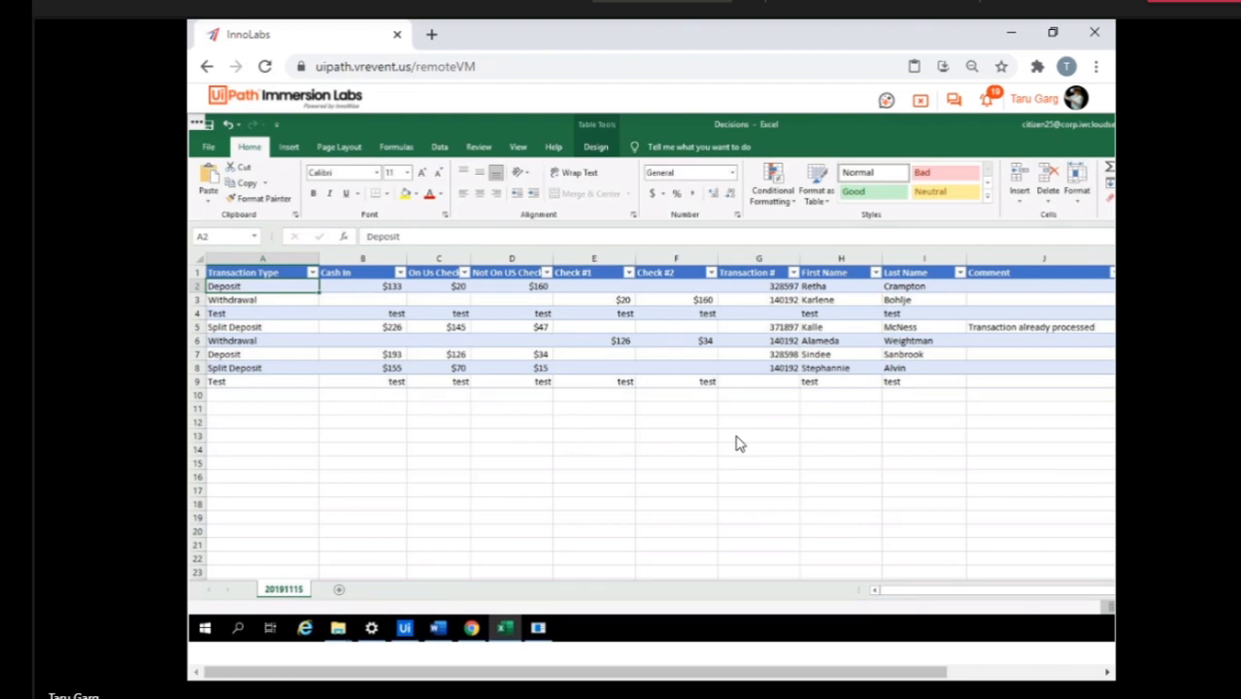
Look through the transaction types listed in the Decisions worksheet, from row 2 down to row 9.
key("Down")
key("Up")
key("Down")
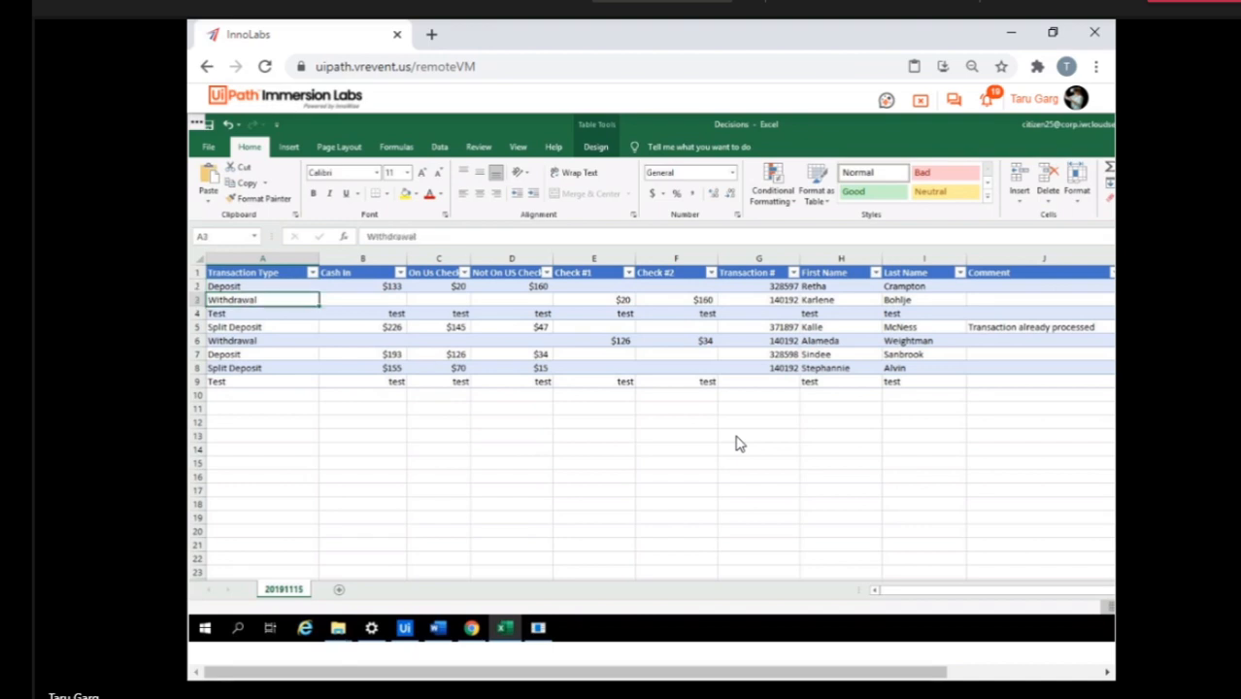
key("Down")
key("Down")
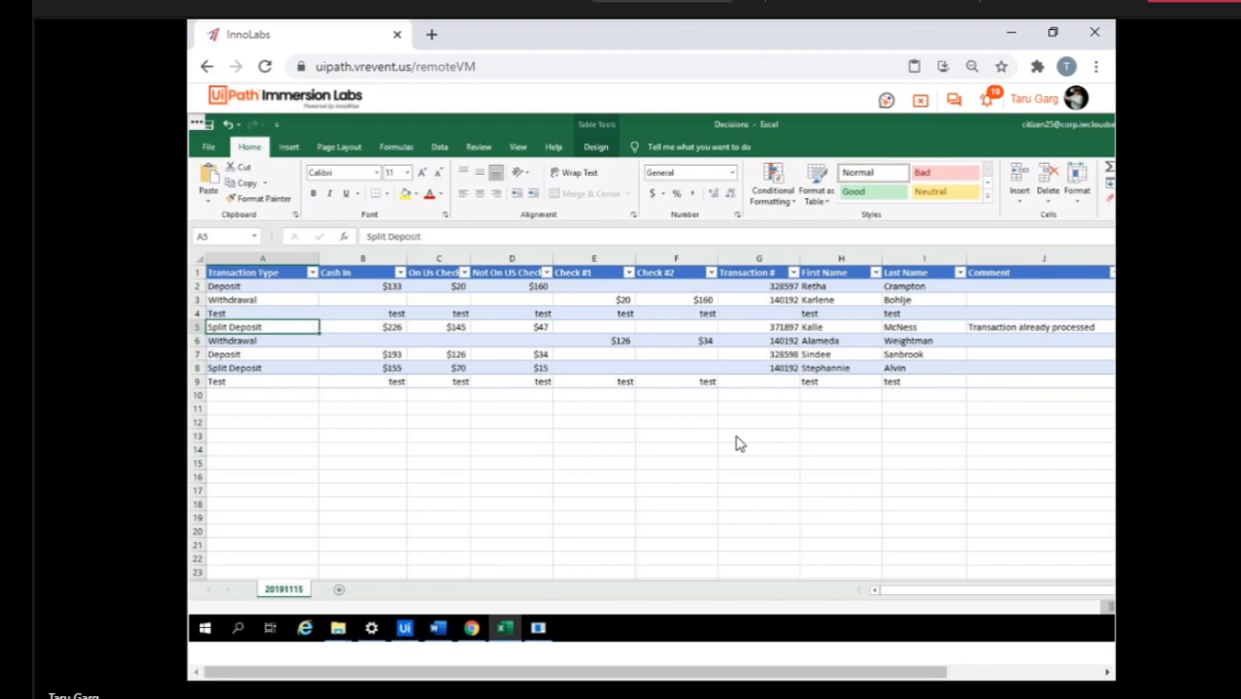
key("Up")
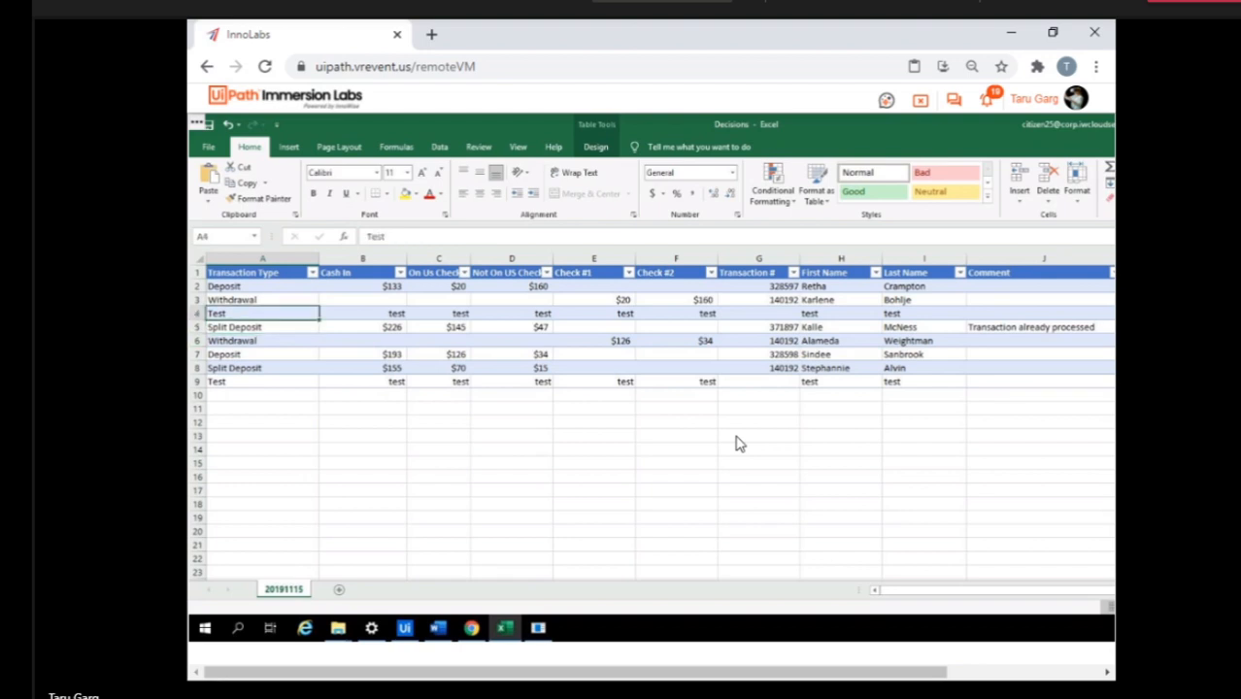
key("ctrl+Down")
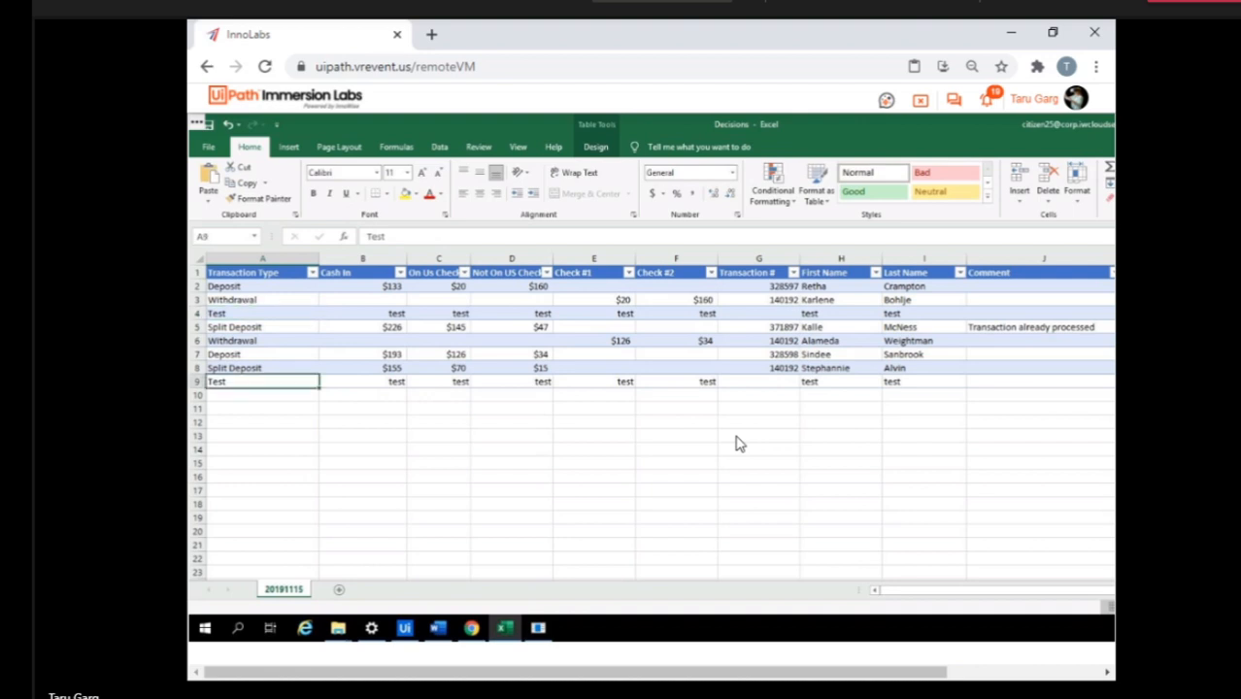
key("Up")
key("Up")
key("Up")
key("Up")
key("Up")
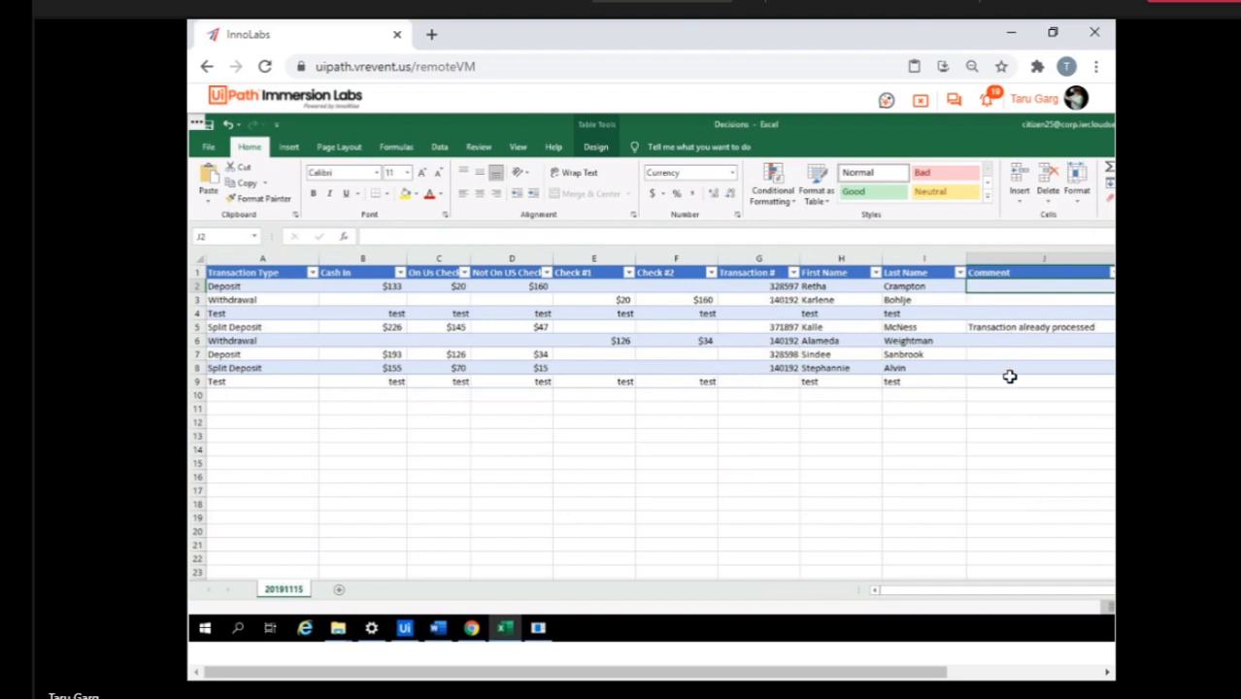
Delete the "Transaction already processed" comment from the Split Deposit entry in row 5.
key("ctrl+Down")
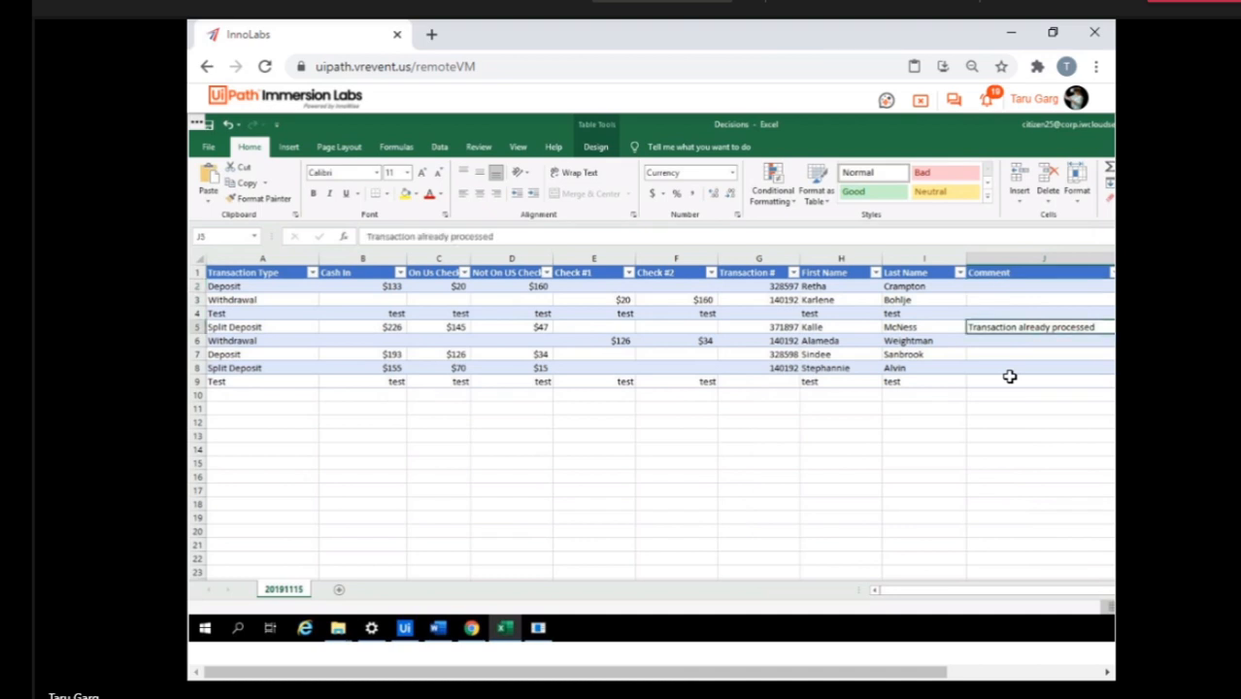
key("Delete")
left_click_drag(1000, 356, 787, 330)
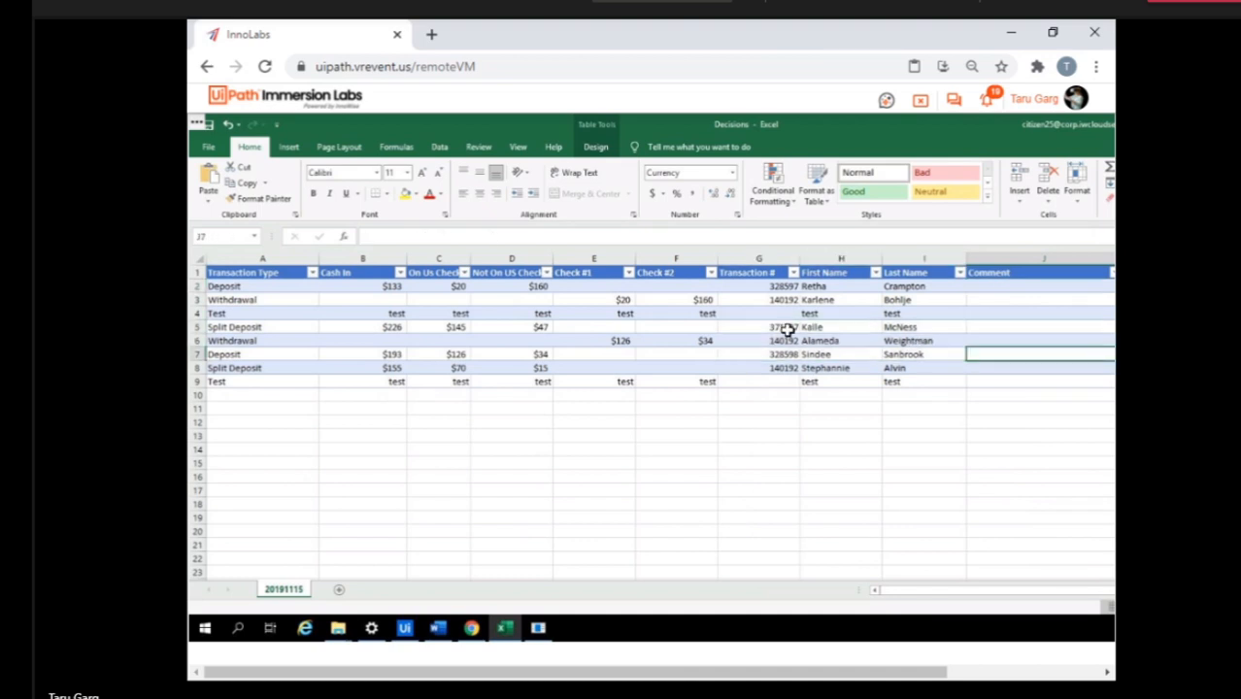
left_click(677, 477)
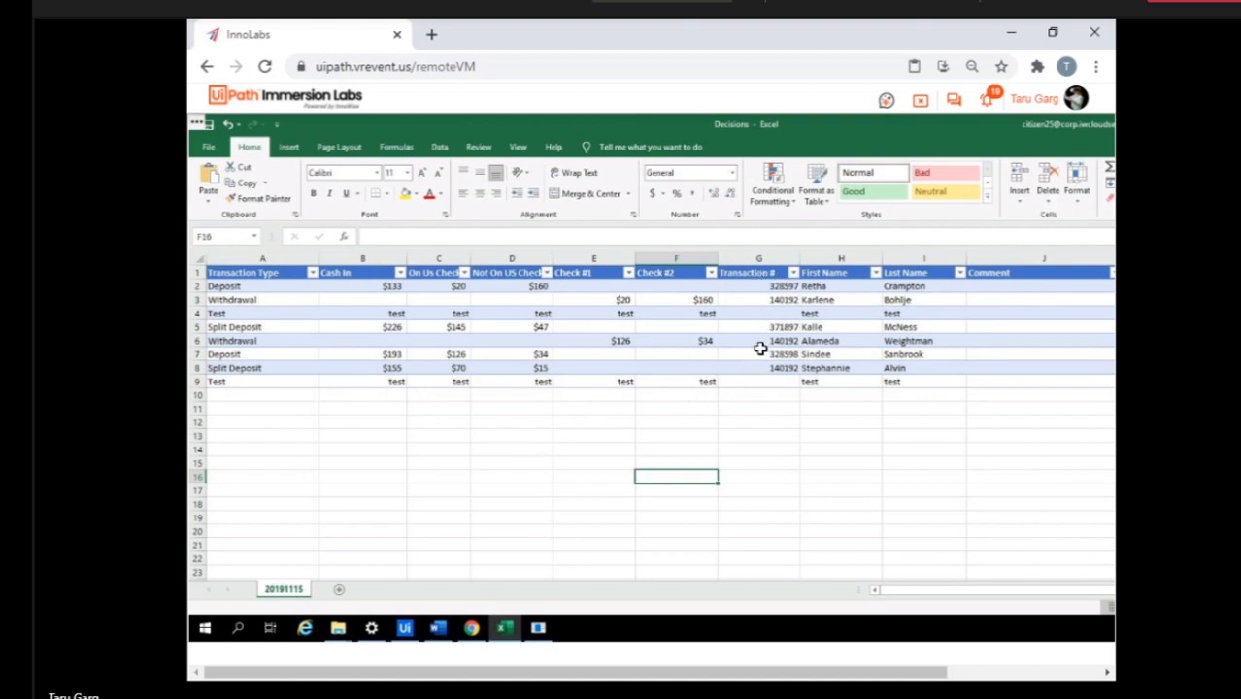
Leave the current remote VM and open the other VM through the Studio X Experience lab page.
mouse_move(438, 629)
left_click(921, 103)
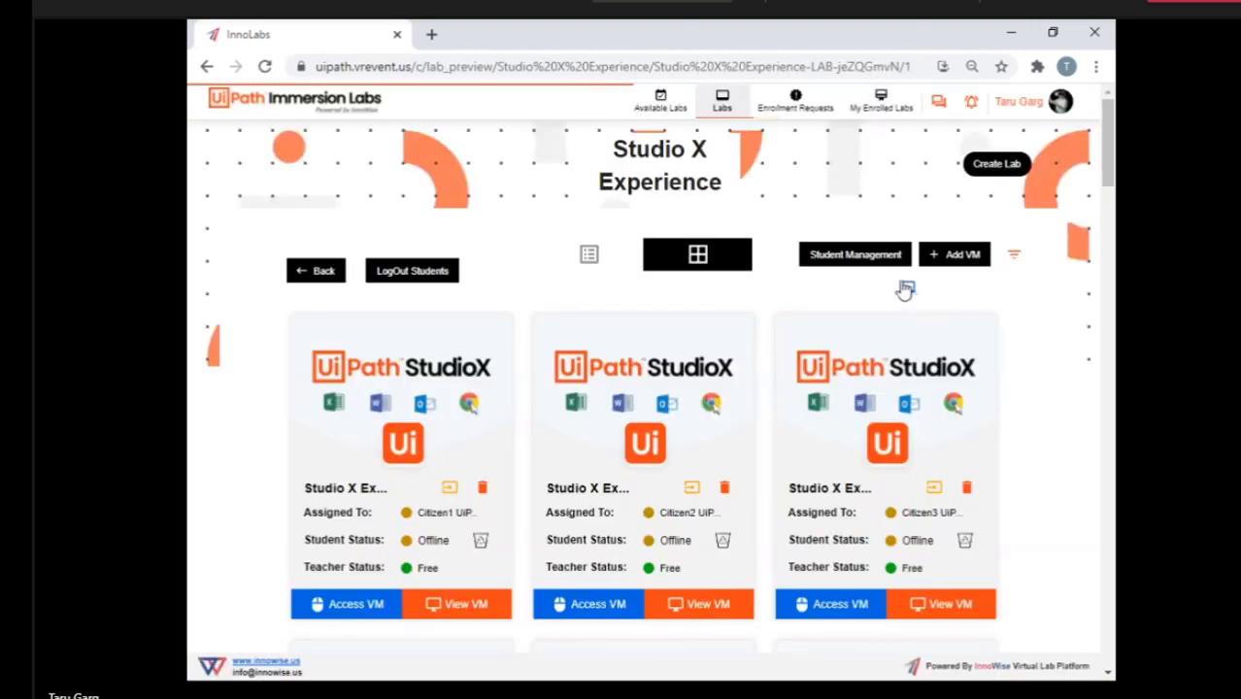
left_click(909, 290)
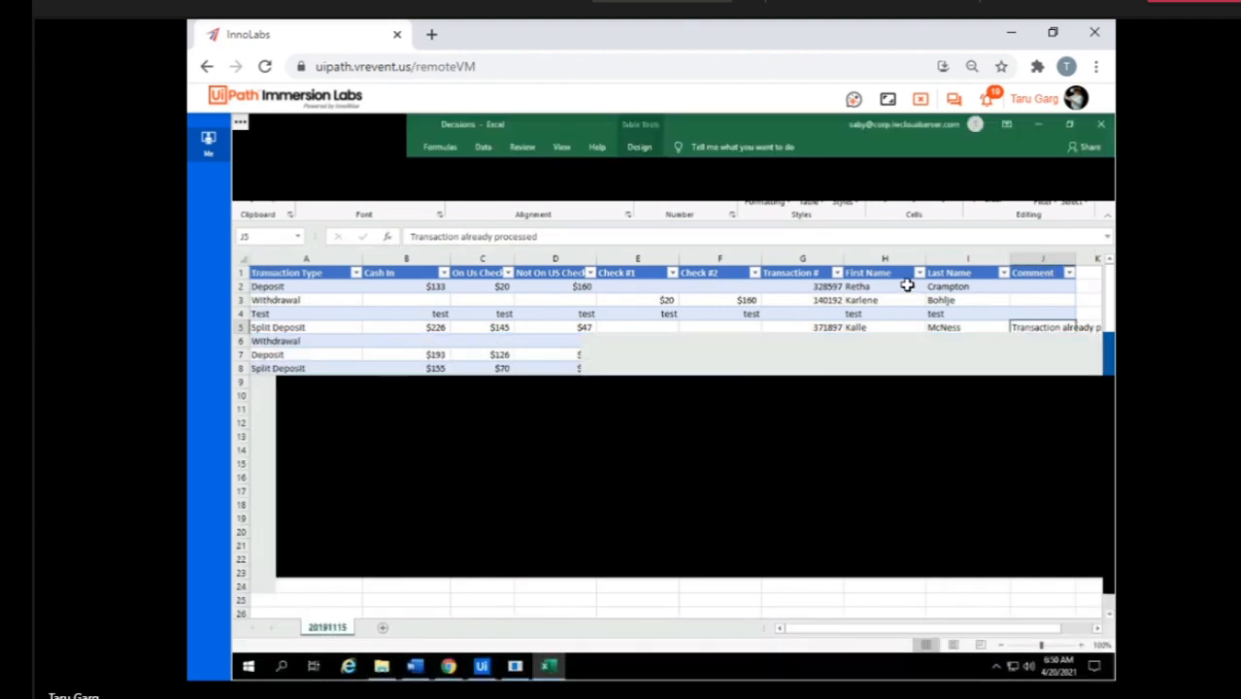
Clear the Transaction # values in rows 2 to 8 of the Decisions worksheet.
left_click(802, 287)
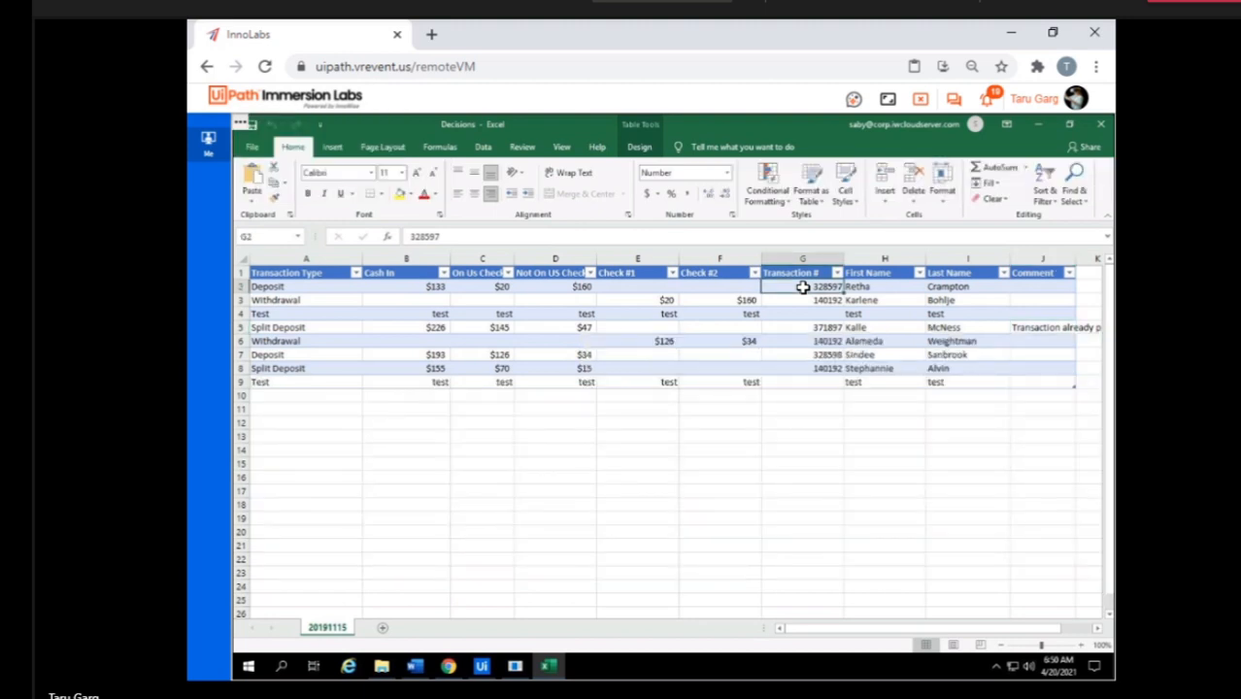
key("shift+Down")
key("shift+Down")
key("shift+Down")
key("shift+Down")
key("shift+Down")
key("shift+Down")
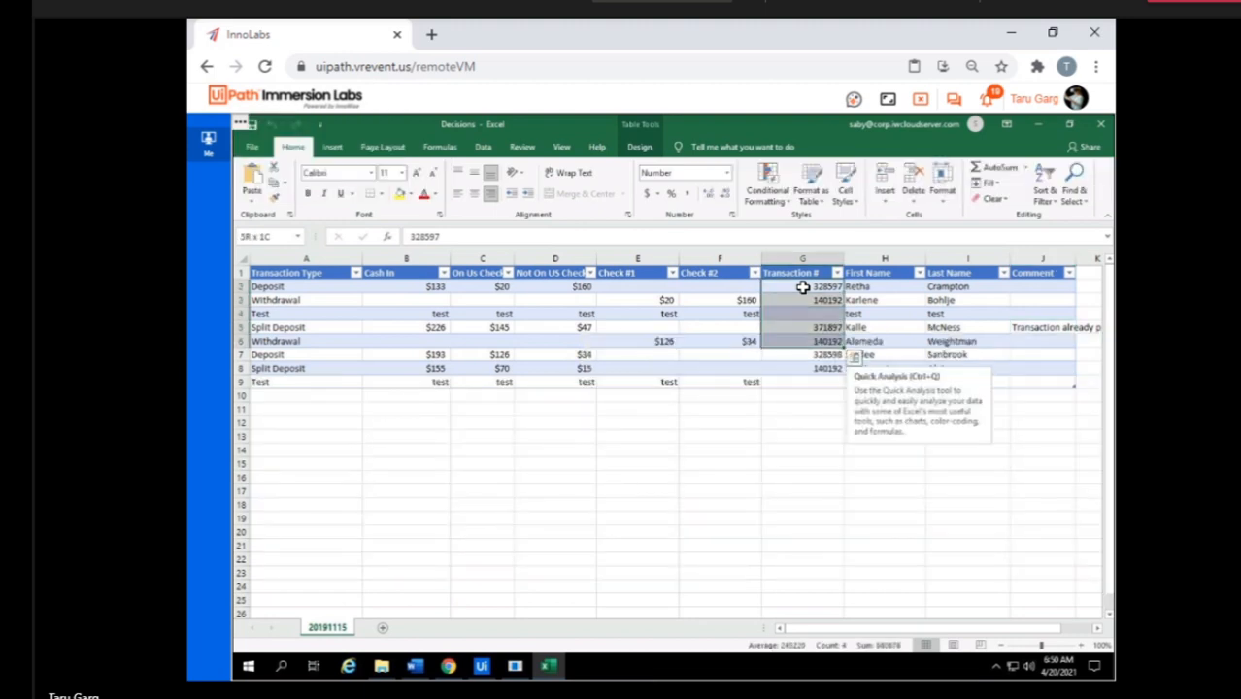
key("Delete")
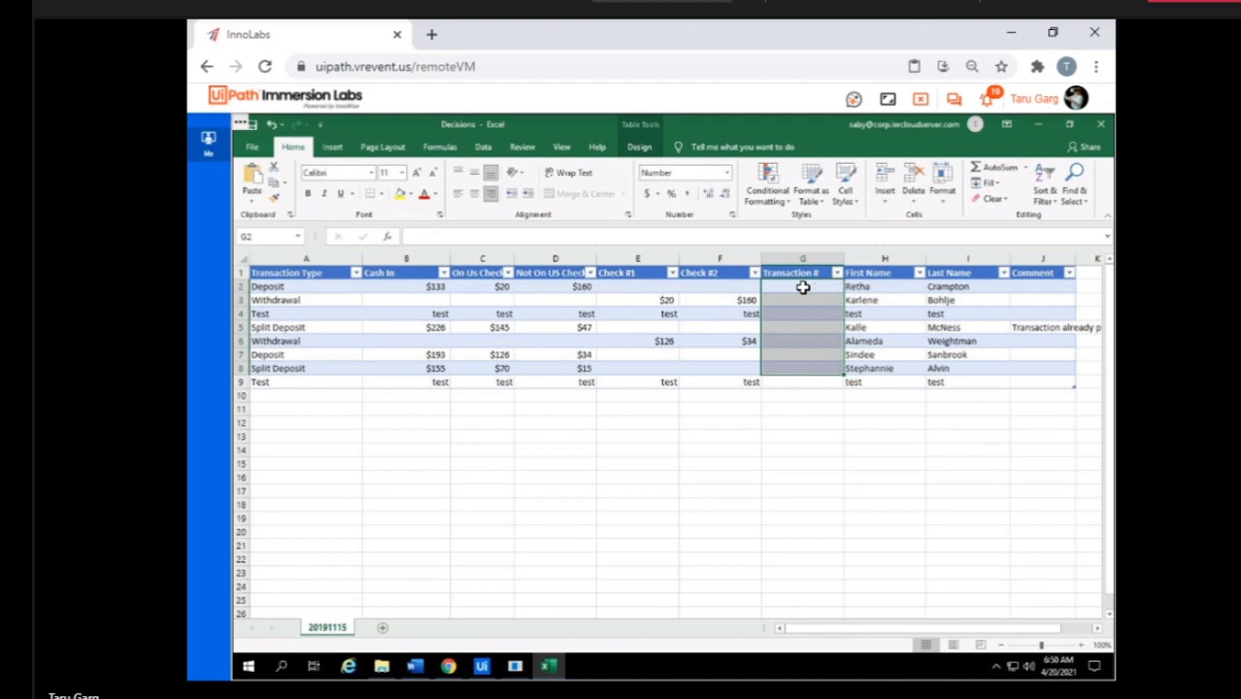
Clear the Comment column entries in rows 2 to 5.
key("Right")
key("Right")
key("Right")
key("Right")
key("Left")
key("Left")
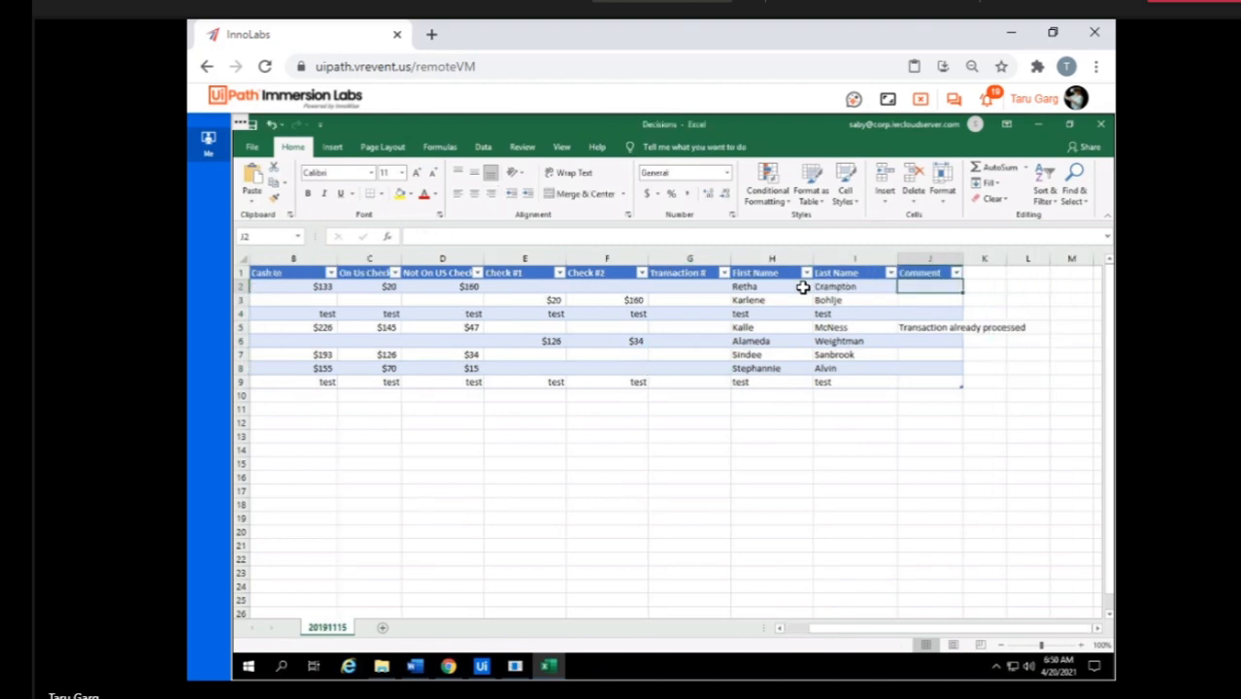
key("shift+Down")
key("shift+Down")
key("shift+Down")
key("Delete")
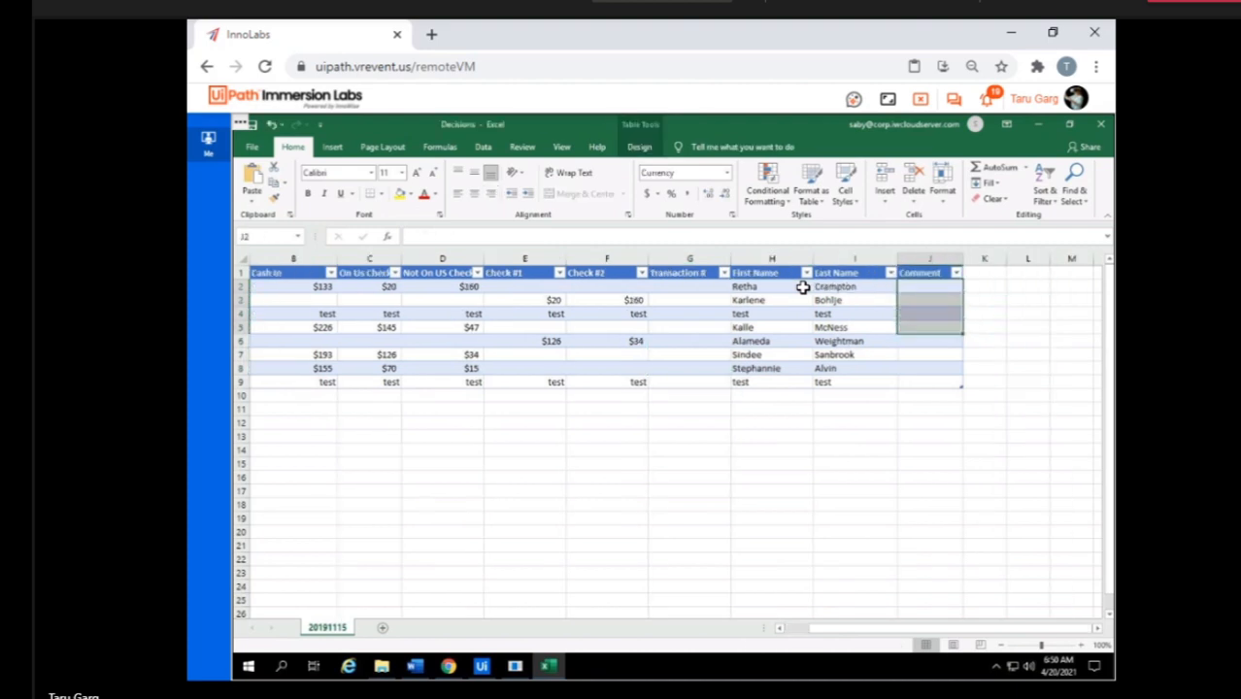
Enter 1234 as the Transaction # of the Split Deposit entry in cell G5.
key("Left")
key("Left")
key("Left")
key("Down")
key("Down")
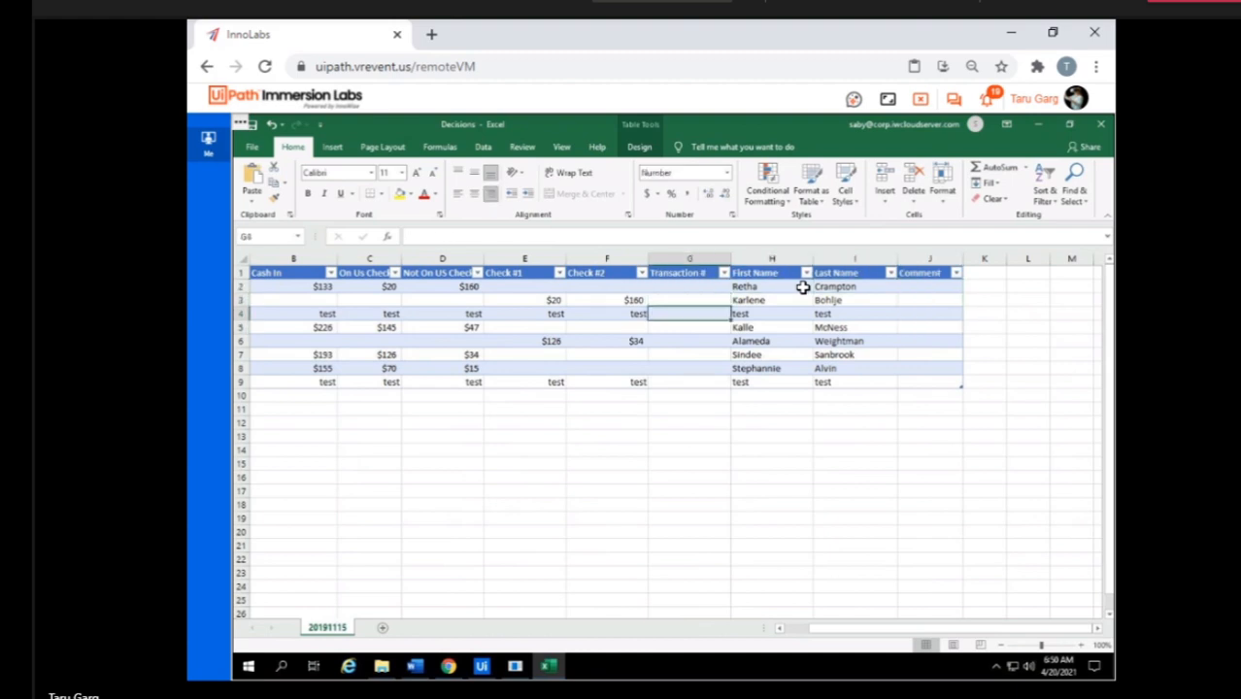
key("Down")
type("0")
key("Return")
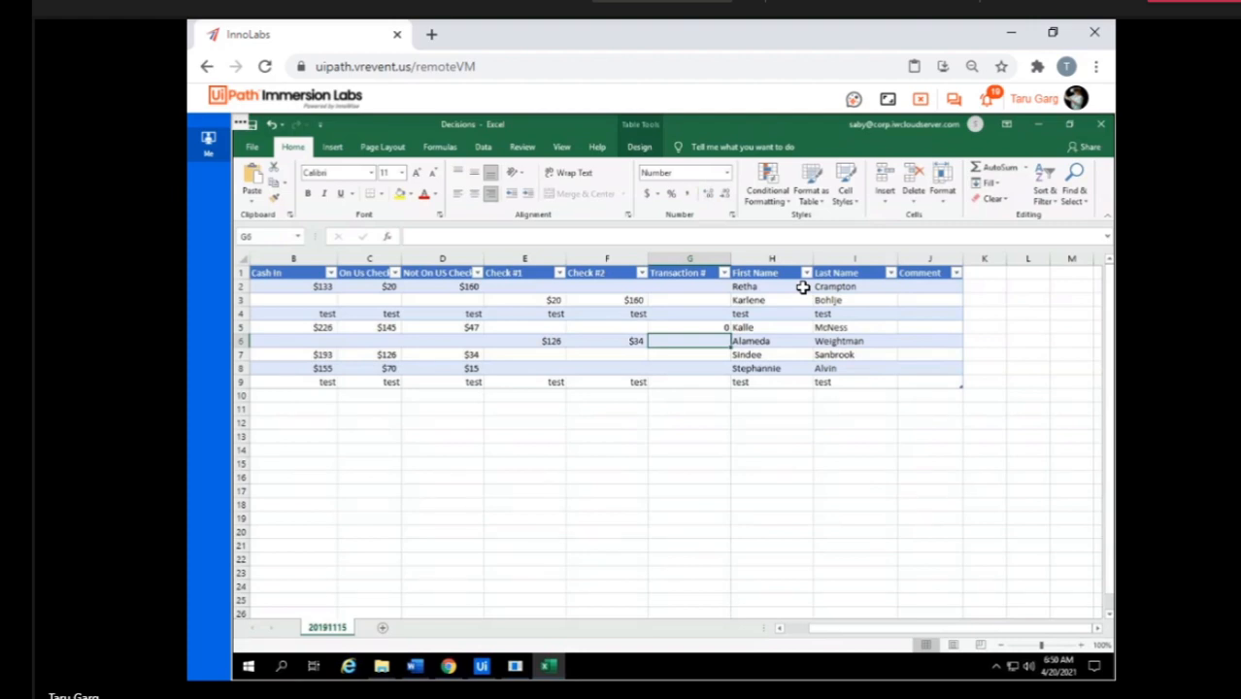
left_click(689, 328)
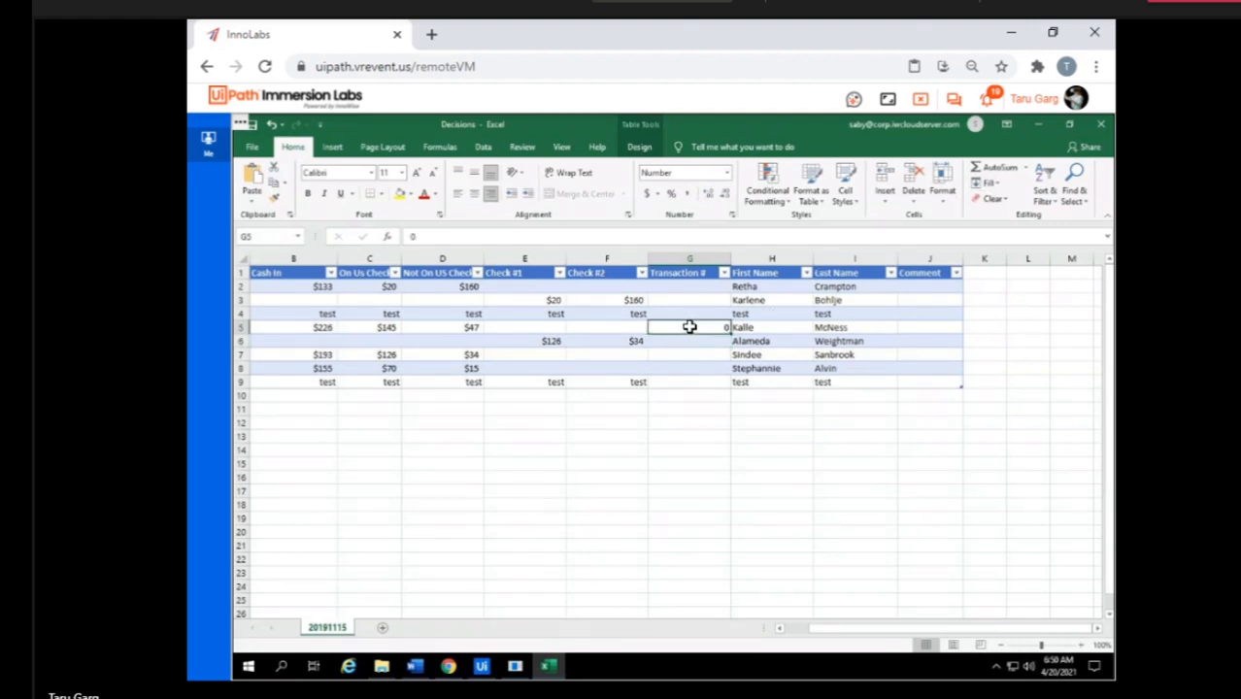
type("1234")
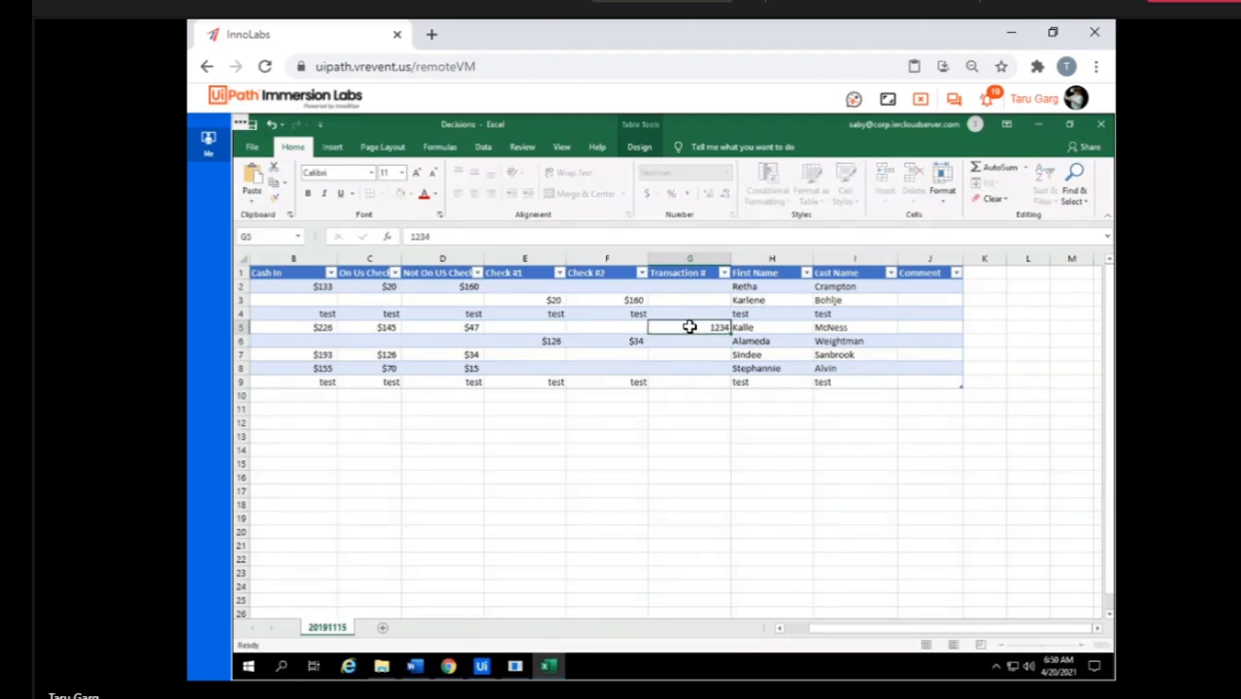
key("Return")
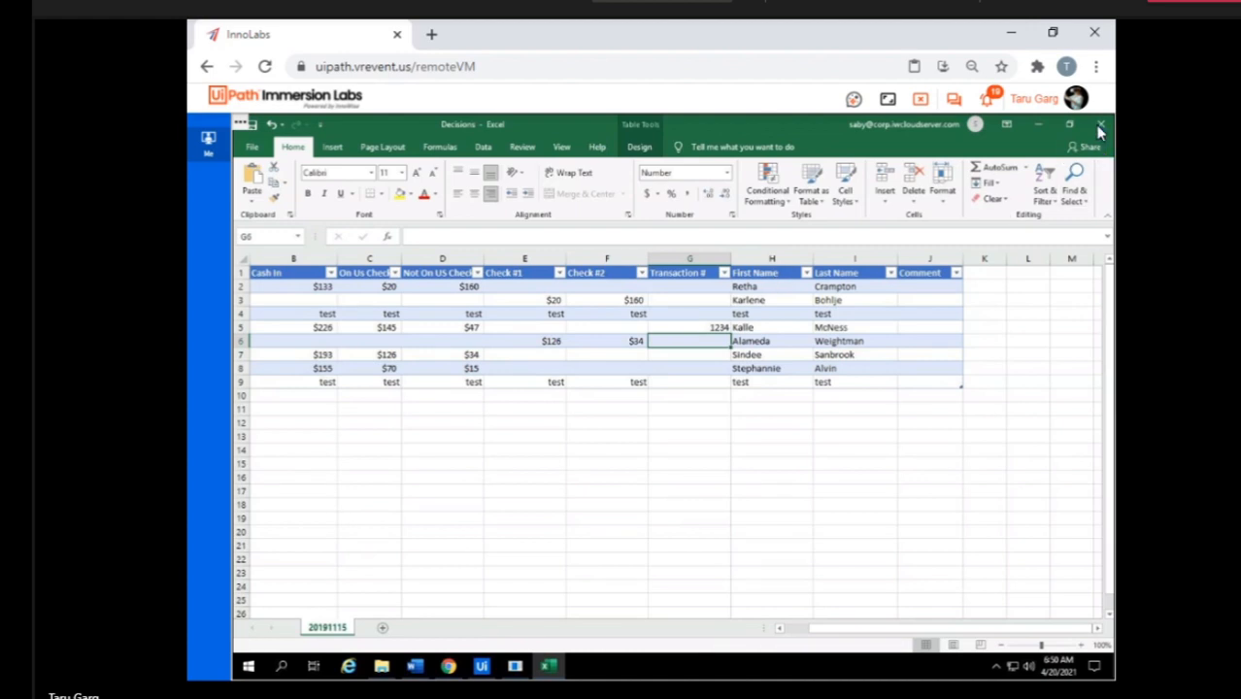
Close the Decisions workbook and switch to UiPath StudioX.
left_click(1101, 124)
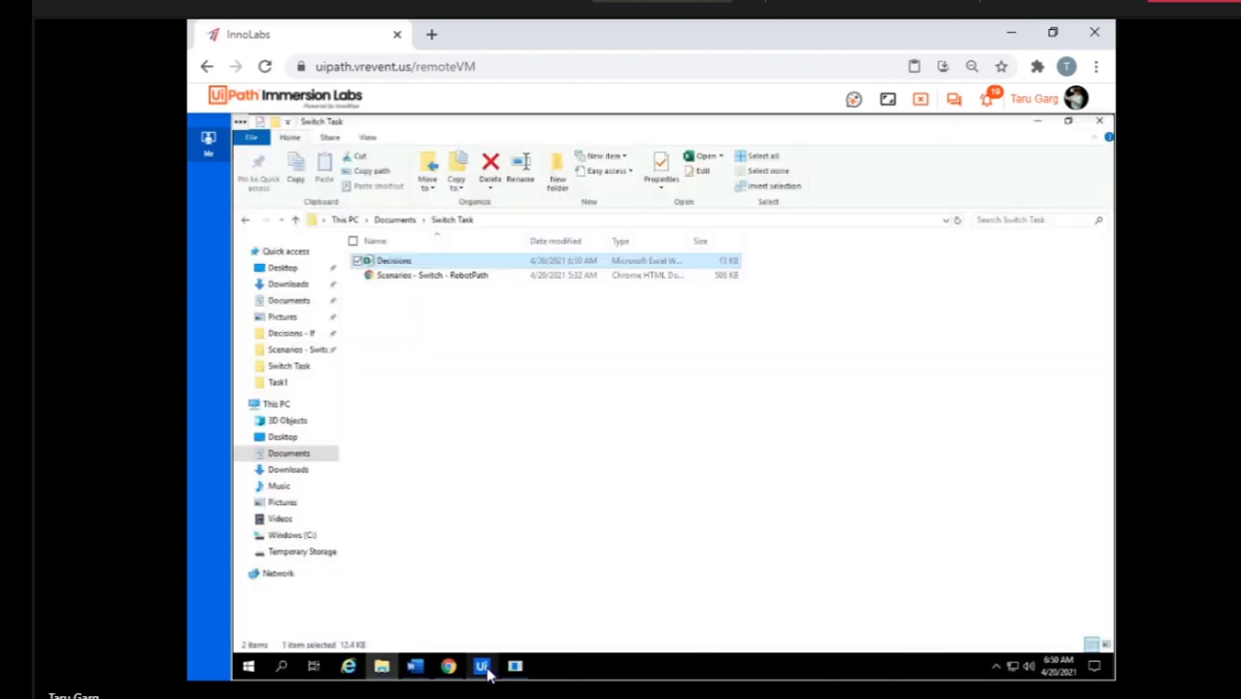
left_click(483, 667)
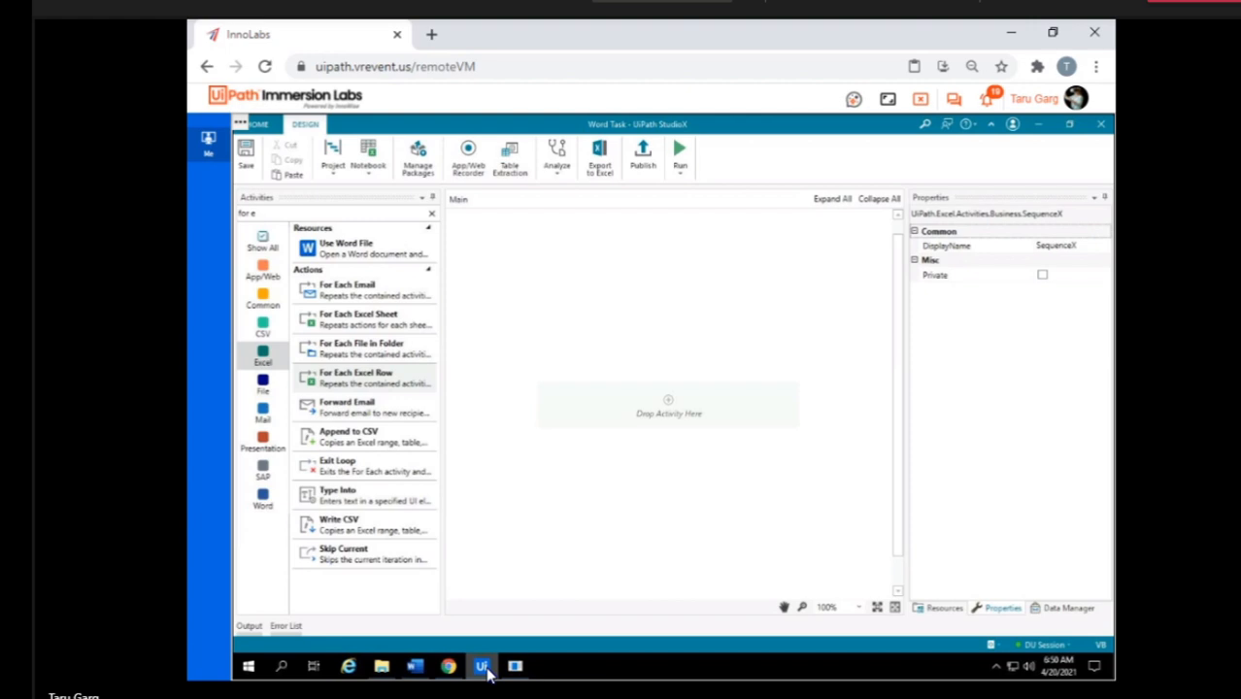
left_click(282, 211)
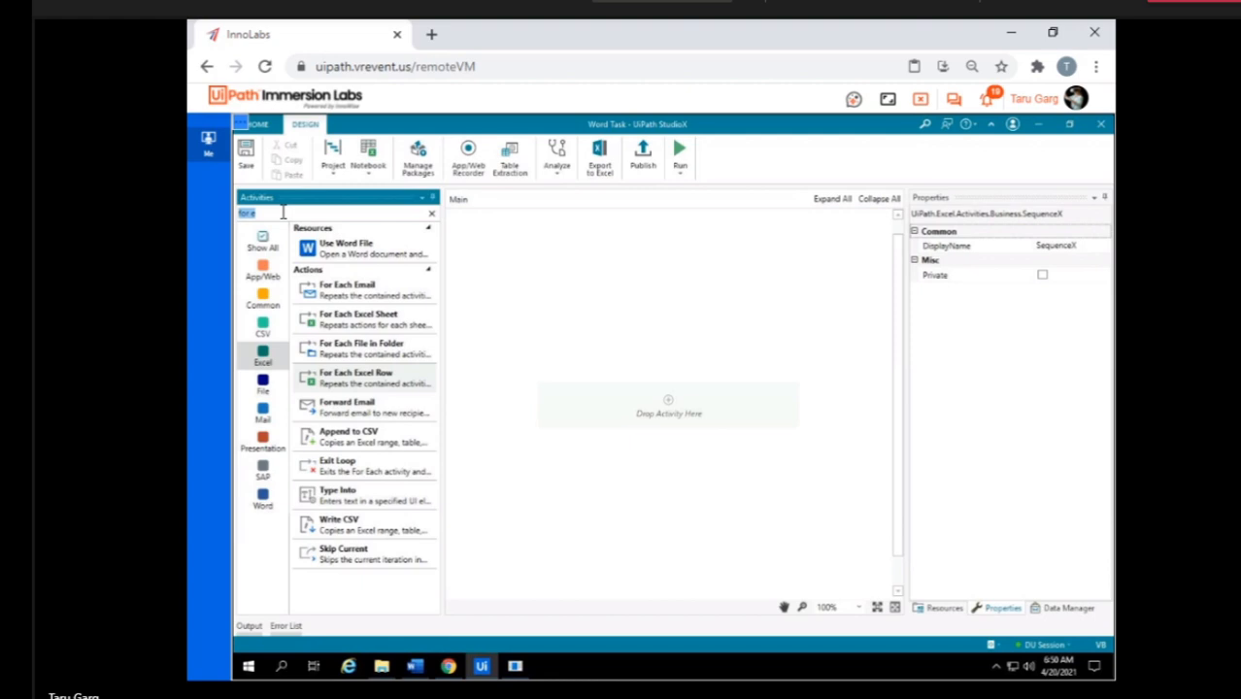
type("swit")
left_click_drag(346, 246, 684, 414)
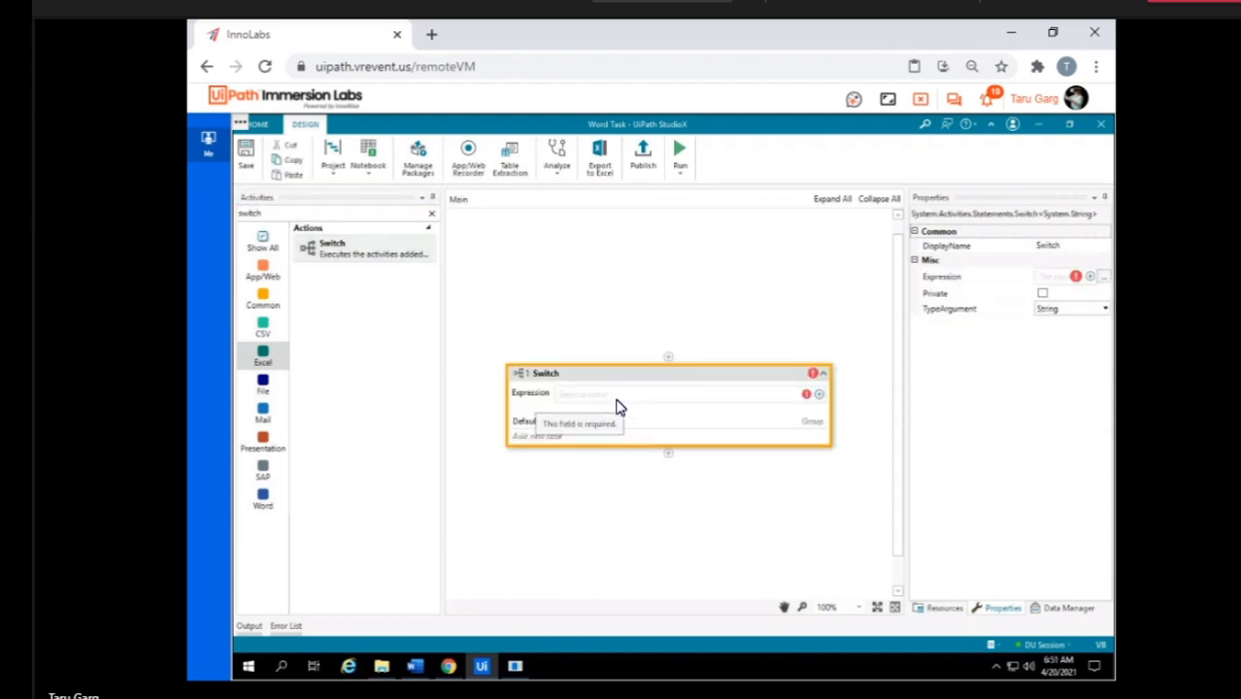
left_click(819, 397)
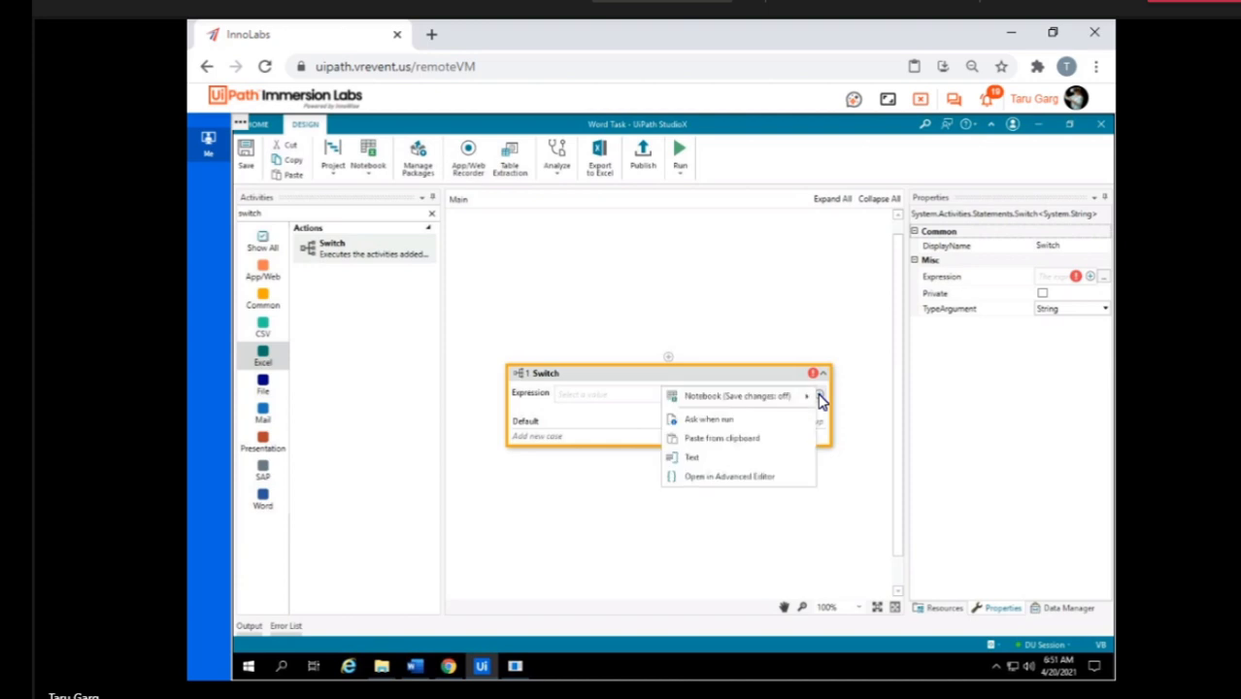
left_click(614, 376)
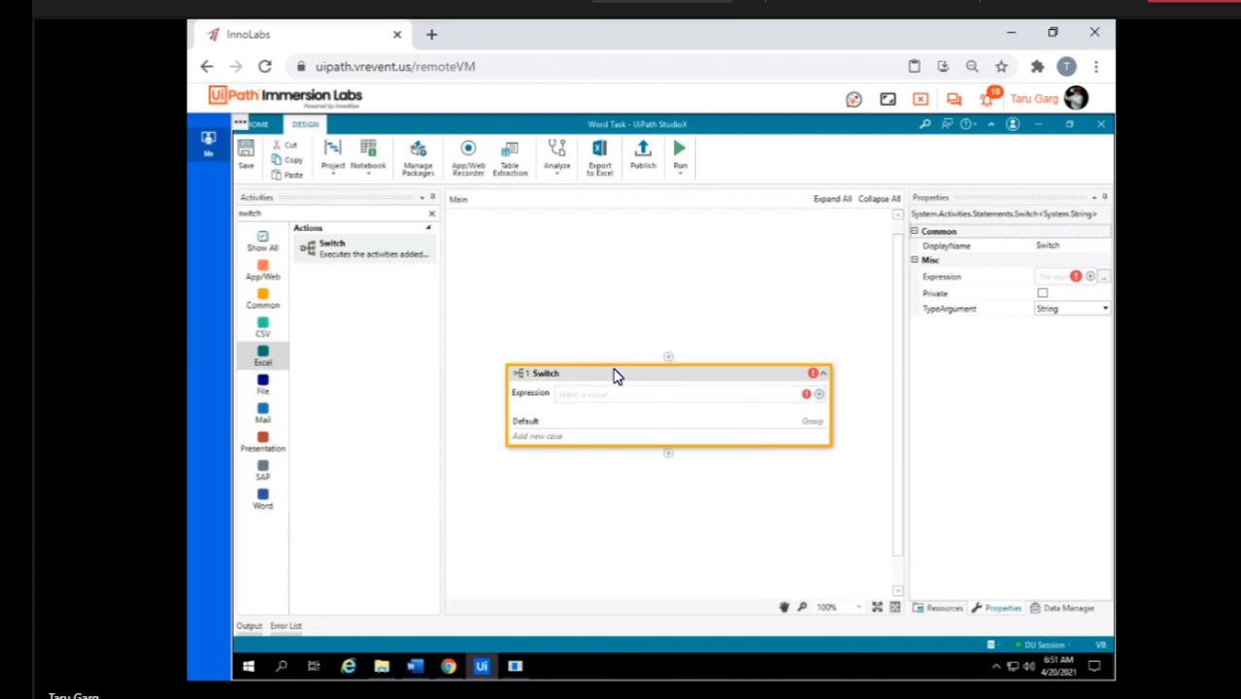
left_click(612, 305)
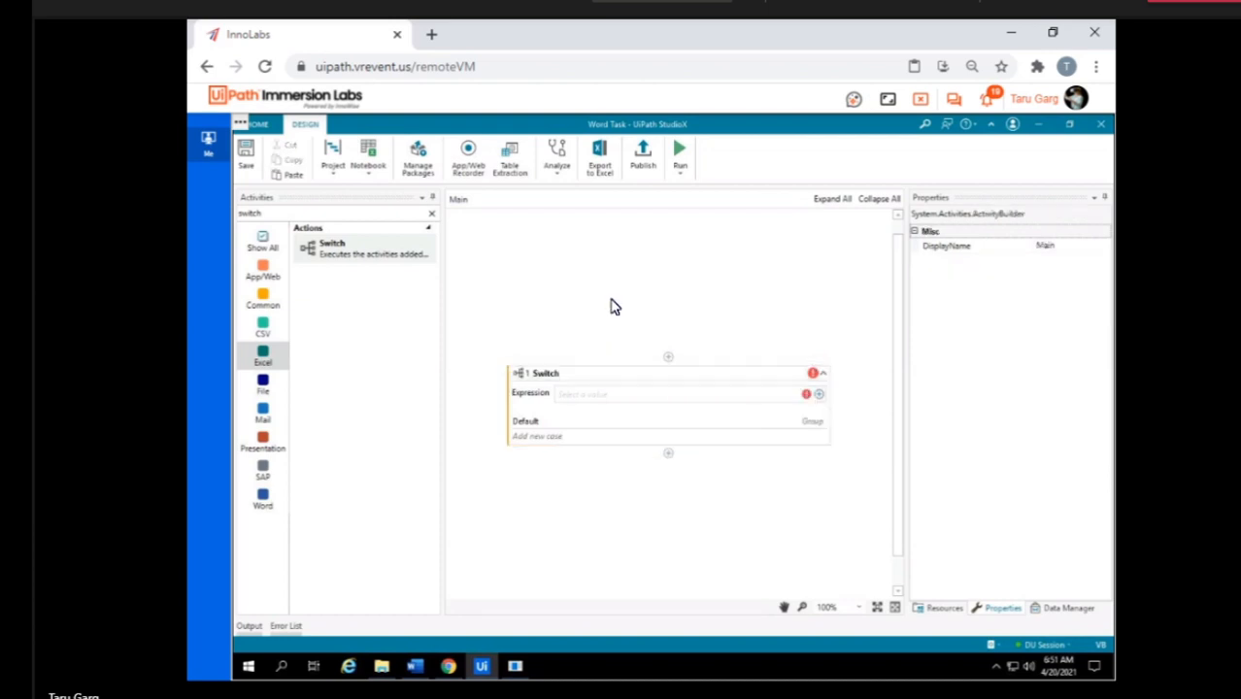
left_click(573, 376)
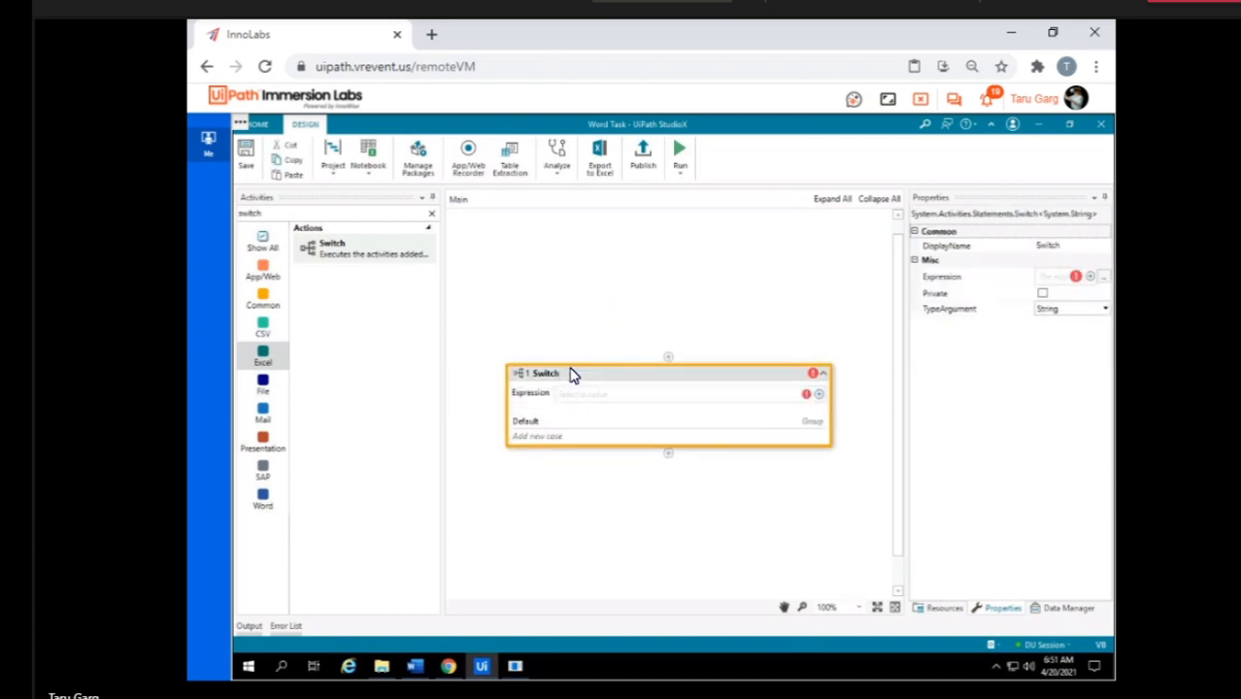
key("Delete")
Add a Use Excel File activity to the empty workflow and link it to the Decisions workbook in the UiPath\Decisions - If folder.
left_click(319, 213)
type("use excel")
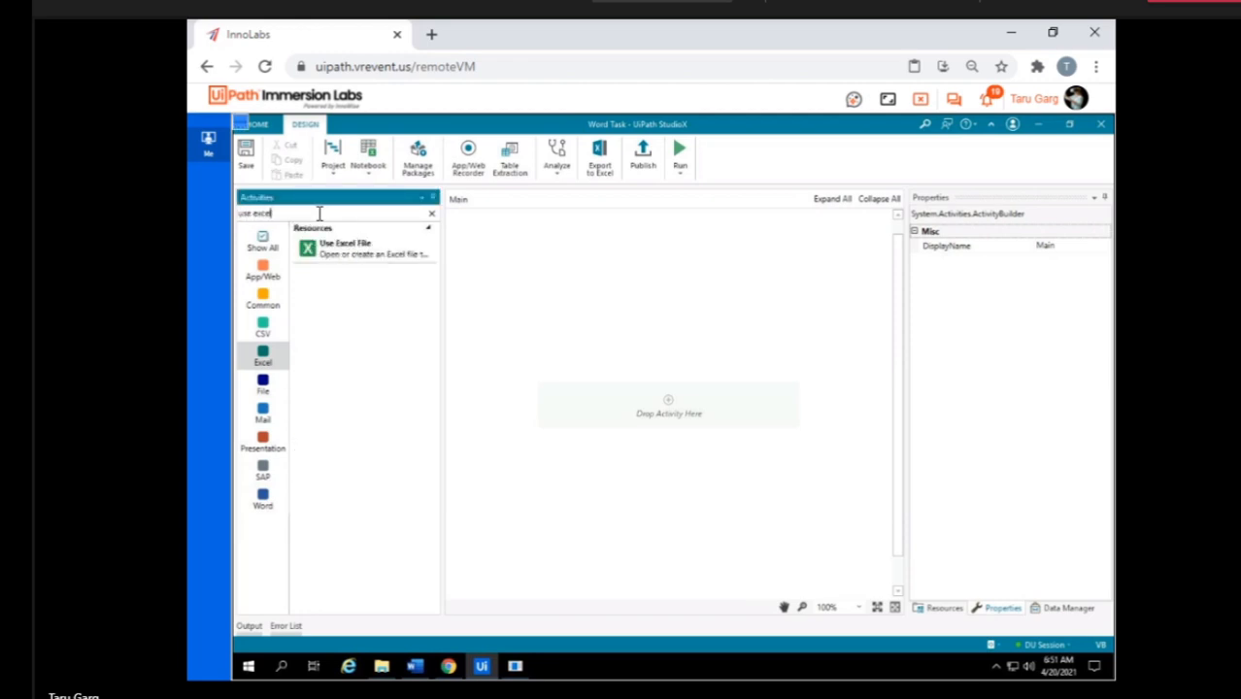
left_click_drag(349, 255, 706, 424)
left_click(796, 340)
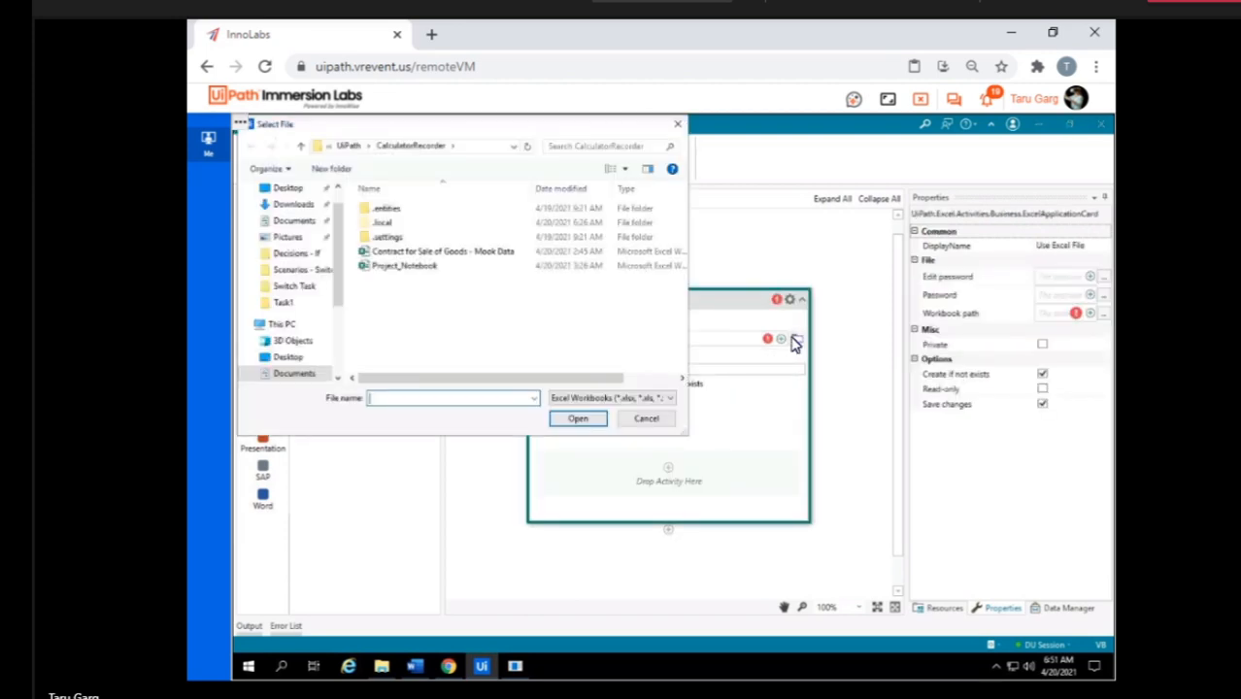
left_click(342, 148)
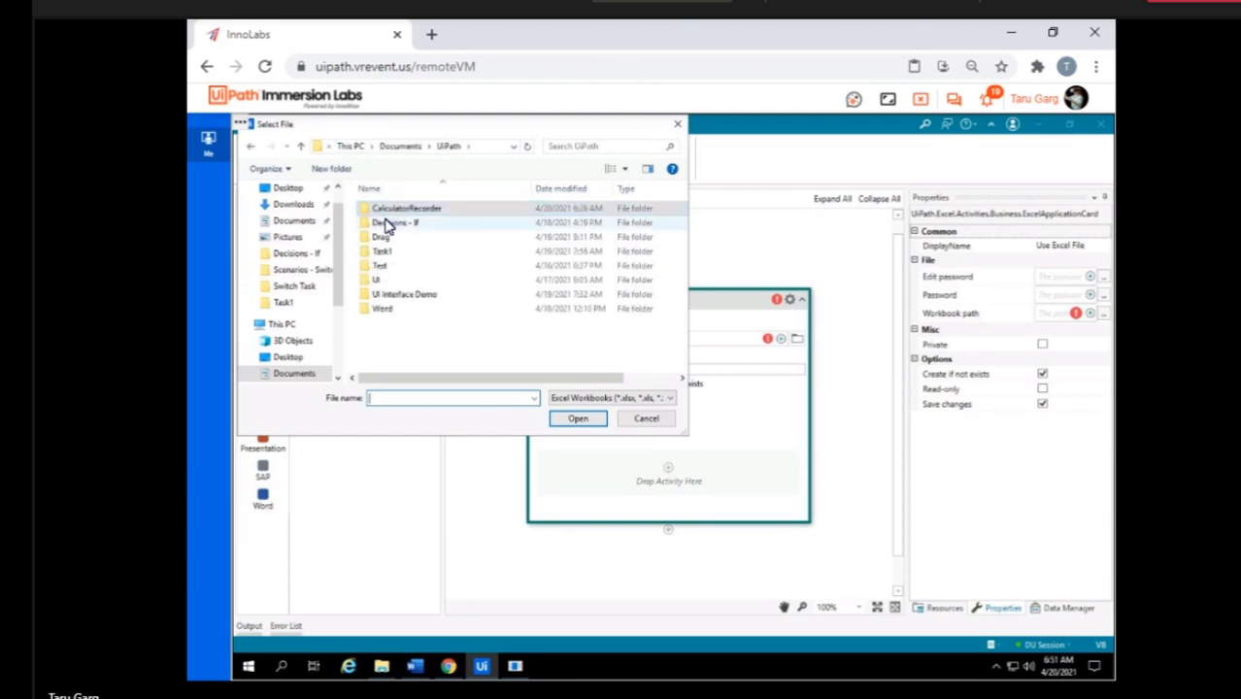
double_click(387, 224)
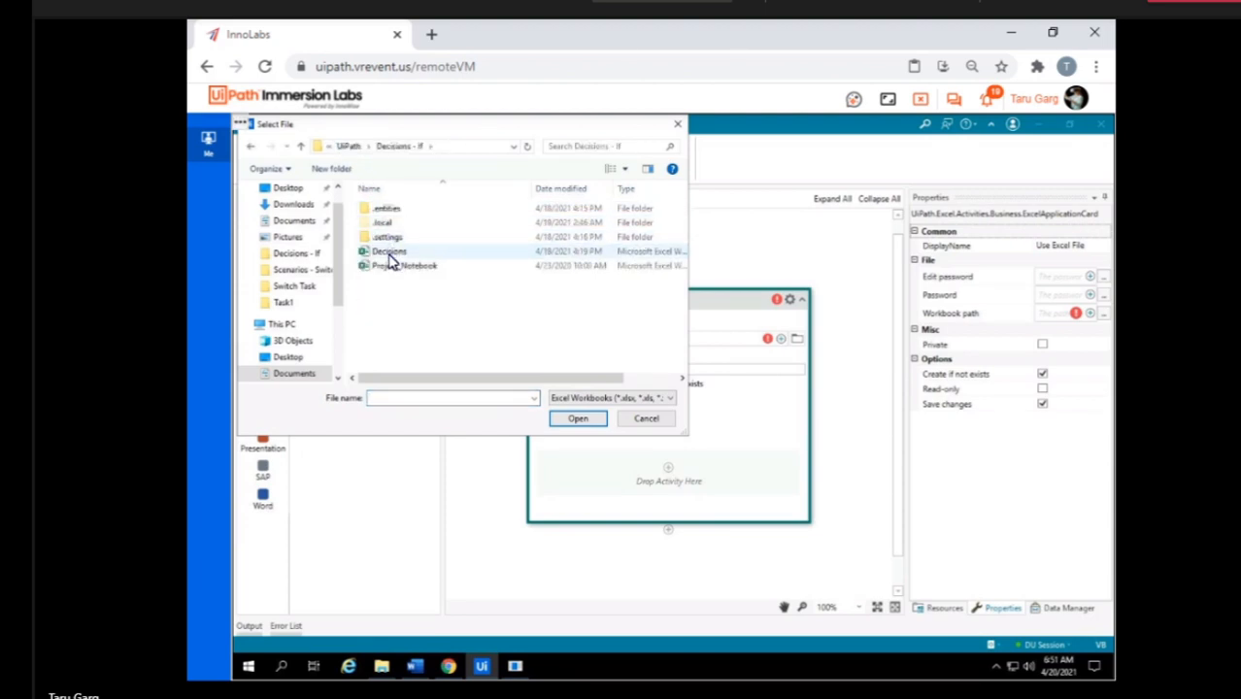
double_click(390, 261)
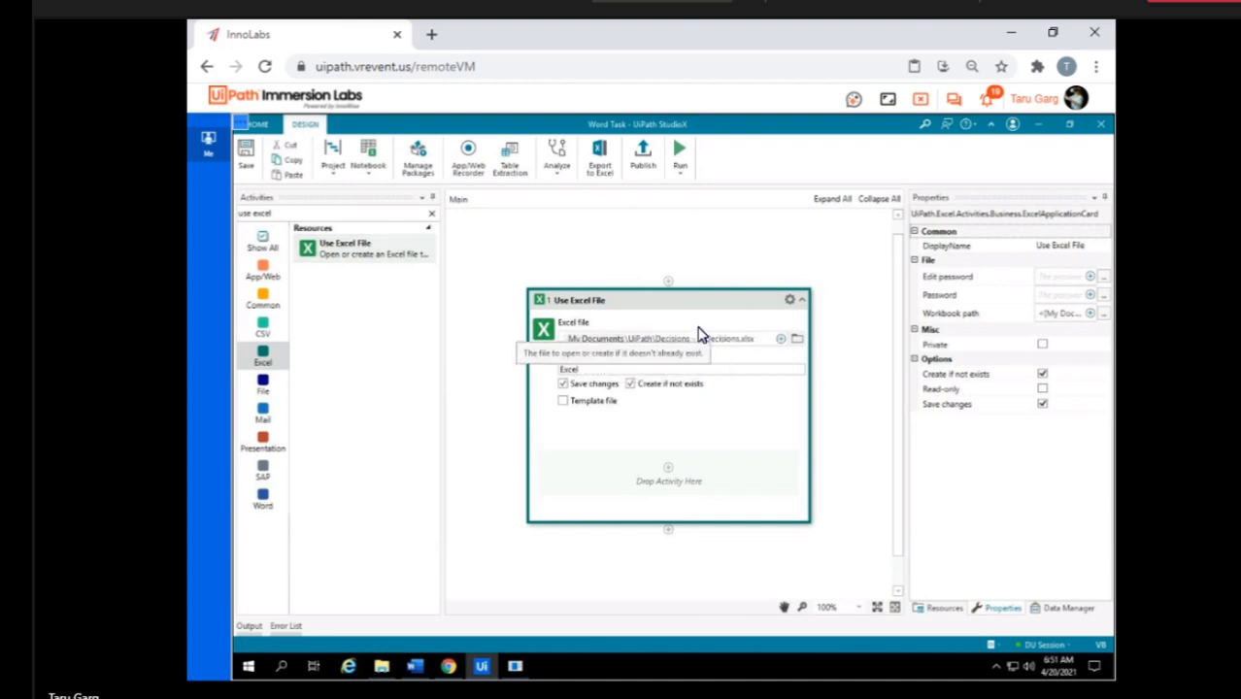
Find the Switch activity and add it inside the Use Excel File activity.
left_click(331, 212)
key("ctrl+a")
type("switch")
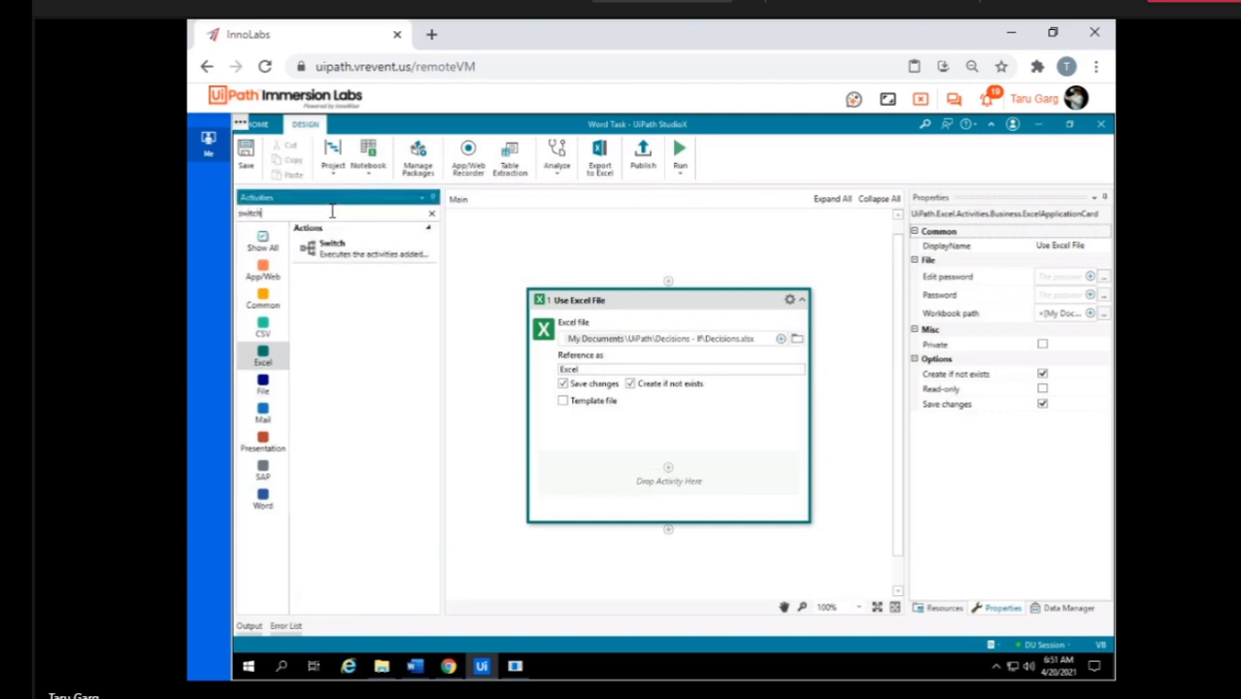
left_click_drag(383, 266, 676, 478)
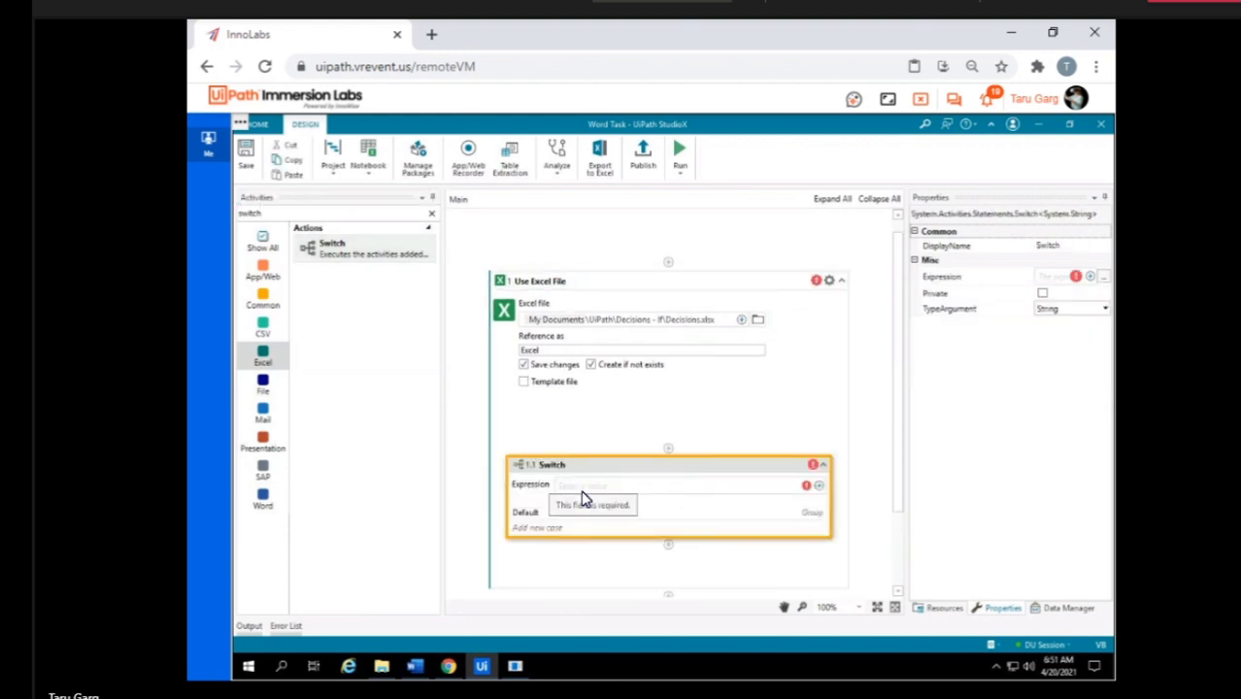
Set the Switch expression to cell A2 of the 20191115 sheet by indicating it in the Decisions workbook.
left_click(819, 488)
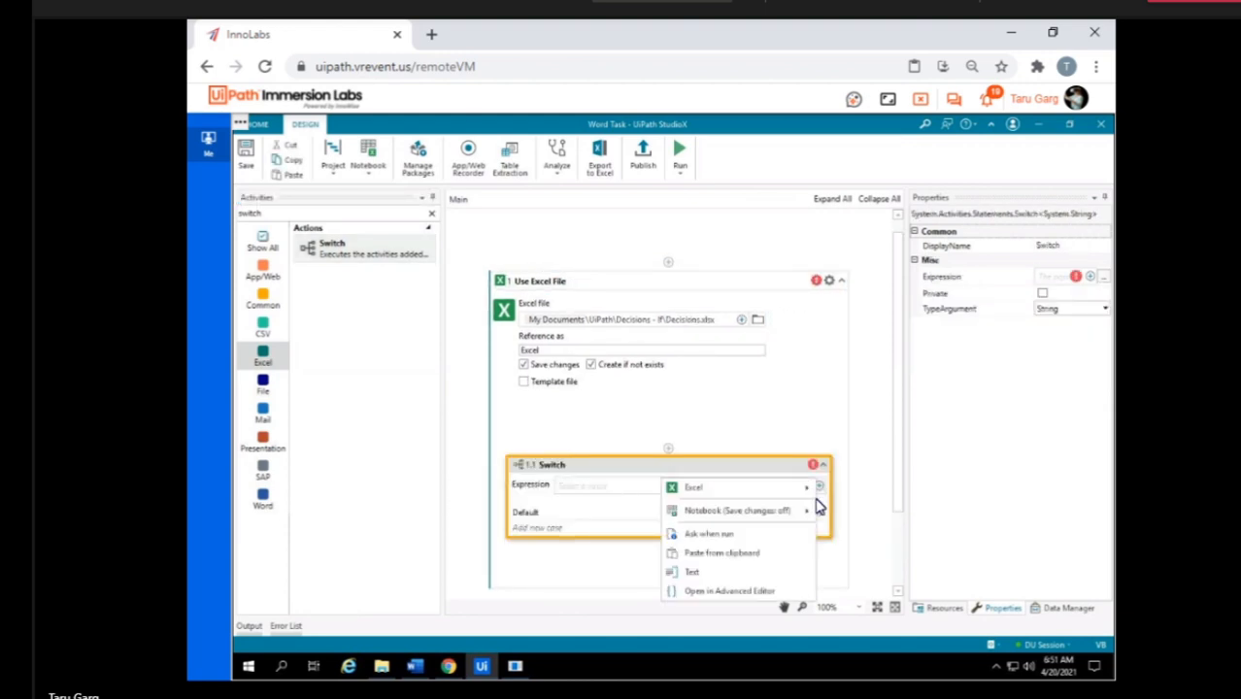
mouse_move(780, 494)
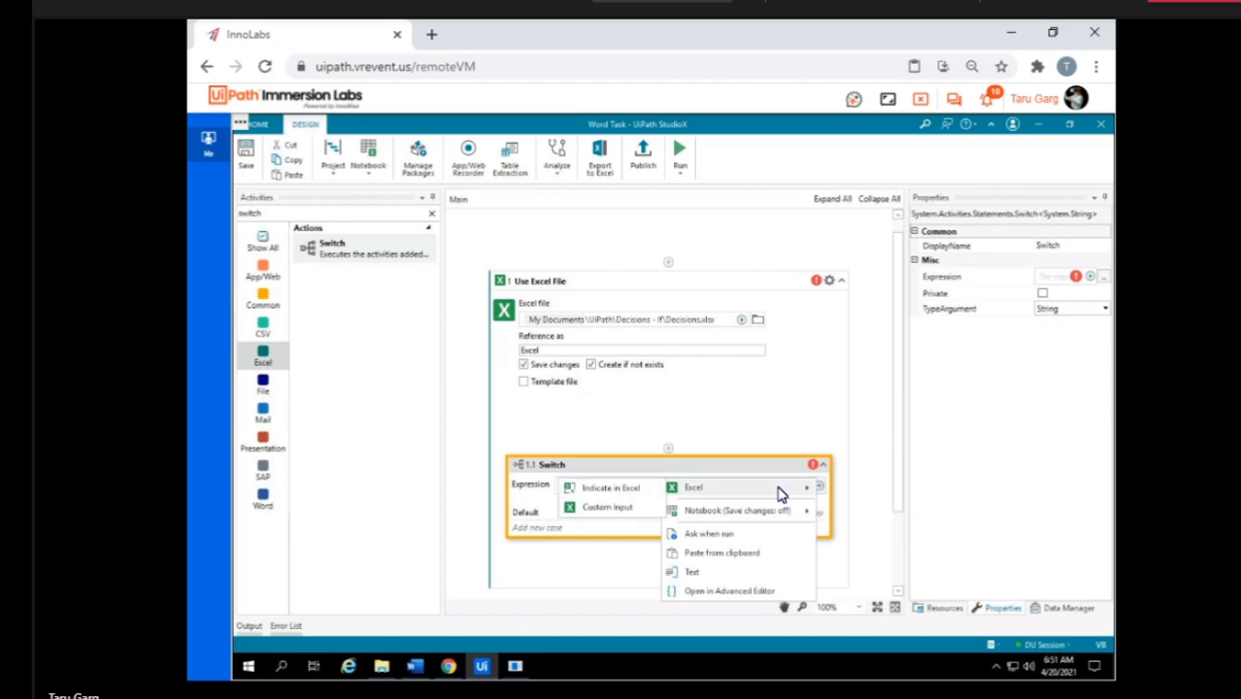
left_click(628, 494)
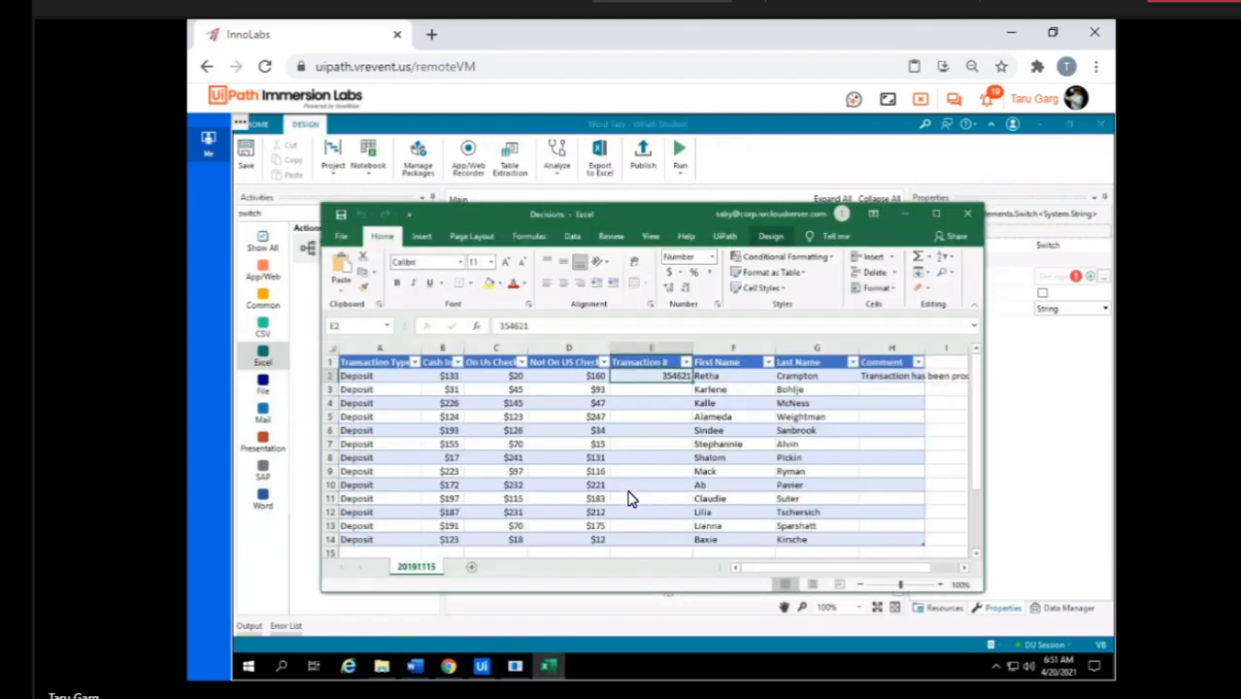
left_click(375, 379)
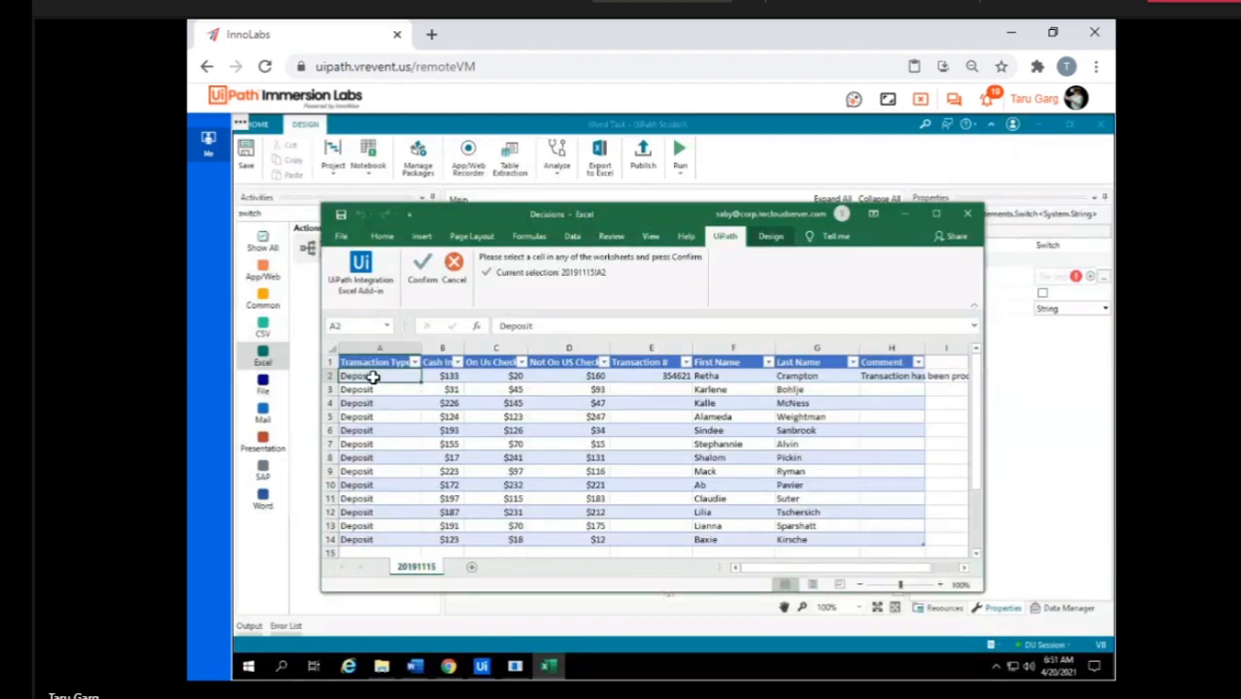
left_click(424, 268)
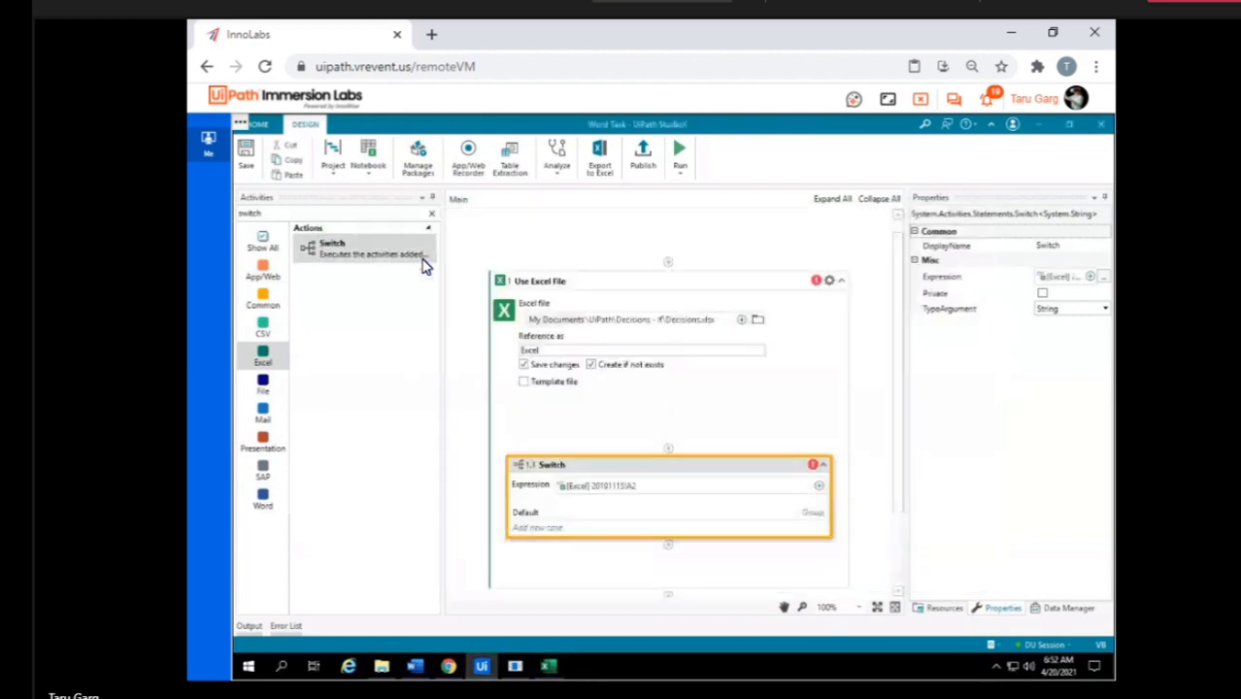
Find the Skip Current activity and add it to the Default case of the Switch.
scroll(551, 515, "down", 3)
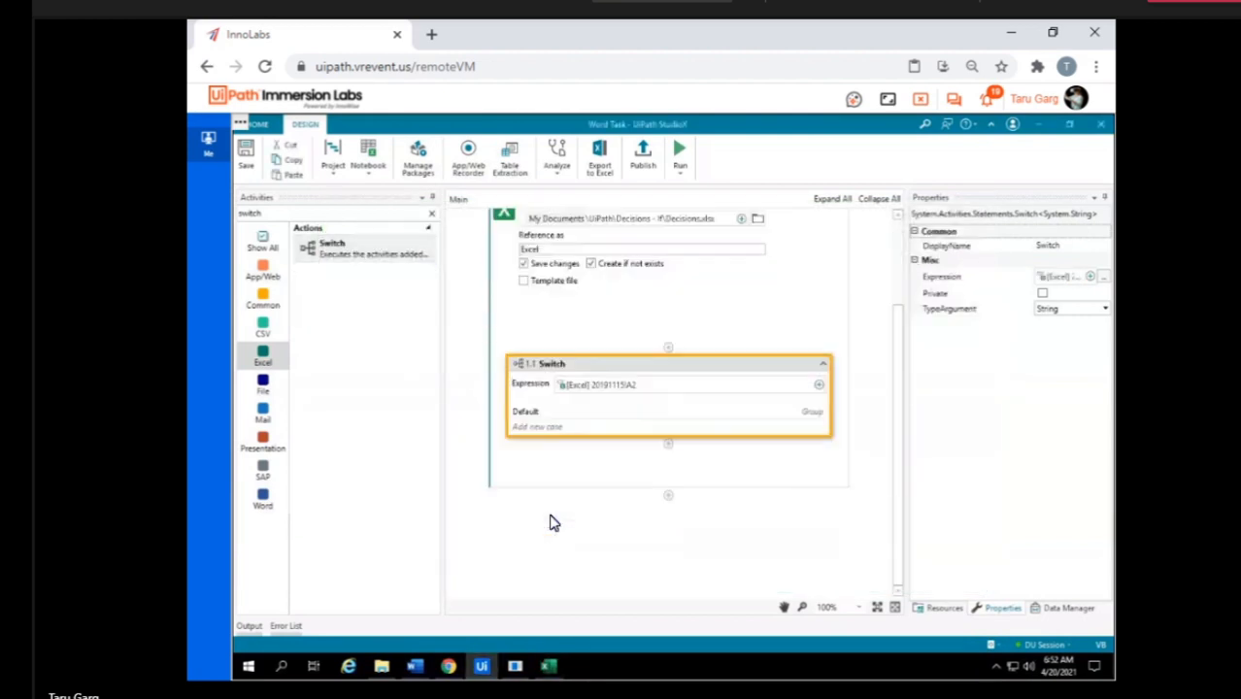
left_click(526, 411)
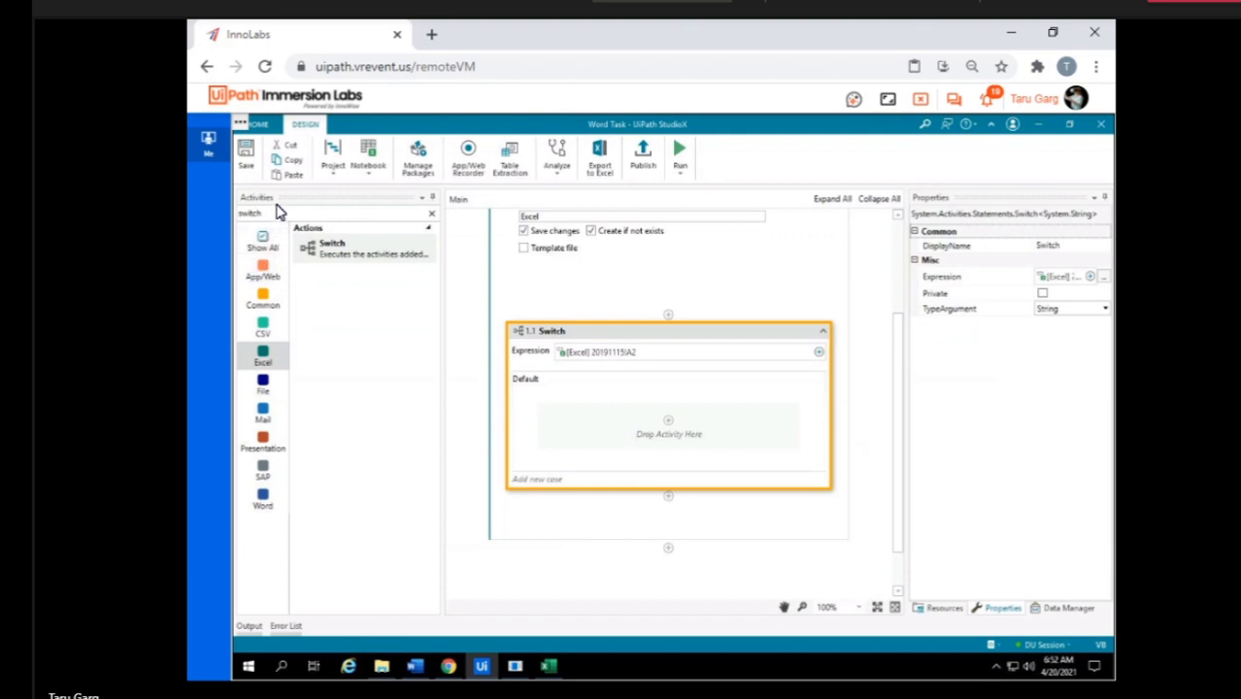
left_click(277, 215)
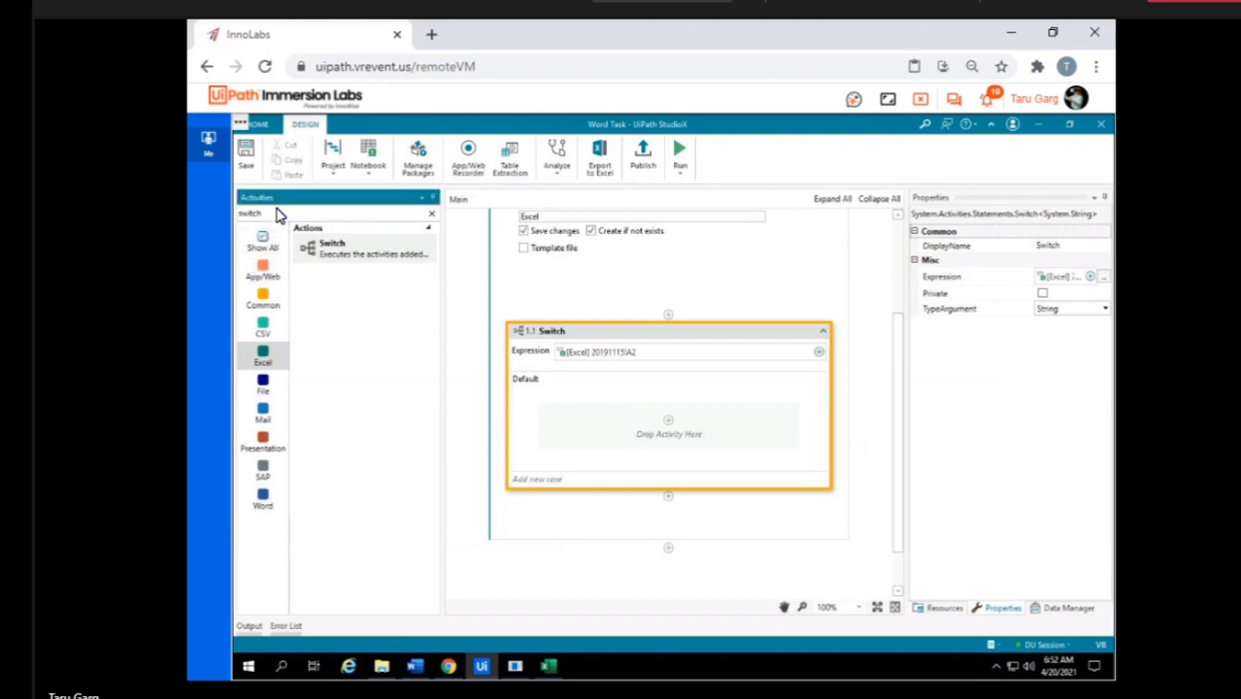
type("skip")
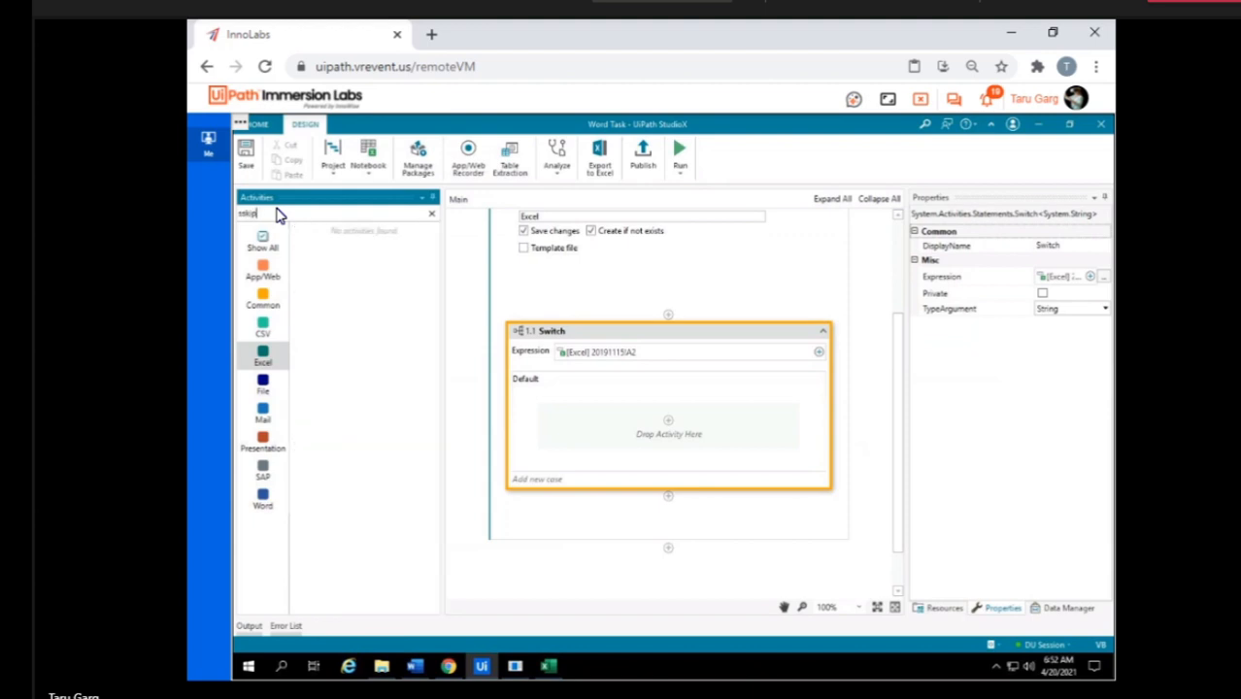
key("BackSpace")
key("BackSpace")
key("BackSpace")
type("sk")
type("kip")
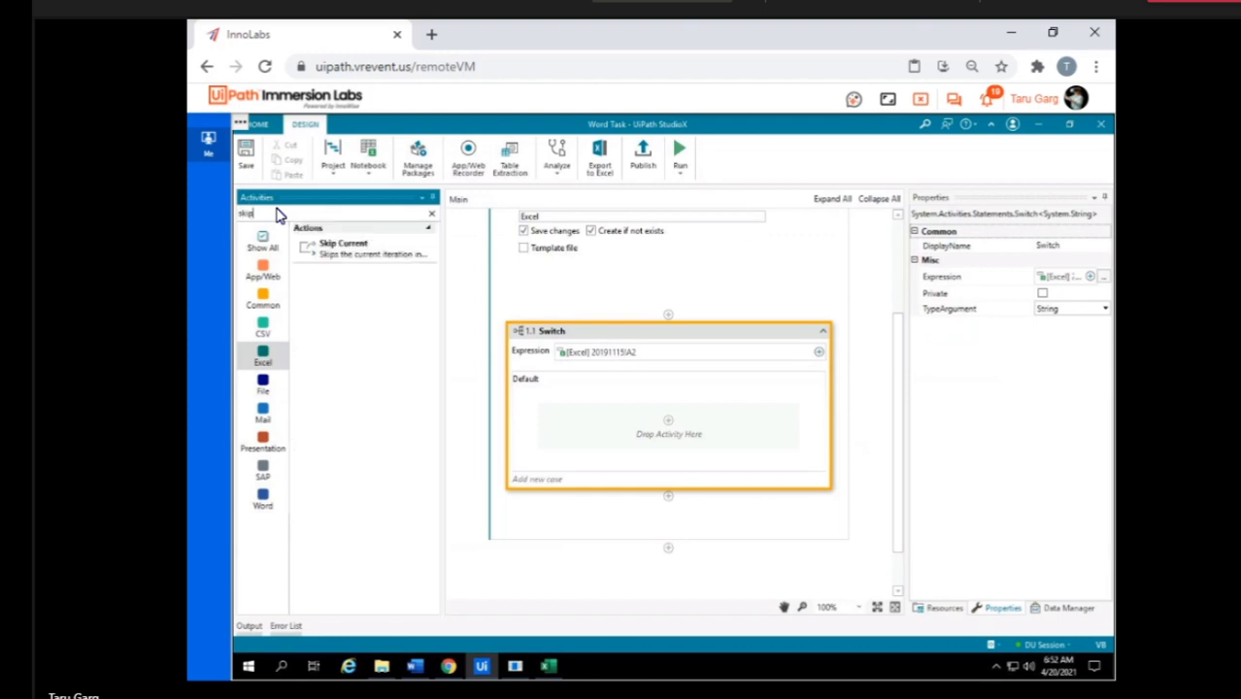
left_click_drag(357, 257, 669, 437)
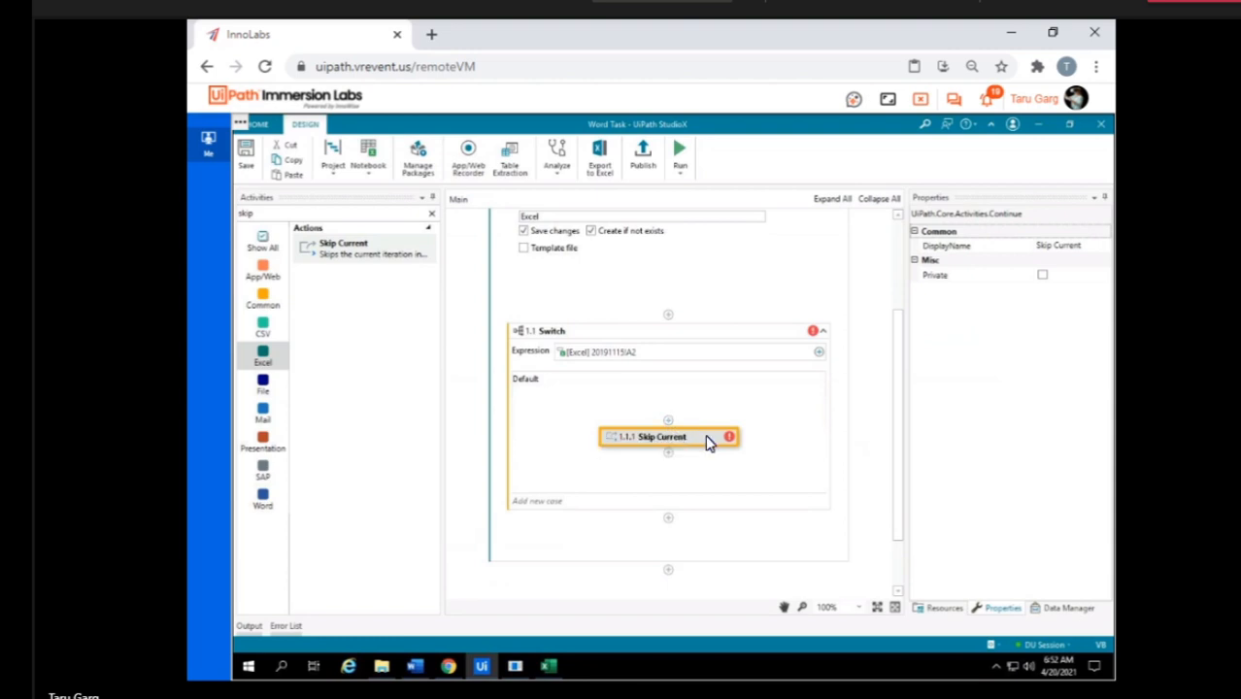
left_click(709, 462)
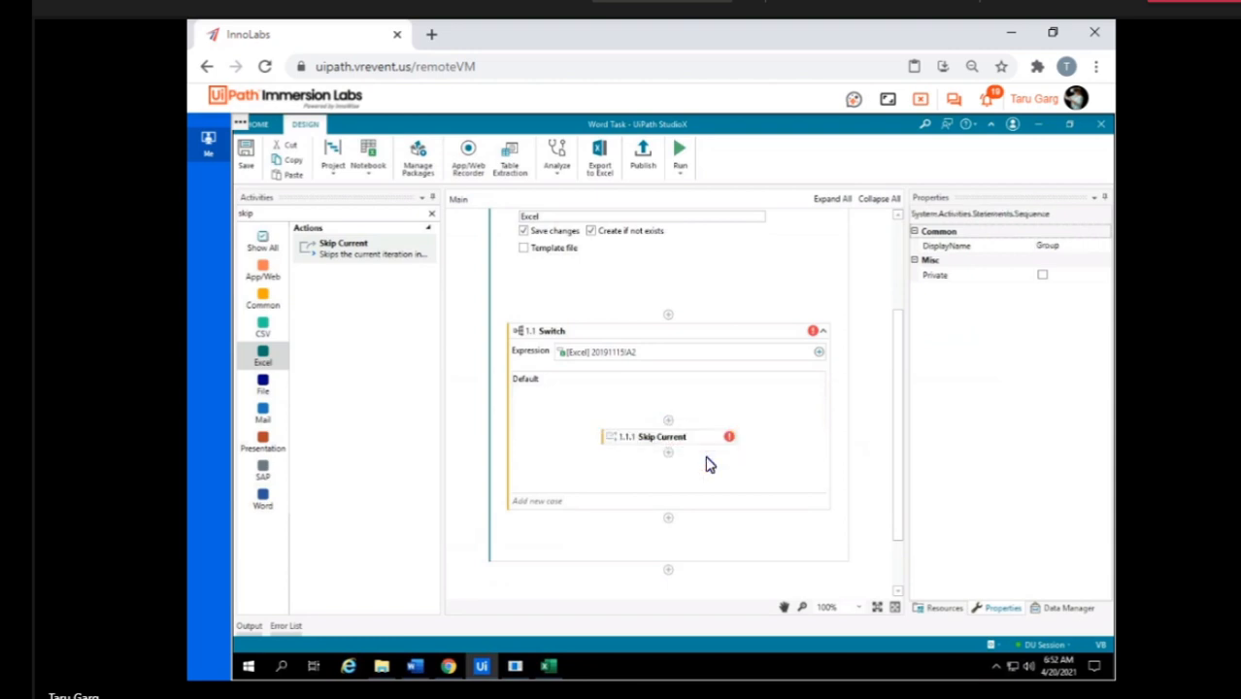
left_click(707, 440)
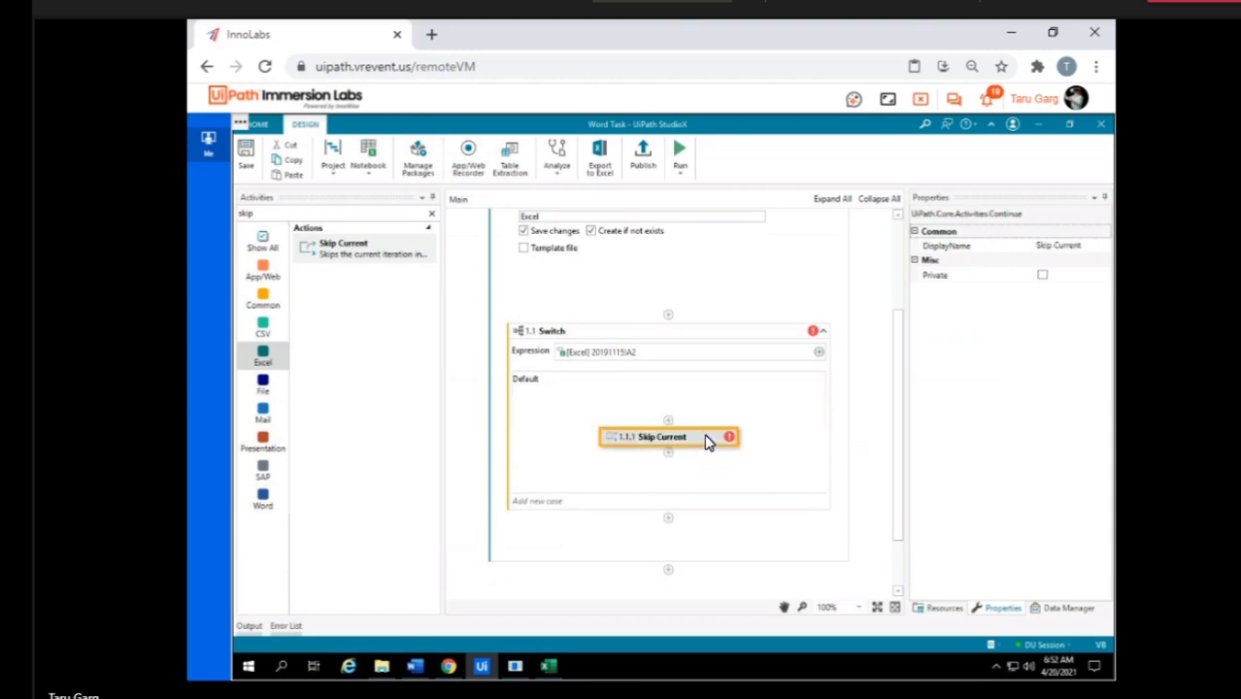
Add a Deposit case to the Switch and place a Use Application/Browser activity in it.
left_click(540, 503)
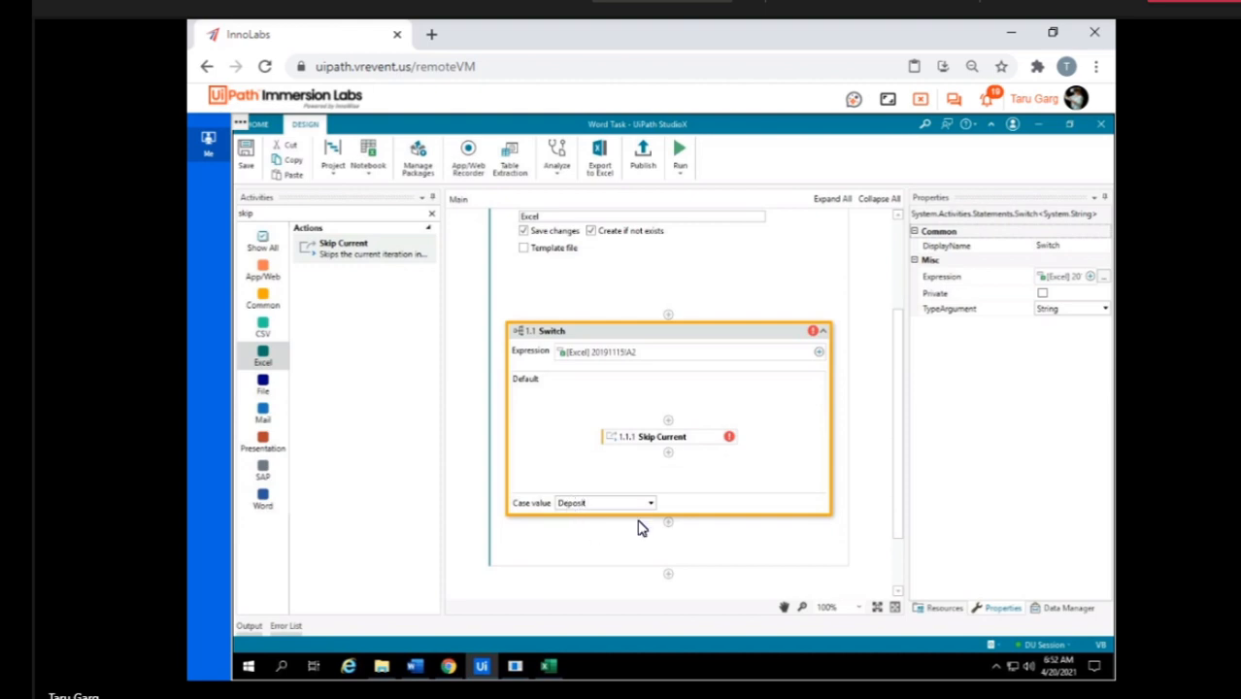
key("Return")
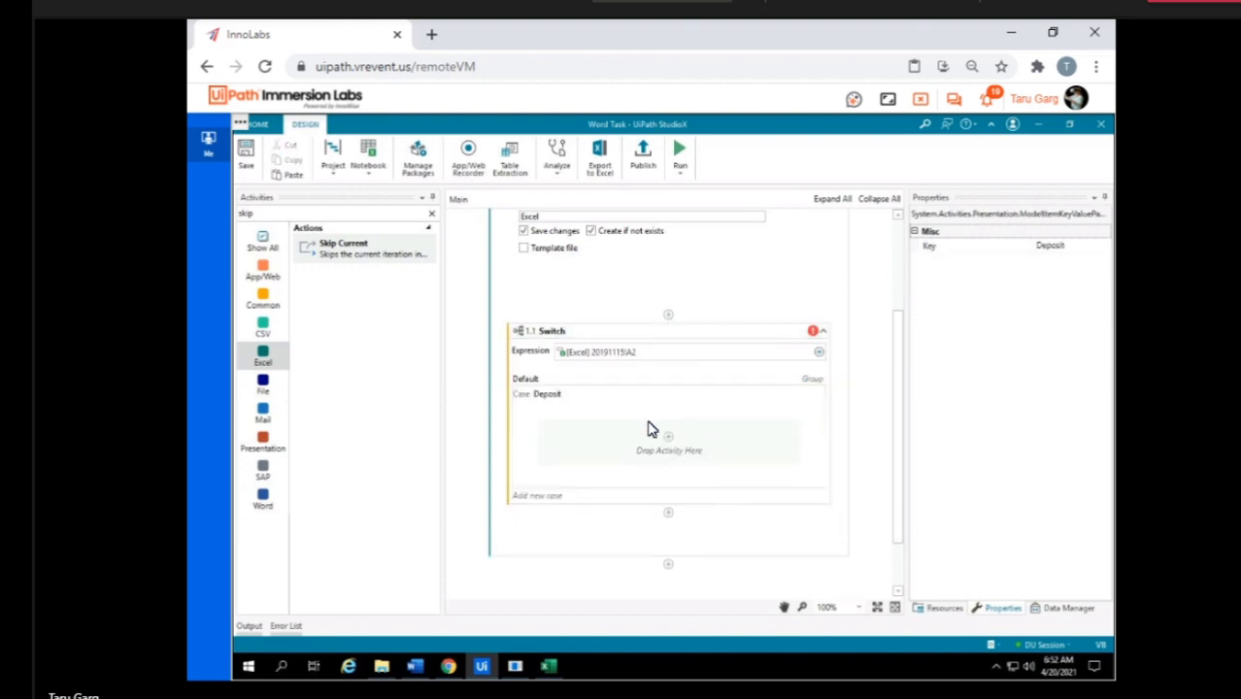
left_click(262, 274)
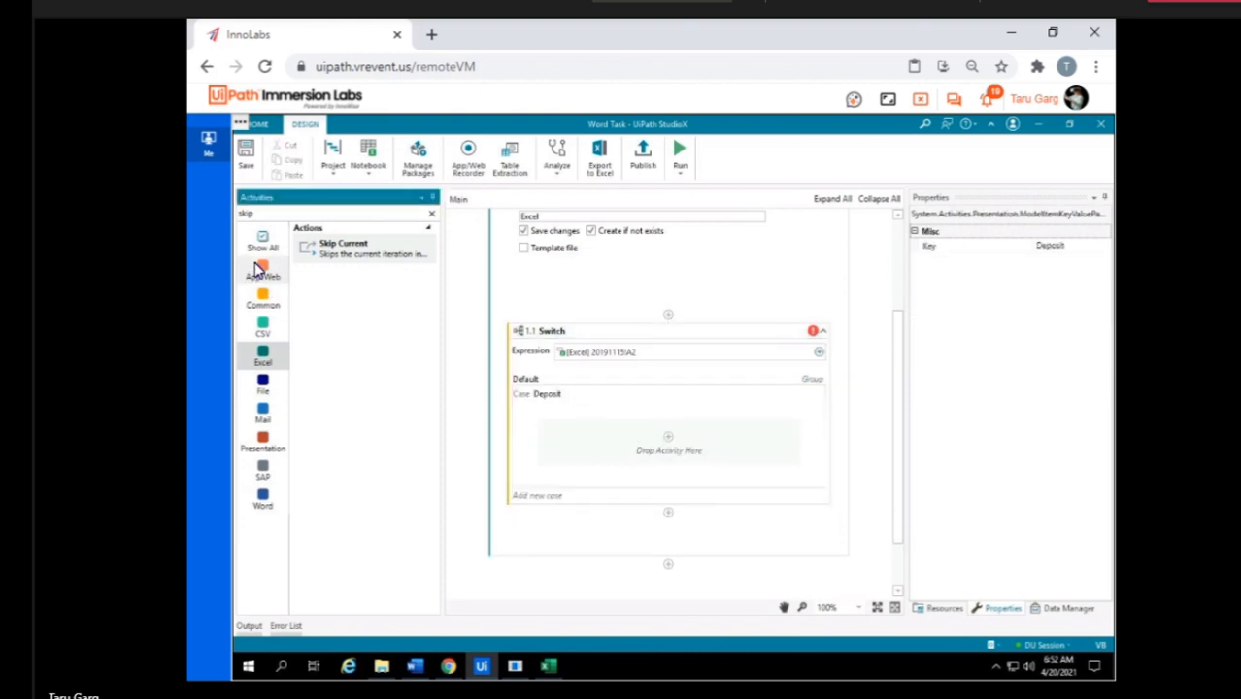
left_click_drag(343, 250, 678, 507)
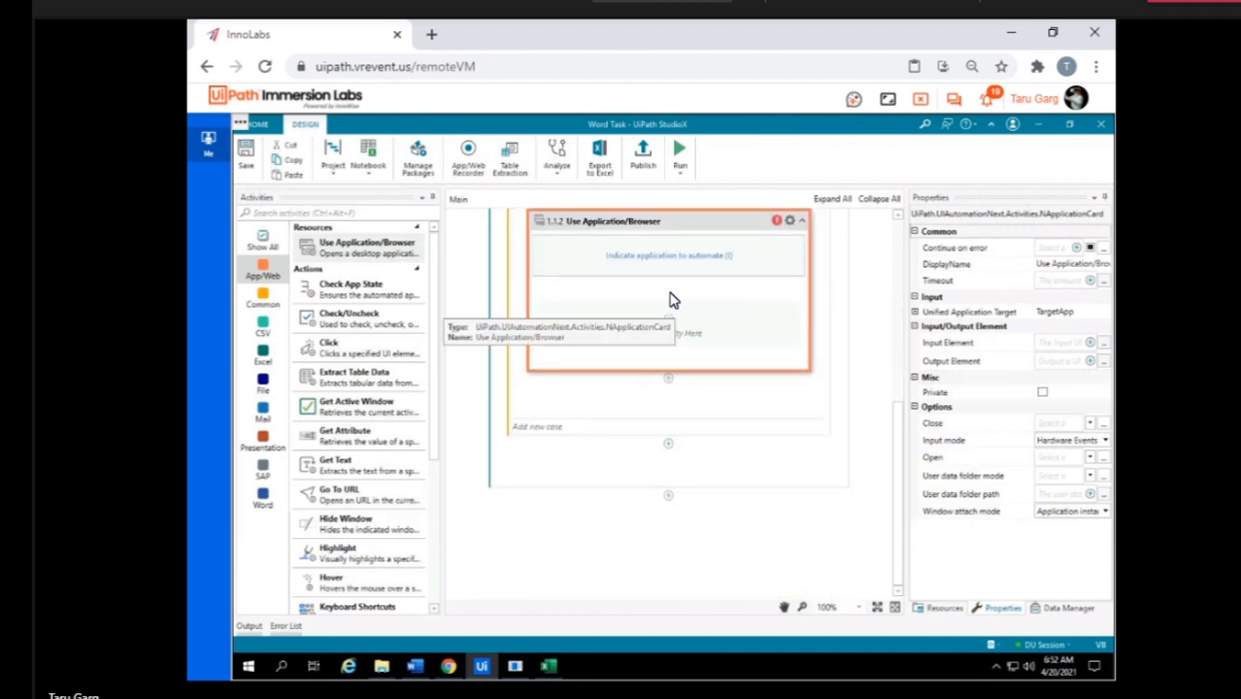
scroll(669, 299, "up", 1)
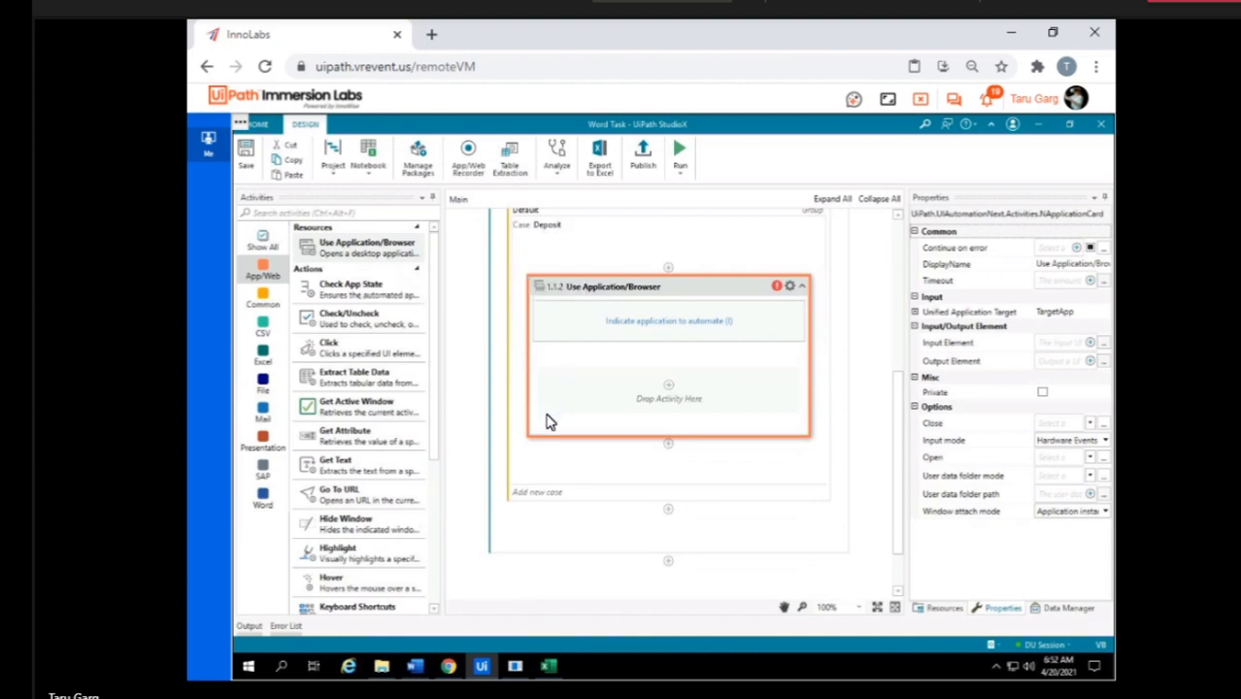
Add a Withdrawal case to the Switch and place a Use Application/Browser activity in it.
left_click(550, 497)
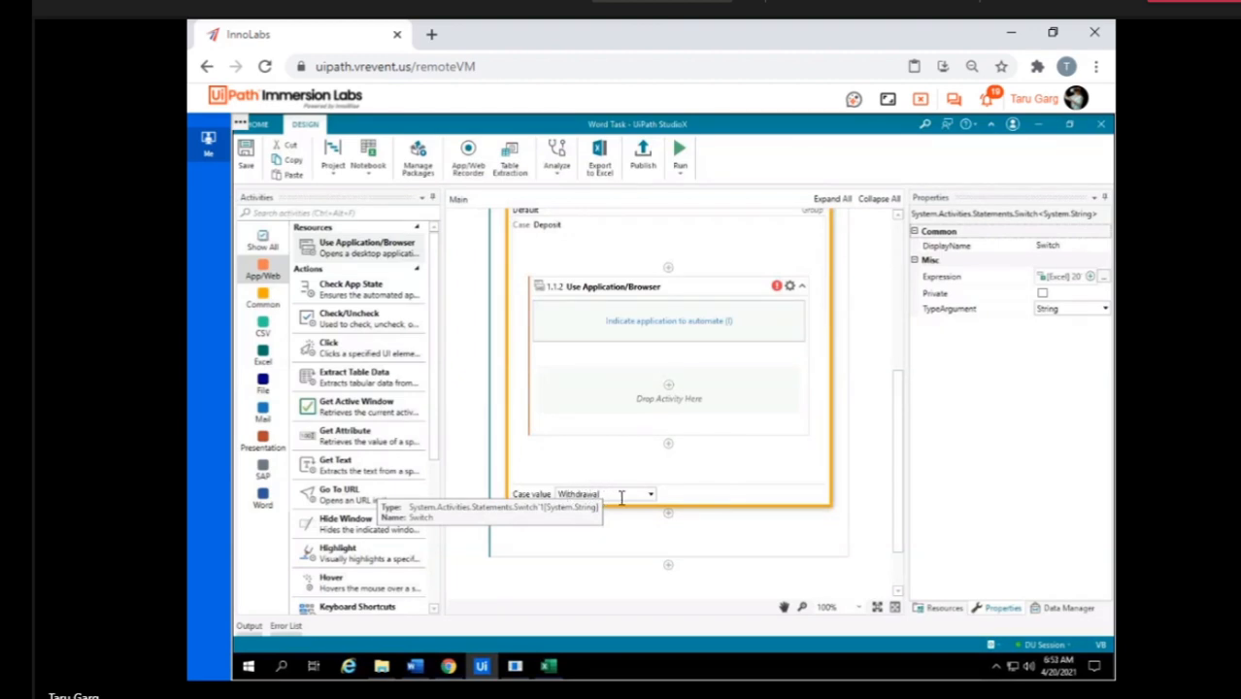
left_click(698, 502)
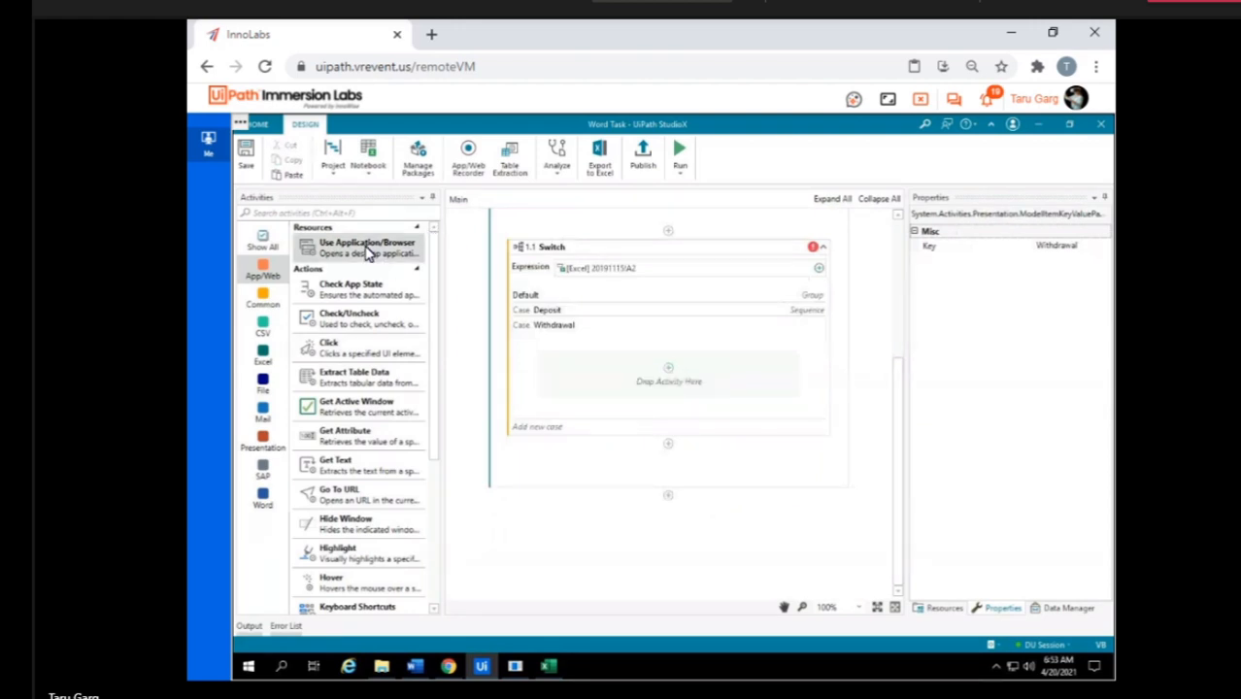
left_click_drag(397, 251, 657, 423)
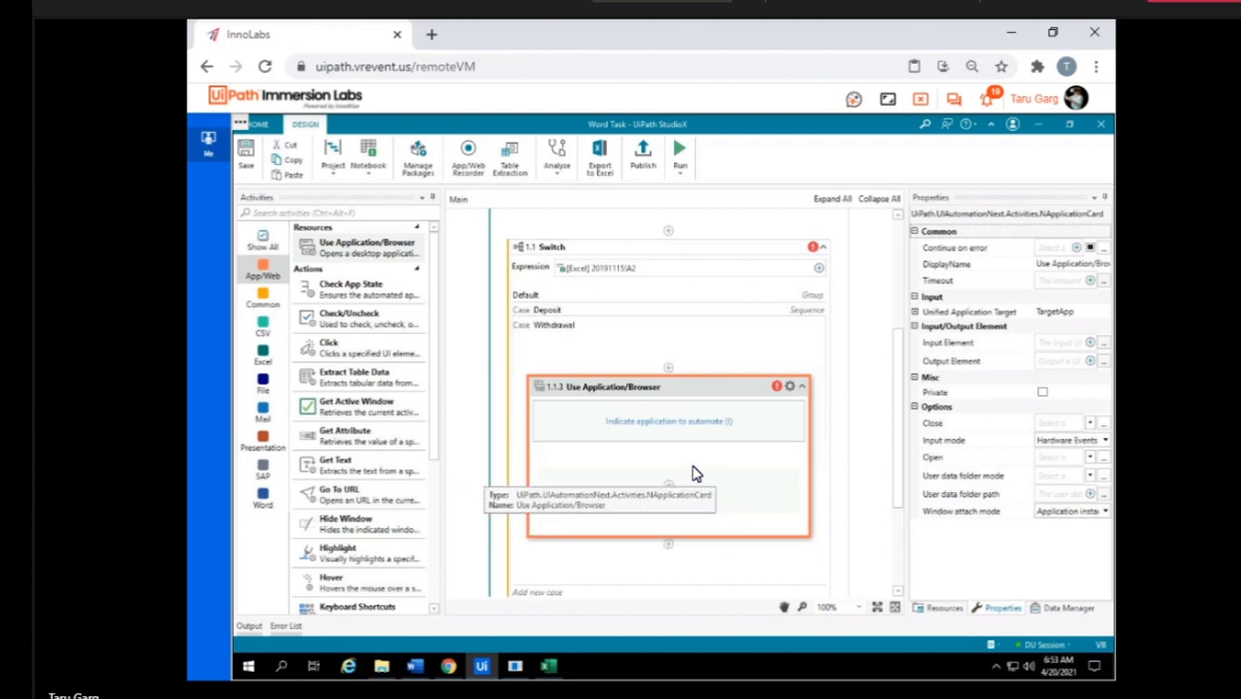
scroll(693, 473, "down", 5)
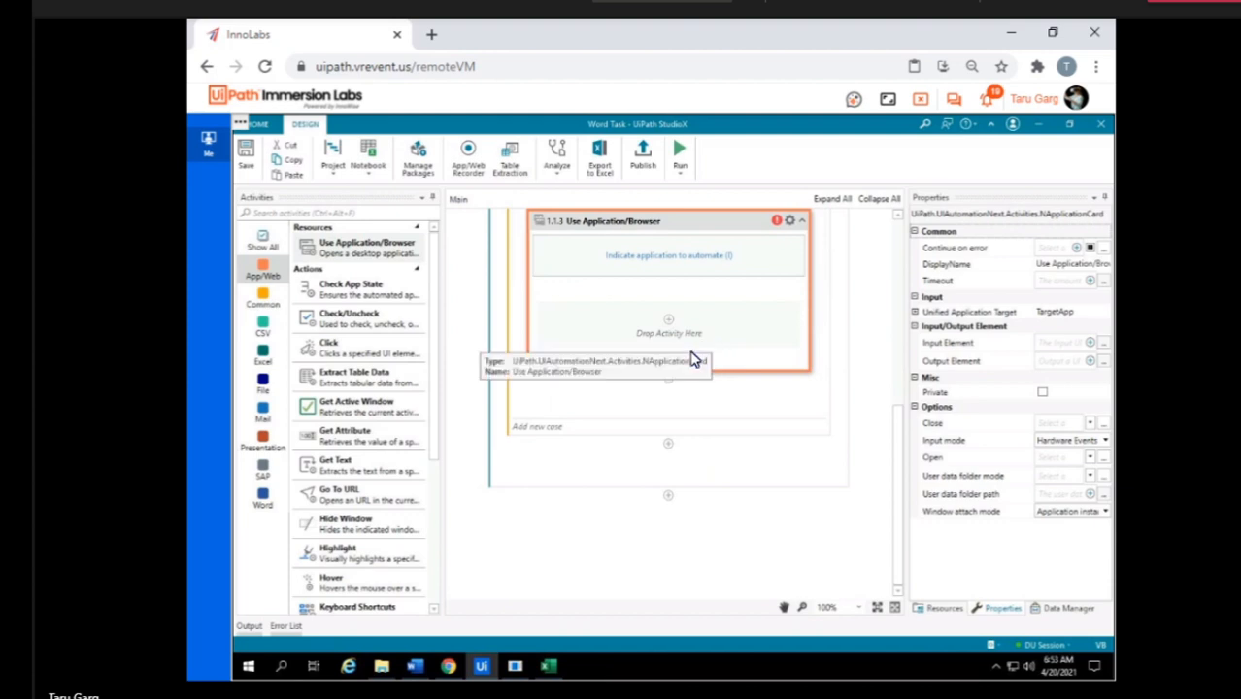
Examine the Excel input options available for the Switch expression without changing it.
scroll(694, 360, "up", 8)
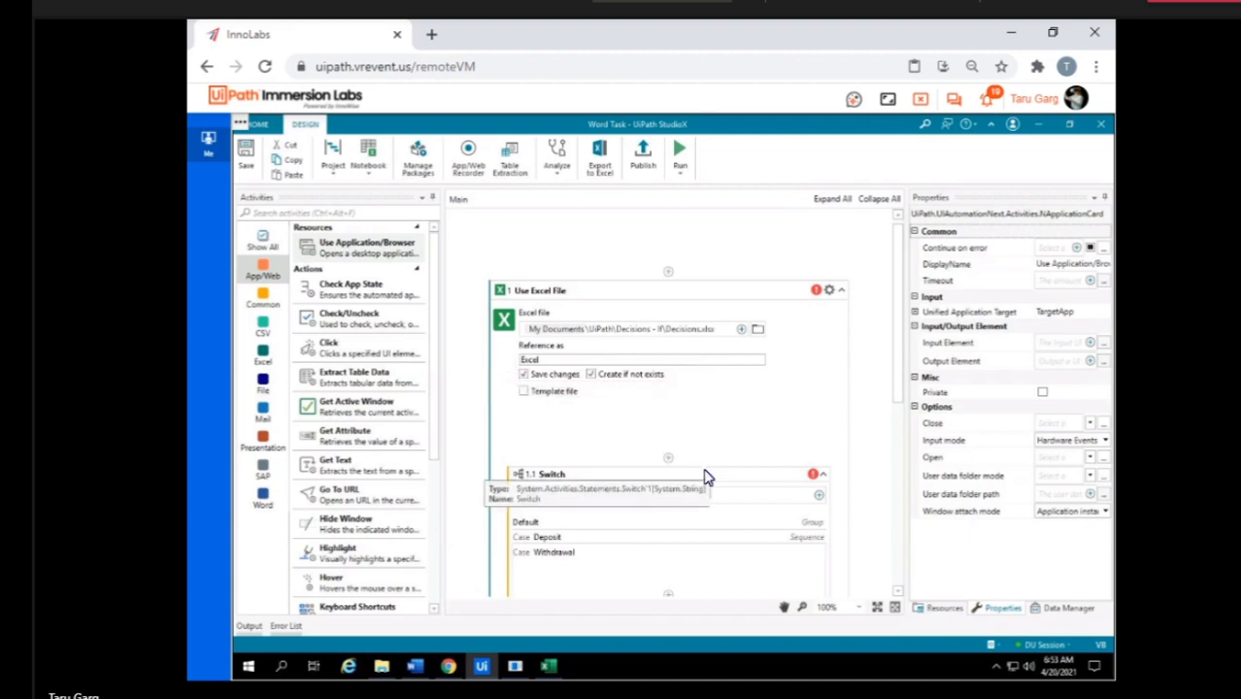
left_click(706, 476)
scroll(715, 369, "up", 4)
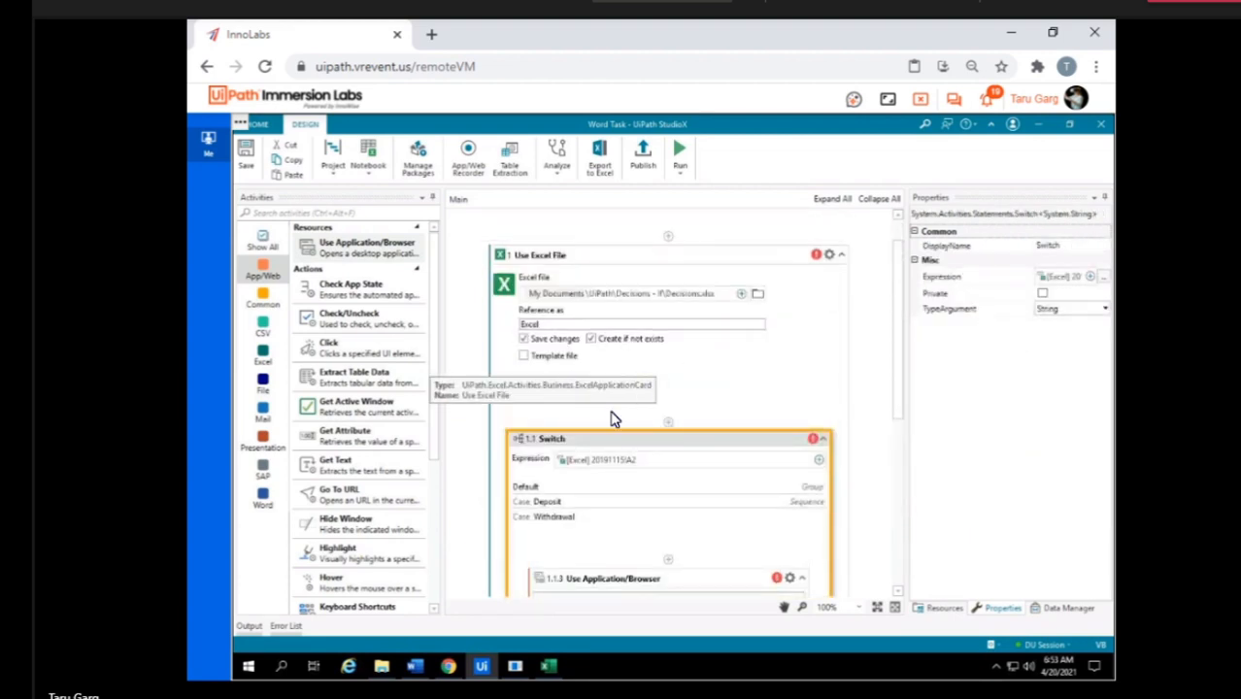
left_click(820, 462)
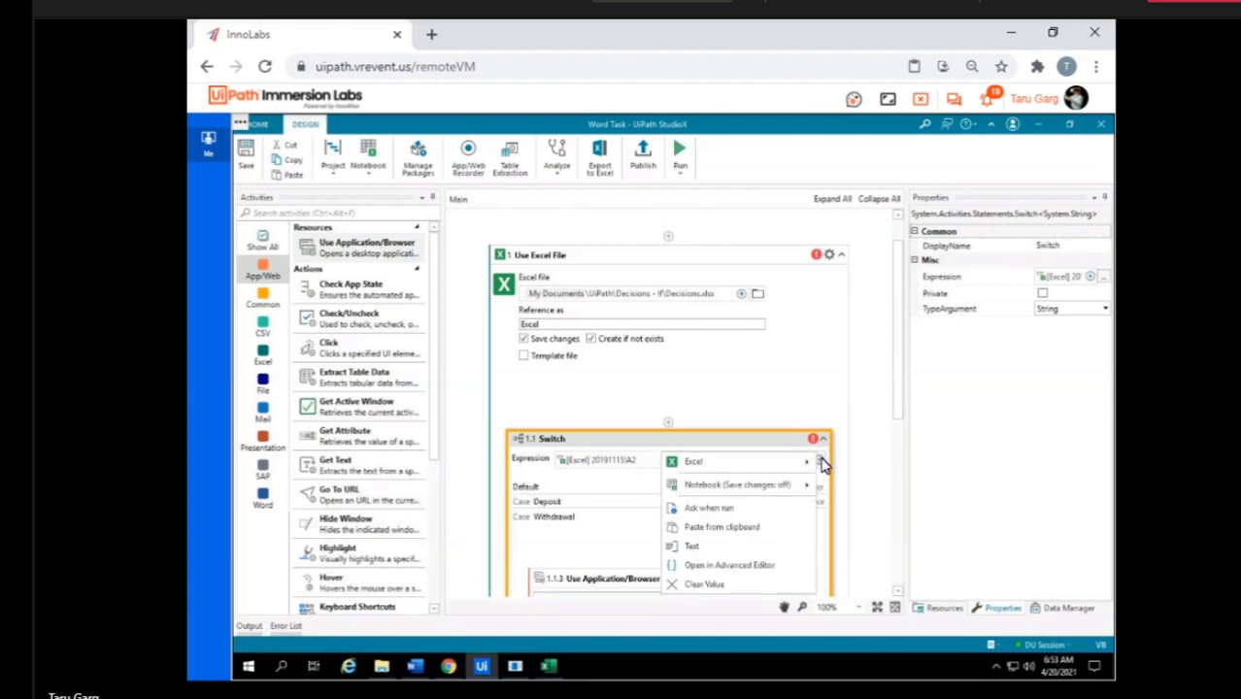
mouse_move(716, 466)
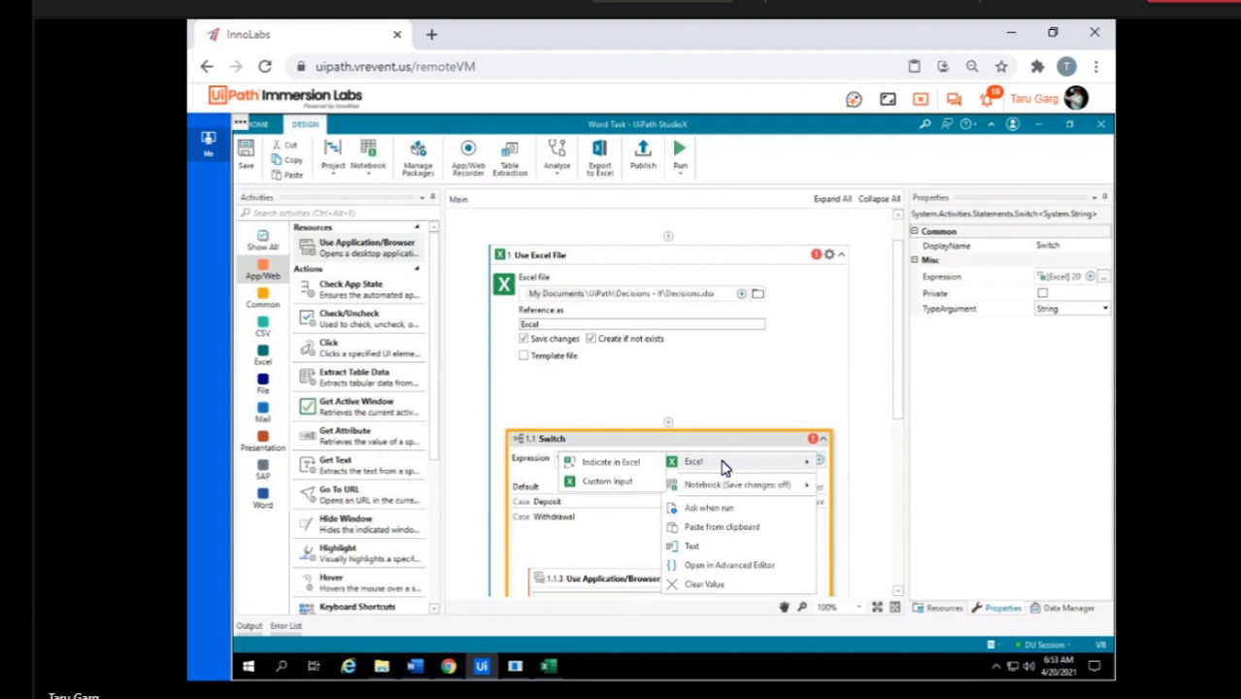
left_click(816, 411)
scroll(816, 412, "down", 3)
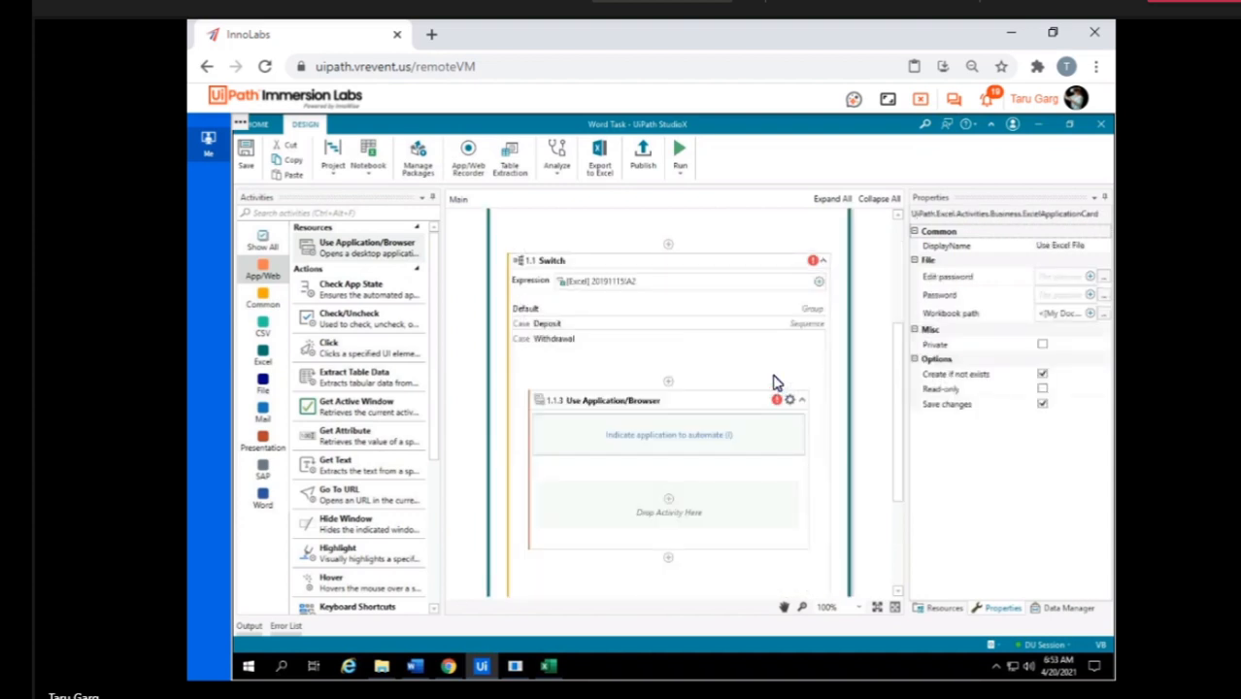
left_click(777, 383)
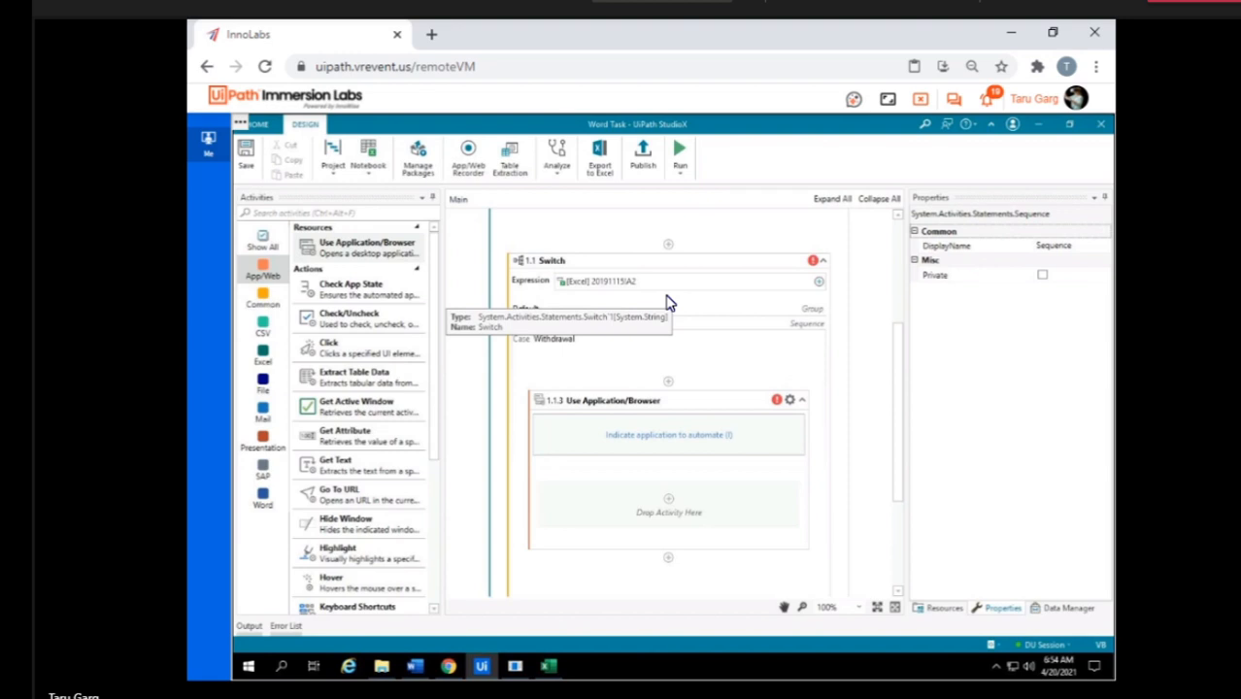
Find the If activity, add it above the Switch inside the Use Excel File activity, and show its Else branch.
left_click(380, 214)
type("if")
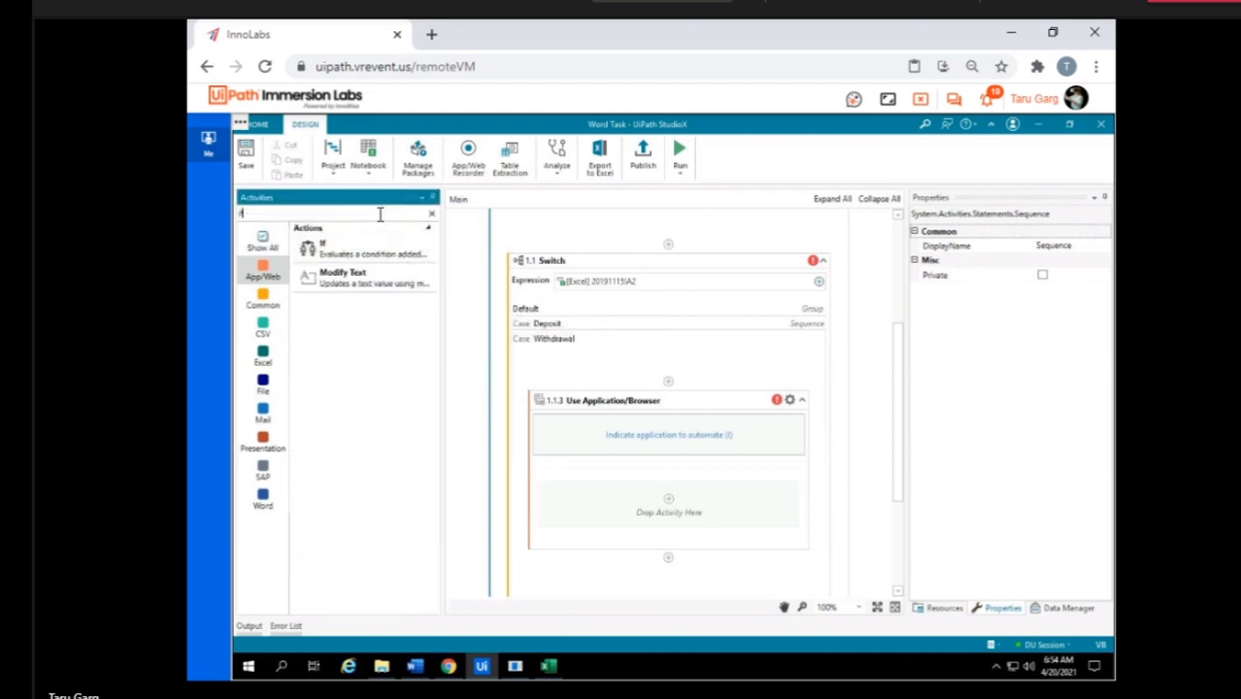
left_click_drag(330, 254, 665, 359)
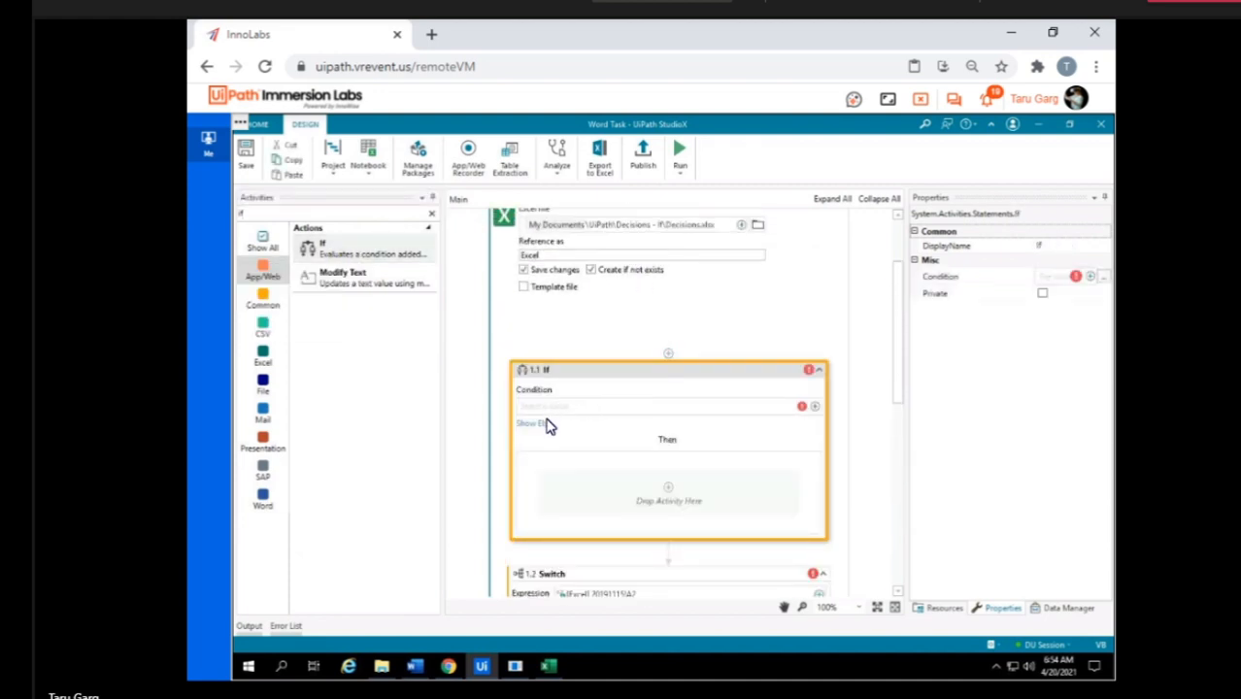
left_click(545, 427)
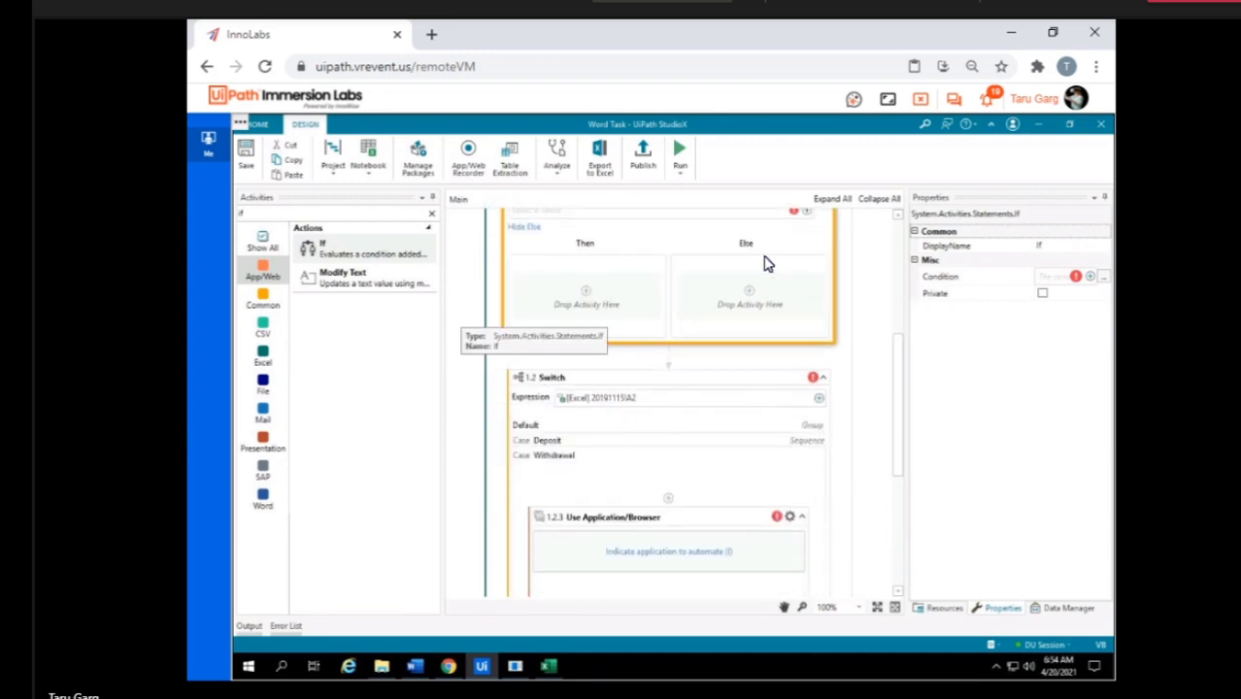
Delete the Deposit case from the Switch activity.
left_click(663, 391)
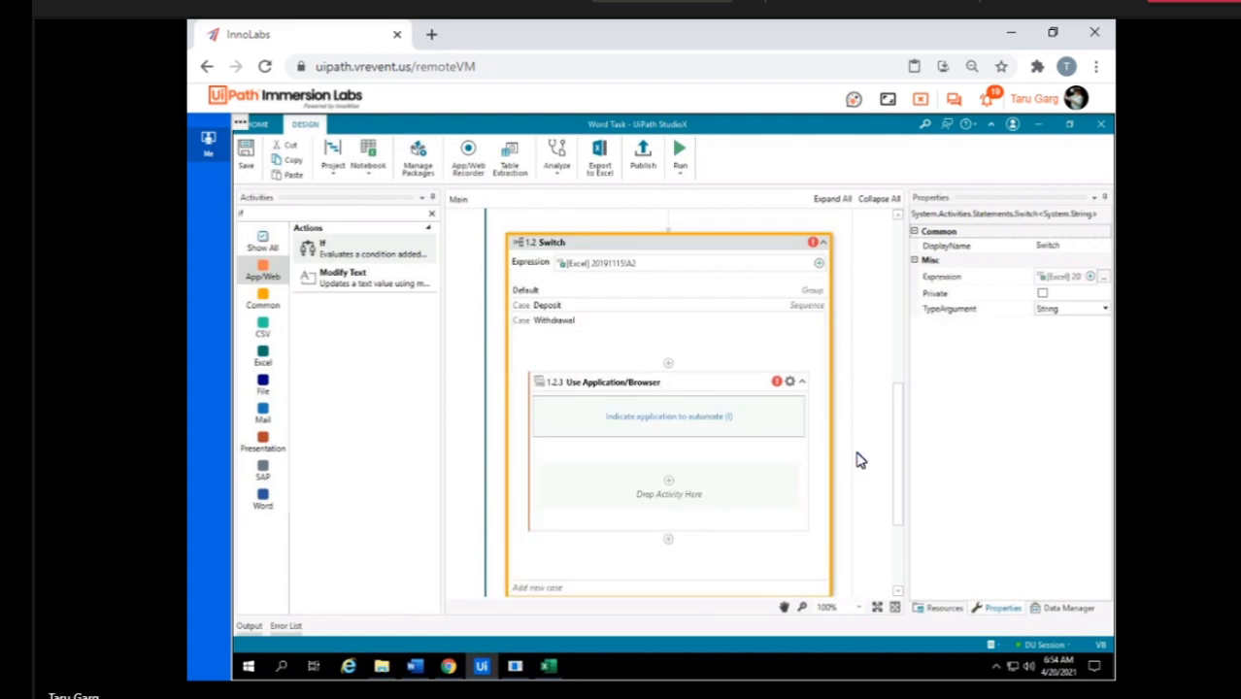
left_click(559, 309)
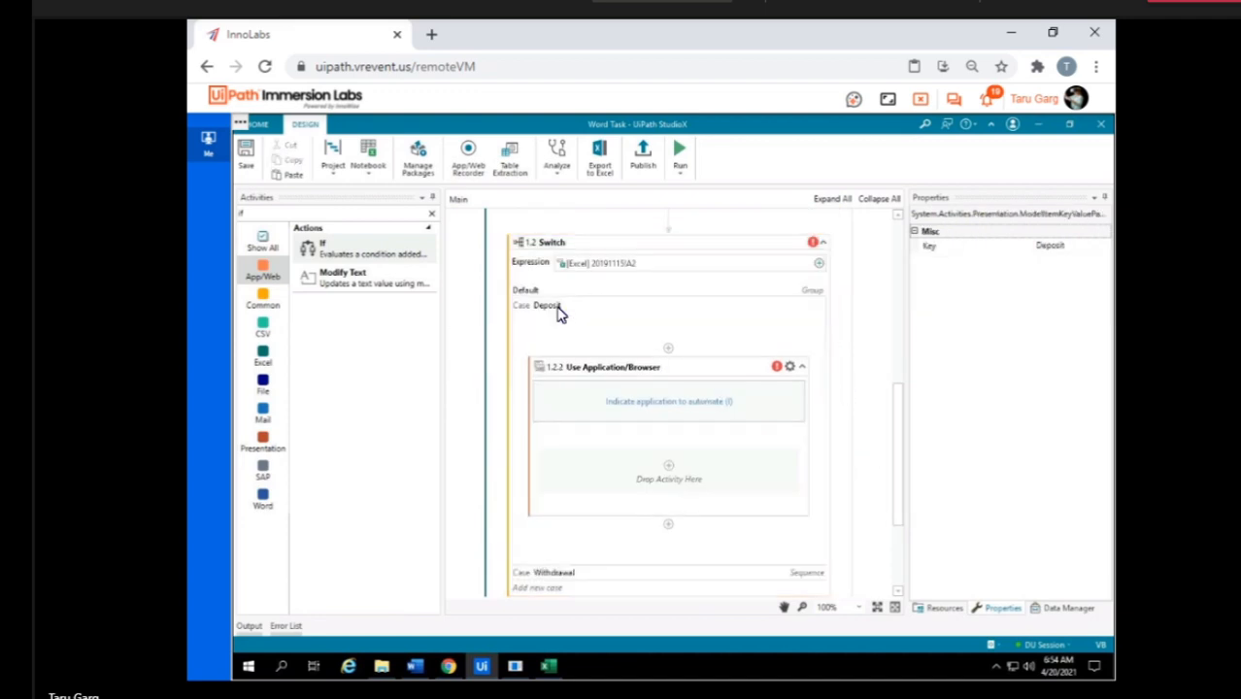
key("Delete")
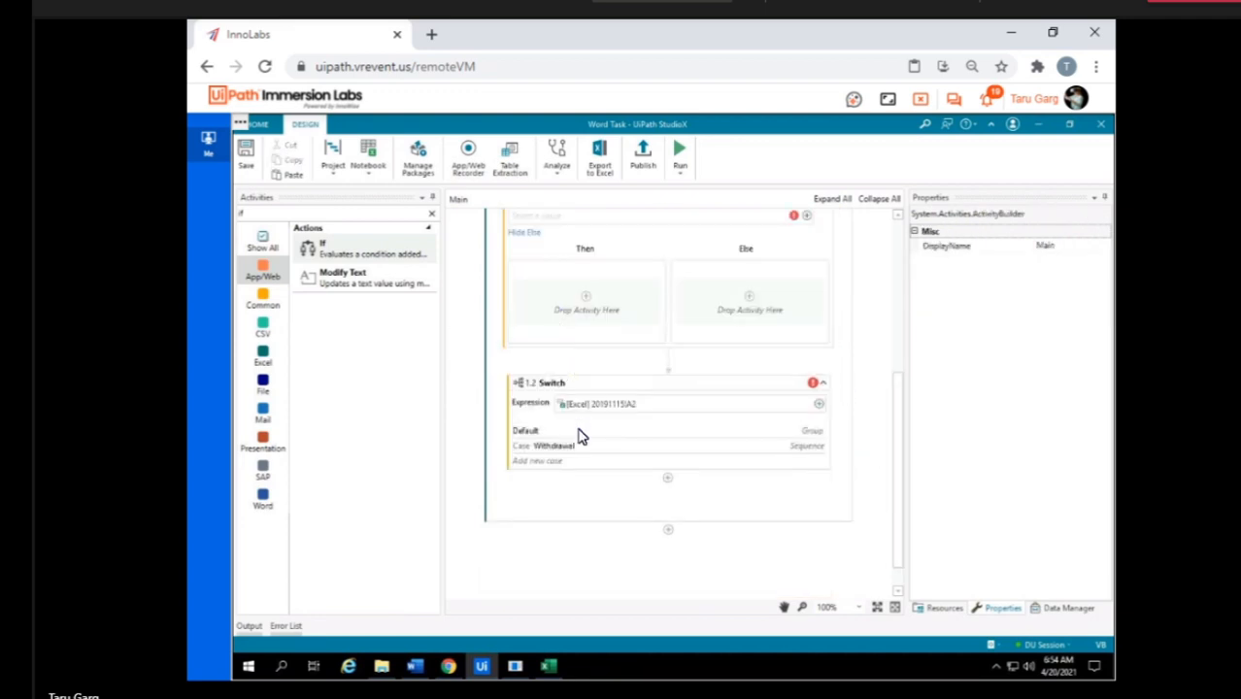
left_click(590, 492)
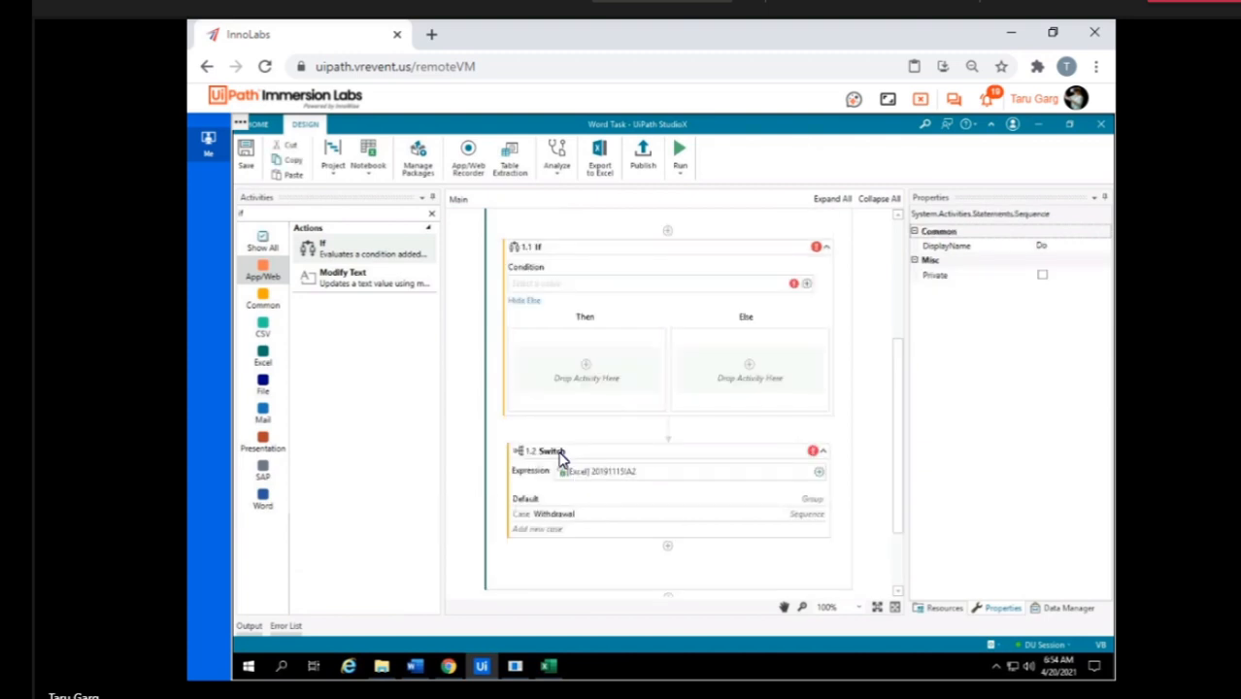
Delete the Withdrawal case from the Switch activity and add a new Deposit case to it.
left_click(559, 514)
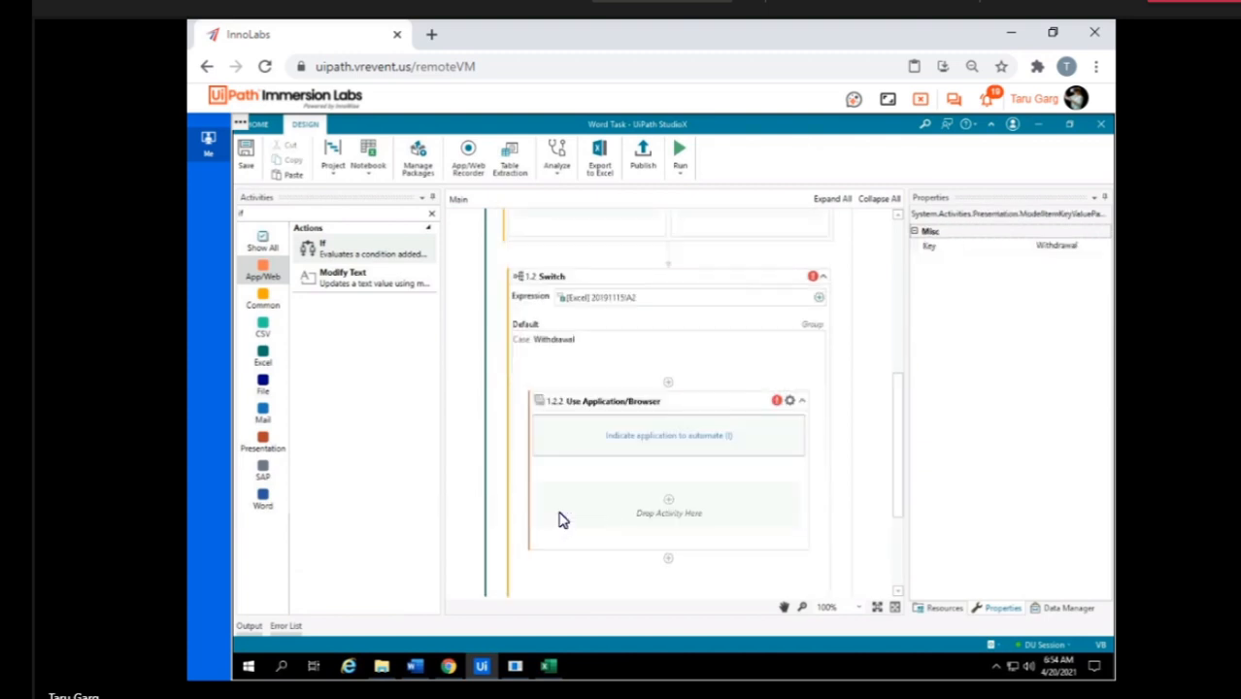
key("Delete")
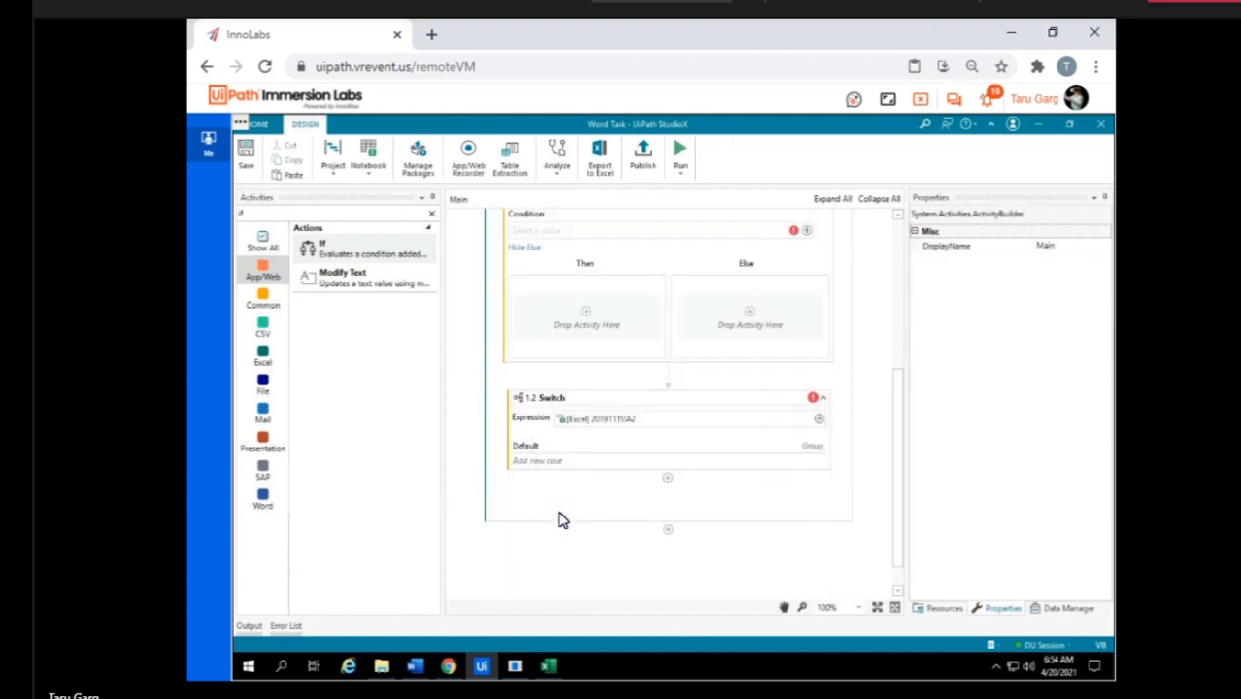
left_click(557, 453)
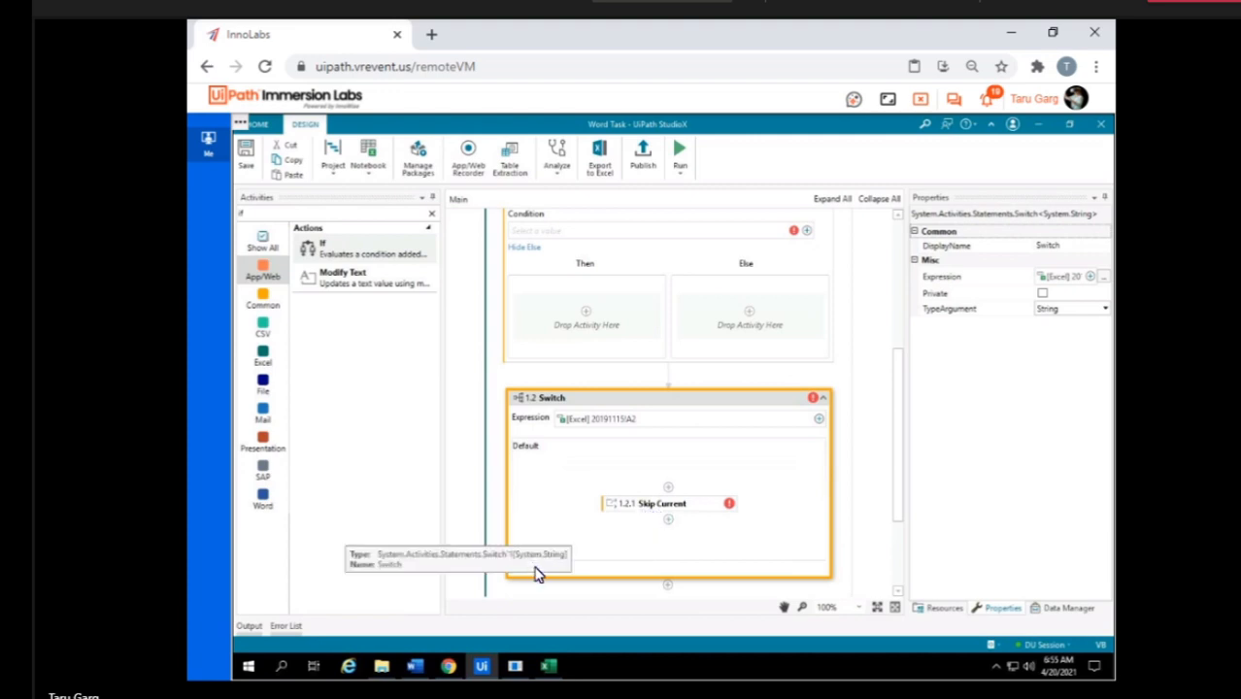
left_click(578, 575)
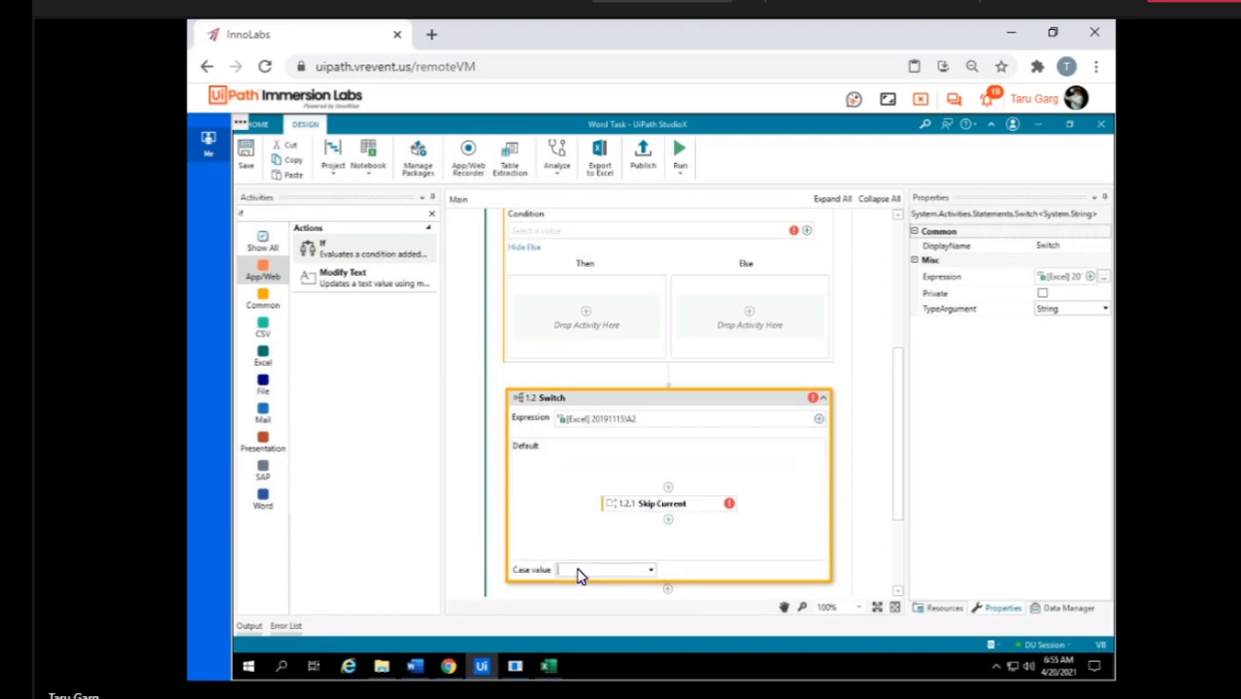
type("Deposit")
key("Return")
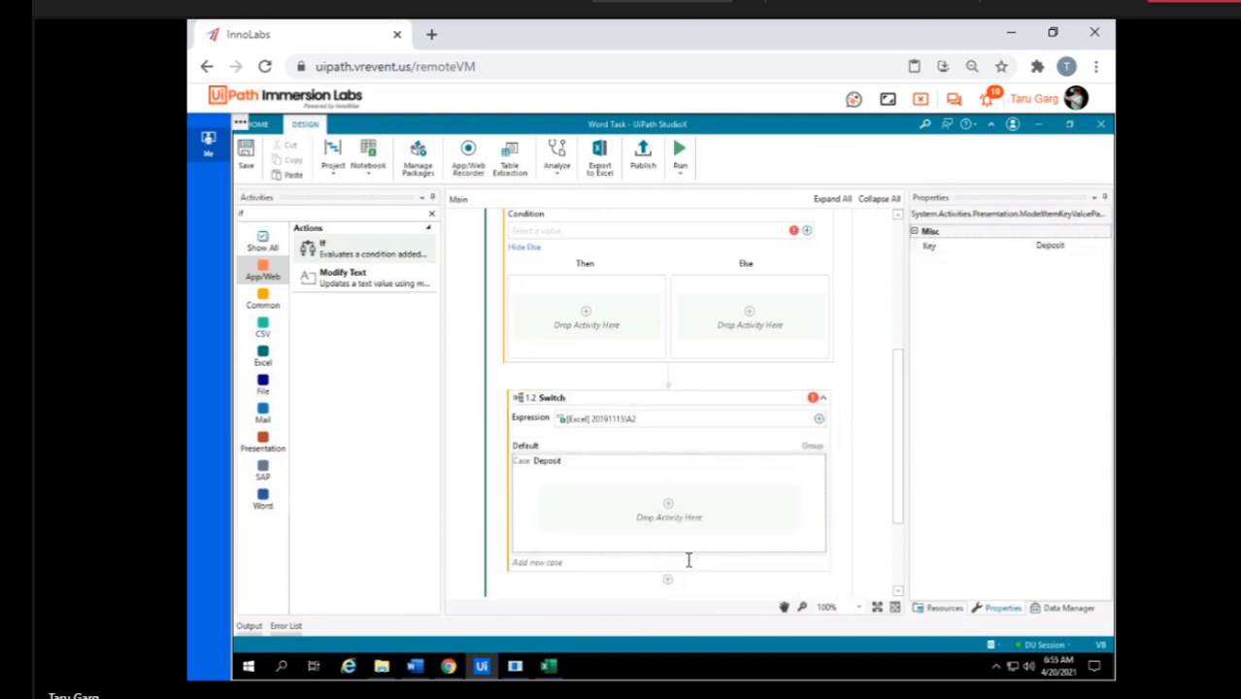
Find the Use Application/Browser activity and place it in the Deposit case of the Switch.
left_click(288, 212)
type("use ap")
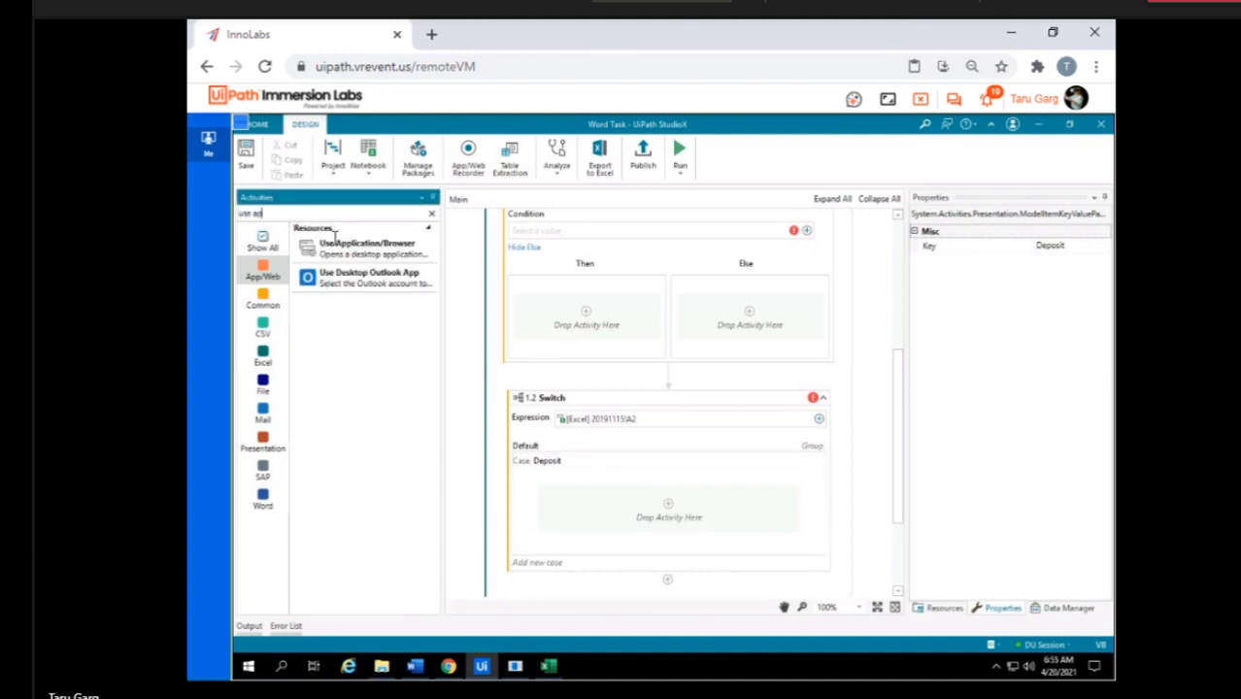
left_click_drag(354, 254, 682, 538)
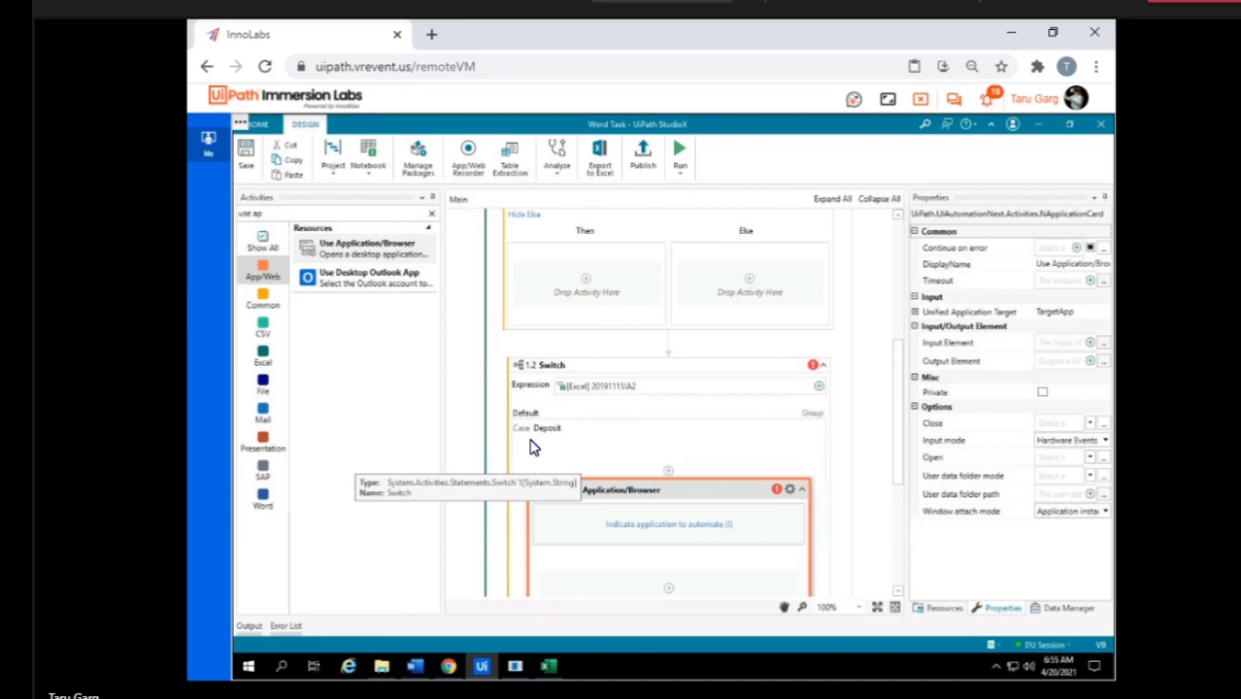
left_click(1057, 9)
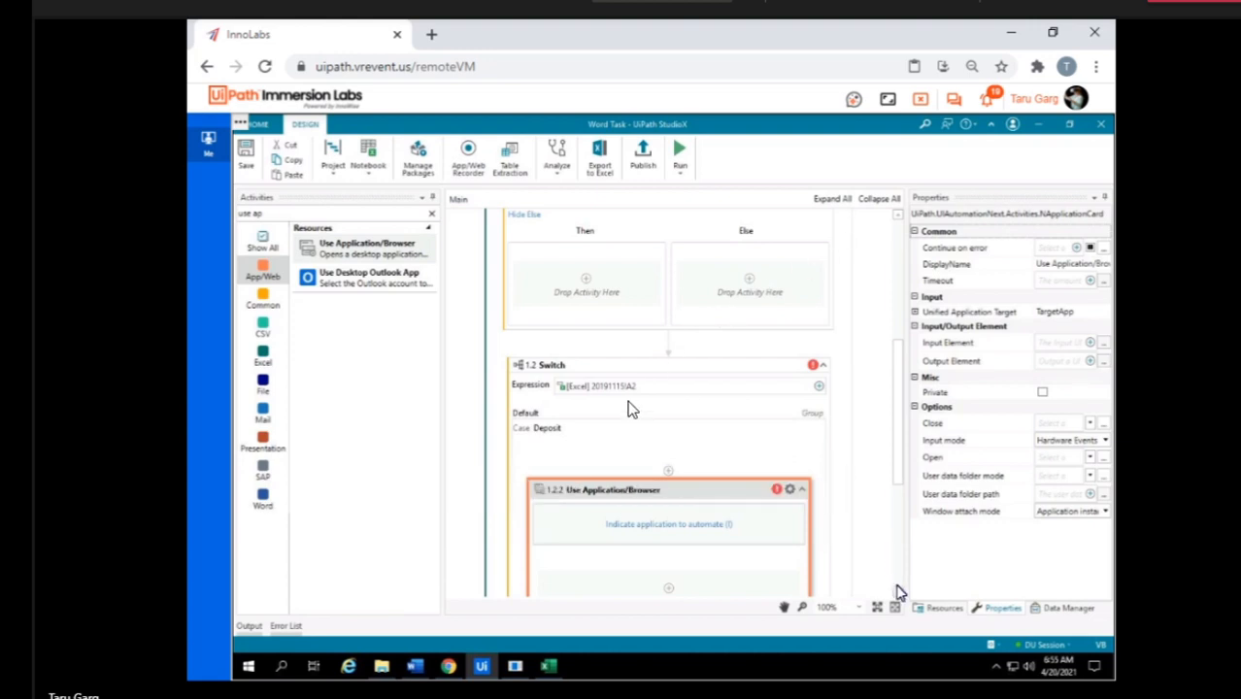
left_click(898, 591)
left_click(898, 590)
left_click(898, 591)
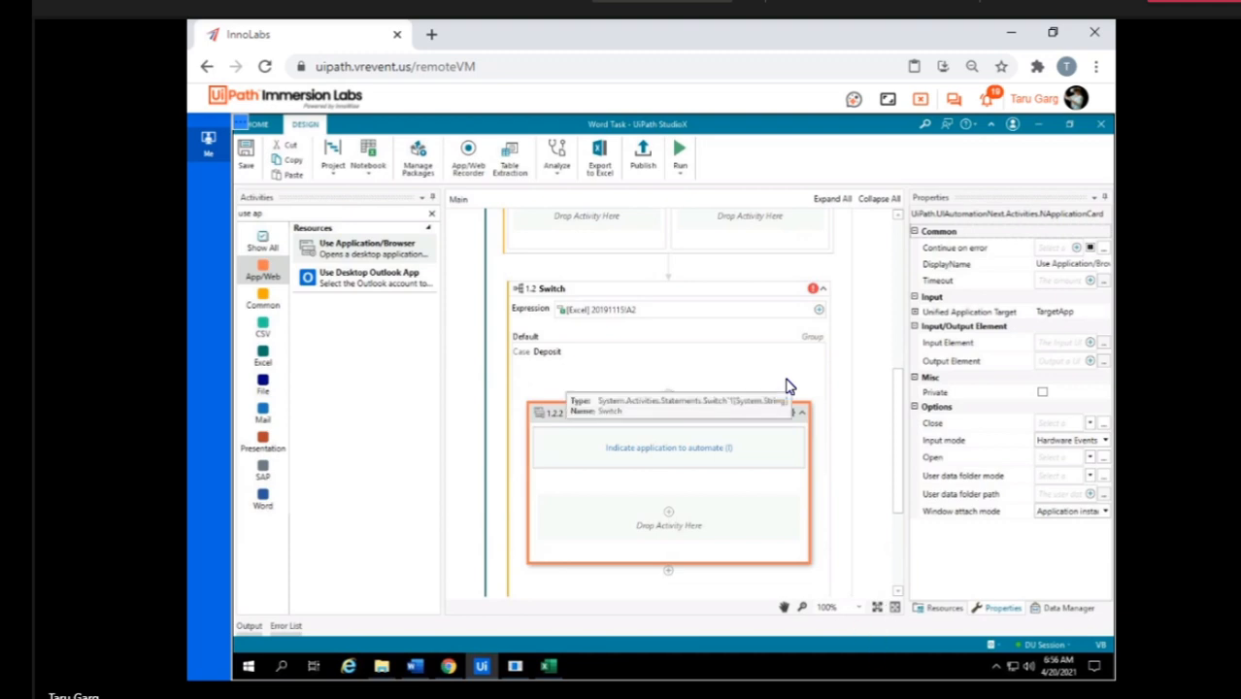
Clear the workflow by deleting the Switch, If and Use Excel File activities.
left_click(759, 291)
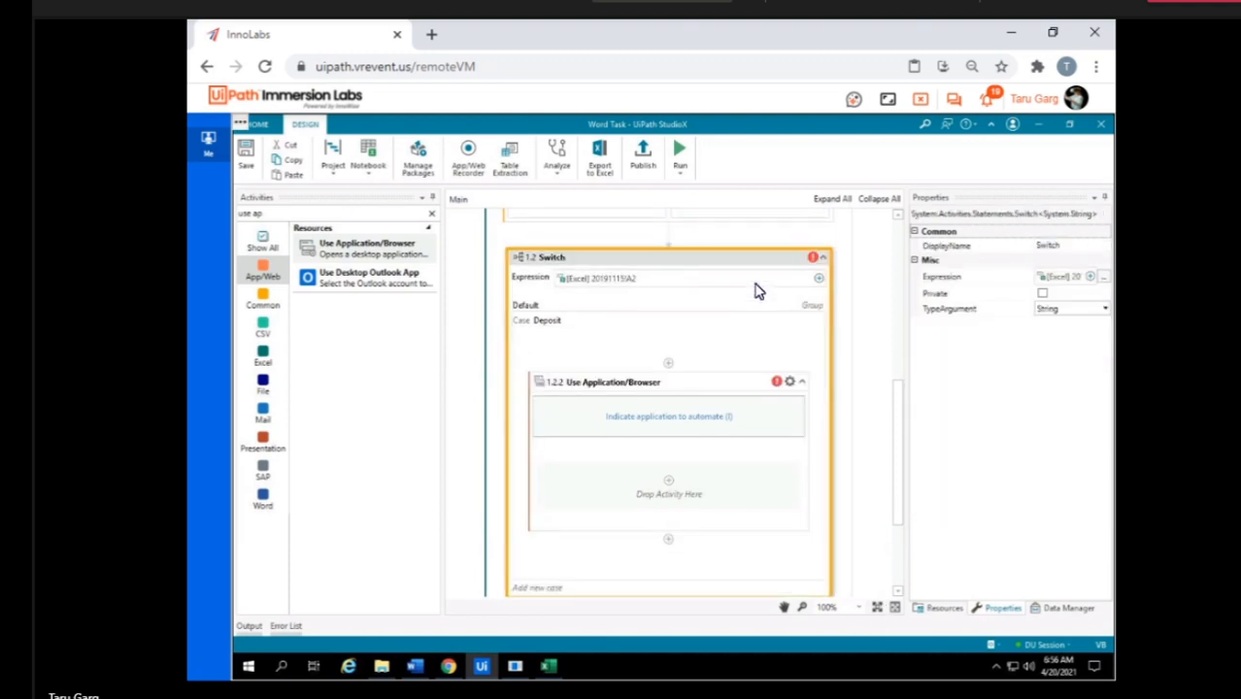
key("Delete")
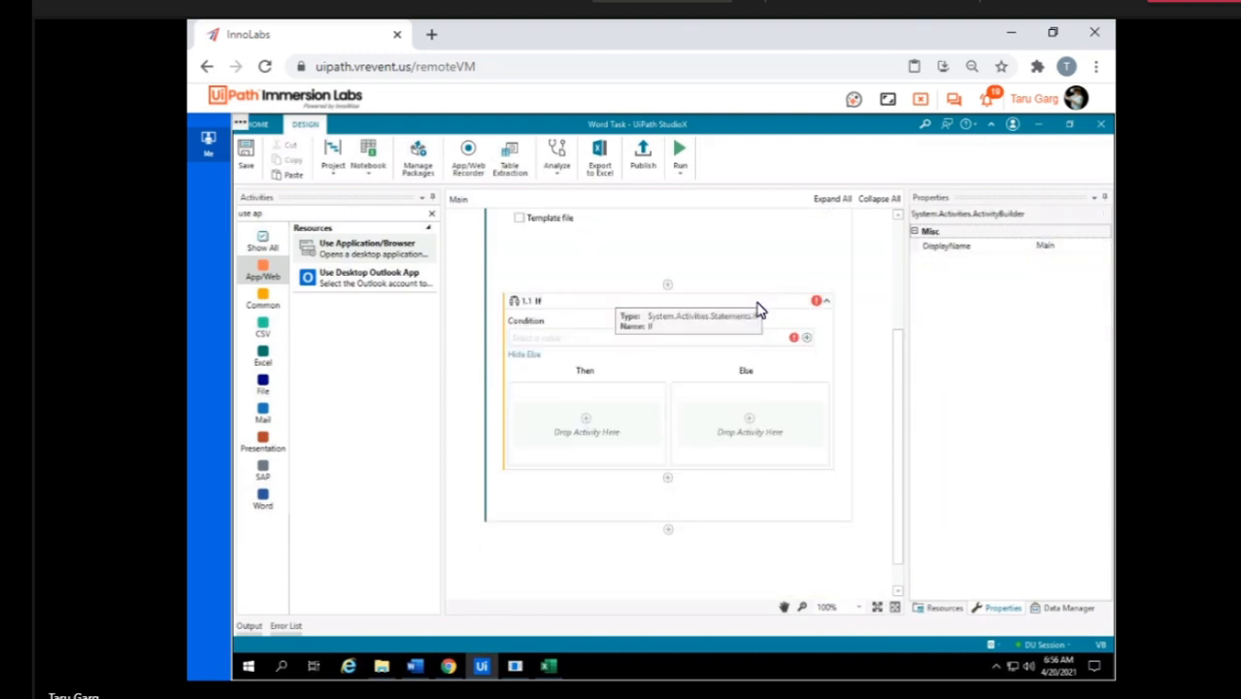
left_click(760, 309)
key("Delete")
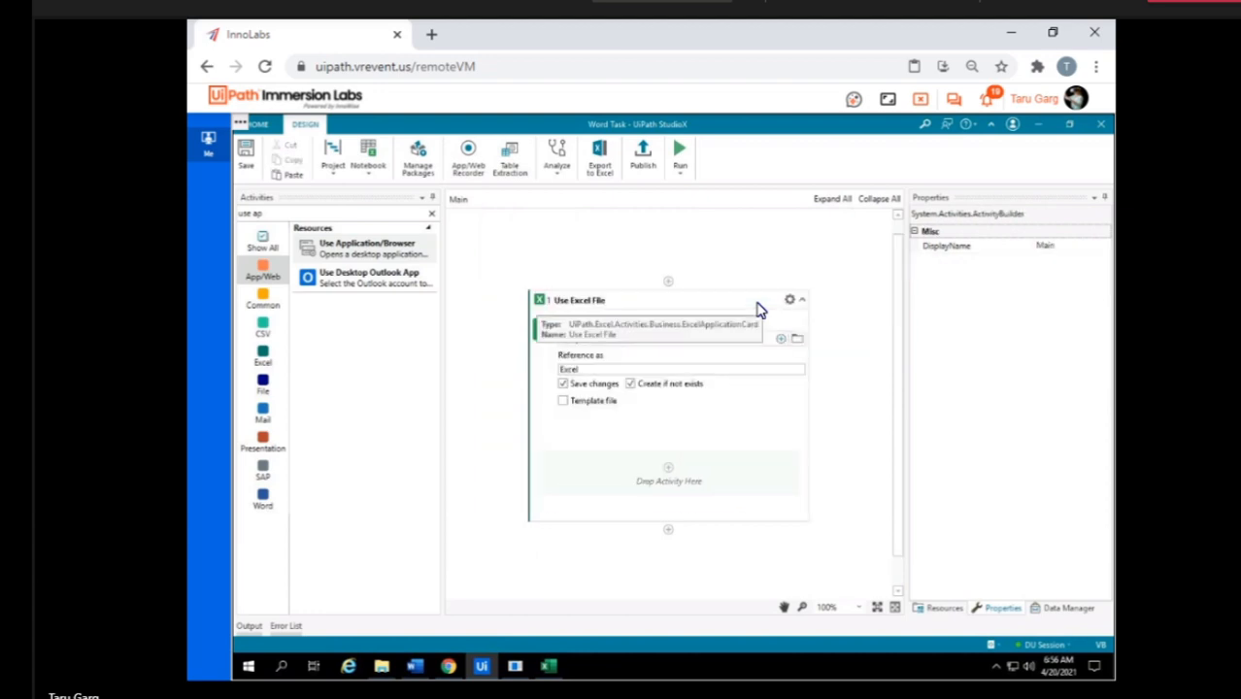
left_click(760, 309)
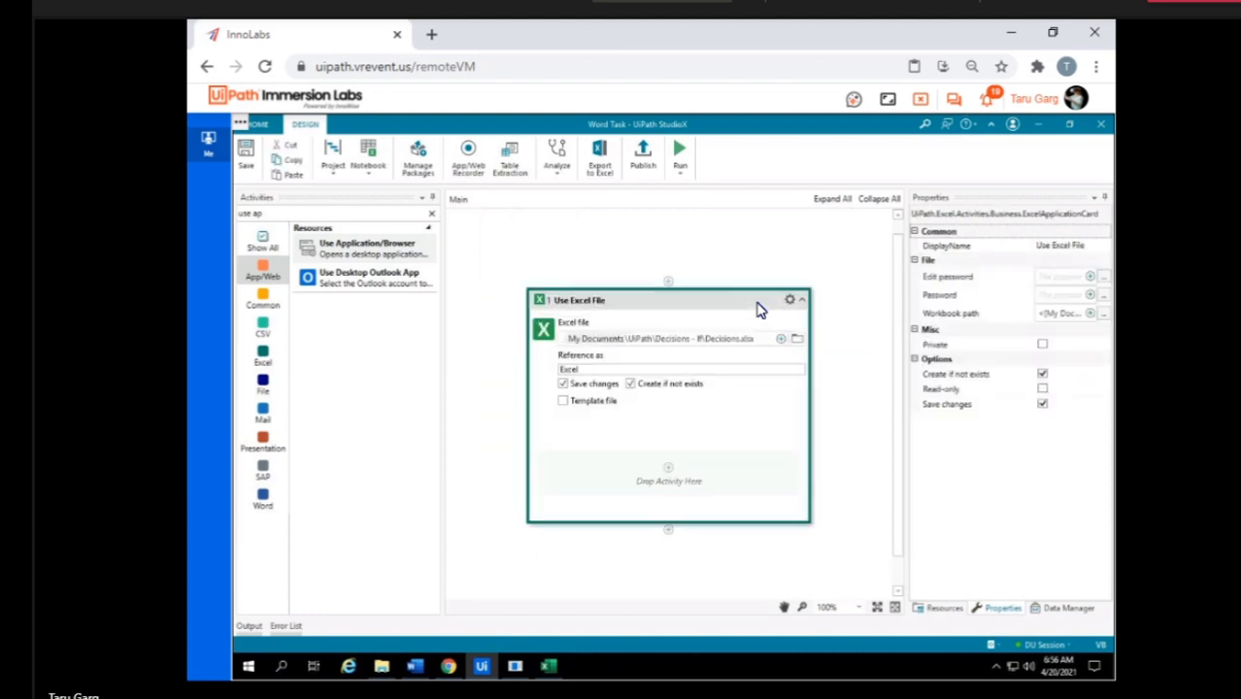
key("Delete")
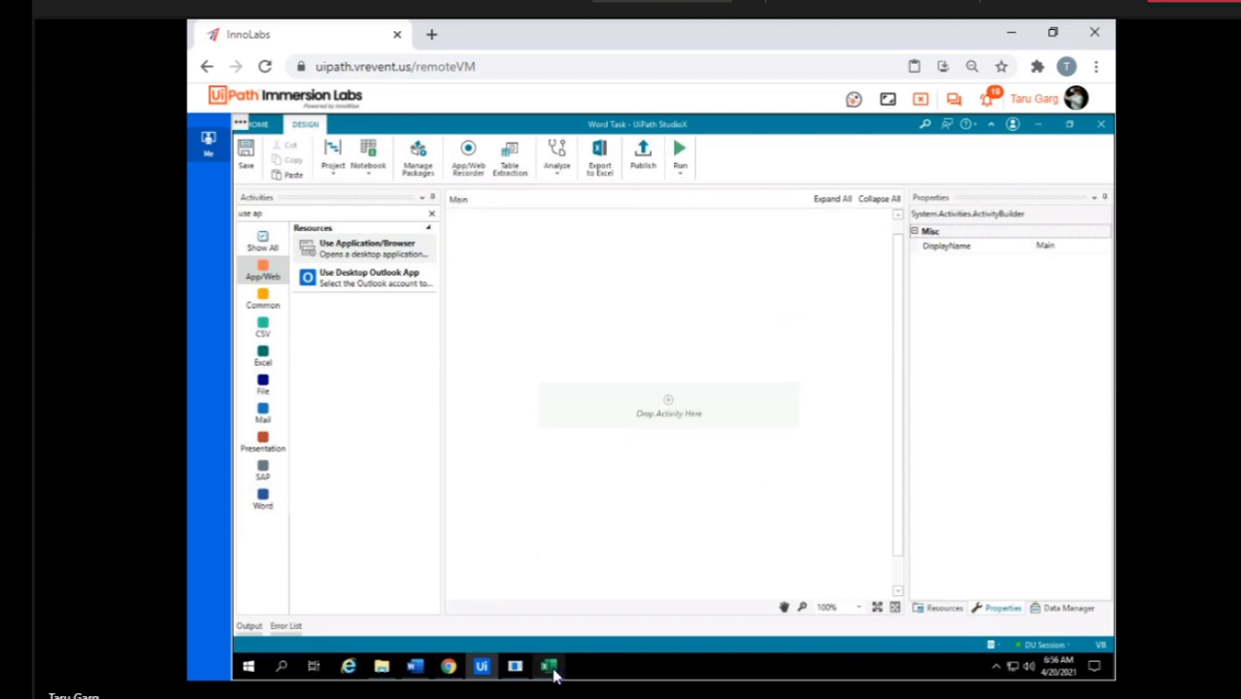
Switch to the Decisions workbook in Excel, maximize its window and close it.
mouse_move(552, 672)
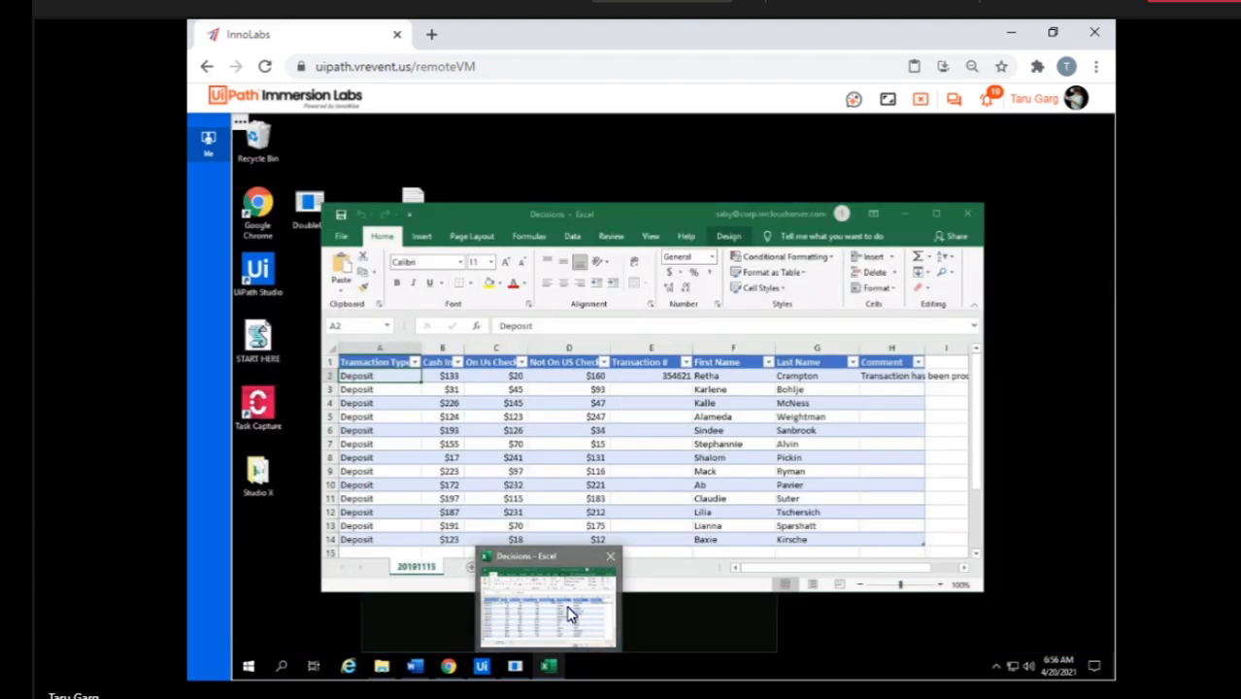
left_click(569, 614)
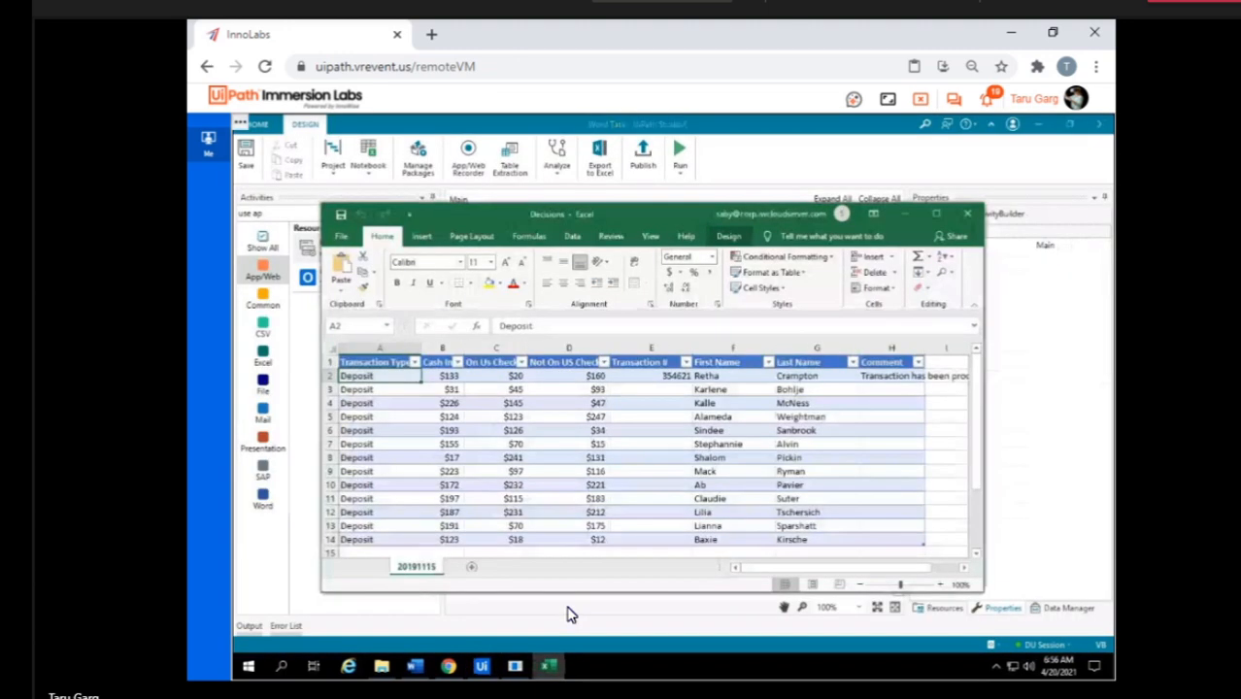
left_click(932, 214)
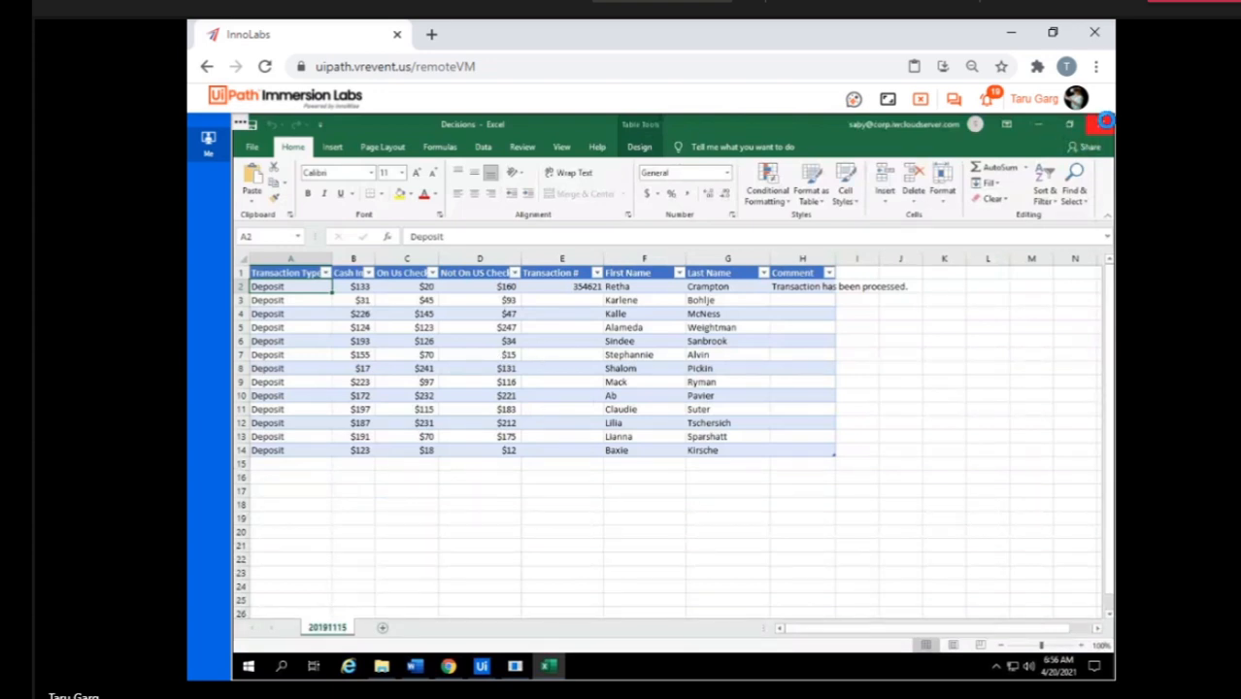
left_click(1106, 120)
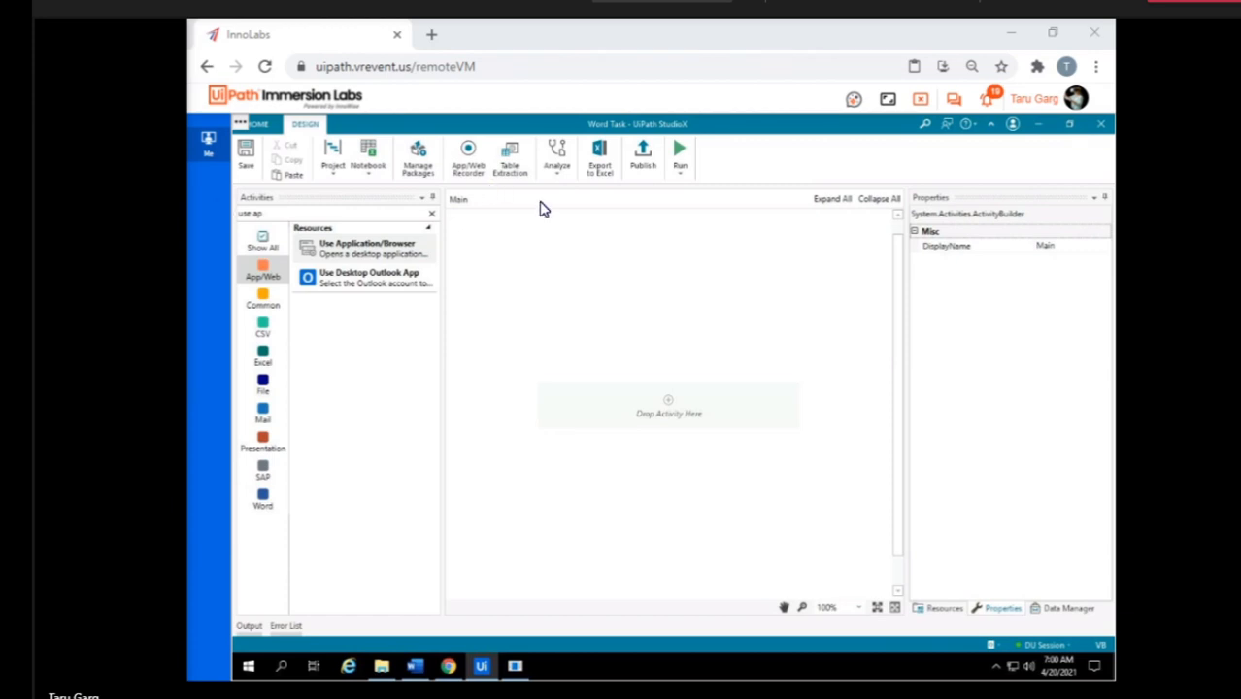
Leave the current remote machine and access the lab VM assigned to Citizen25.
left_click(923, 103)
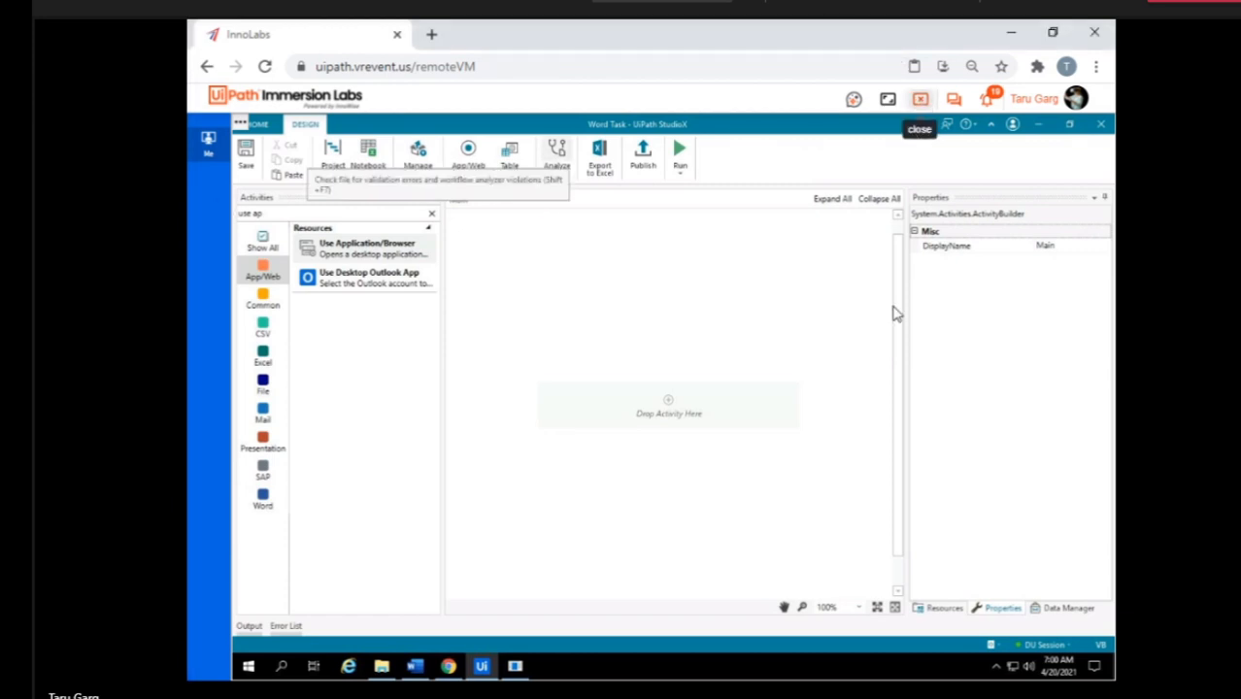
scroll(834, 518, "down", 5)
scroll(834, 517, "down", 15)
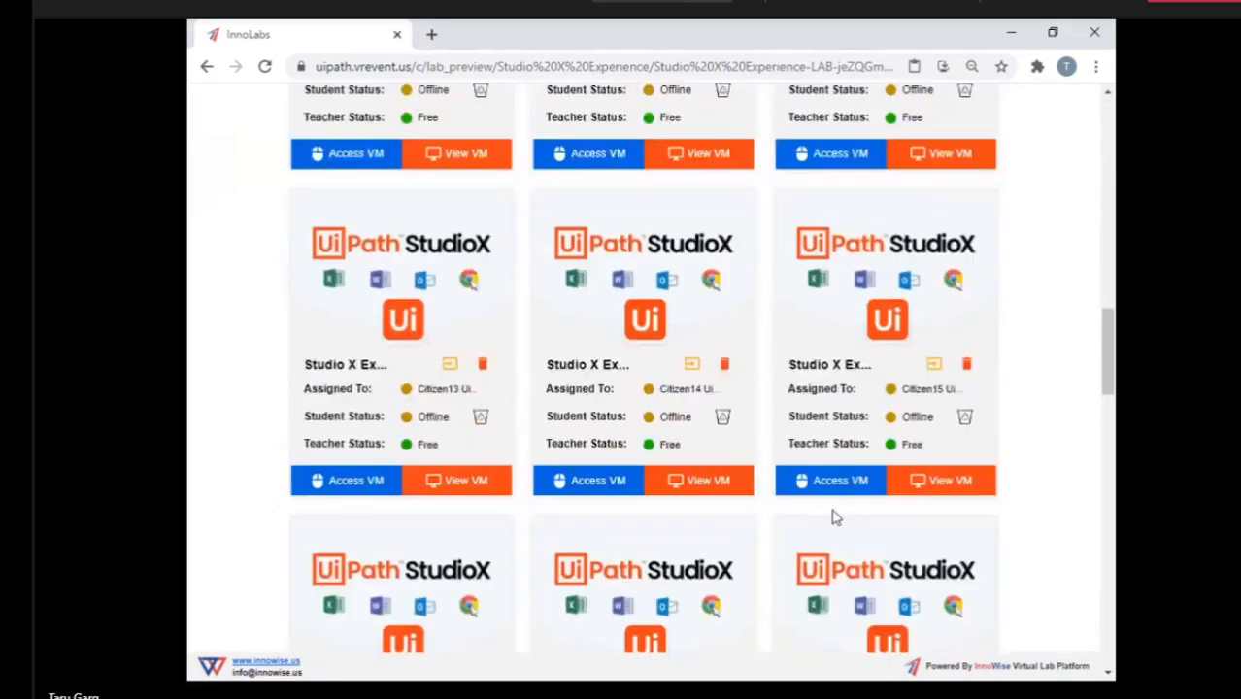
scroll(834, 518, "down", 8)
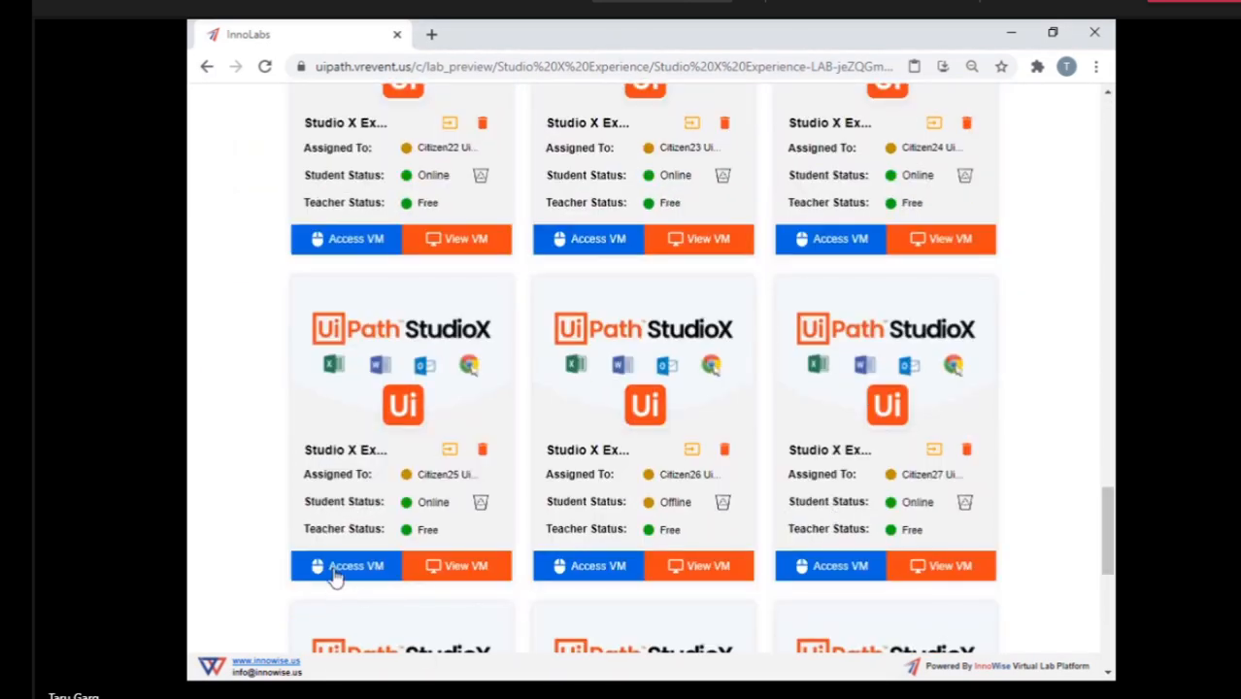
left_click(336, 569)
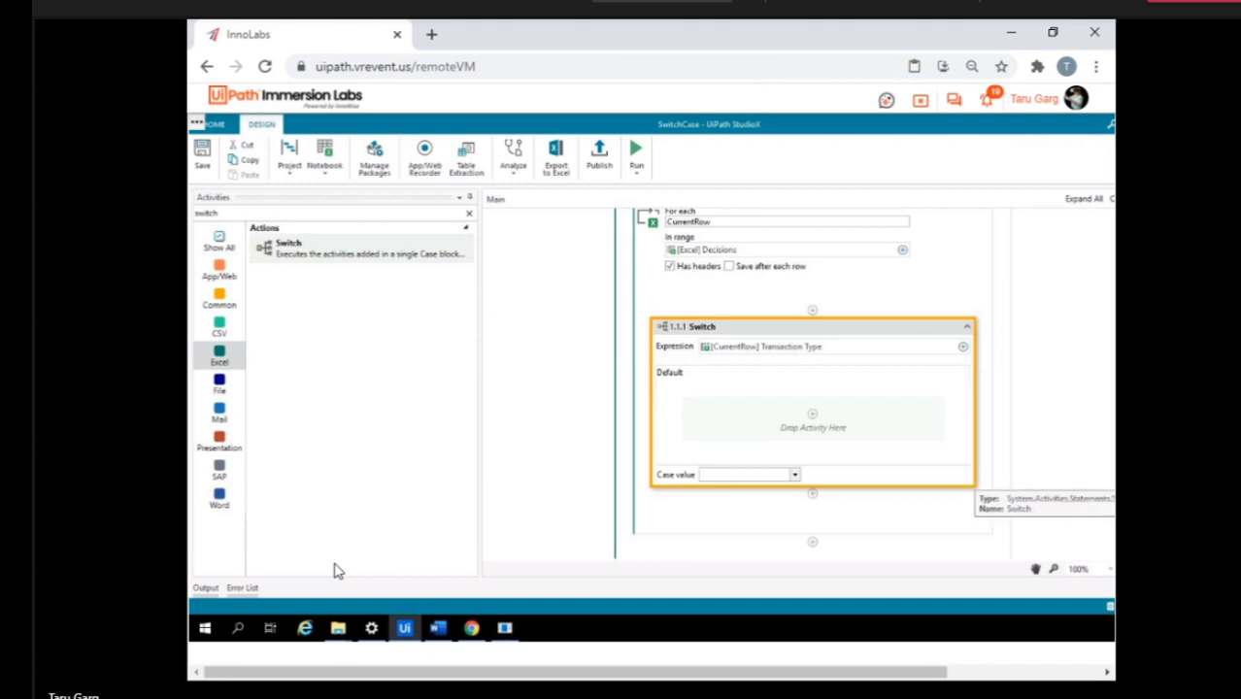
Examine the preset case values offered by the Switch inside the For Each Excel Row loop.
left_click(795, 475)
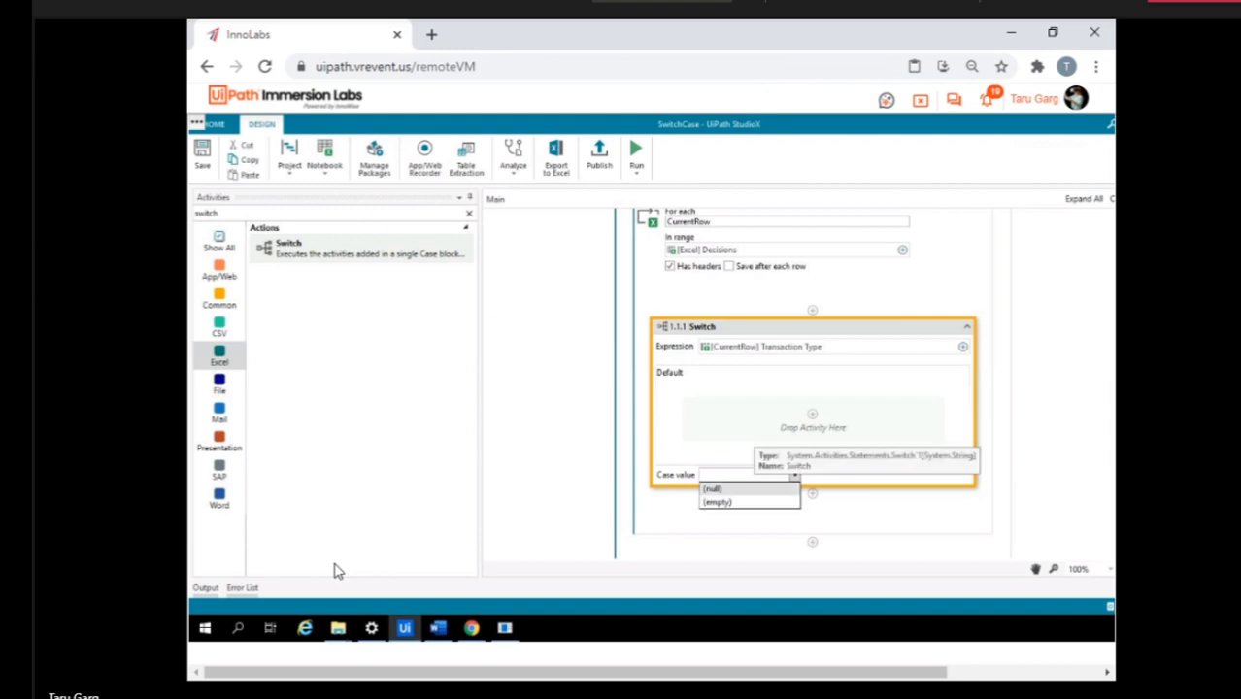
left_click(746, 475)
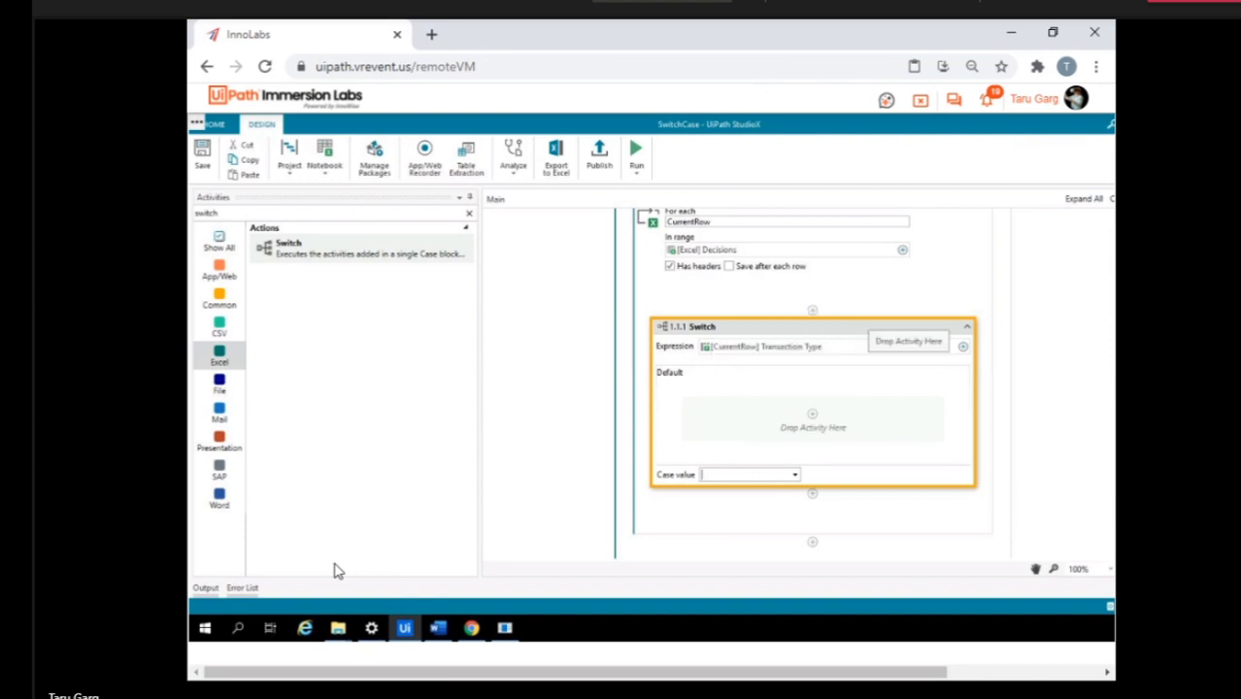
scroll(812, 388, "up", 1)
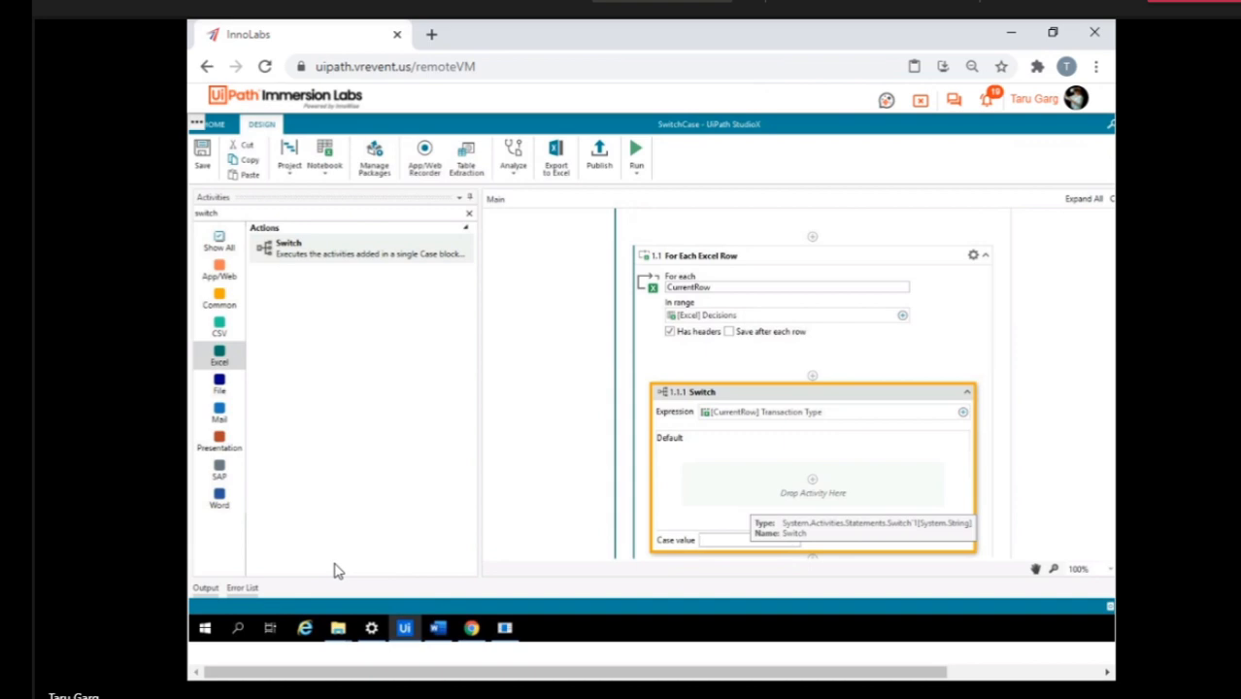
scroll(778, 485, "down", 1)
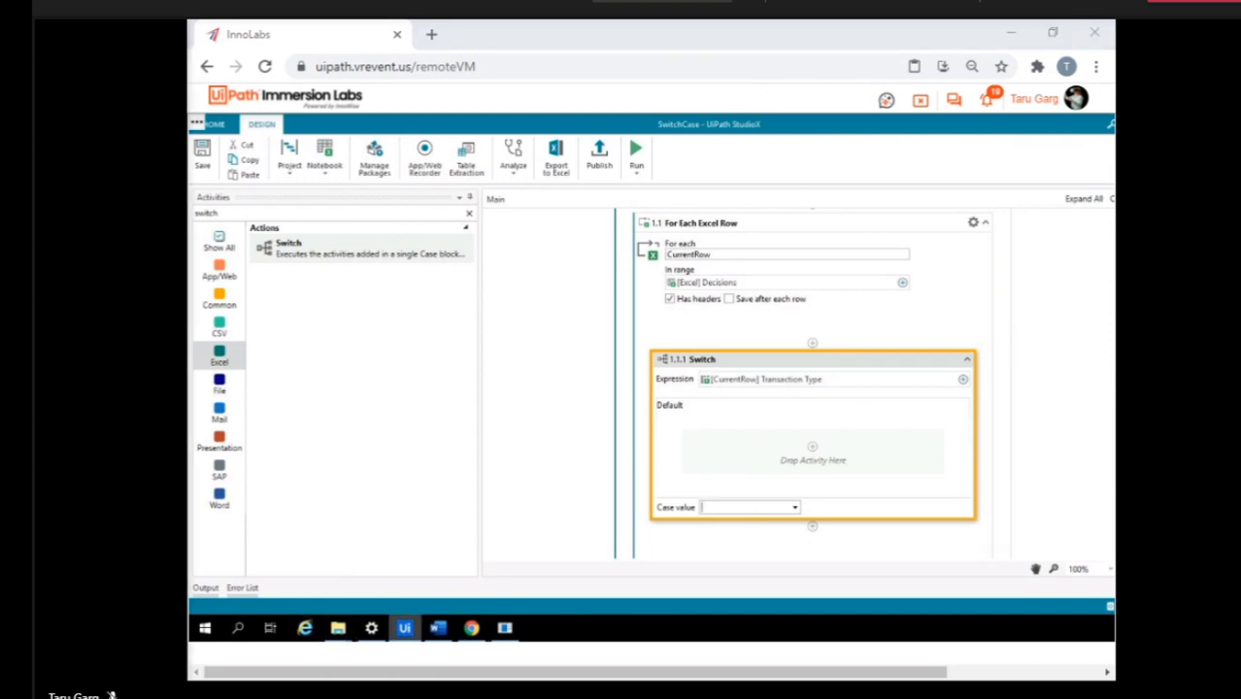
Open the Decisions workbook from the SwitchCase folder in Excel and open the Transaction Type entry in cell A2 for editing.
mouse_move(339, 629)
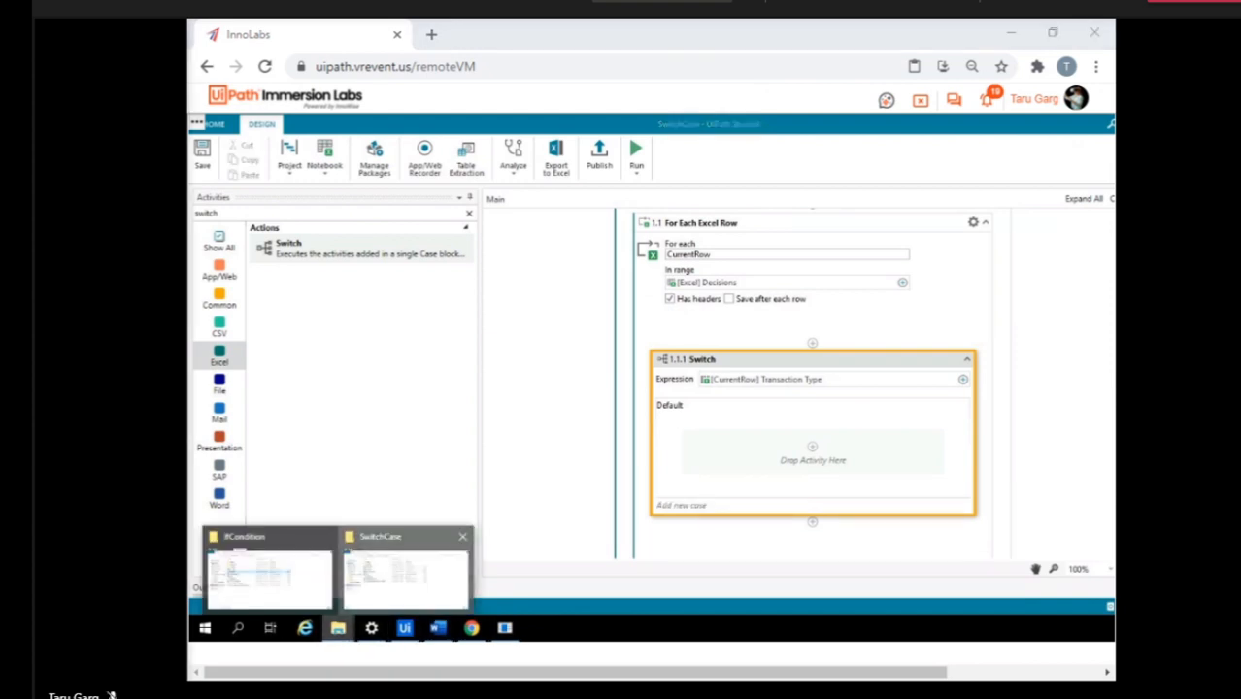
left_click(405, 575)
double_click(492, 287)
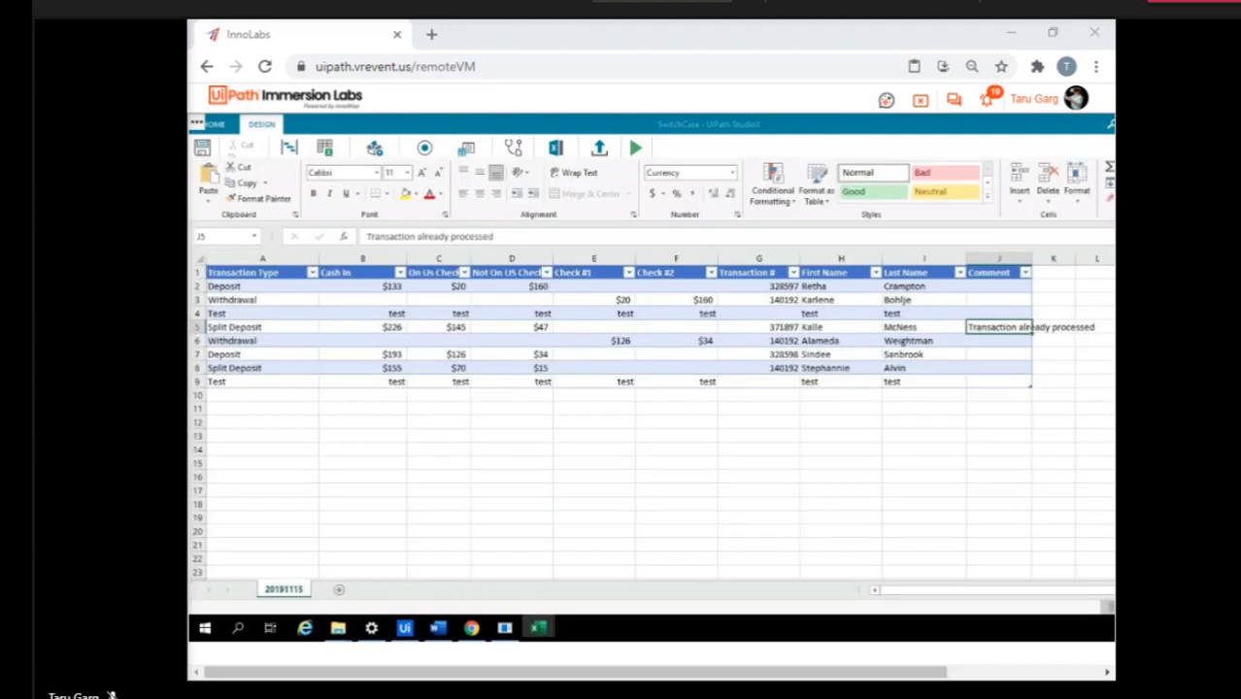
double_click(241, 286)
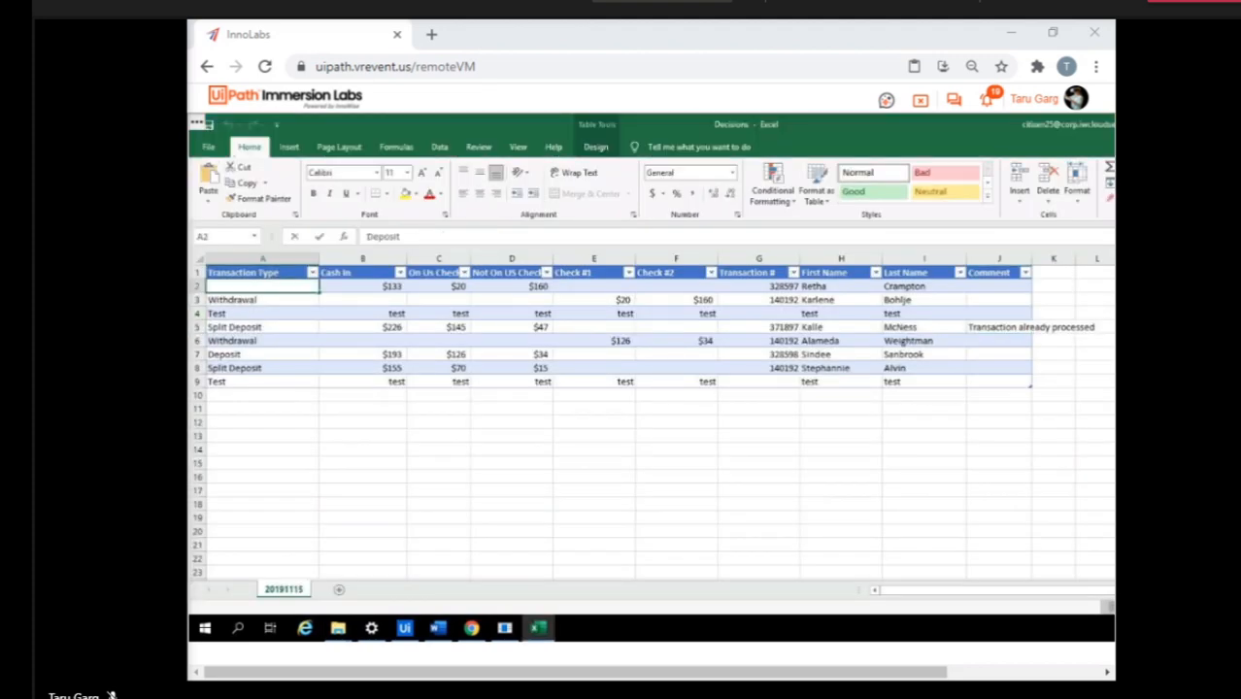
double_click(233, 287)
left_click(243, 286)
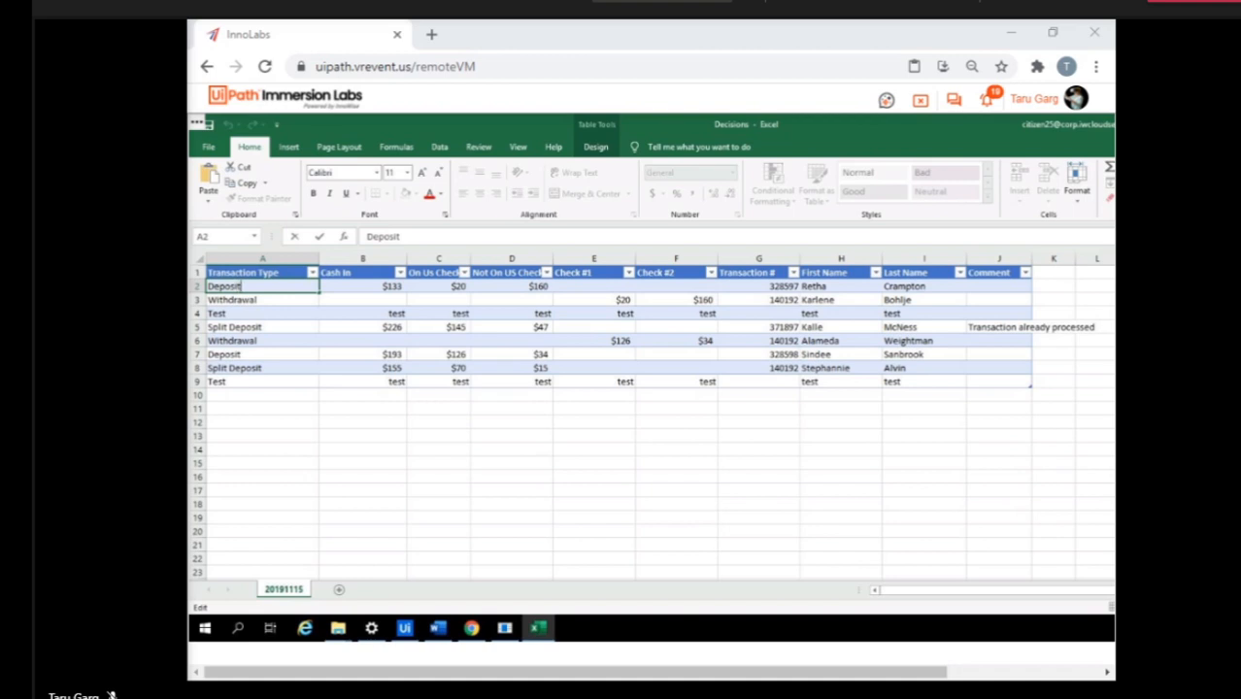
Switch back to UiPath StudioX and add a case named Decisions to the Switch on Transaction Type.
left_click(404, 628)
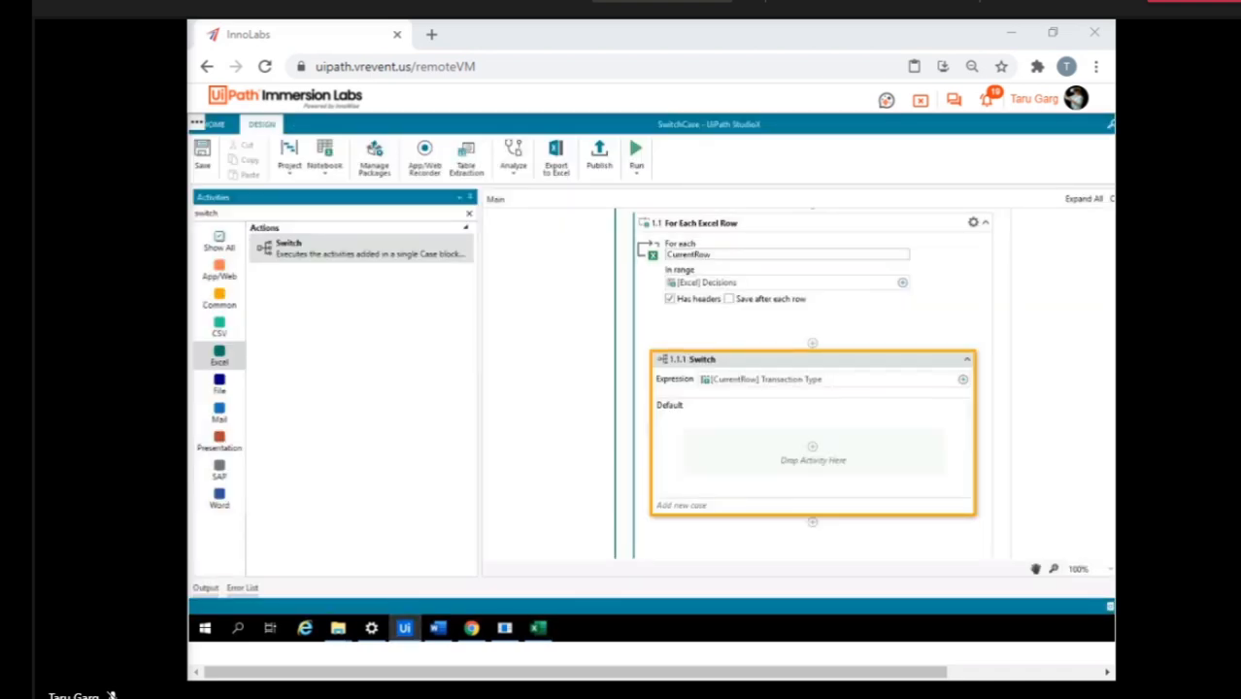
left_click(682, 506)
left_click(682, 507)
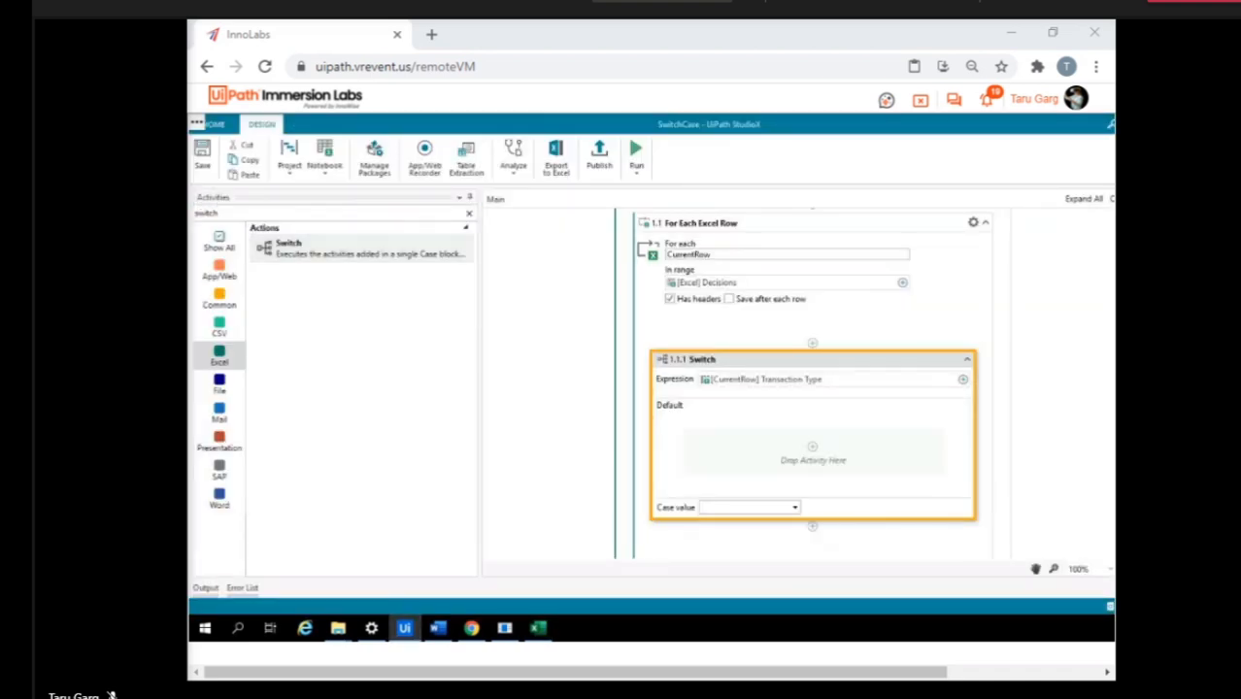
type("Decisions")
key("Return")
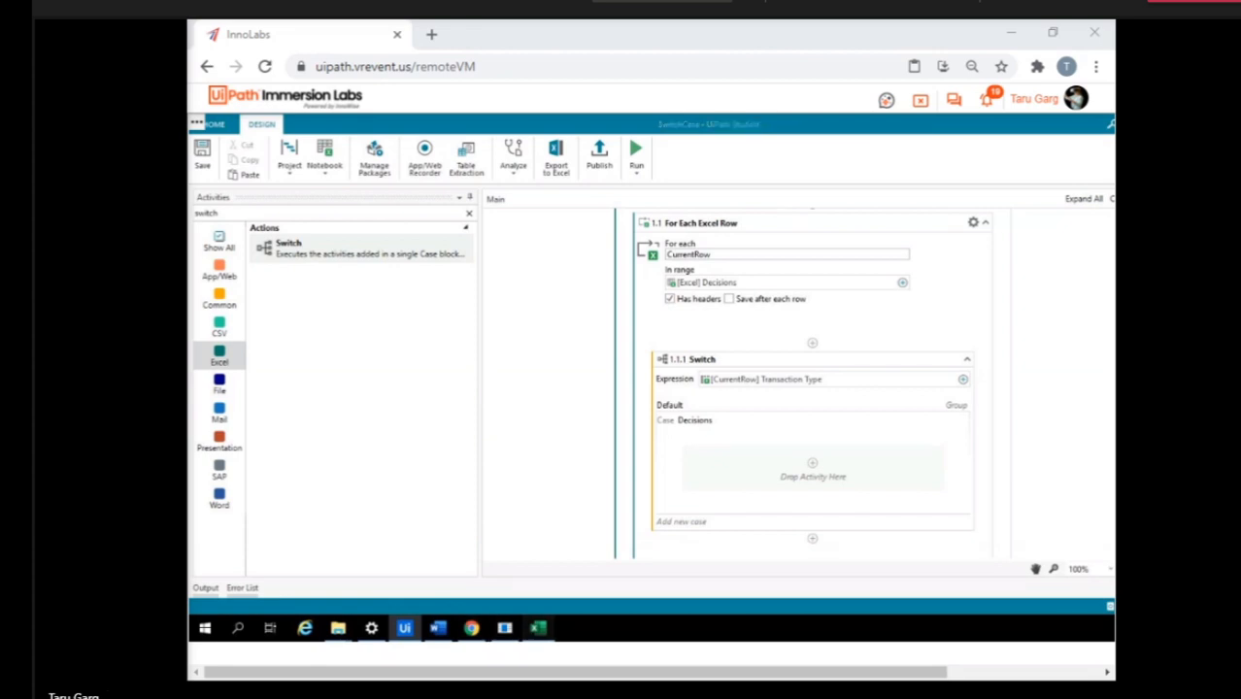
left_click(538, 629)
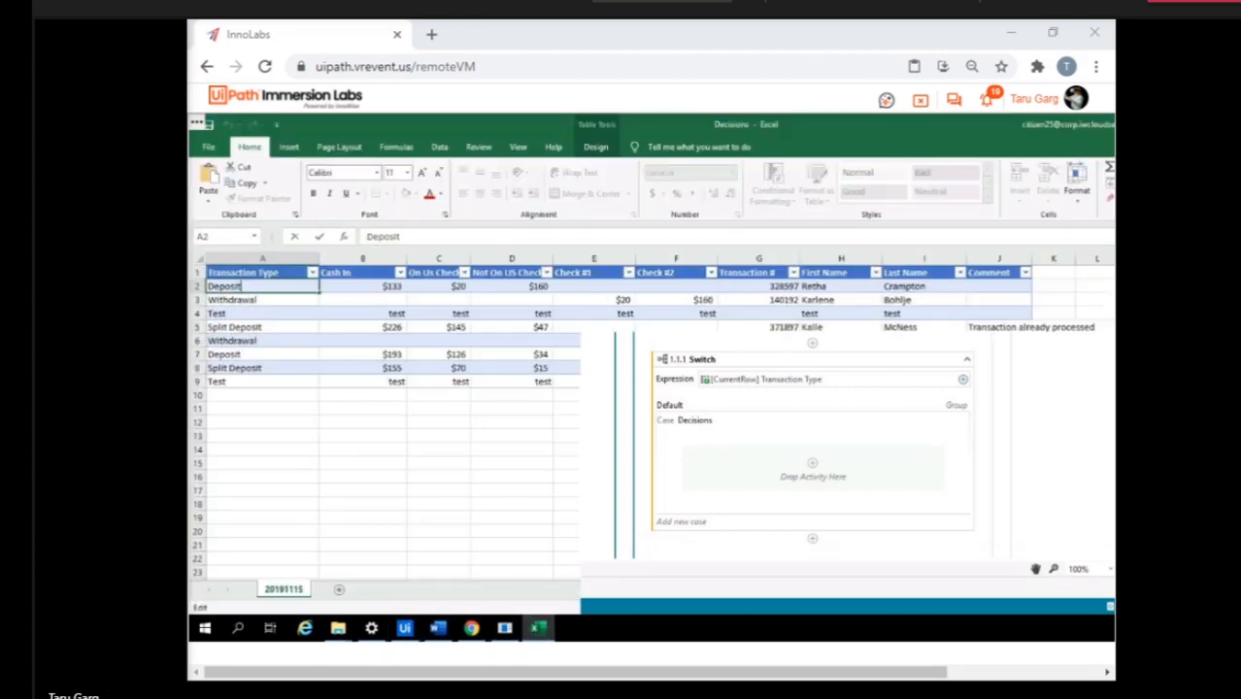
left_click(538, 628)
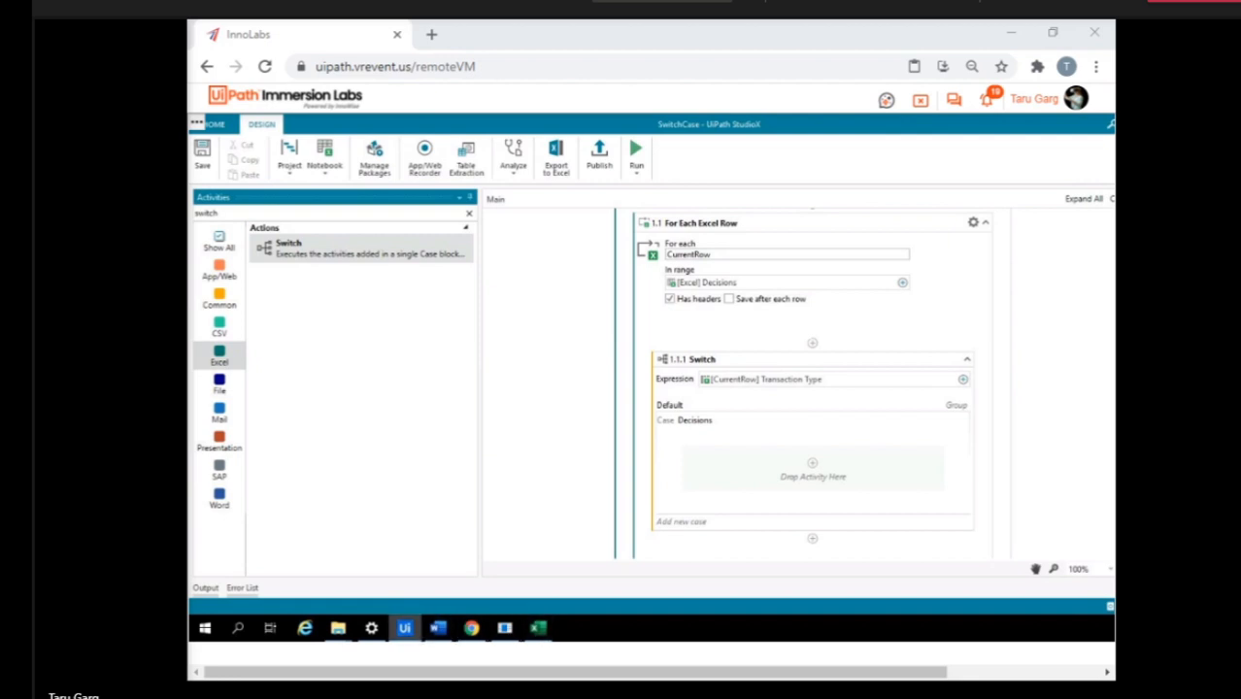
Copy the Deposit text from cell A2 of the Decisions workbook in Excel and rename the Switch's Decisions case to Deposit in StudioX.
left_click(538, 628)
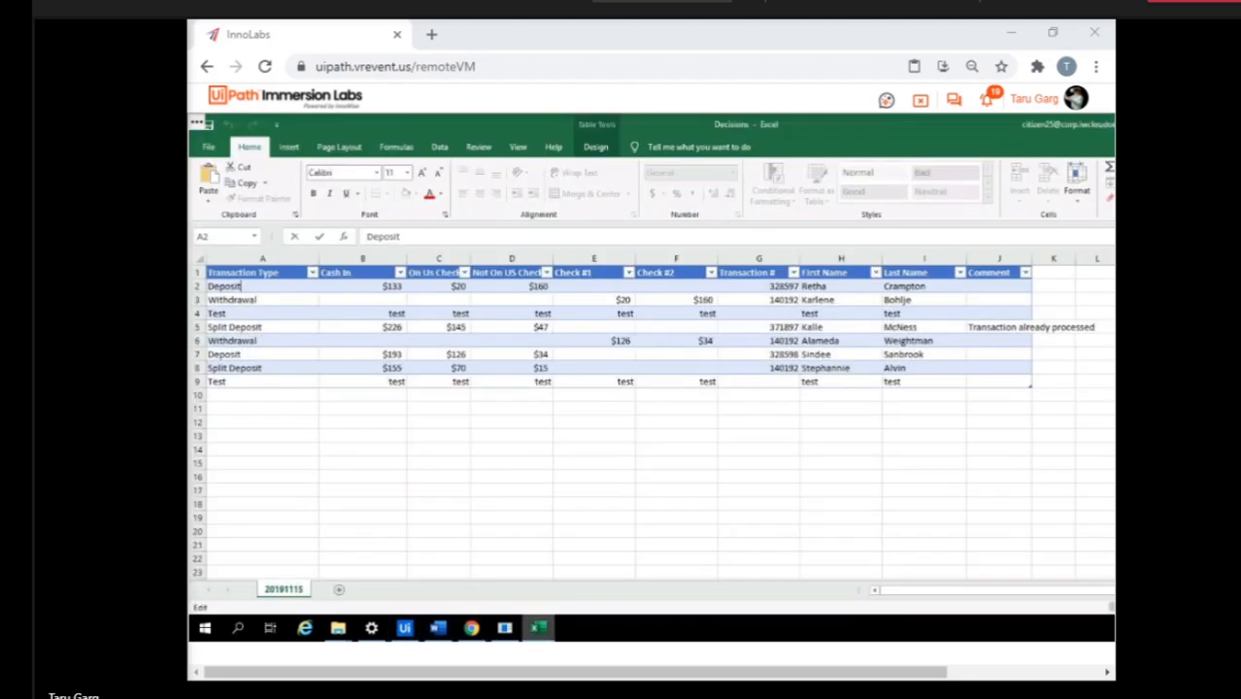
double_click(245, 287)
left_click_drag(243, 287, 196, 287)
left_click(242, 286)
right_click(223, 286)
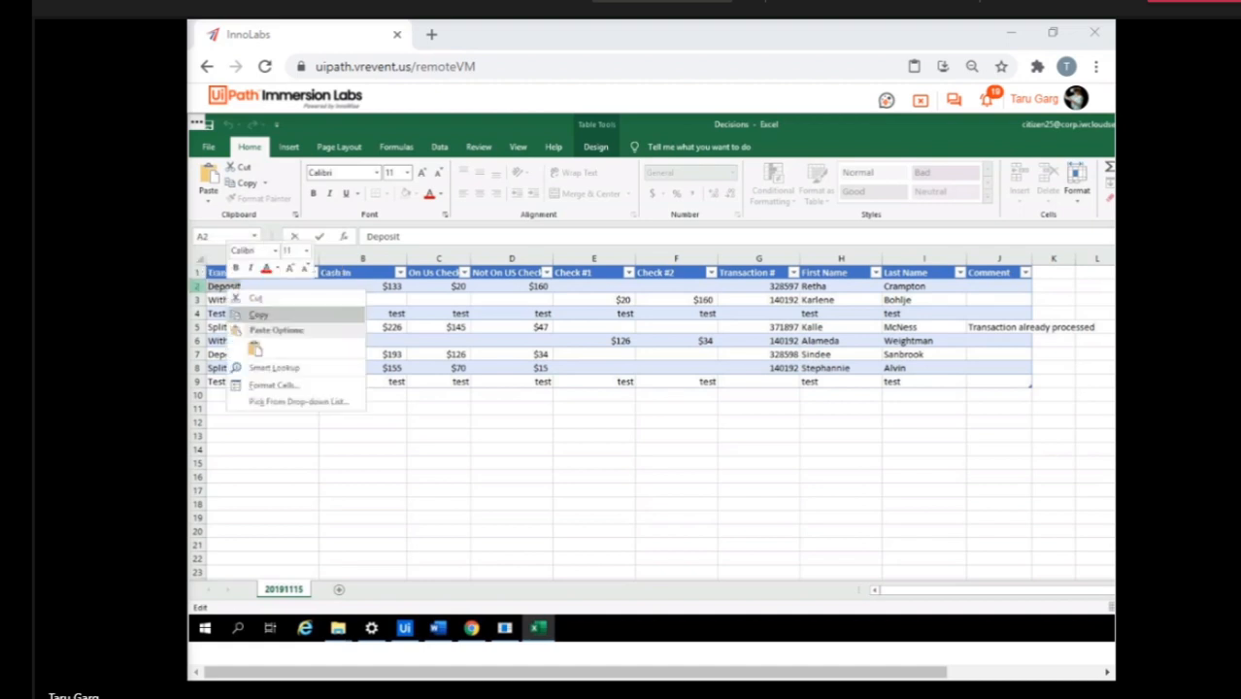
left_click(245, 309)
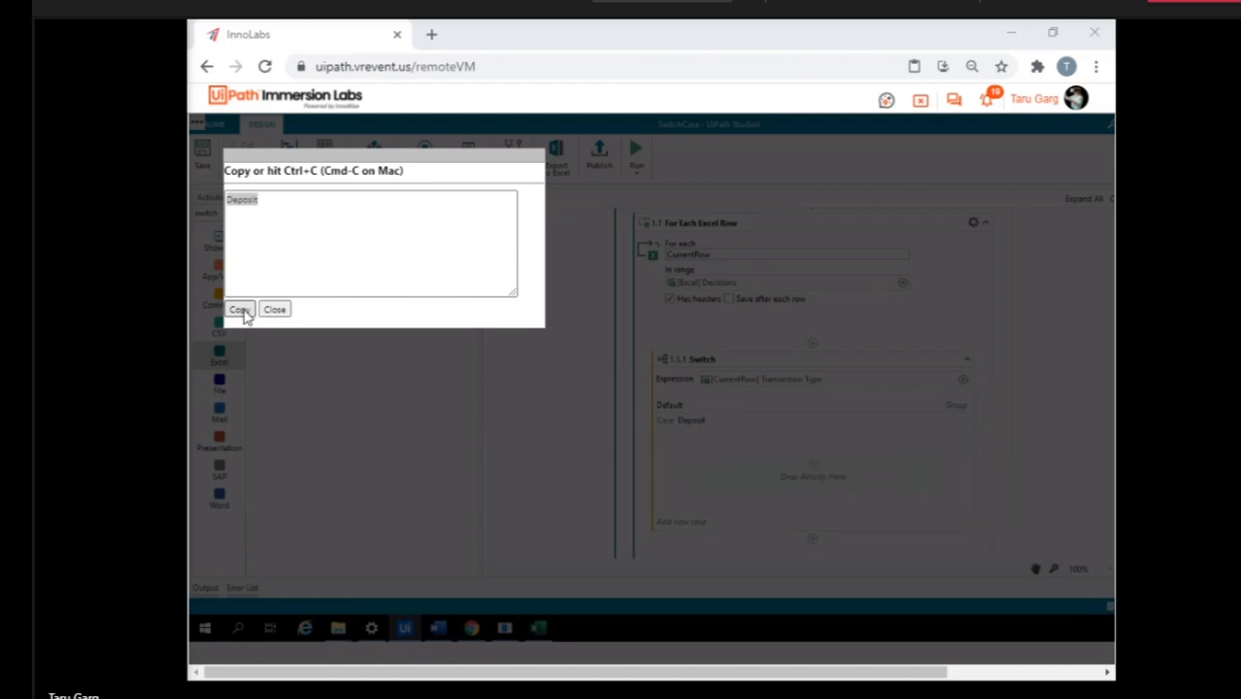
left_click(275, 309)
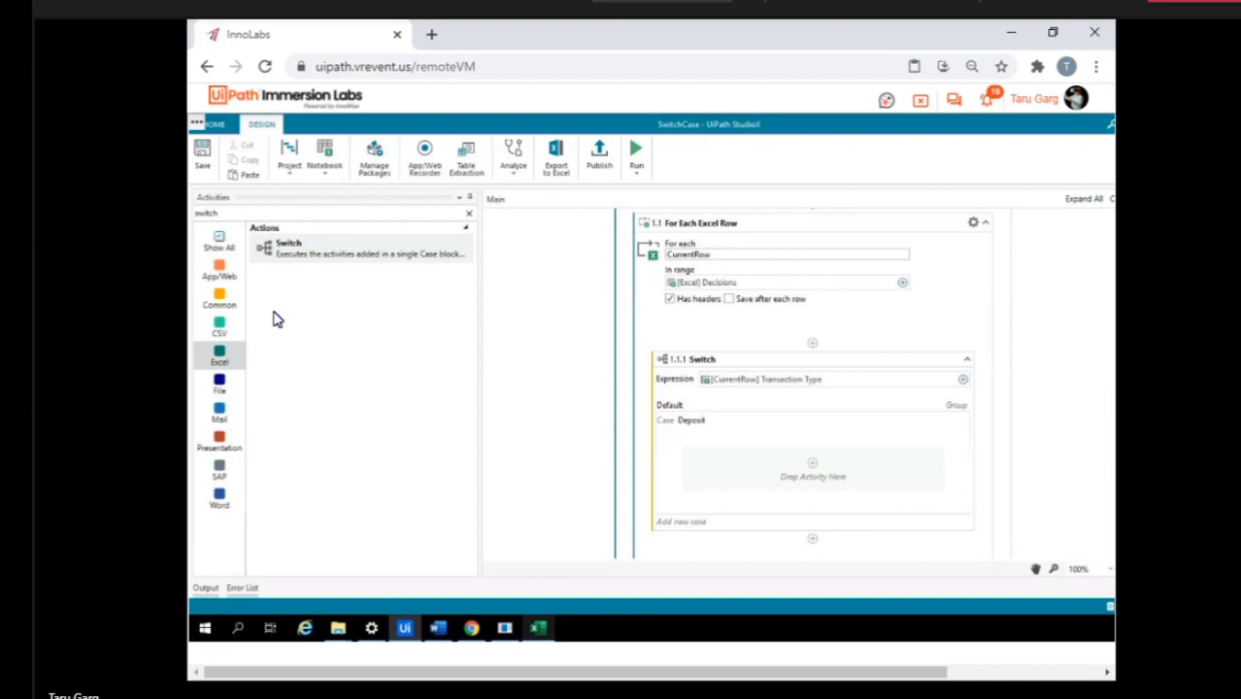
Copy the Withdrawal text from cell A3 in Excel and add it as a new Switch case in UiPath StudioX.
key("alt+Tab")
key("Return")
key("F2")
key("shift+Left")
key("shift+Left")
key("shift+Left")
key("shift+Left")
key("shift+Left")
key("shift+Left")
key("shift+Left")
key("shift+Left")
key("shift+Left")
key("shift+Left")
key("Right")
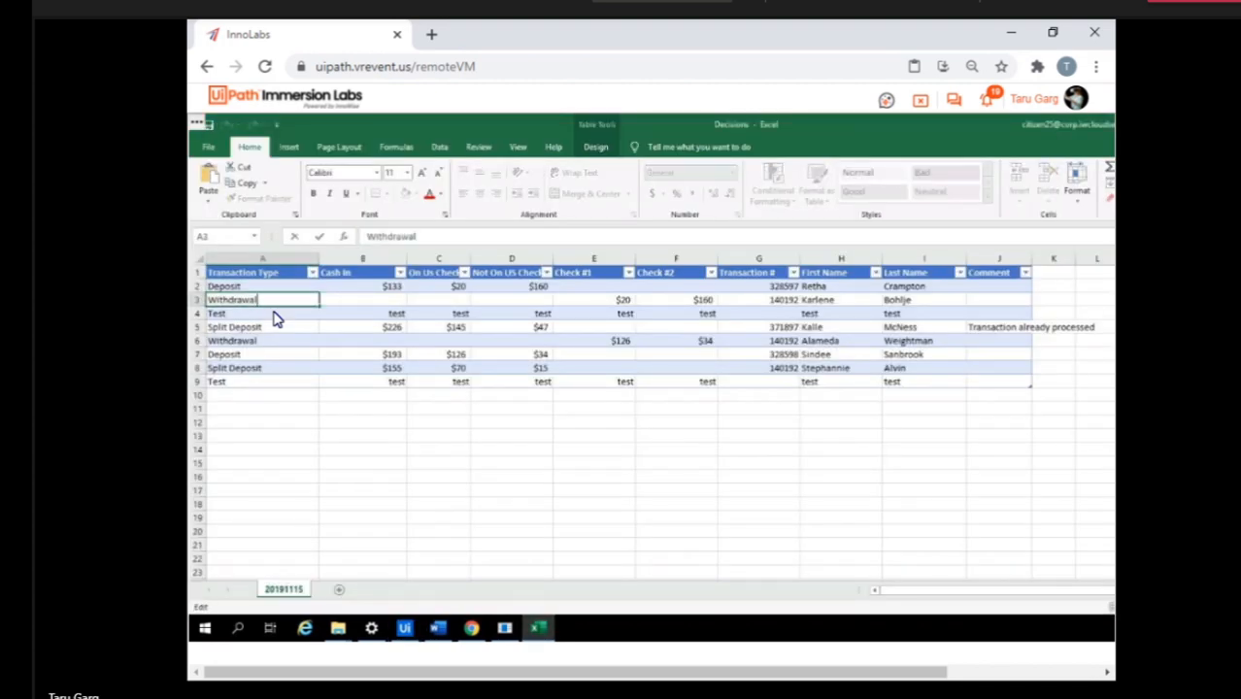
key("shift+Home")
key("alt+Tab")
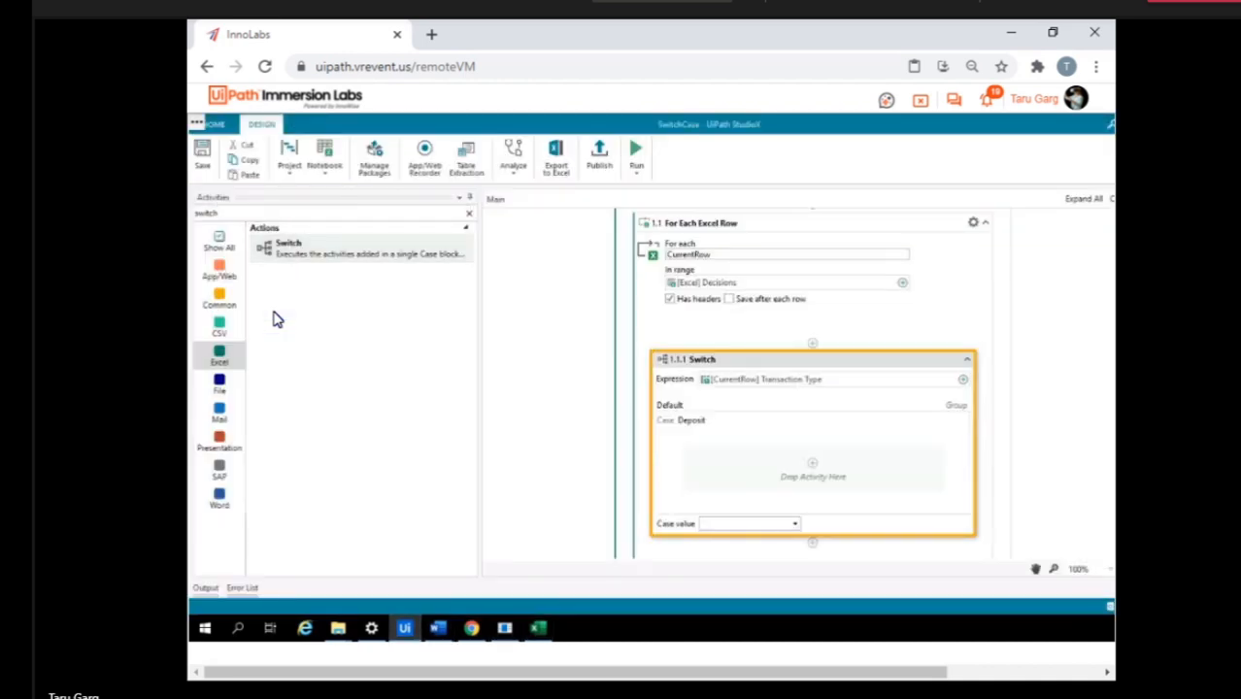
key("ctrl+v")
key("Return")
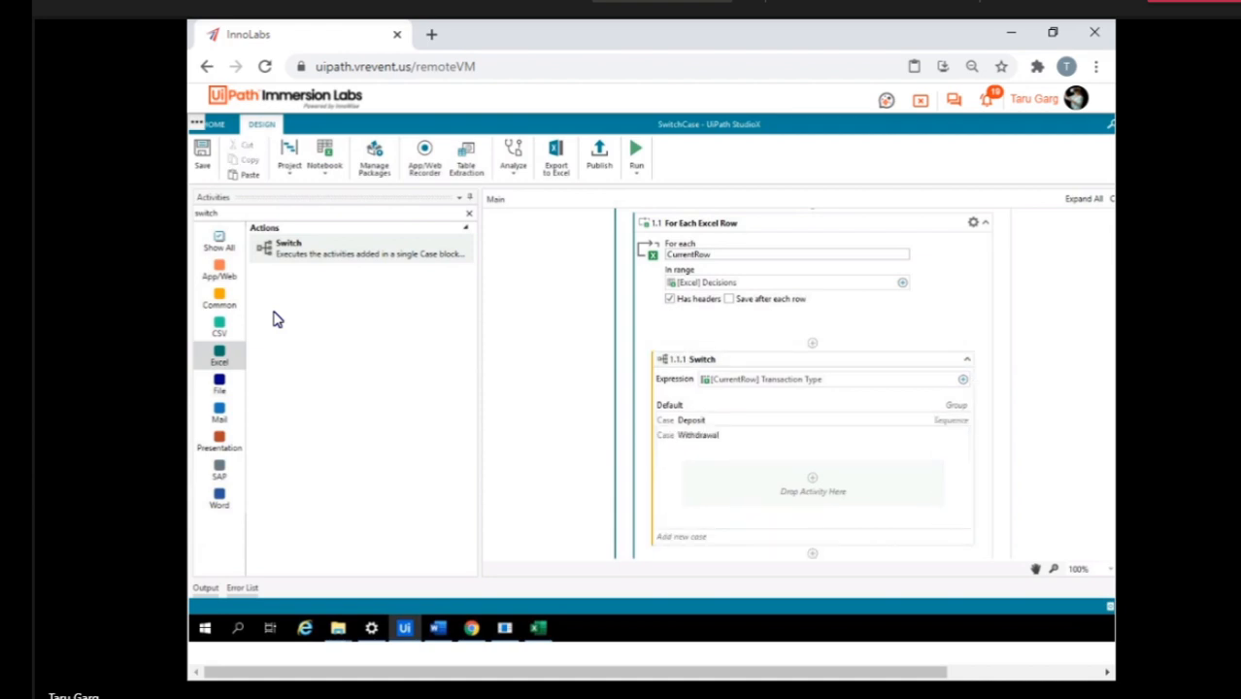
Select the Split Deposit text in cell A5 in Excel, switch to StudioX and try to add another Switch case with the value Withdrawal.
left_click(538, 628)
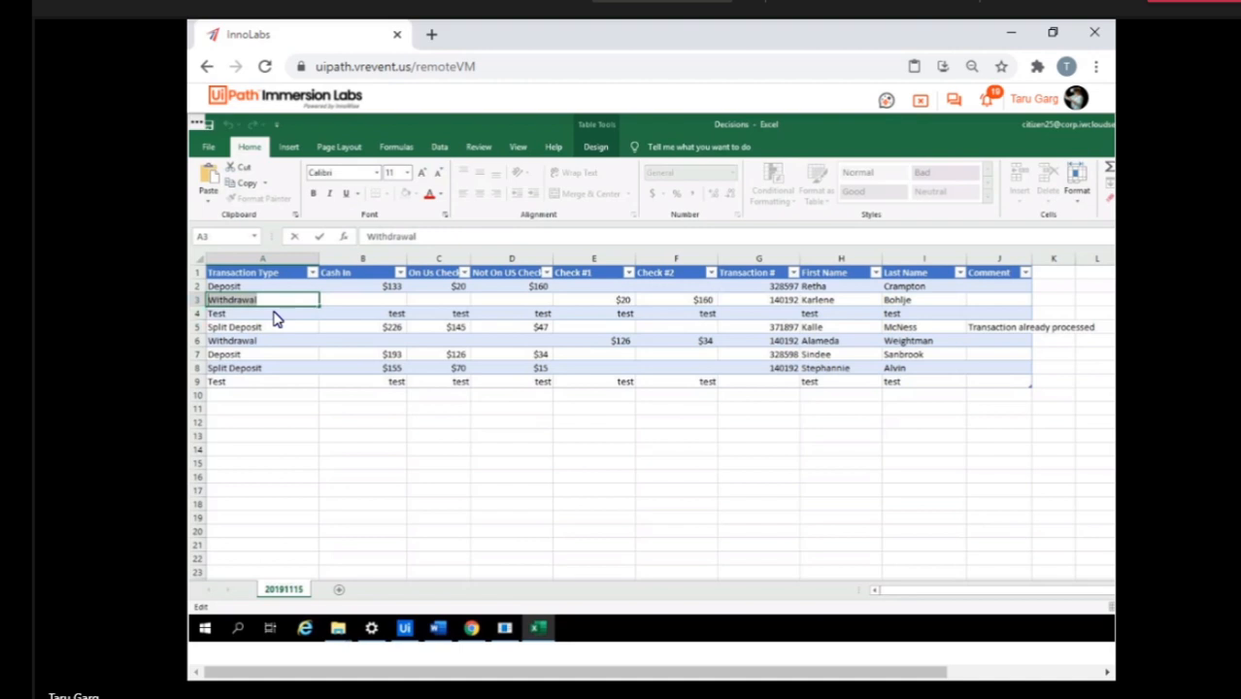
double_click(247, 327)
left_click_drag(264, 327, 207, 327)
left_click(266, 327)
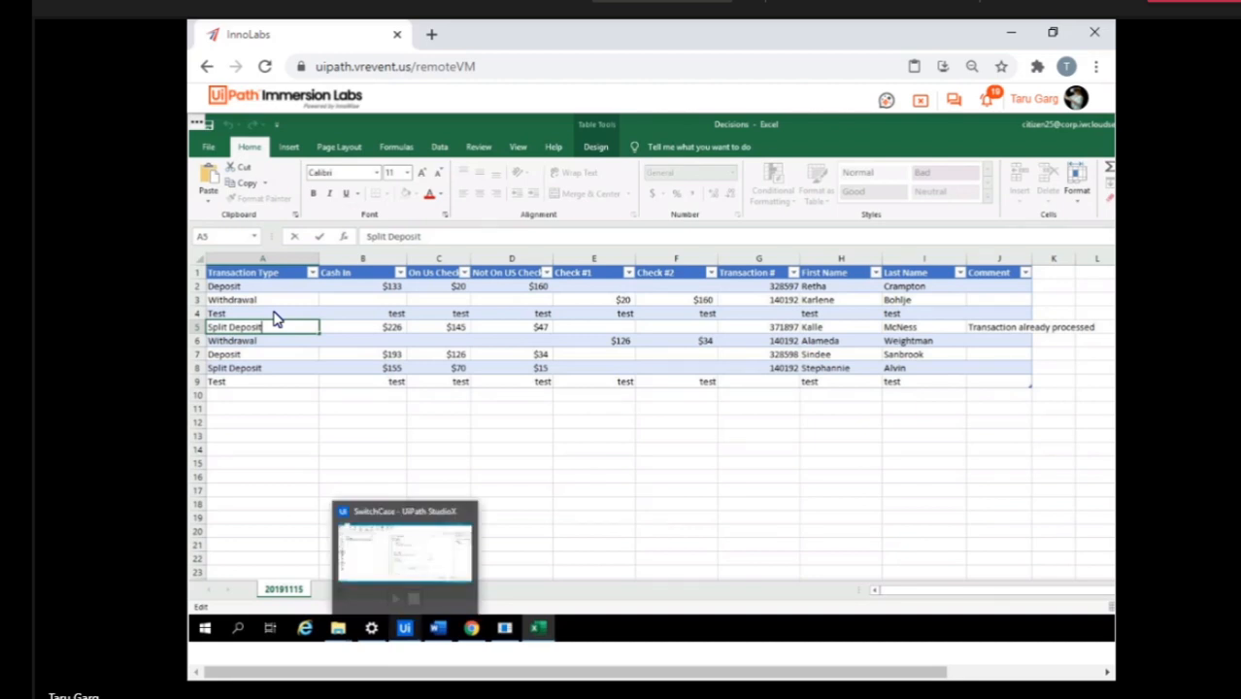
left_click(405, 629)
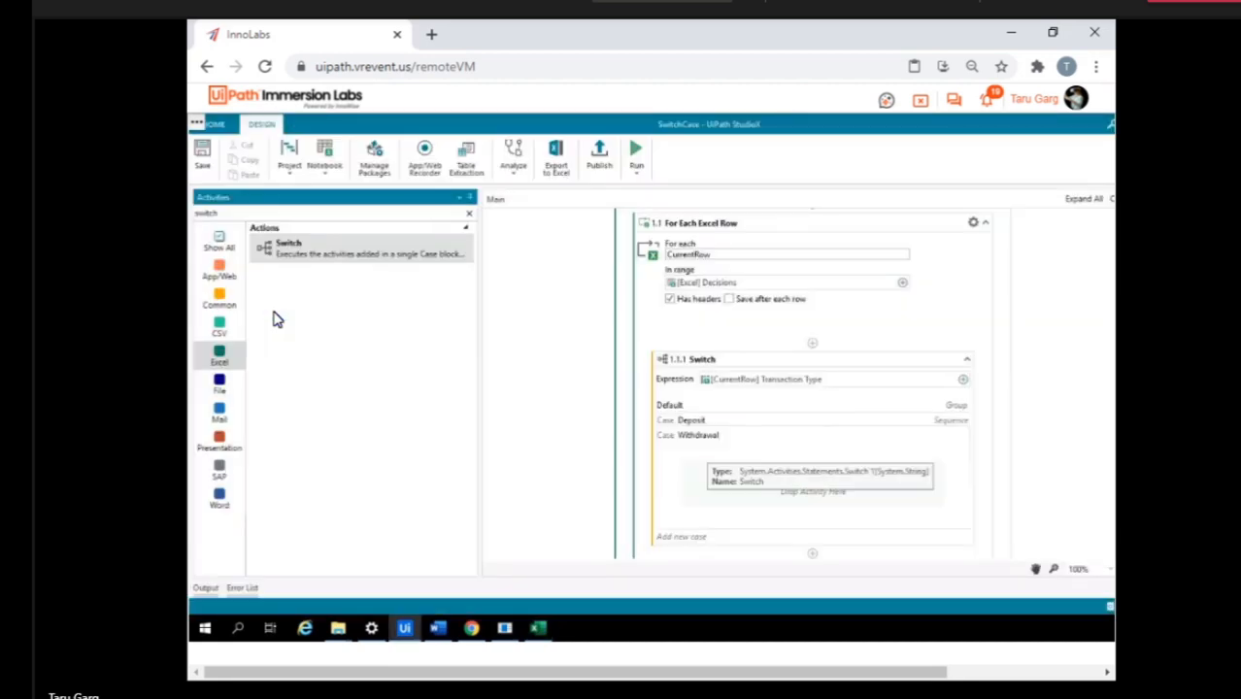
left_click(681, 537)
type("Withdrawal")
key("Return")
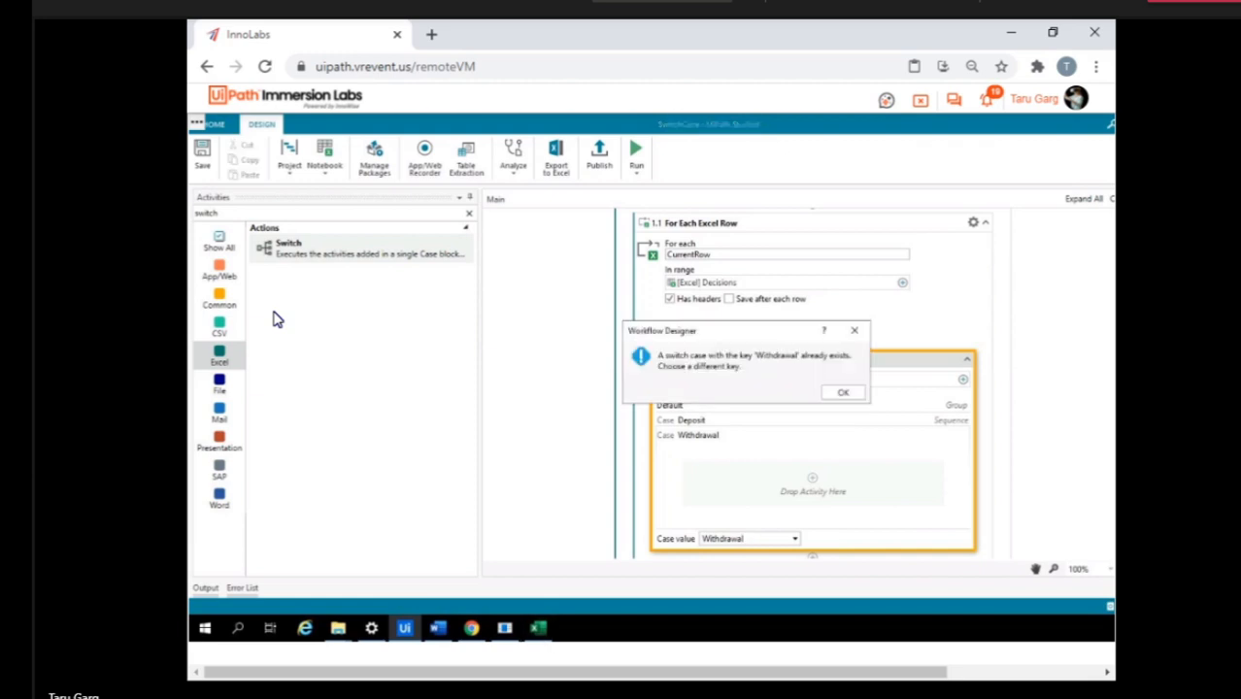
left_click(843, 393)
Return to Excel, reselect the Split Deposit text in cell A5 for copying, and switch back to UiPath StudioX.
left_click(538, 628)
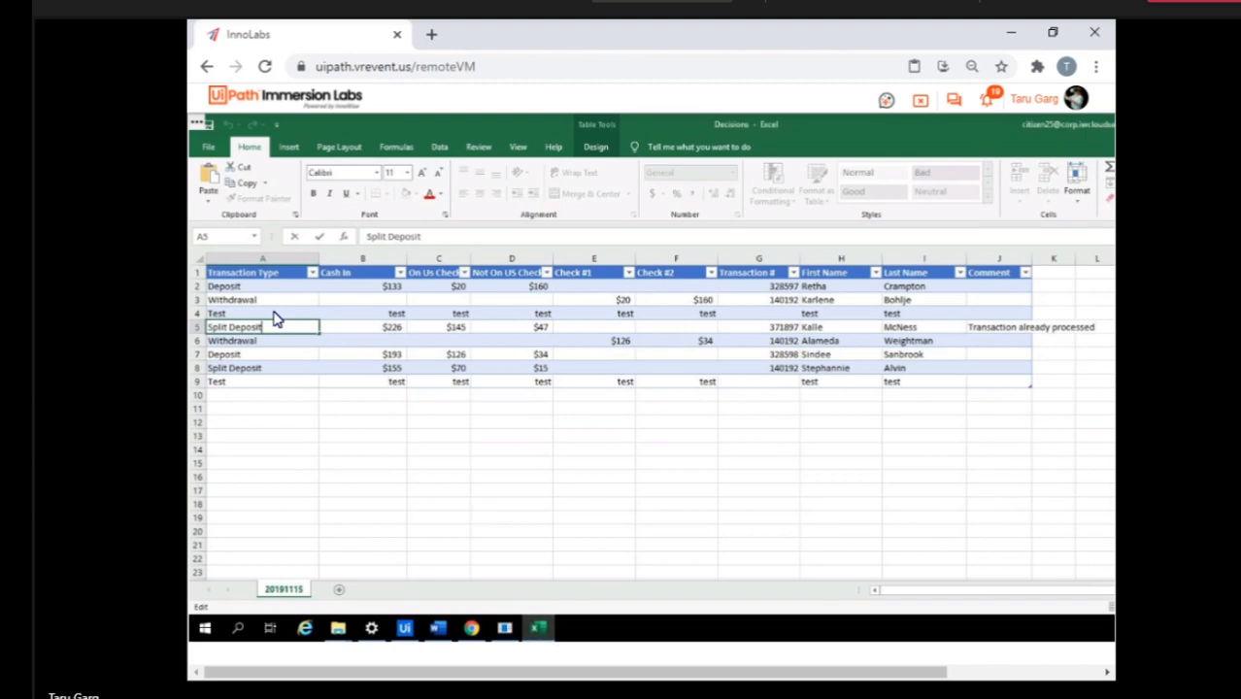
key("ctrl+shift+Left")
key("ctrl+shift+Left")
key("ctrl+shift+Right")
left_click(405, 628)
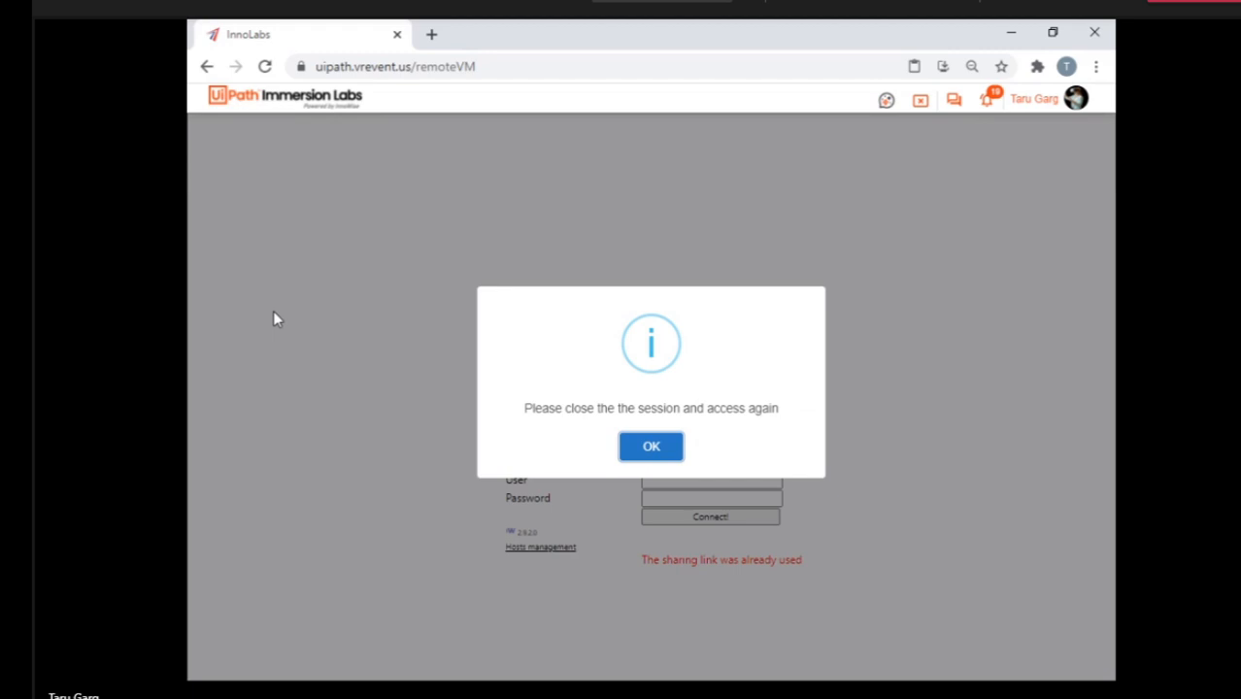
Close the disconnected remote session and open the separate VM at the head of the Studio X Experience lab page.
left_click(920, 102)
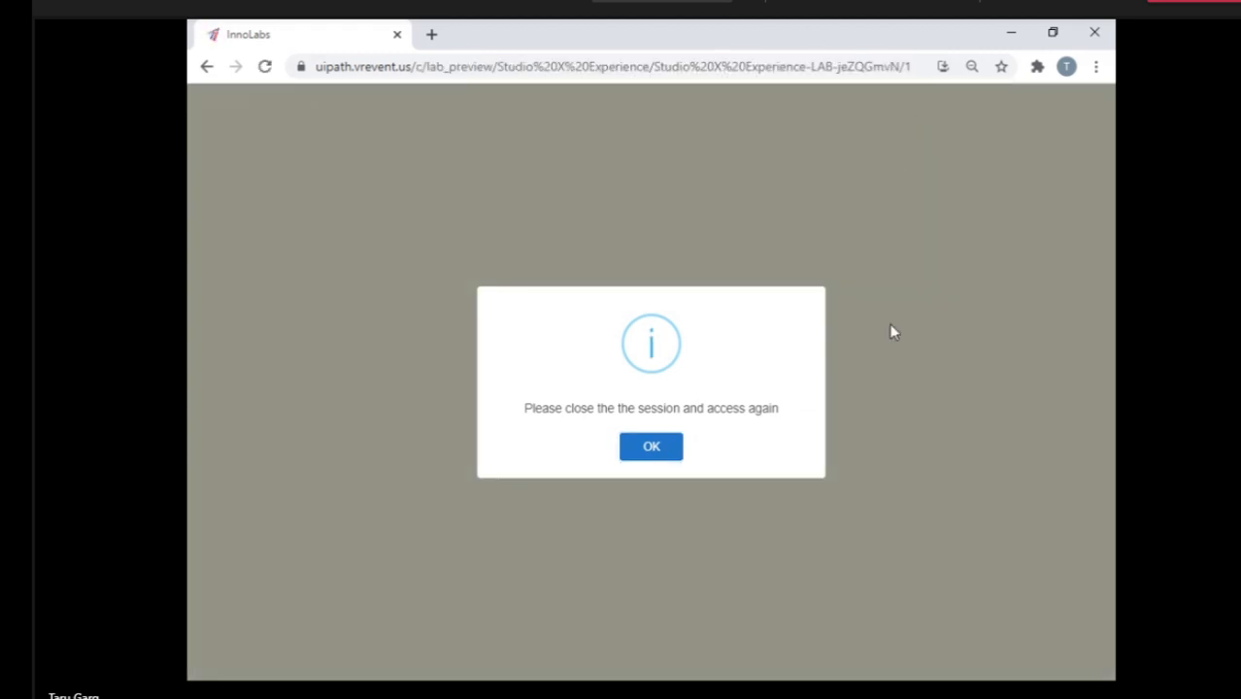
scroll(845, 529, "down", 10)
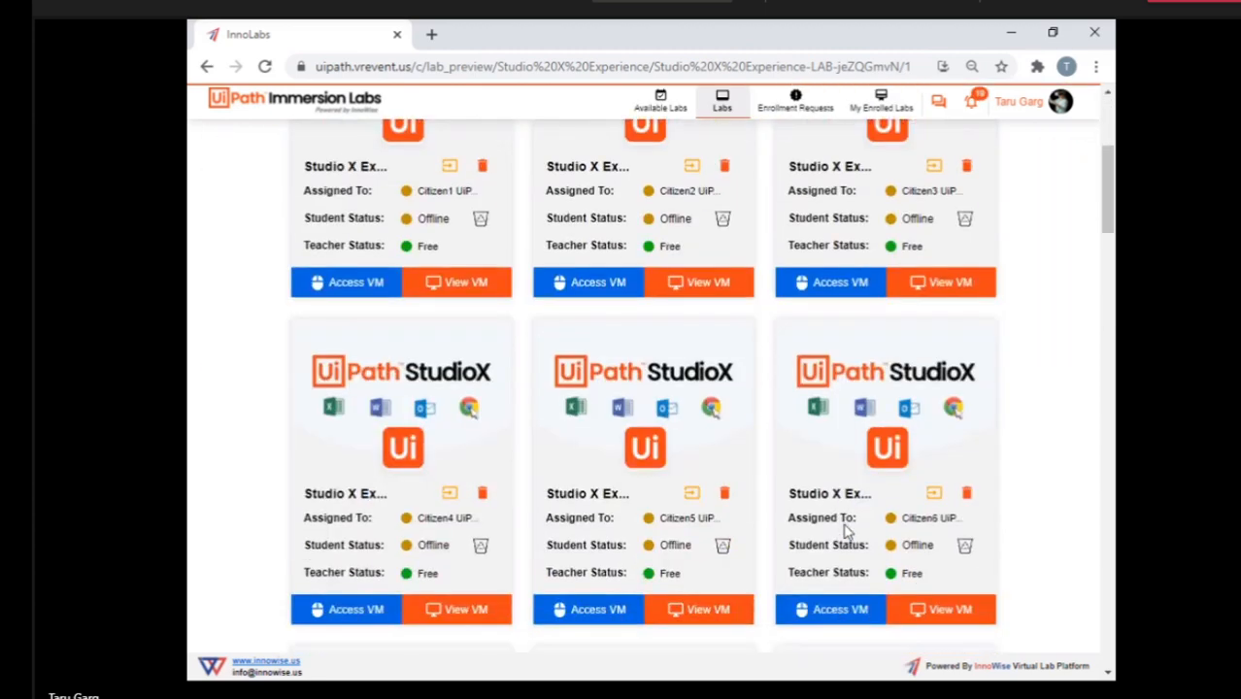
scroll(845, 525, "up", 10)
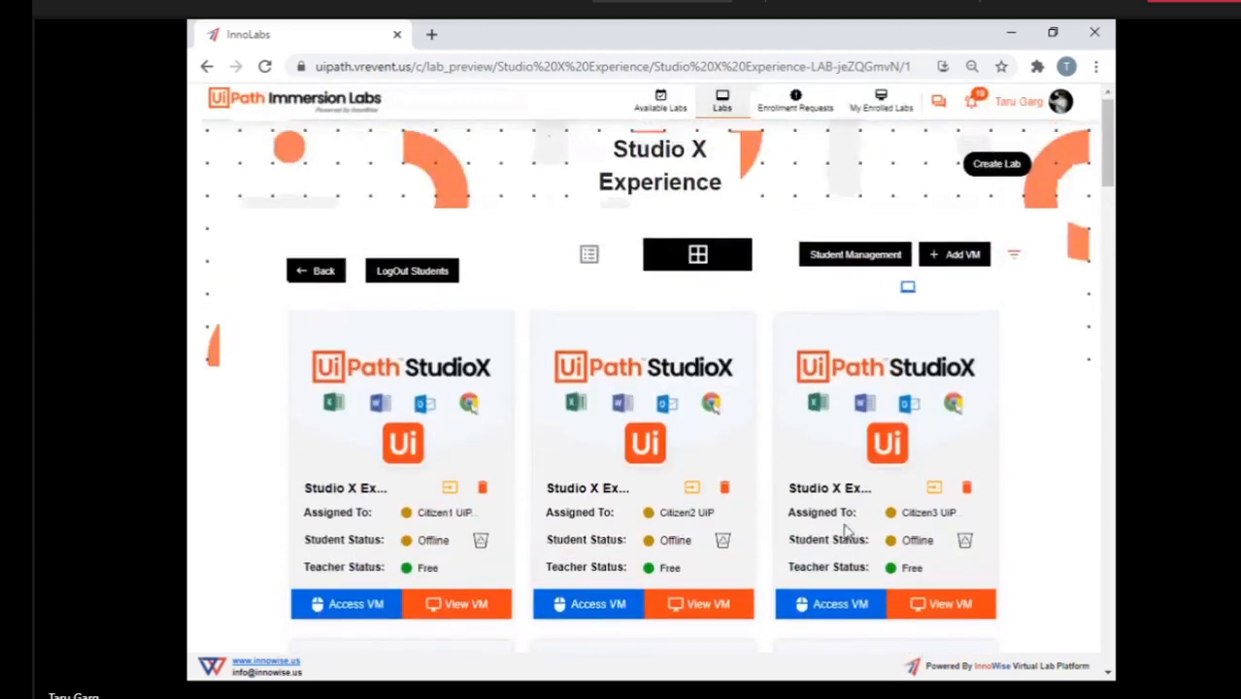
left_click(907, 290)
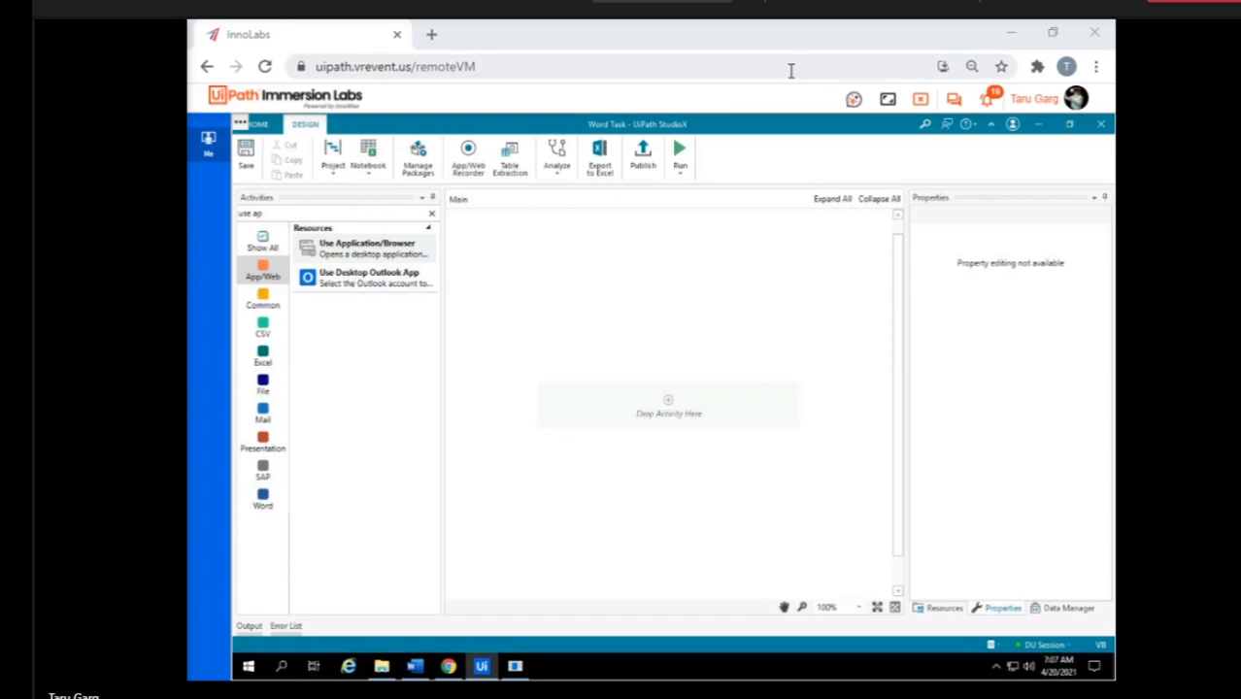
Leave the VM showing the Word Task project and access the lab VM assigned to Citizen25.
left_click(921, 99)
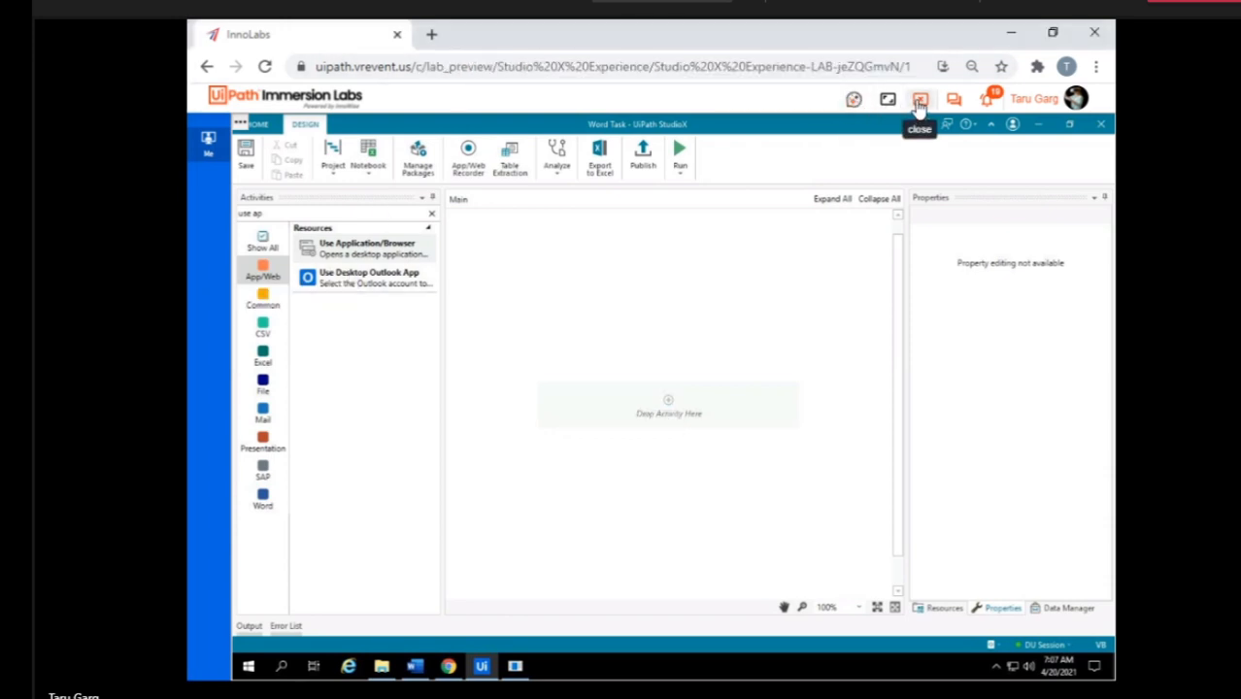
scroll(729, 483, "down", 15)
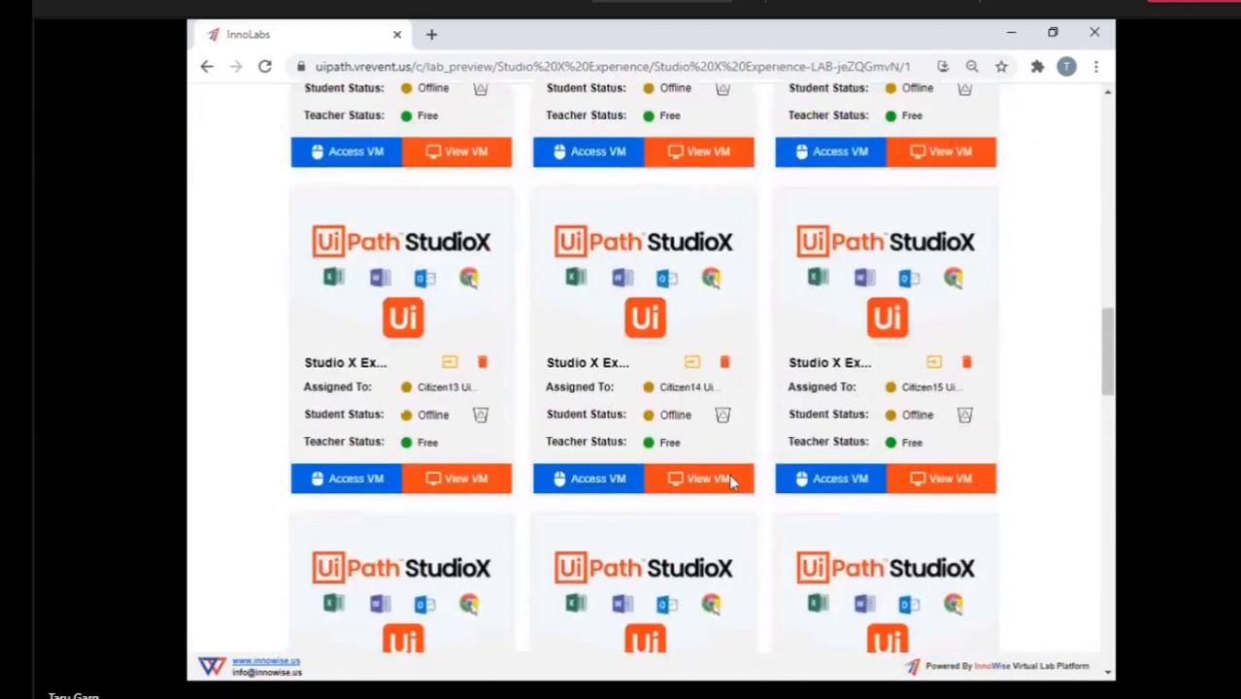
scroll(730, 483, "down", 10)
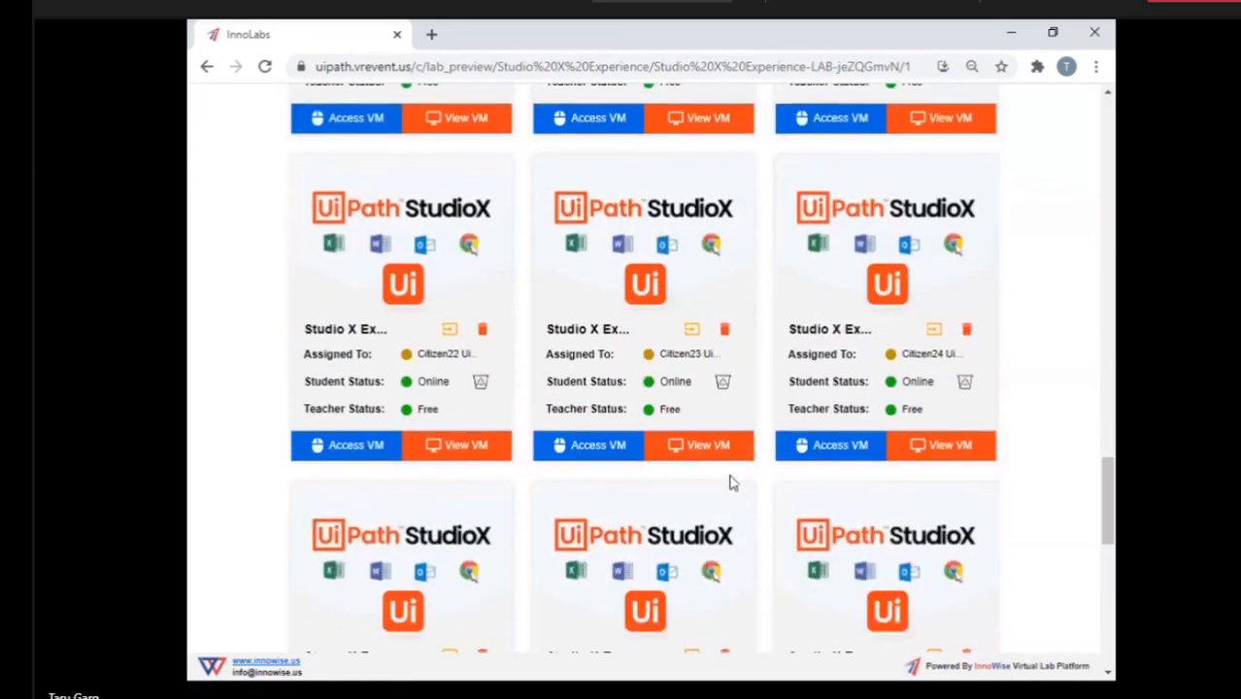
scroll(733, 483, "down", 1)
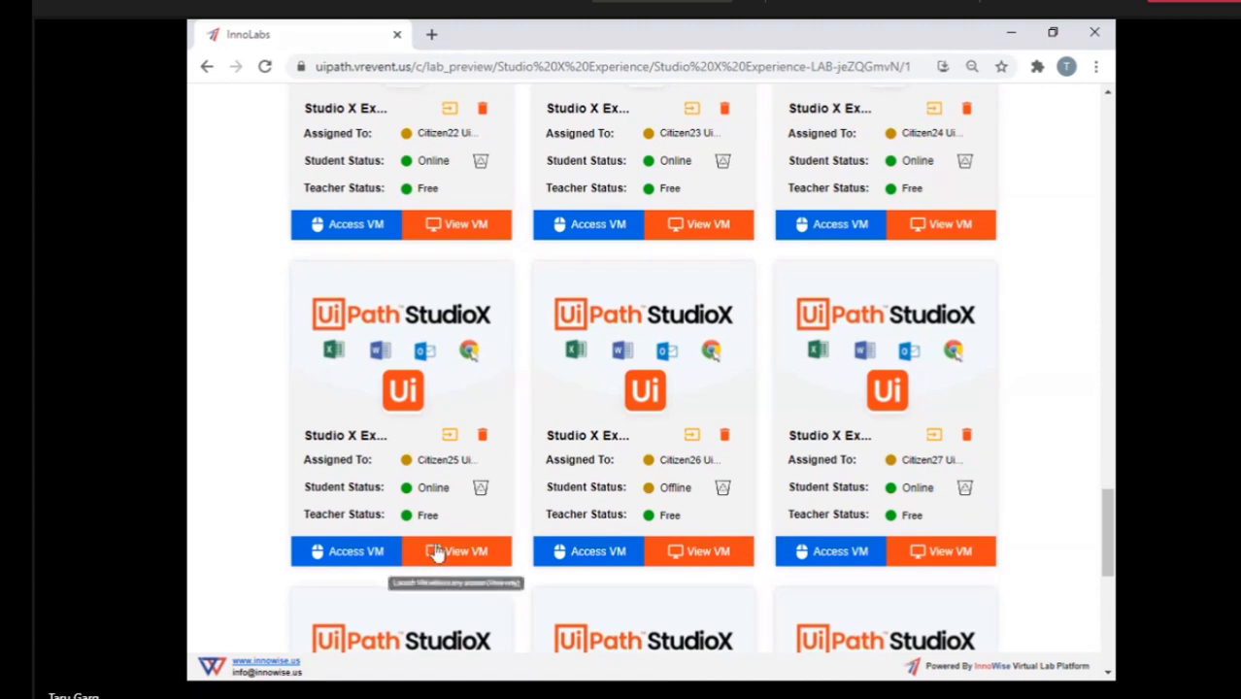
left_click(360, 553)
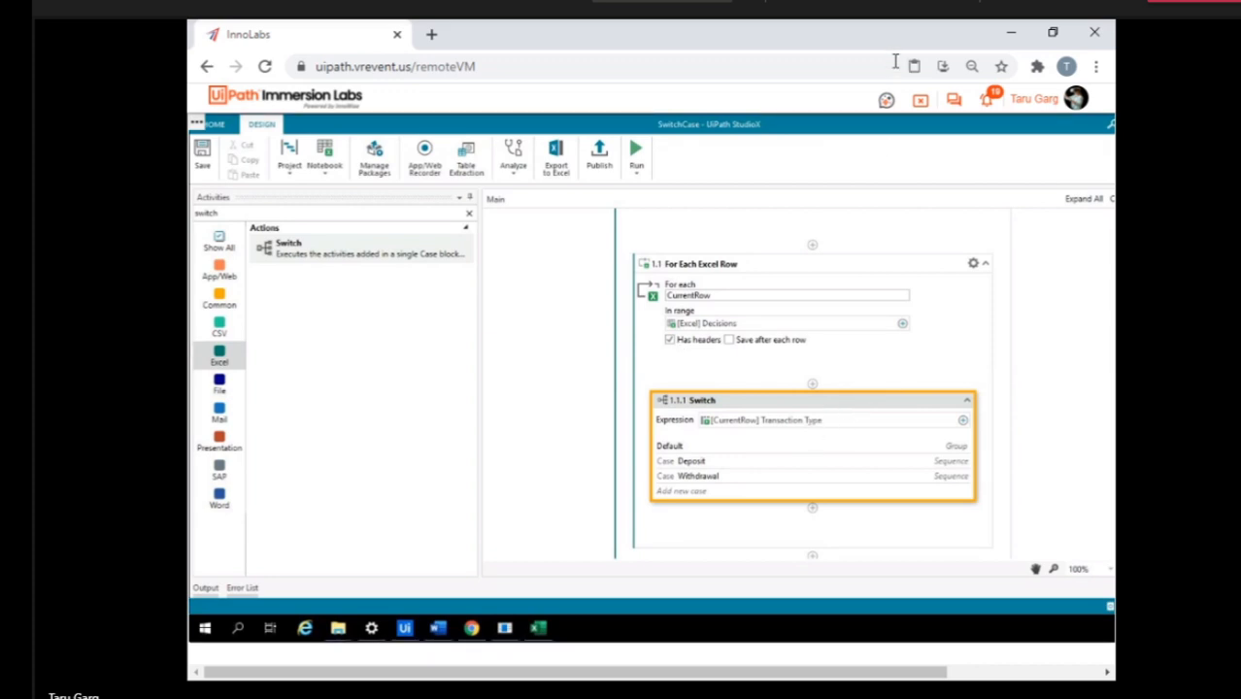
Close the Citizen25 VM session and access the same VM again from the lab list.
left_click(920, 103)
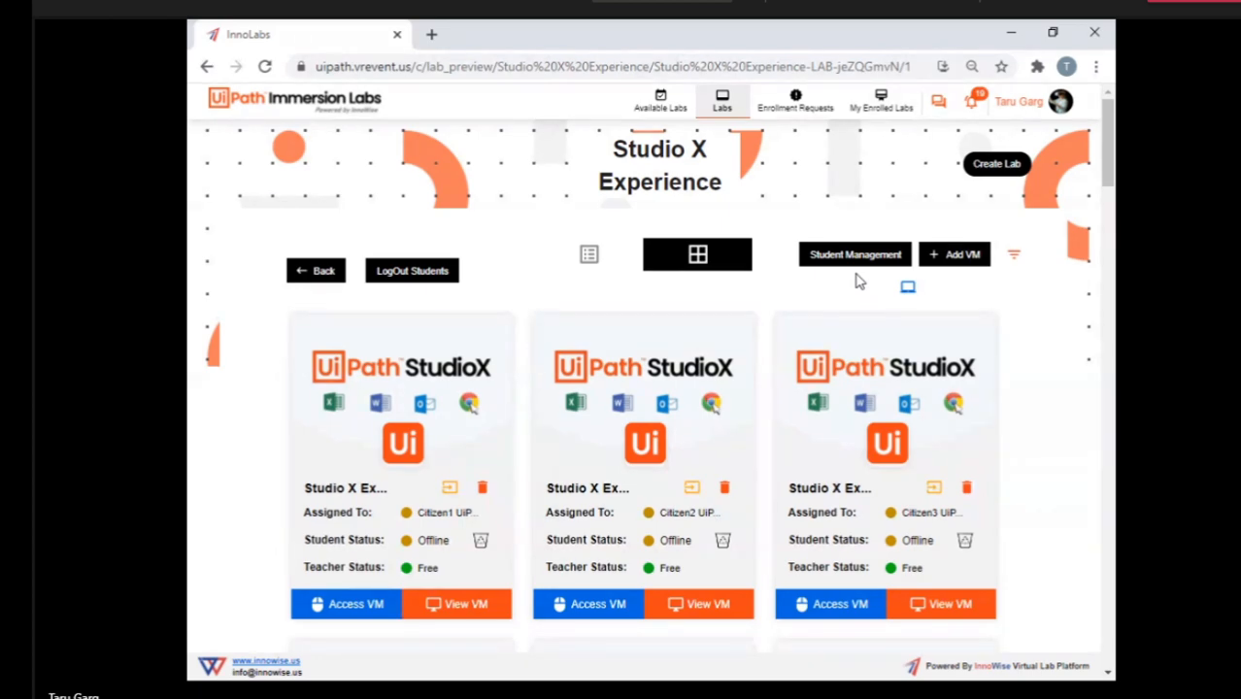
scroll(807, 499, "down", 14)
scroll(806, 499, "down", 10)
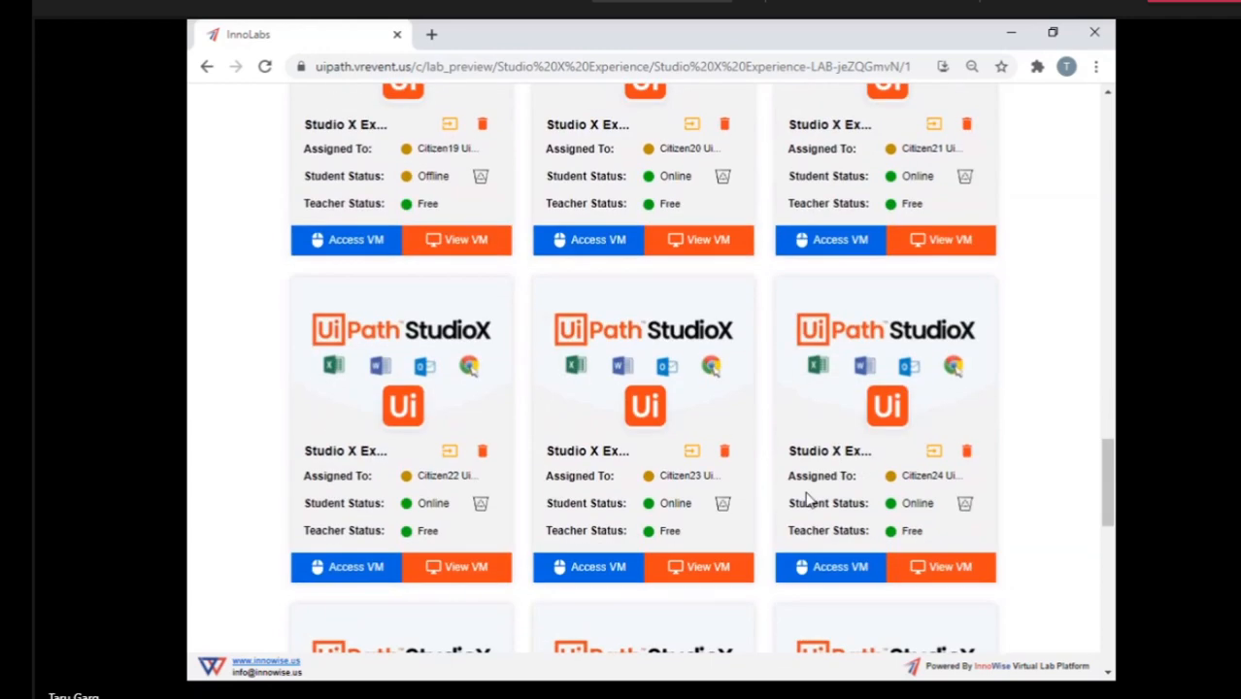
scroll(807, 499, "down", 2)
scroll(549, 508, "down", 1)
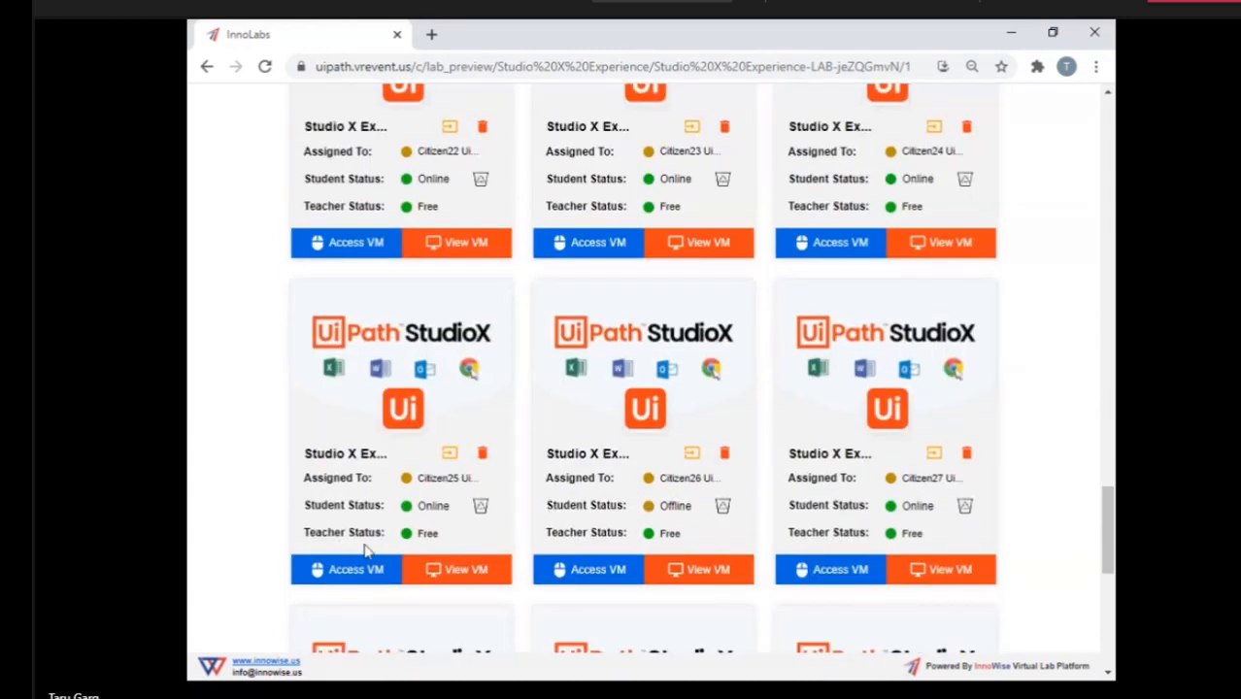
left_click(357, 568)
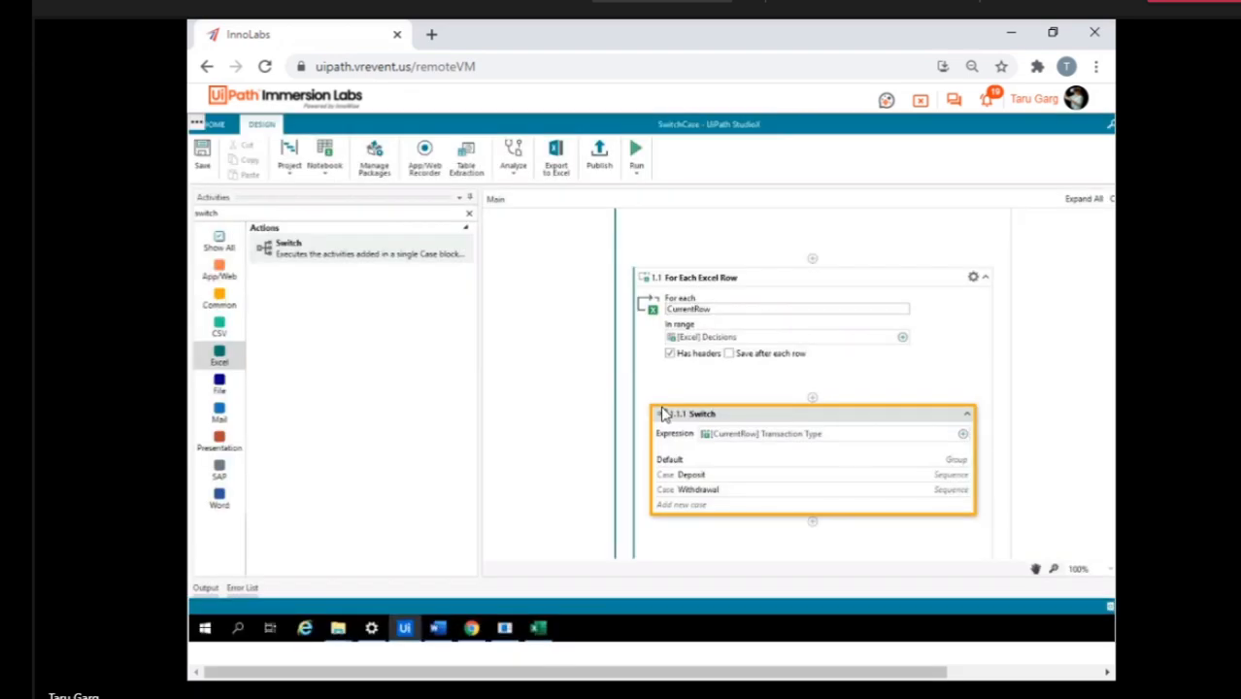
View the Contract for Sale of Goods document in Word, return to UiPath StudioX and try to close its SwitchCase window.
left_click(406, 633)
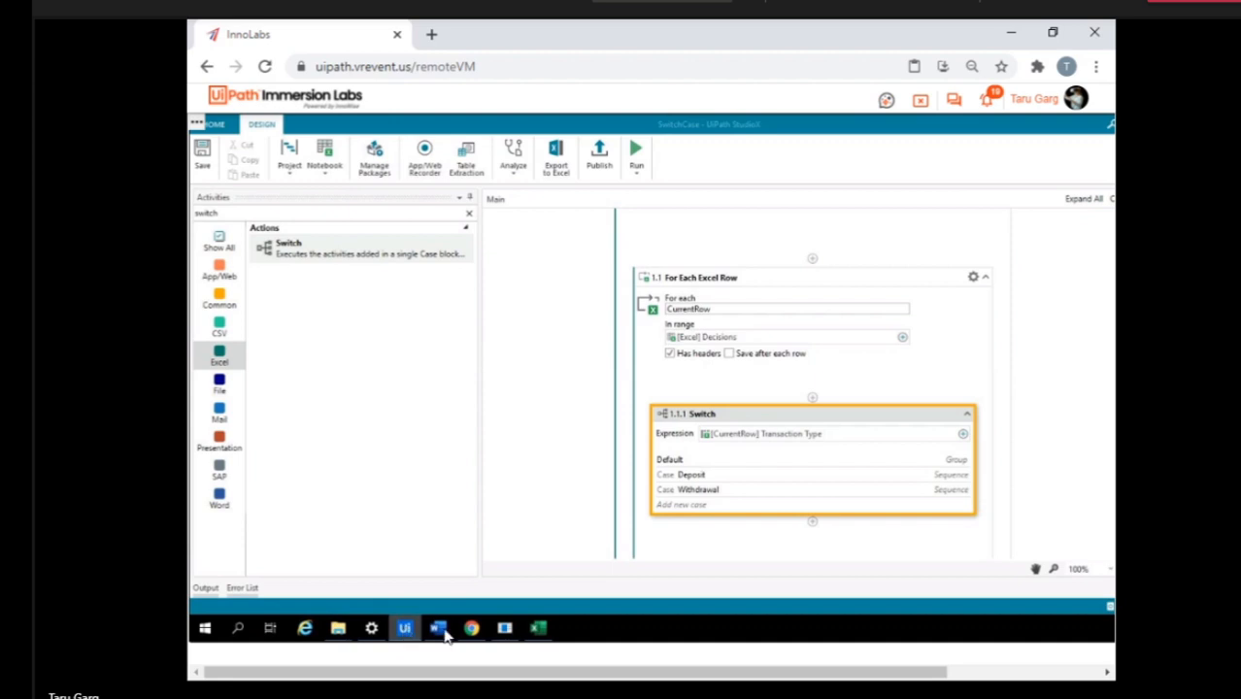
left_click(440, 632)
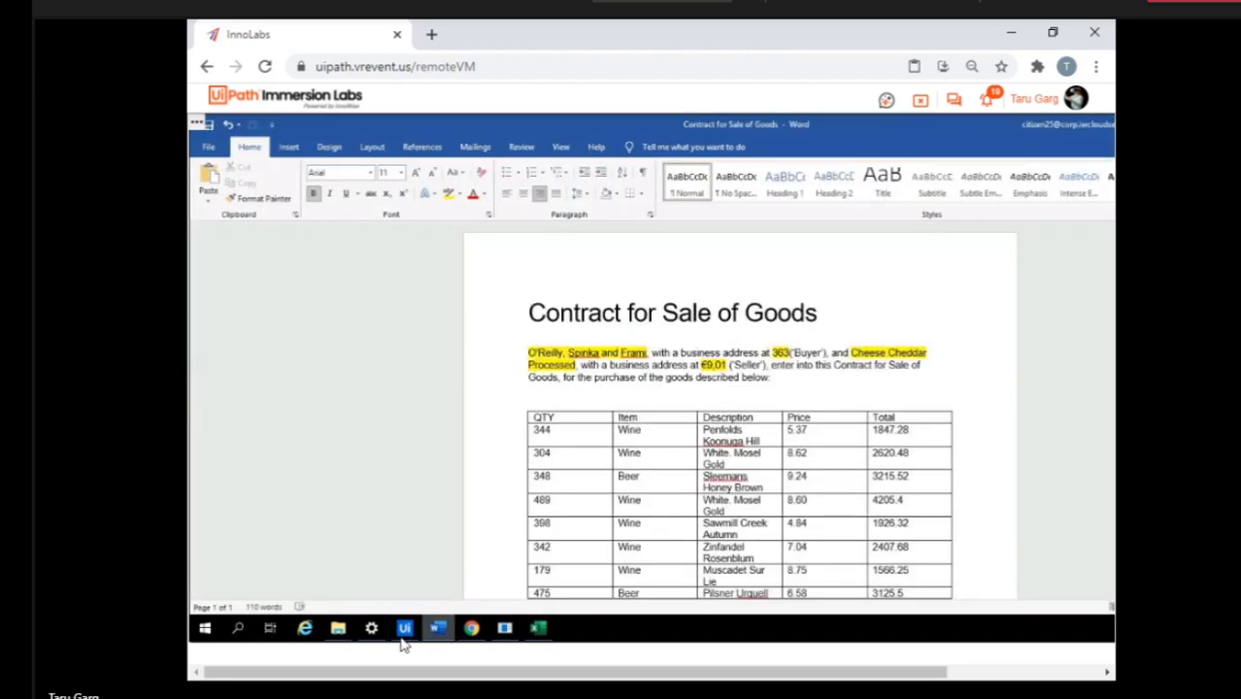
left_click(403, 633)
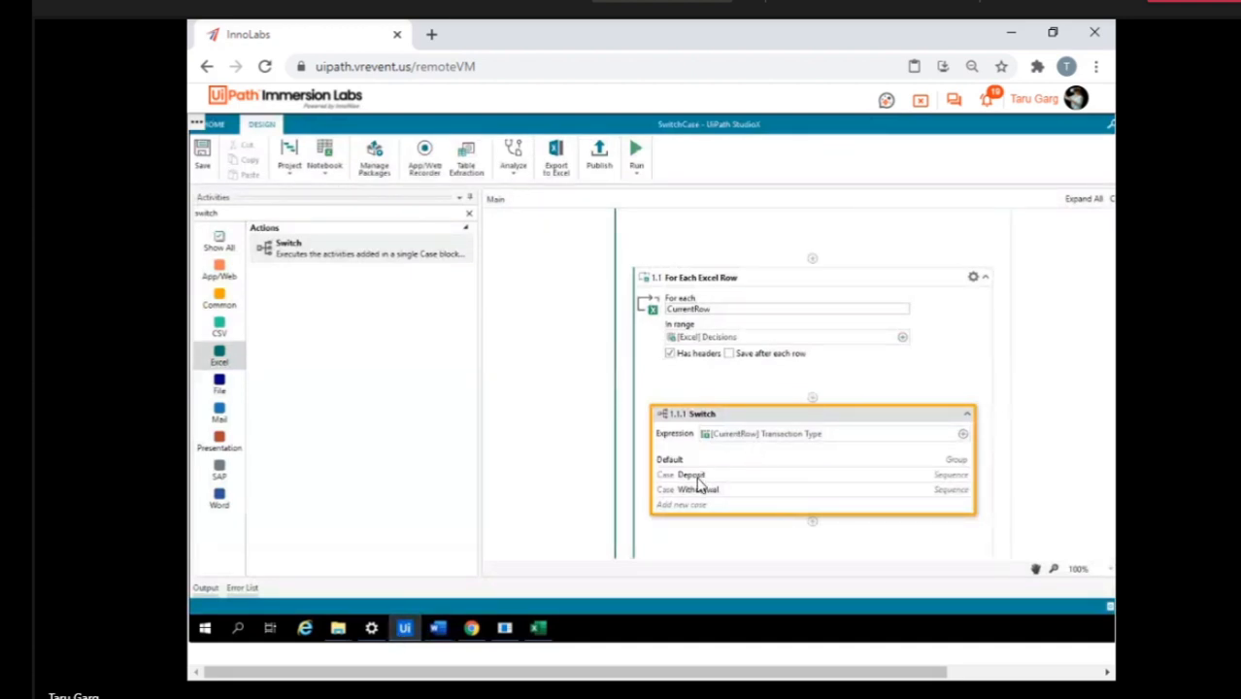
left_click(403, 632)
right_click(403, 631)
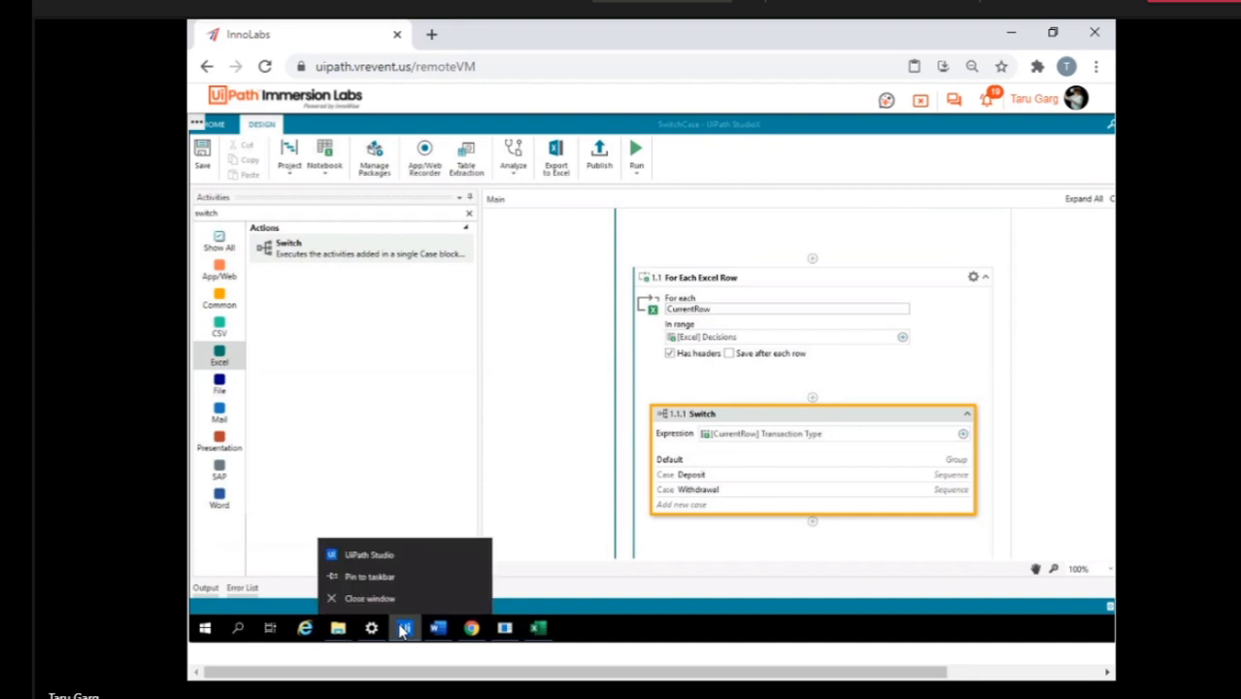
left_click(376, 604)
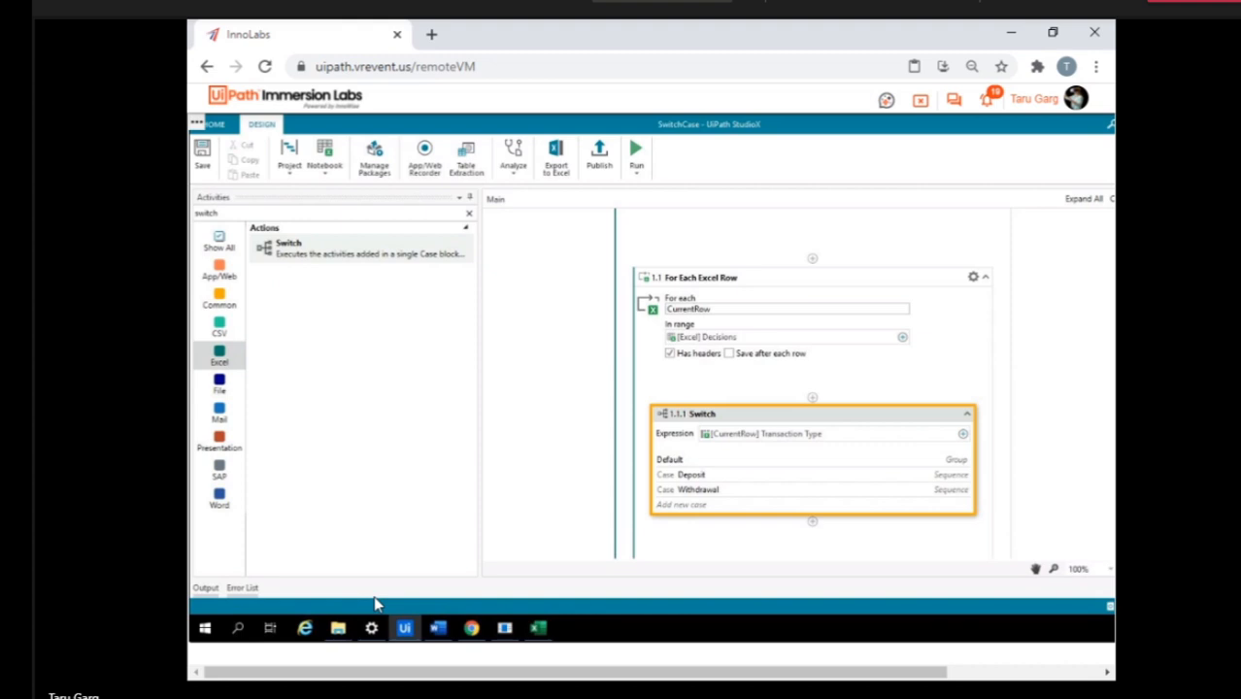
Open Task Manager in the VM, end the UiPath Studio (32 bit) task, and close Task Manager.
right_click(645, 636)
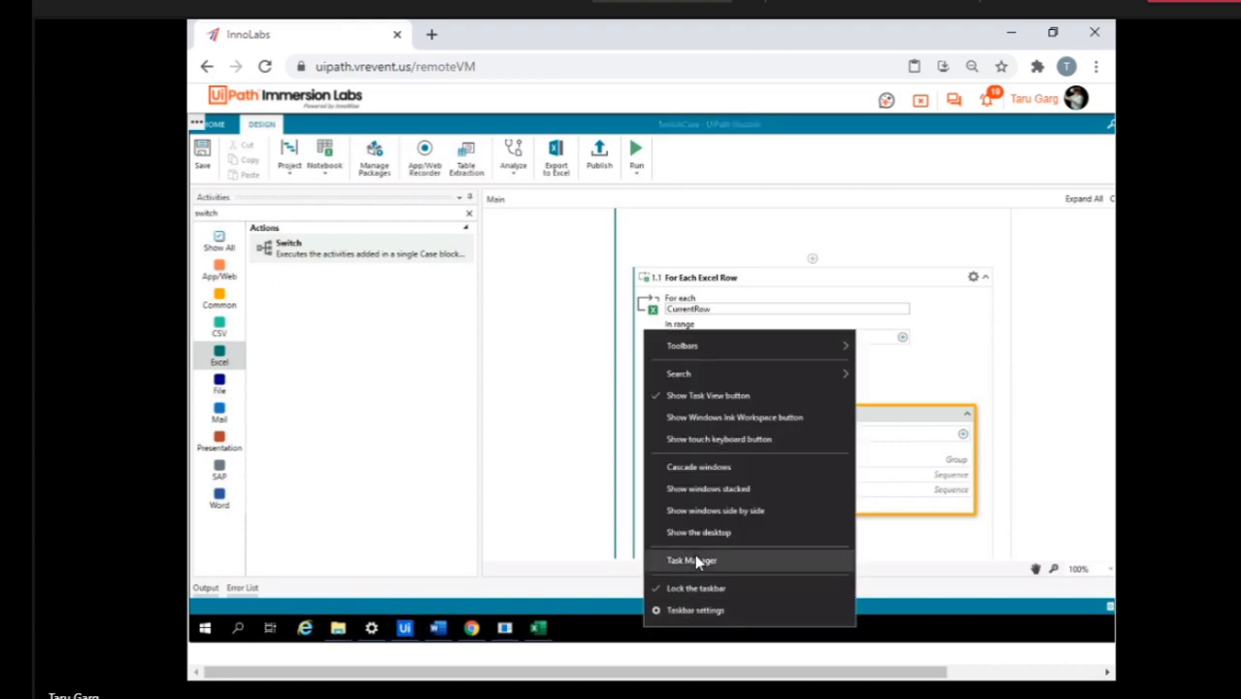
left_click(695, 561)
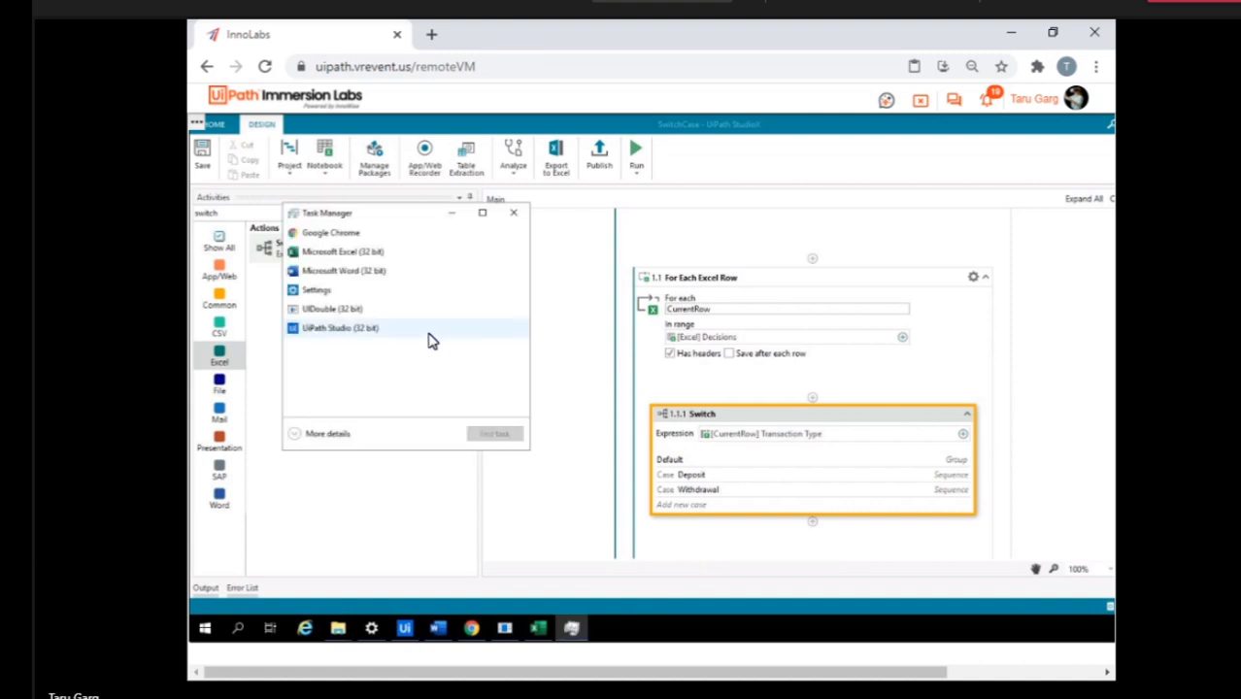
left_click(349, 331)
left_click(485, 436)
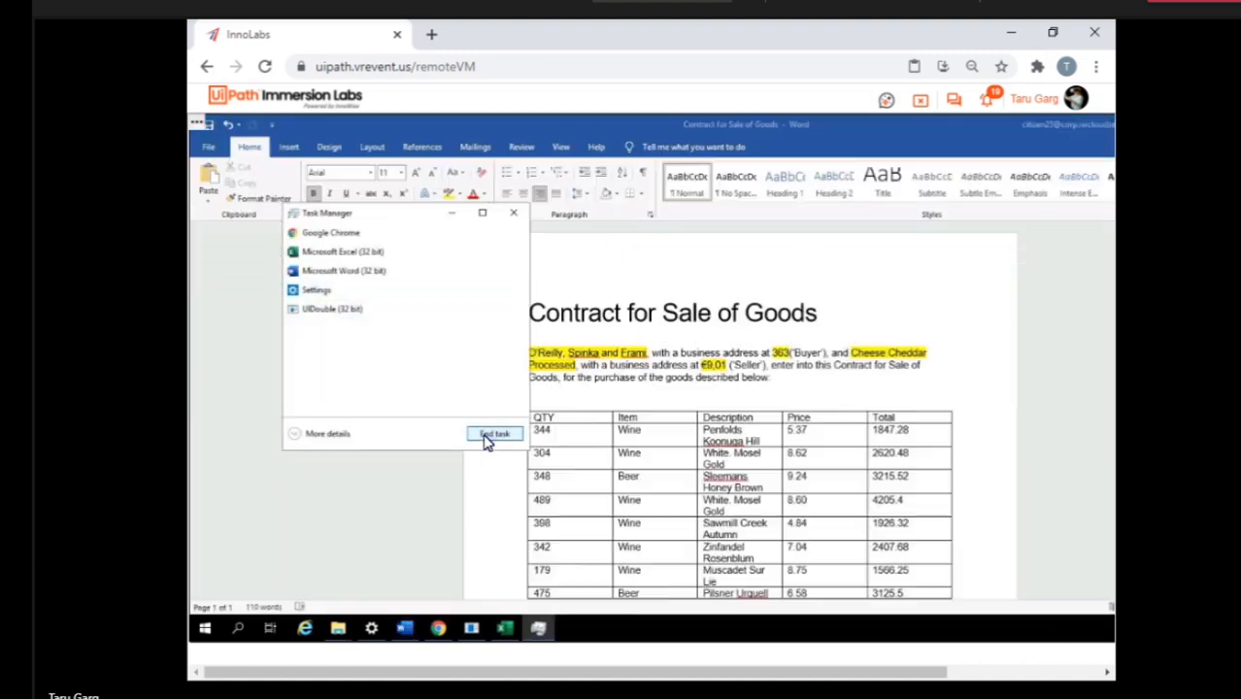
left_click(514, 213)
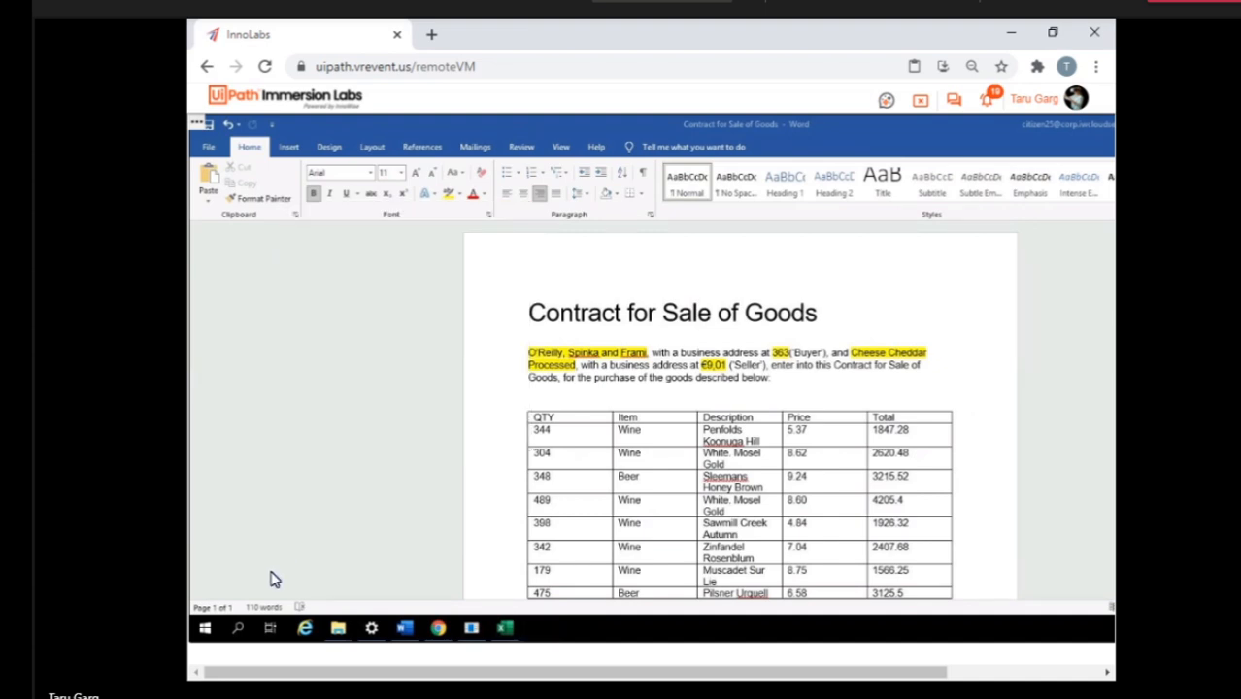
Search the VM's installed apps for "ui" and launch UiPath Studio.
left_click(238, 631)
type("ui")
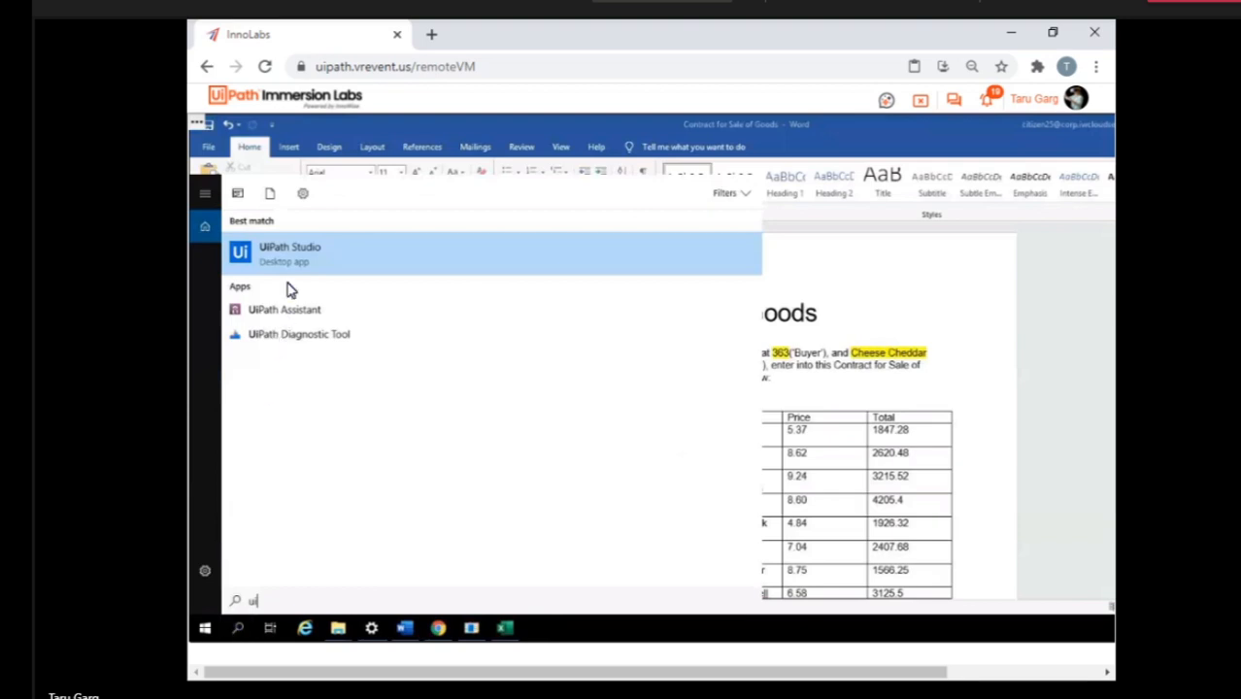
left_click(290, 253)
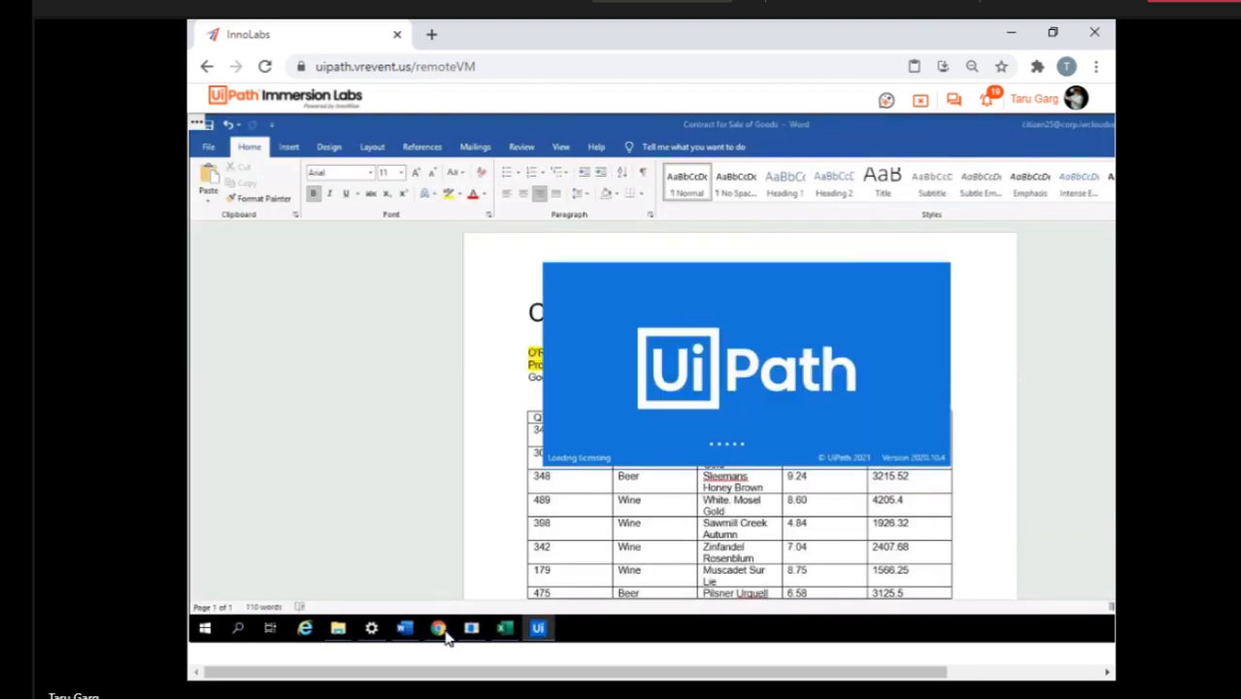
Close the Word window with the Contract for Sale of Goods and the Settings window while Studio loads.
right_click(404, 630)
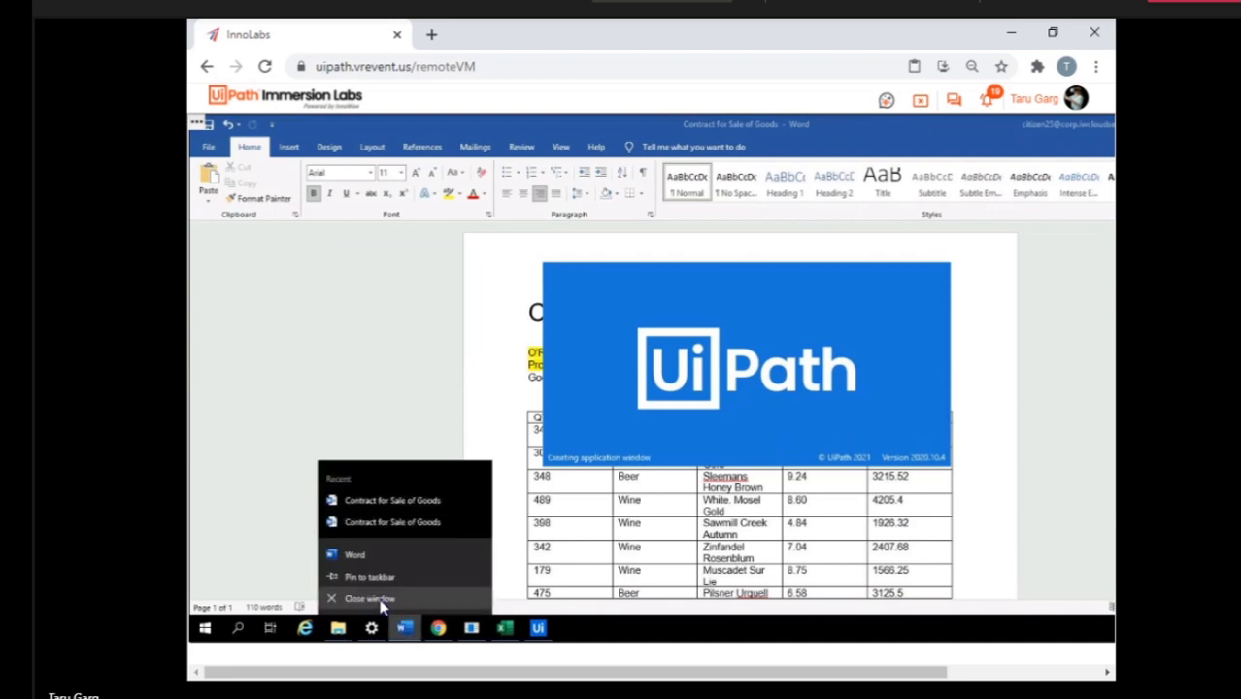
left_click(380, 602)
mouse_move(369, 628)
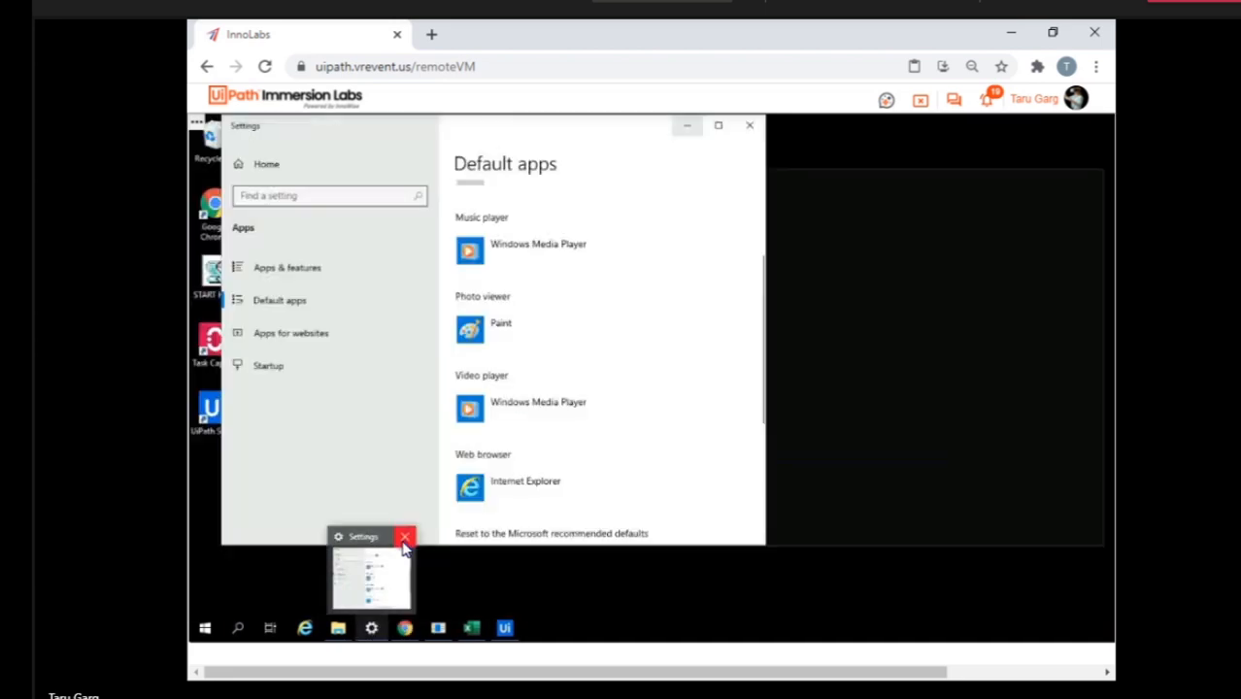
left_click(404, 542)
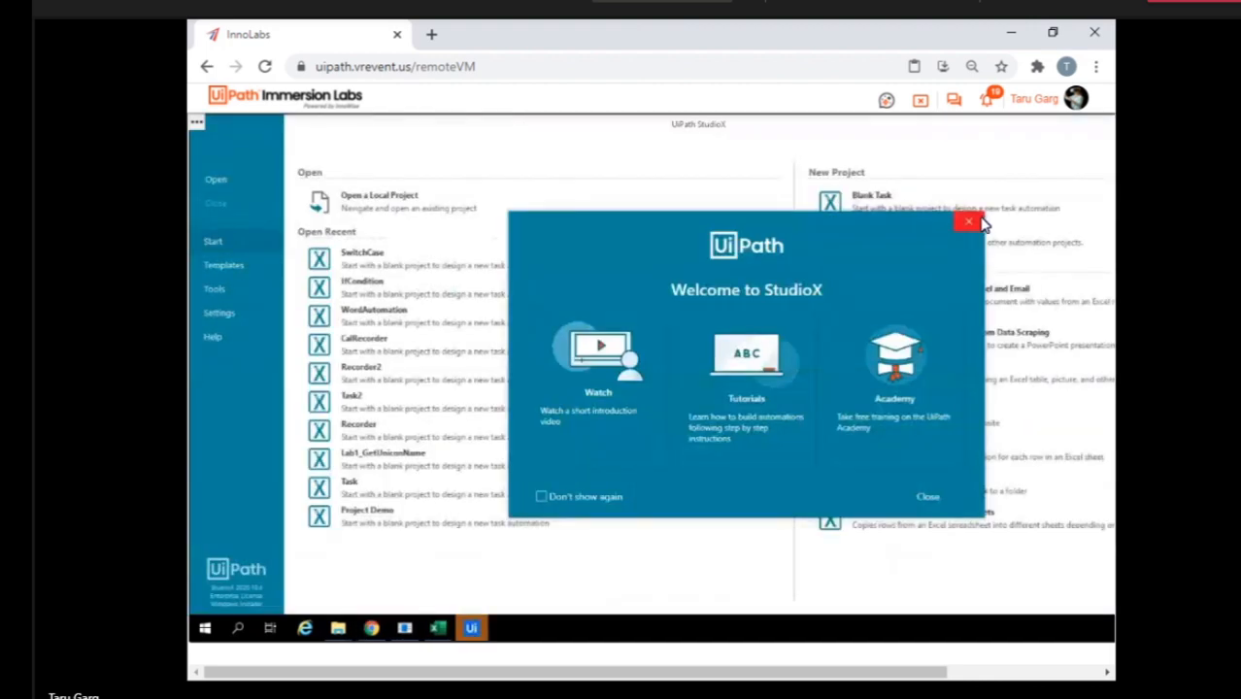
Dismiss the StudioX welcome dialog, open the recent SwitchCase project and recover its workflow, saving it over the existing Main file.
left_click(974, 223)
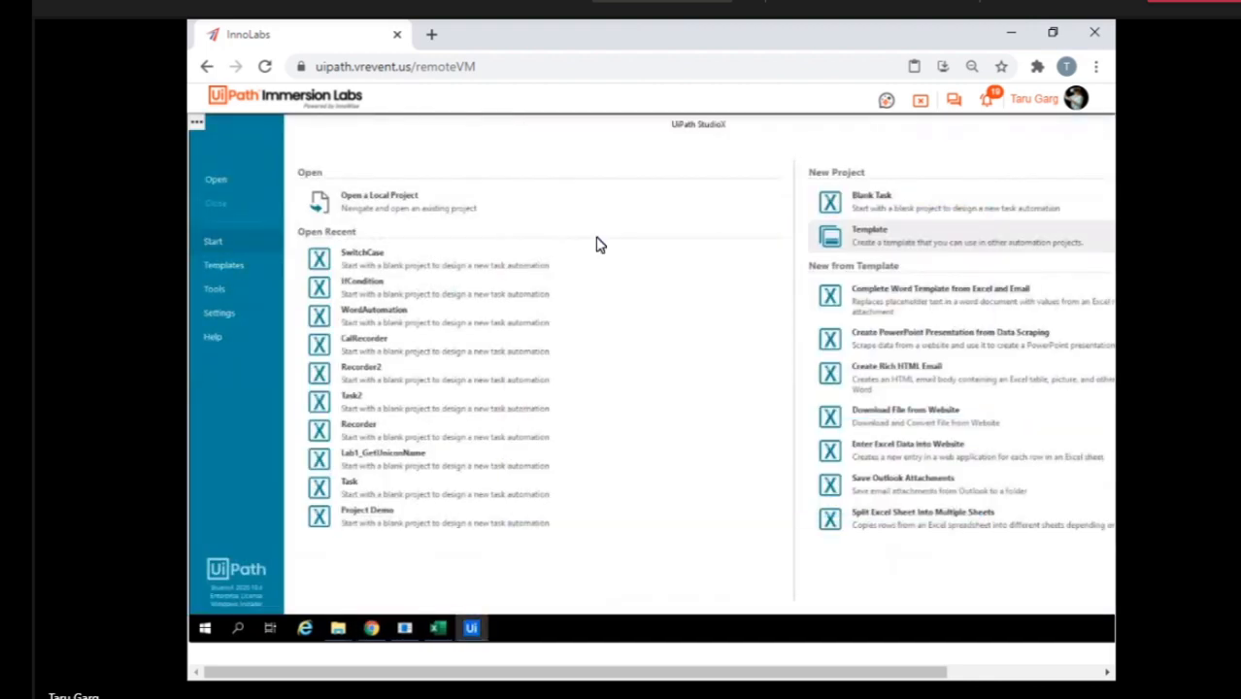
left_click(362, 271)
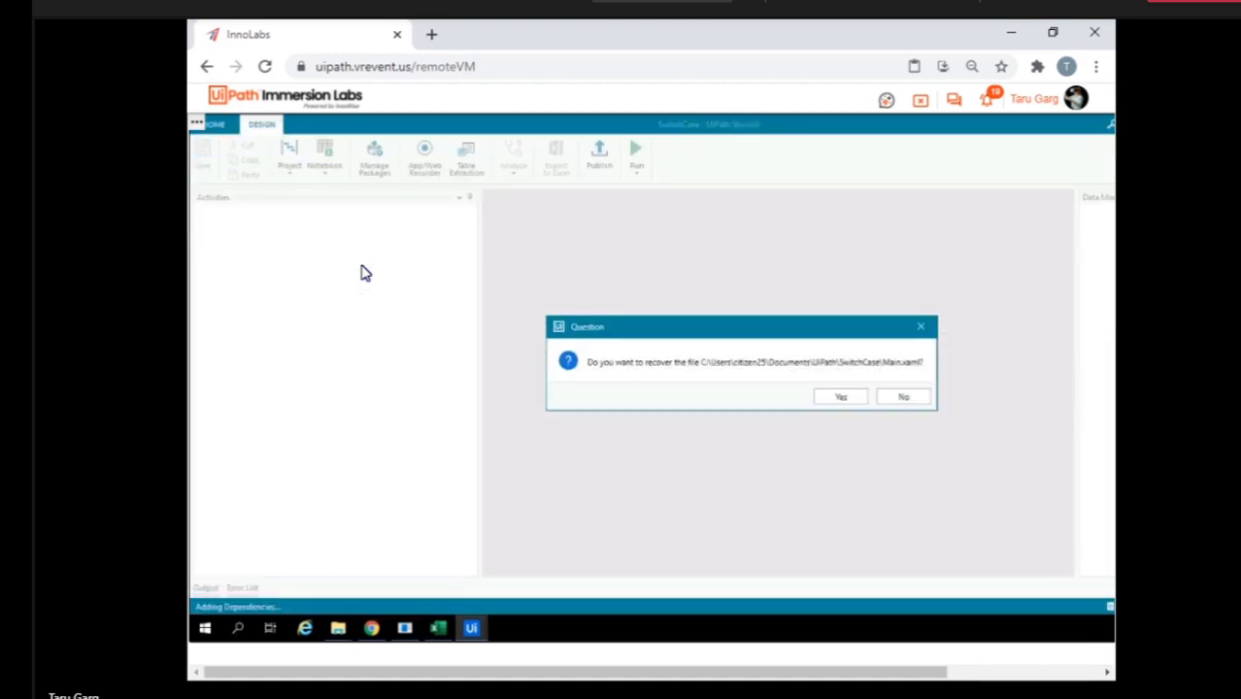
left_click(838, 401)
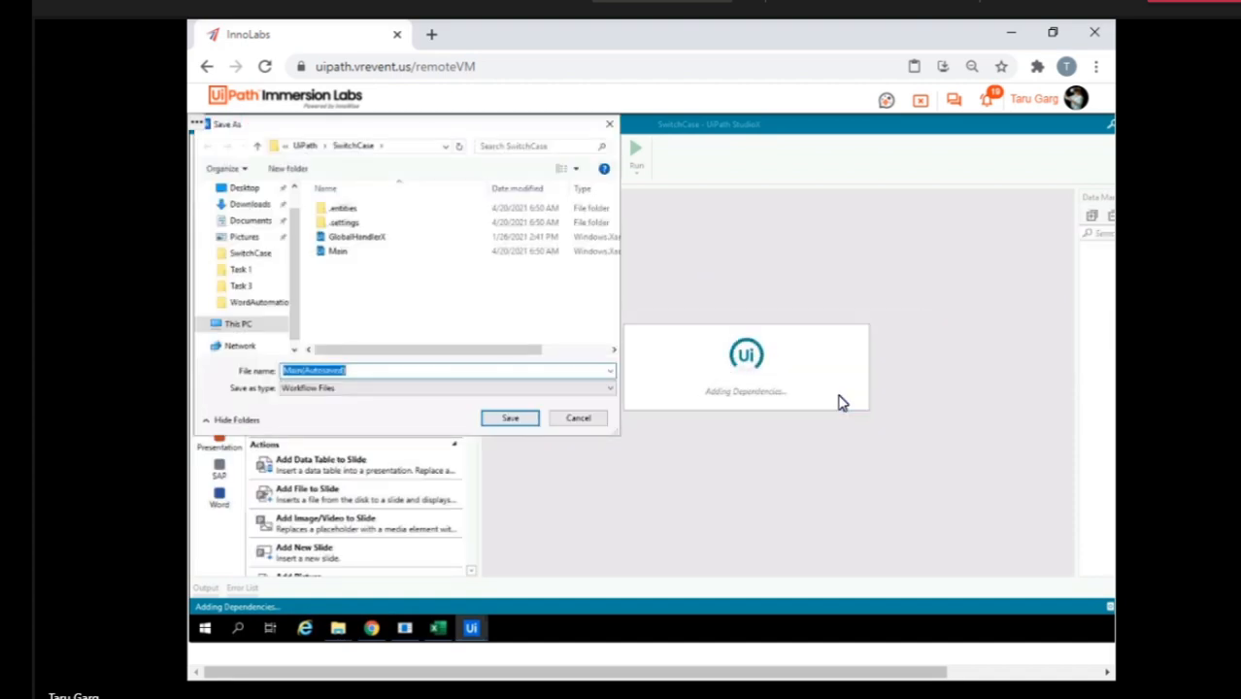
left_click(335, 251)
left_click(500, 421)
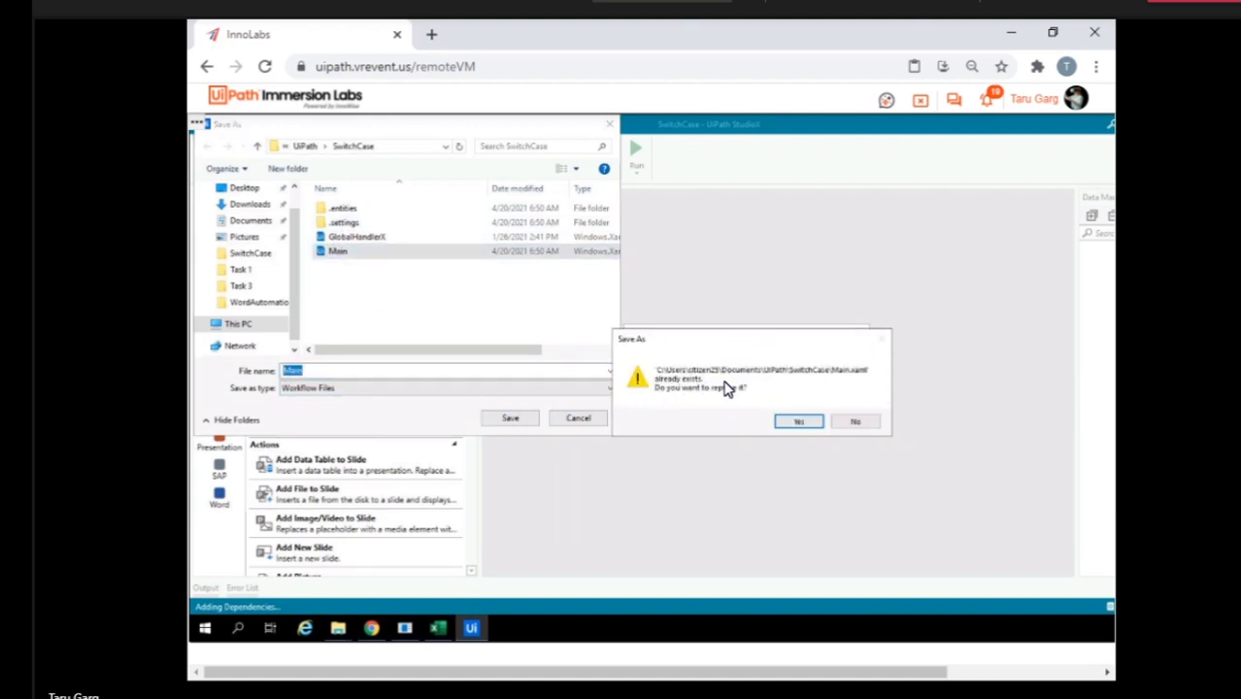
left_click(796, 423)
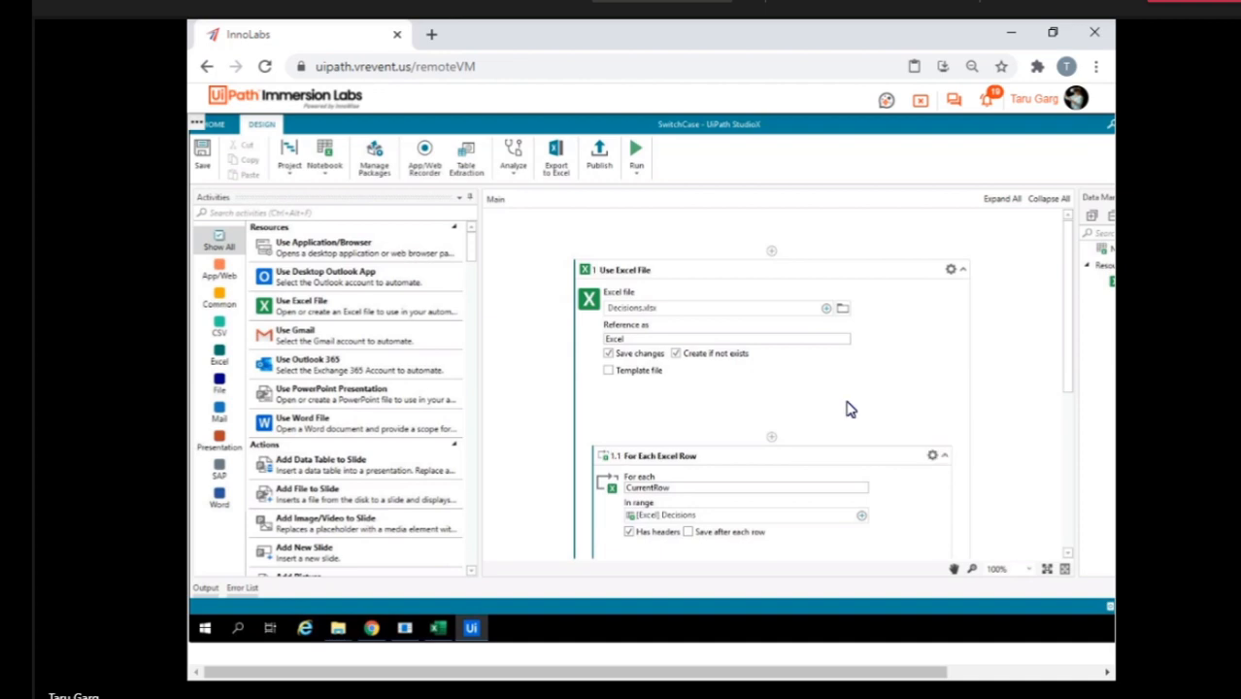
Check the recovered Switch activity, leave the VM session and open the lab-level VM from the Studio X Experience page.
scroll(848, 409, "down", 4)
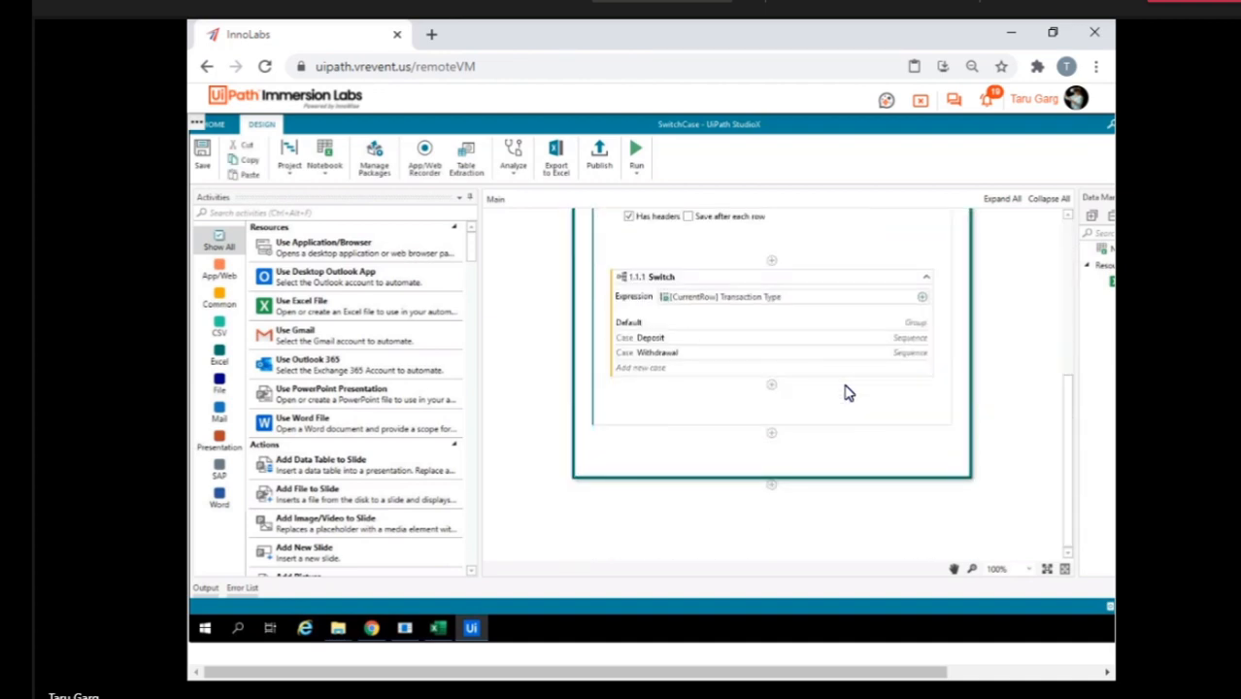
left_click(921, 103)
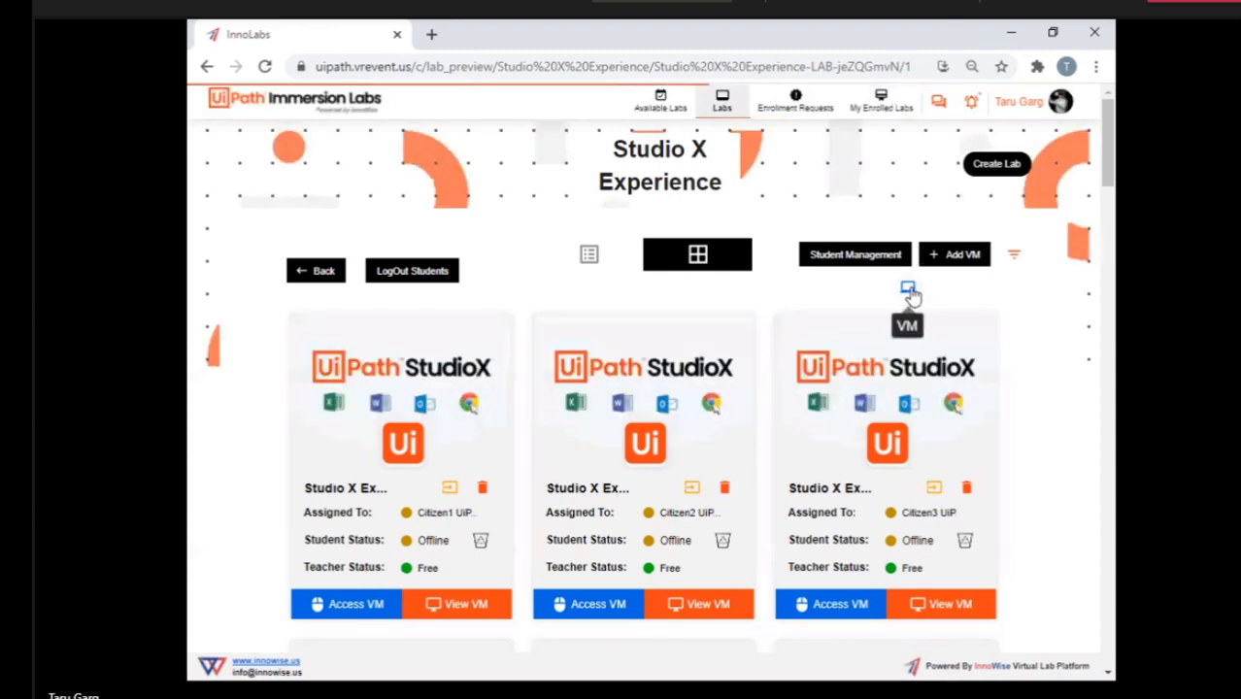
left_click(911, 289)
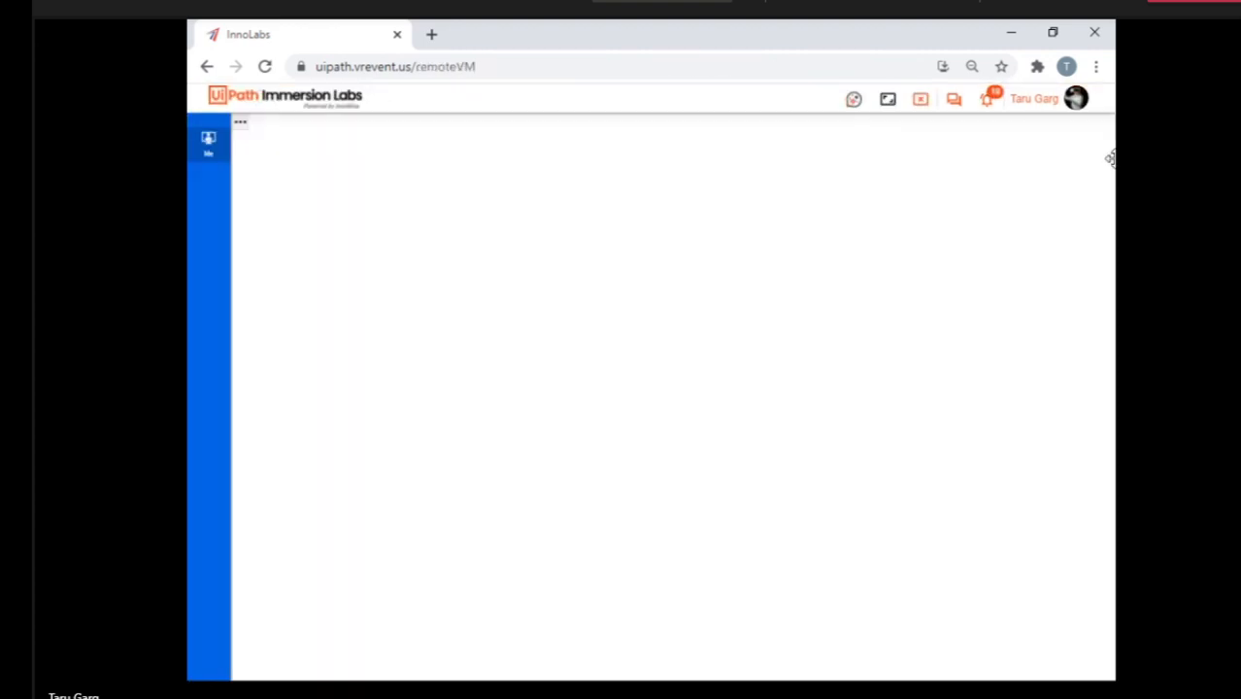
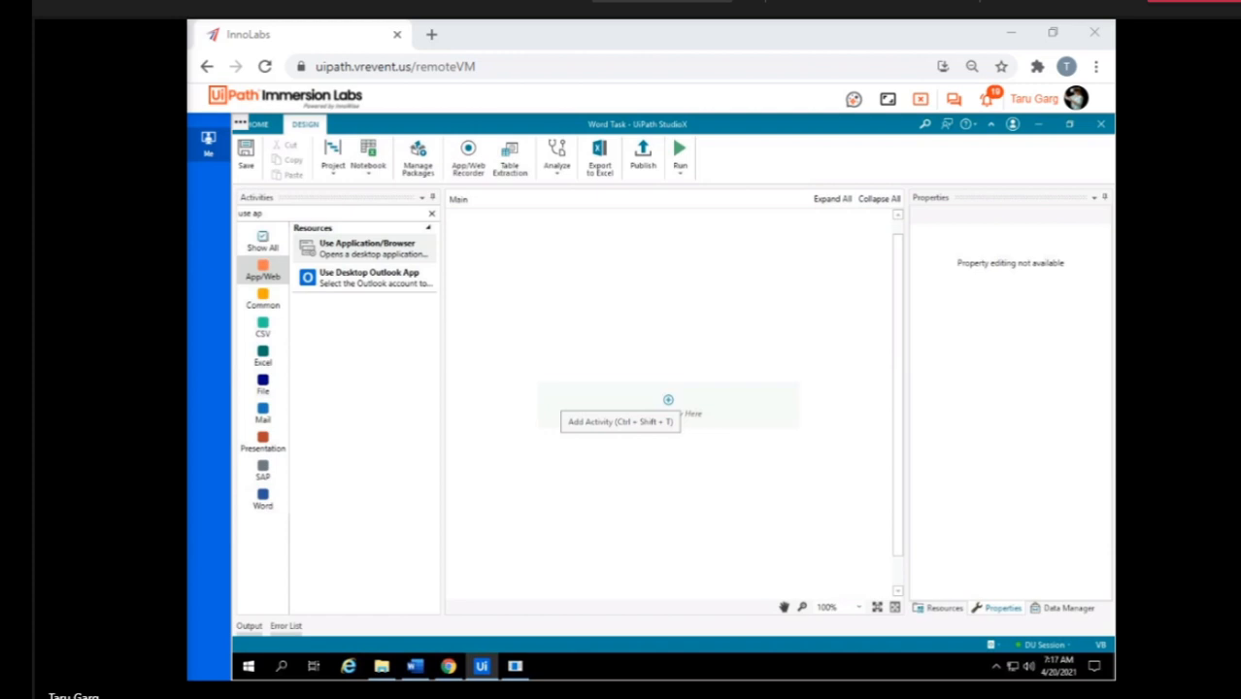
Leave the current VM session and access the Citizen24 VM with full control from the Studio X Experience lab page.
left_click(919, 98)
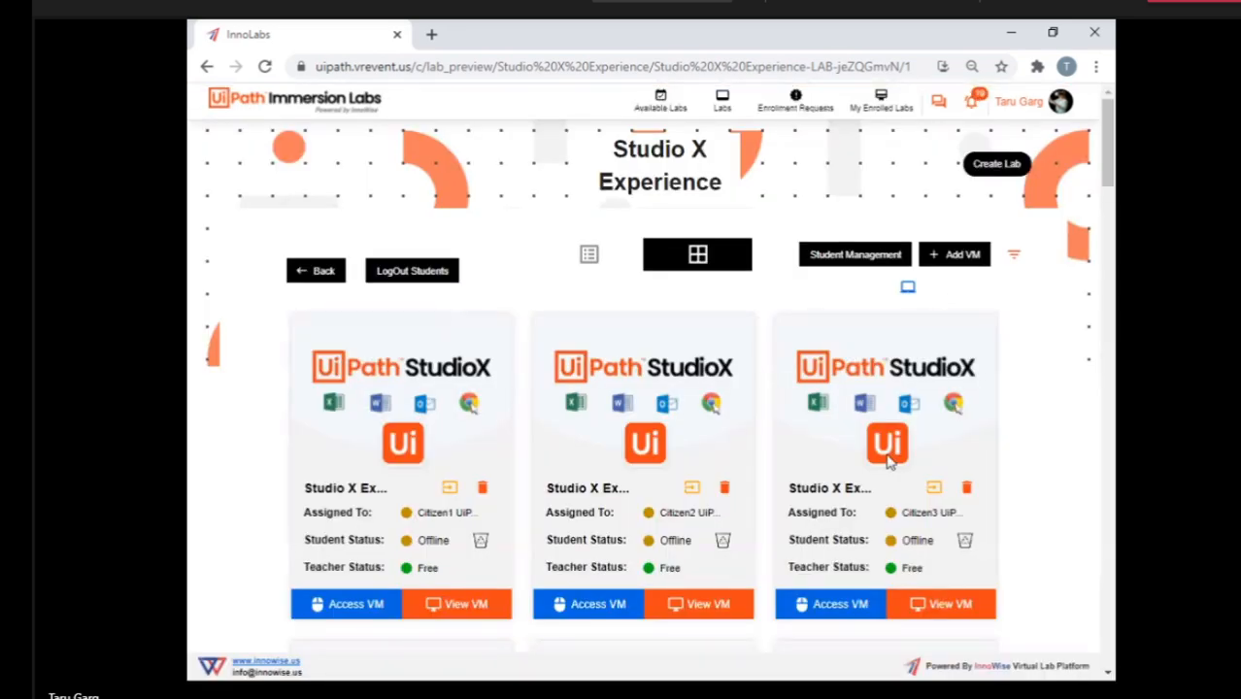
scroll(886, 463, "down", 5)
scroll(887, 463, "down", 13)
scroll(886, 462, "down", 4)
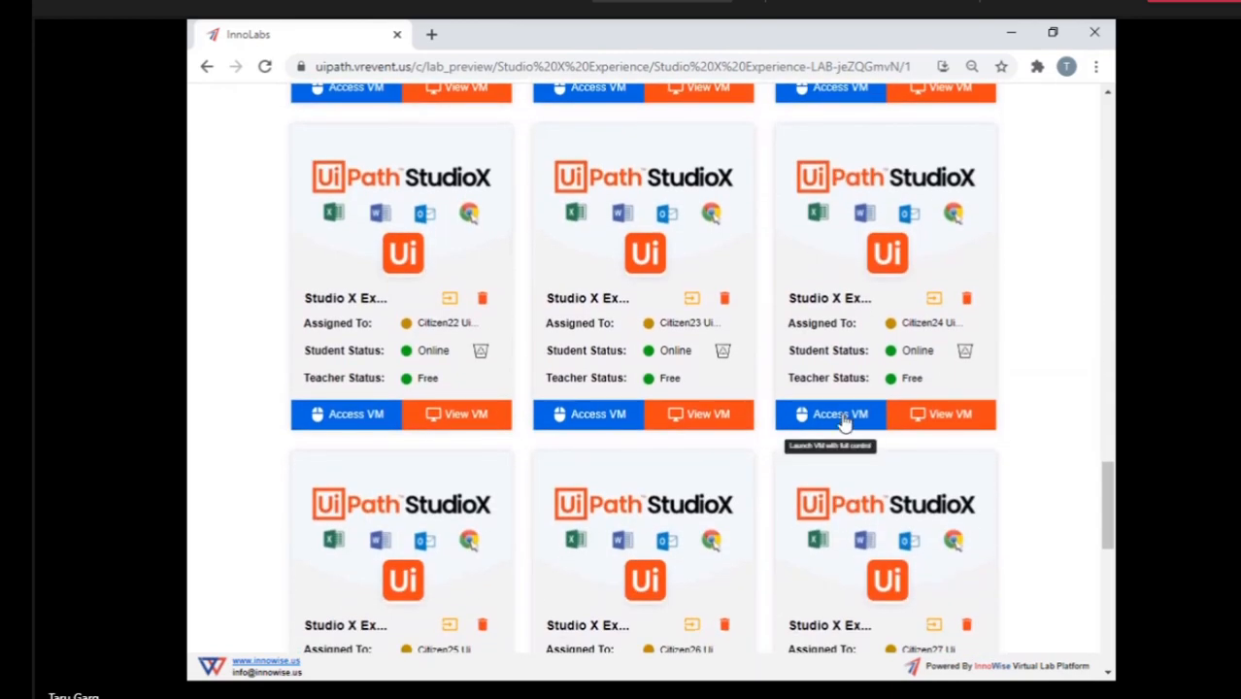
left_click(841, 417)
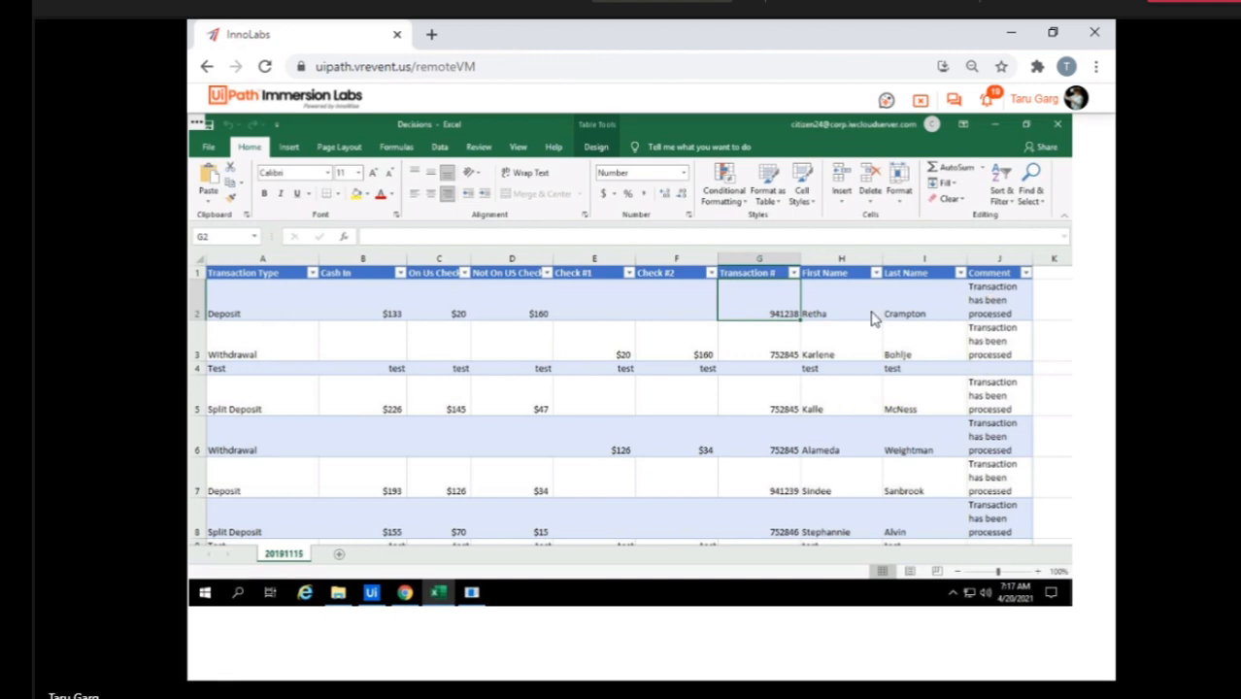
Look over the Decisions workbook rows, then switch to the Switch_Task project in StudioX and examine SequenceX down to its Switch activity.
scroll(779, 402, "down", 15)
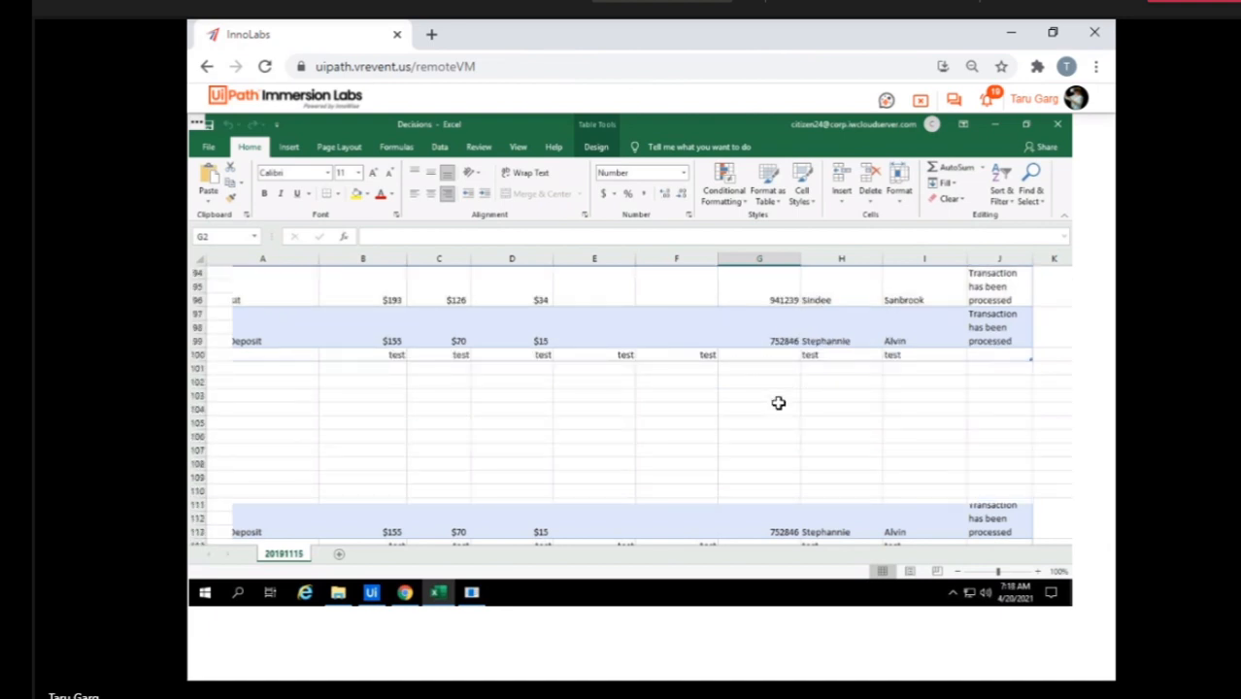
left_click(371, 595)
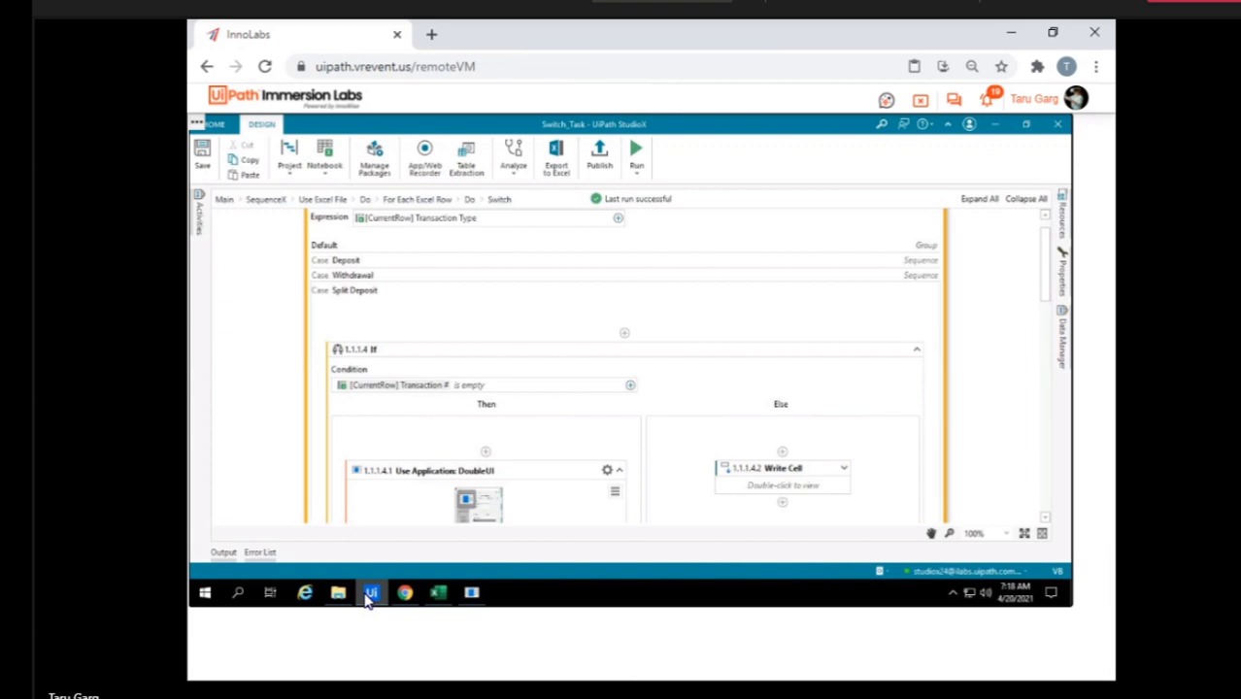
scroll(628, 360, "up", 1)
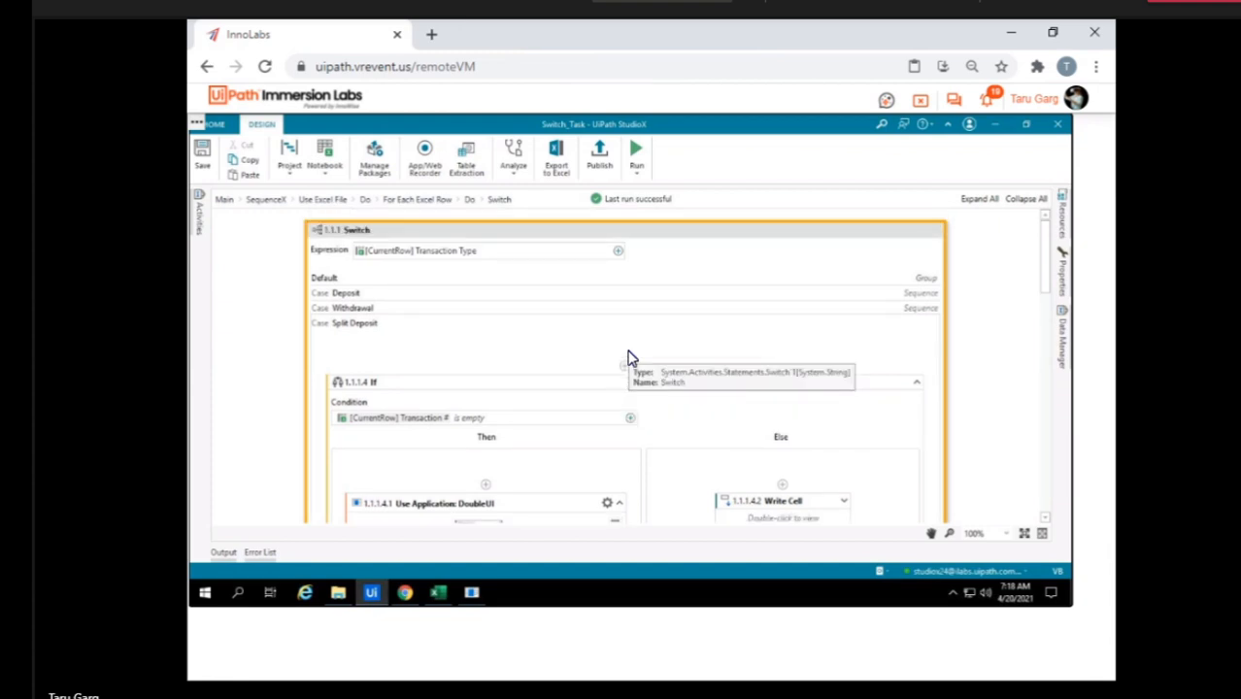
left_click(276, 202)
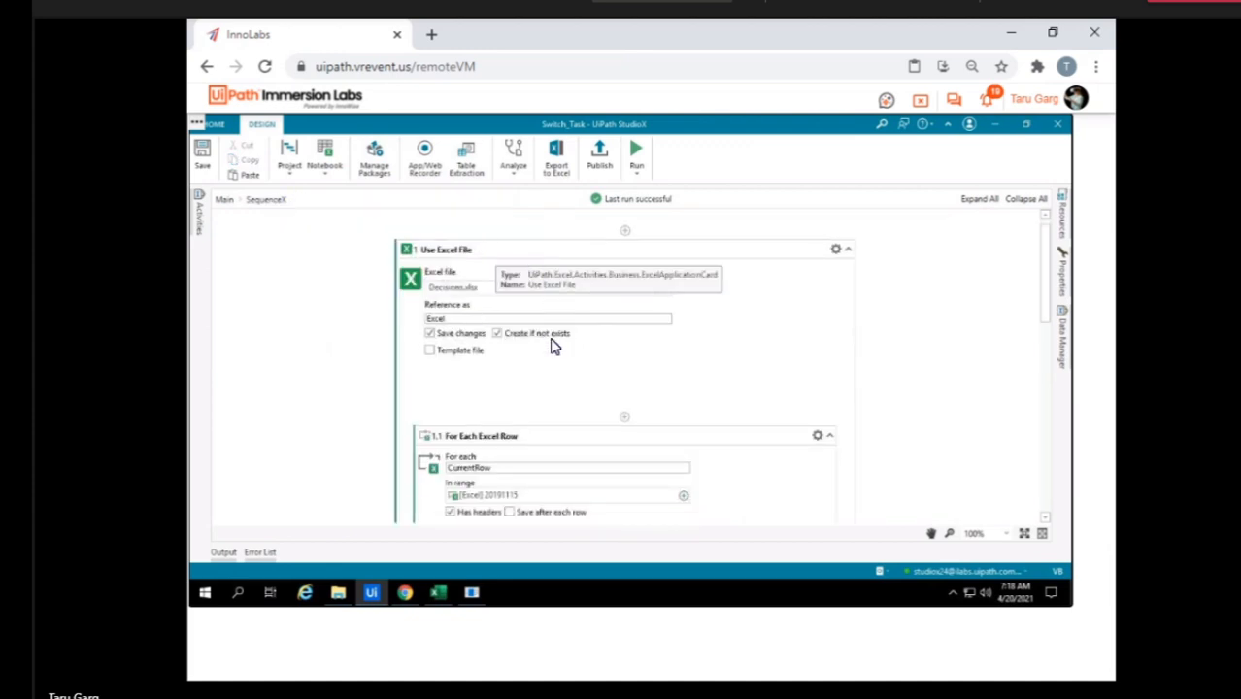
scroll(554, 347, "down", 4)
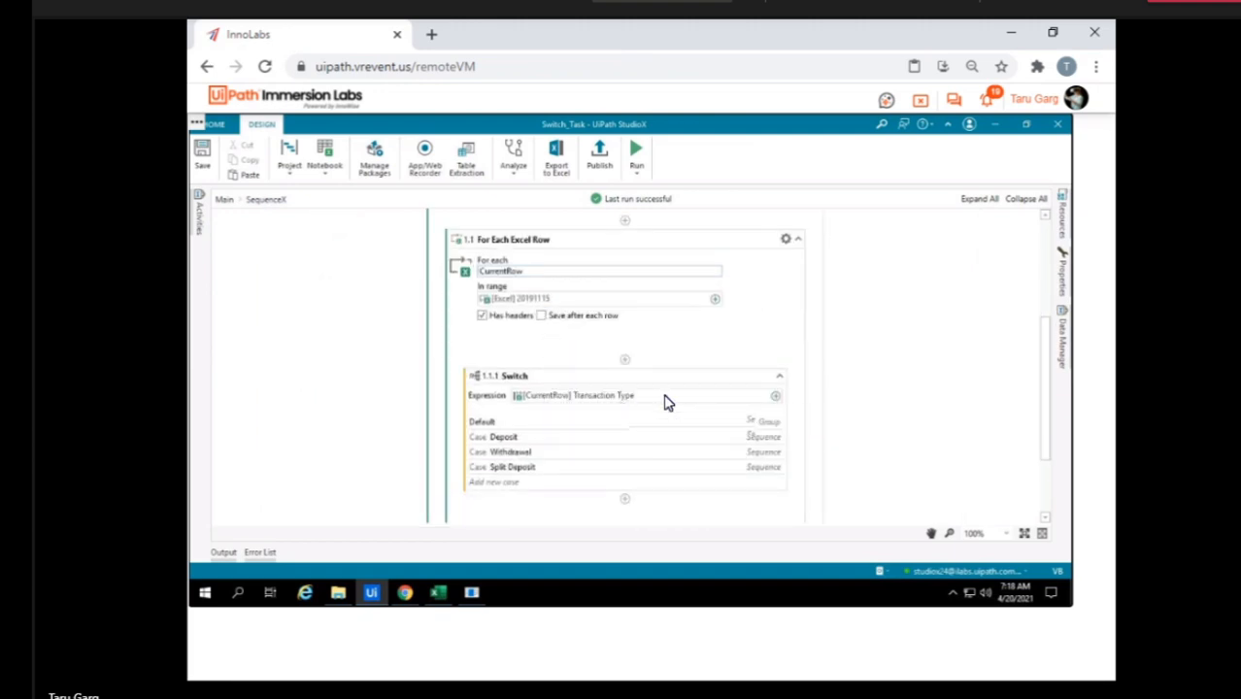
scroll(666, 402, "down", 1)
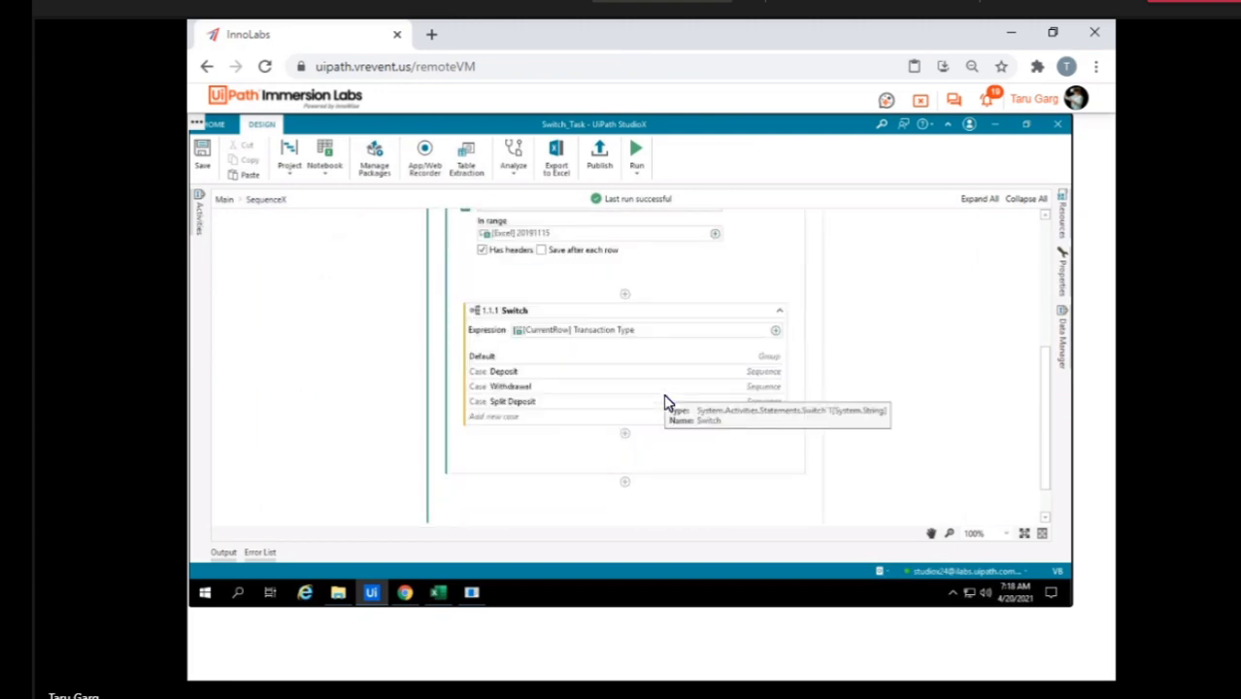
Expand the Switch activity's Default case and examine the activity it contains.
left_click(544, 357)
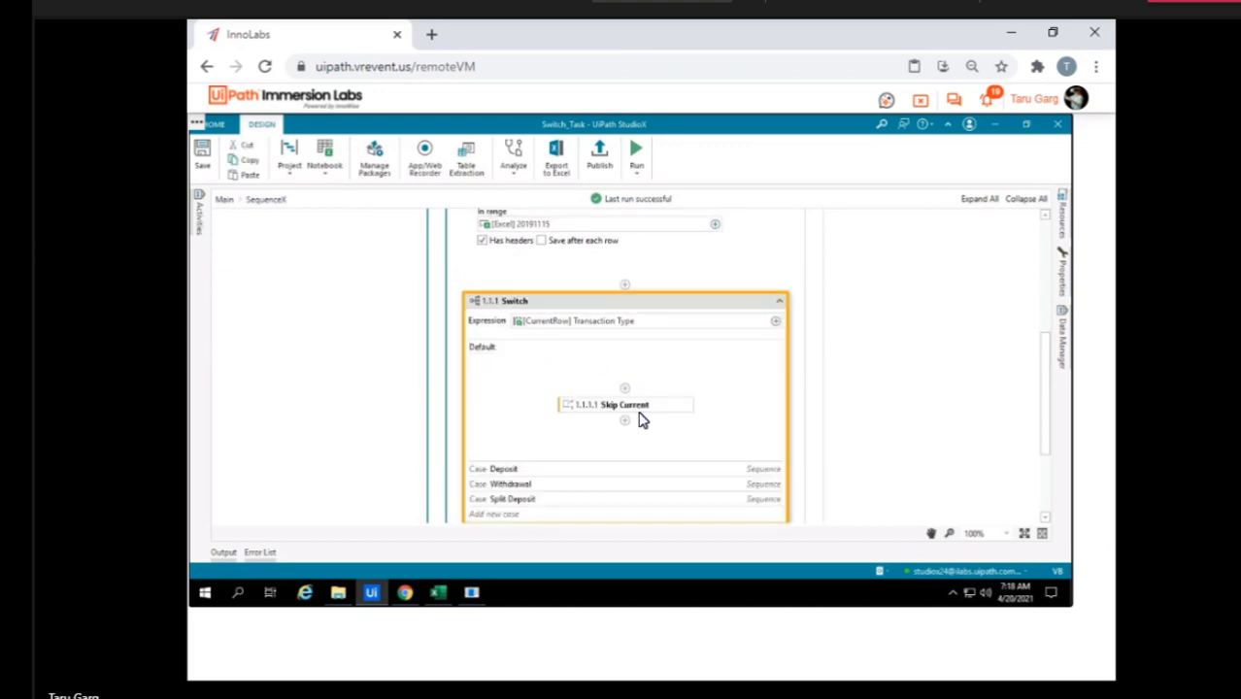
scroll(640, 424, "down", 1)
scroll(640, 430, "down", 2)
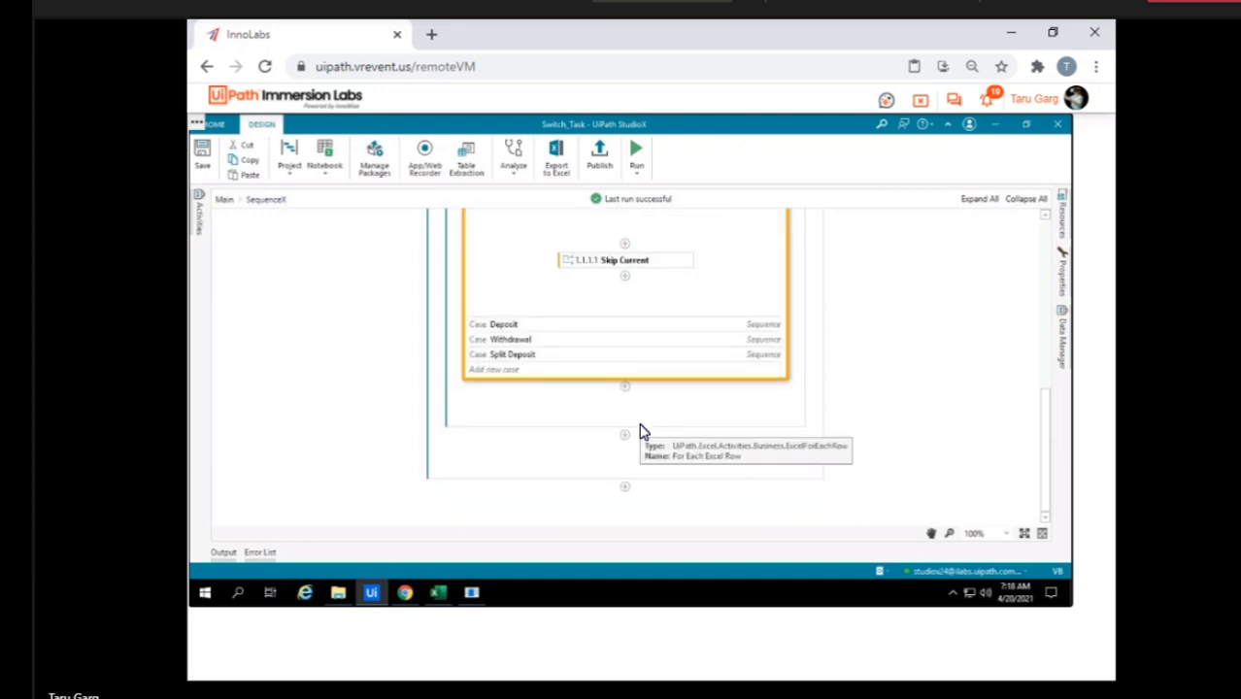
Expand the Deposit case and its Use Application: DoubleUI activity, and examine the actions inside from Click 'Deposit' to Click 'Accept'.
left_click(606, 327)
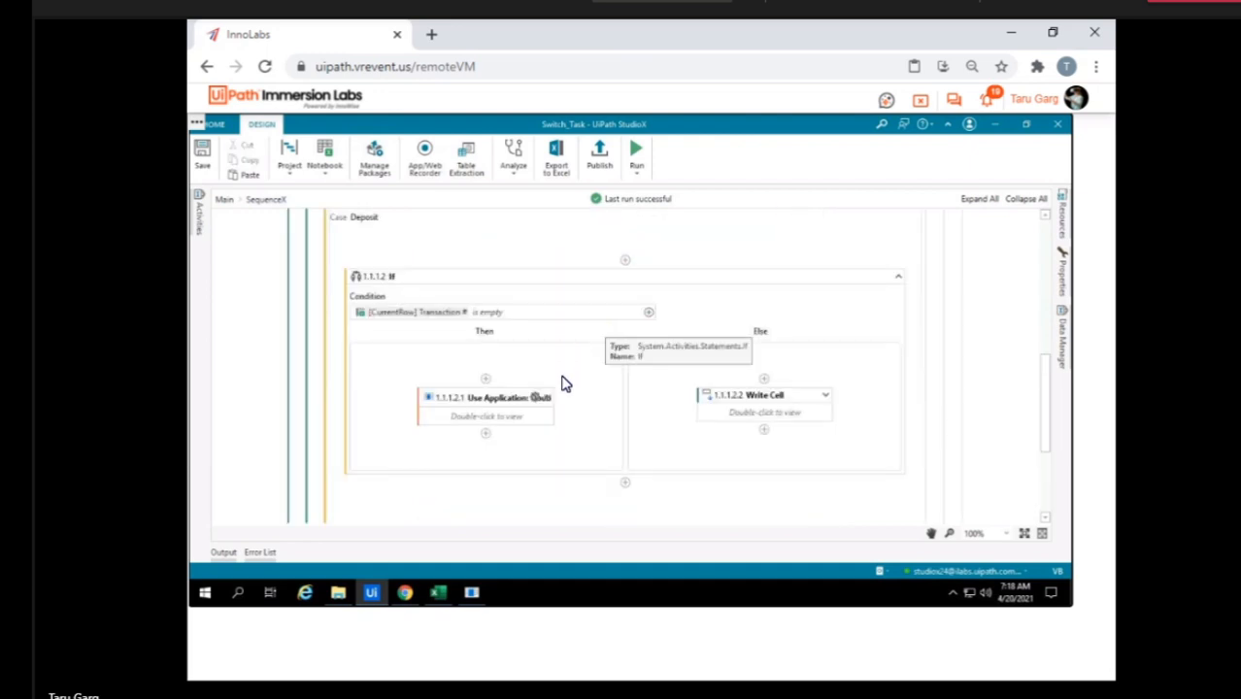
left_click(499, 404)
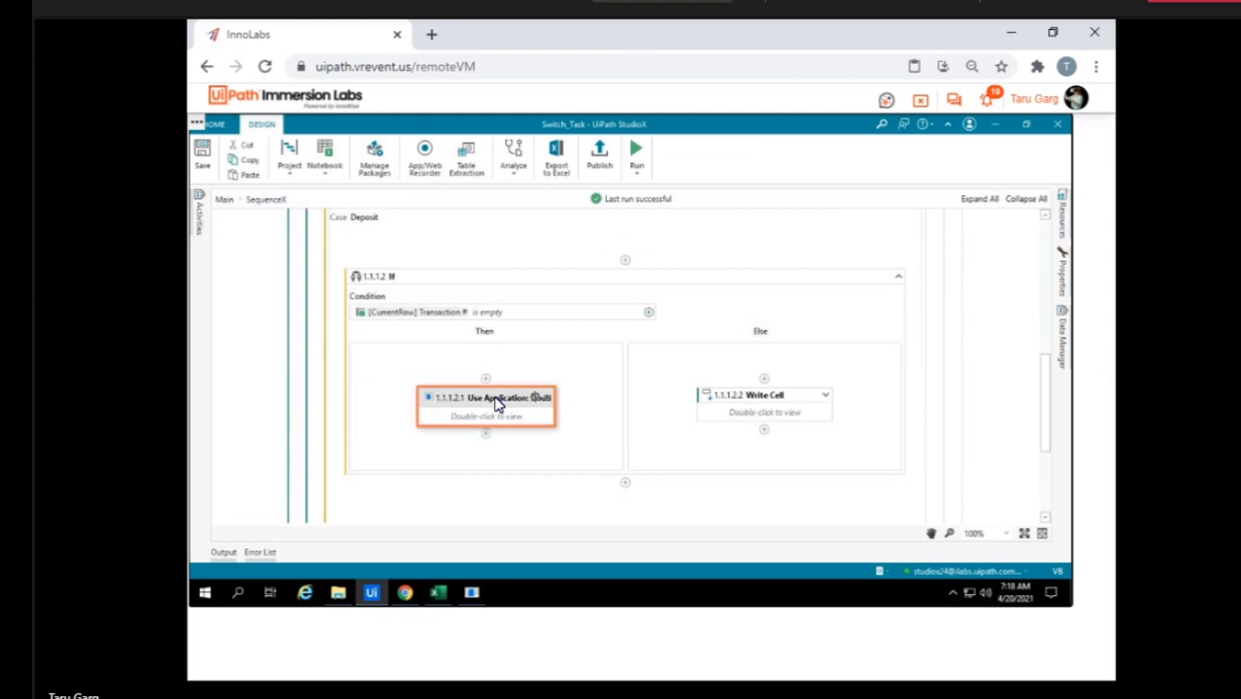
left_click(550, 402)
scroll(549, 404, "down", 3)
scroll(549, 406, "down", 3)
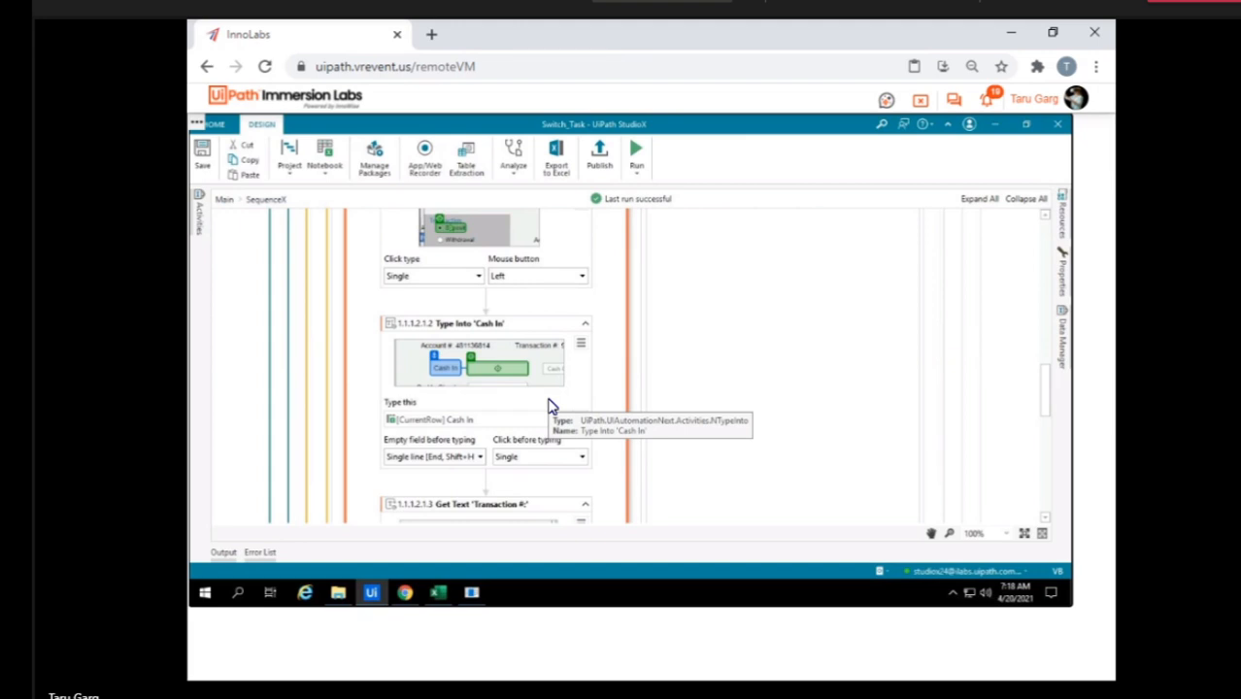
scroll(550, 406, "down", 2)
scroll(550, 406, "down", 2)
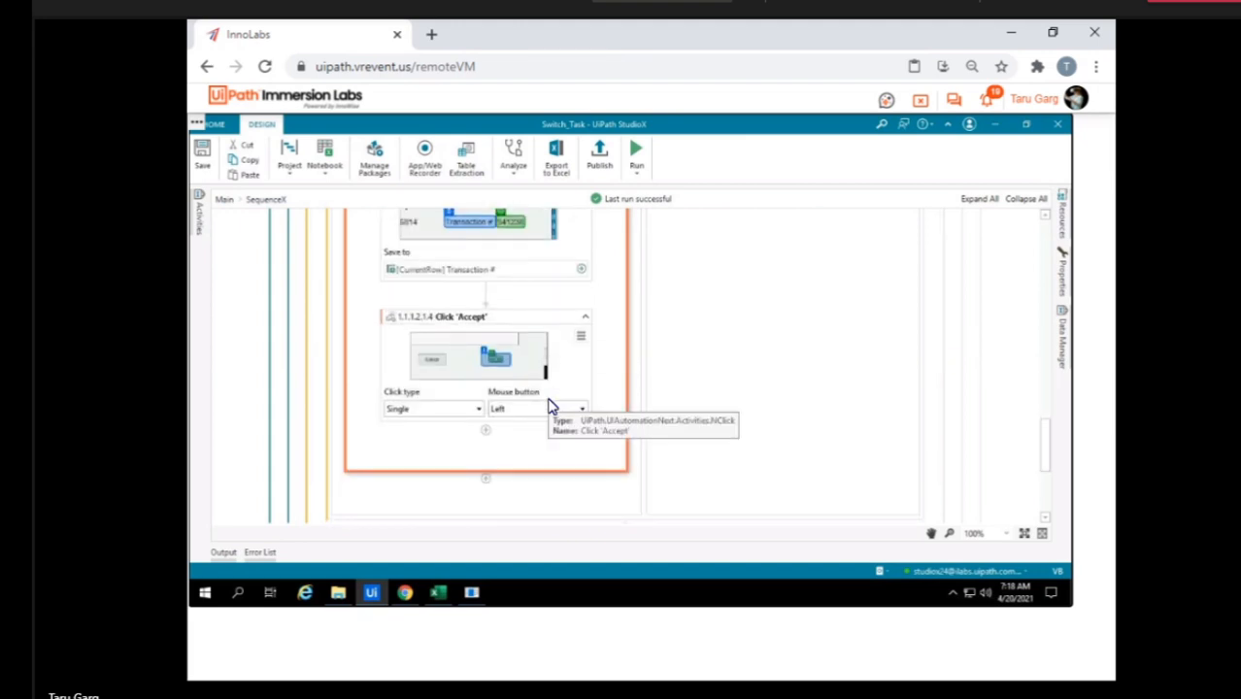
scroll(550, 406, "down", 3)
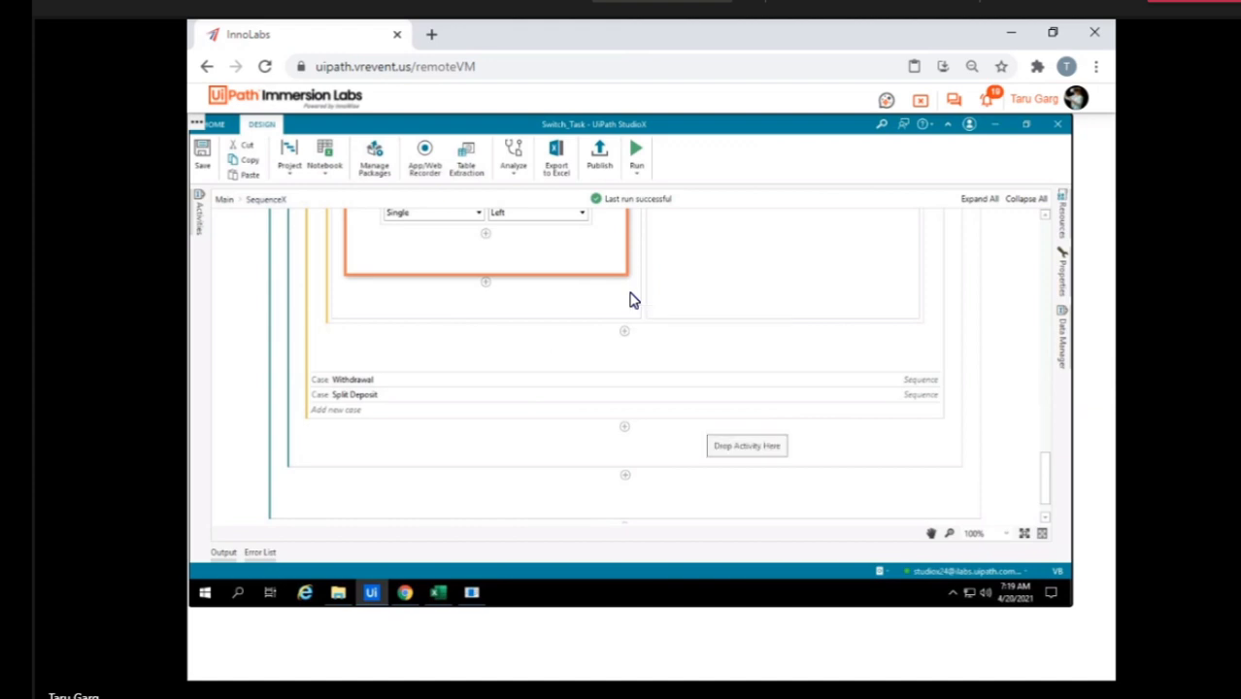
Expand the Withdrawal case, examine its If condition and DoubleUI actions, and briefly check the DoubleUI window before minimising it.
scroll(631, 300, "up", 5)
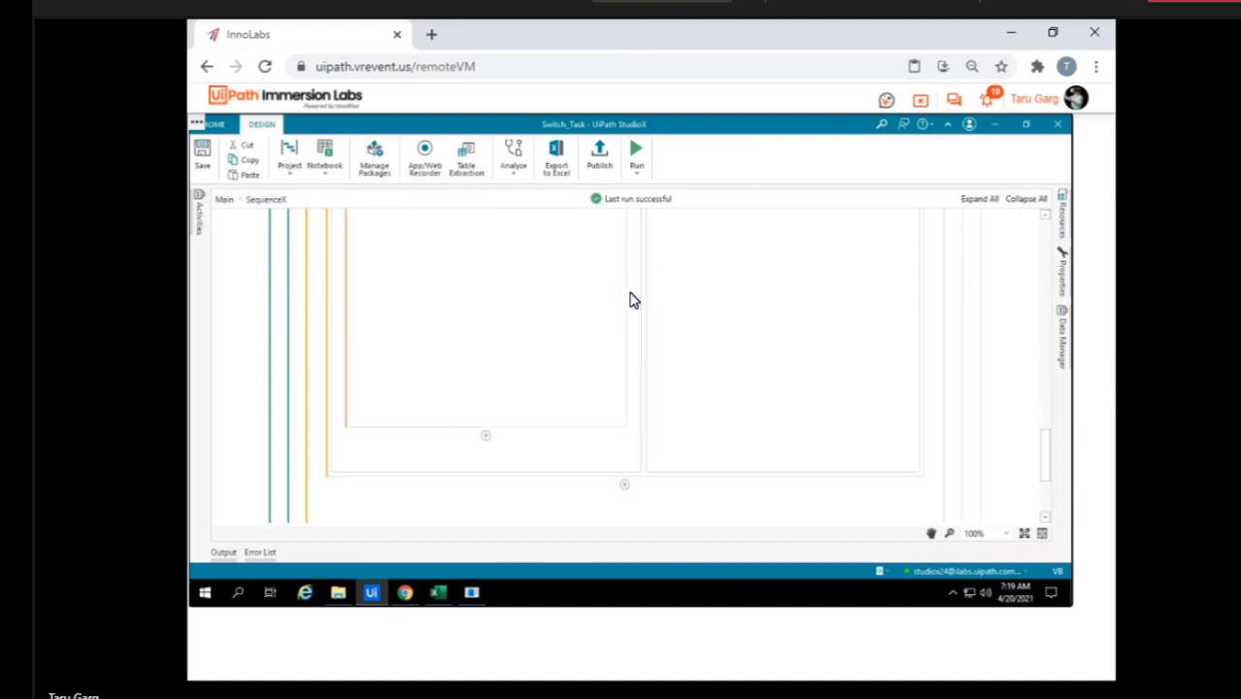
scroll(631, 300, "up", 8)
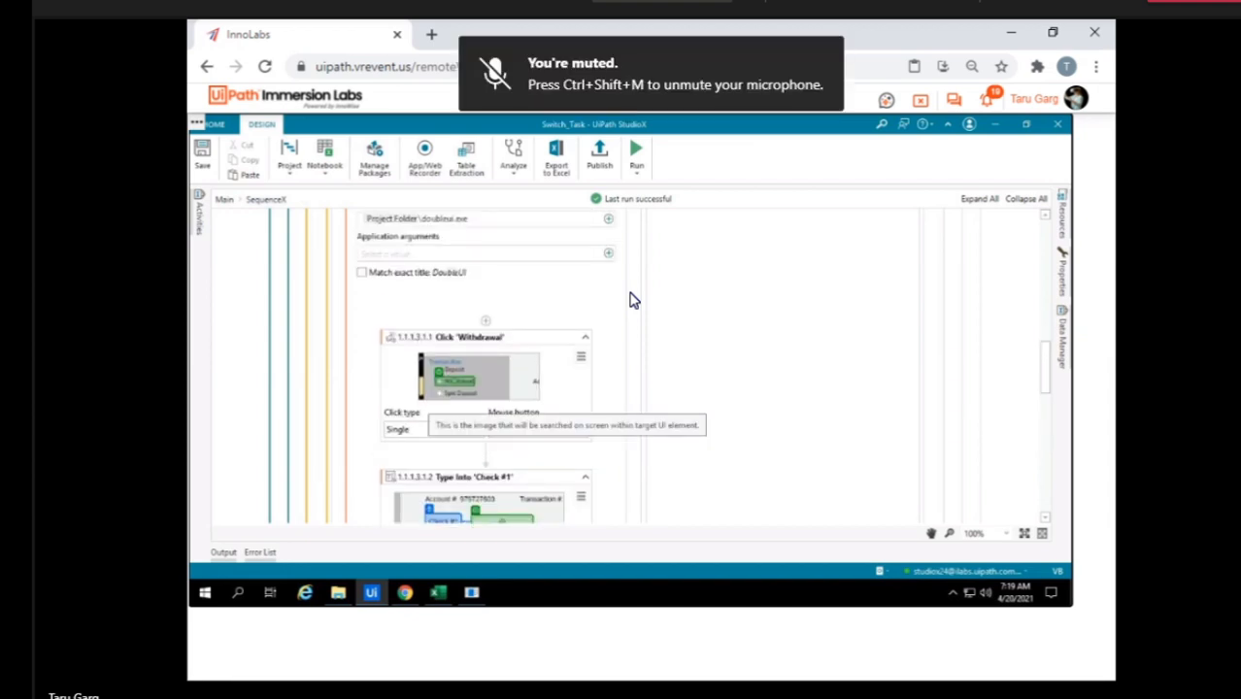
scroll(486, 364, "up", 5)
scroll(453, 377, "up", 3)
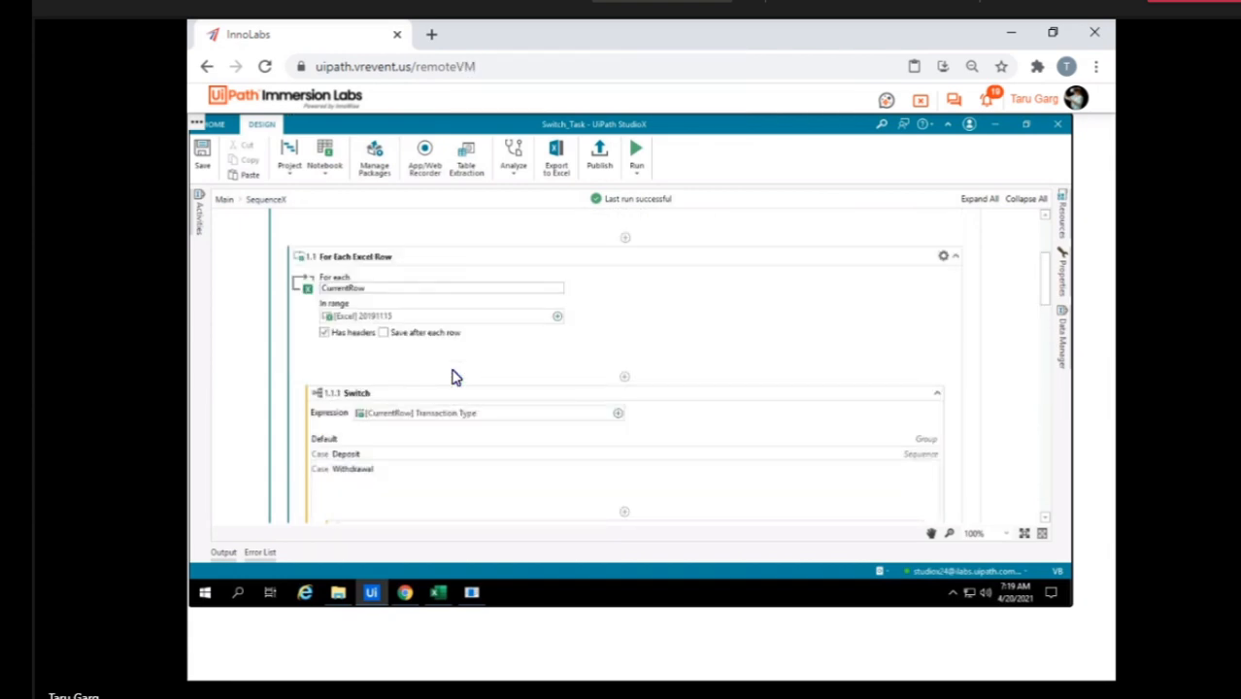
scroll(452, 377, "down", 3)
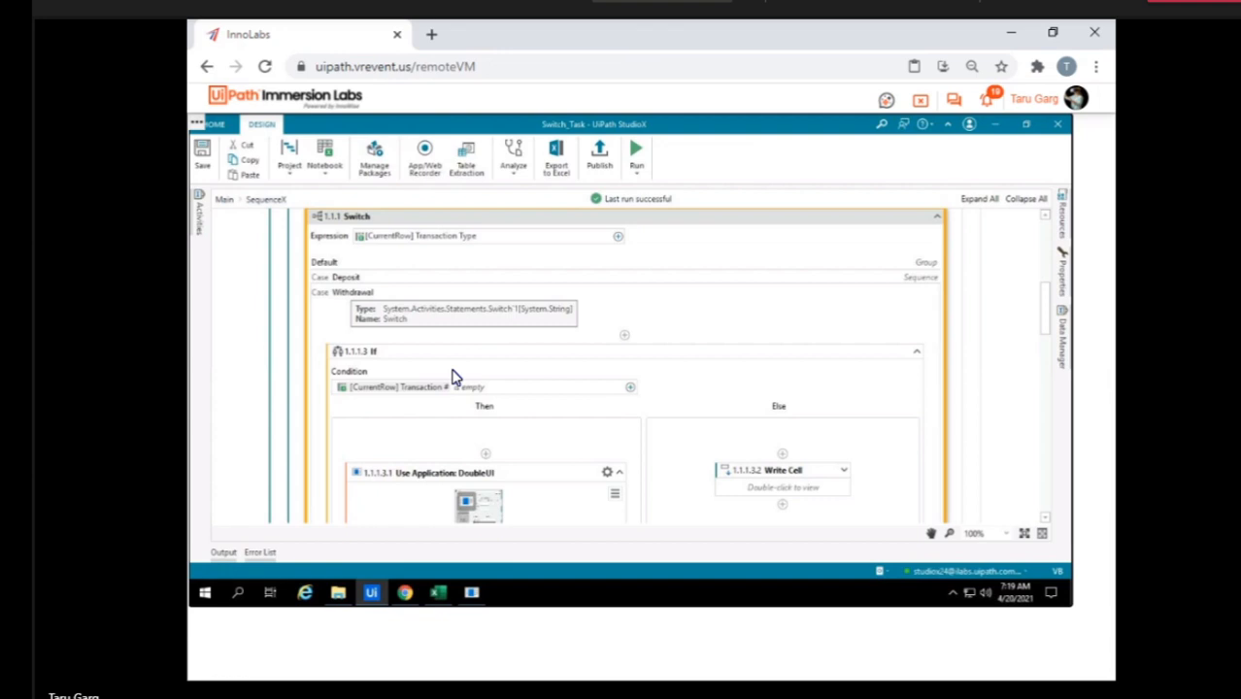
scroll(455, 377, "down", 10)
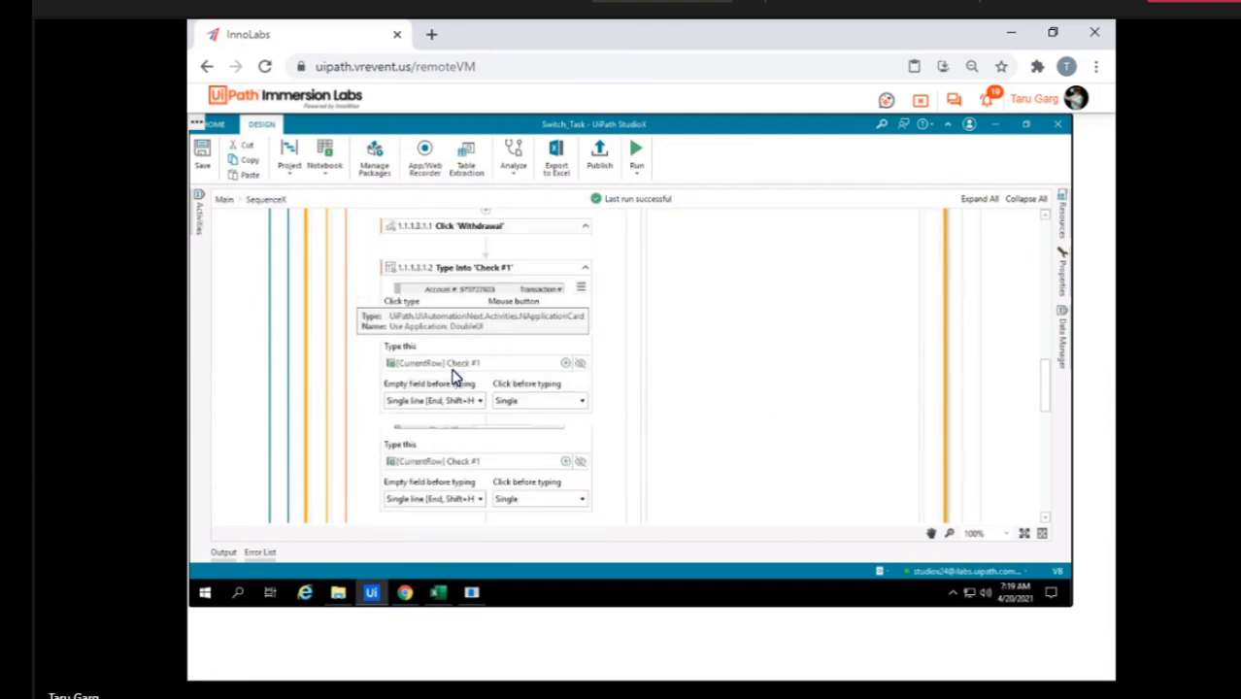
scroll(455, 377, "down", 3)
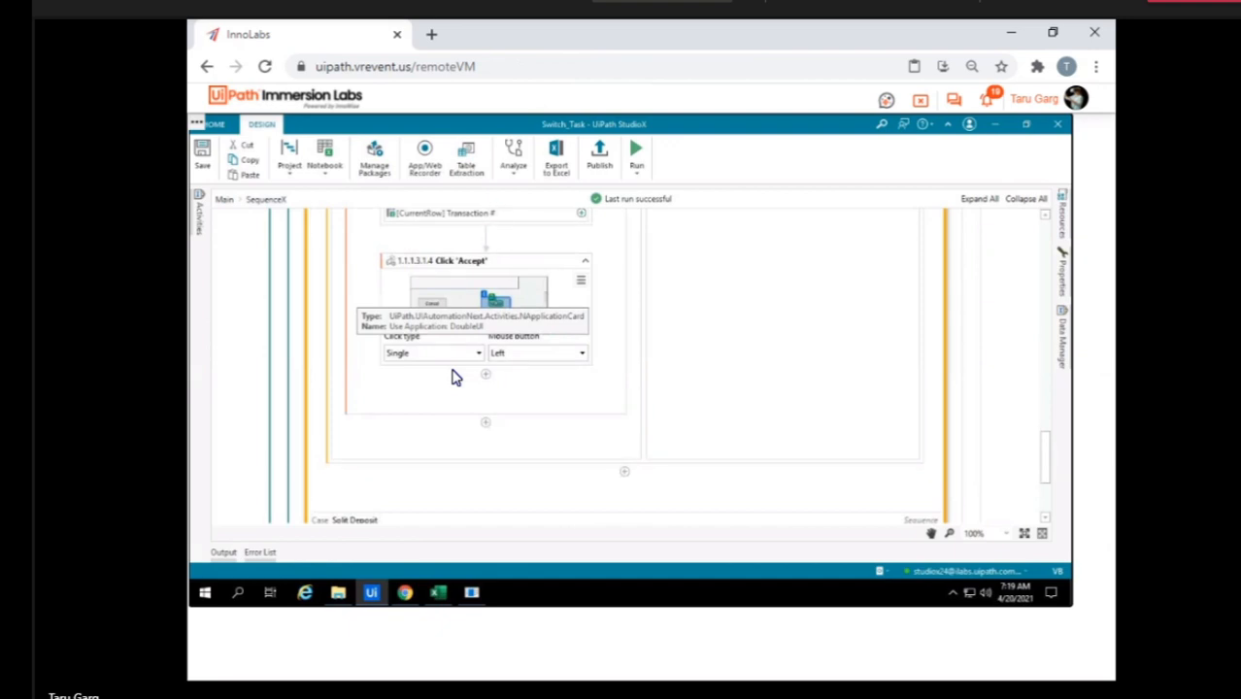
left_click(473, 592)
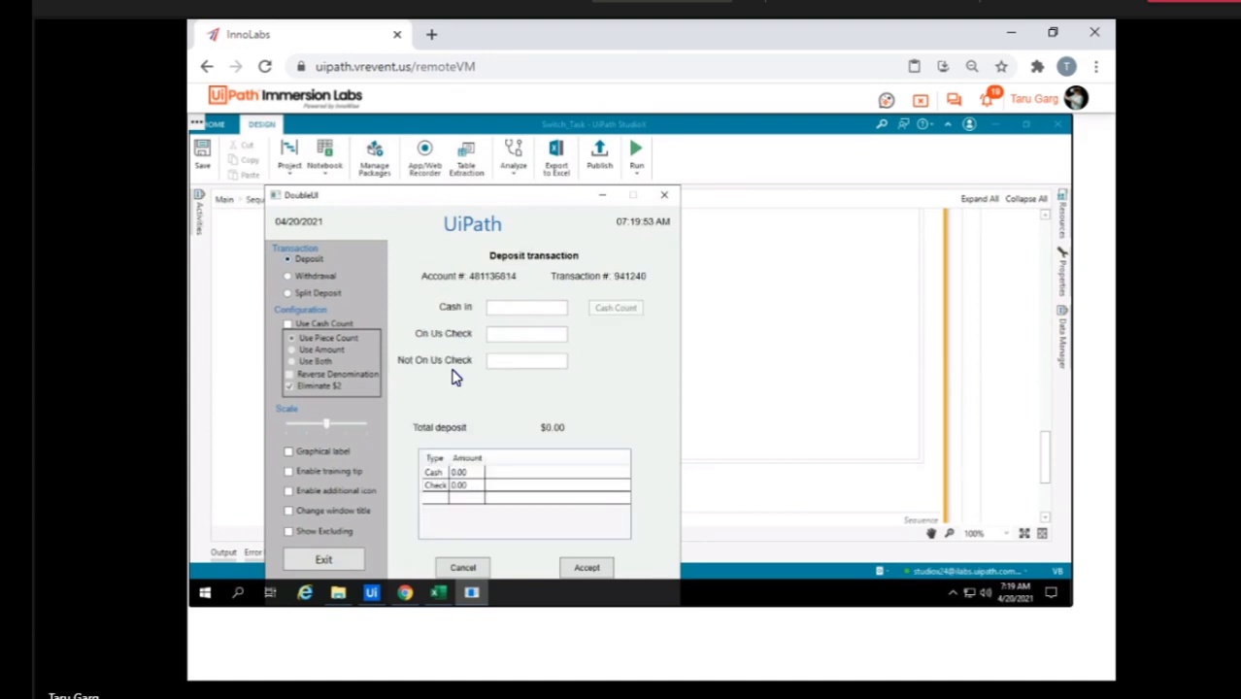
left_click(602, 195)
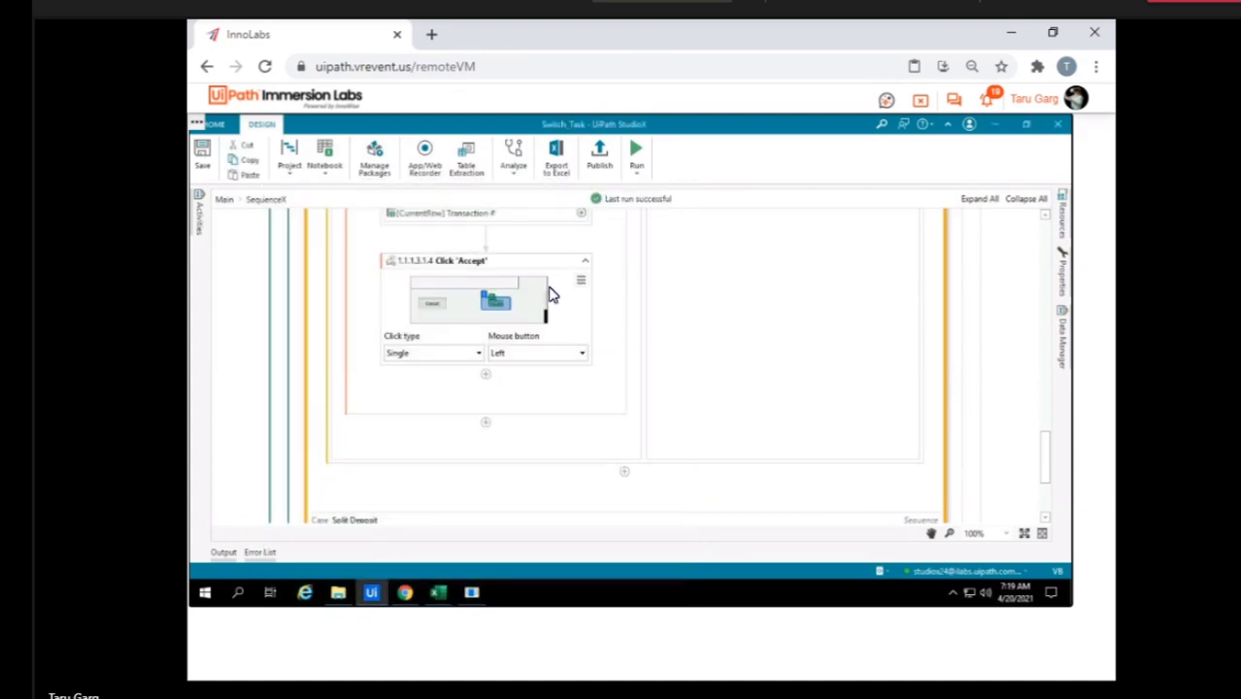
Reopen the Deposit case of the Switch and review its If condition and Click 'Deposit' action.
scroll(550, 294, "up", 15)
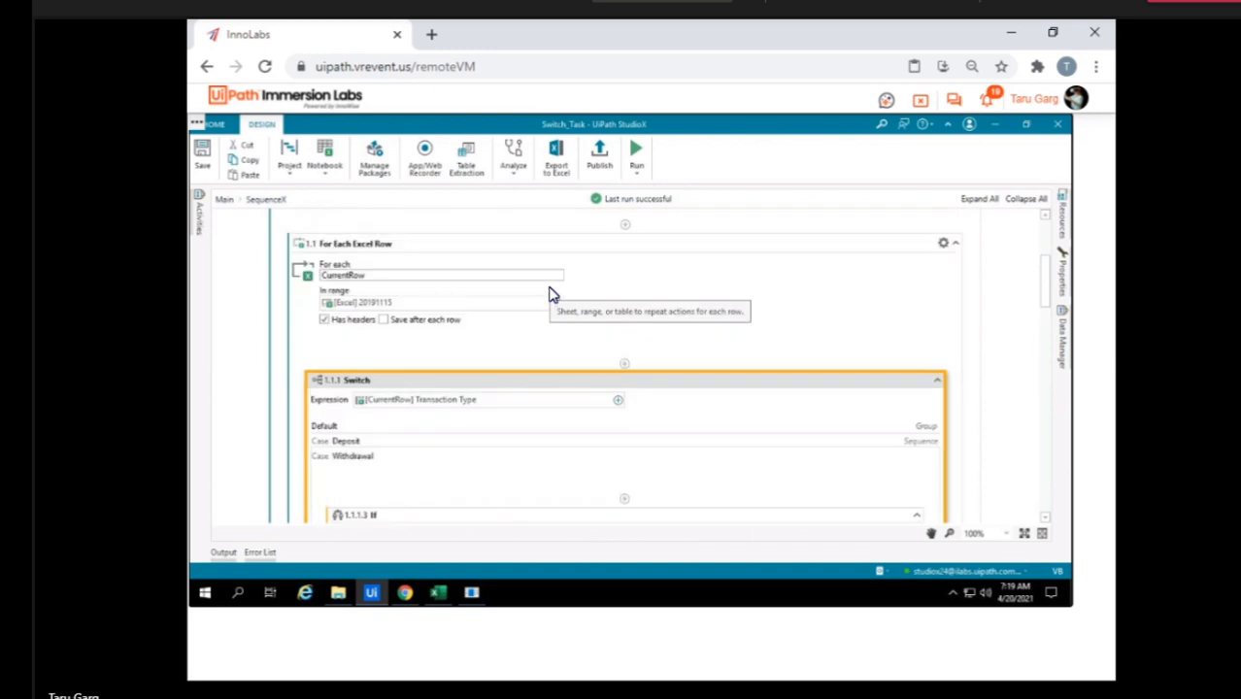
scroll(550, 293, "down", 5)
scroll(549, 291, "up", 1)
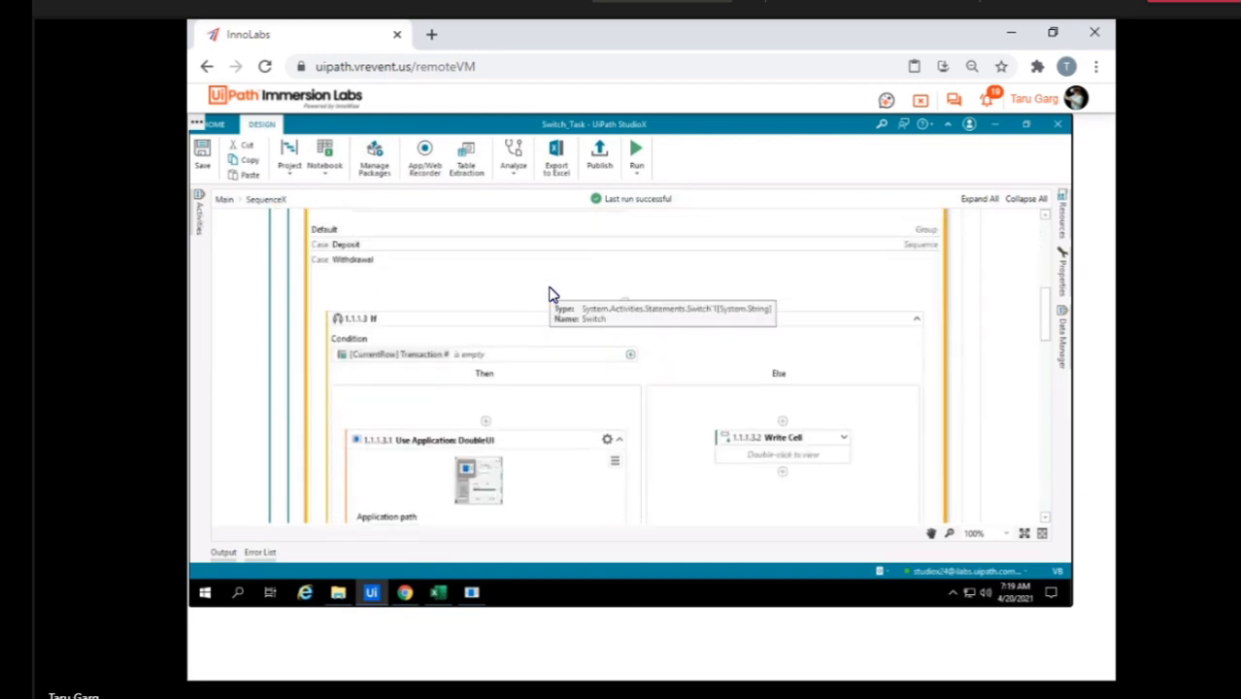
scroll(490, 296, "up", 1)
left_click(349, 310)
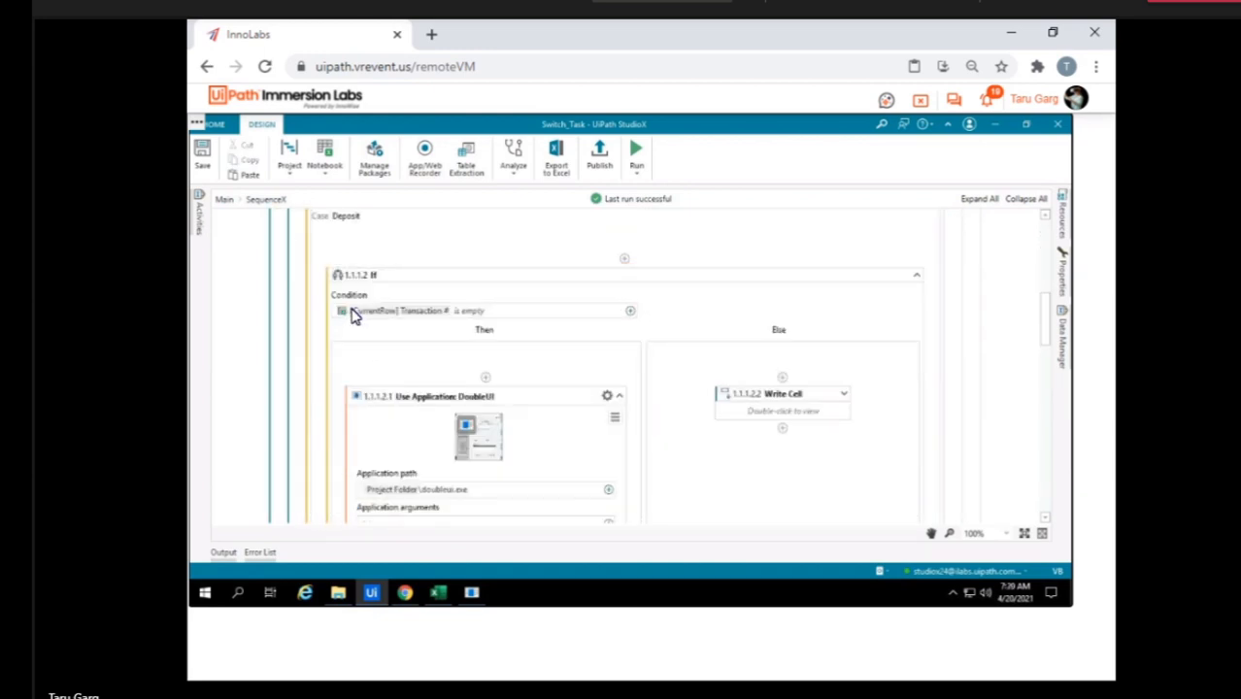
scroll(517, 452, "down", 3)
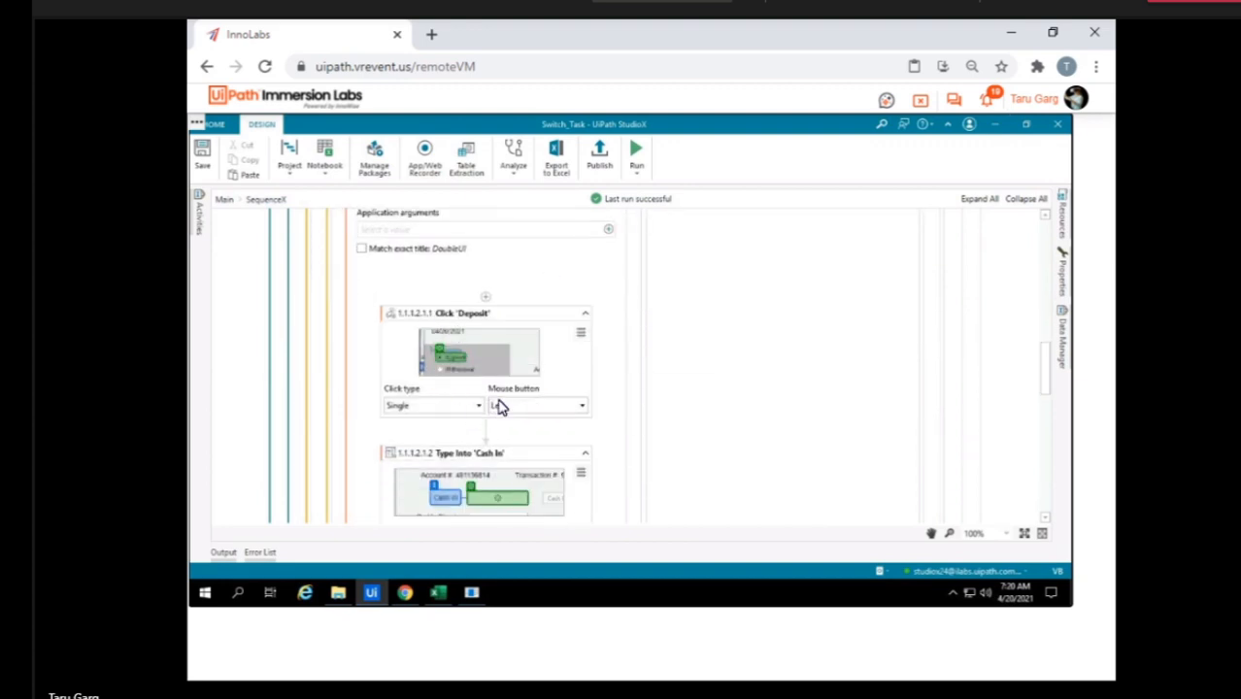
left_click(505, 320)
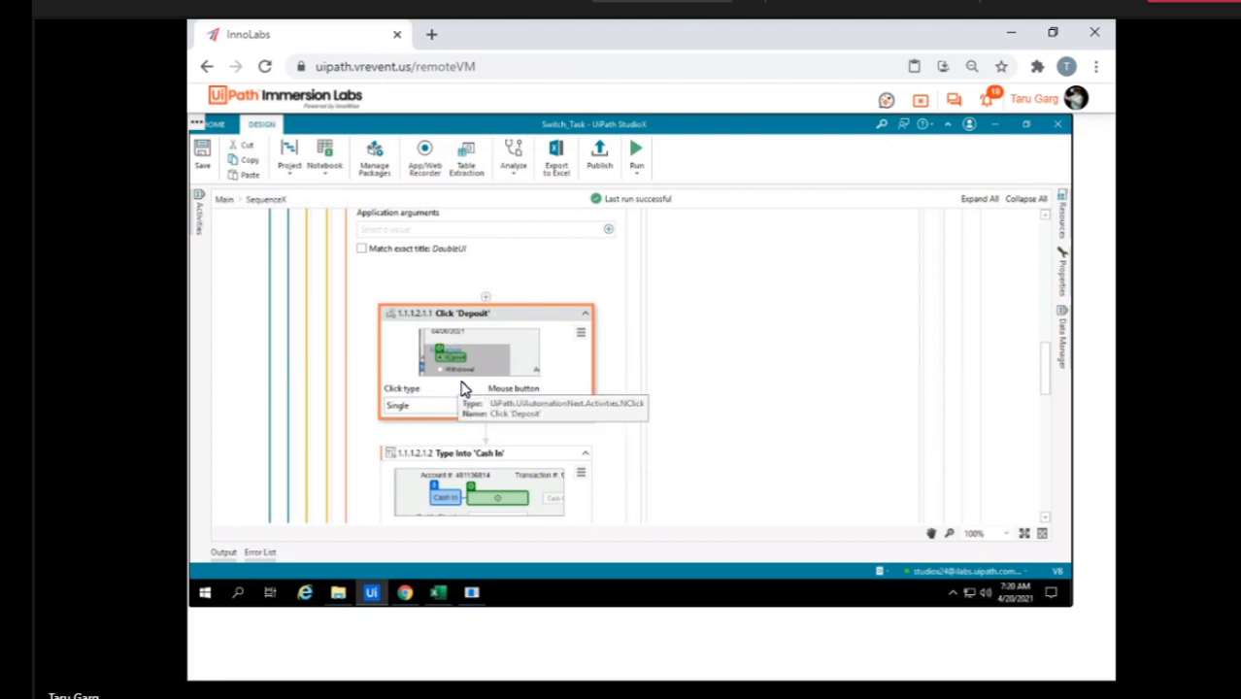
scroll(464, 394, "down", 15)
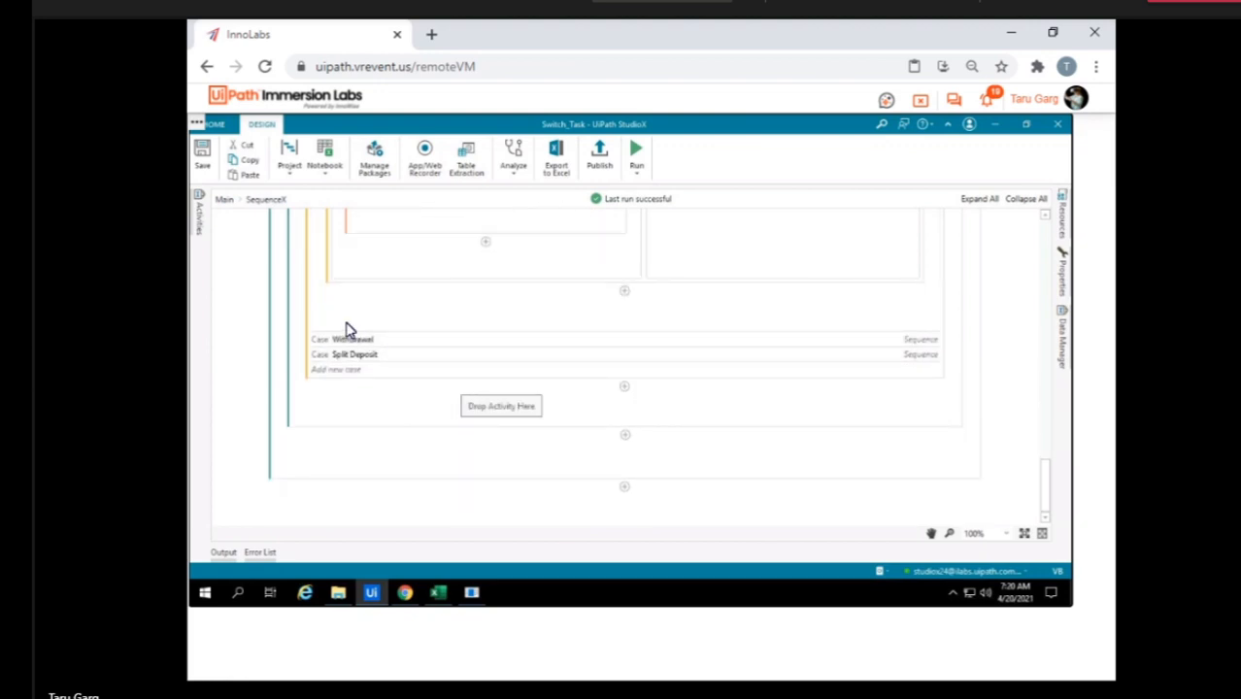
Reopen the Withdrawal case and compare its Click 'Withdrawal' and Type Into 'Check #1' actions with the Deposit case.
scroll(353, 335, "up", 3)
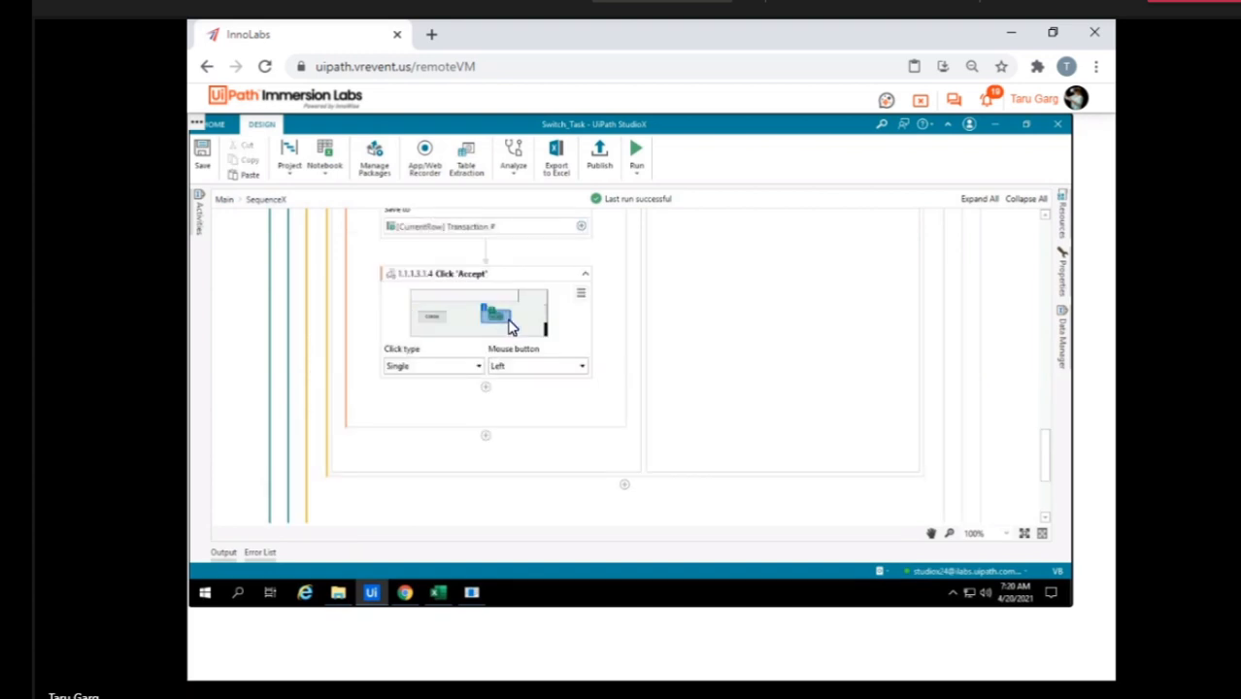
scroll(507, 327, "up", 6)
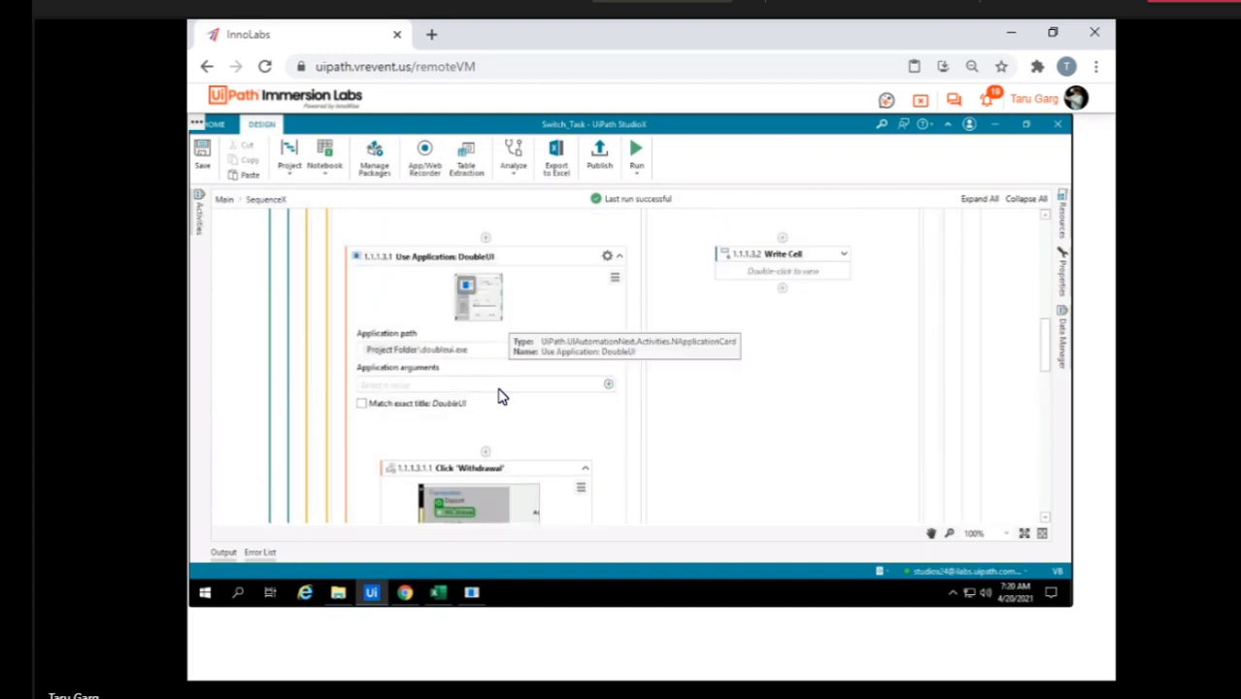
scroll(507, 498, "down", 3)
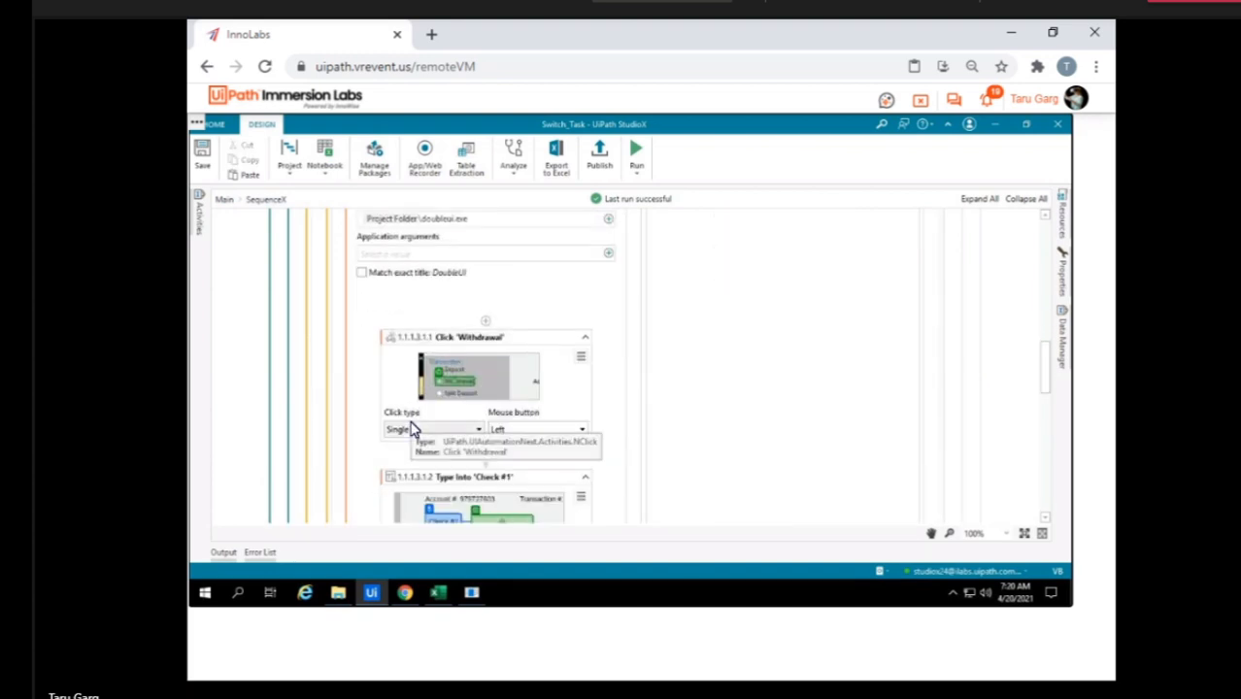
scroll(411, 429, "down", 10)
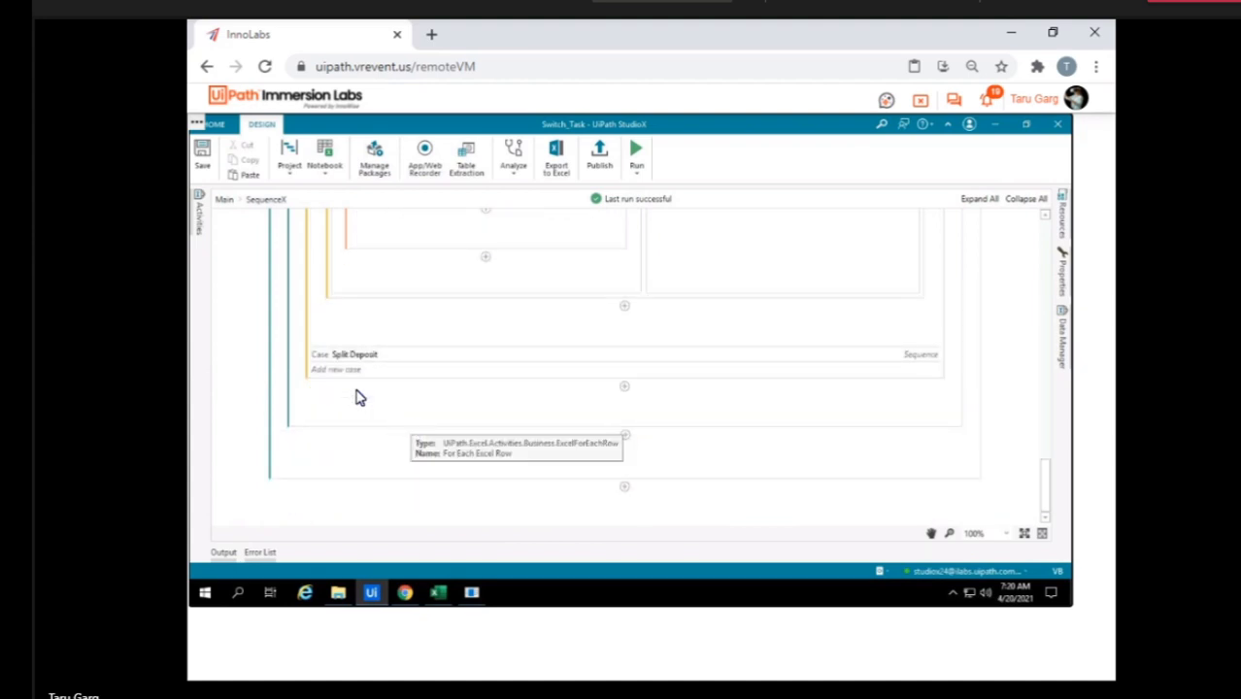
Expand the Split Deposit case and examine its If activity with the Then and Else branches.
scroll(347, 361, "up", 5)
scroll(492, 323, "up", 4)
scroll(491, 322, "up", 6)
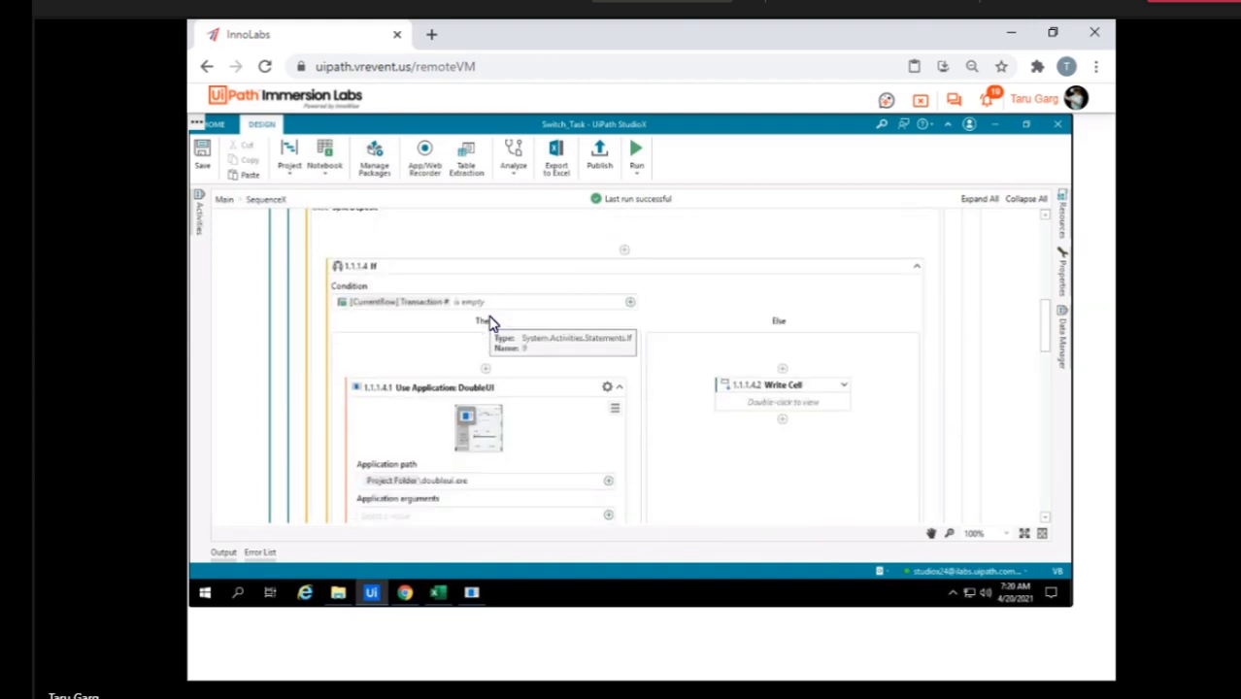
Review the Split Deposit case's DoubleUI actions and bring up the transaction table in the Decisions workbook in Excel.
scroll(492, 322, "down", 6)
scroll(493, 324, "up", 1)
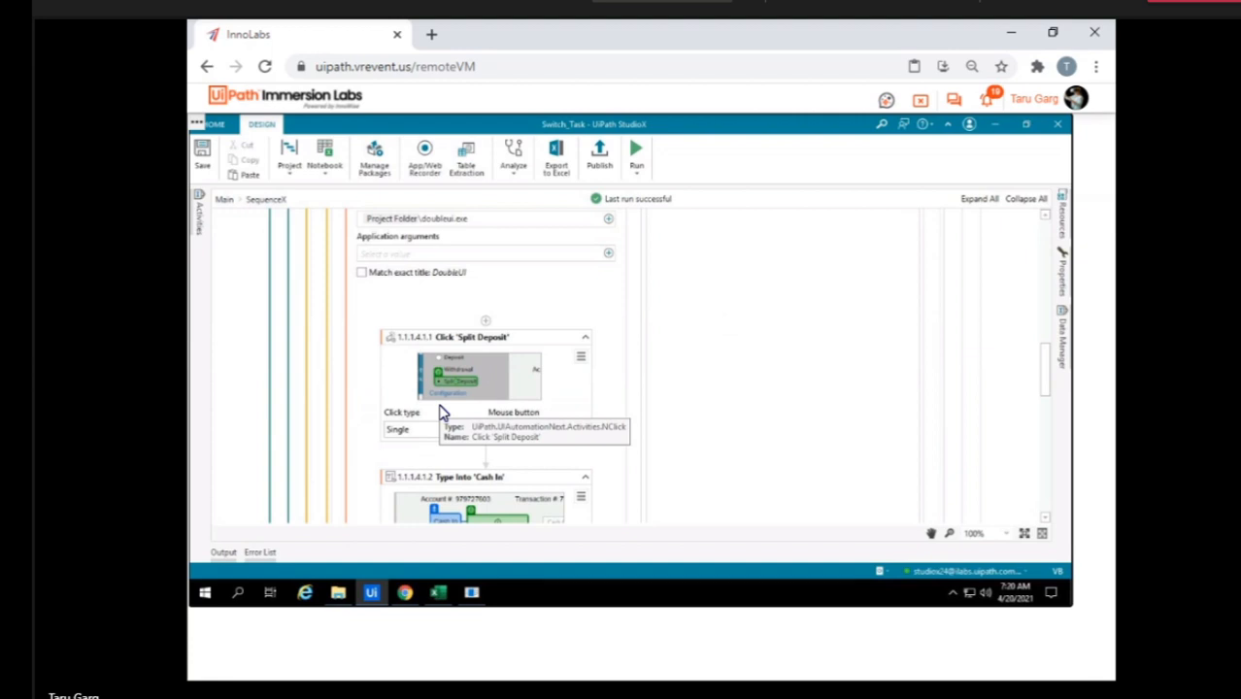
left_click(439, 595)
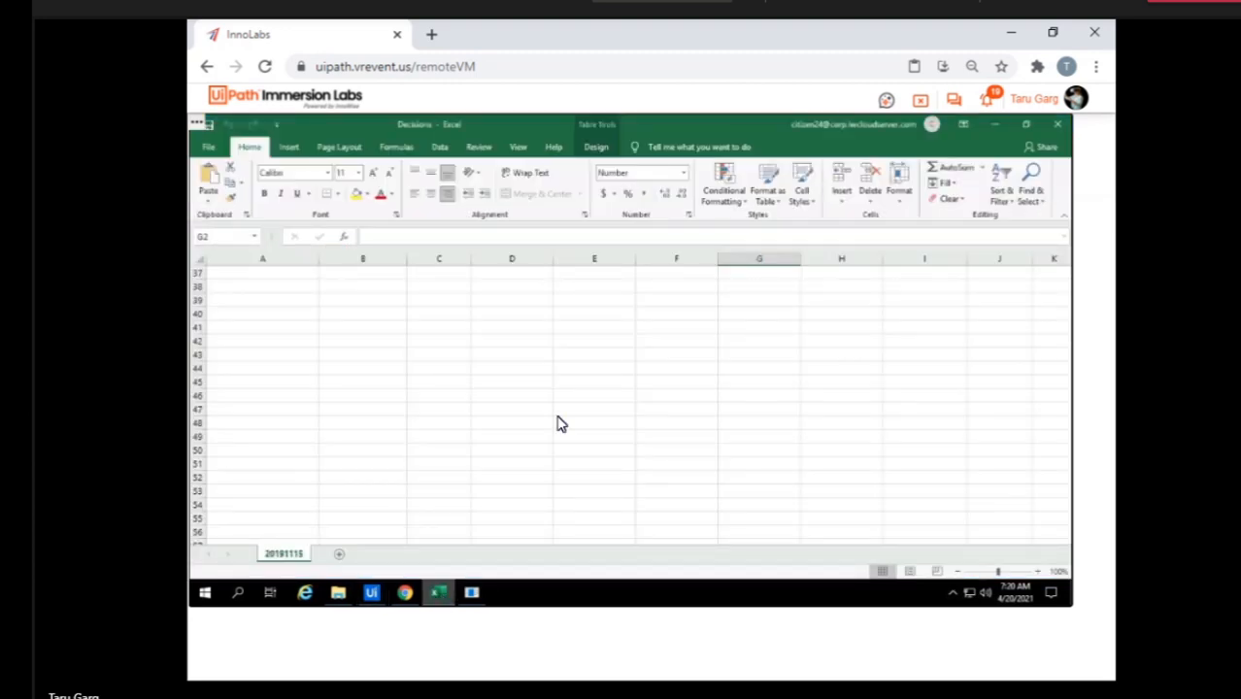
scroll(326, 401, "up", 4)
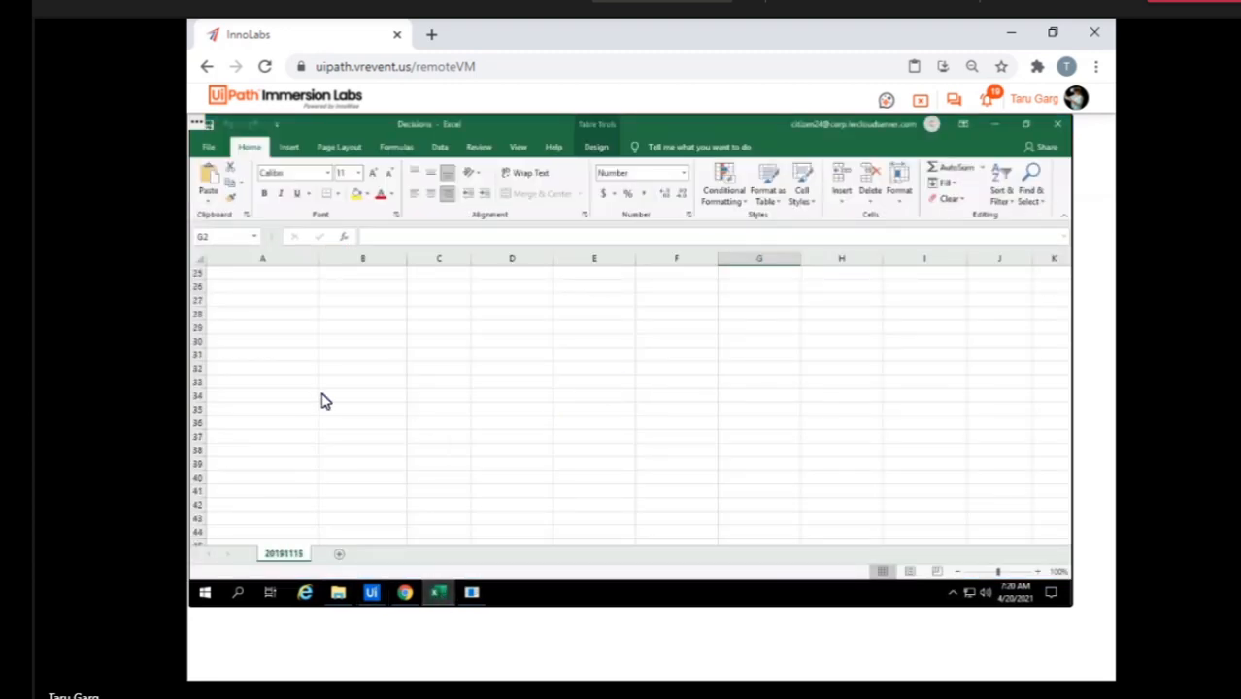
scroll(326, 401, "up", 8)
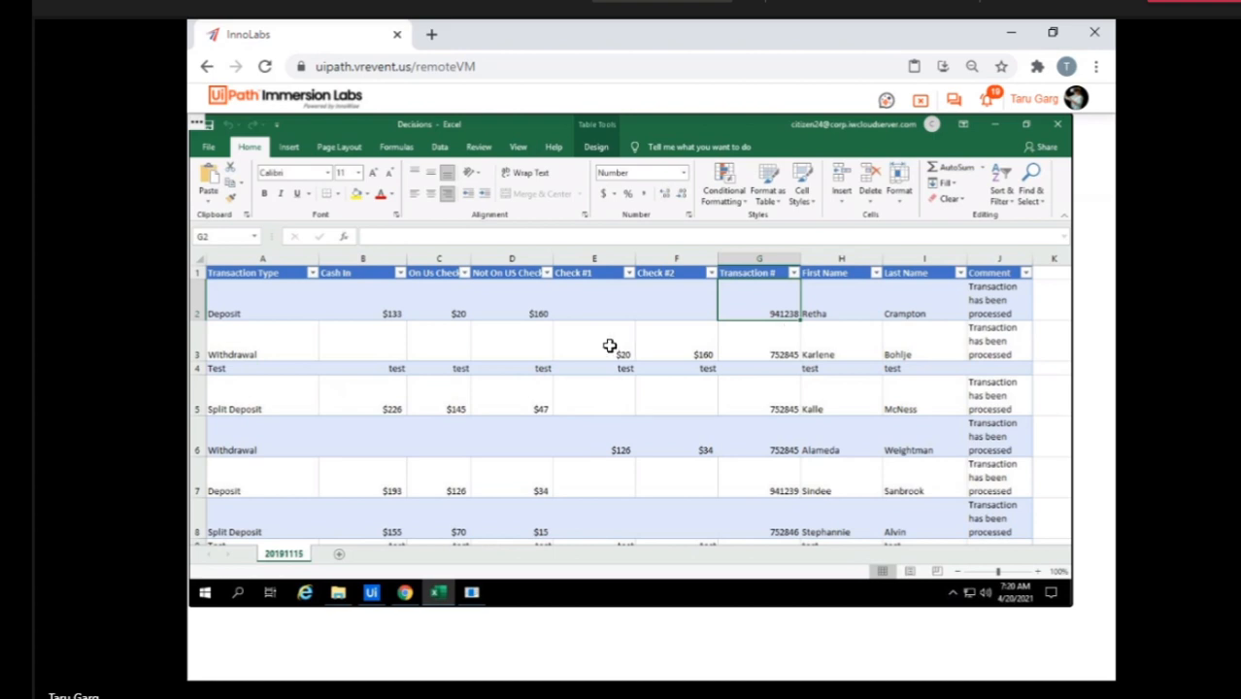
Clear the Comment column of the transaction table in cells J2 to J10.
left_click(981, 297)
key("shift+Down")
key("shift+Down")
key("shift+Down")
key("shift+Down")
key("shift+Down")
key("shift+Down")
key("shift+Down")
key("shift+Down")
key("shift+Down")
key("shift+Down")
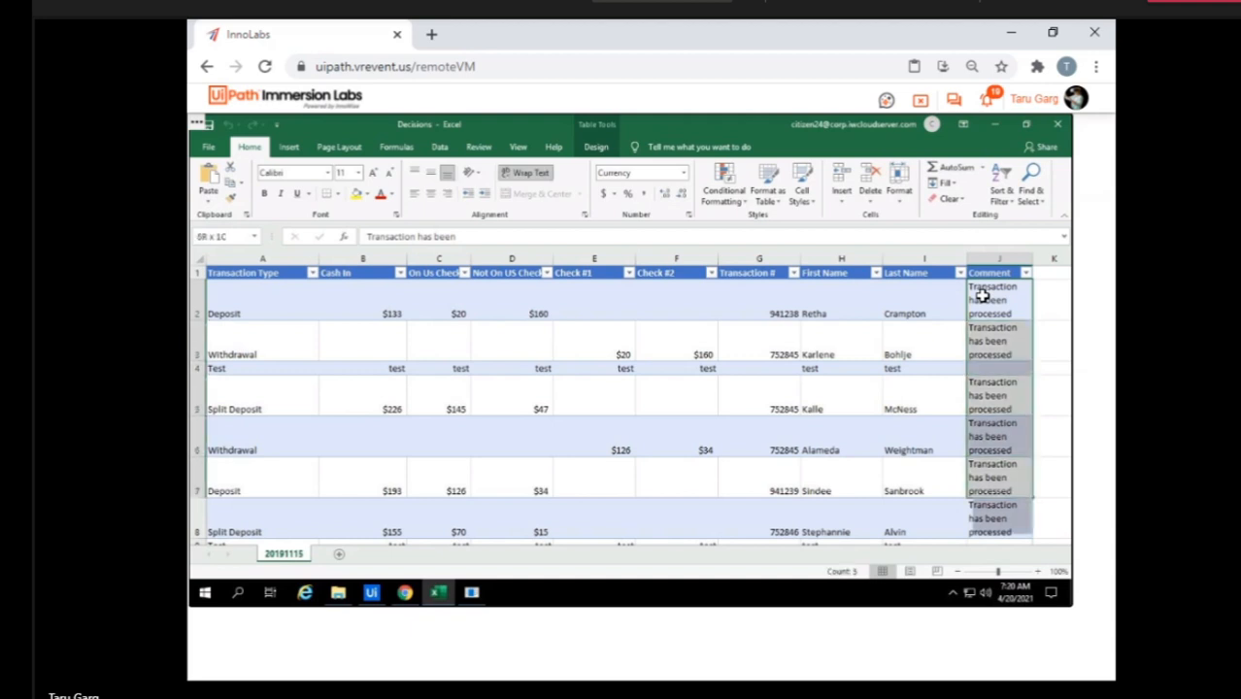
key("shift+Up")
key("shift+Up")
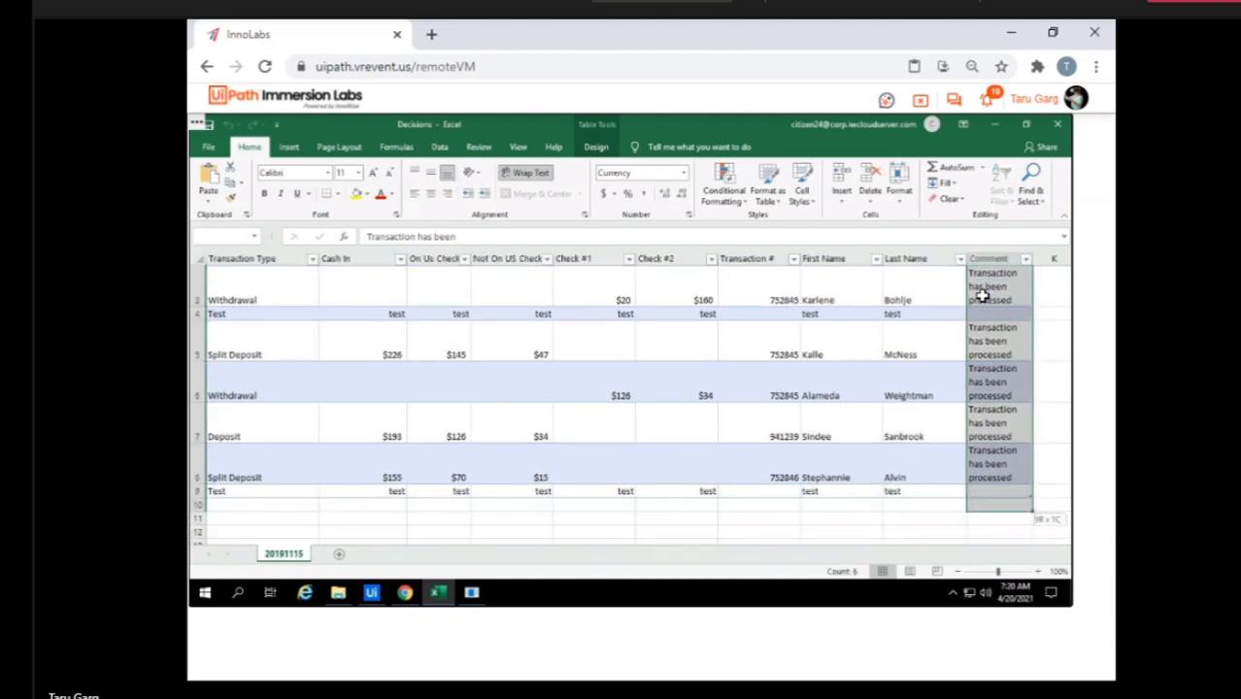
key("Delete")
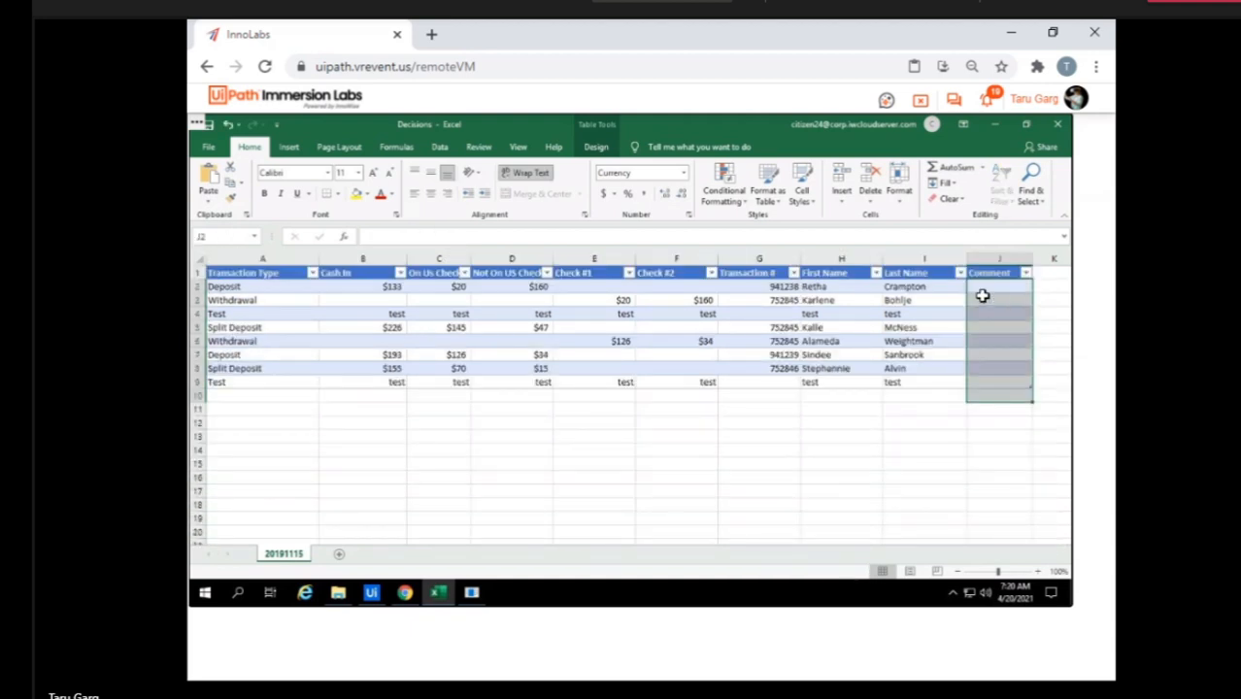
Clear the Transaction # values in rows 2 to 4 and 6 to 8, leaving row 5 filled.
left_click(778, 289)
key("shift+Down")
key("shift+Down")
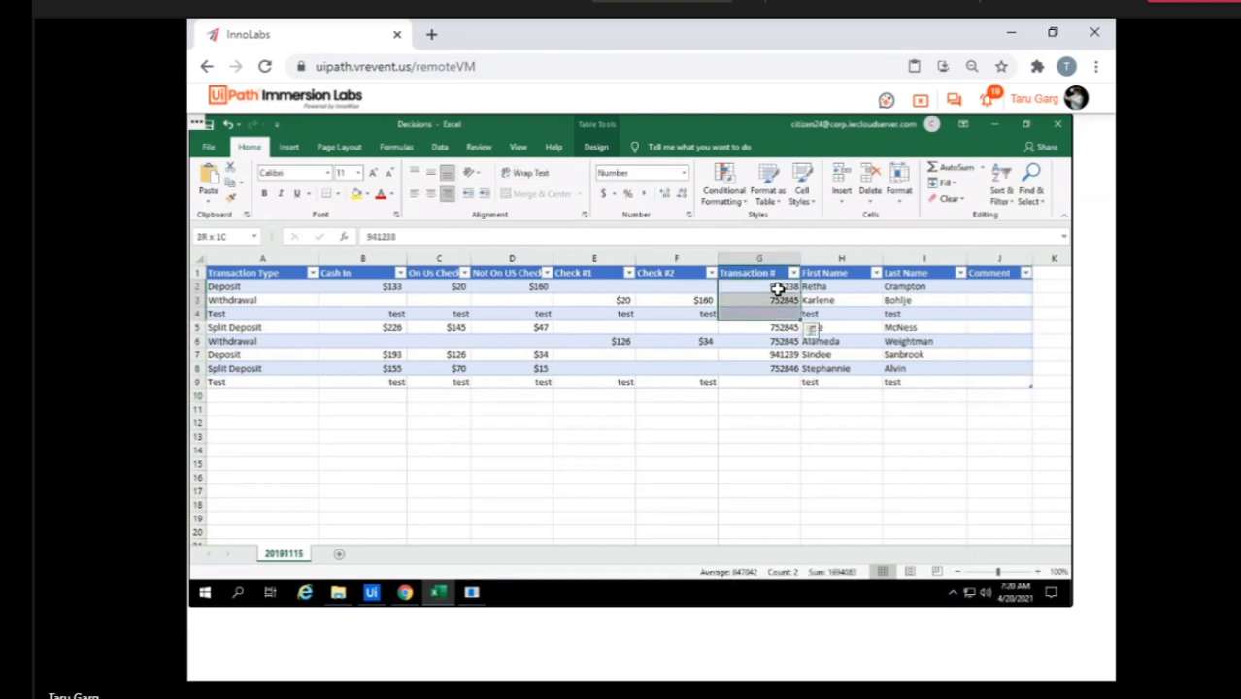
key("Delete")
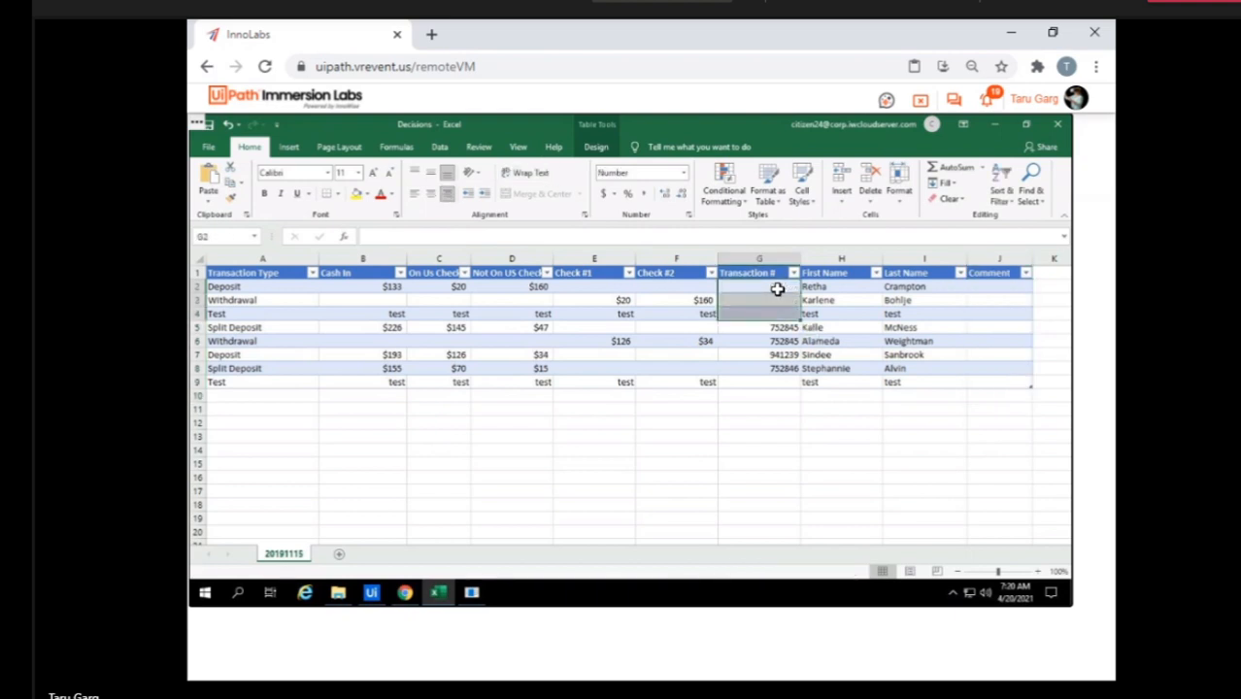
key("Down")
key("Down")
key("Down")
key("Down")
key("shift+Down")
key("shift+Down")
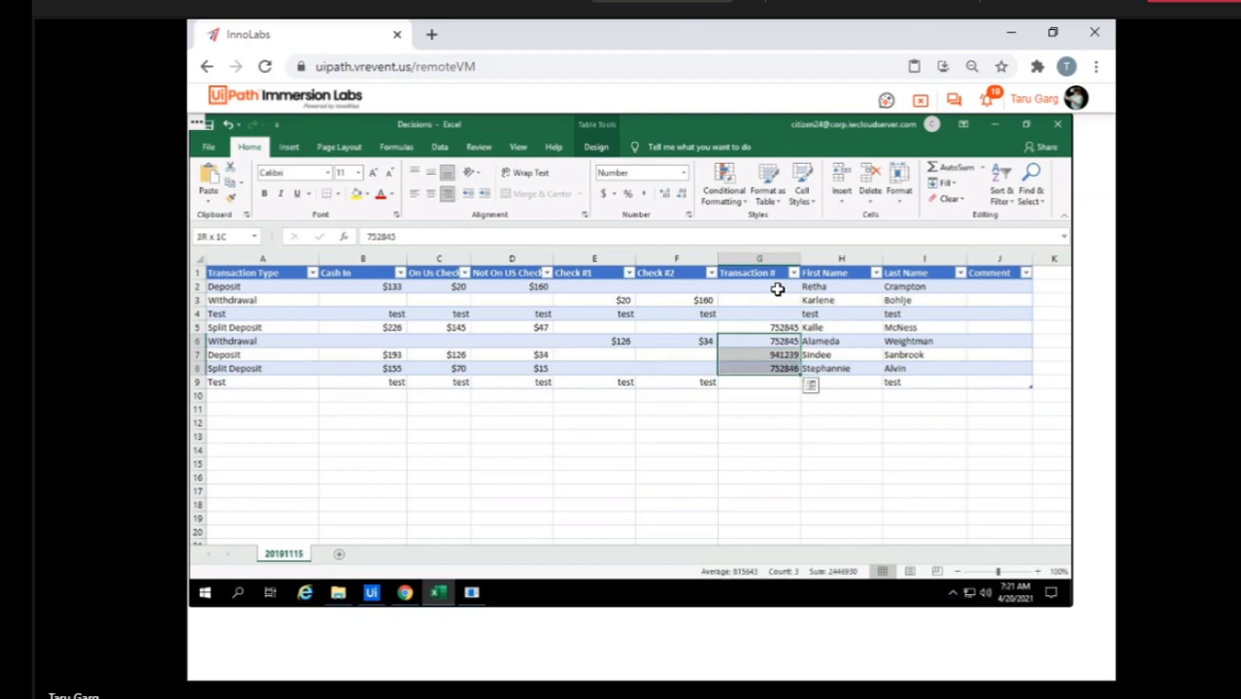
key("Delete")
left_click(777, 428)
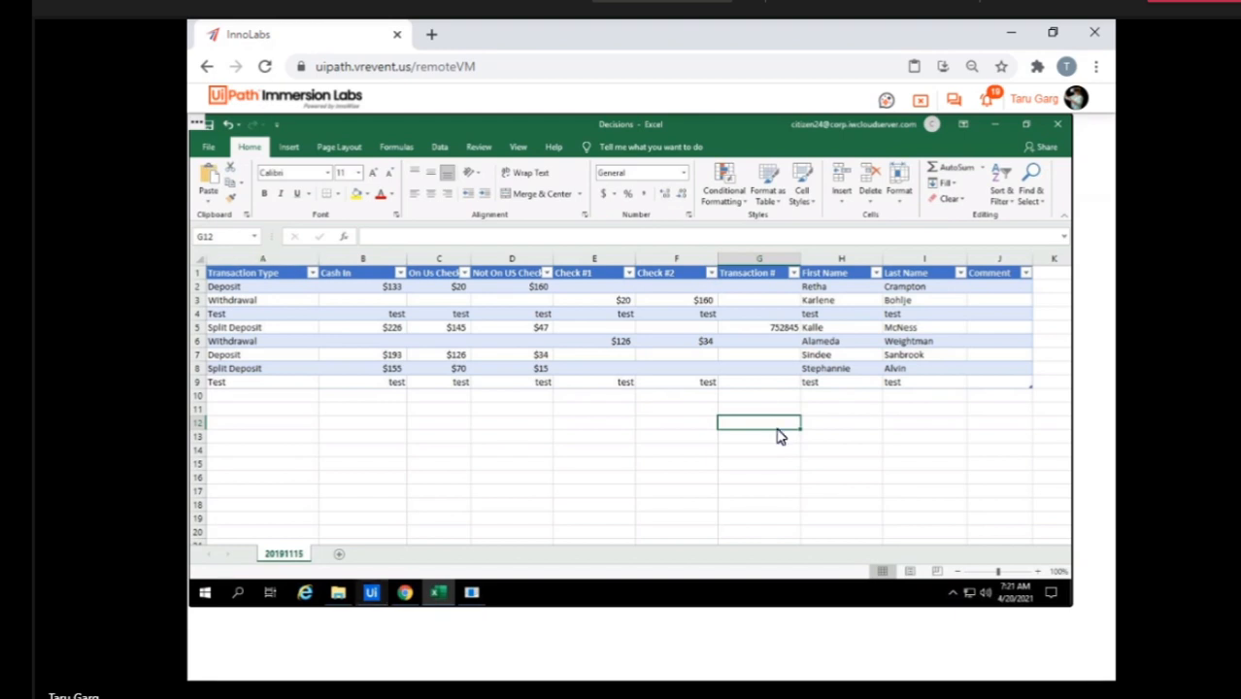
Switch back to StudioX and run the Switch_Task project.
left_click(372, 592)
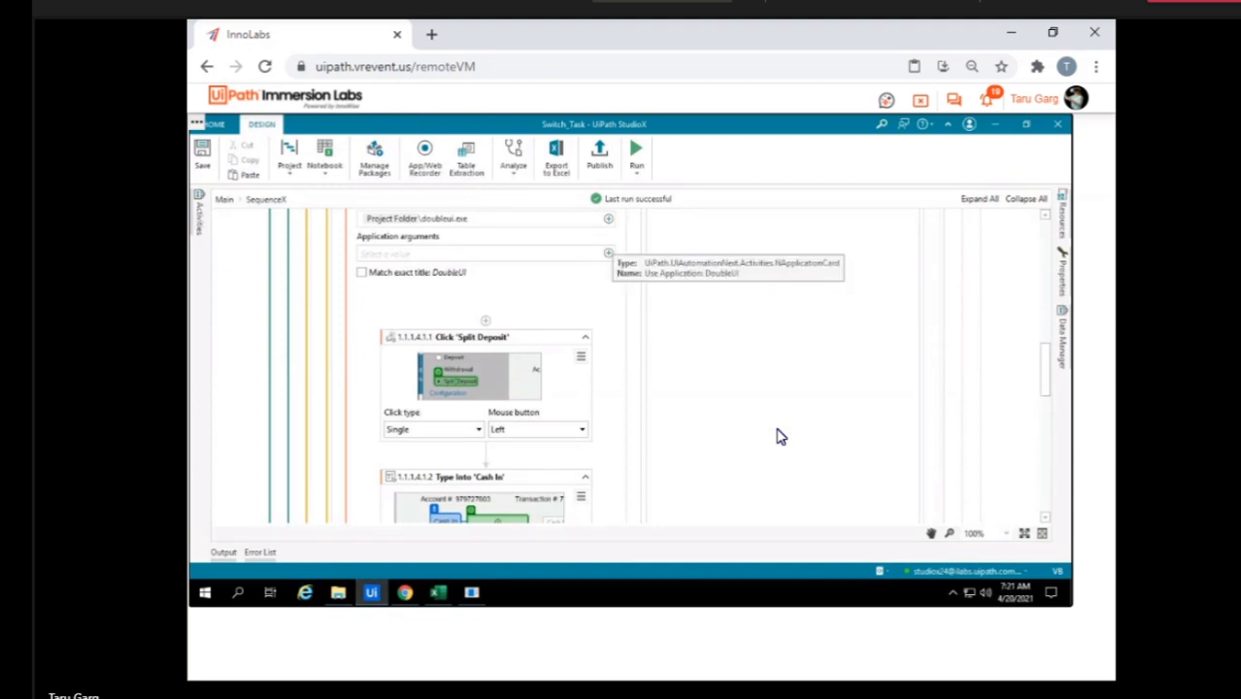
left_click(636, 151)
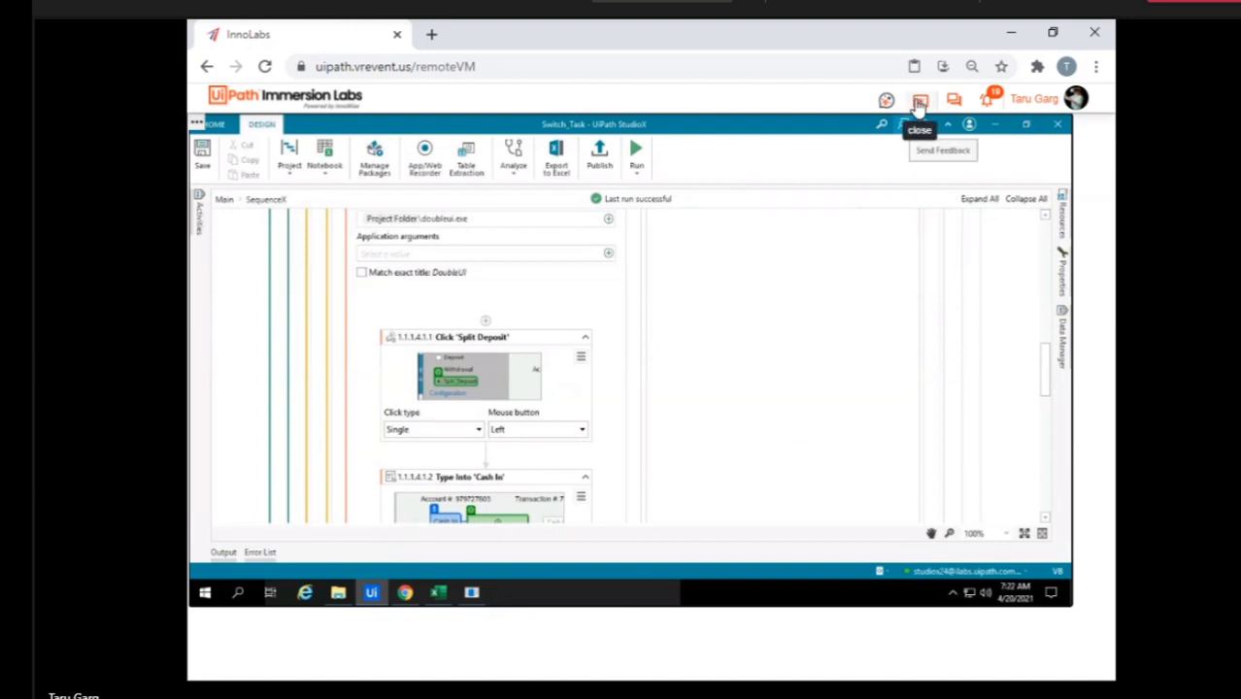
Close the current lab VM and access the Studio X Experience VM assigned to Citizen22 with full control.
left_click(920, 102)
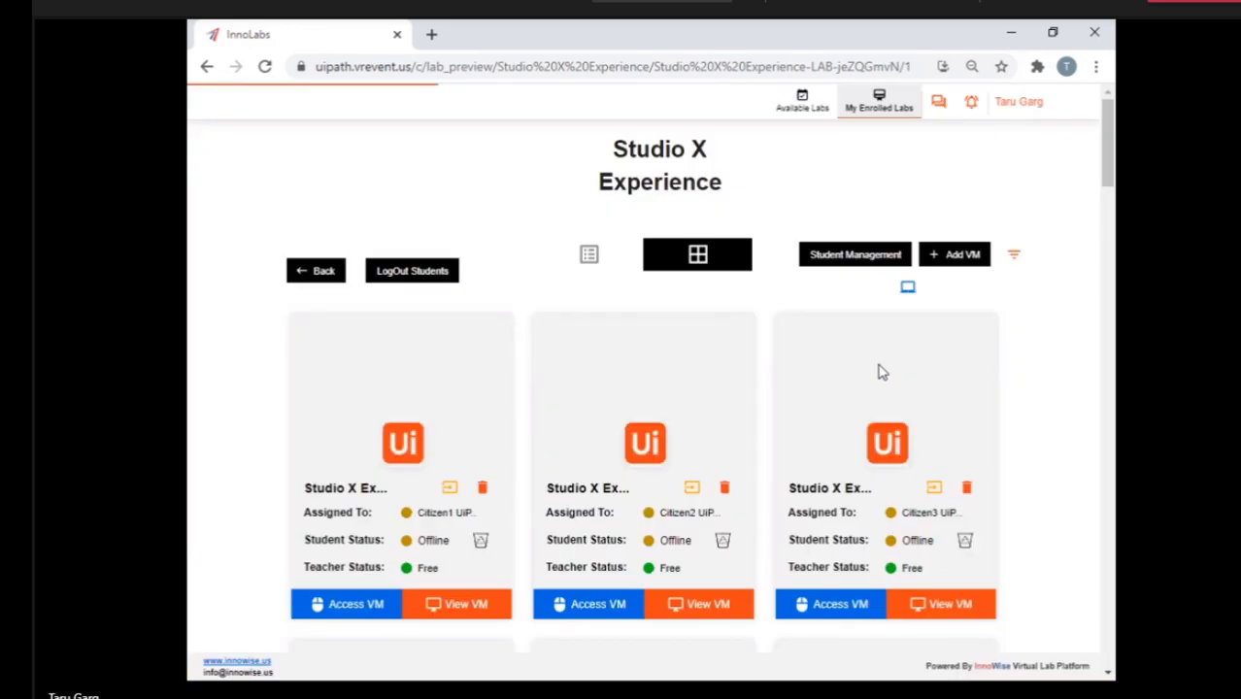
scroll(818, 555, "down", 4)
scroll(818, 555, "down", 14)
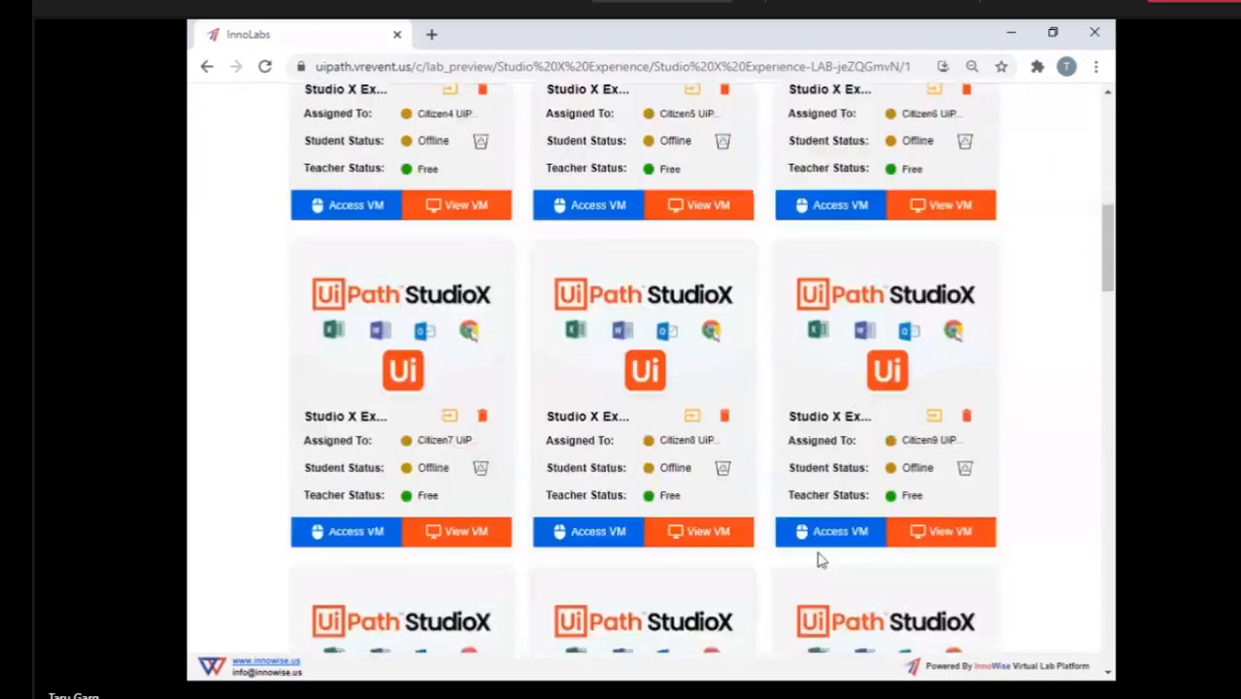
scroll(818, 559, "down", 9)
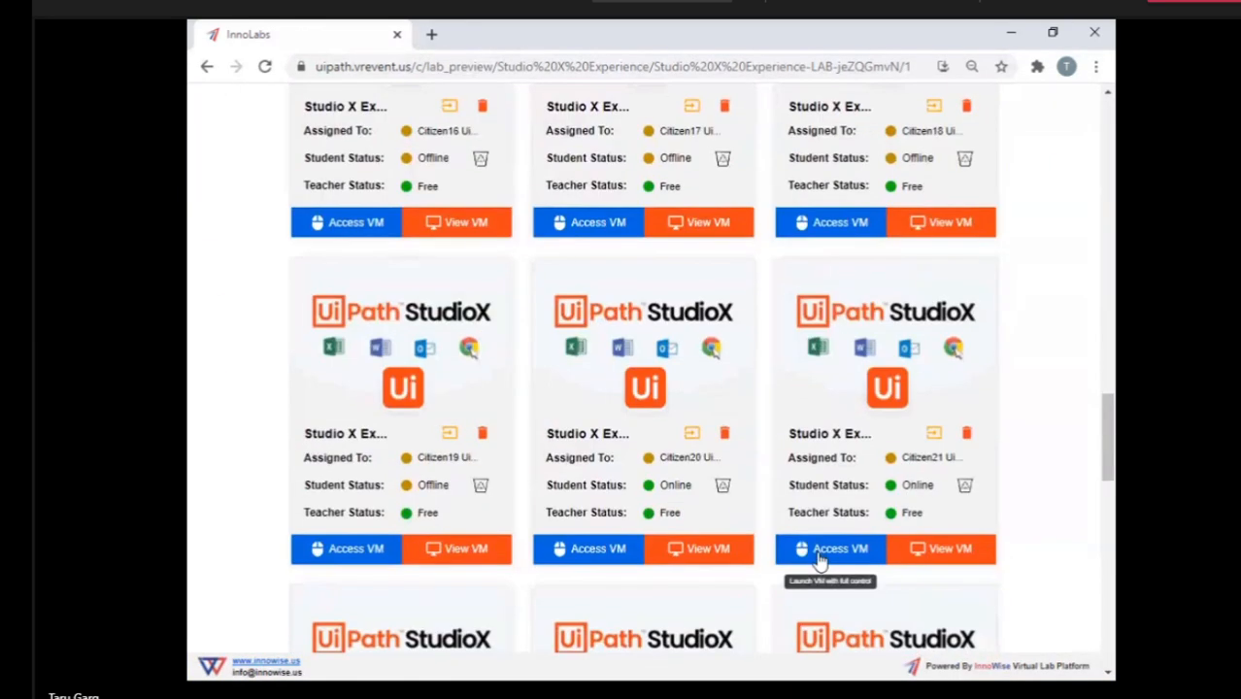
scroll(819, 557, "down", 1)
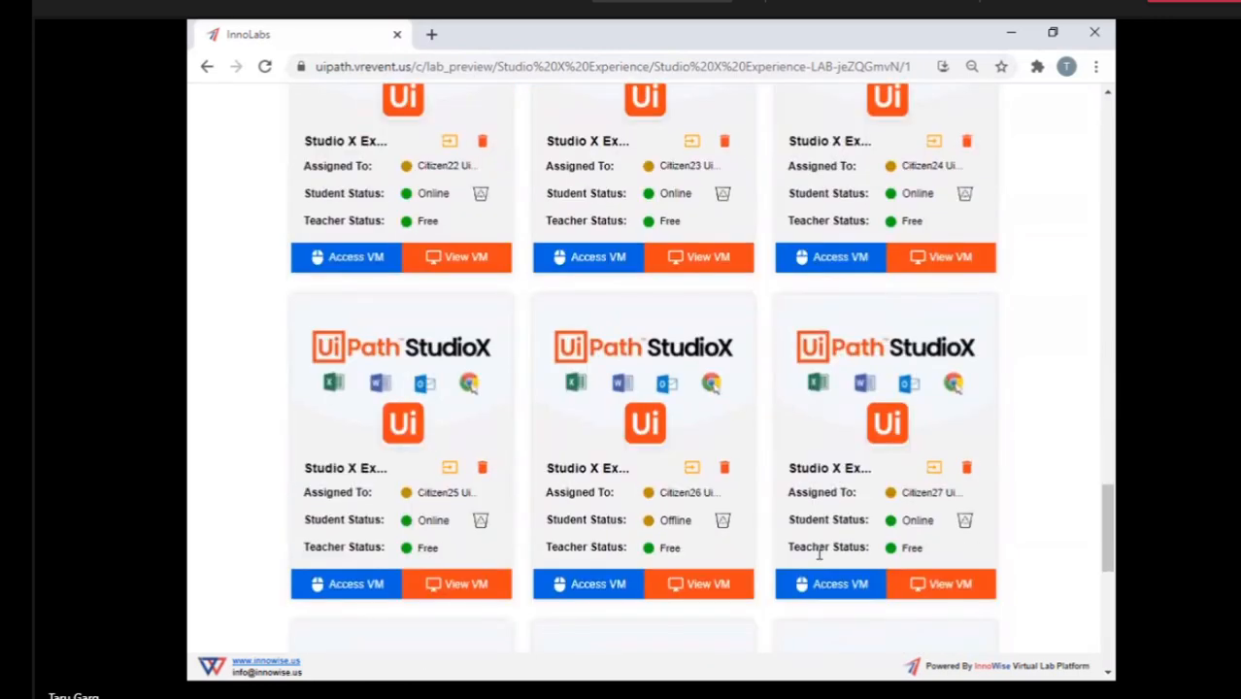
scroll(819, 551, "up", 1)
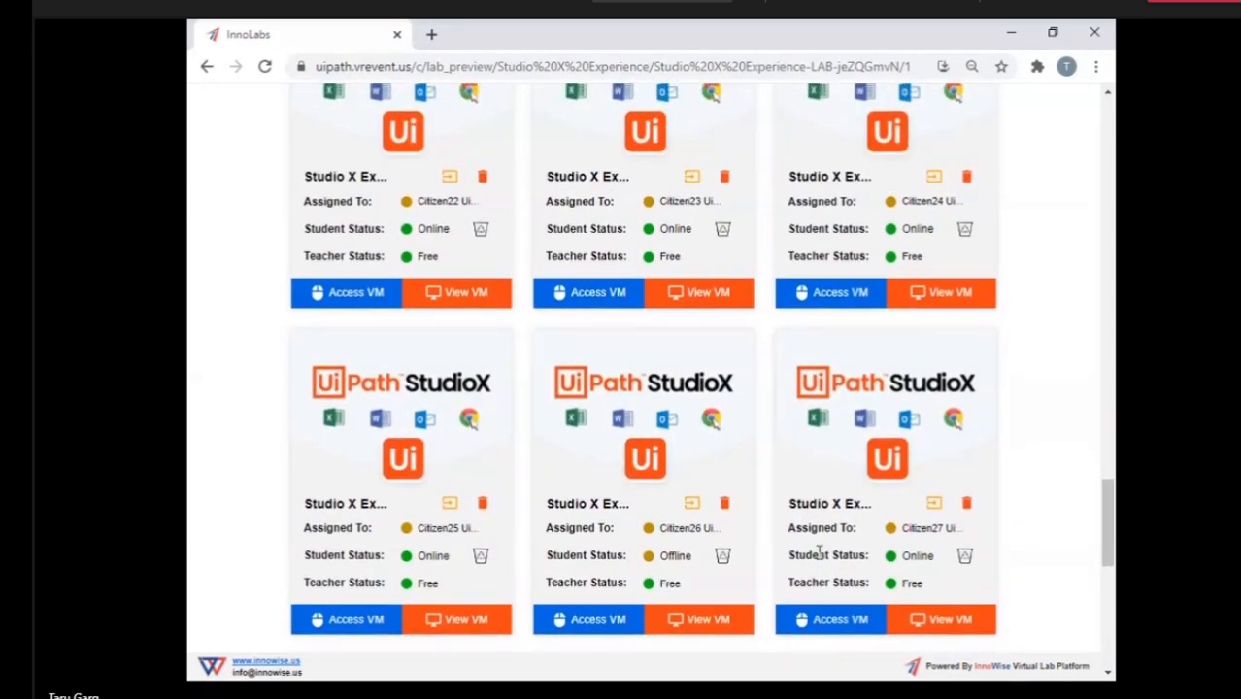
left_click(331, 296)
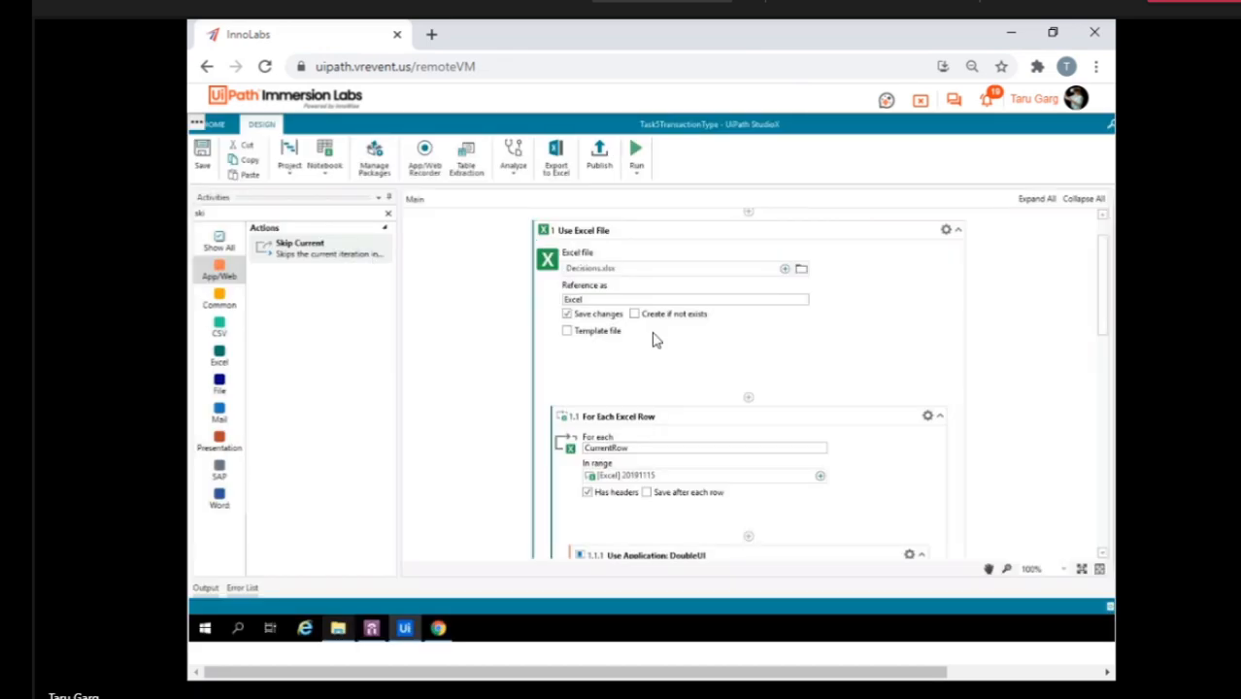
Examine the Task5TransactionType workflow from Use Excel File down to the Switch on Transaction Type and its Default Skip Current.
scroll(656, 338, "down", 2)
scroll(656, 340, "down", 10)
scroll(657, 339, "up", 8)
scroll(656, 340, "down", 1)
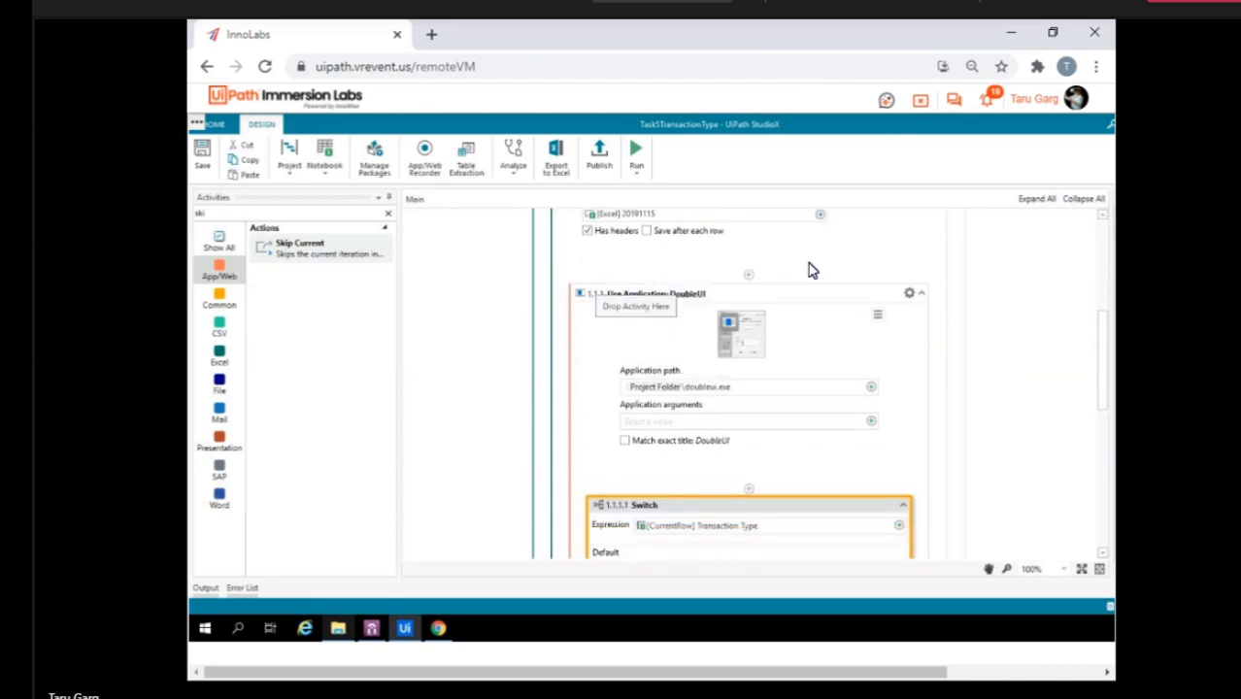
scroll(710, 493, "down", 4)
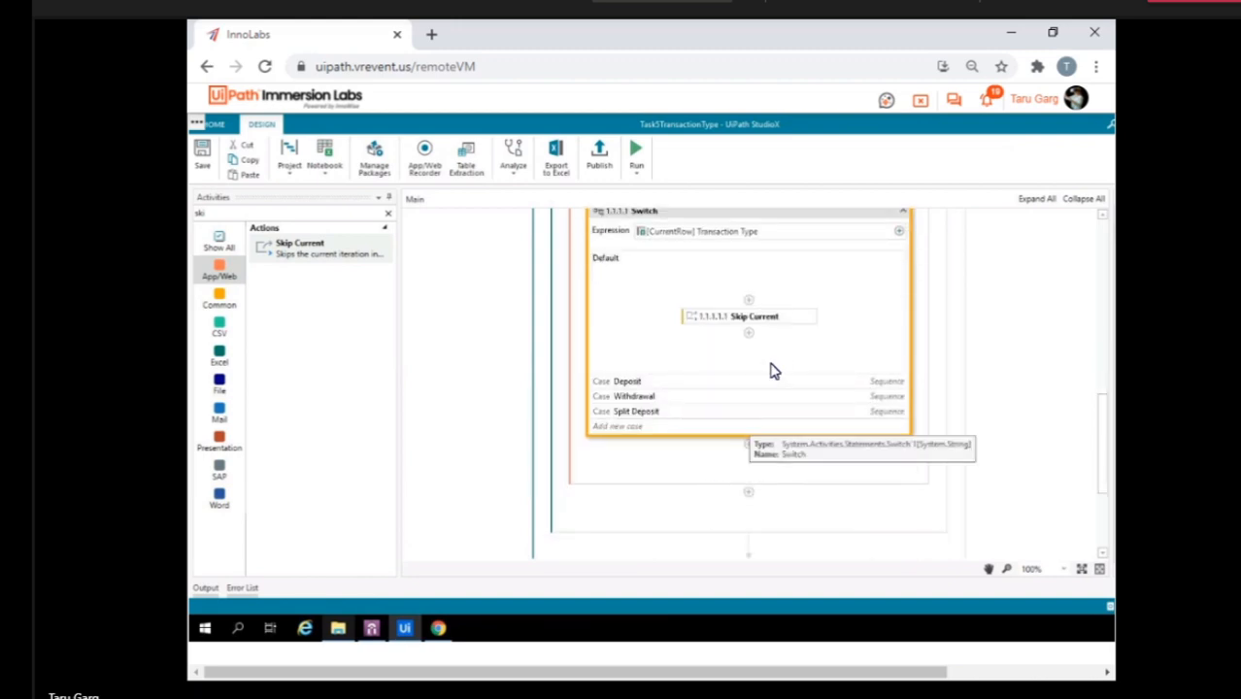
Expand the Deposit case and its If activity, and examine the Then and Else actions.
left_click(761, 387)
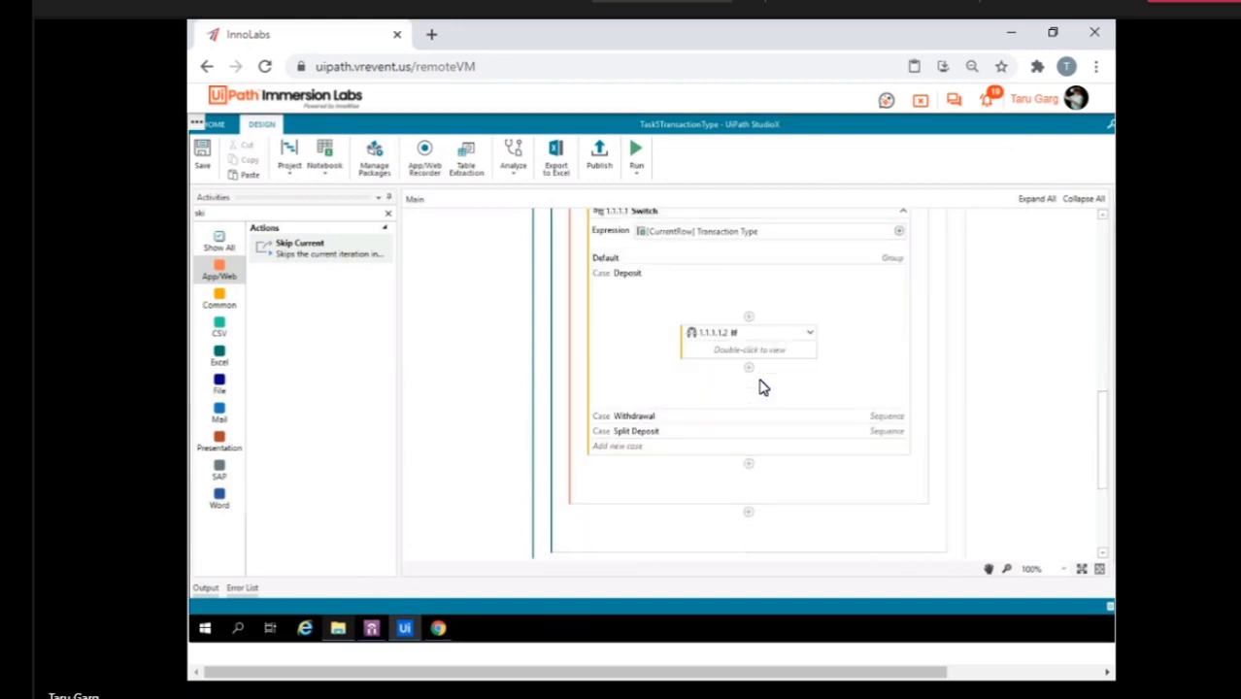
double_click(811, 340)
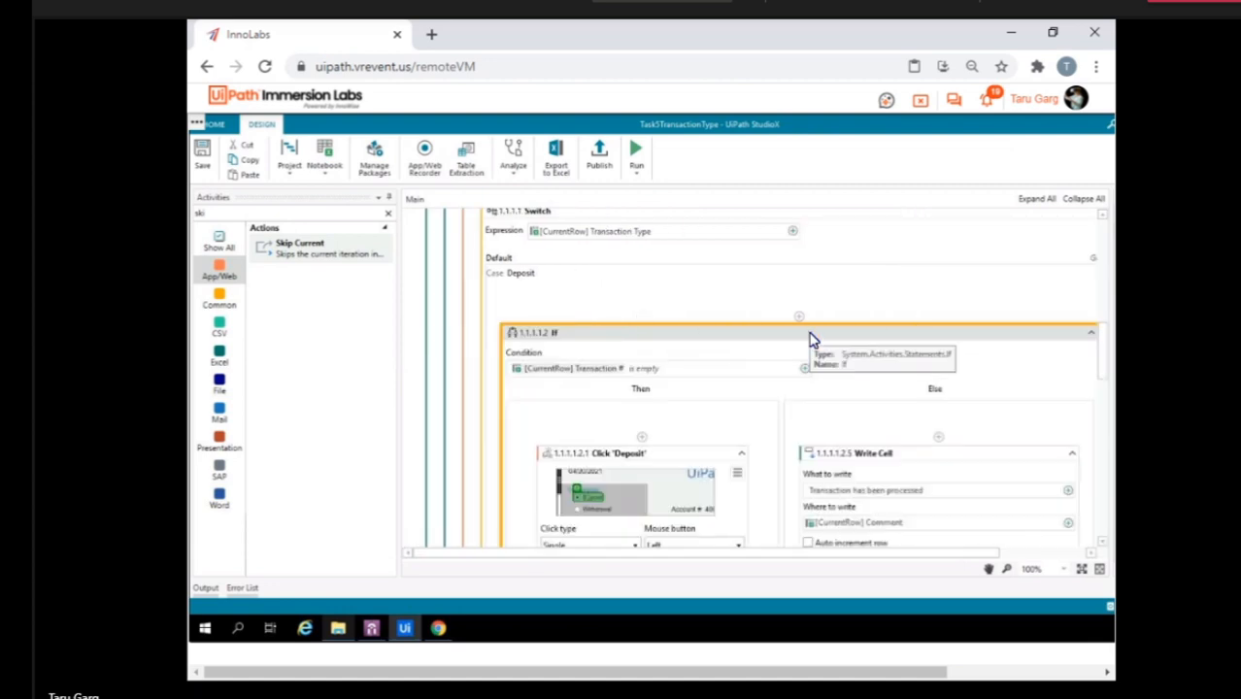
scroll(724, 452, "down", 2)
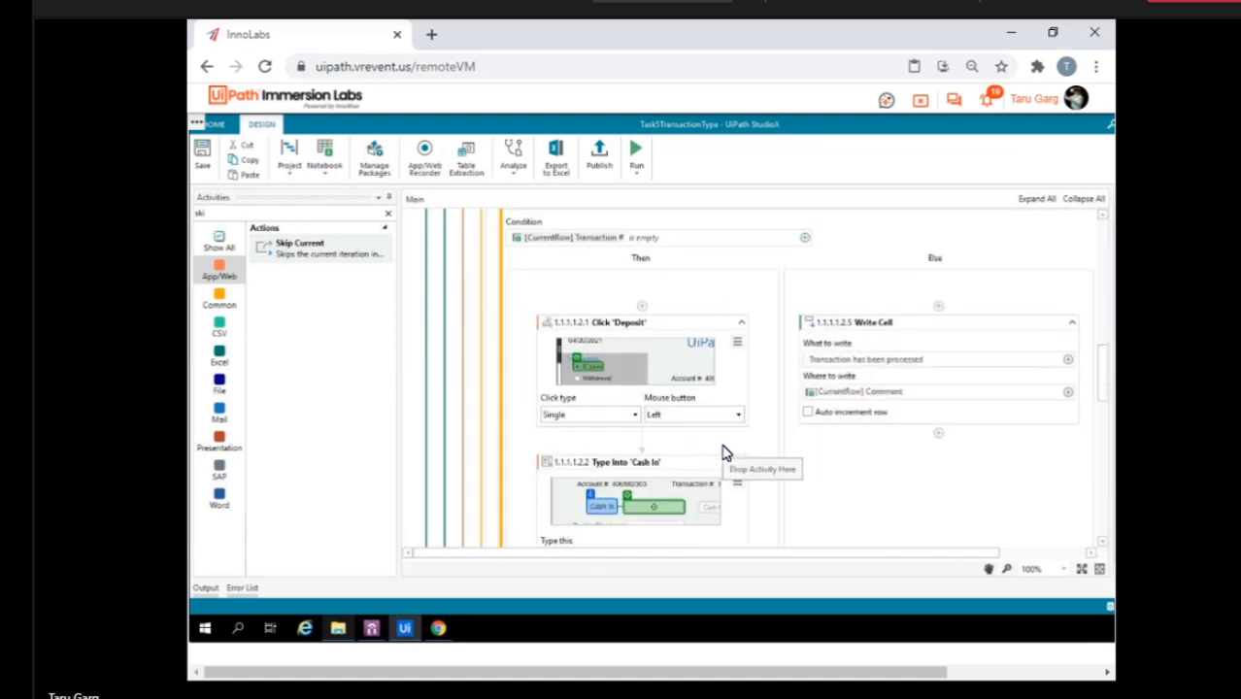
scroll(724, 454, "down", 7)
scroll(724, 454, "down", 6)
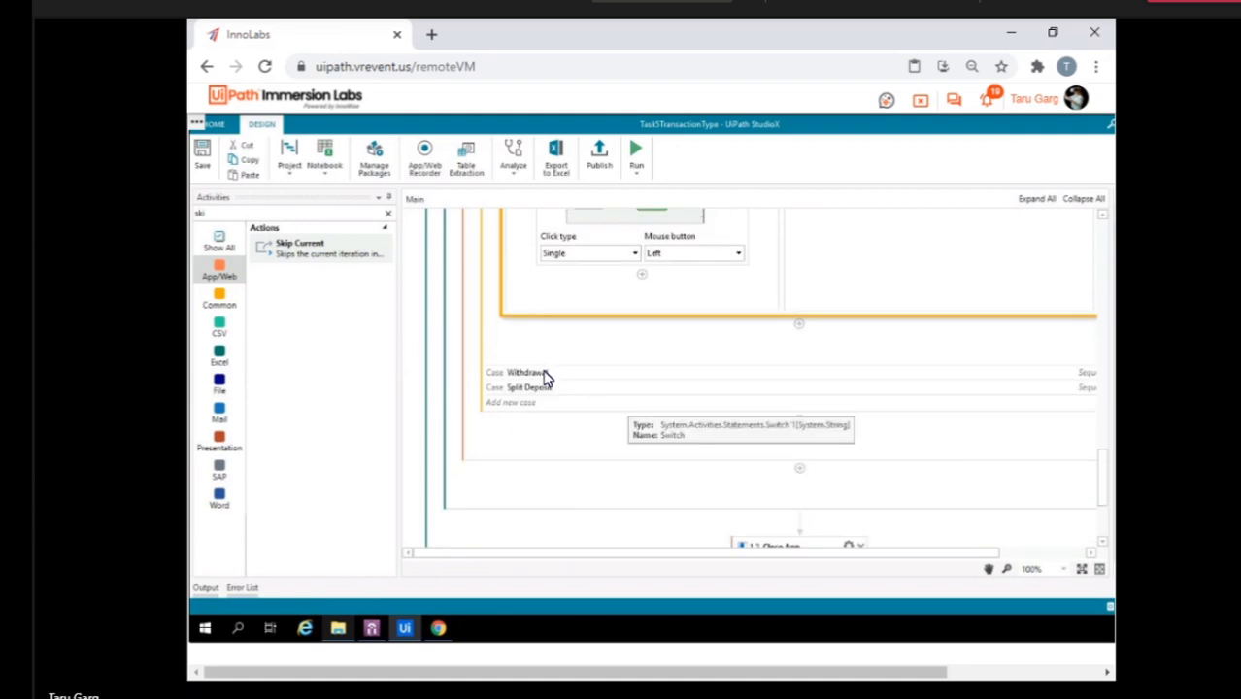
Expand the Withdrawal case's If activity to examine its actions, and open the Split Deposit case.
left_click(545, 376)
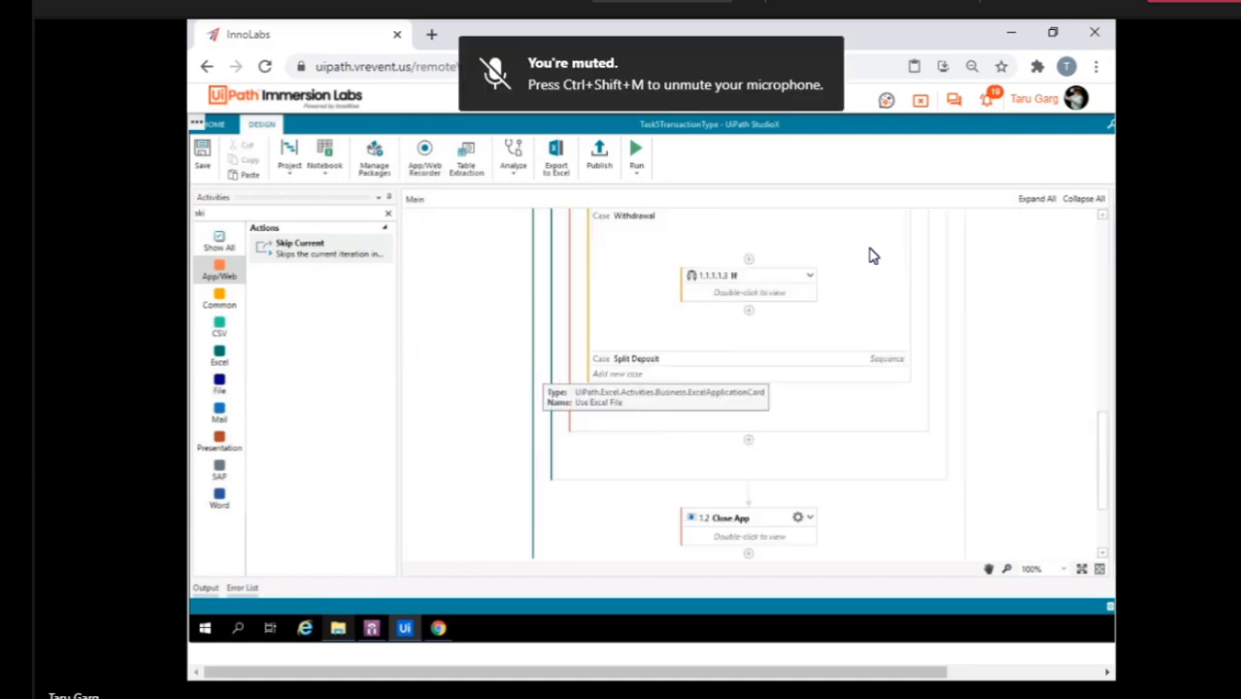
left_click(811, 277)
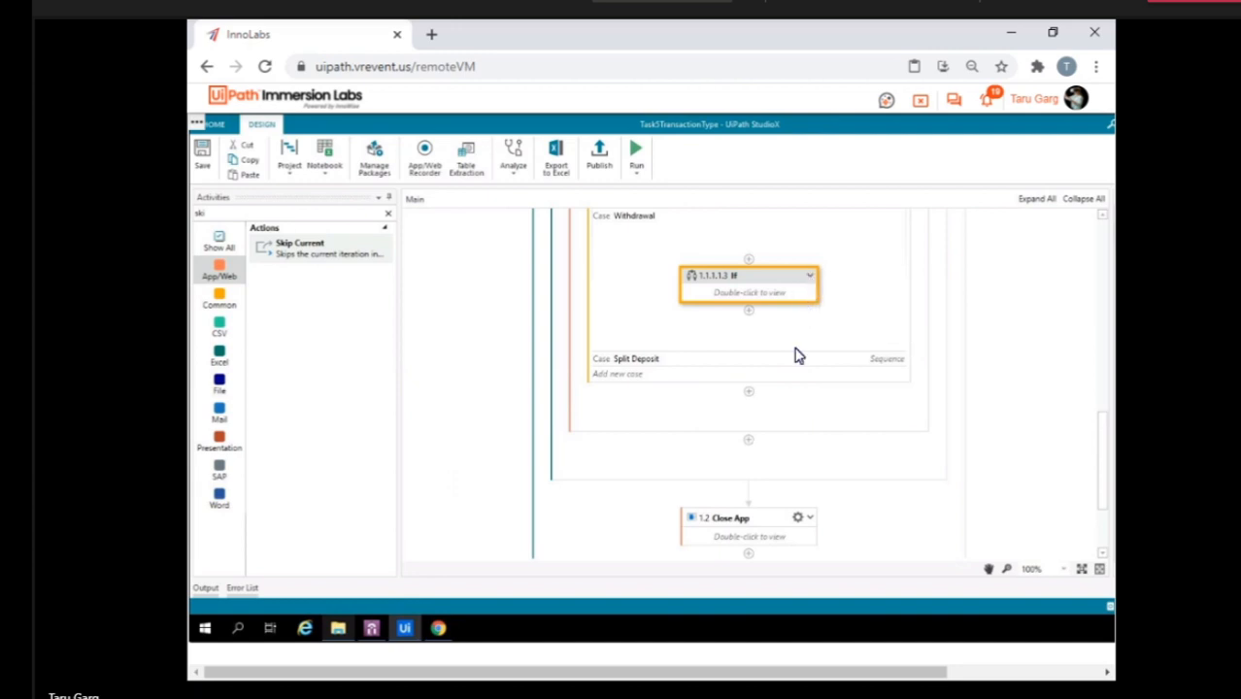
scroll(796, 371, "down", 4)
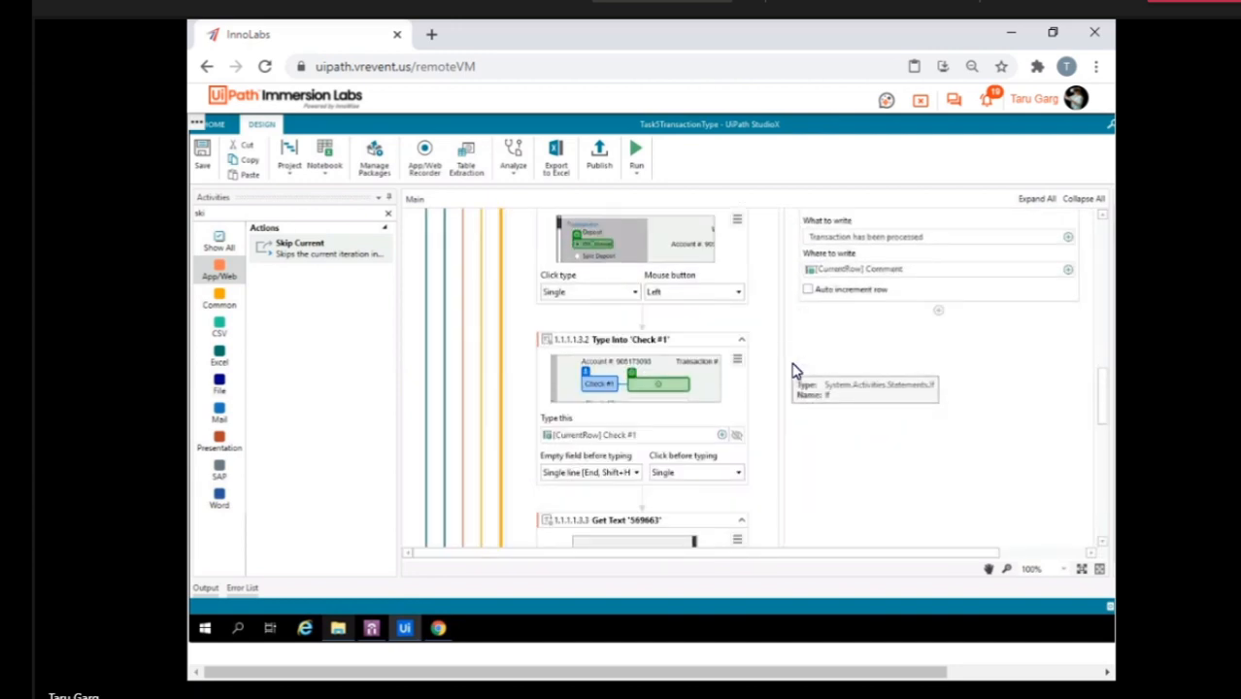
scroll(796, 371, "down", 10)
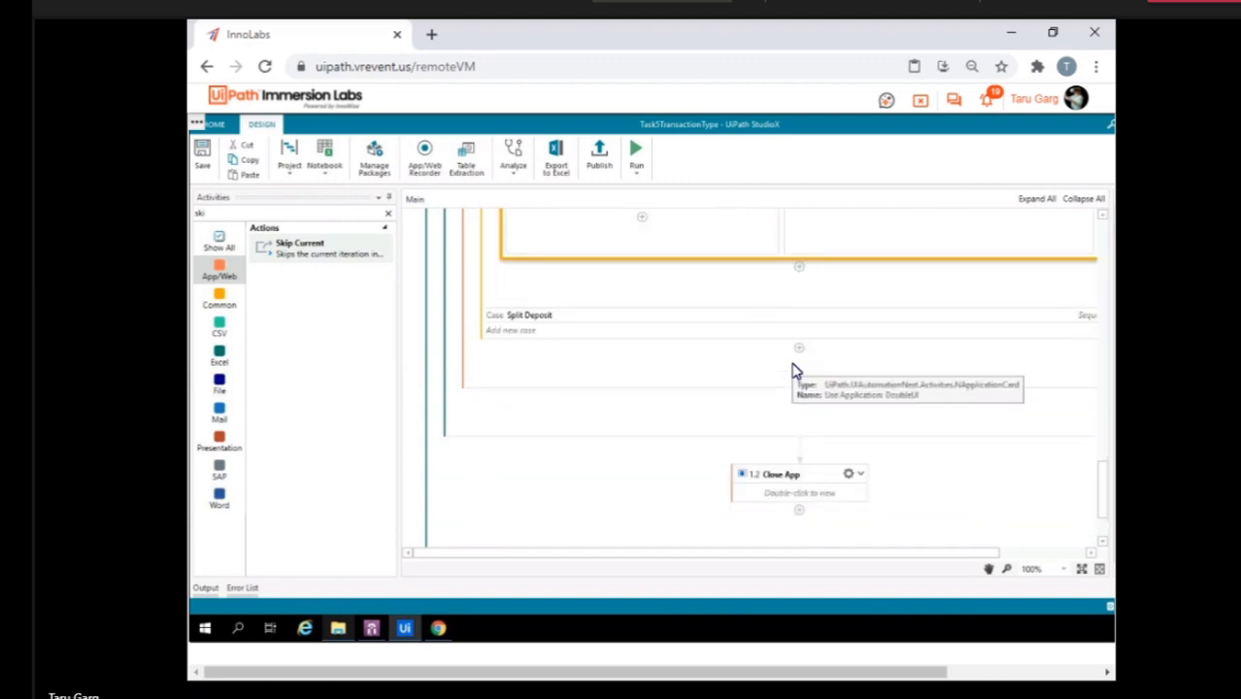
left_click(552, 286)
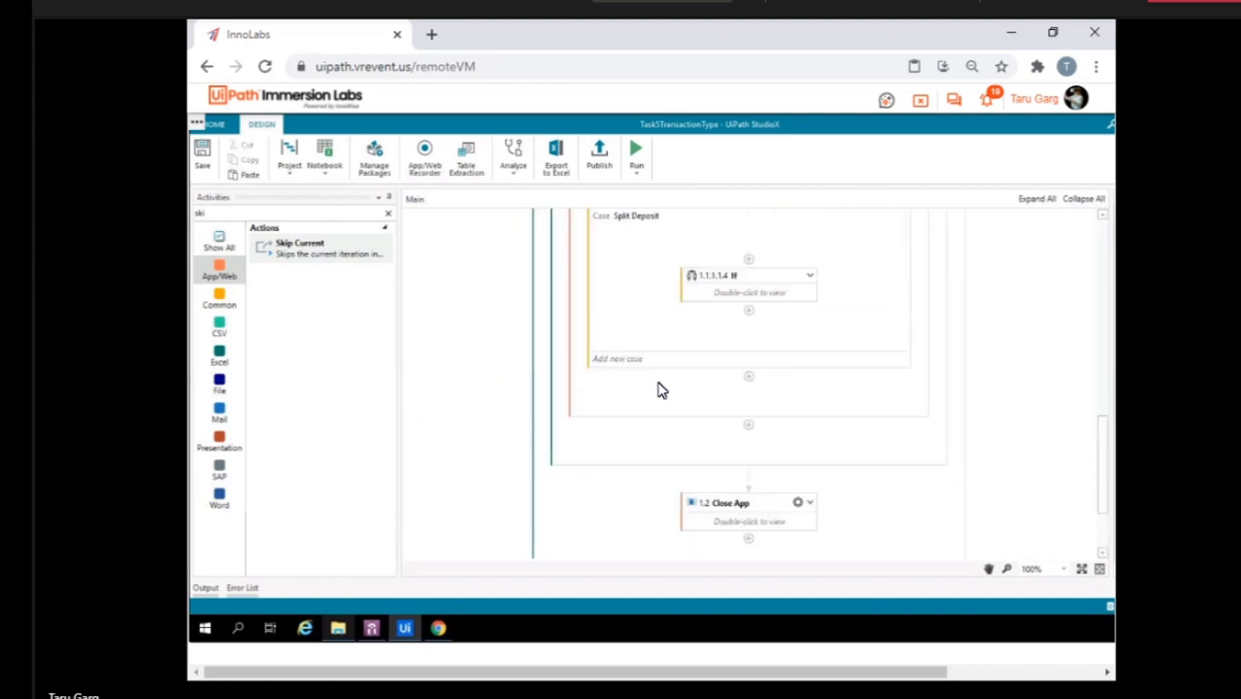
Open Decisions.xlsx from the Task5TransactionType folder, enter 1234 as Transaction # for the row 6 Withdrawal, and save and minimise the workbook.
left_click(337, 629)
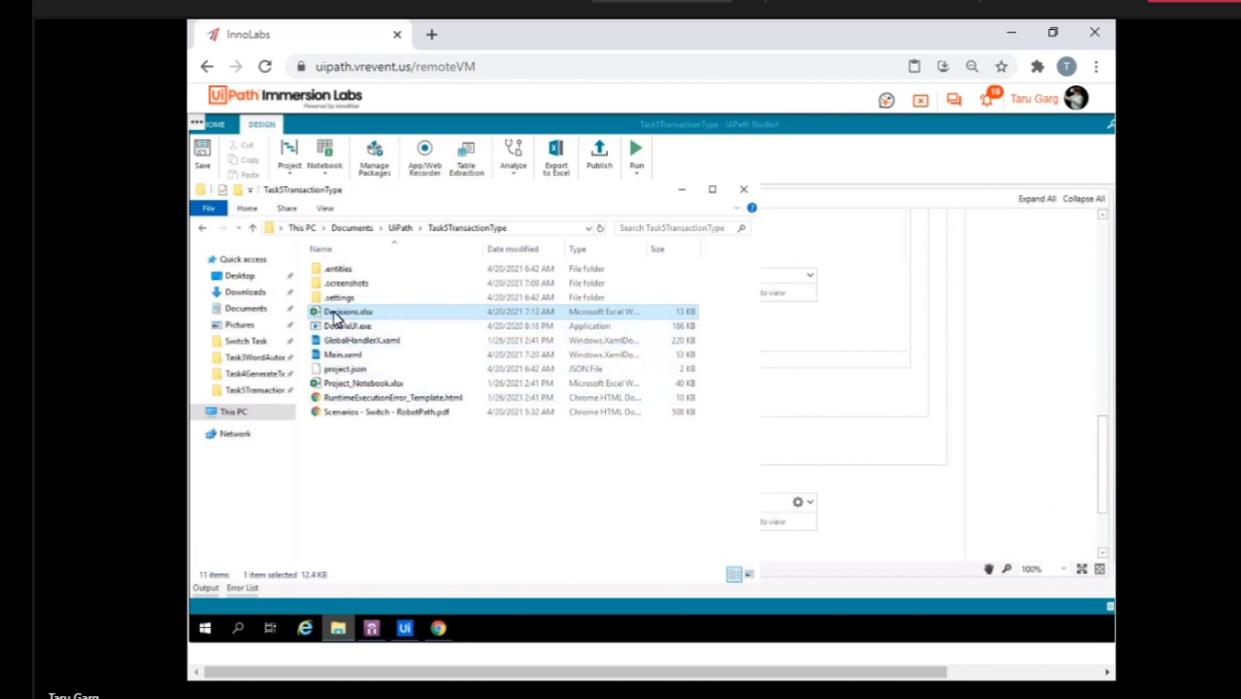
double_click(340, 312)
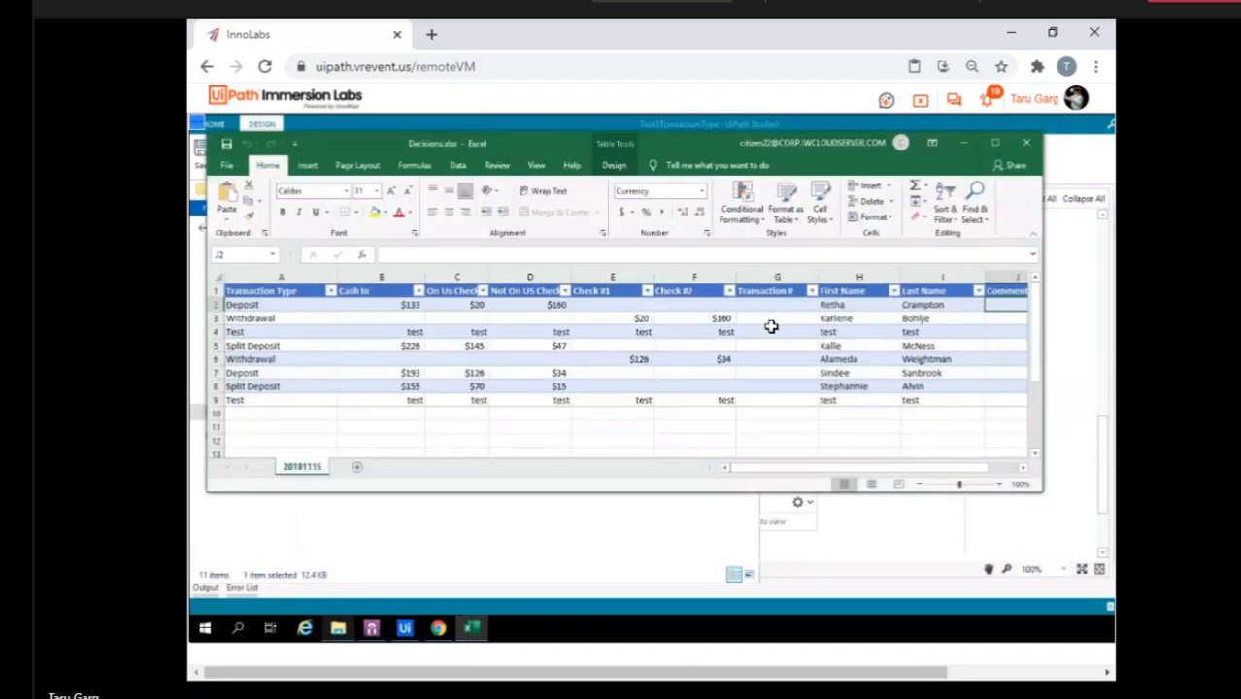
left_click(769, 359)
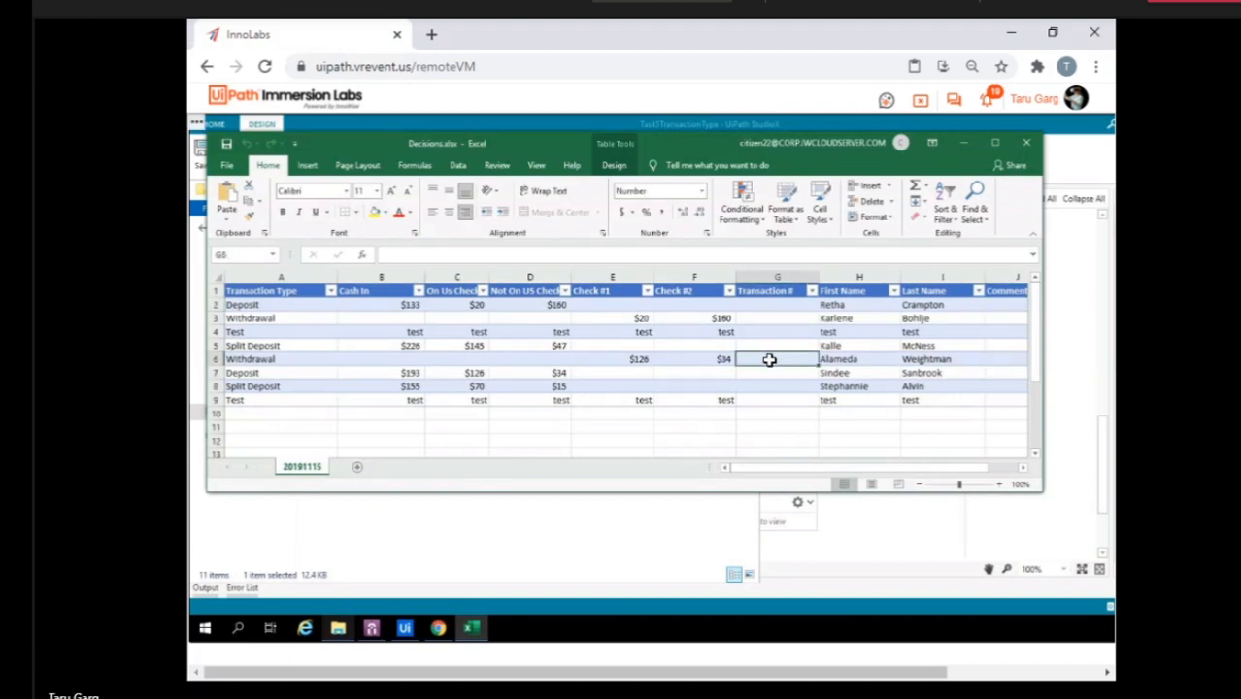
type("1234")
key("Return")
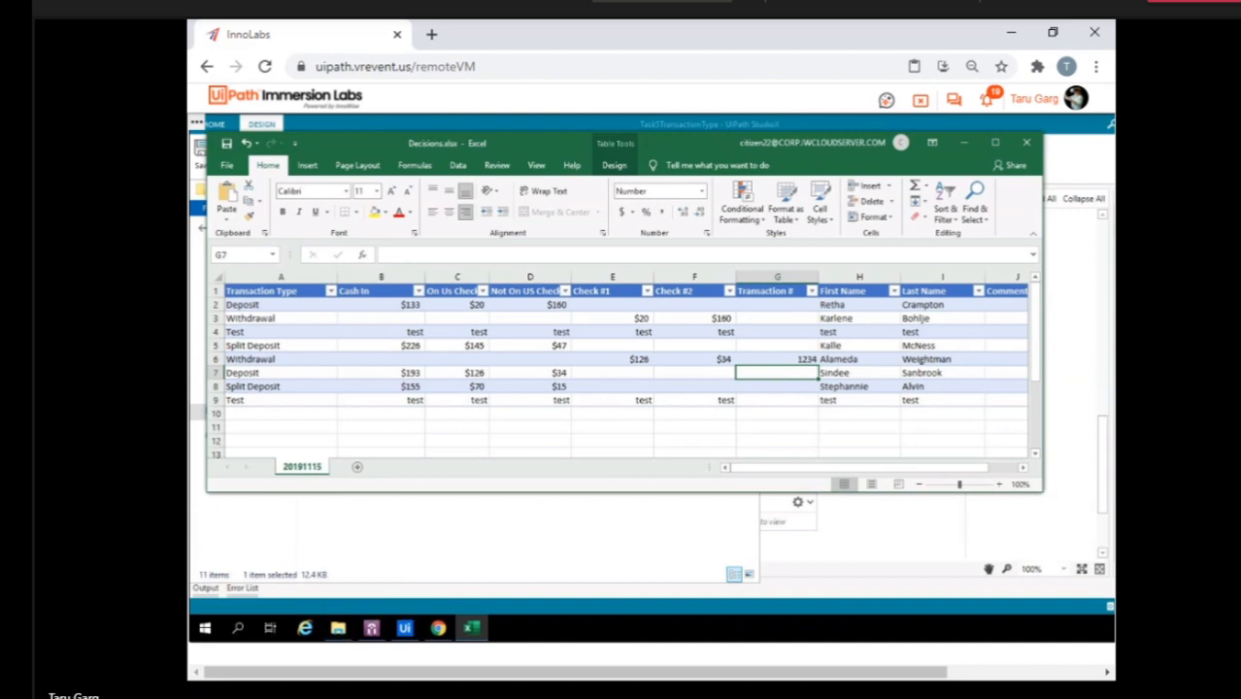
left_click(964, 142)
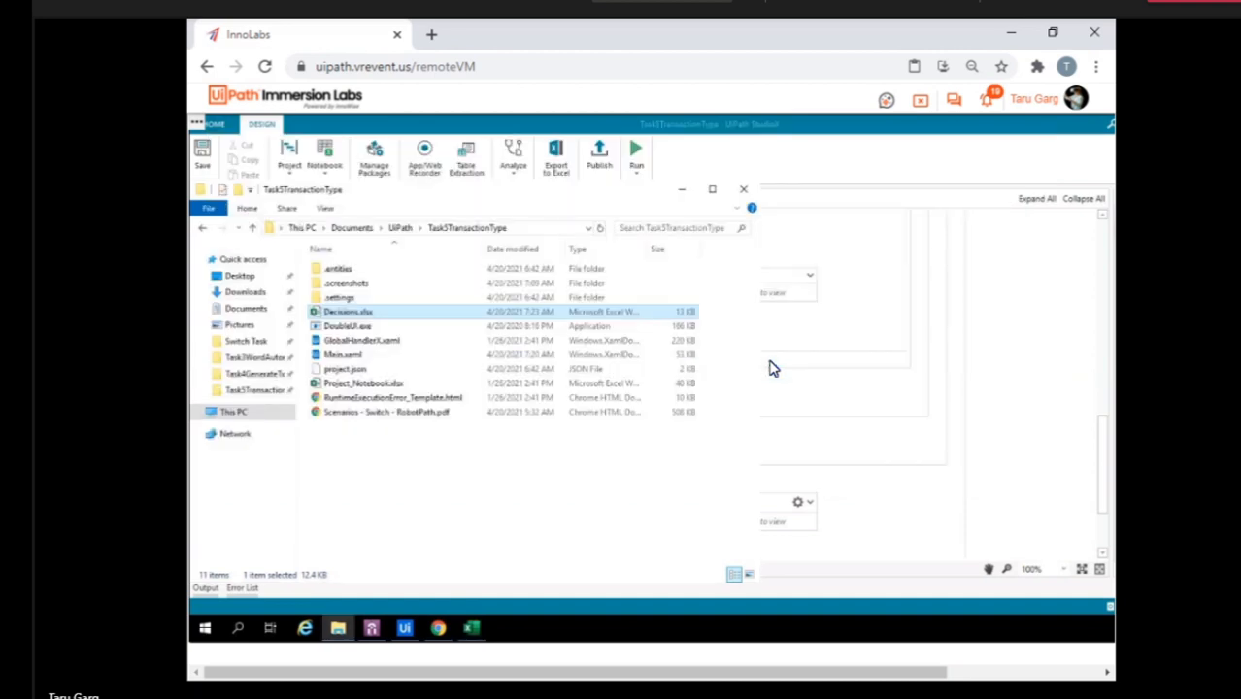
Close the Decisions workbook for the Task5TransactionType test run, and reopen Decisions.xlsx to check the results.
right_click(471, 628)
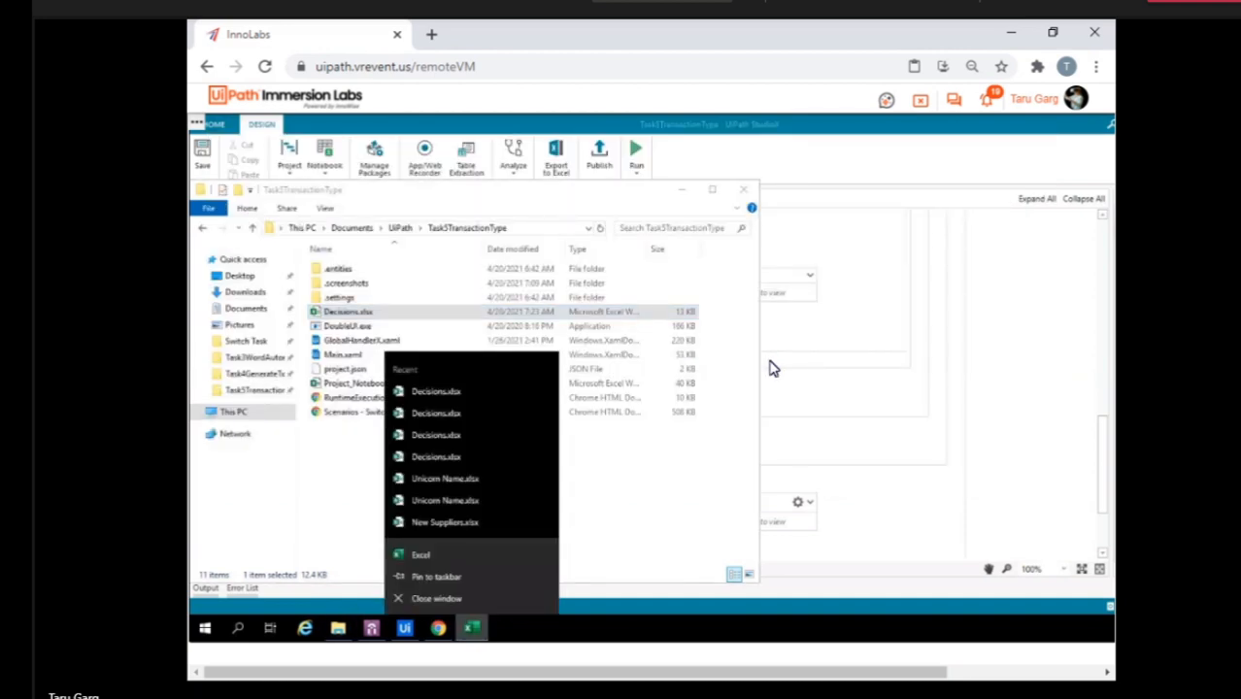
left_click(447, 598)
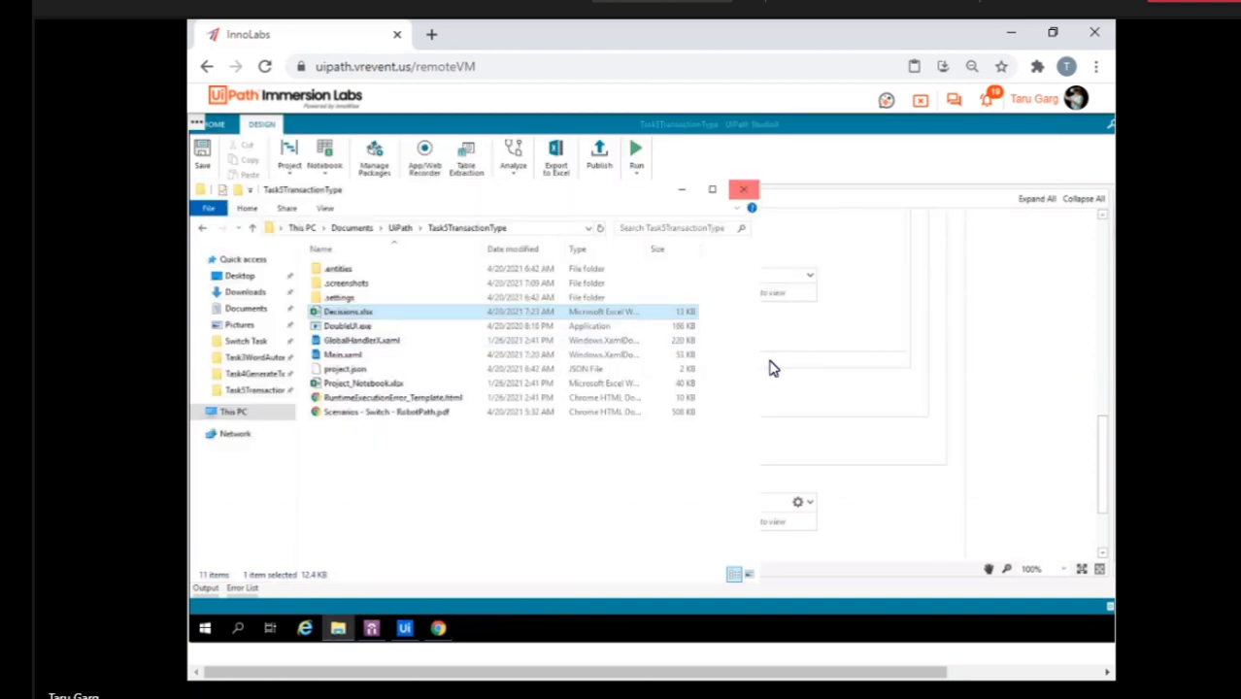
left_click(743, 188)
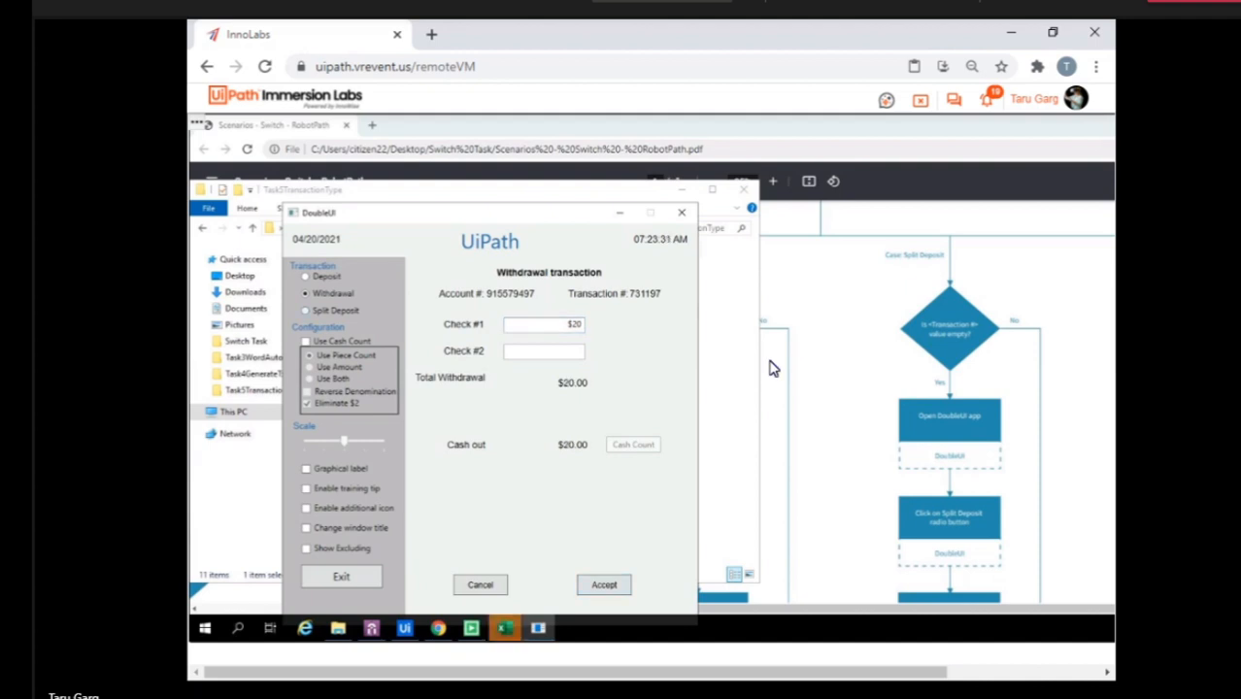
key("Return")
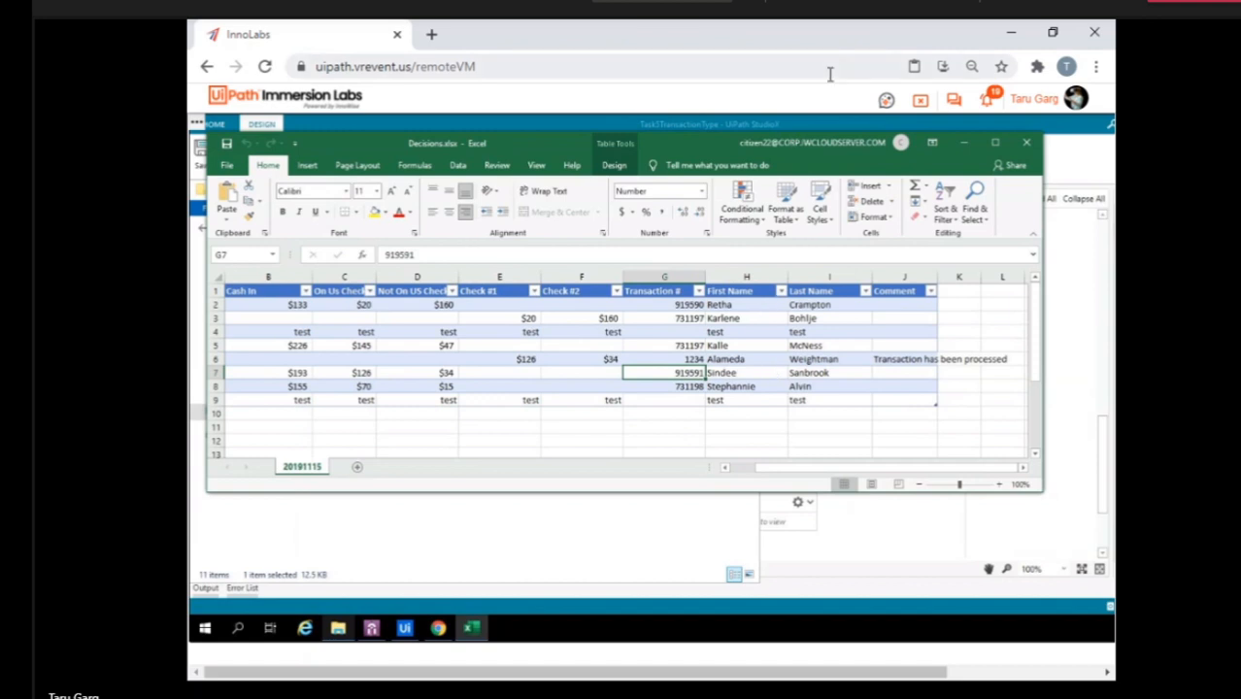
Switch from the student VM to the instructor VM with the Word Task project, and dismiss its internal error.
left_click(920, 102)
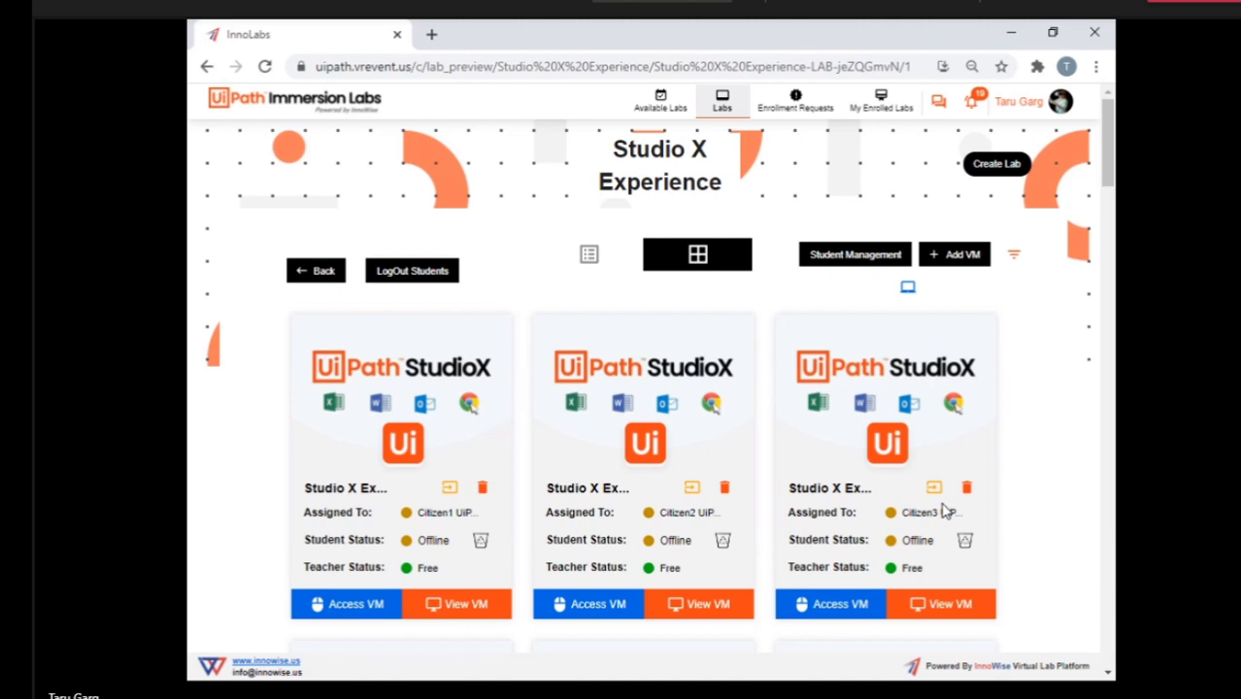
left_click(914, 291)
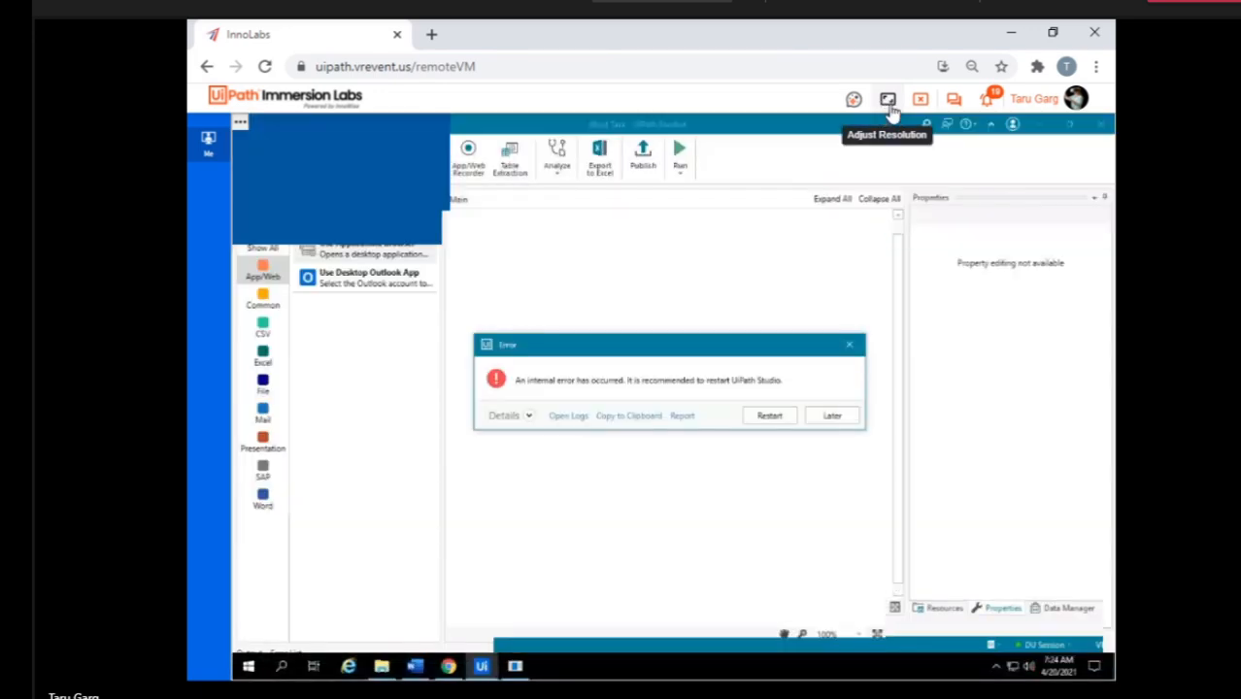
left_click(850, 344)
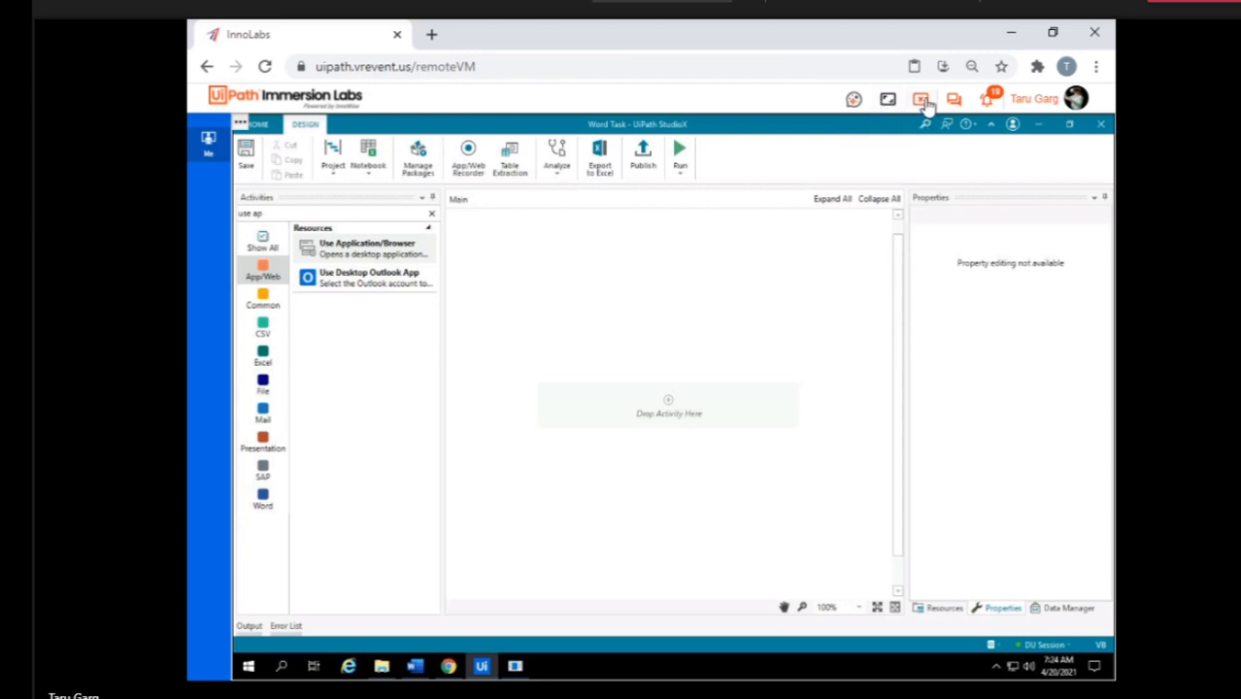
Leave the instructor VM and open the student VM running SwitchTask01 from the Studio X Experience lab list.
left_click(923, 102)
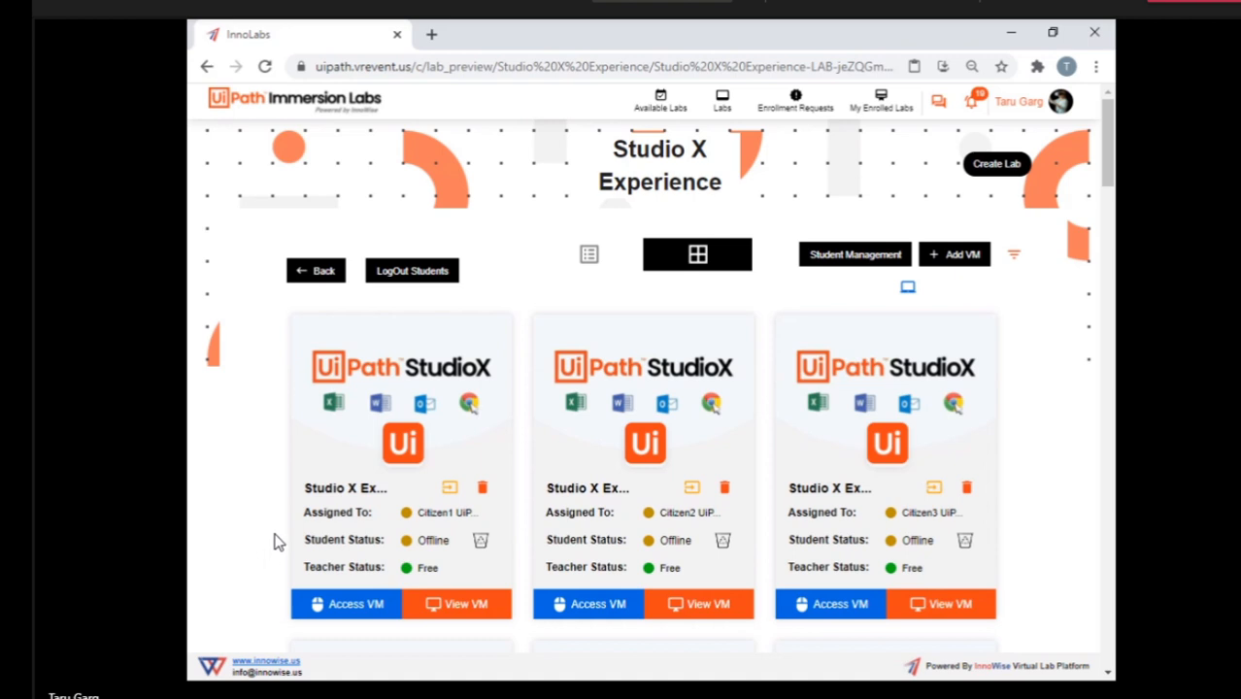
left_click(1057, 5)
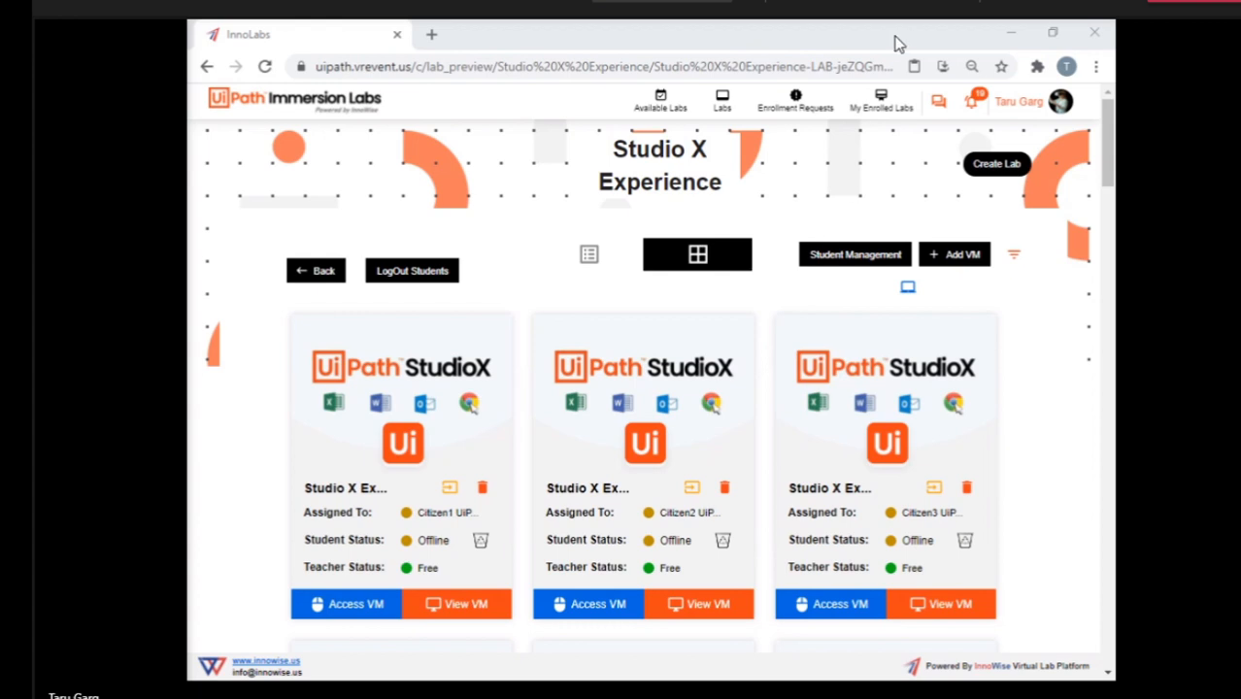
left_click(1068, 5)
scroll(757, 445, "down", 10)
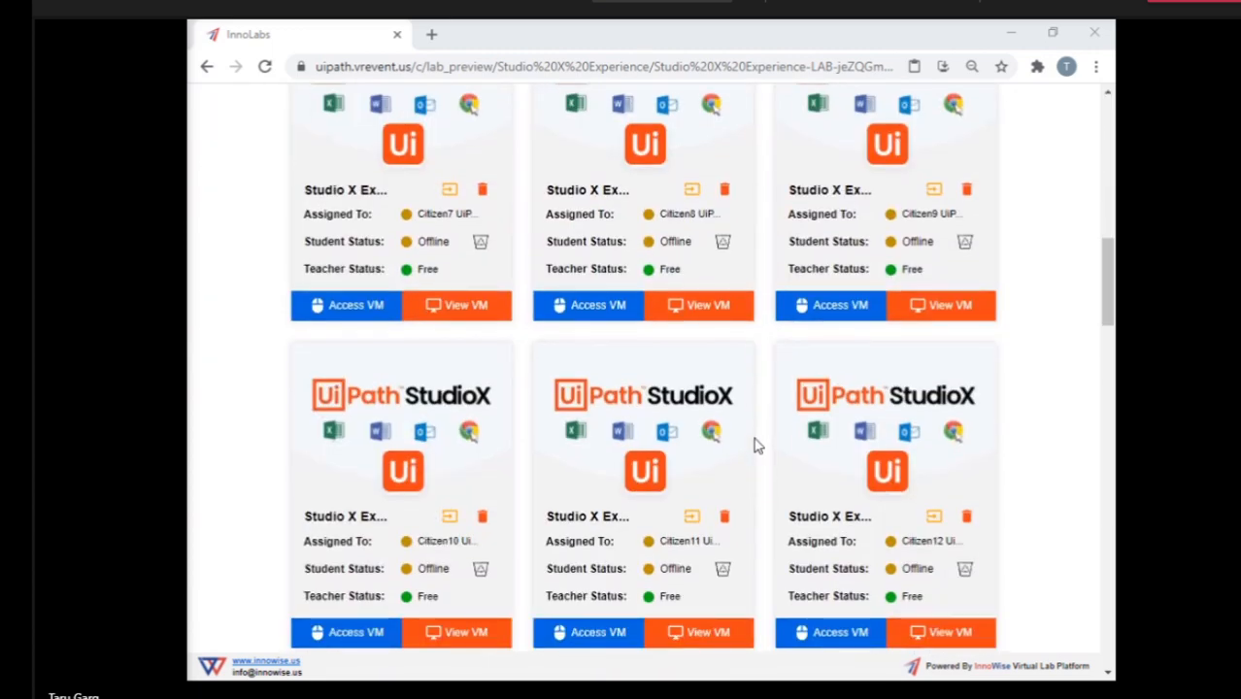
scroll(757, 446, "down", 12)
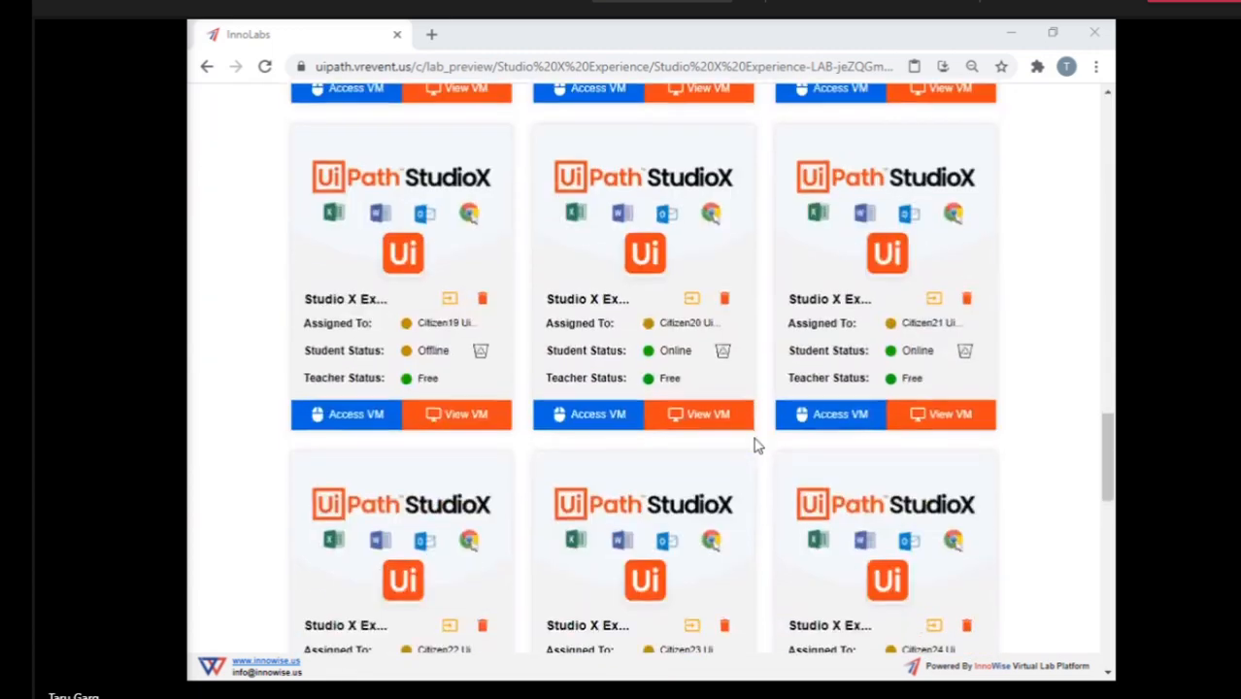
scroll(756, 446, "down", 3)
left_click(604, 496)
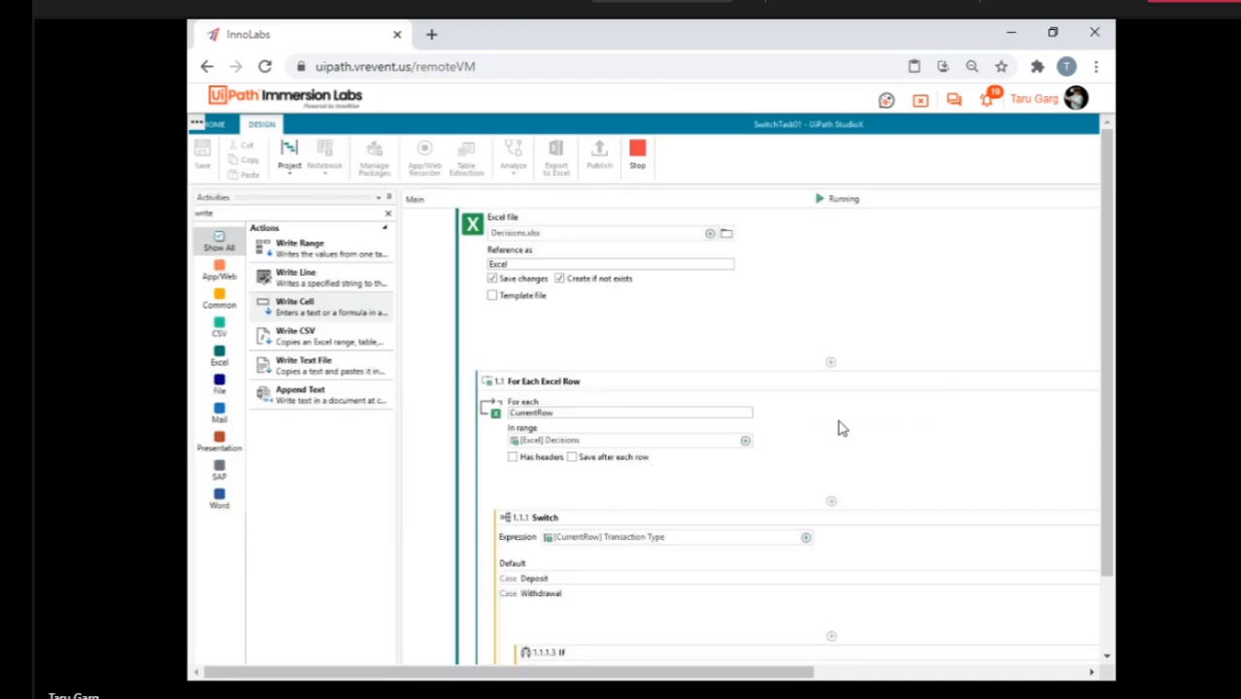
Examine the SwitchTask01 workflow, including the Withdrawal case's If condition, its Then and Else actions, and the Skip Current after the Switch.
scroll(843, 429, "down", 10)
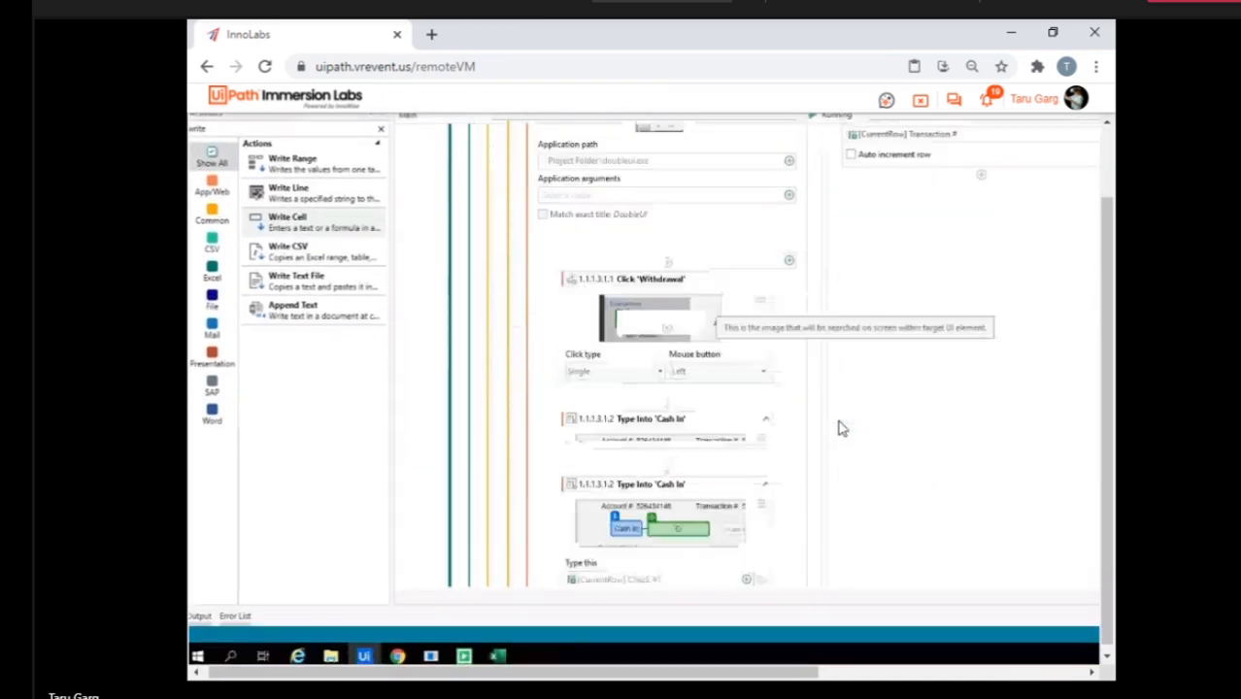
scroll(842, 429, "down", 6)
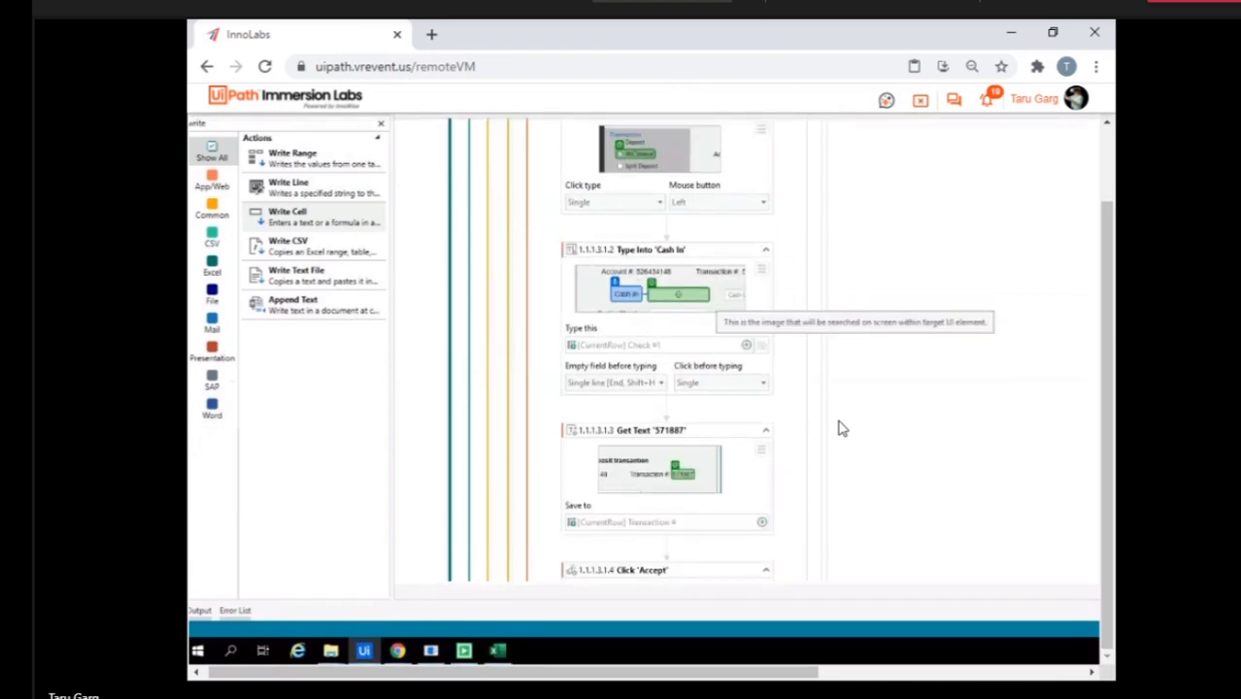
scroll(842, 428, "up", 10)
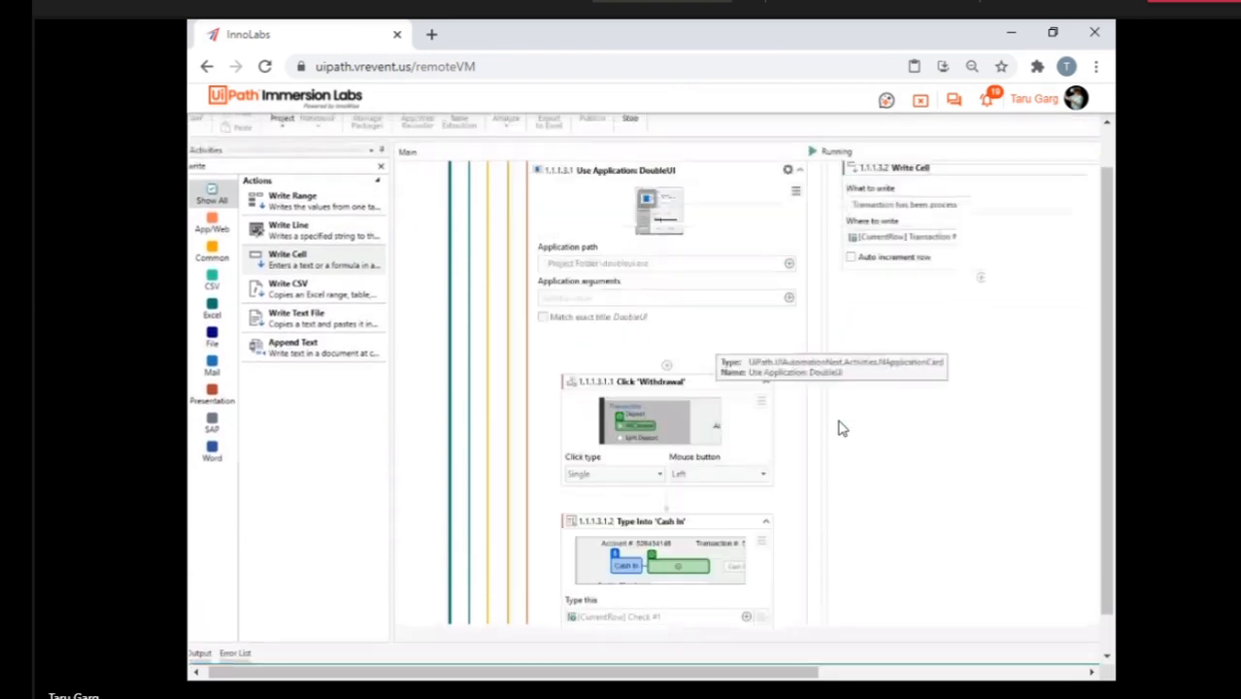
scroll(842, 429, "up", 1)
scroll(842, 429, "down", 1)
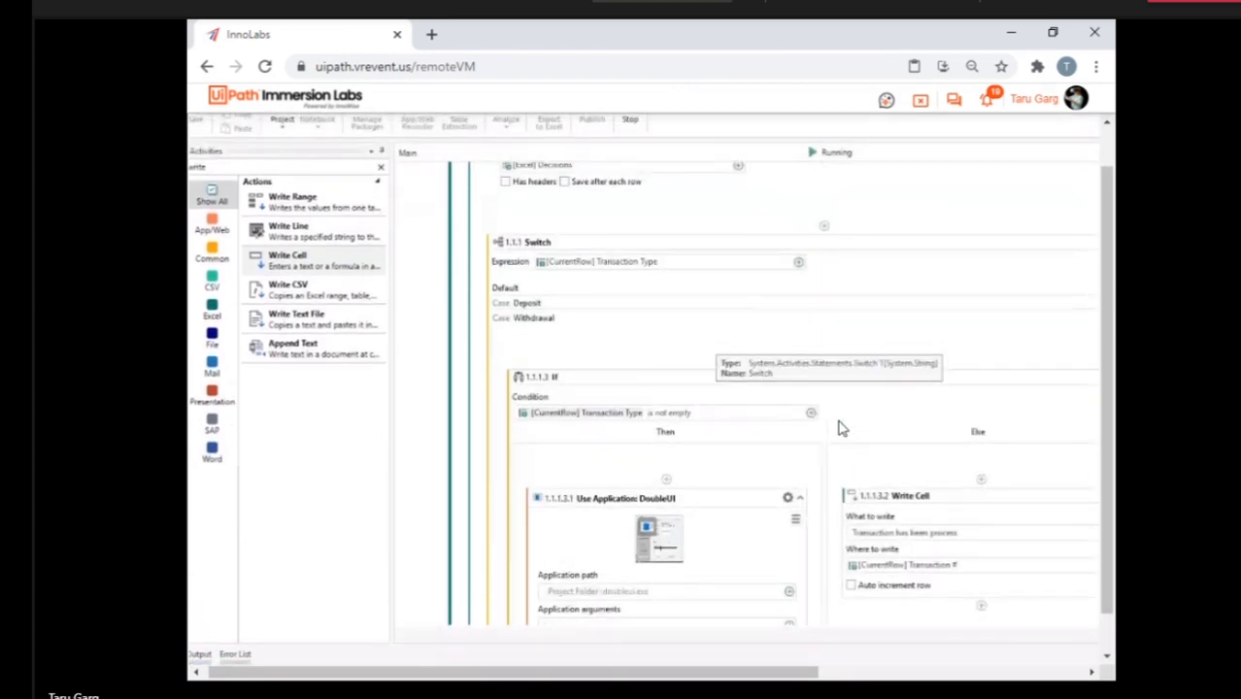
scroll(842, 428, "down", 8)
scroll(842, 428, "down", 5)
scroll(843, 428, "down", 5)
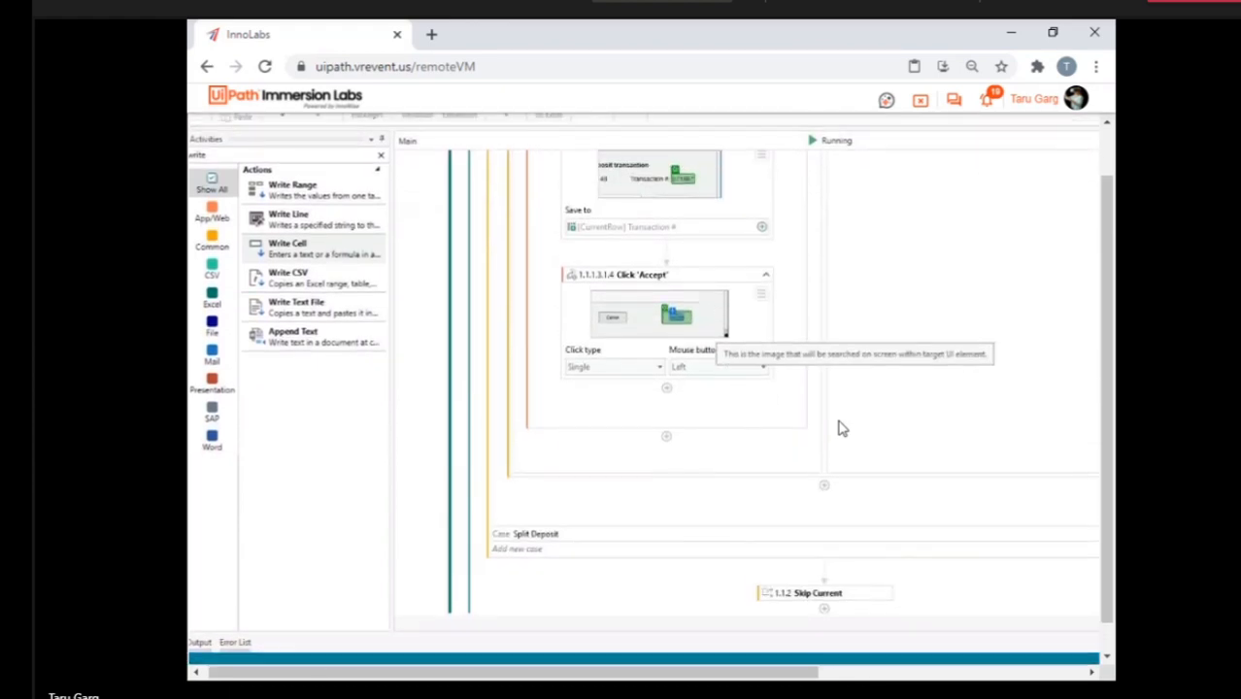
scroll(842, 429, "up", 15)
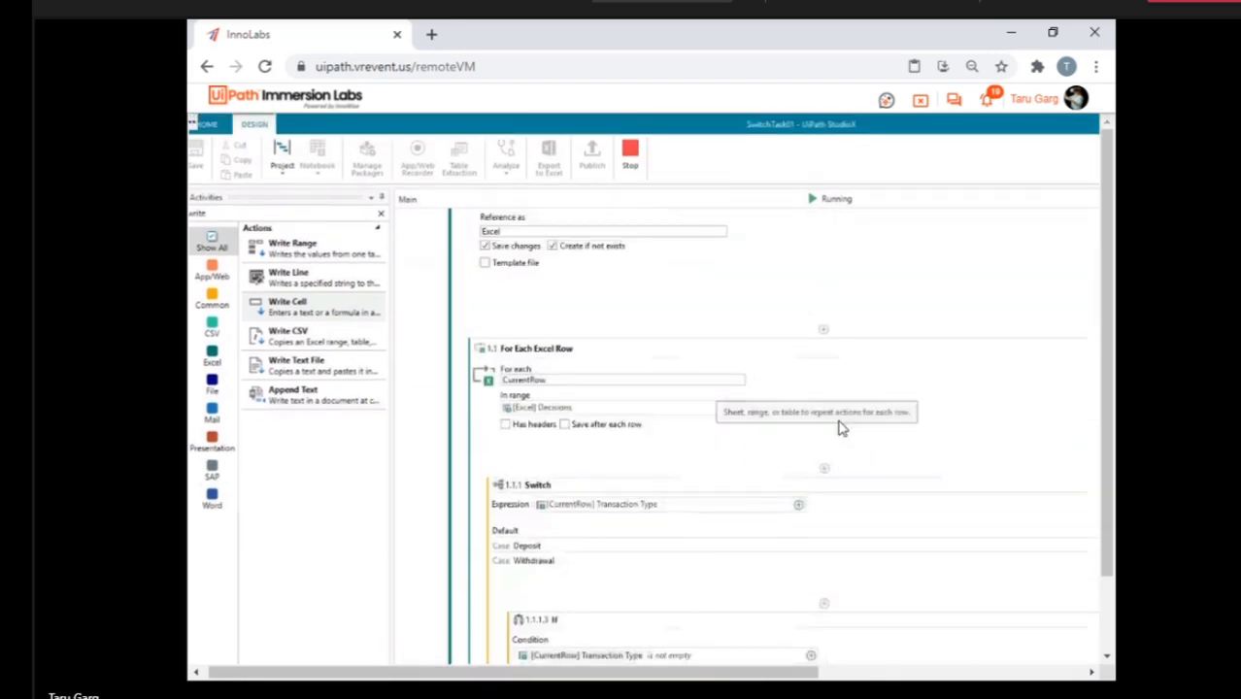
scroll(842, 429, "up", 2)
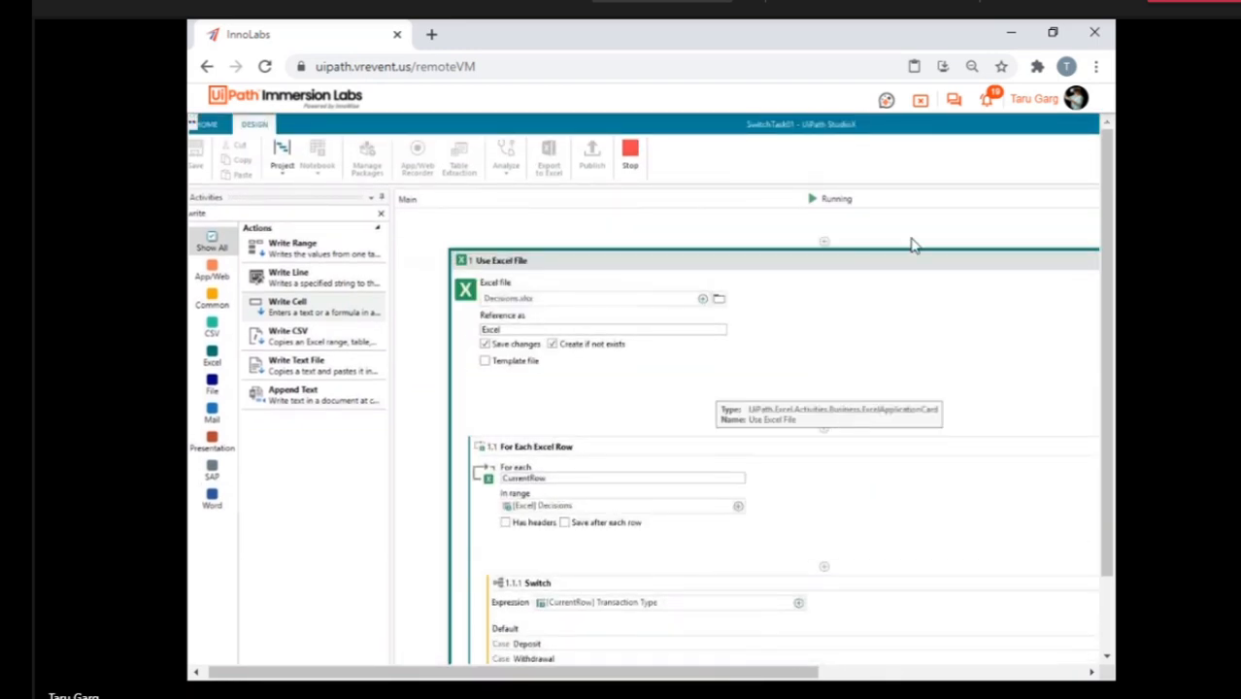
Return to the instructor VM and open the Decisions workbook from the Switch Task folder.
left_click(921, 104)
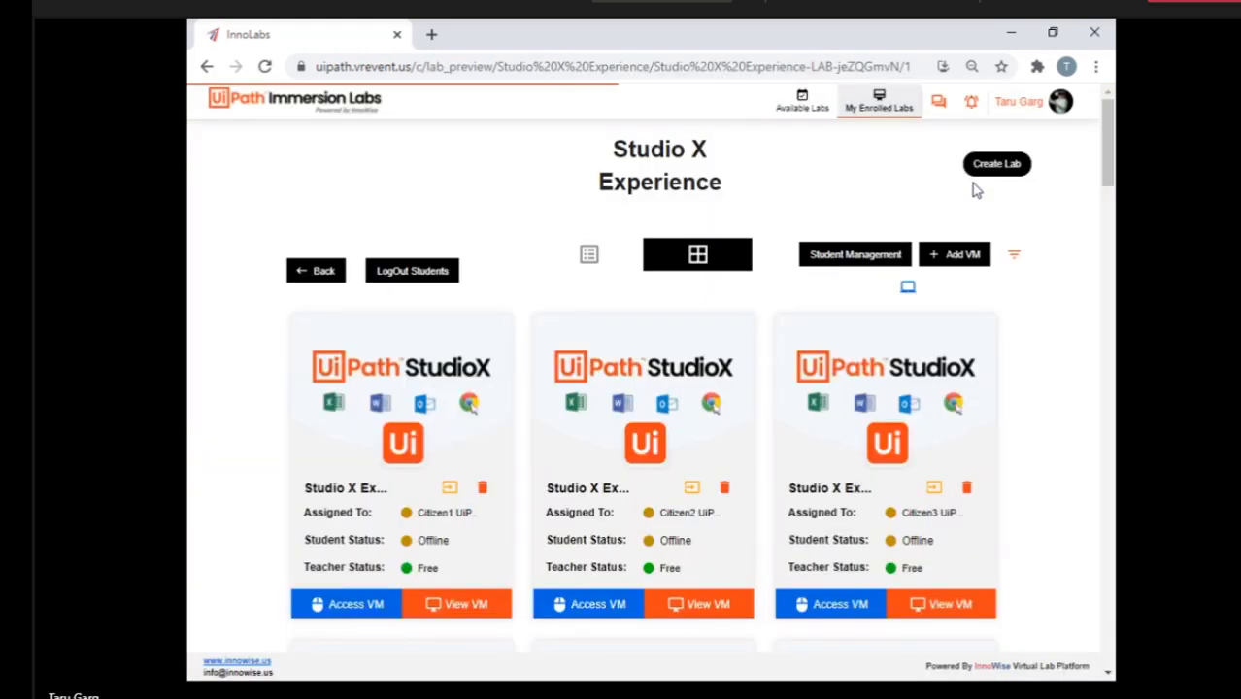
left_click(907, 290)
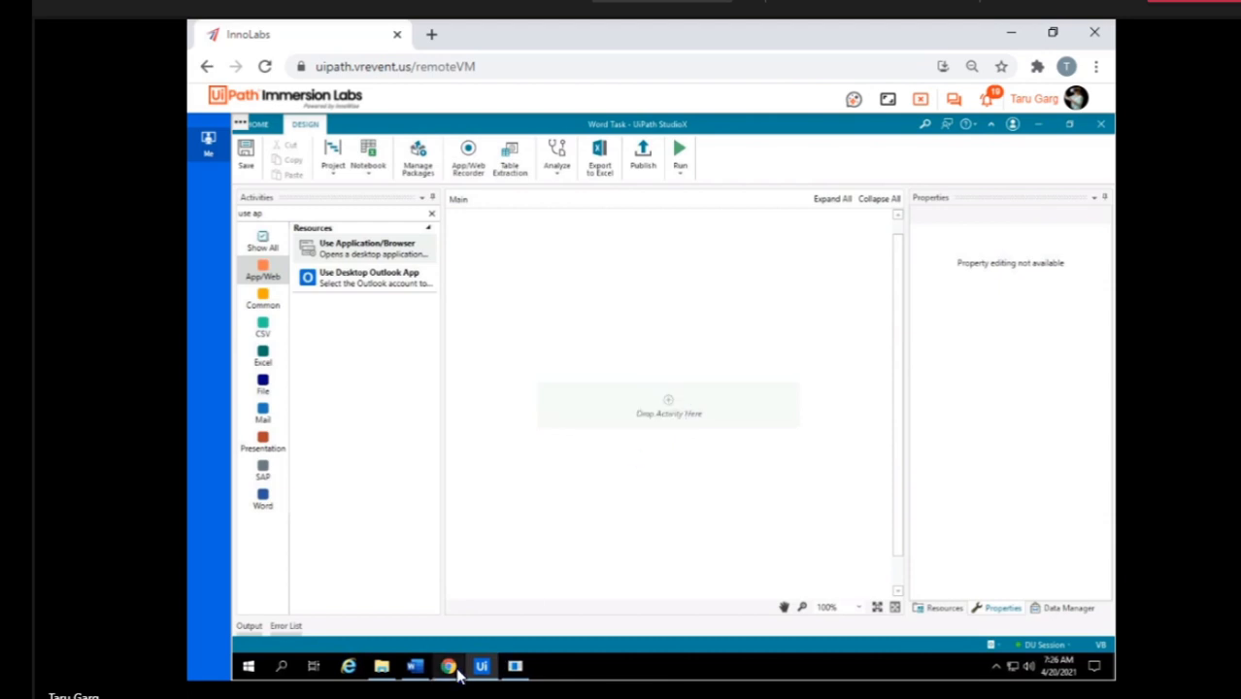
mouse_move(459, 675)
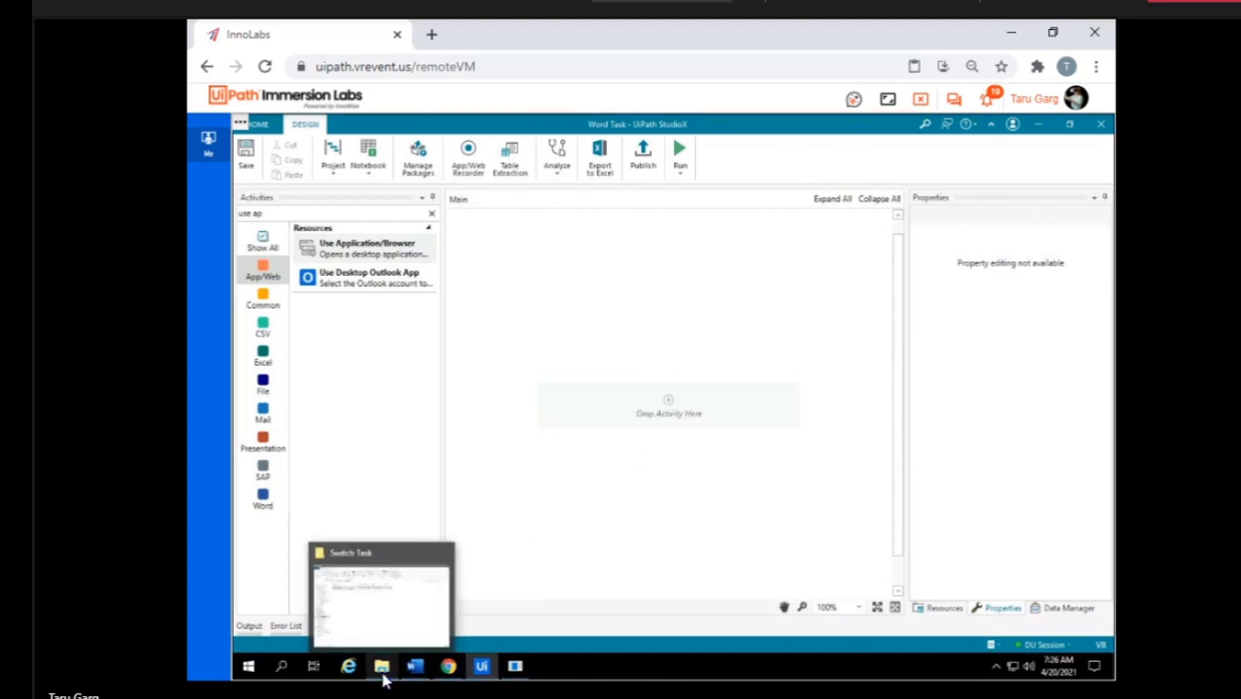
left_click(384, 678)
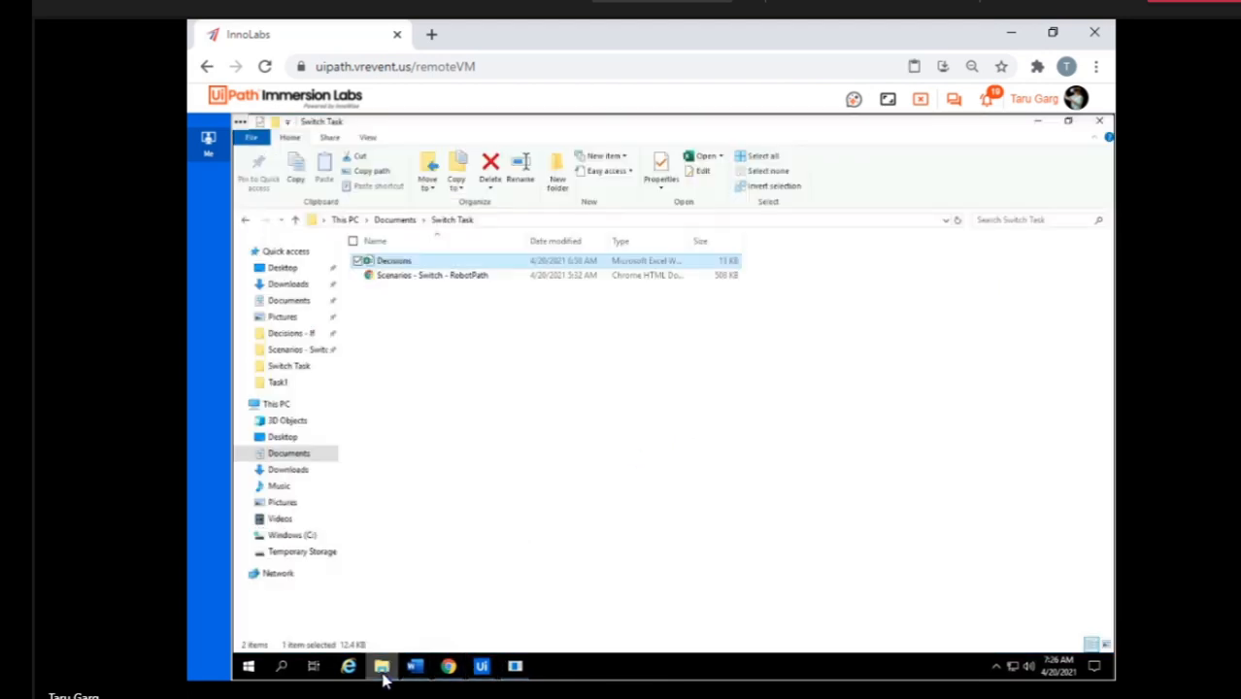
double_click(406, 265)
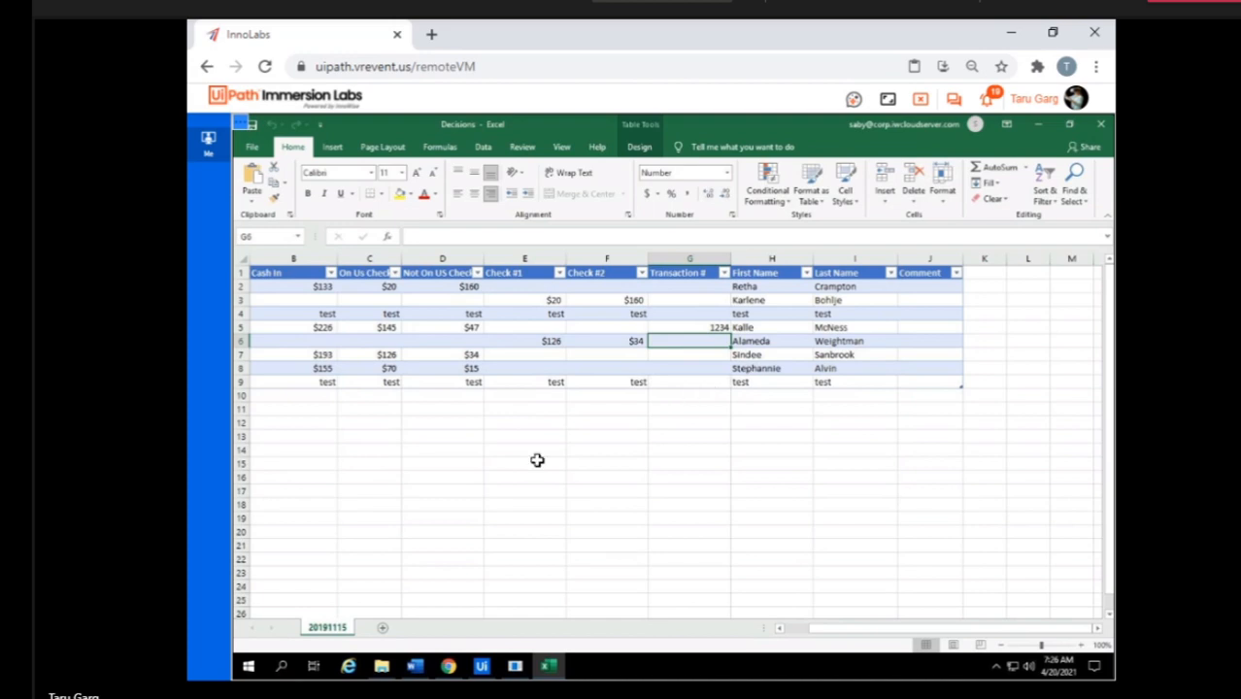
Add a new sheet and copy the range B1:J5 from sheet 20191115 to its cell A1.
left_click(384, 629)
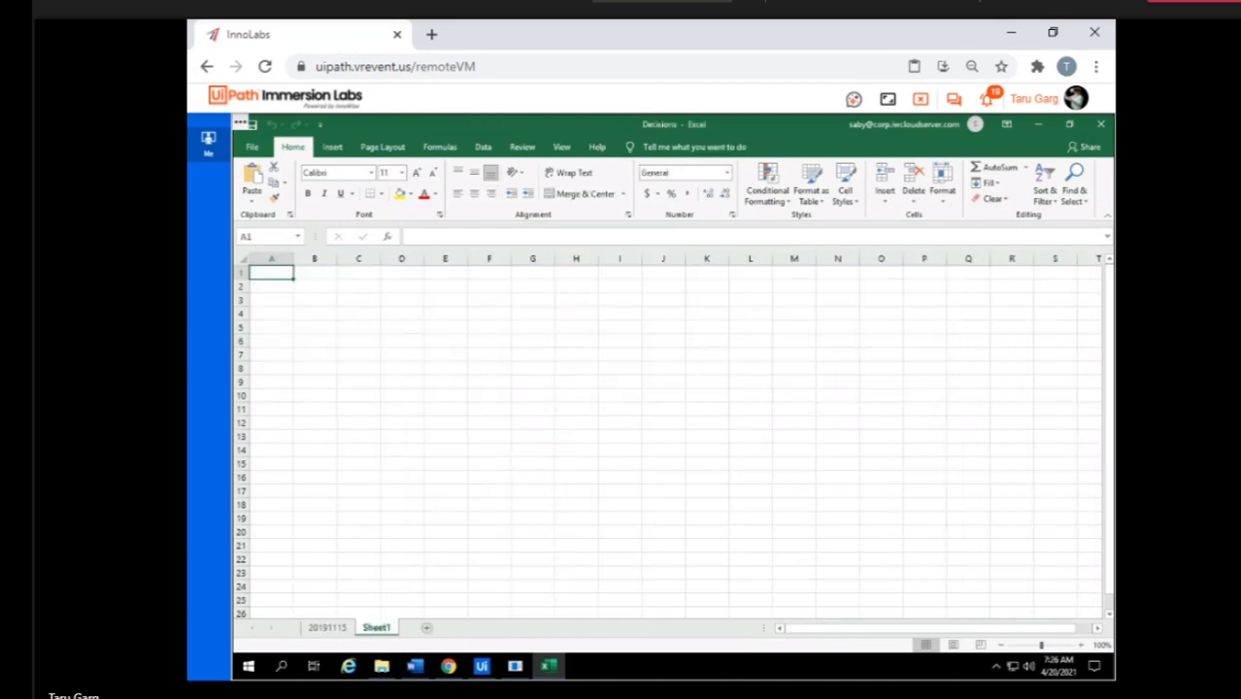
left_click(332, 629)
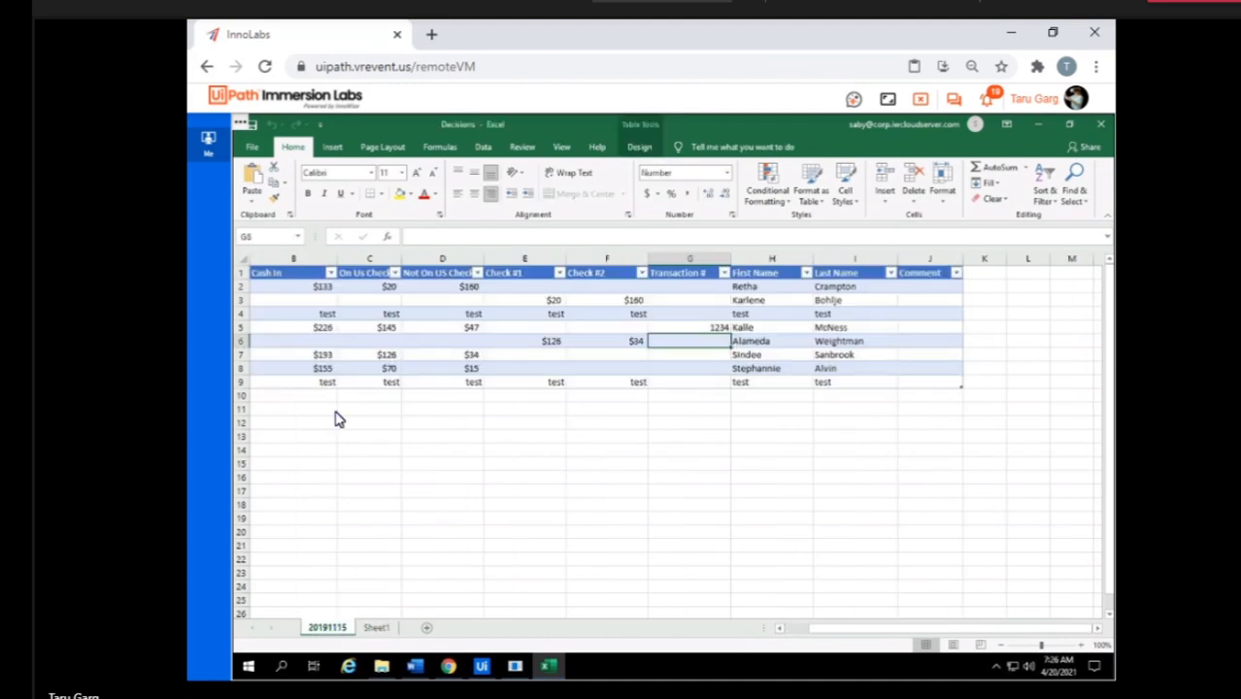
left_click(243, 273)
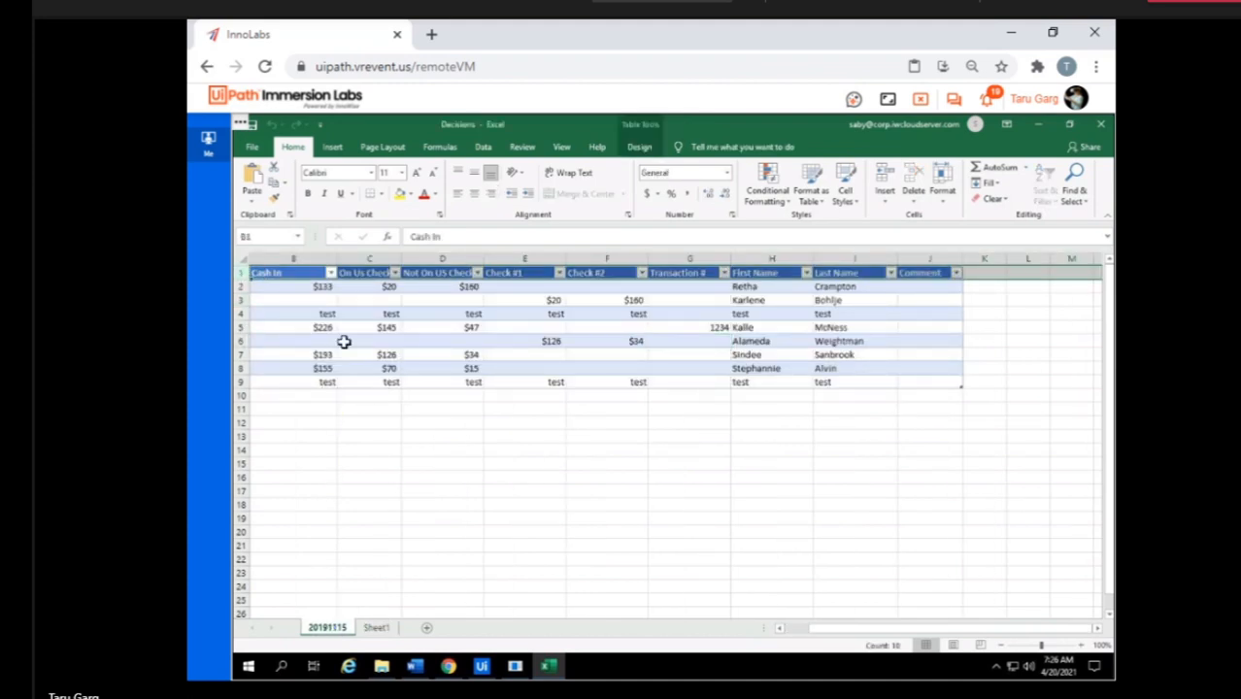
left_click(297, 275)
key("ctrl+shift+Right")
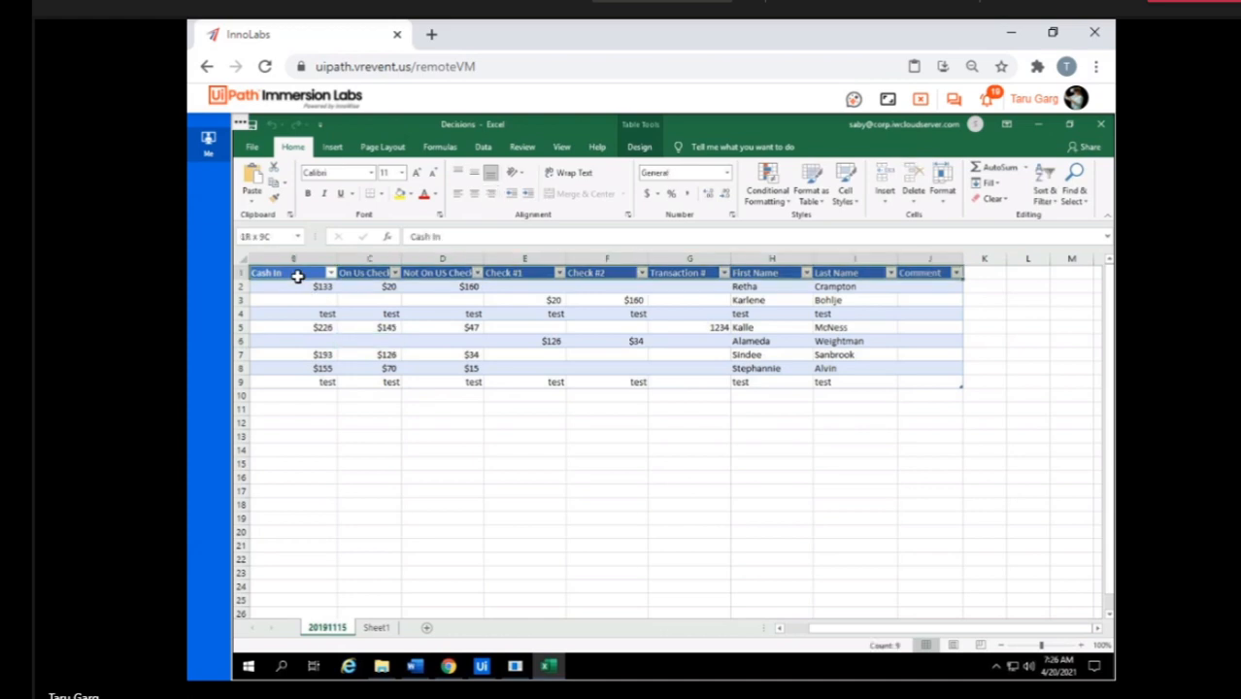
key("shift+Down")
key("shift+Down")
key("shift+Down")
key("shift+Down")
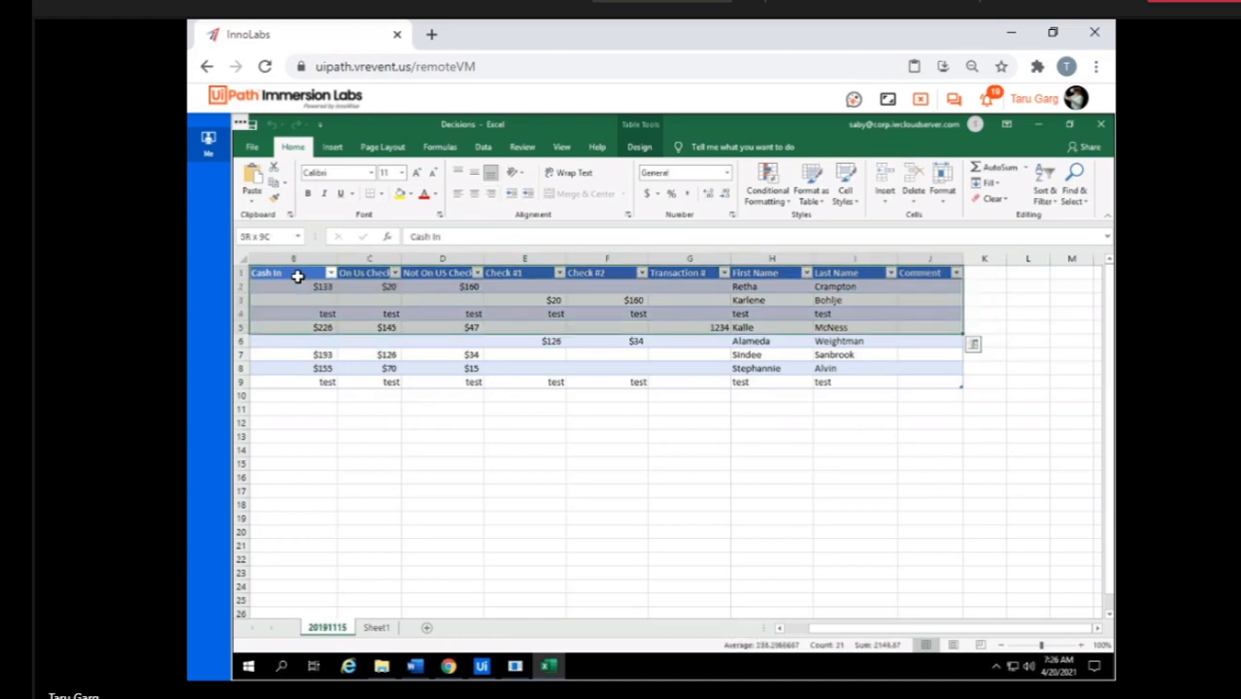
key("ctrl+c")
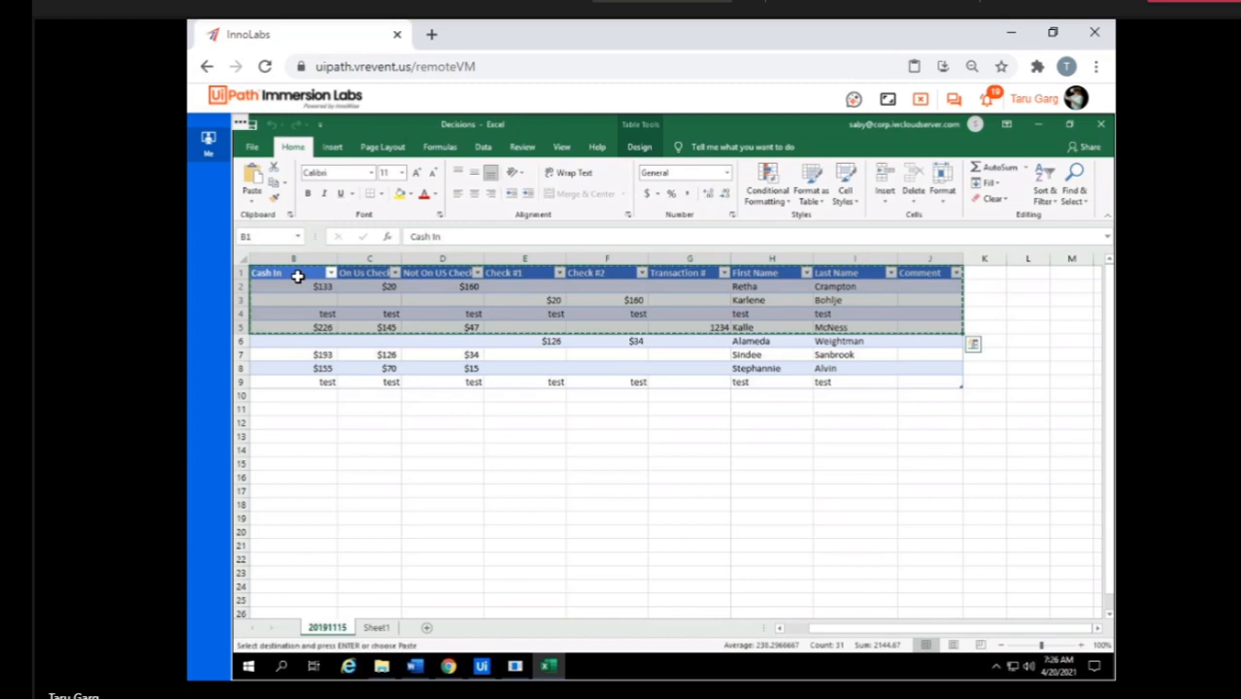
left_click(376, 628)
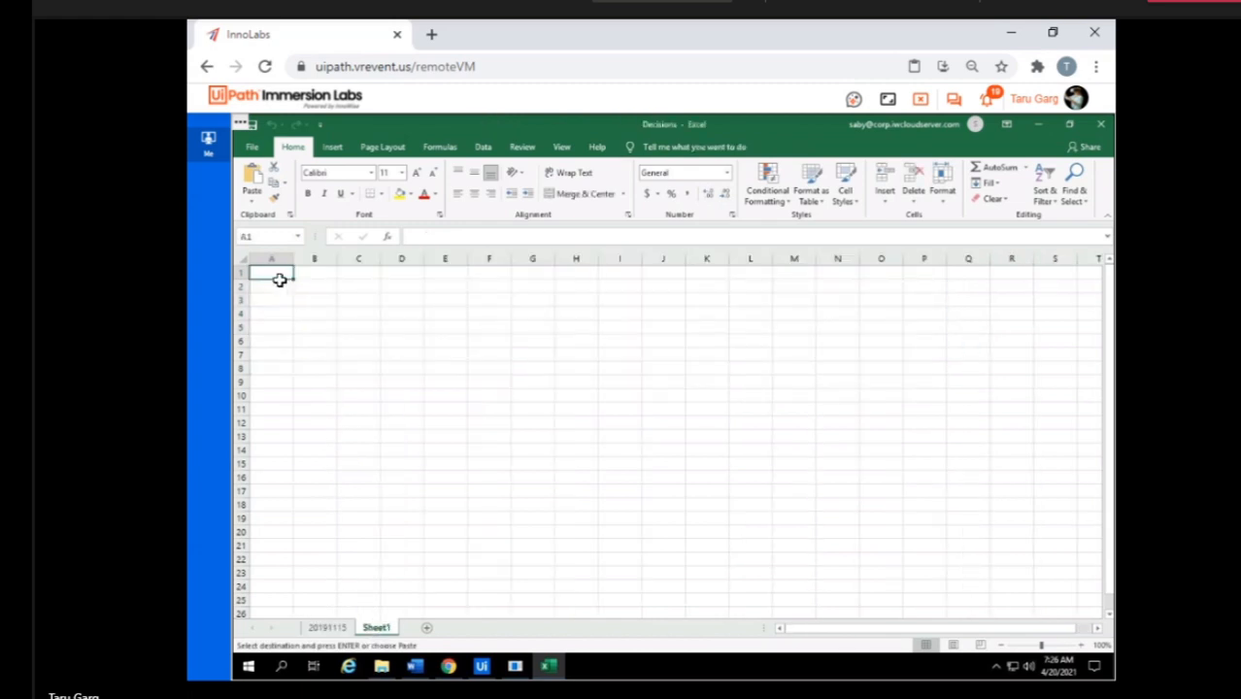
key("ctrl+v")
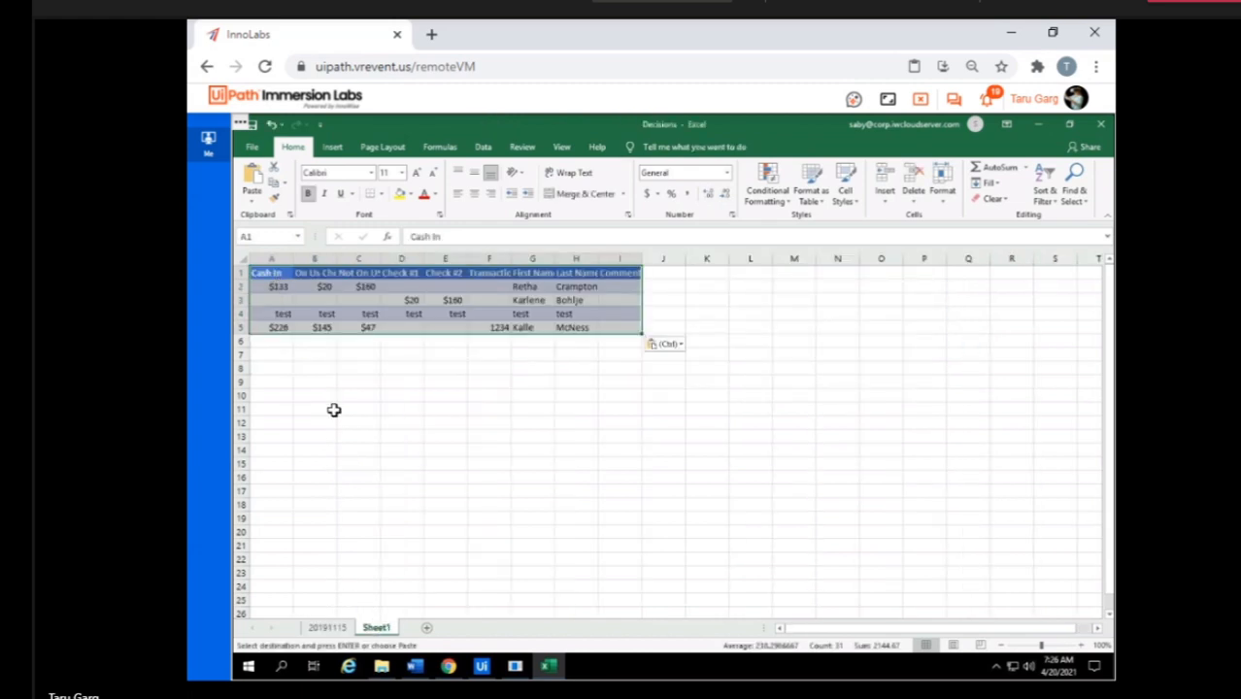
Add a second new sheet and paste the copied header and data rows at cell A1.
left_click(428, 631)
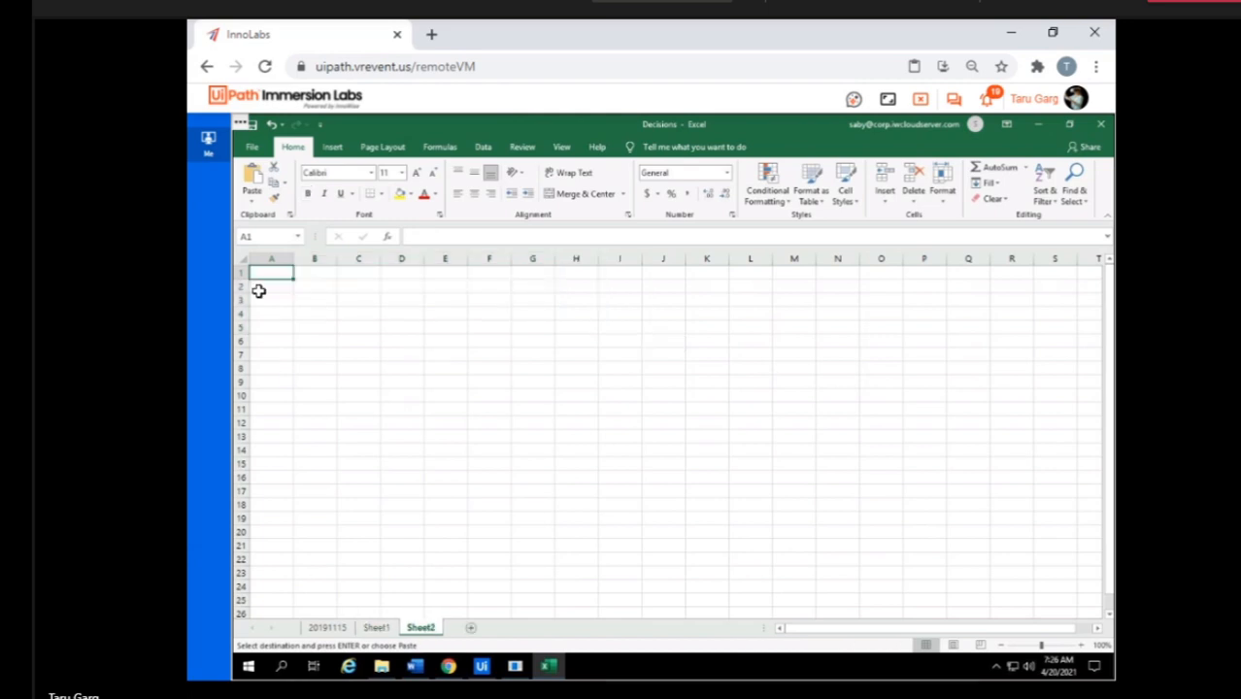
key("ctrl+v")
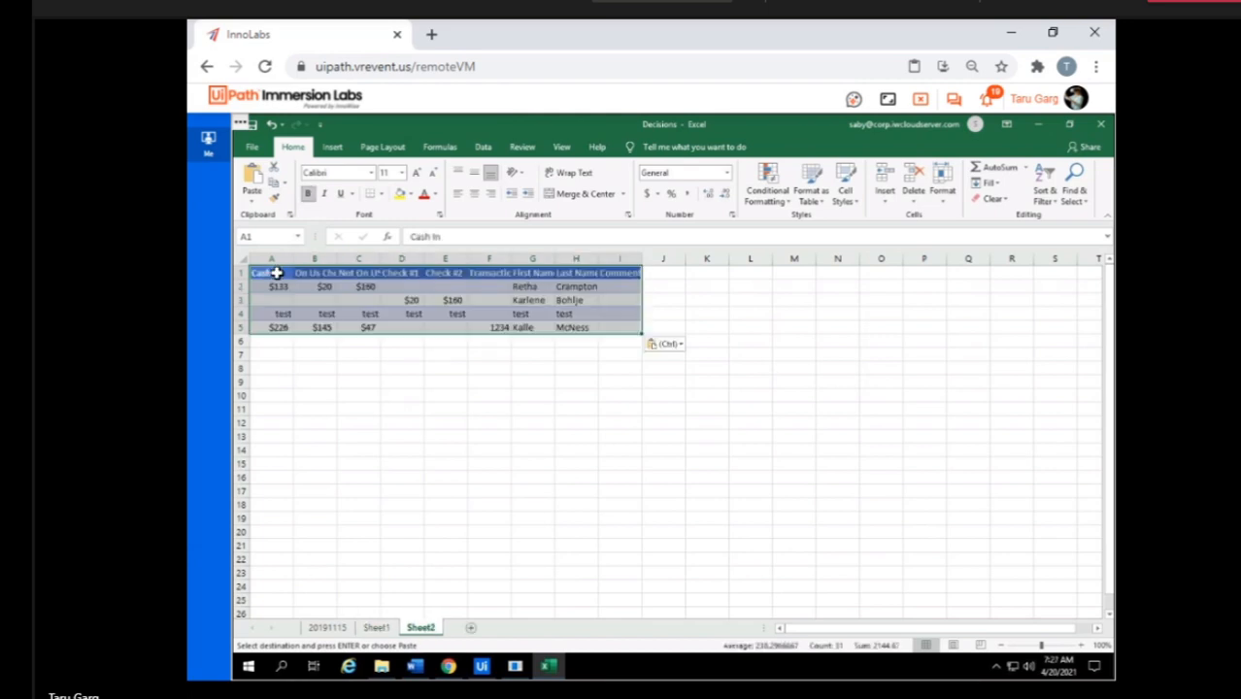
left_click(327, 409)
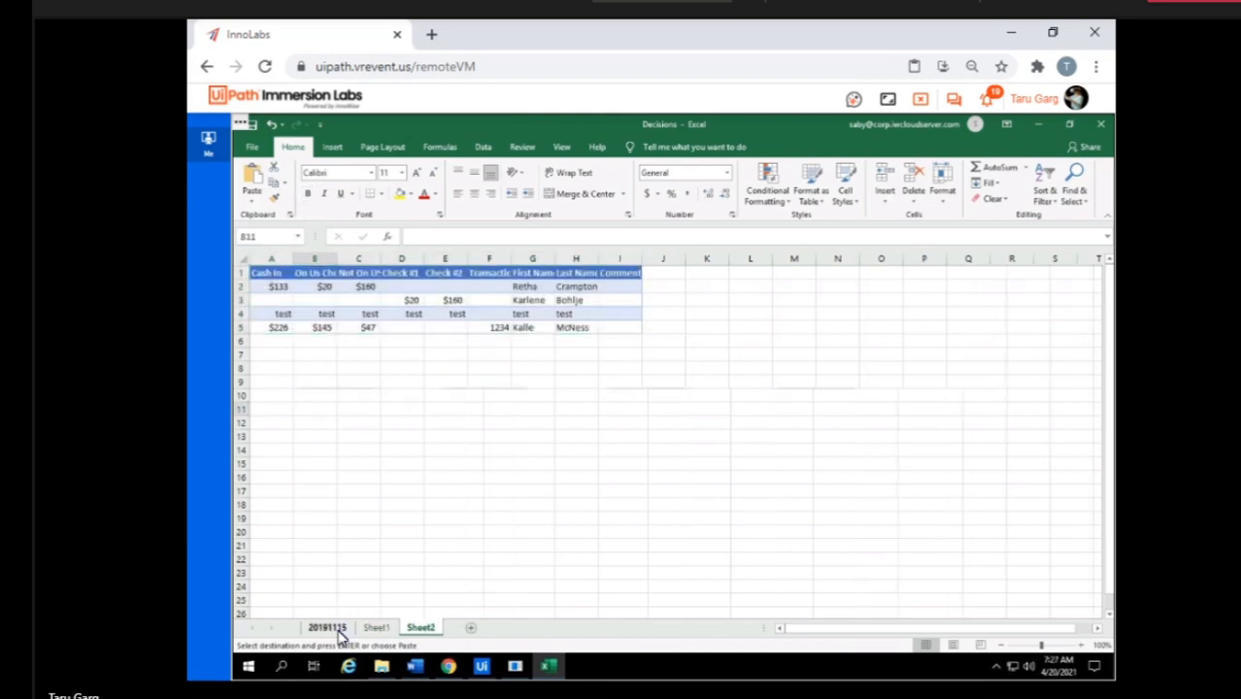
Copy the range A1:J5 from sheet 20191115, including the Transaction Type column.
left_click(327, 627)
left_click(326, 465)
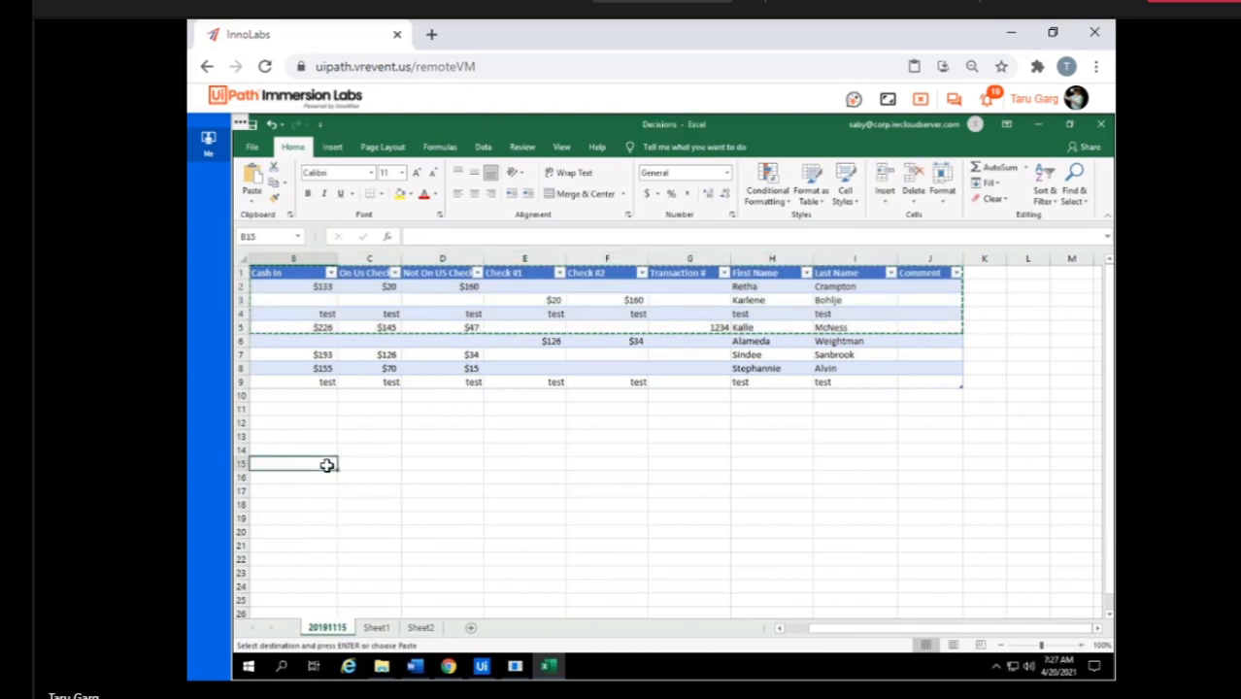
key("Left")
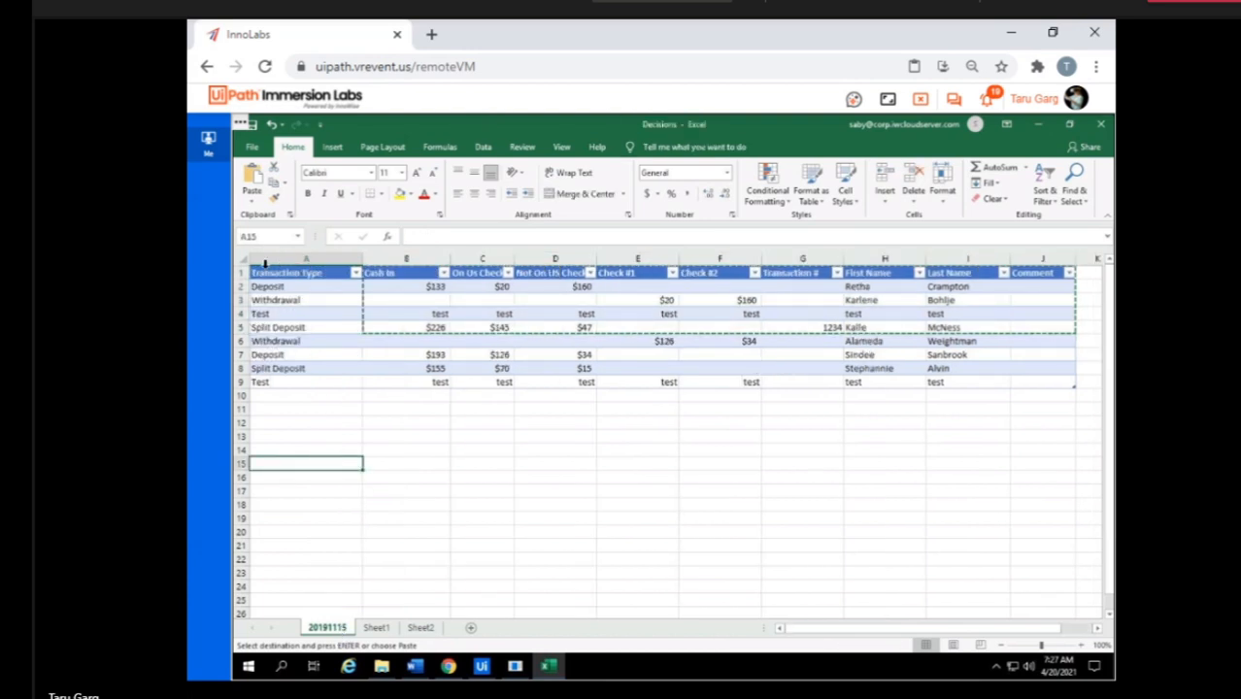
left_click(251, 275)
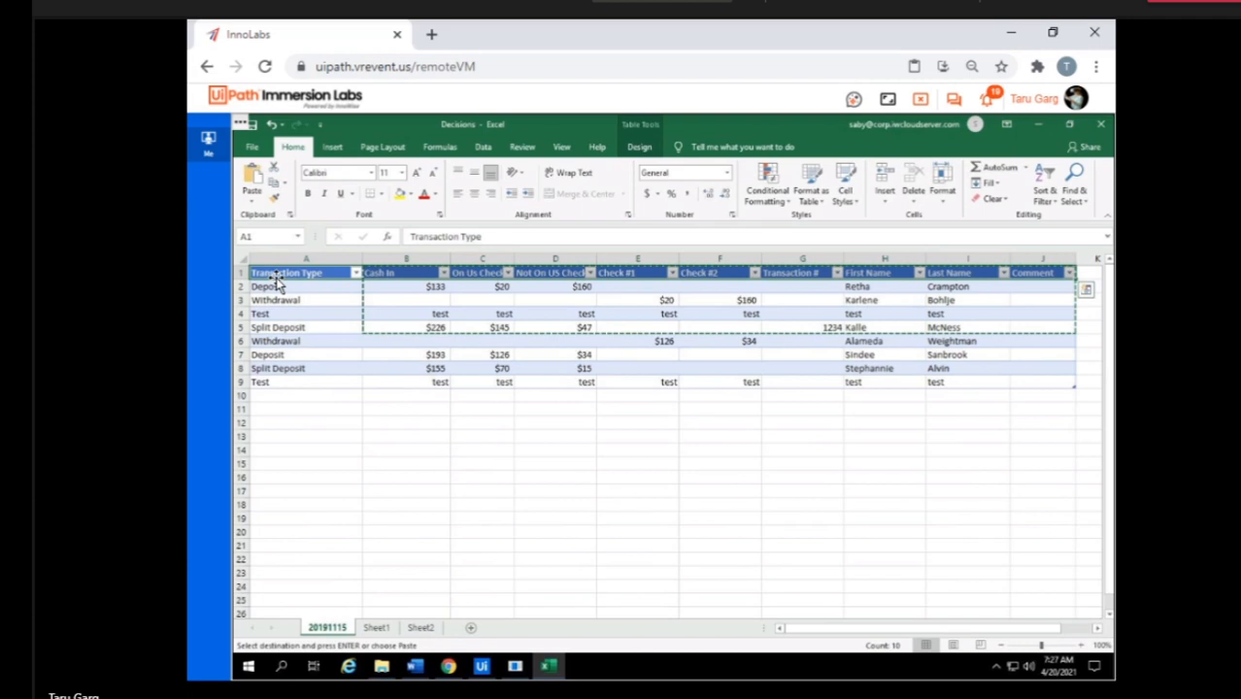
key("shift+Down")
key("shift+Down")
key("shift+Down")
key("shift+Down")
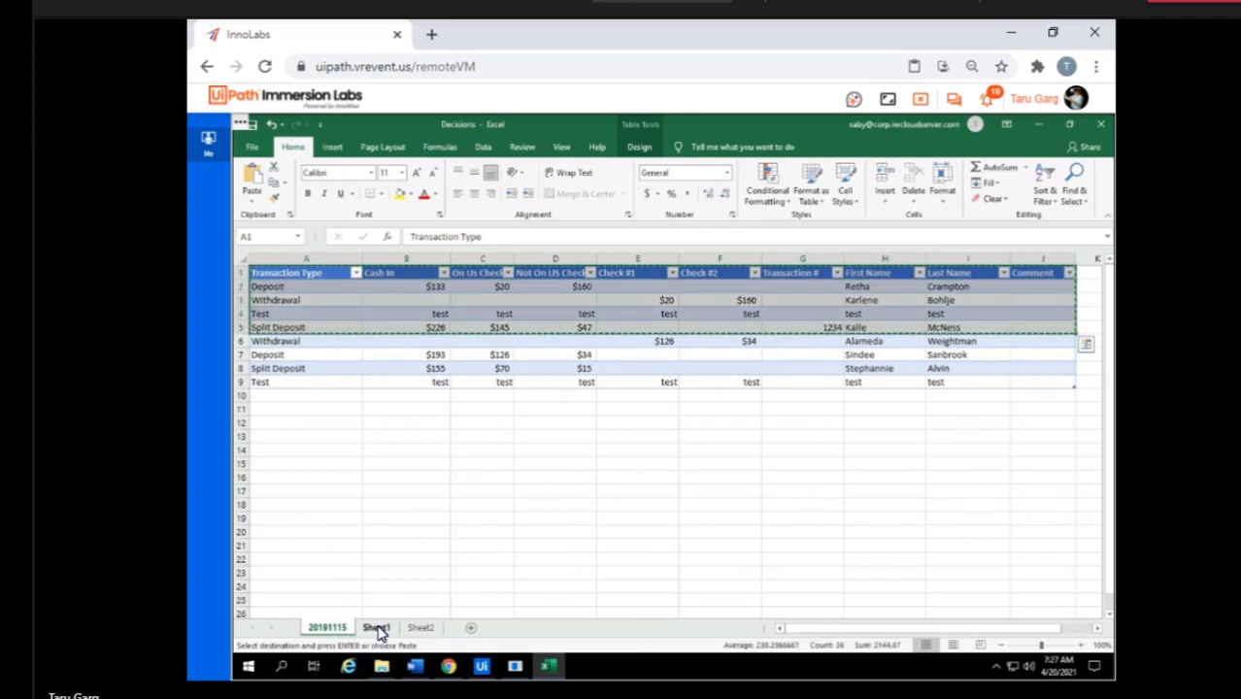
Paste the copied range at cell A1 of both Sheet1 and Sheet2, overwriting their data, and clear the copy selection.
left_click(374, 628)
left_click(268, 273)
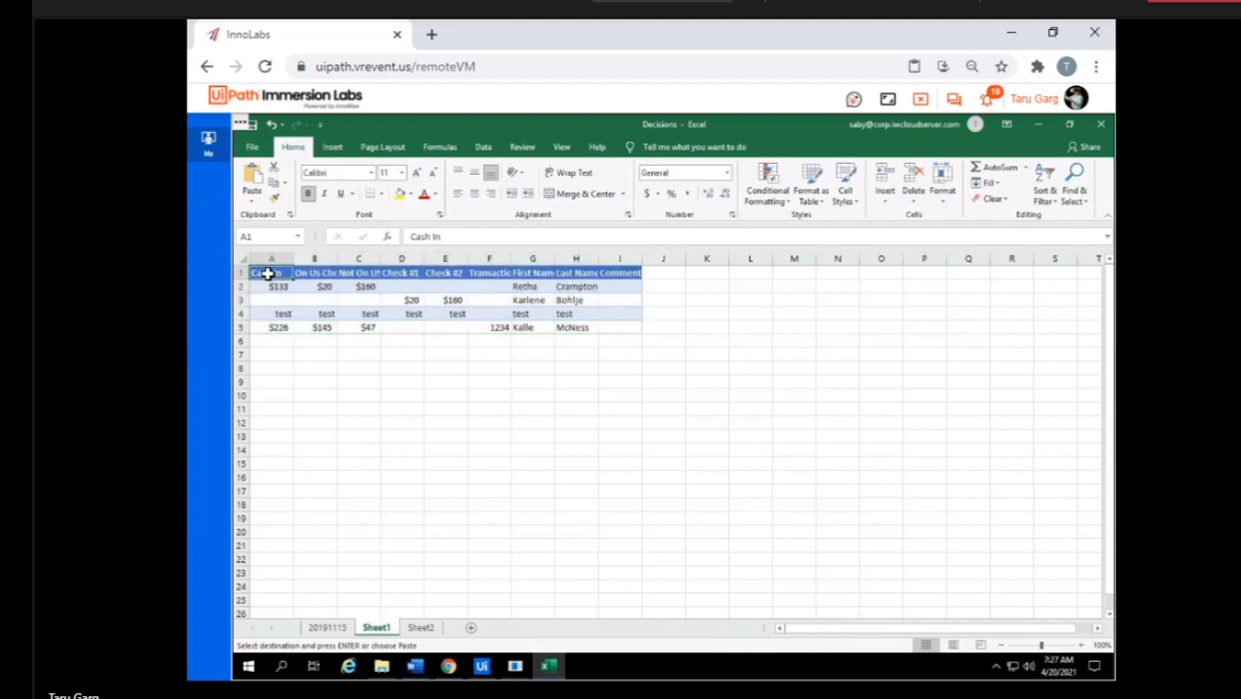
key("ctrl+v")
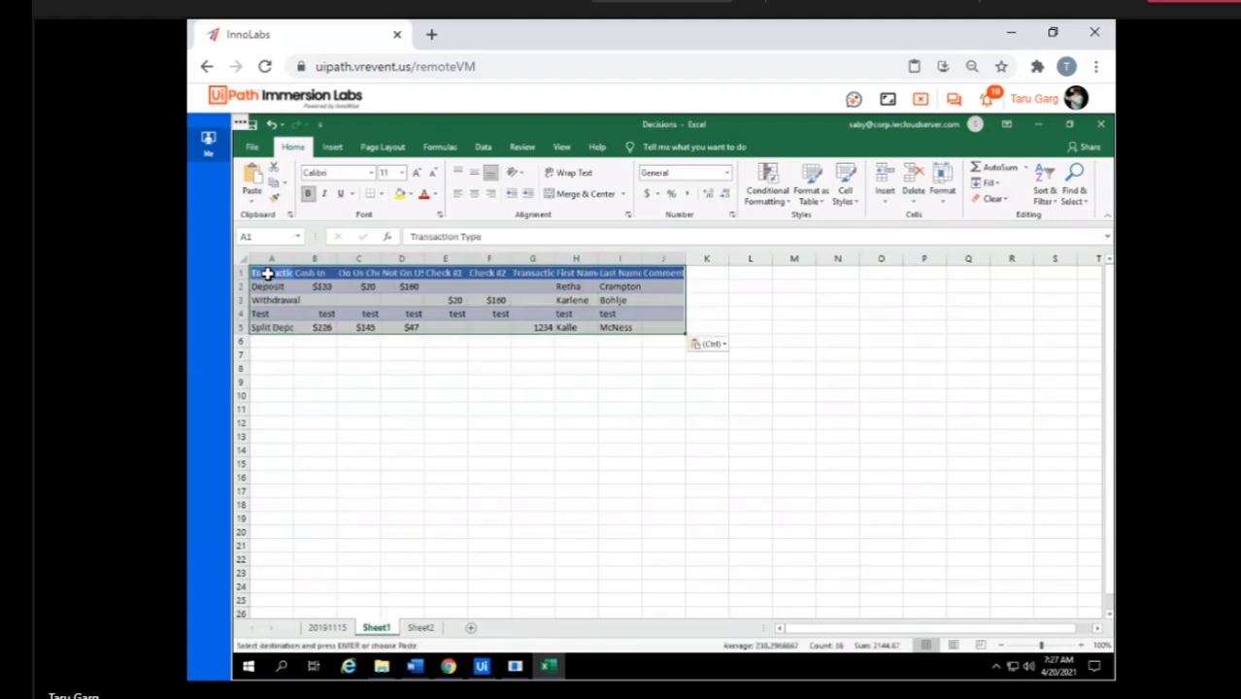
left_click(418, 628)
left_click(271, 273)
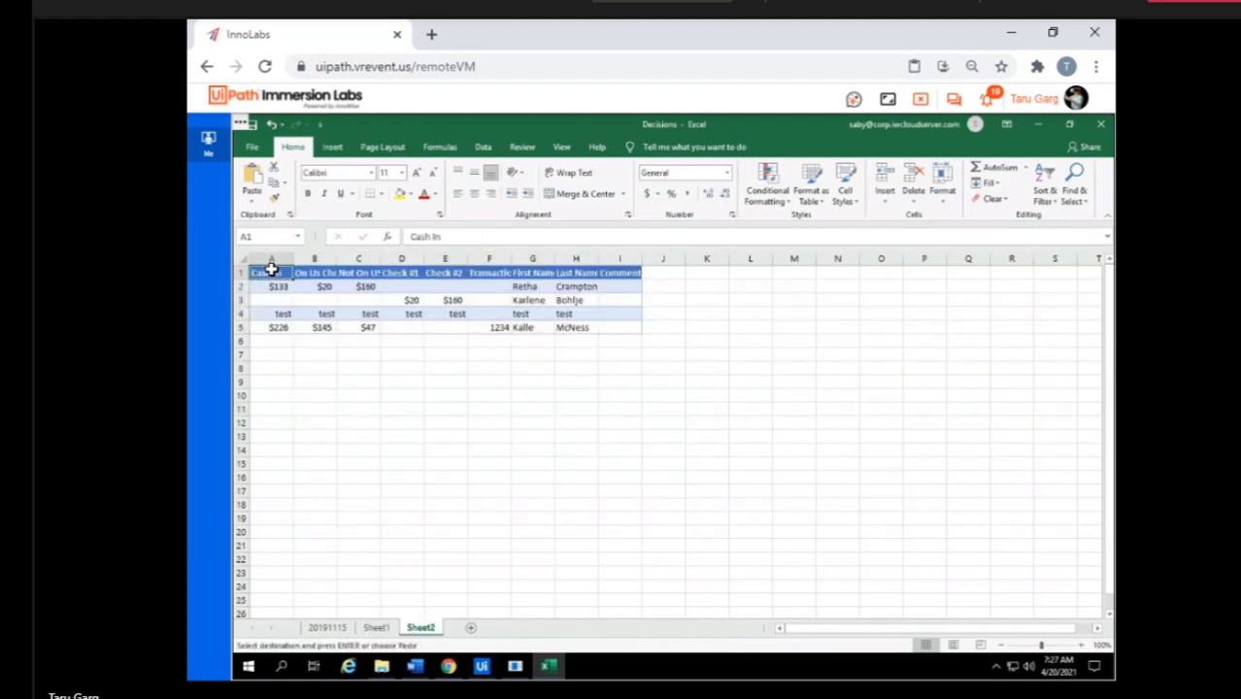
key("ctrl+v")
left_click(347, 418)
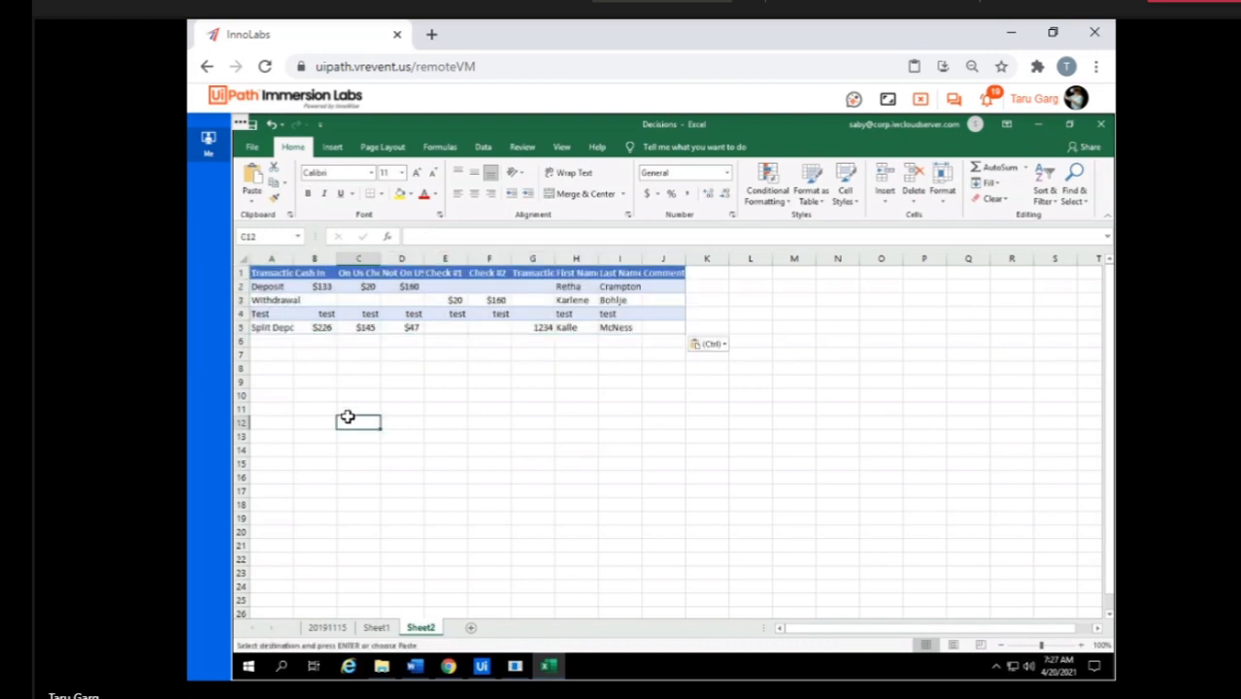
key("Escape")
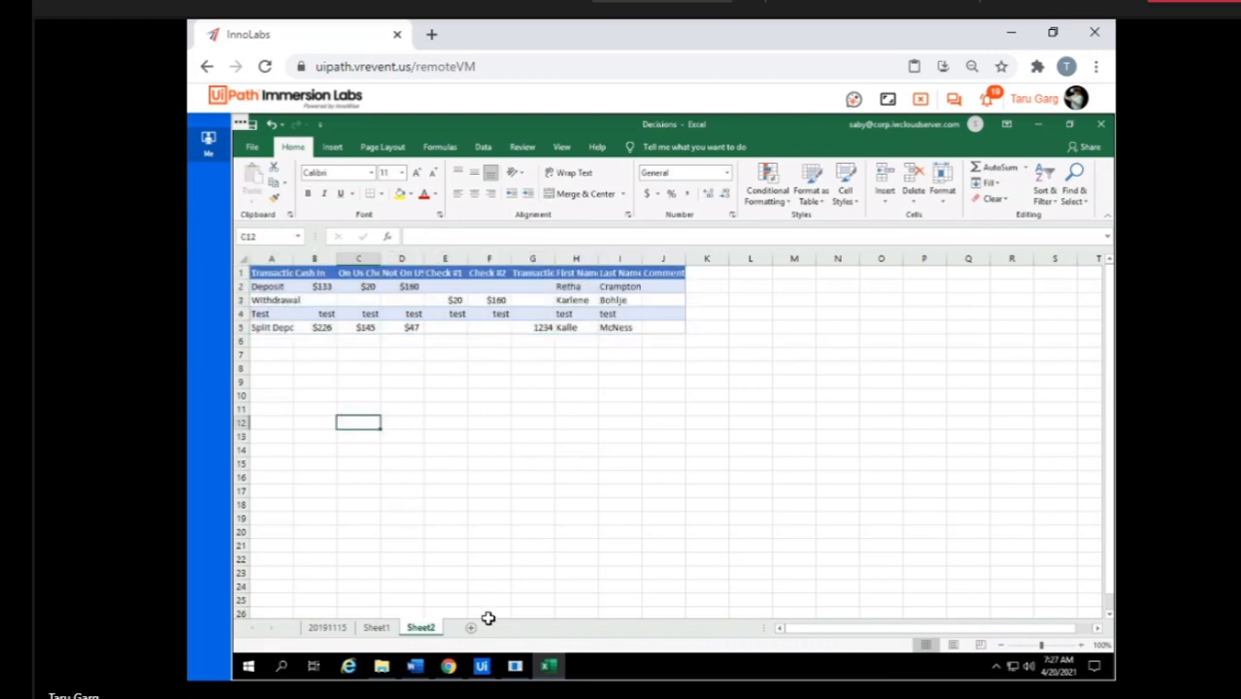
Switch to the Word Task project in StudioX and add a For Each Excel Sheet activity to the empty workflow.
left_click(480, 669)
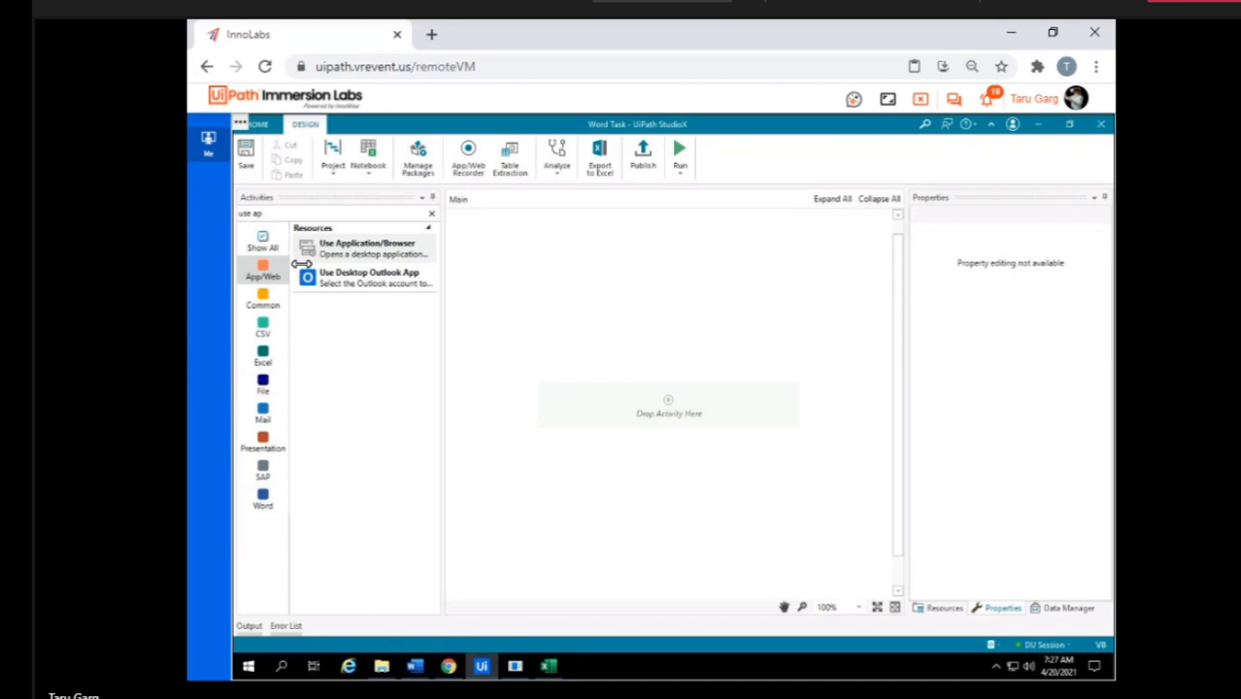
left_click(286, 212)
type("for each")
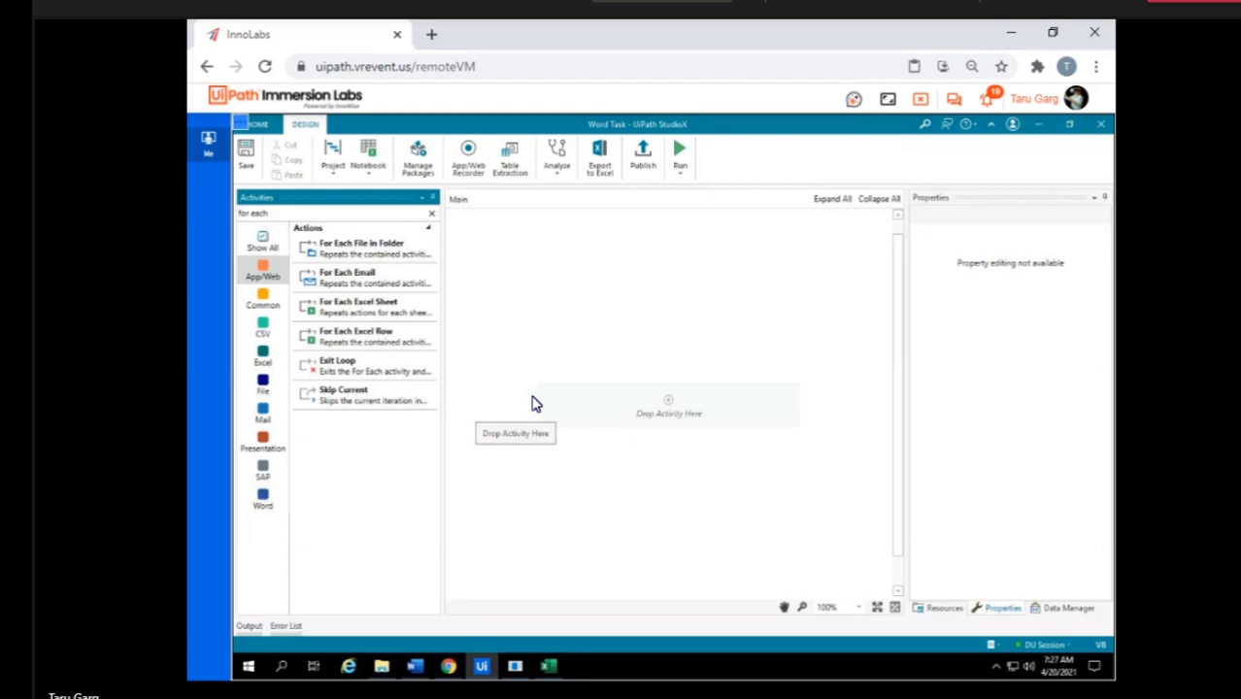
left_click(369, 309)
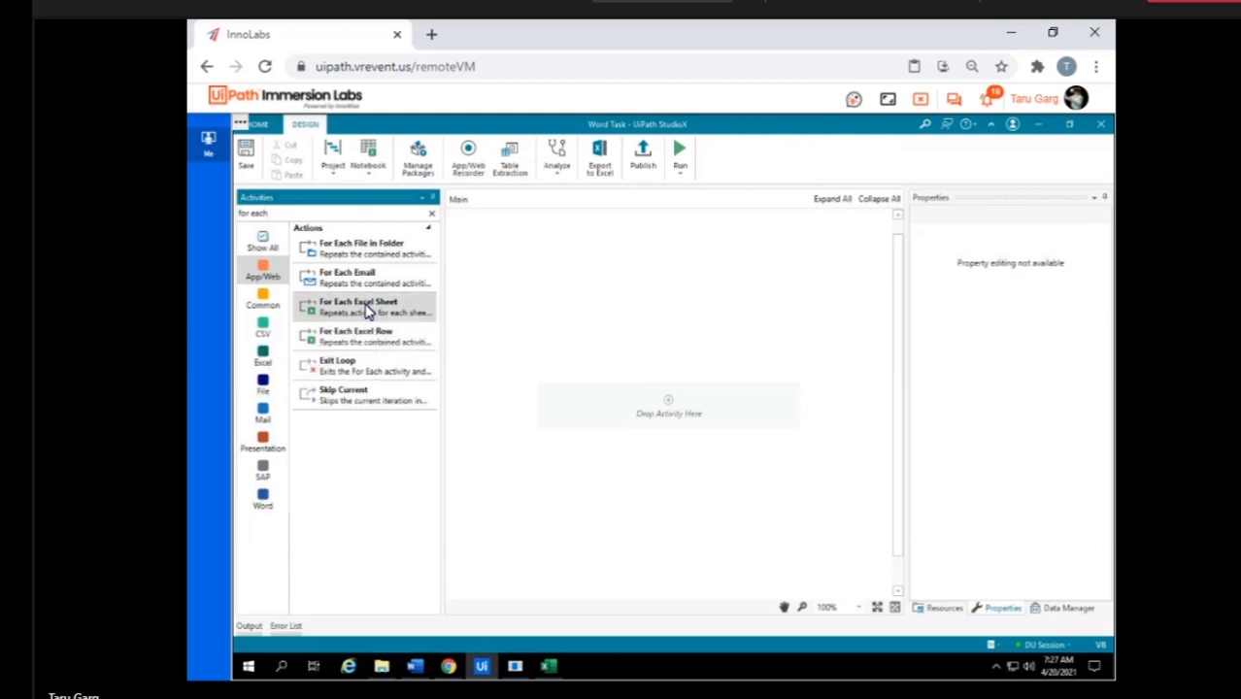
left_click_drag(464, 351, 569, 408)
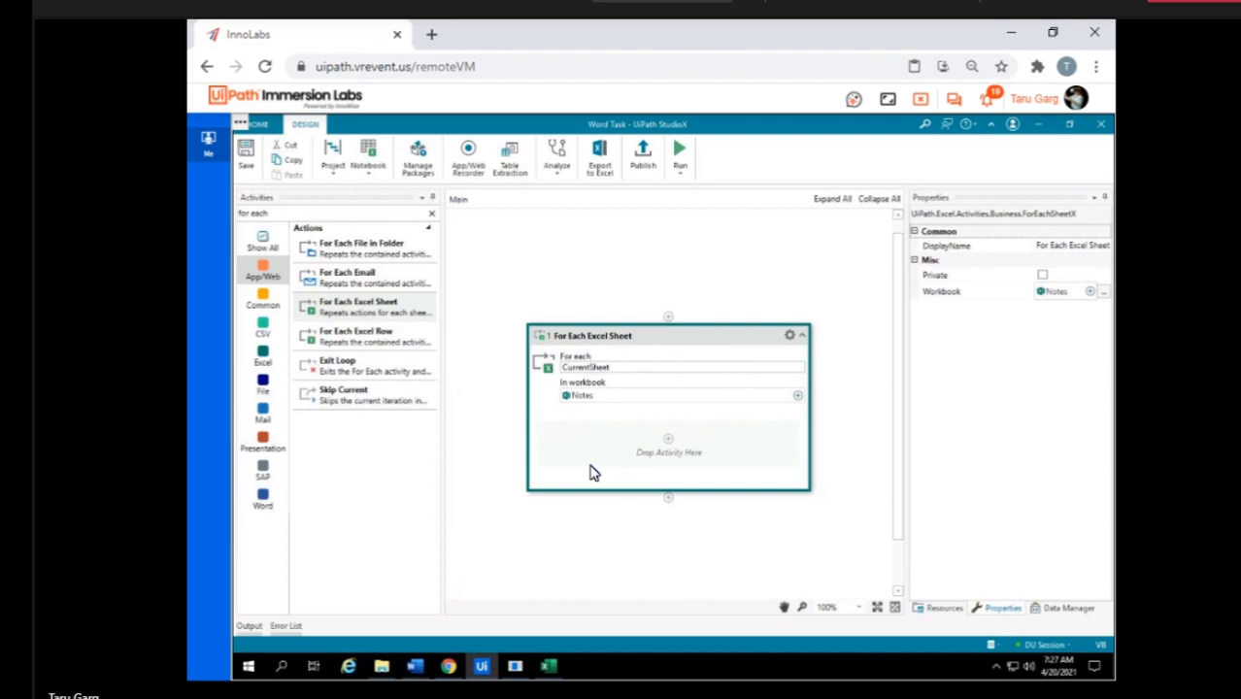
Nest a For Each Excel Row inside the For Each Excel Sheet and check the CurrentSheet options for its range.
left_click_drag(347, 337, 667, 449)
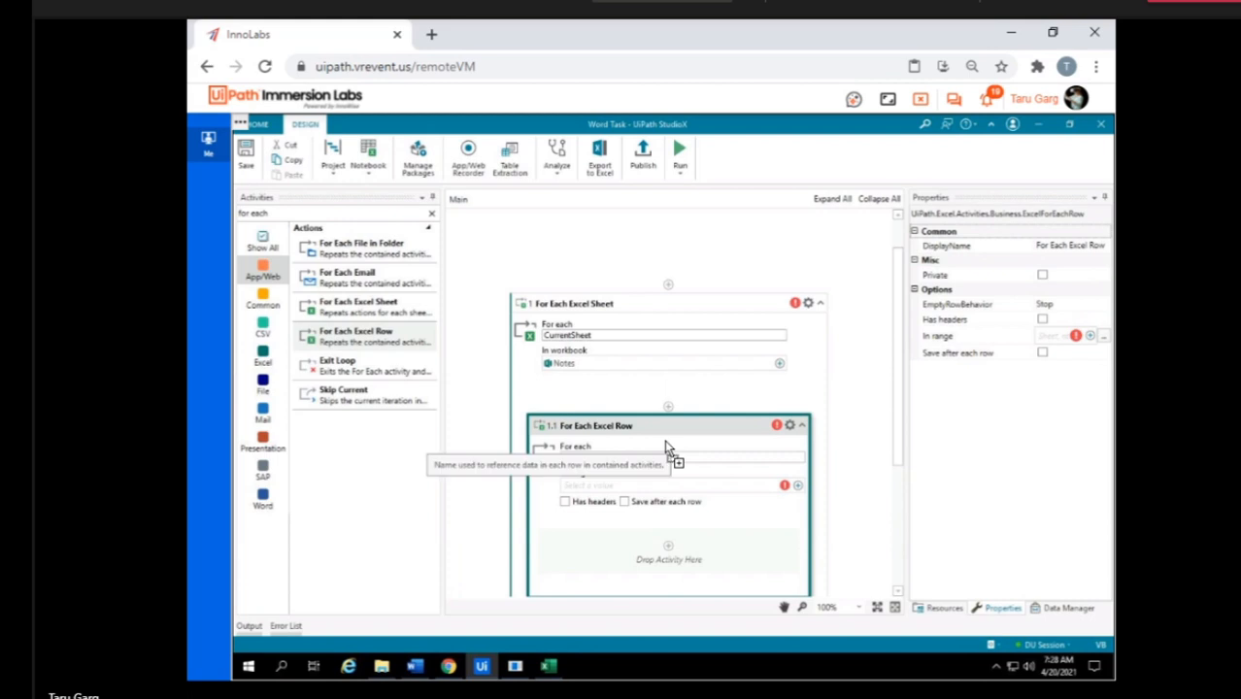
left_click(797, 486)
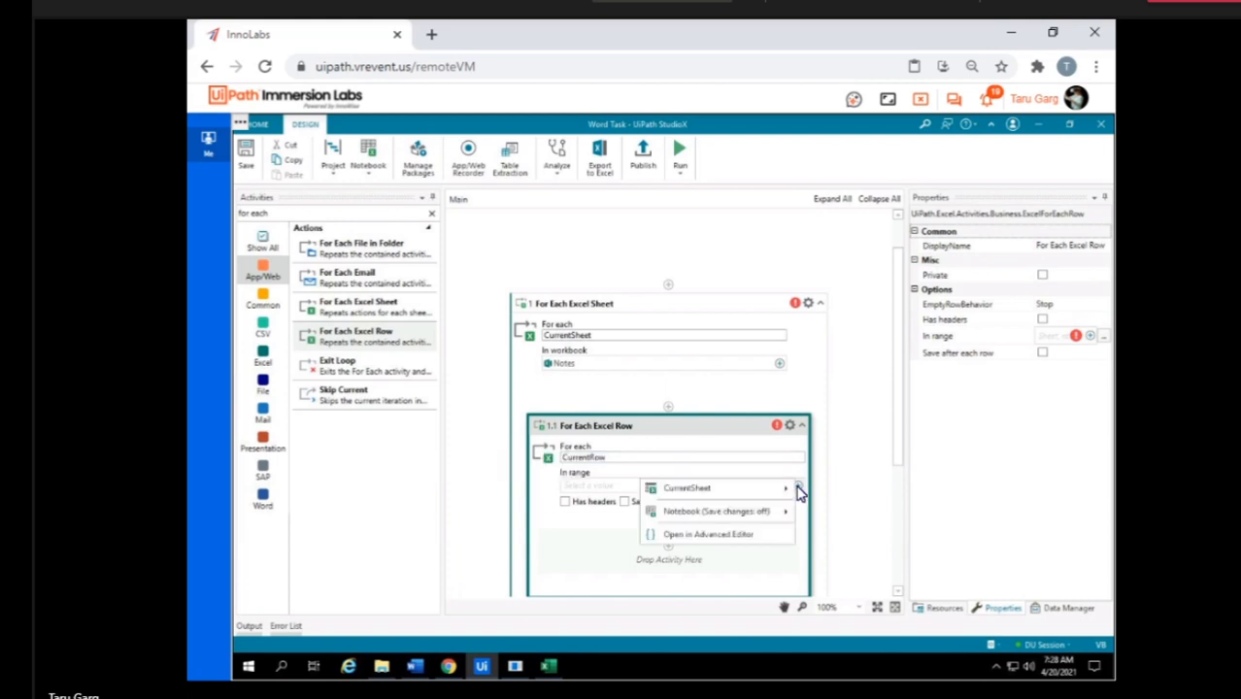
mouse_move(782, 491)
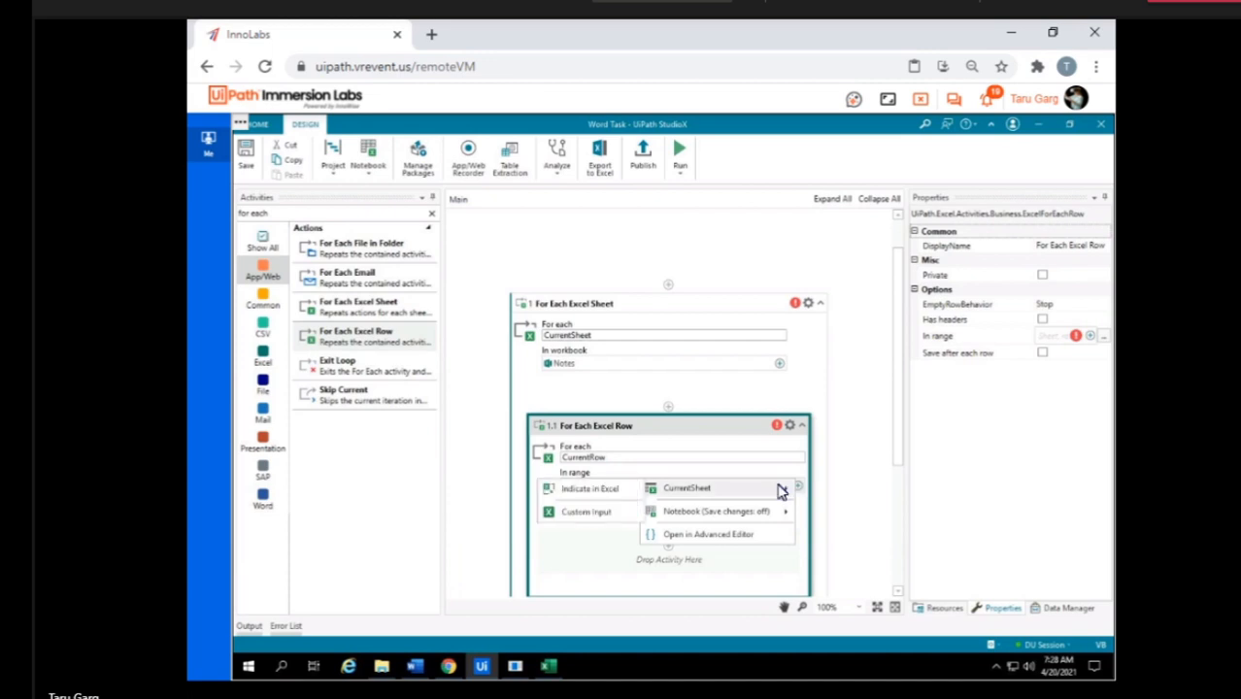
left_click(814, 382)
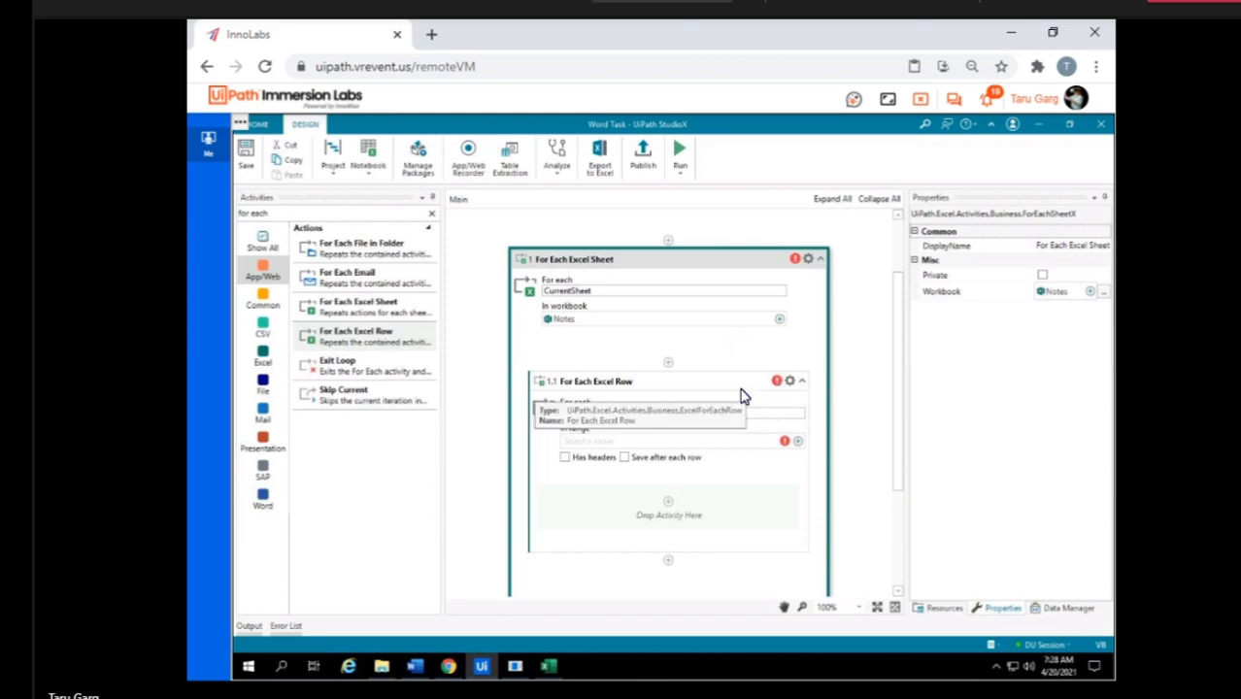
Leave the instructor VM and access the lab VM assigned to Citizen23.
left_click(920, 101)
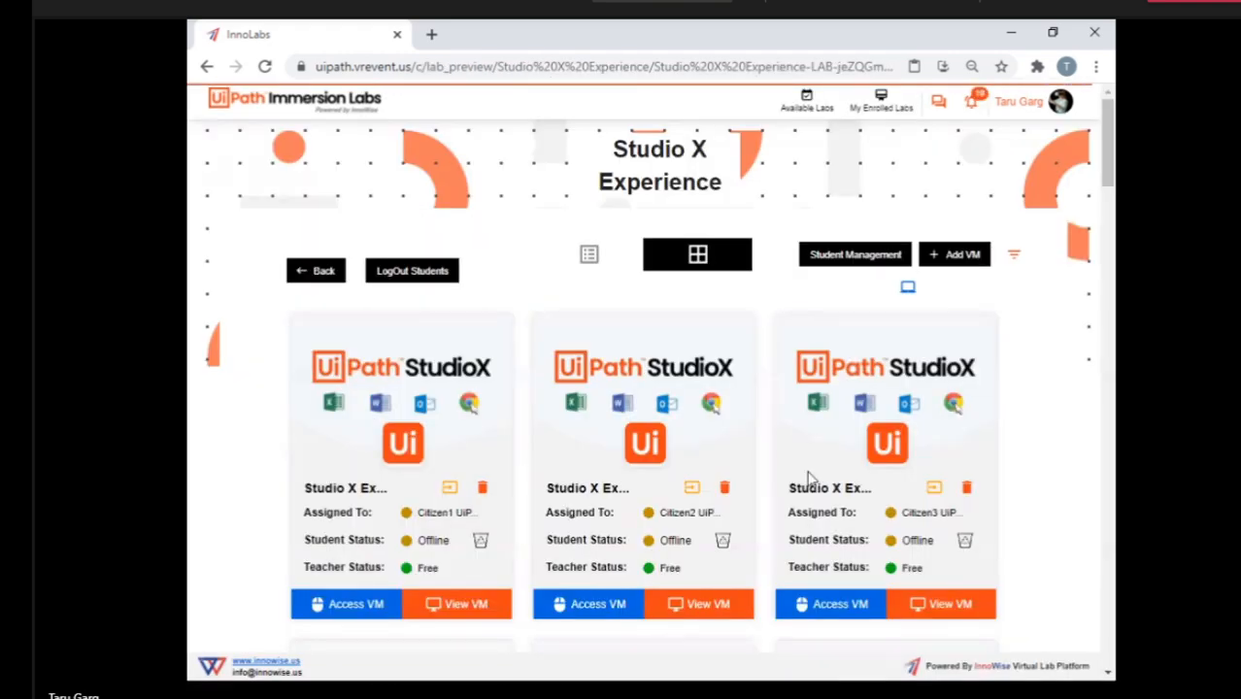
scroll(742, 500, "down", 5)
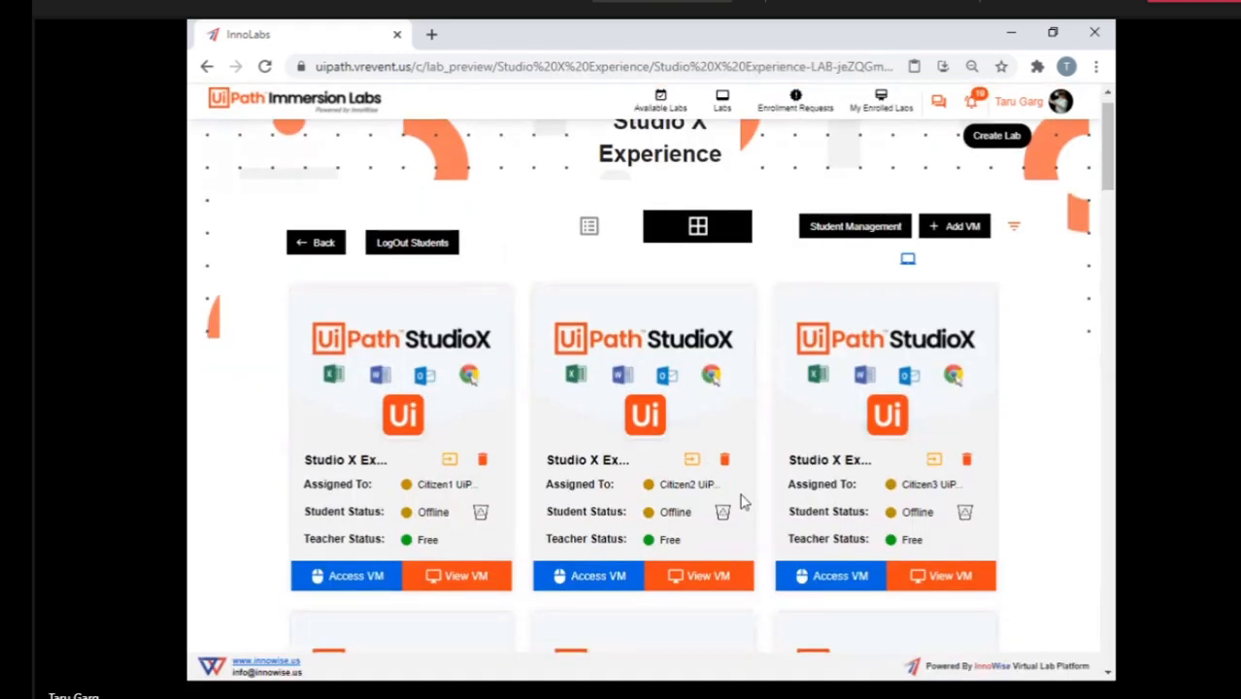
scroll(744, 499, "down", 10)
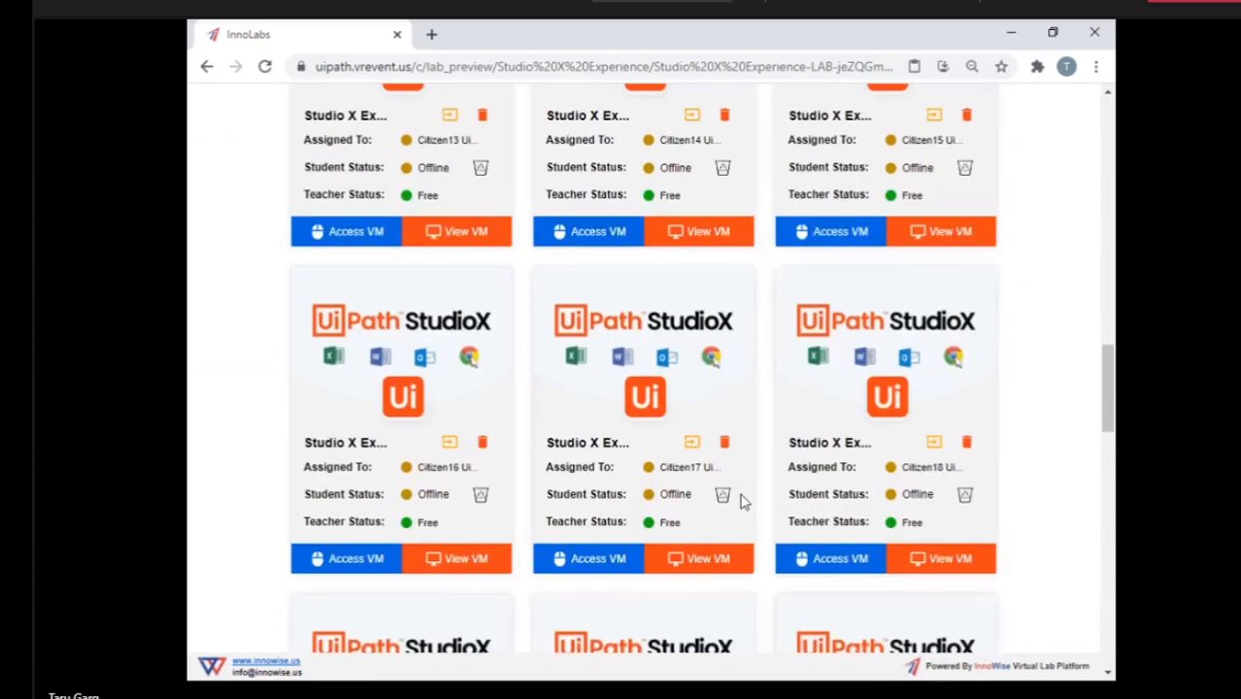
scroll(740, 500, "down", 3)
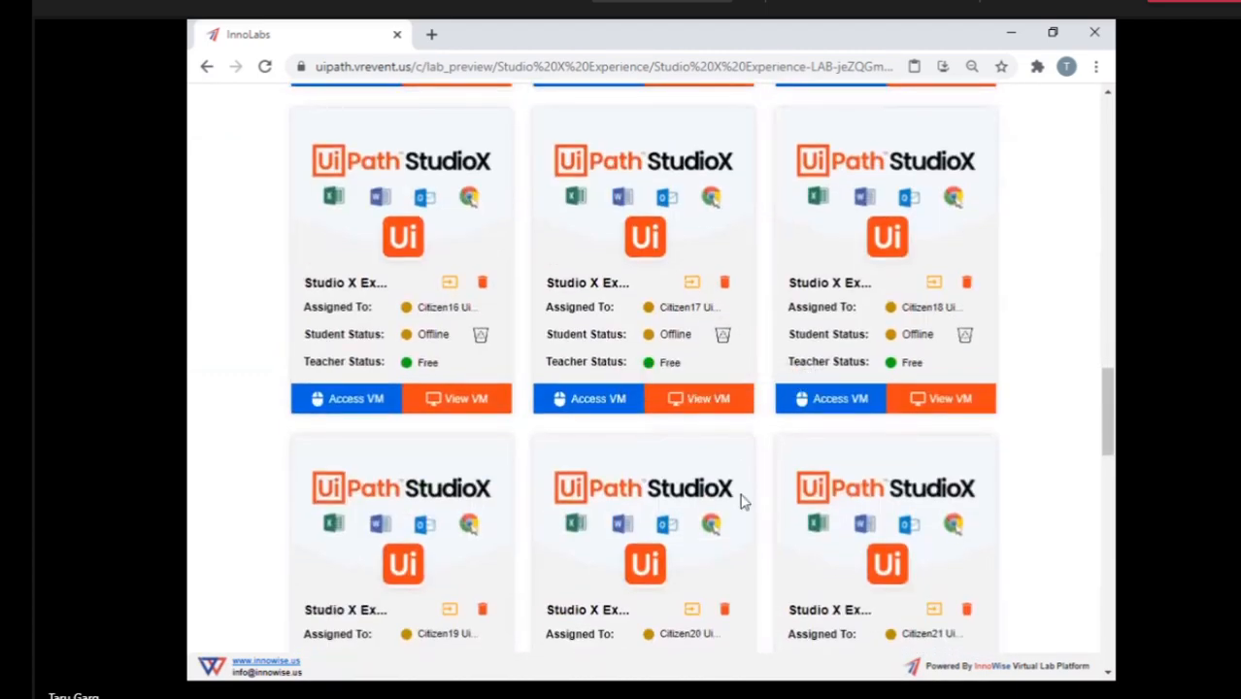
scroll(740, 499, "down", 5)
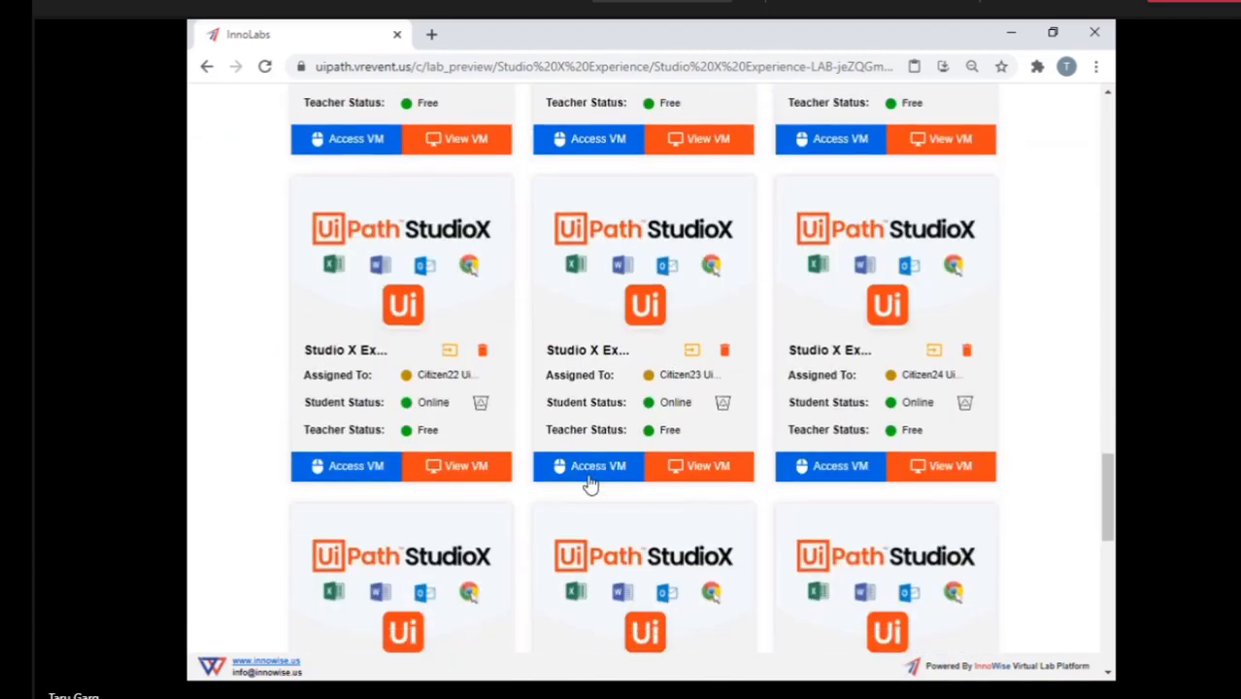
left_click(587, 469)
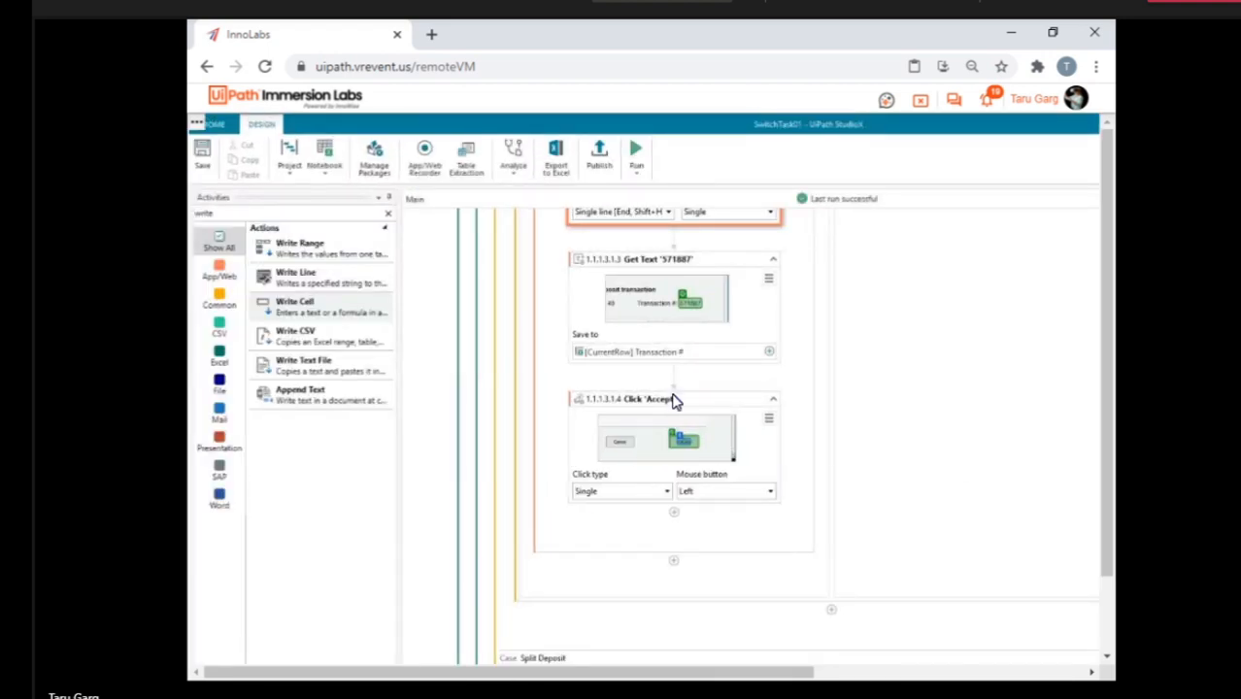
Examine the Withdrawal case's If condition, its Then and Else branches, and the enclosing Use Excel File and For Each Excel Row.
scroll(675, 402, "up", 10)
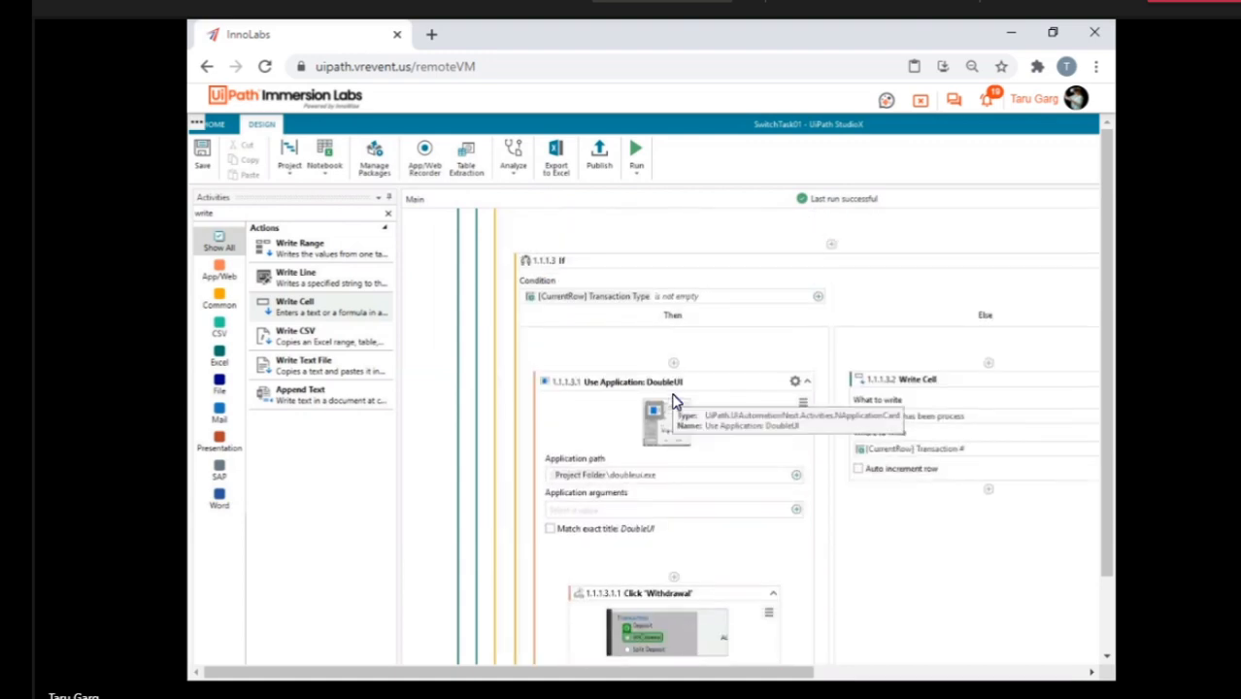
scroll(677, 402, "down", 3)
scroll(677, 401, "up", 4)
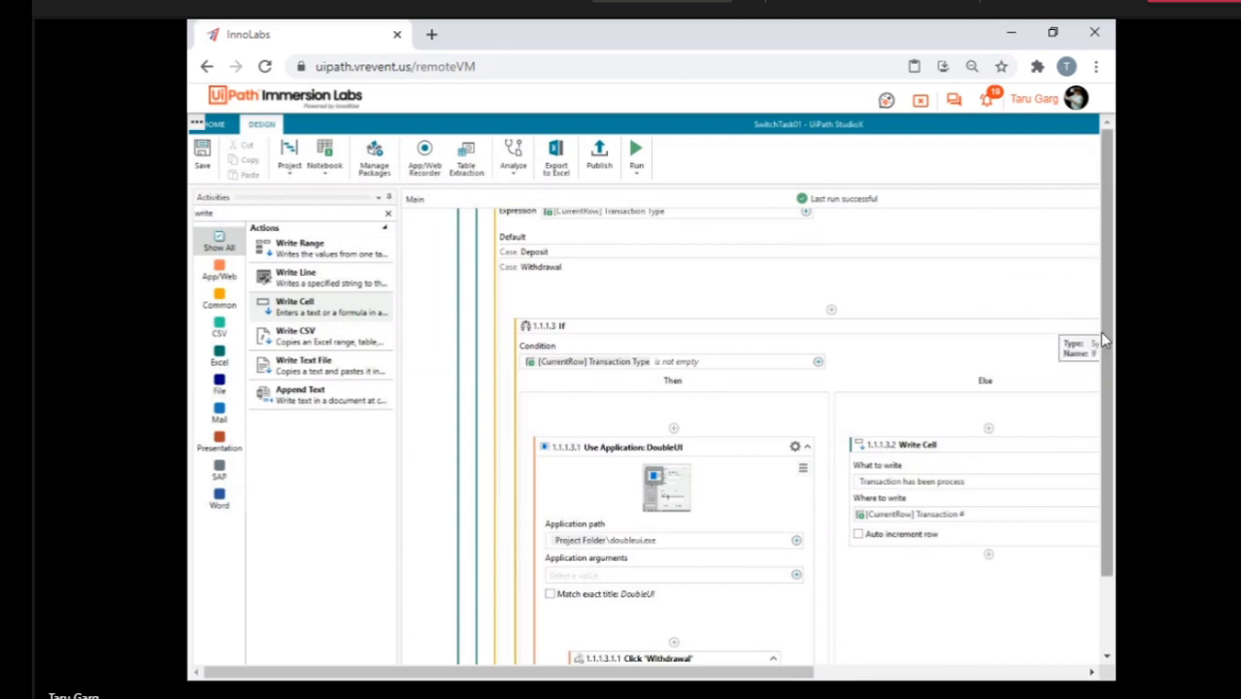
scroll(1100, 331, "down", 3)
left_click_drag(1005, 486, 611, 688)
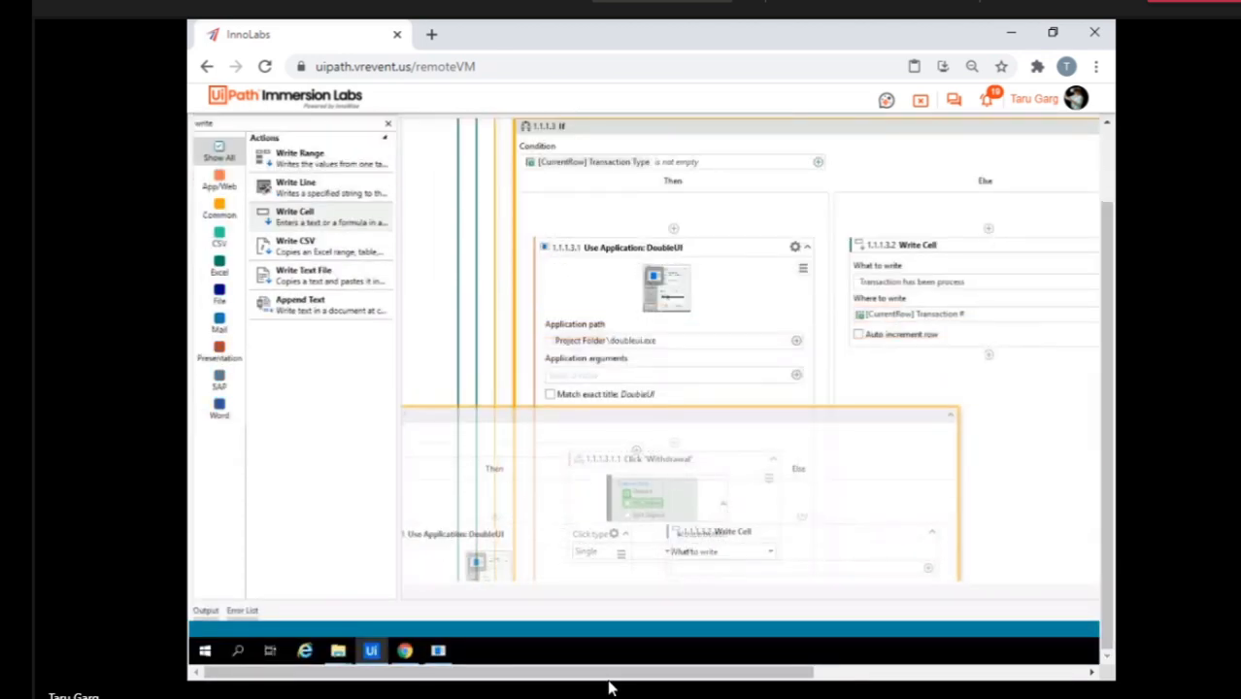
right_click(649, 127)
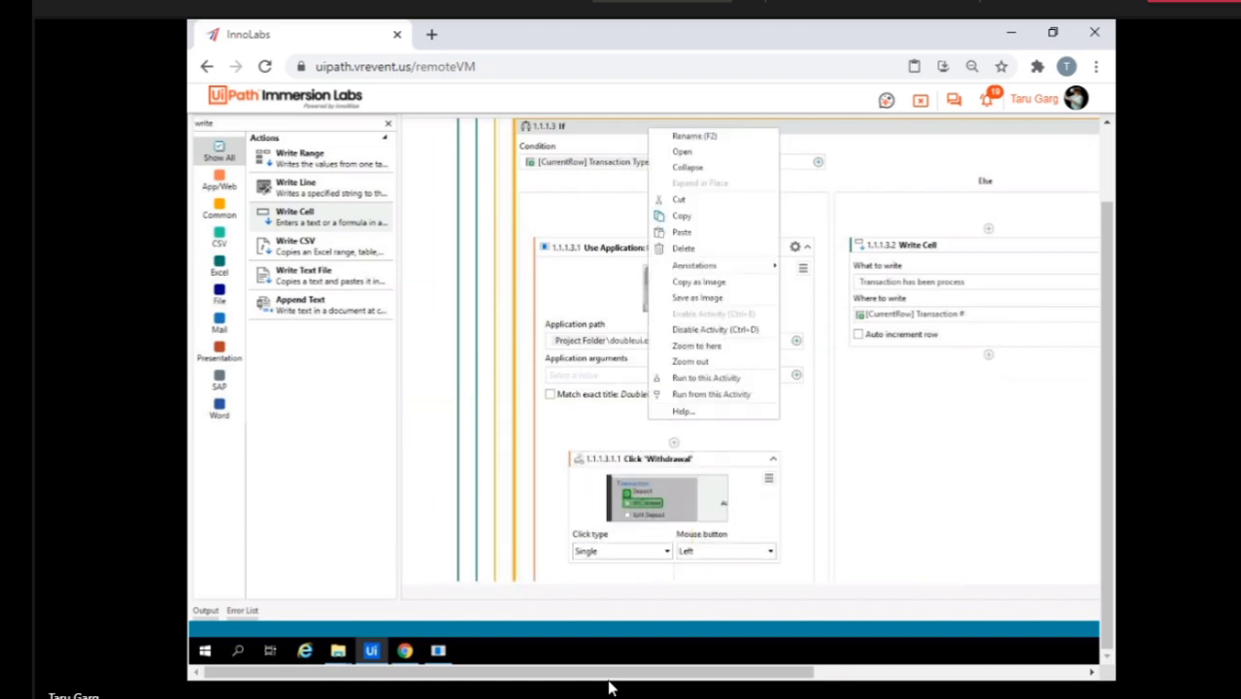
key("Escape")
scroll(797, 399, "up", 10)
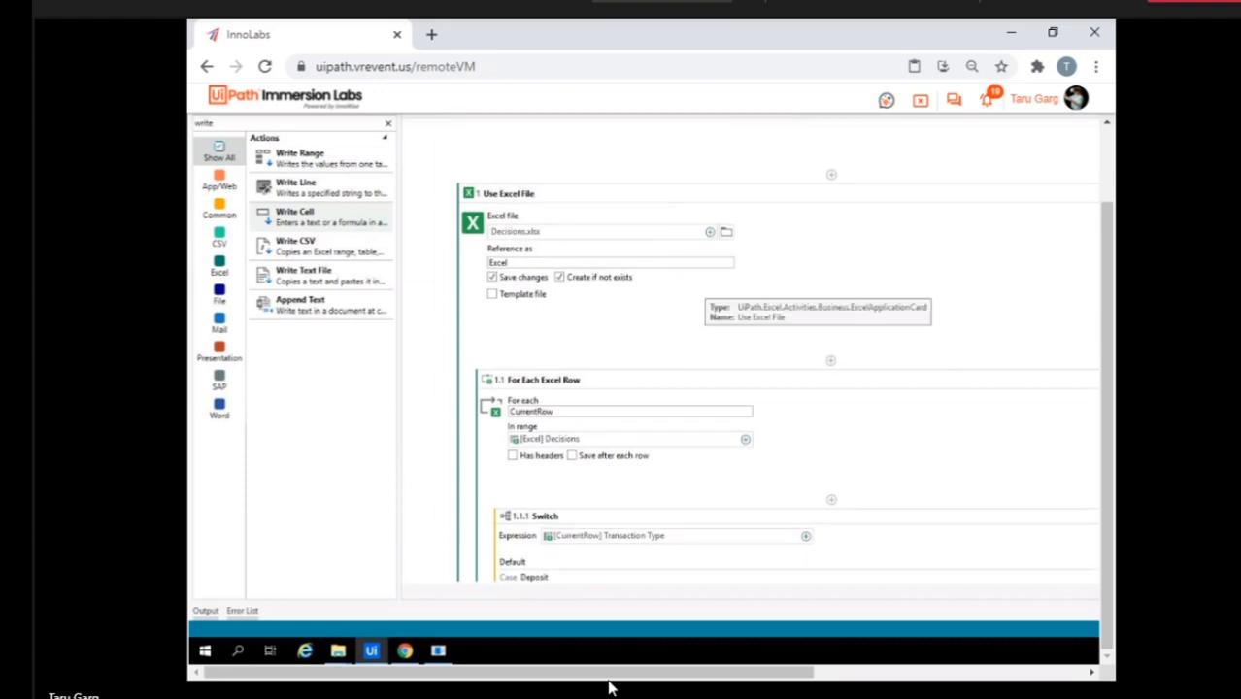
Open the Decisions workbook from the SwitchTask01 folder to check its transaction rows.
mouse_move(338, 651)
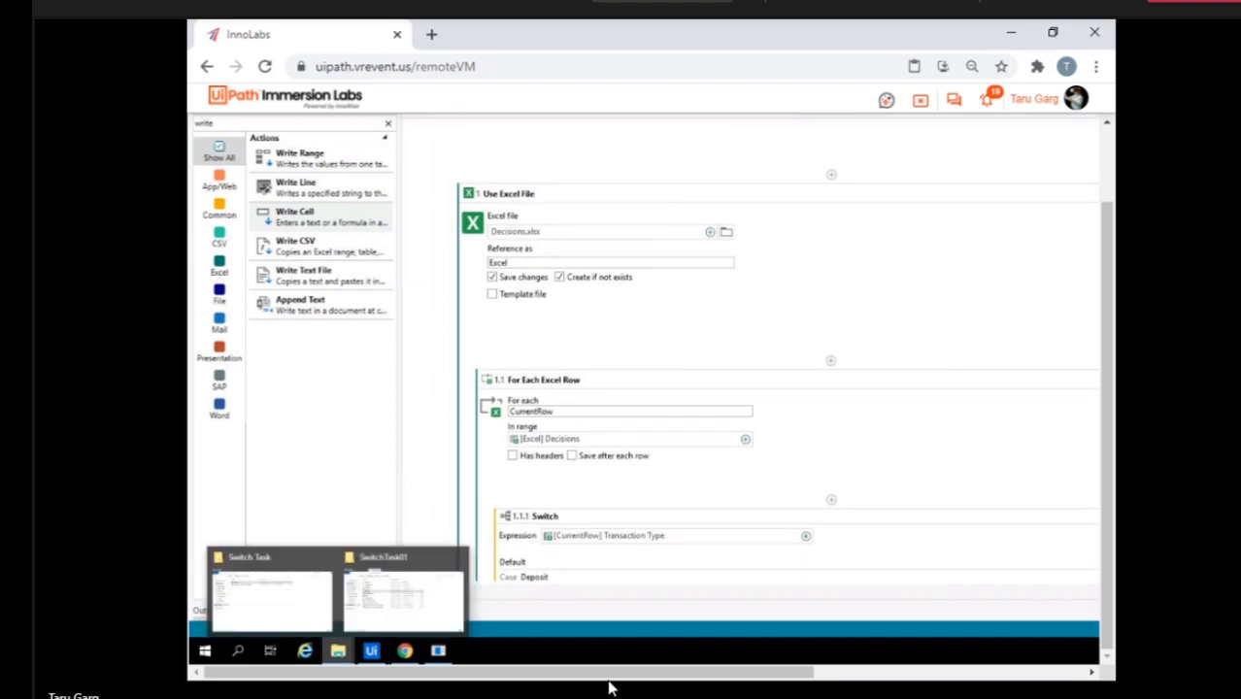
mouse_move(404, 597)
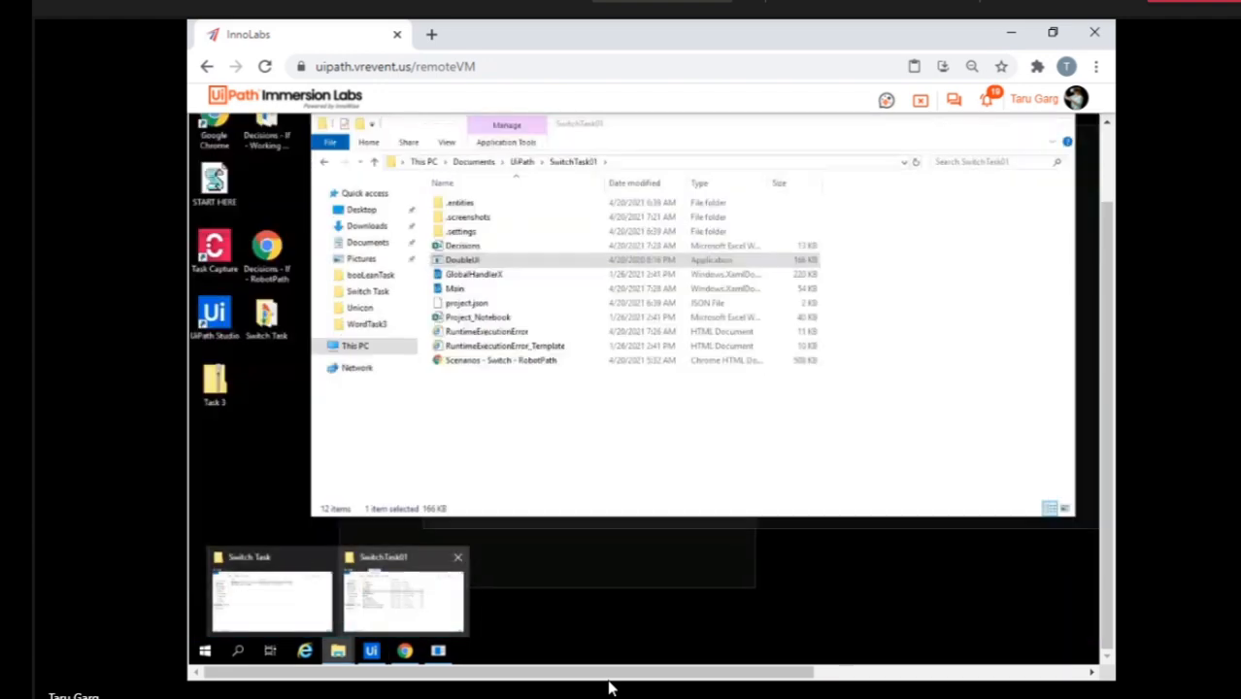
left_click(404, 598)
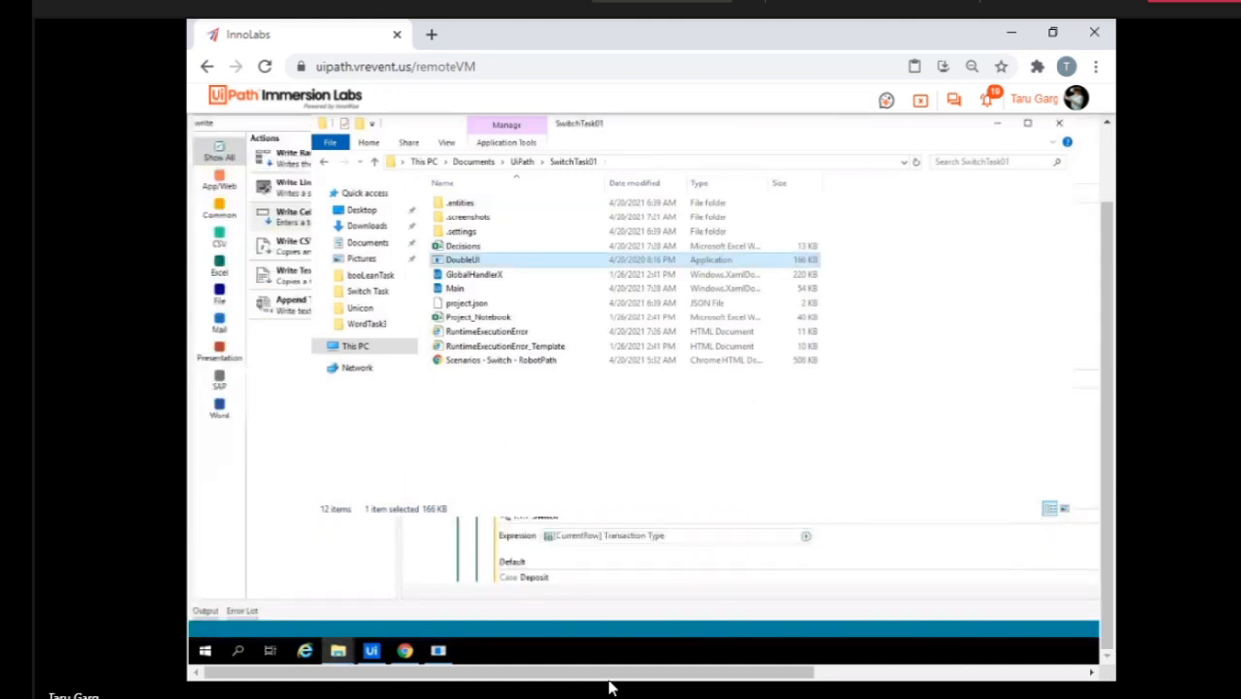
left_click(464, 245)
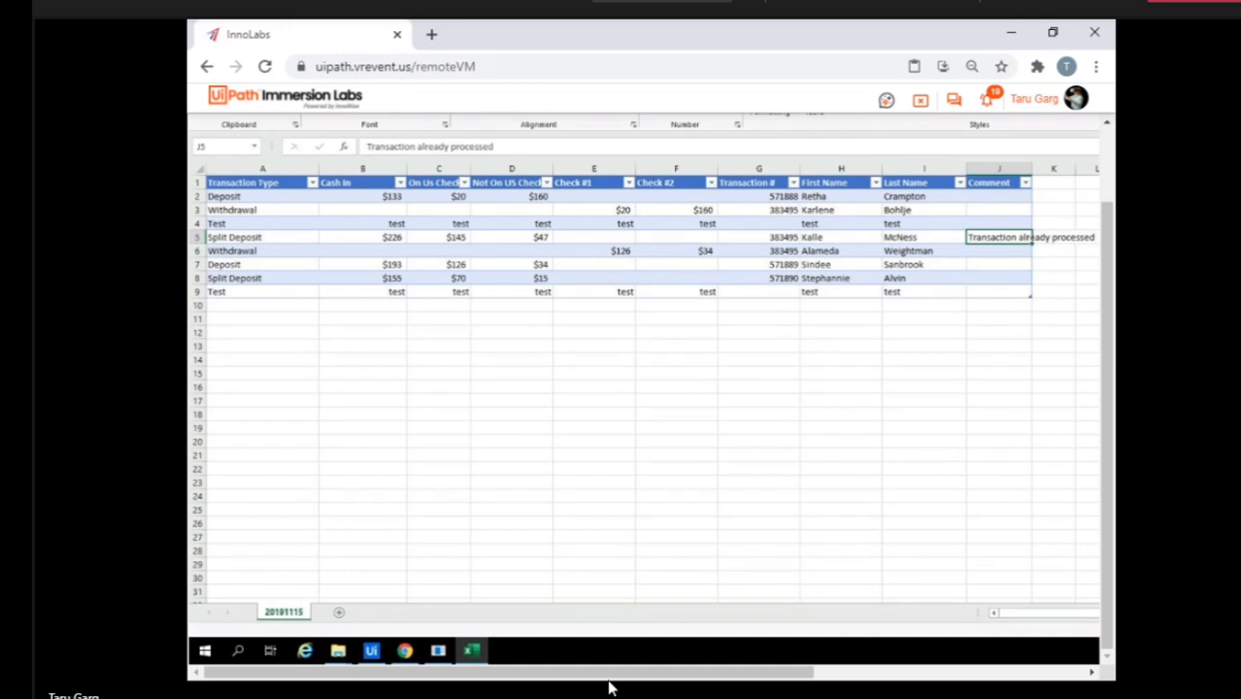
Return to StudioX and examine the For Each Excel Row, its Switch cases, and the If's Then and Else branches.
key("alt+Tab")
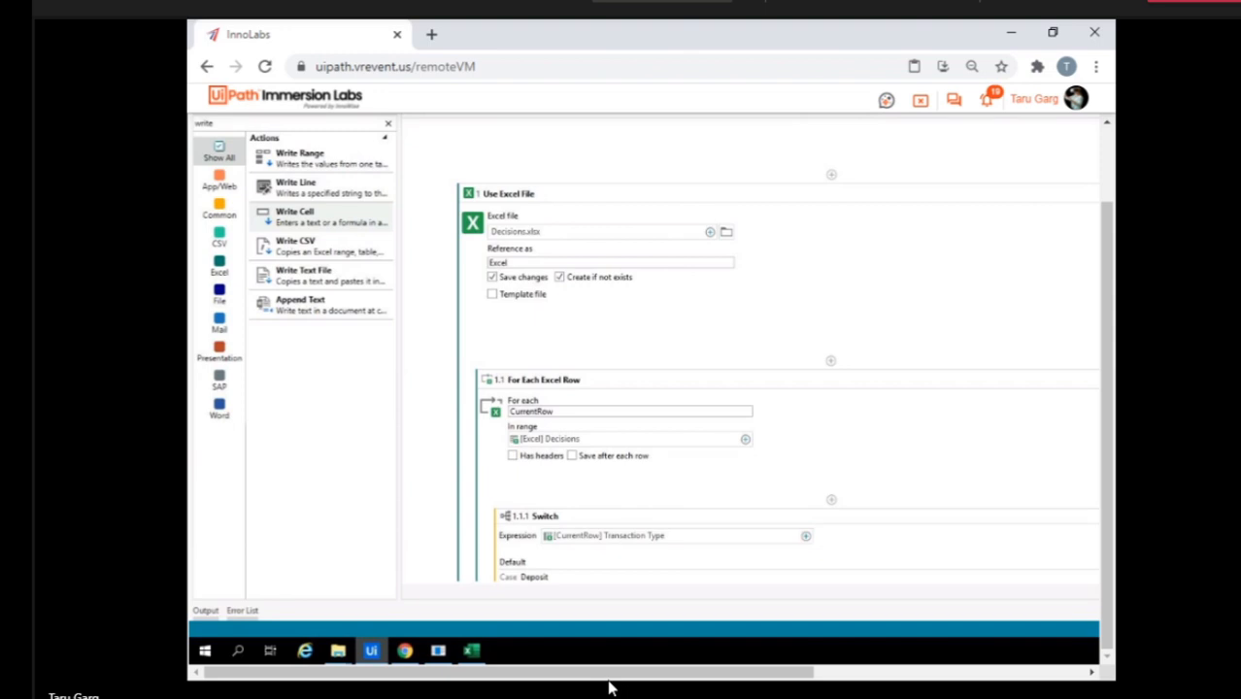
scroll(903, 369, "down", 5)
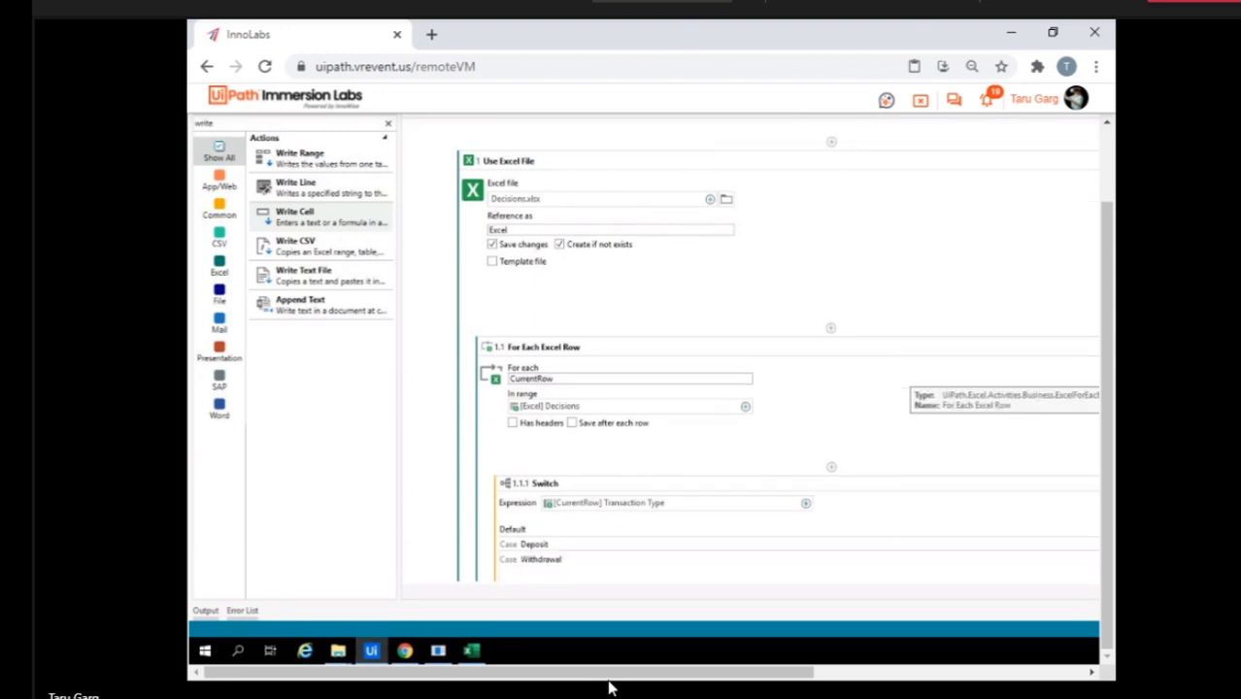
scroll(796, 388, "down", 2)
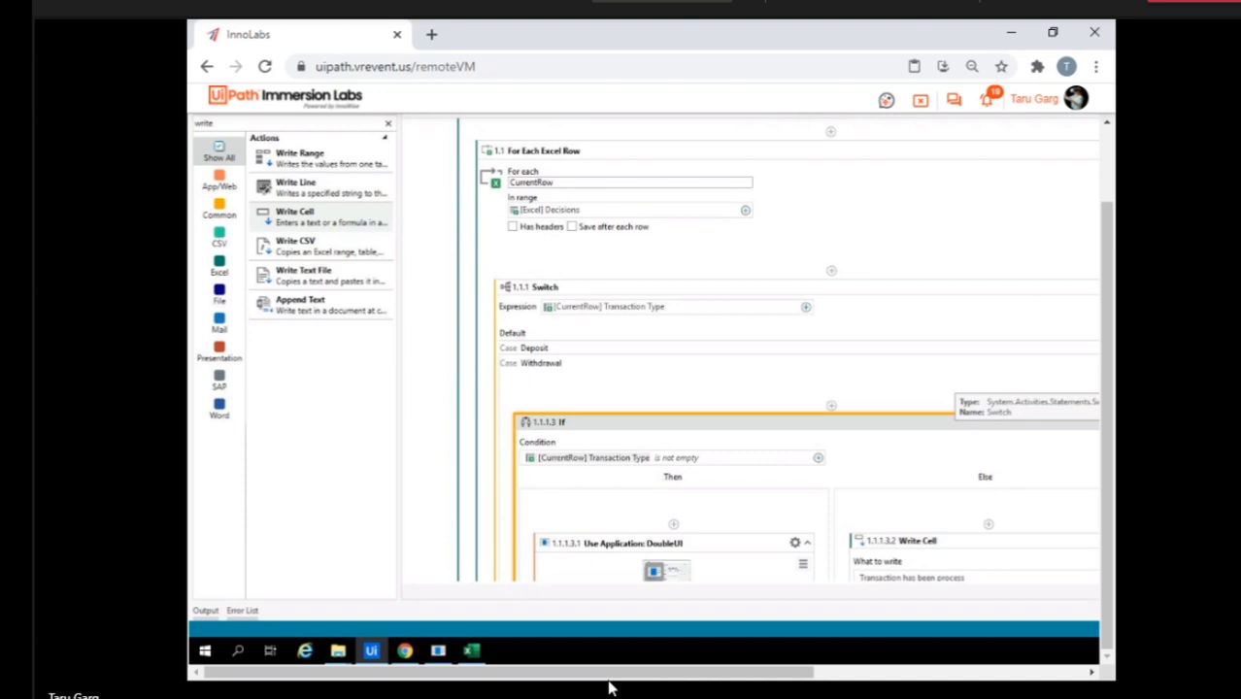
scroll(961, 398, "down", 5)
scroll(787, 350, "down", 1)
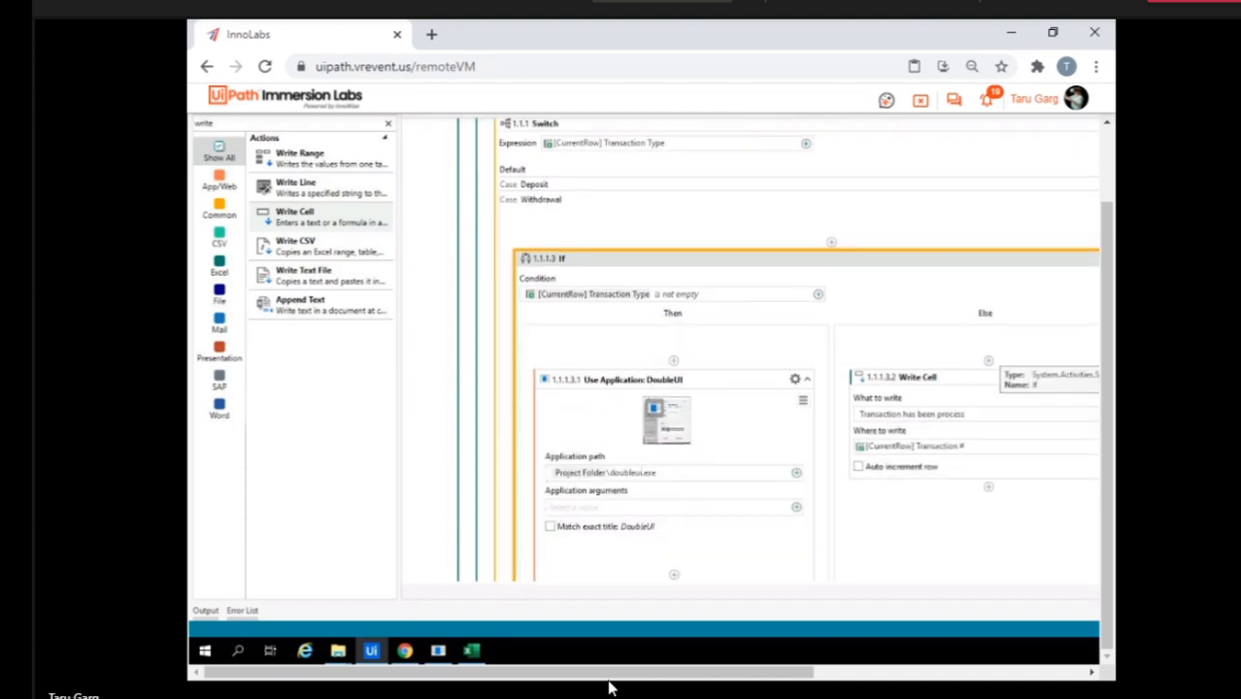
scroll(797, 369, "down", 1)
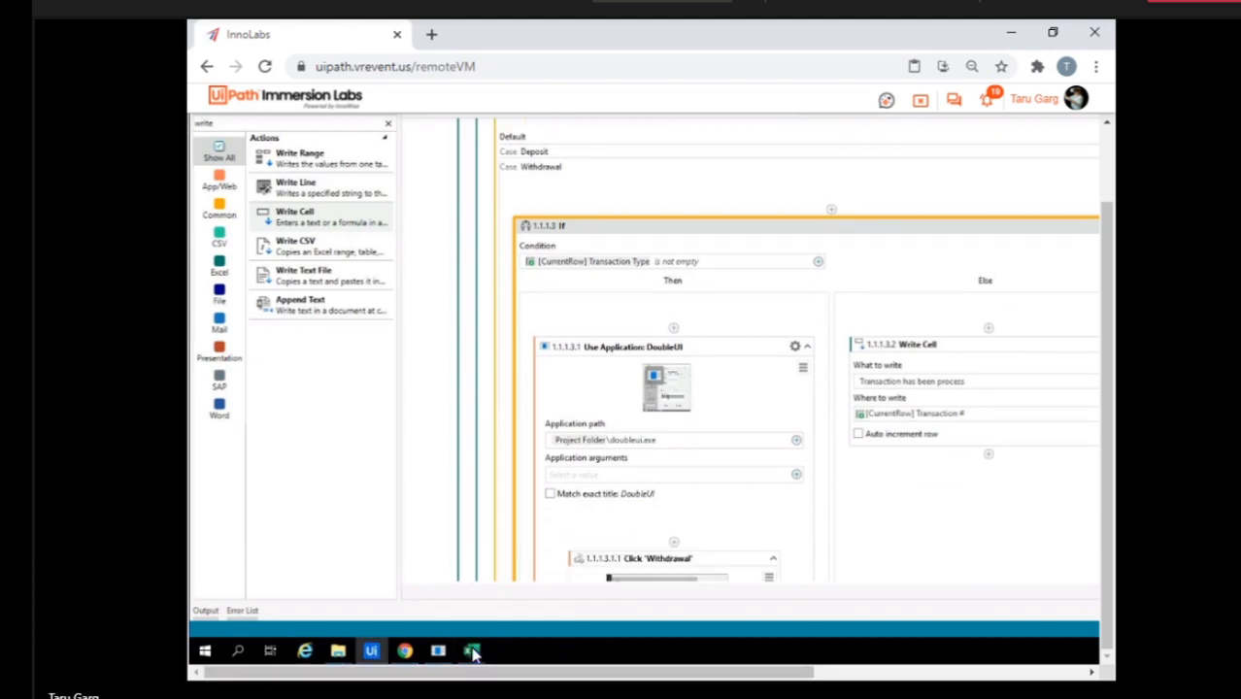
Switch to the Decisions workbook in Excel and add two new sheets after 20191115.
left_click(474, 653)
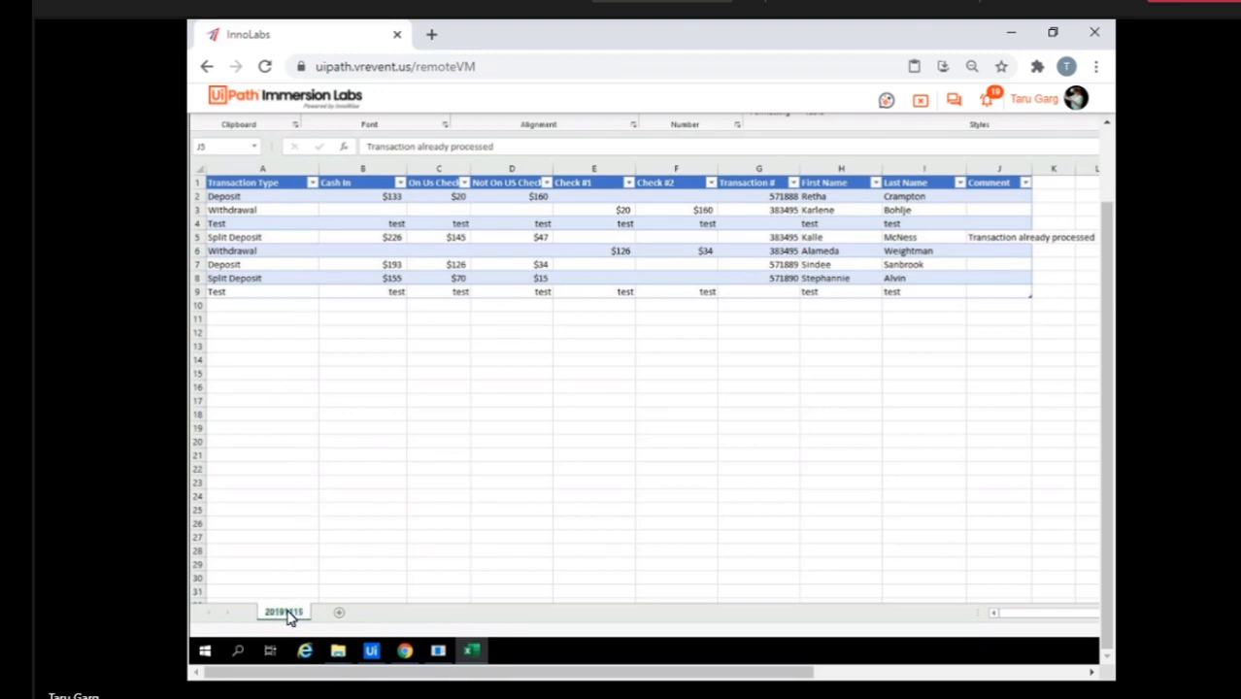
left_click(338, 617)
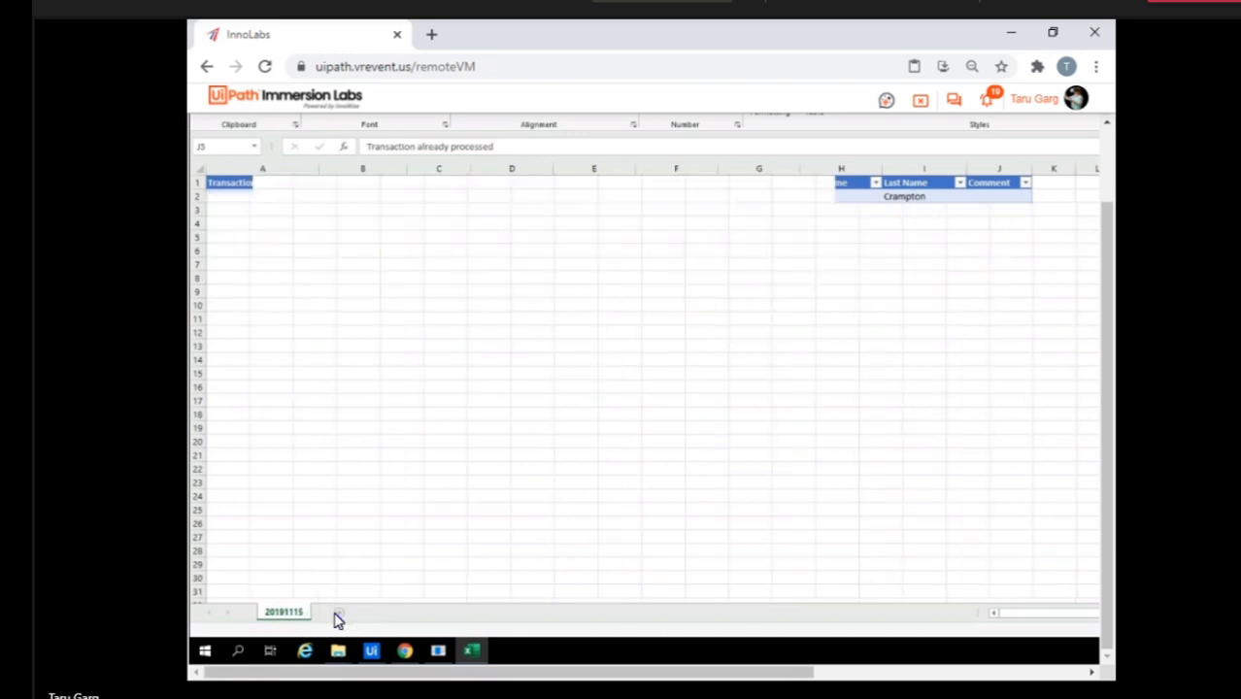
left_click(385, 618)
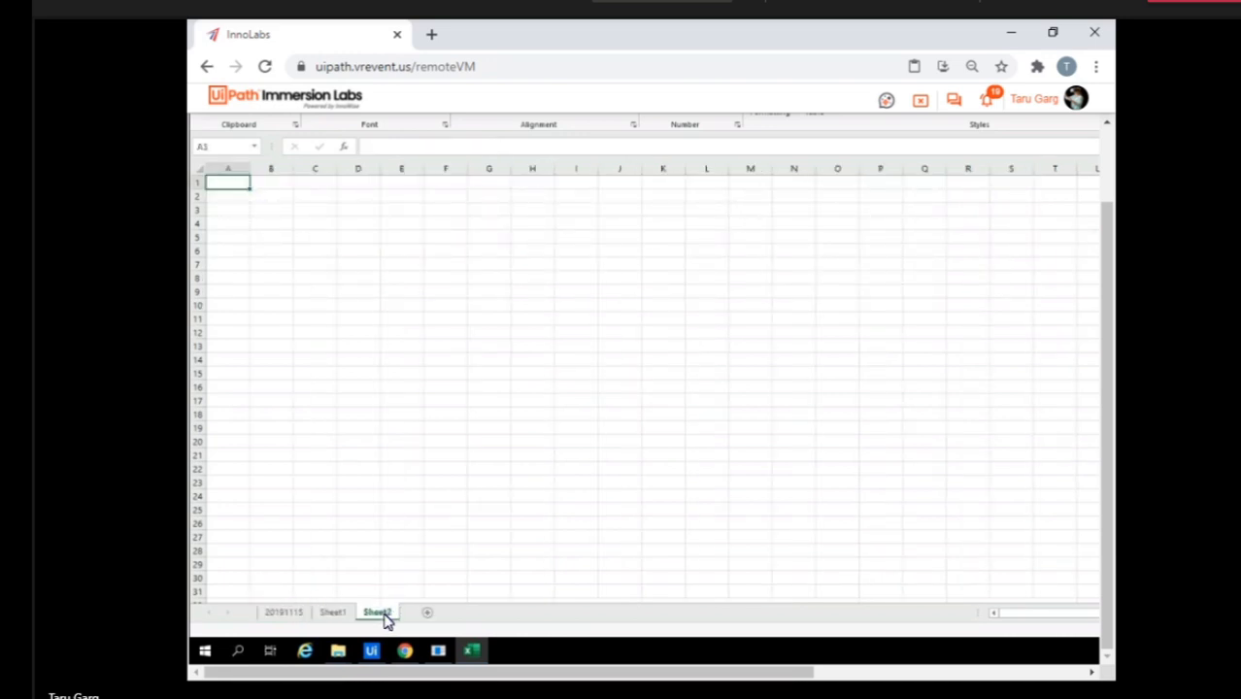
Copy the header and first three data rows, A1:J4, of the 20191115 sheet.
left_click(284, 614)
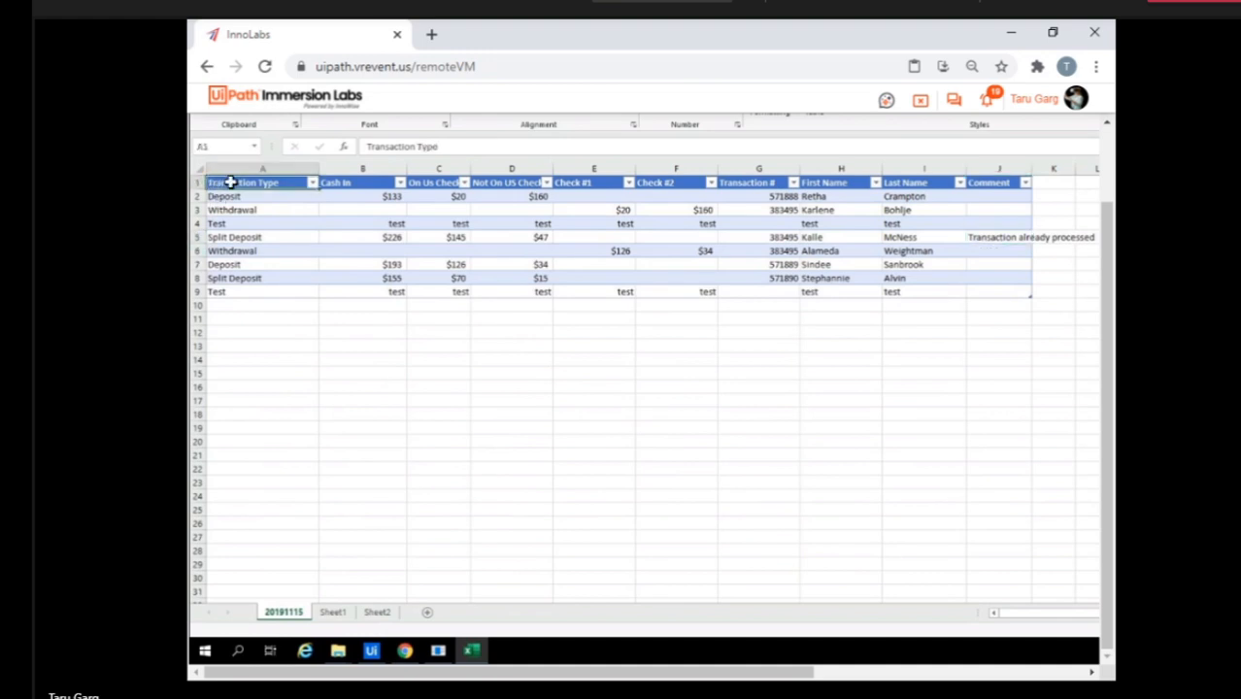
key("ctrl+shift+Right")
key("ctrl+shift+Down")
key("ctrl+shift+Down")
key("ctrl+shift+Up")
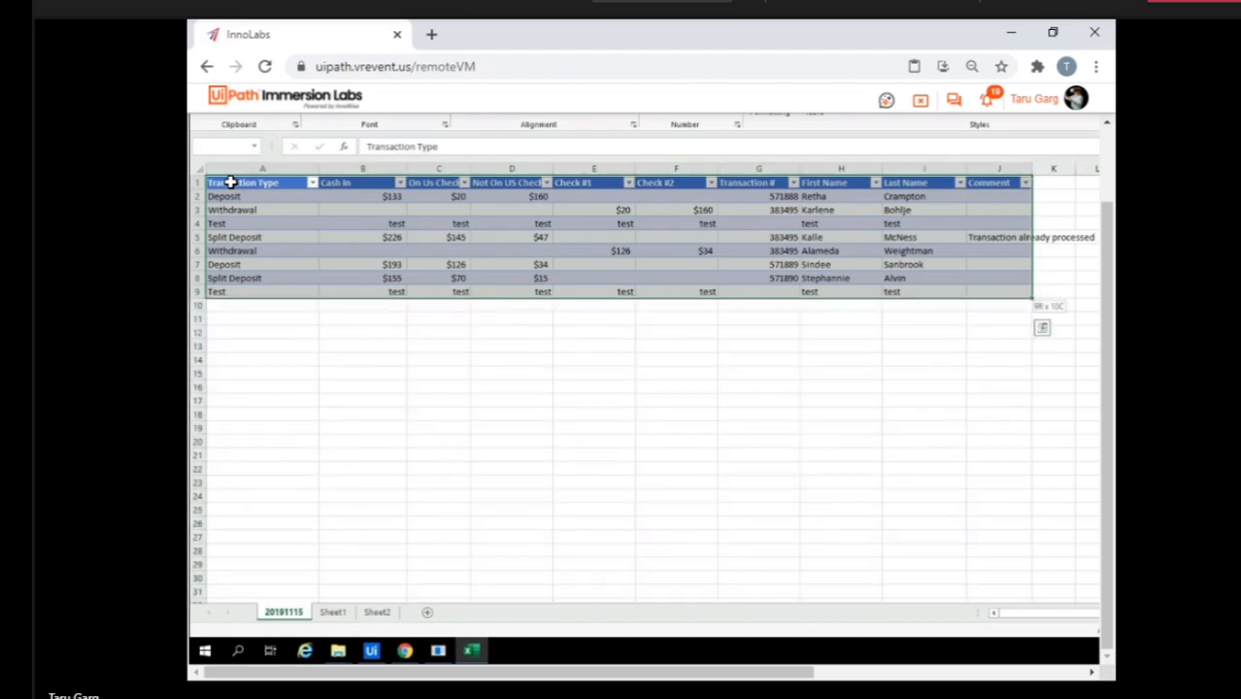
key("shift+Up")
key("shift+Up")
key("shift+Up")
key("shift+Up")
key("shift+Up")
key("shift+Up")
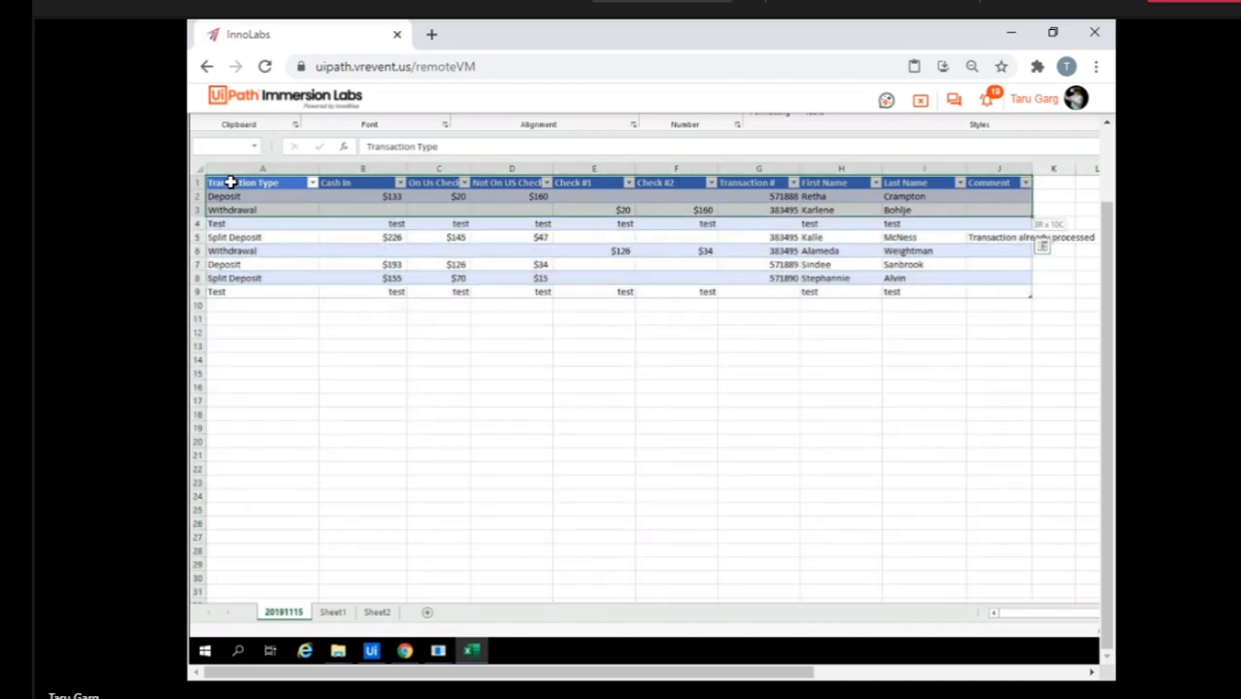
key("shift+Down")
key("ctrl+c")
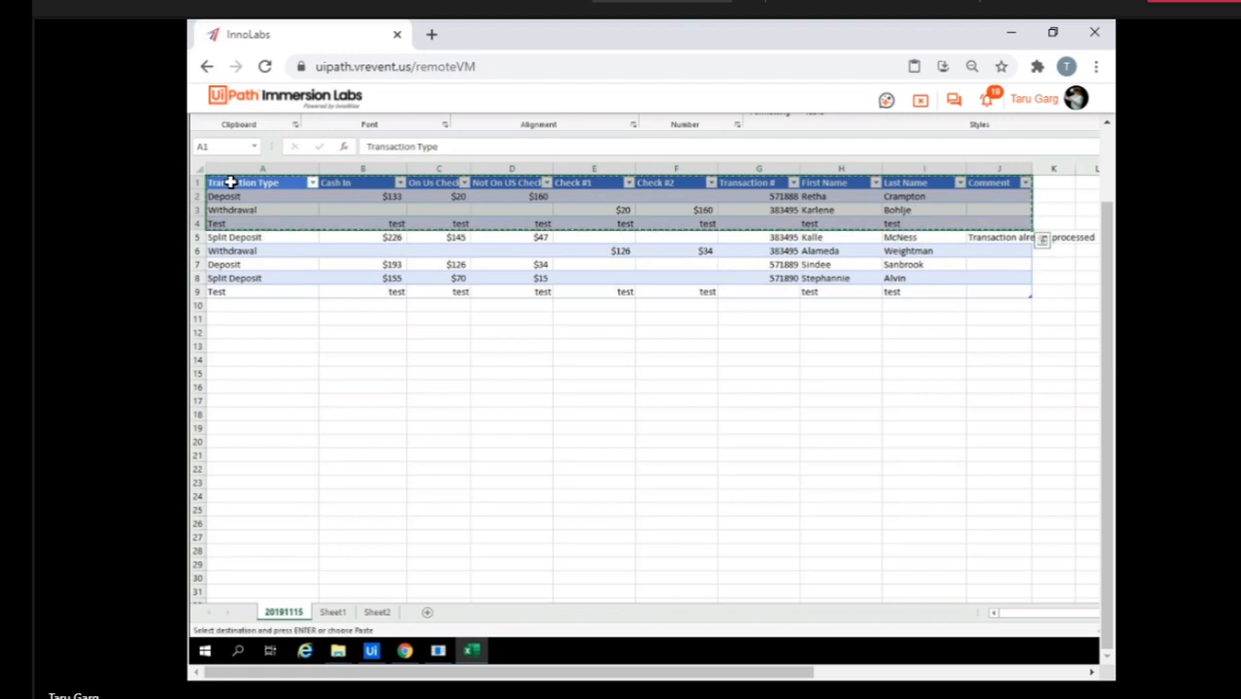
Paste the copied table rows at cell A1 of both Sheet1 and Sheet2.
left_click(331, 612)
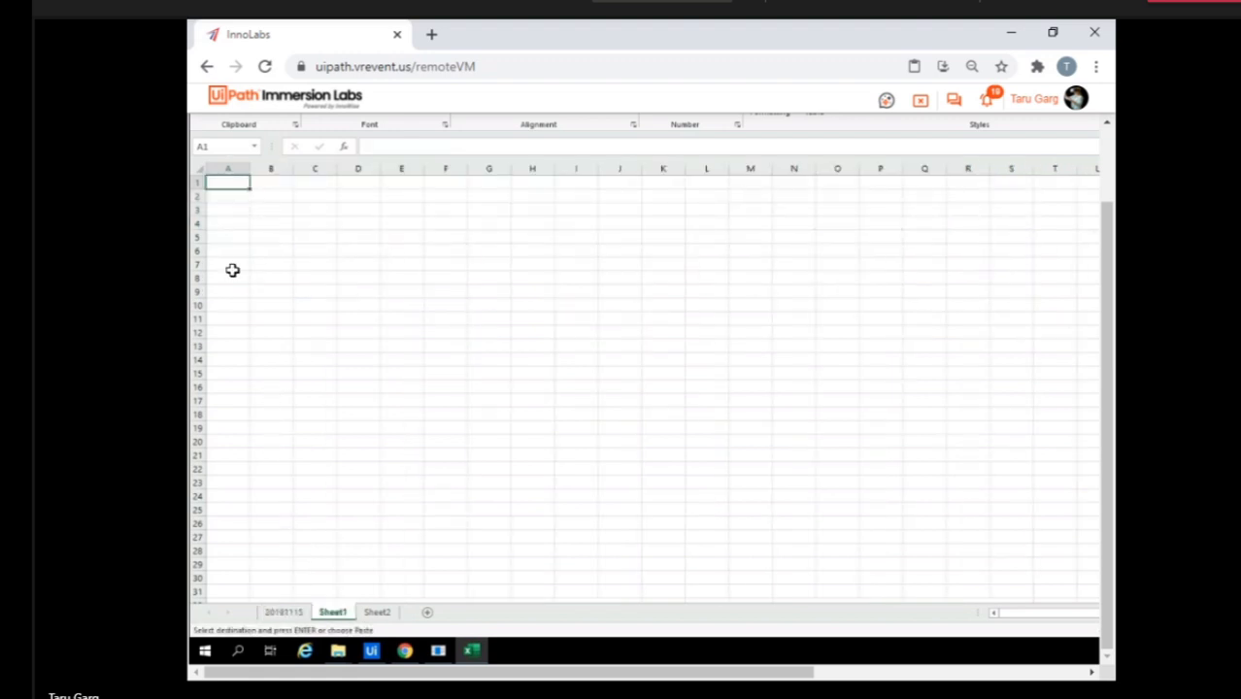
key("ctrl+v")
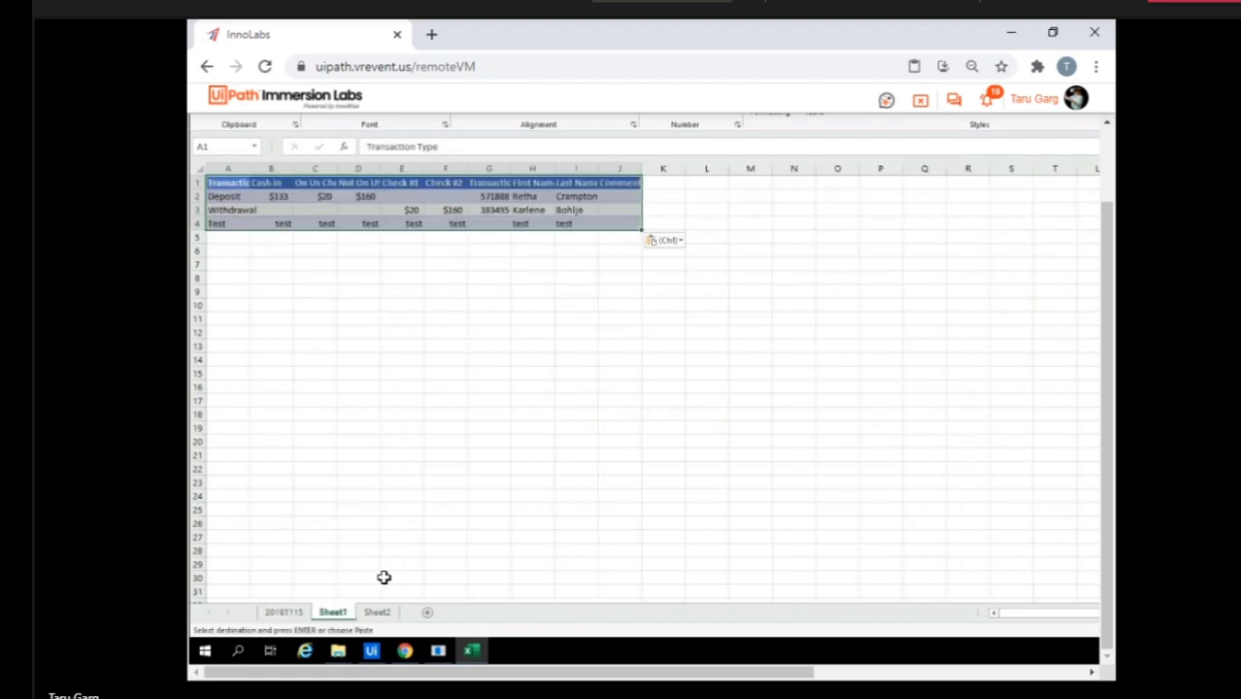
left_click(377, 613)
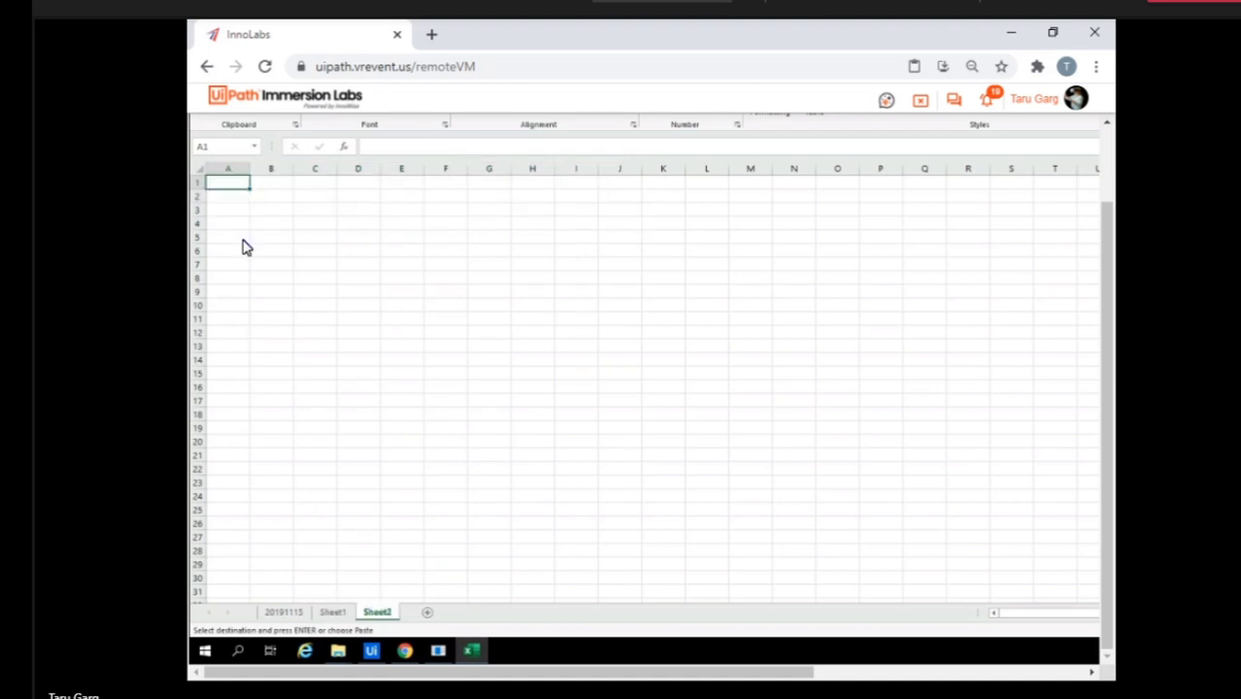
key("ctrl+v")
left_click(242, 269)
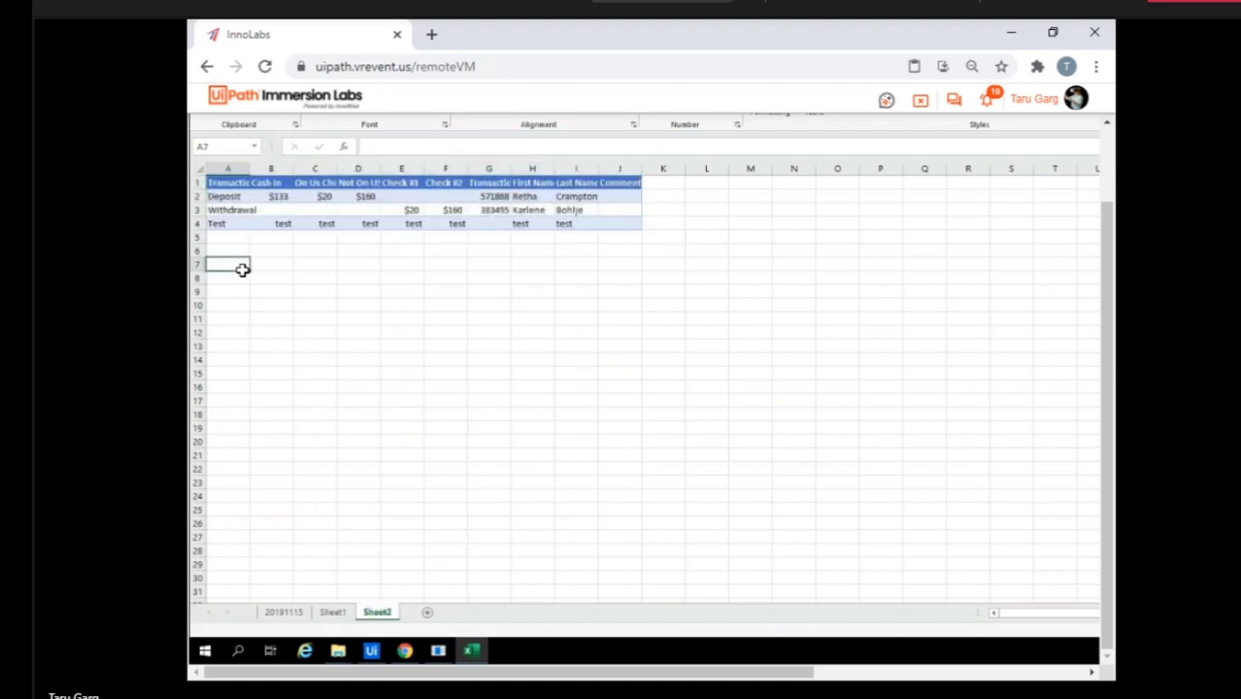
In StudioX, search the activities for "for each" and insert For Each Excel Sheet inside Use Excel File, above For Each Excel Row.
left_click(373, 651)
scroll(646, 369, "up", 5)
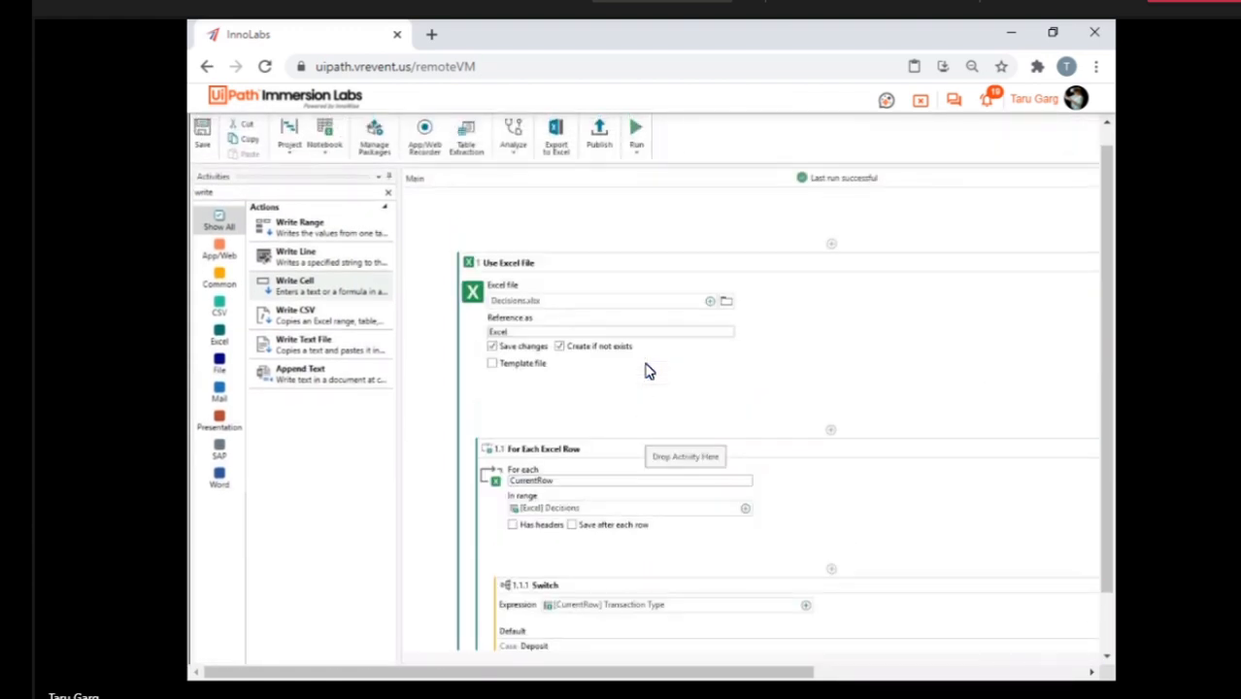
scroll(697, 272, "down", 1)
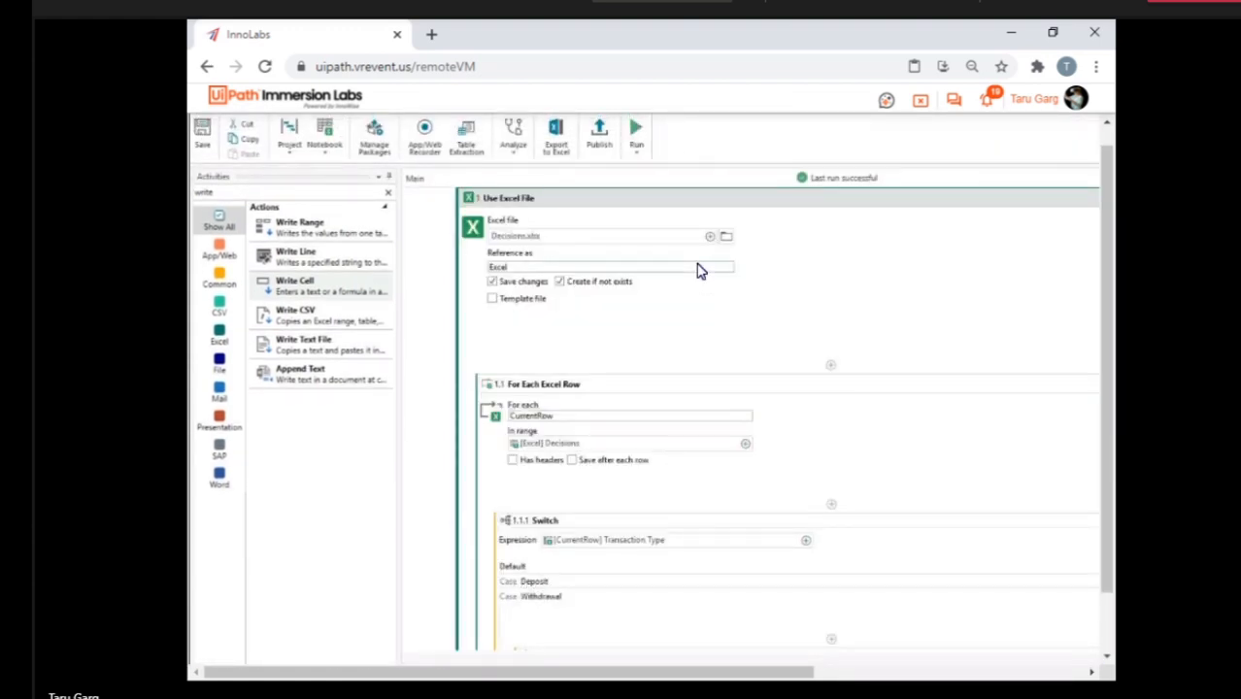
scroll(678, 390, "down", 3)
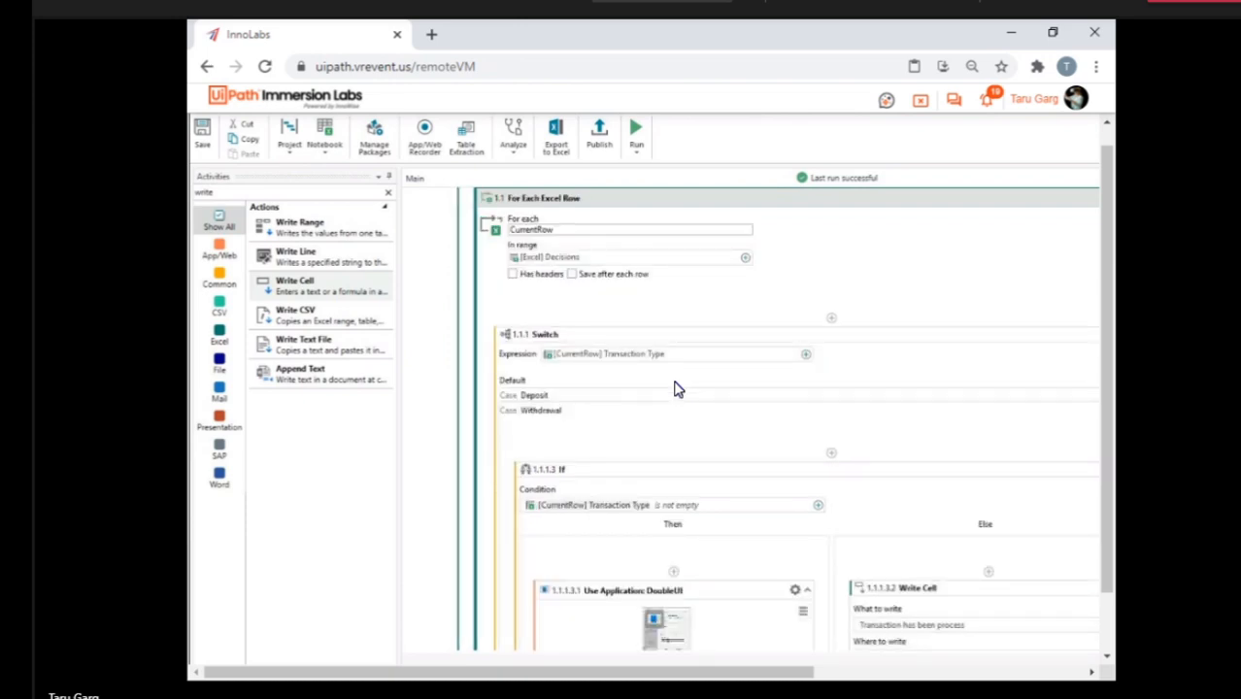
scroll(675, 390, "up", 3)
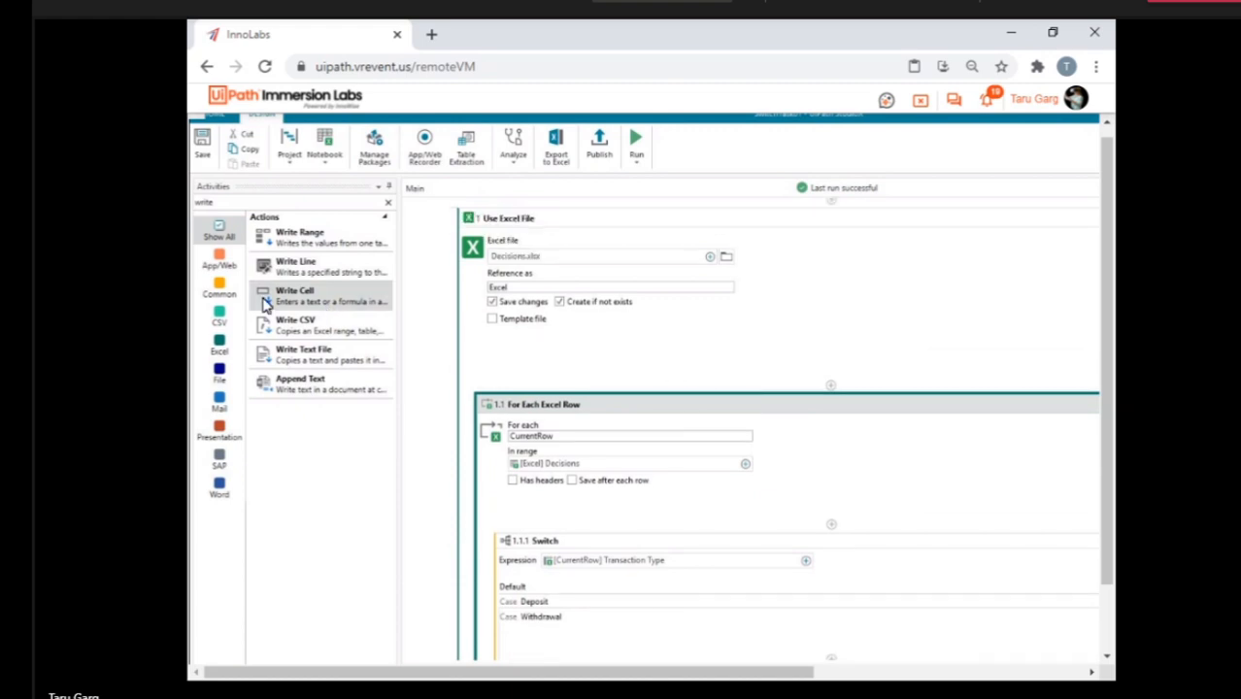
left_click(268, 201)
key("ctrl+a")
type("f")
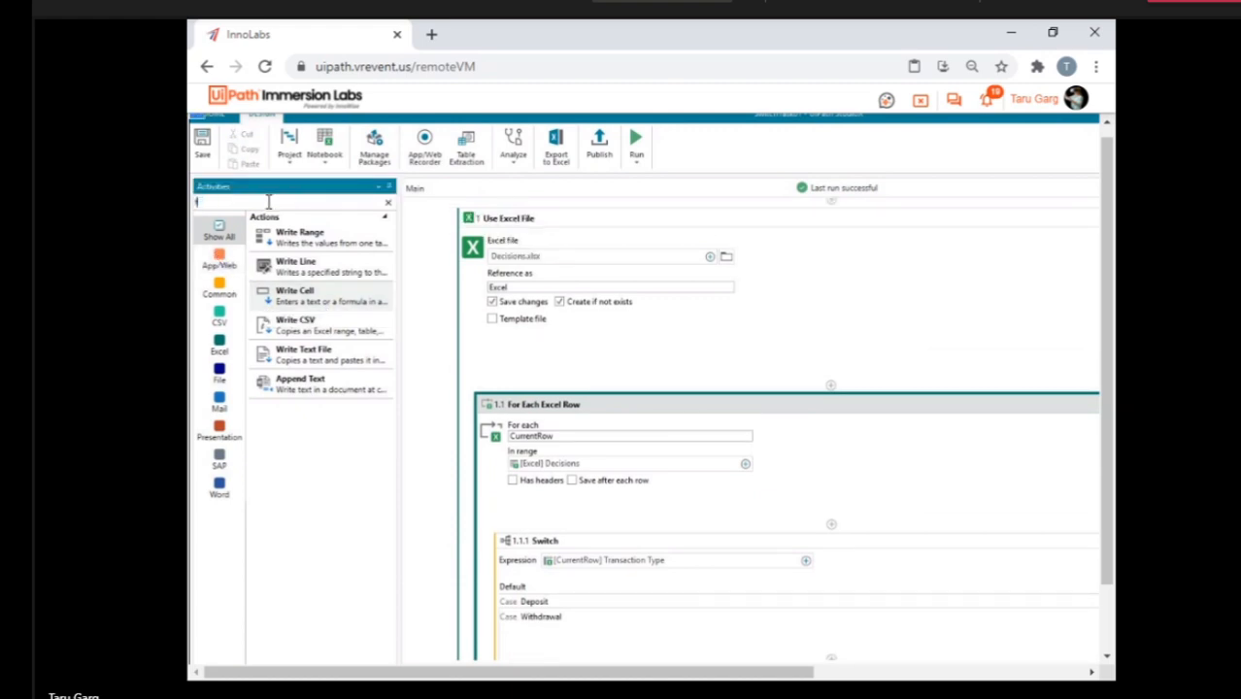
type("or each")
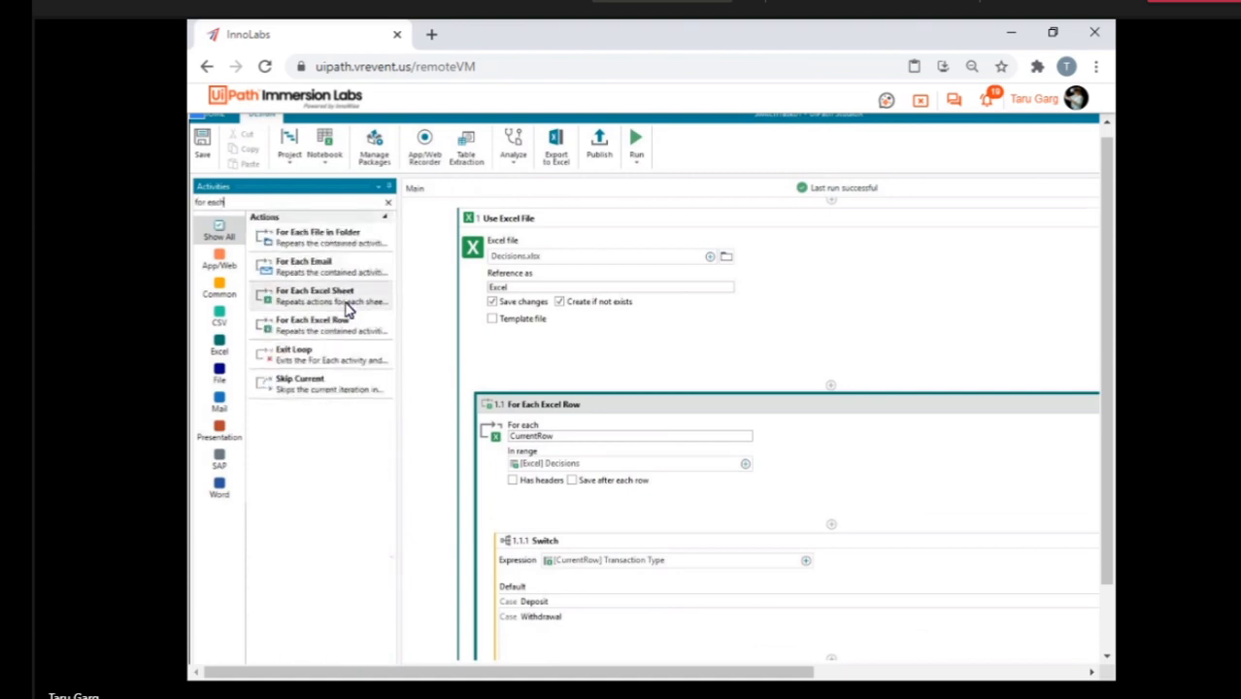
left_click_drag(341, 296, 832, 398)
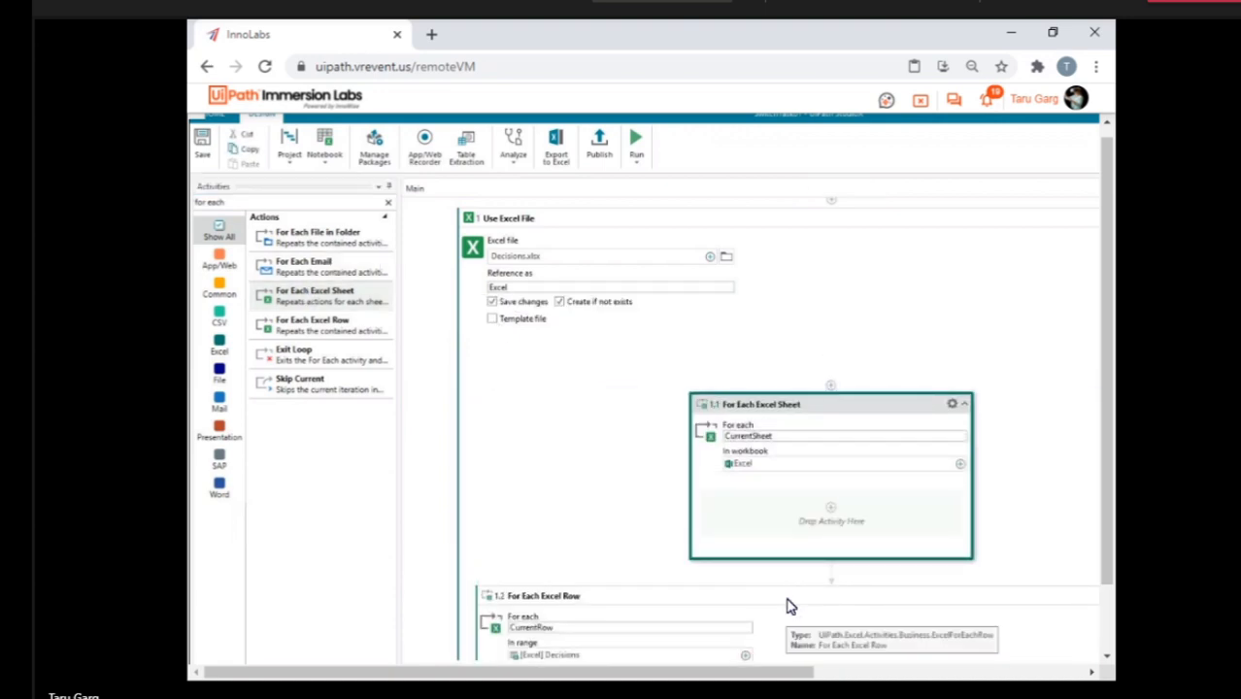
Collapse the For Each Excel Row activity and move it inside the For Each Excel Sheet loop.
scroll(790, 604, "down", 4)
left_click_drag(762, 671, 991, 630)
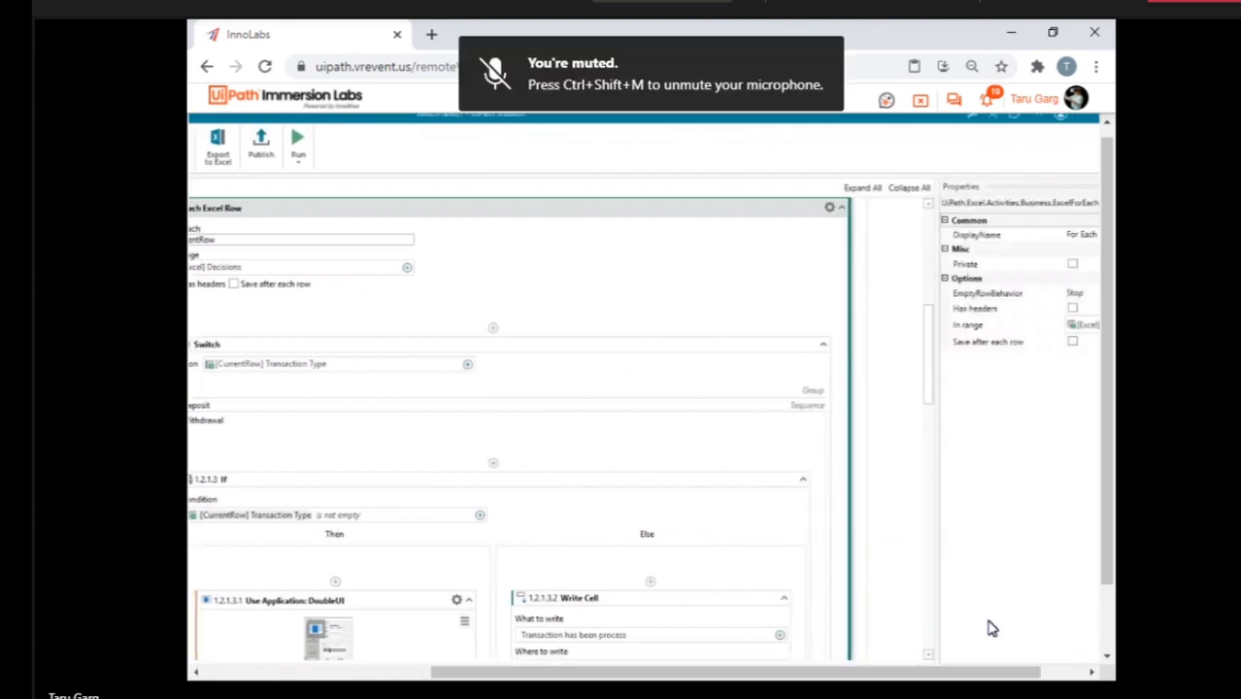
left_click(841, 207)
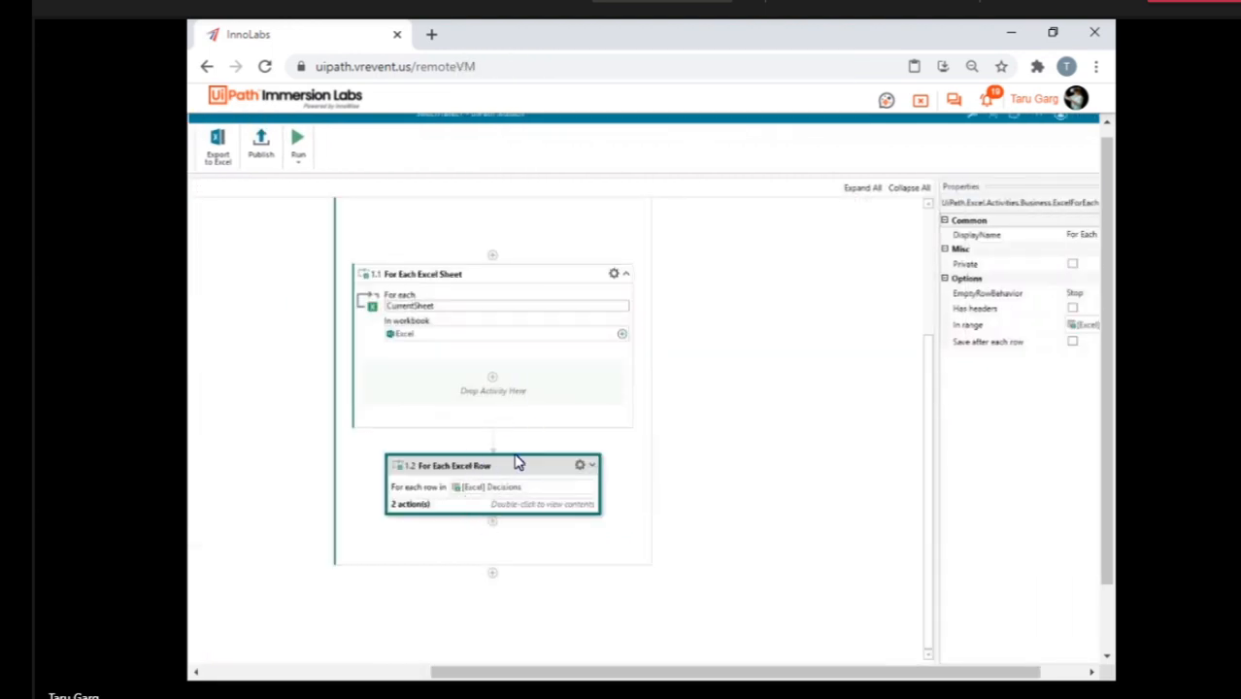
left_click_drag(507, 472, 499, 397)
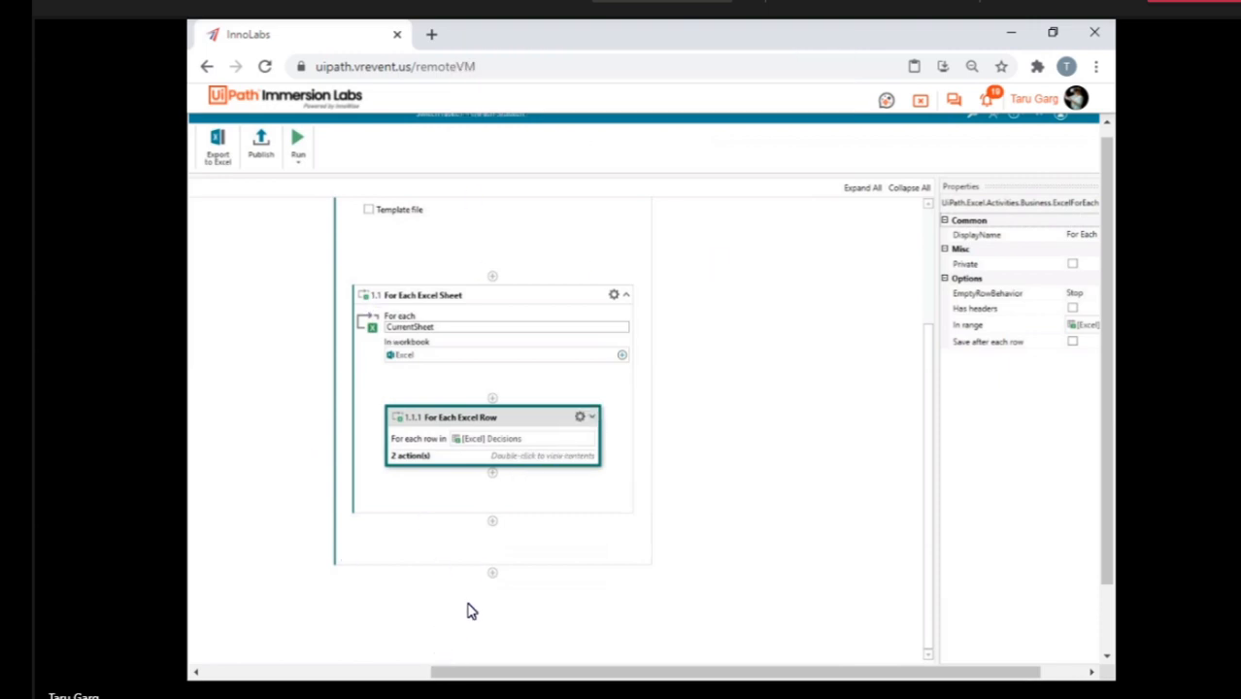
Review the nested loops and switch to the Decisions workbook in Excel to check its sheets.
left_click_drag(1110, 431, 1110, 496)
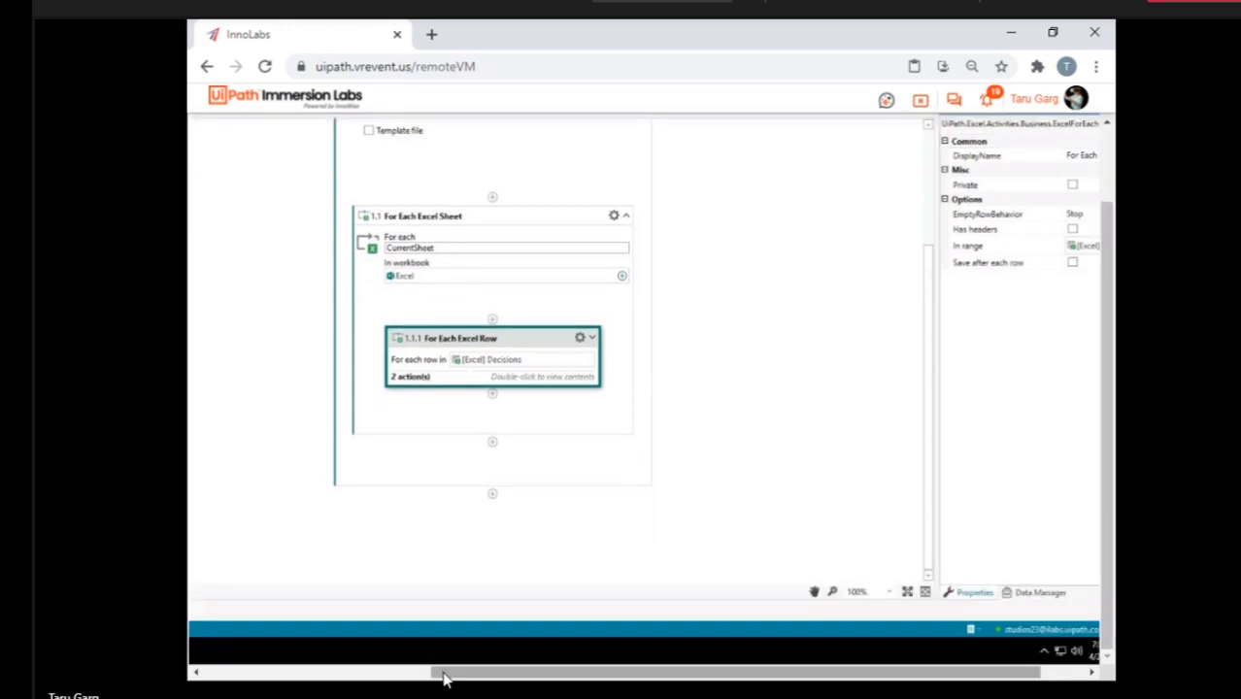
left_click_drag(440, 671, 204, 670)
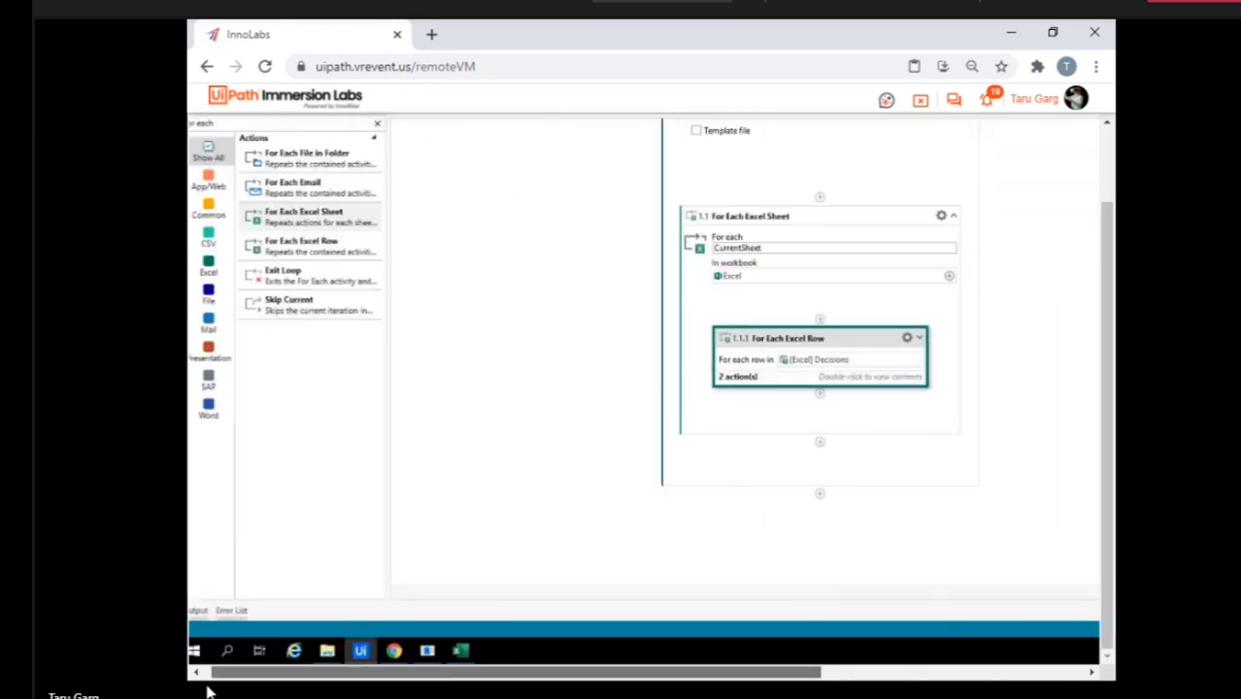
left_click(472, 653)
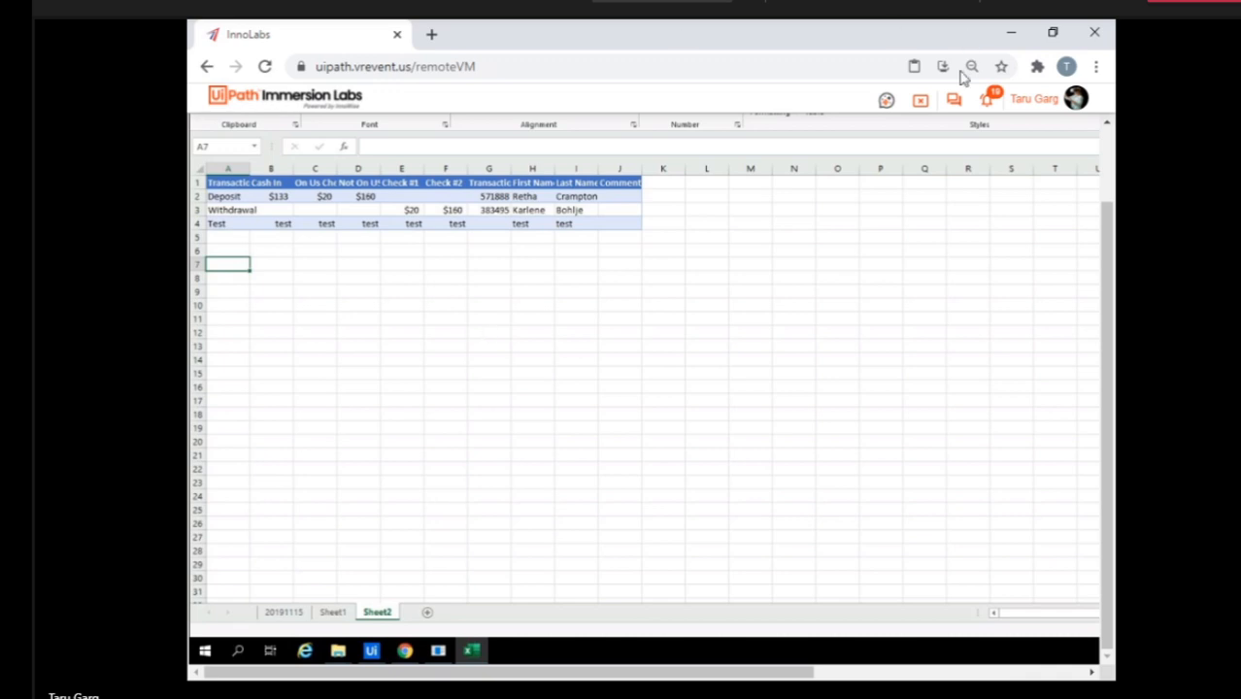
Leave the current lab VM, access the VM assigned to Citizen20, and view its StudioX project.
left_click(928, 109)
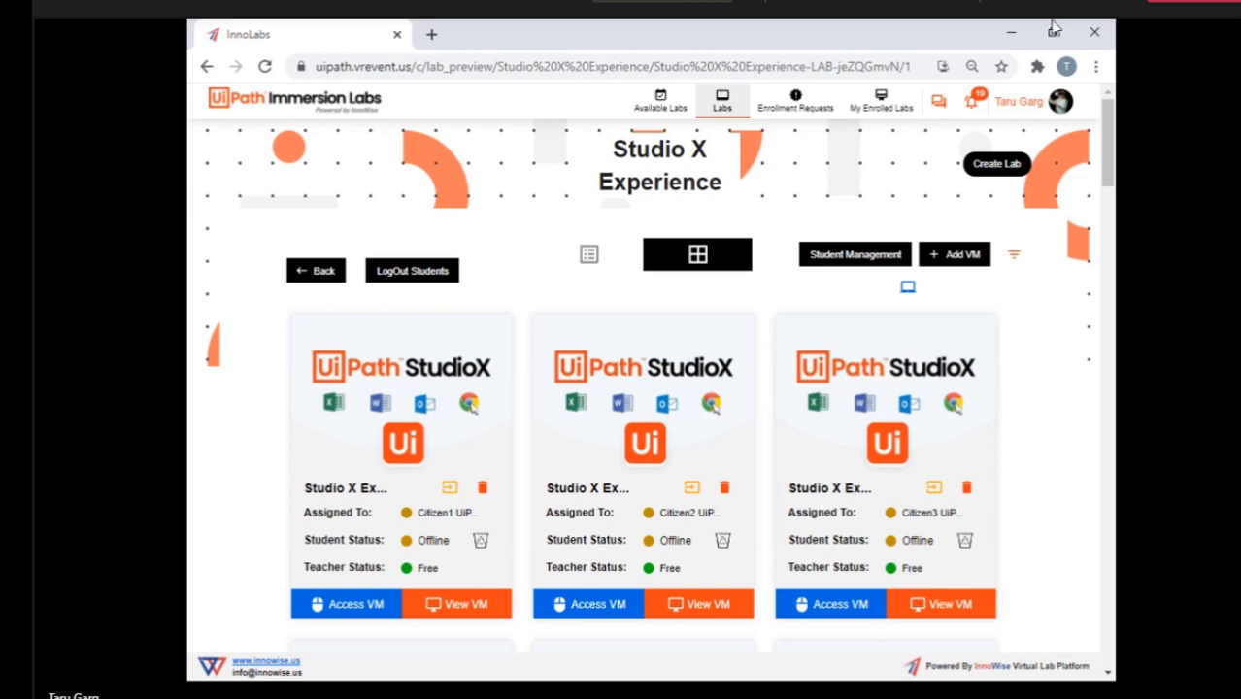
scroll(962, 447, "down", 9)
scroll(964, 456, "down", 12)
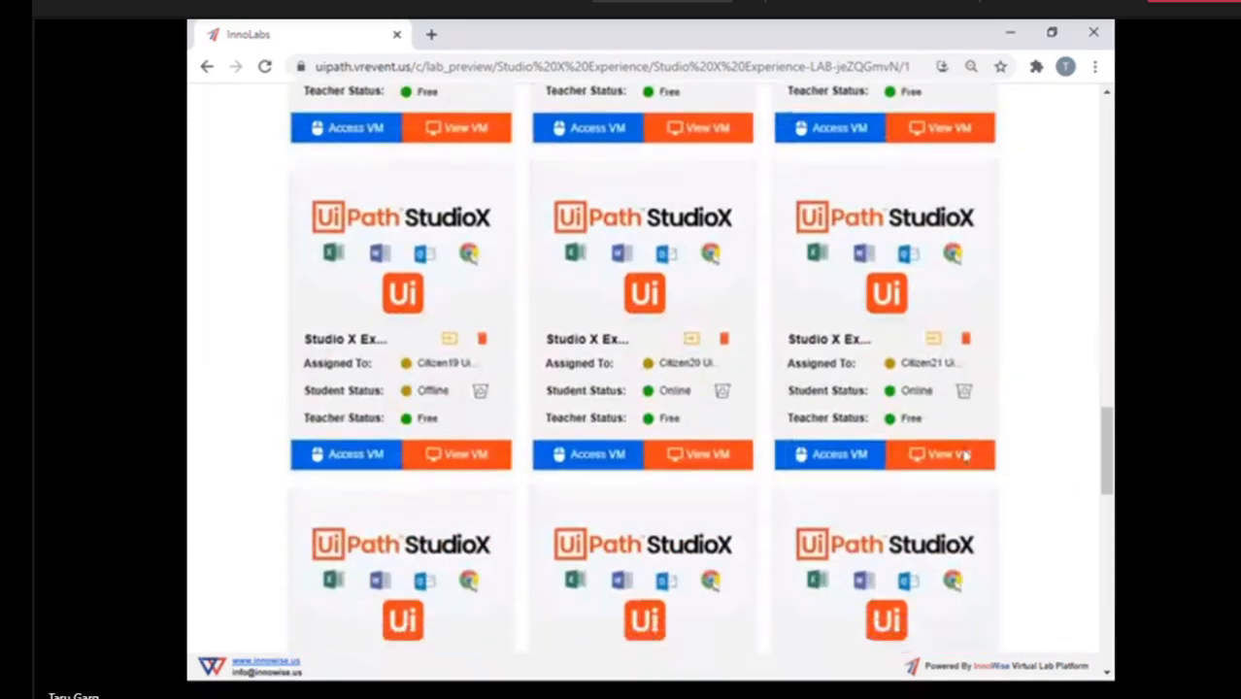
scroll(965, 454, "down", 2)
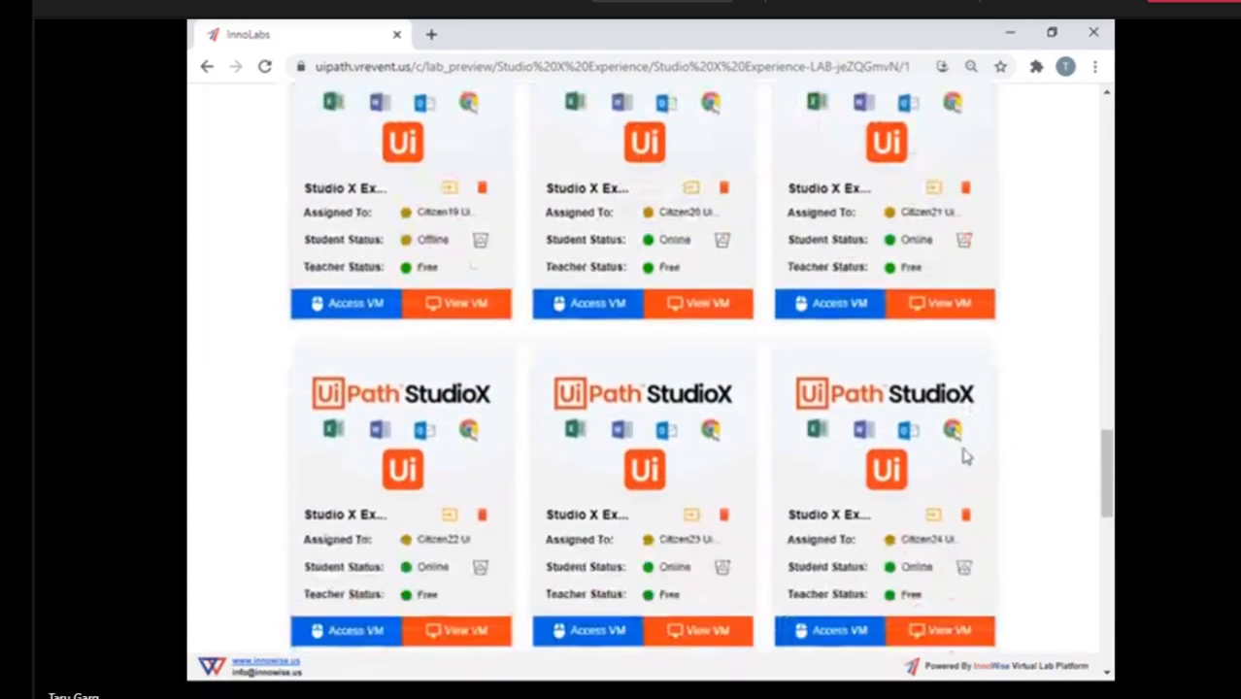
left_click(581, 307)
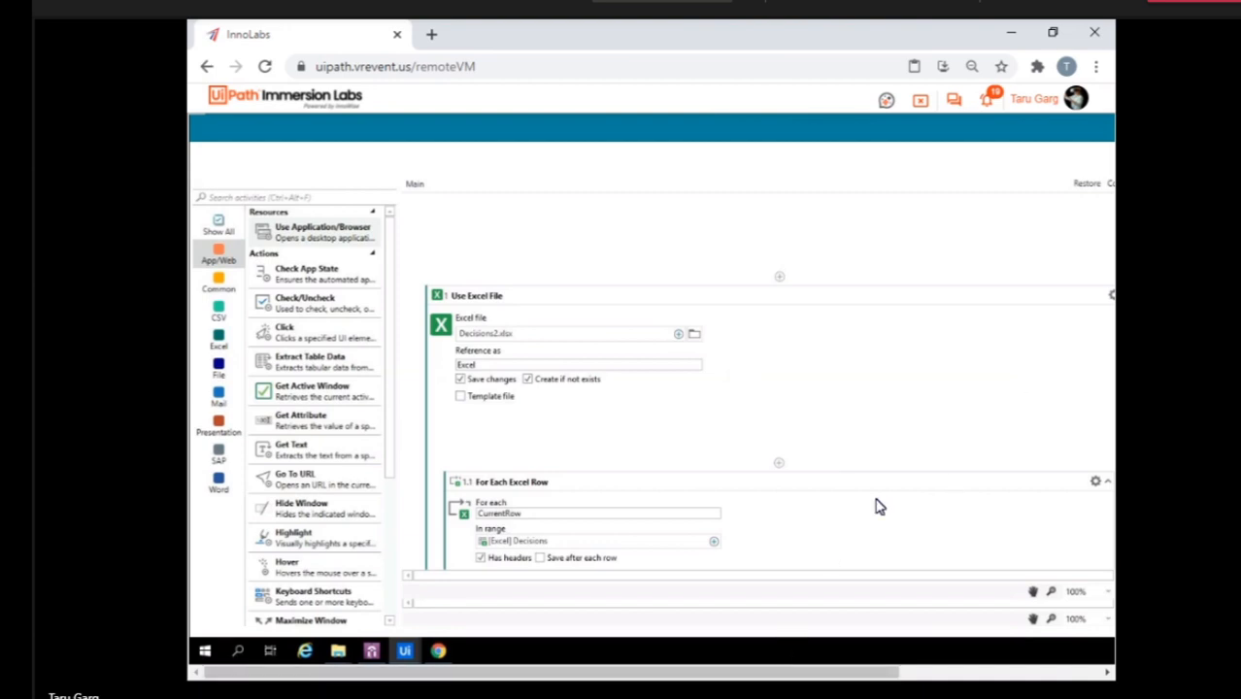
scroll(916, 389, "right", 3)
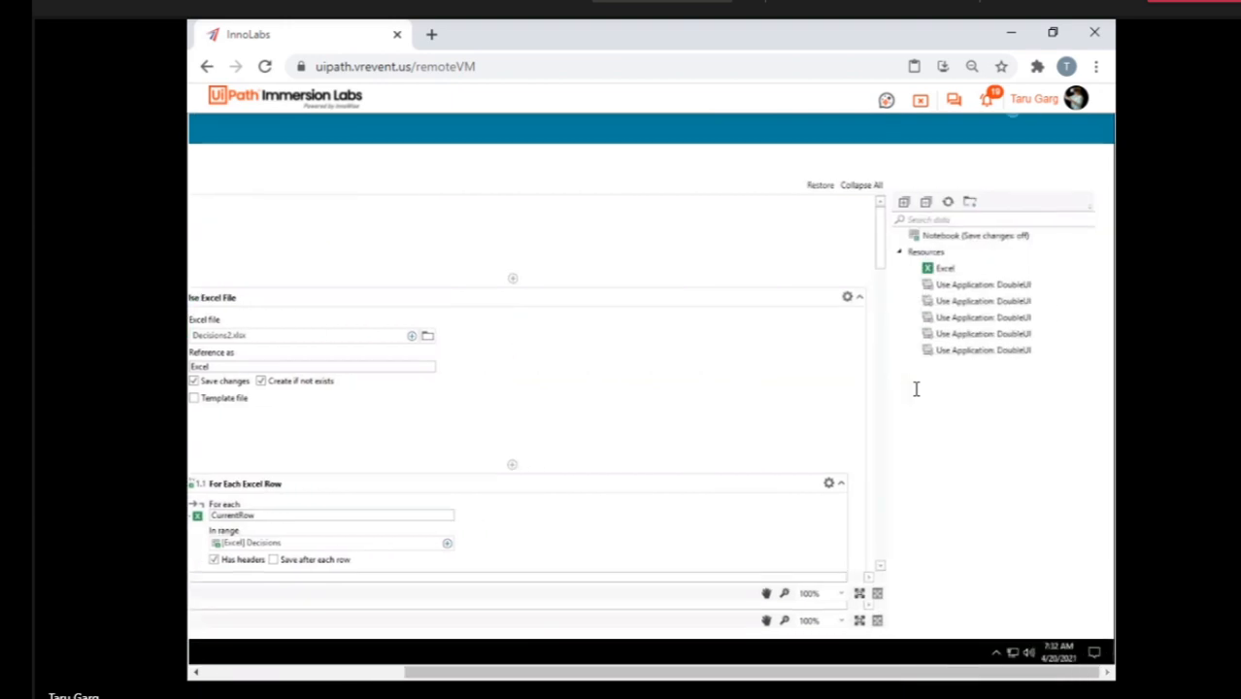
scroll(916, 390, "left", 3)
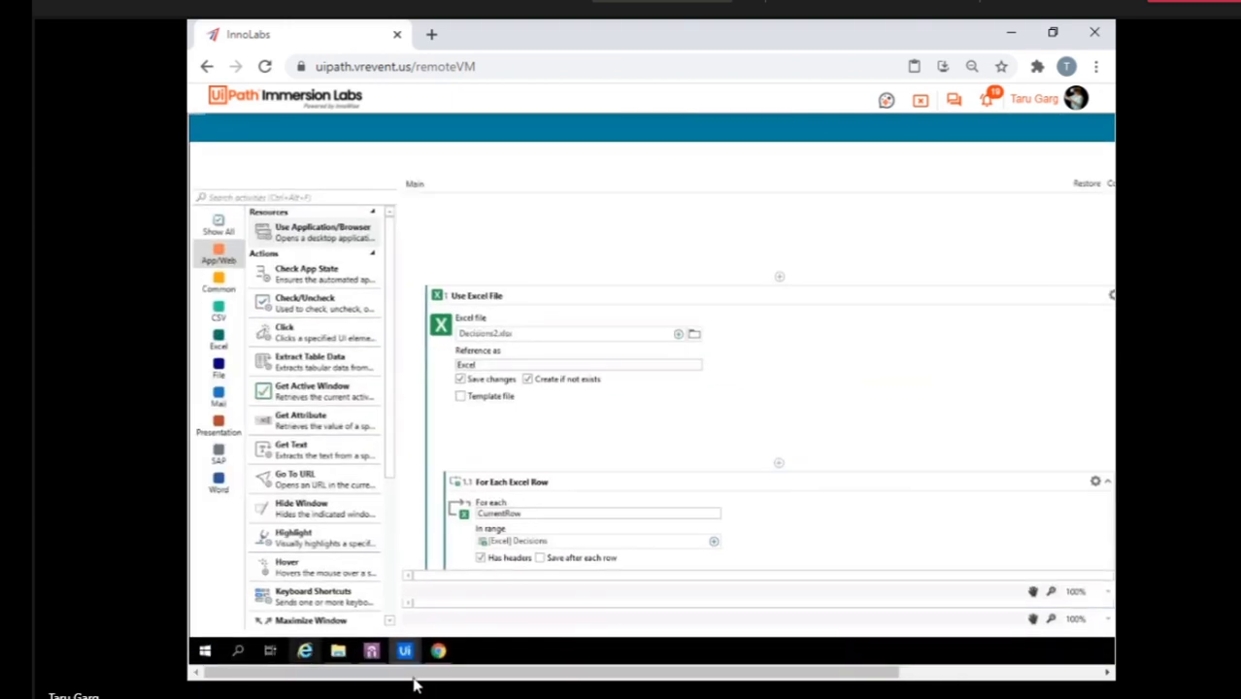
Bring up the StudioX Error window and try to close it.
mouse_move(406, 656)
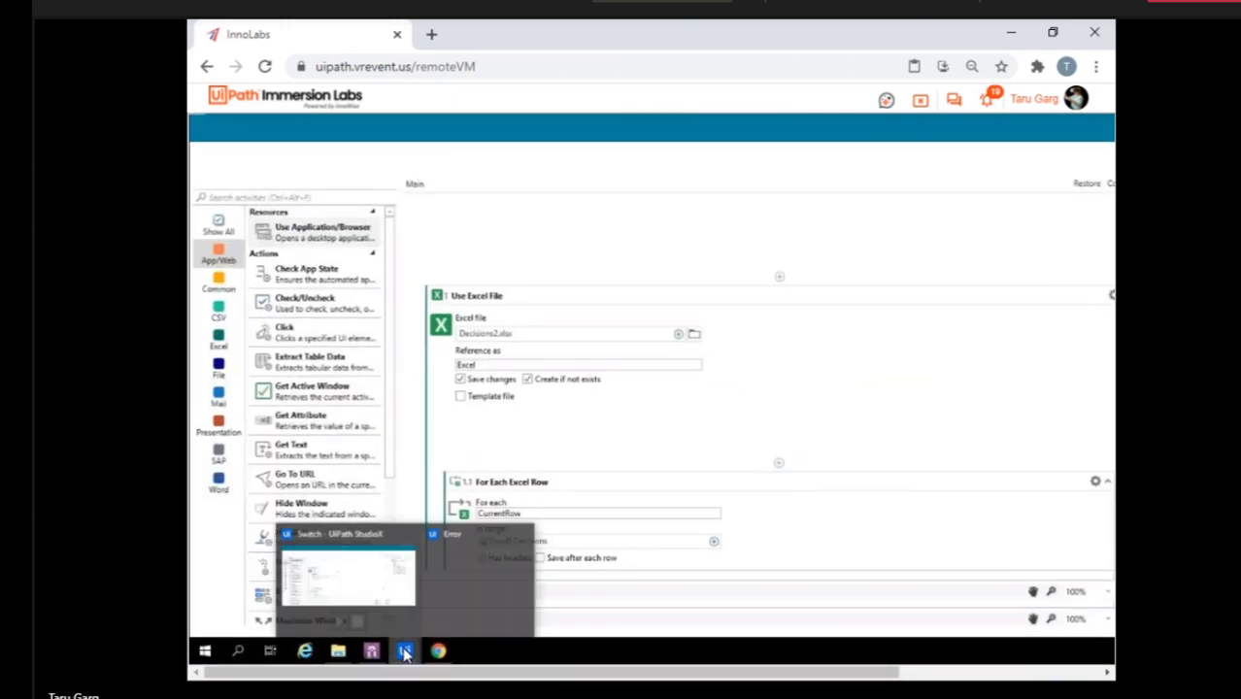
left_click(476, 590)
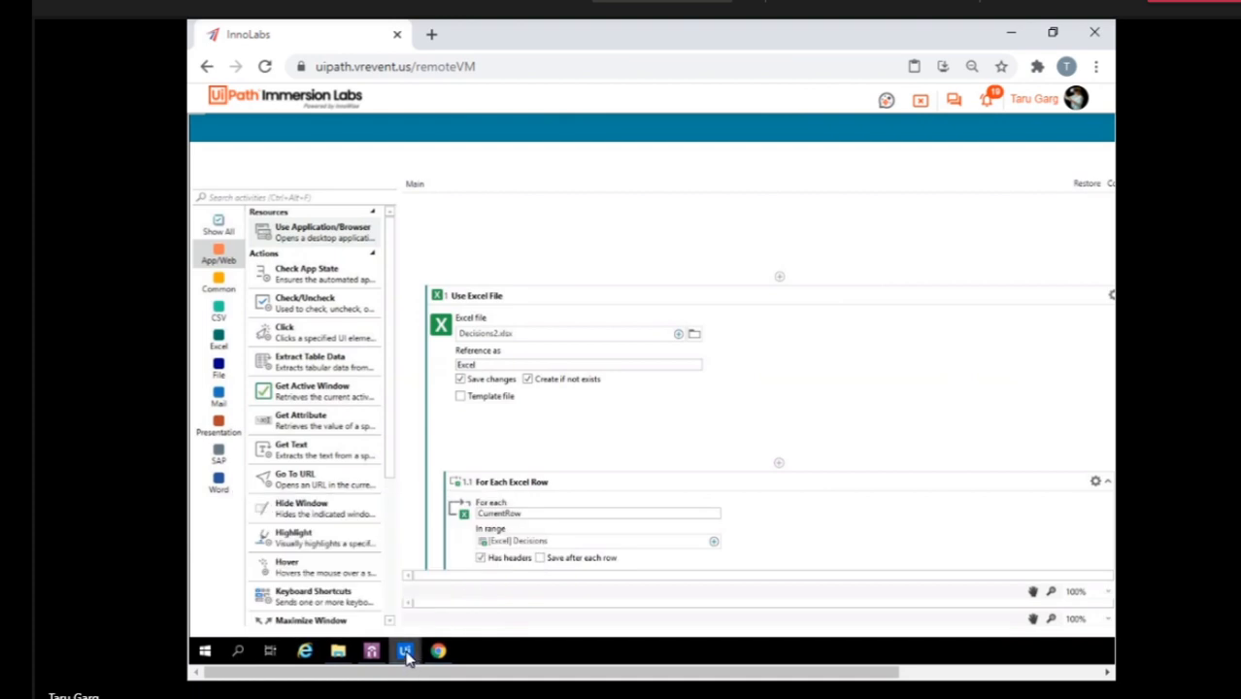
mouse_move(406, 655)
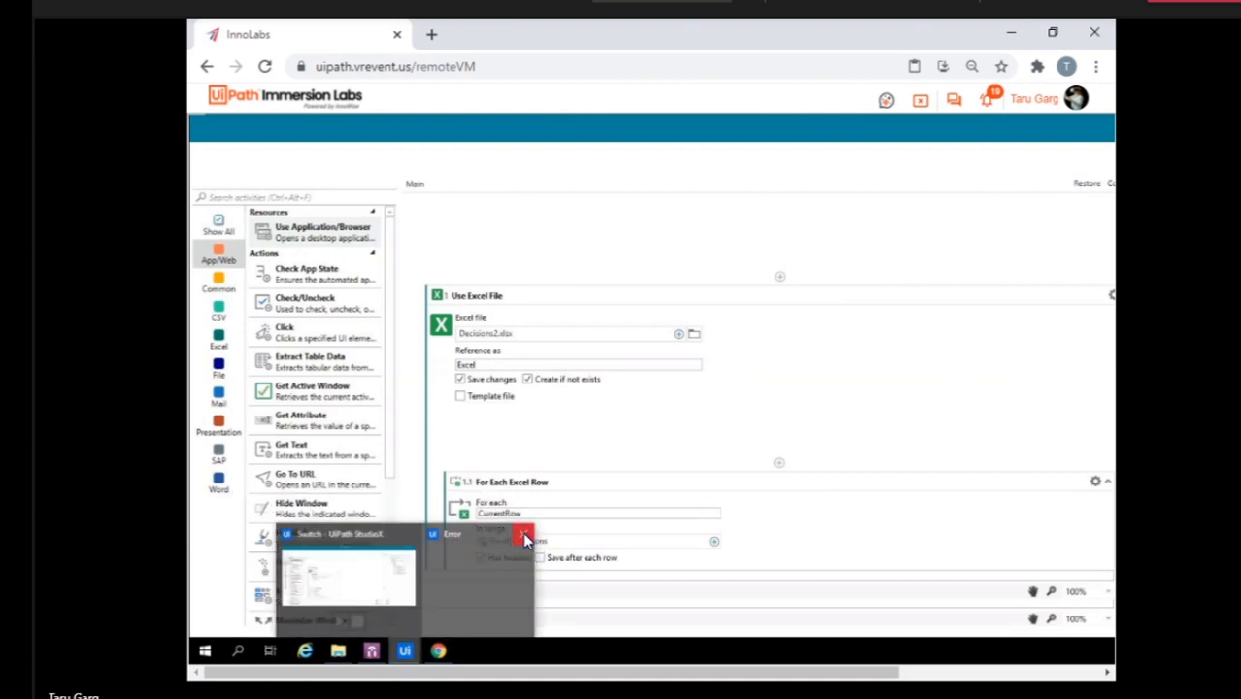
left_click(525, 540)
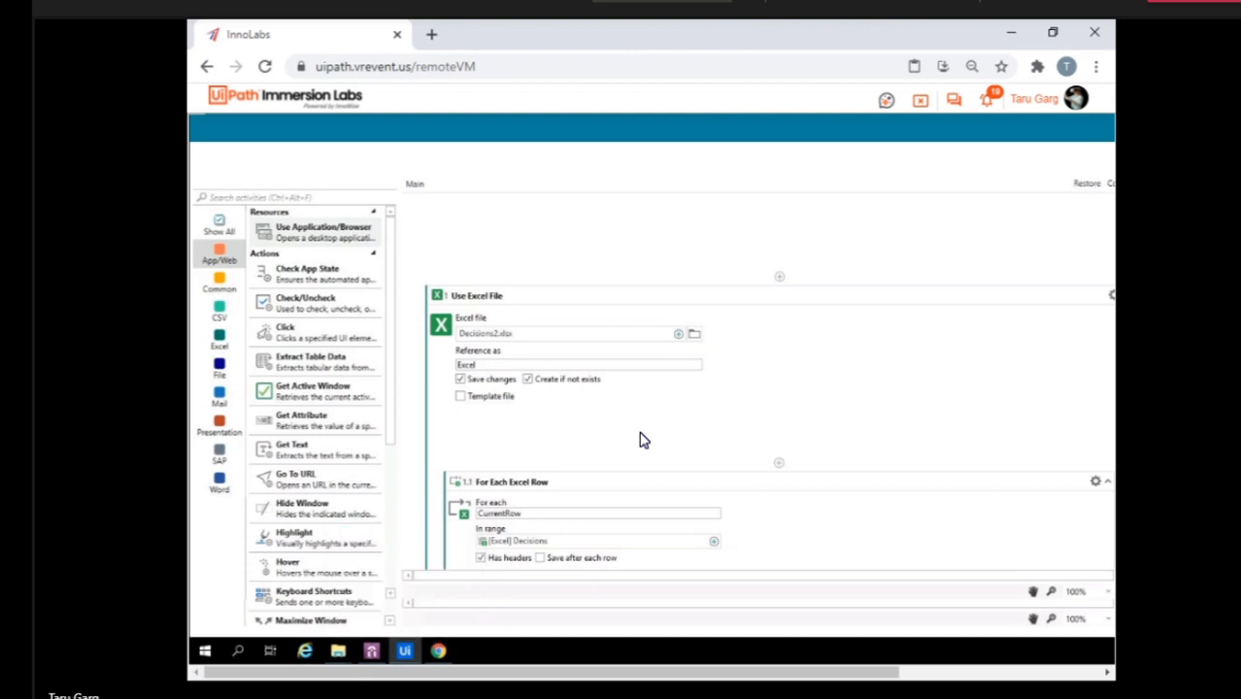
Examine the Switch cases and the If activity inside the For Each Excel Row loop.
scroll(700, 433, "down", 3)
scroll(816, 408, "down", 2)
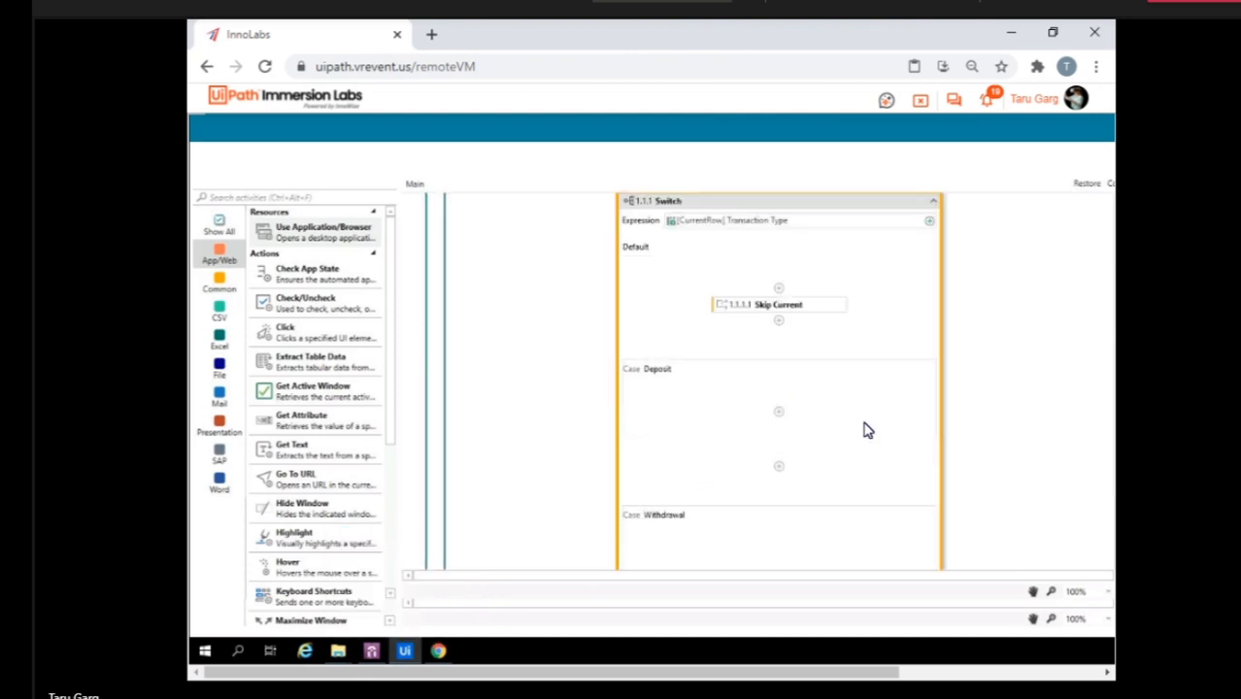
scroll(887, 456, "down", 3)
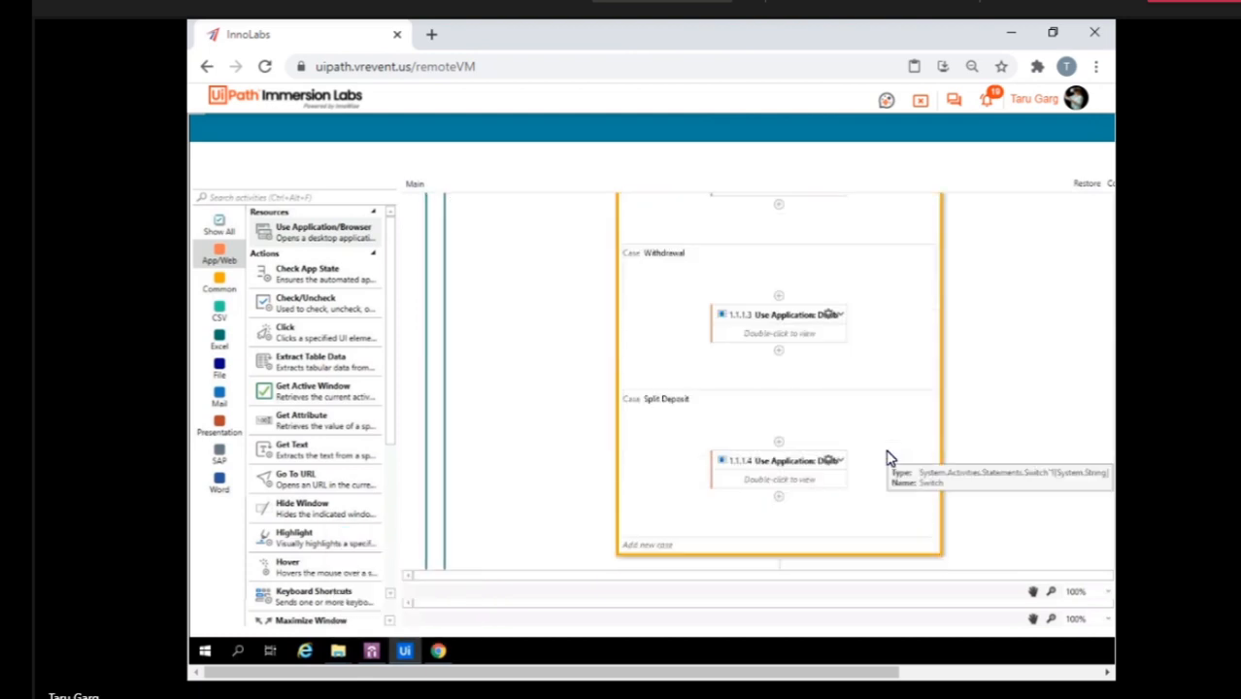
scroll(887, 459, "down", 1)
scroll(887, 458, "down", 1)
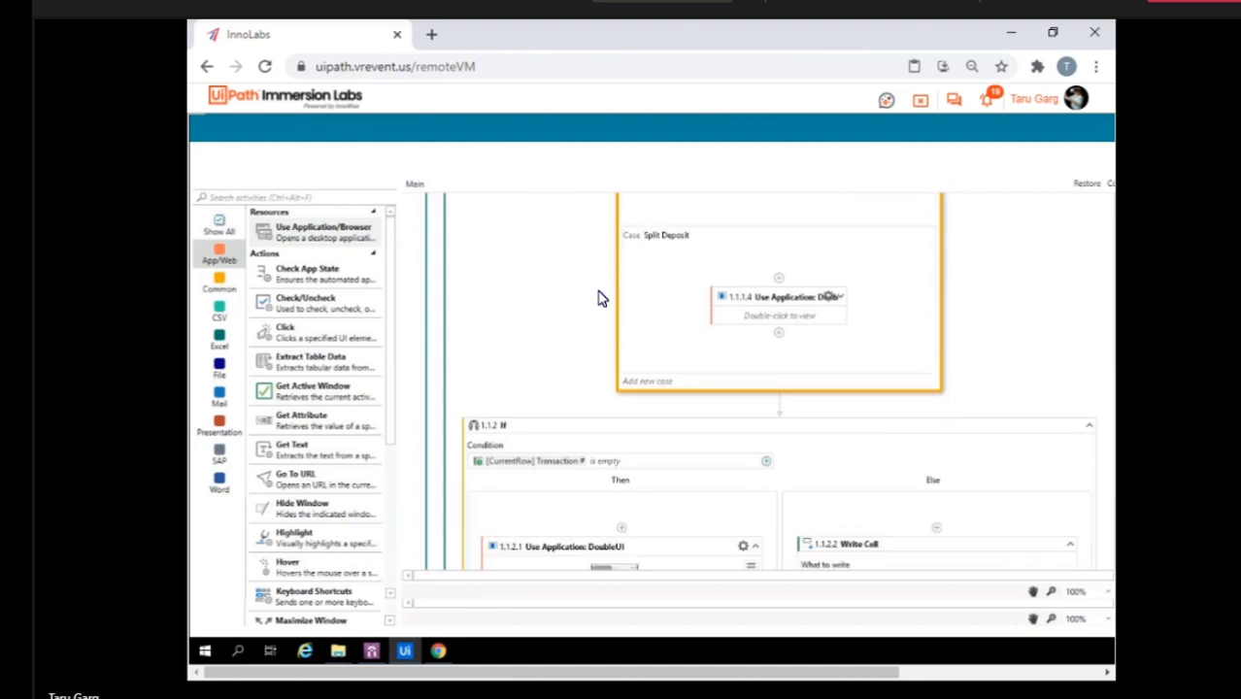
scroll(598, 297, "up", 3)
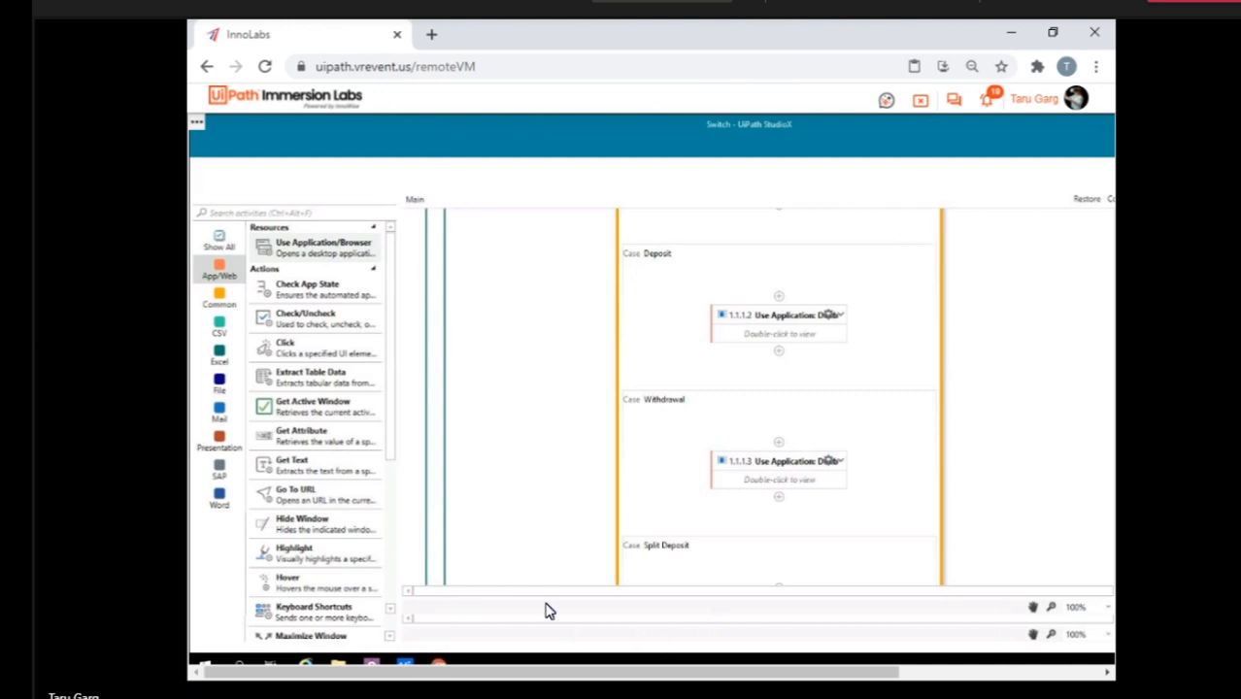
Retry closing the StudioX Error window and try to bring up its Question window.
left_click_drag(509, 680, 324, 648)
scroll(844, 496, "down", 1)
mouse_move(405, 656)
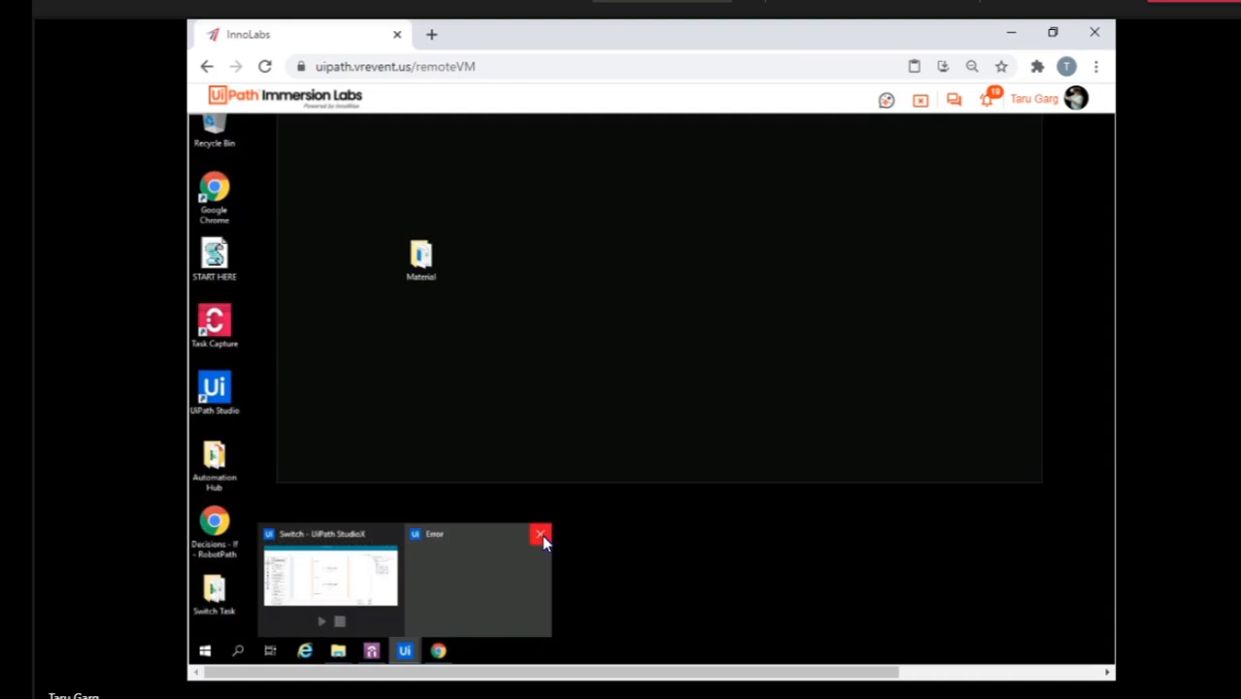
left_click(542, 540)
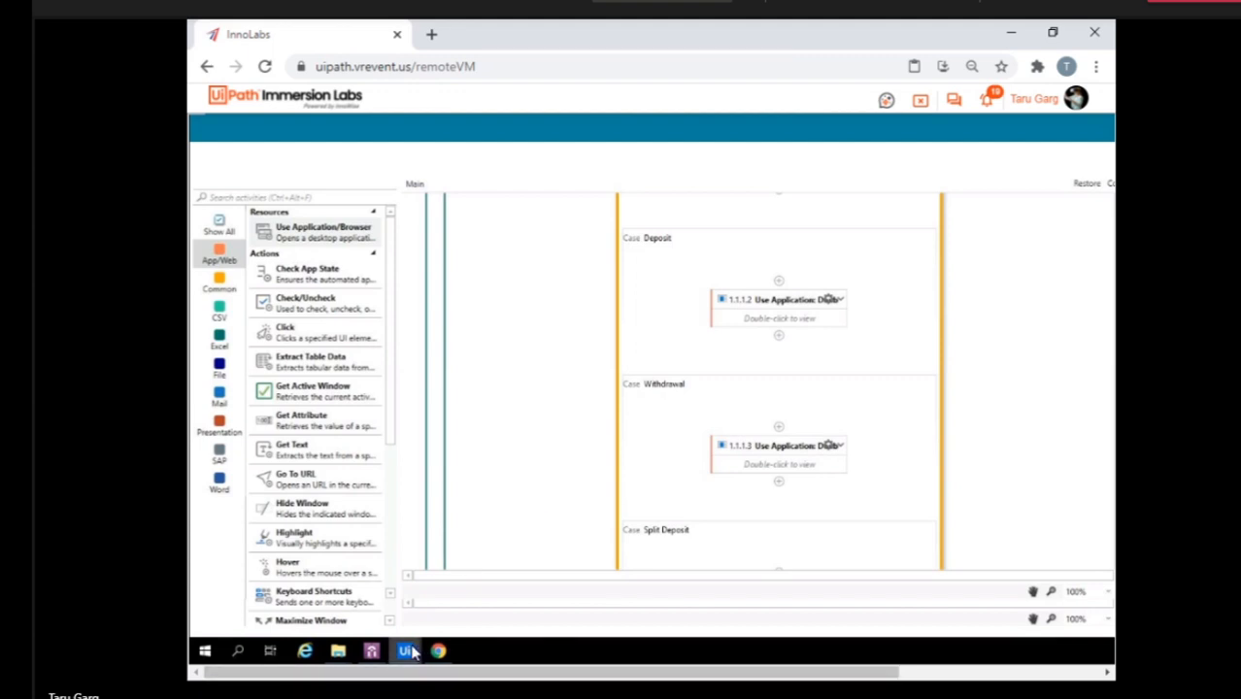
mouse_move(412, 653)
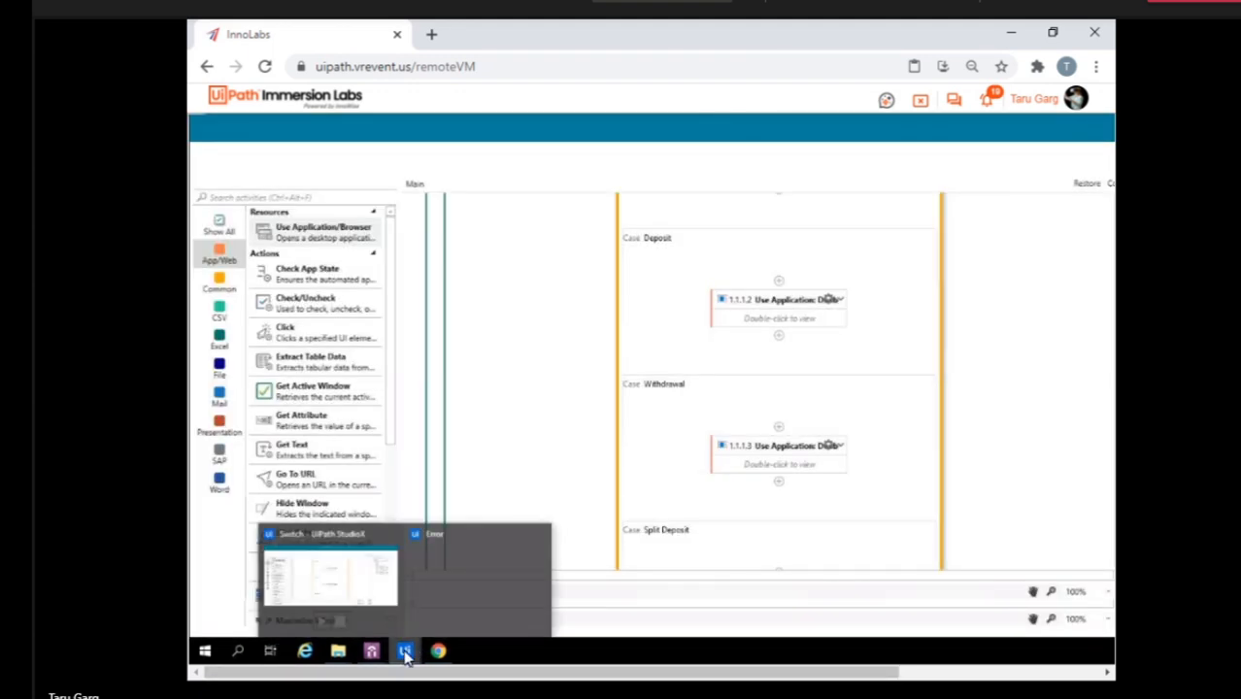
mouse_move(458, 600)
left_click(540, 537)
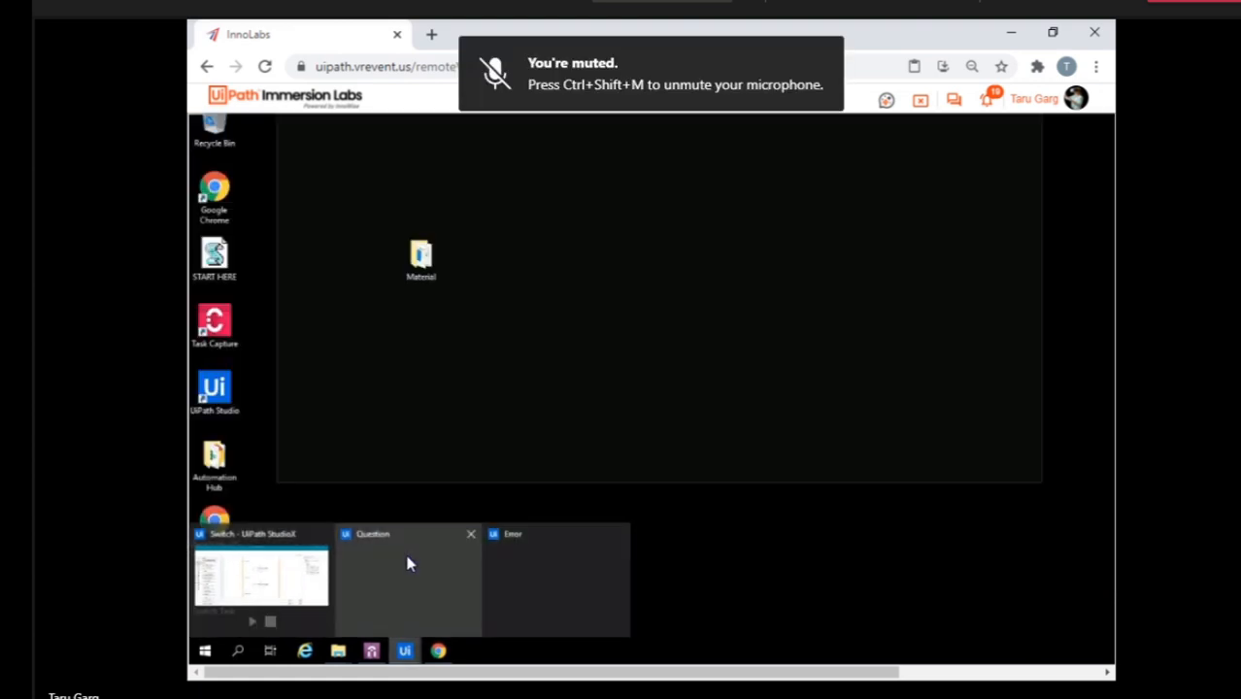
left_click(408, 565)
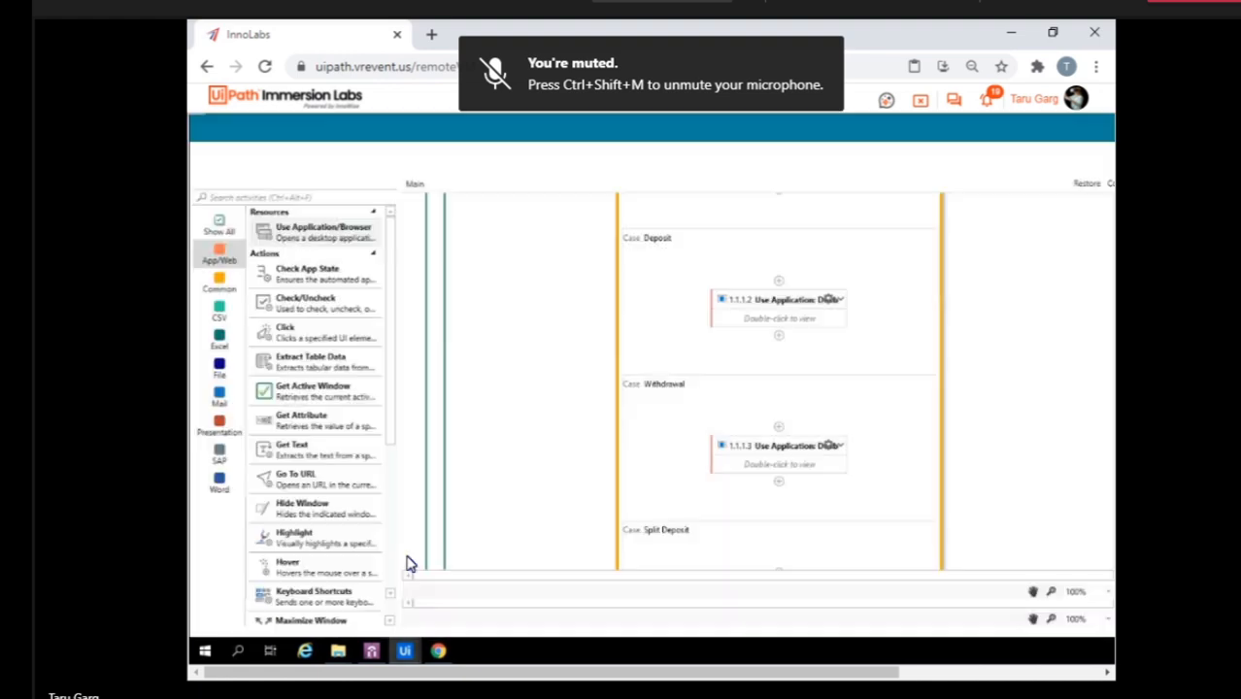
Open Task Manager on the lab VM, end the UiPath Studio (32 bit) task, and close Task Manager.
right_click(506, 654)
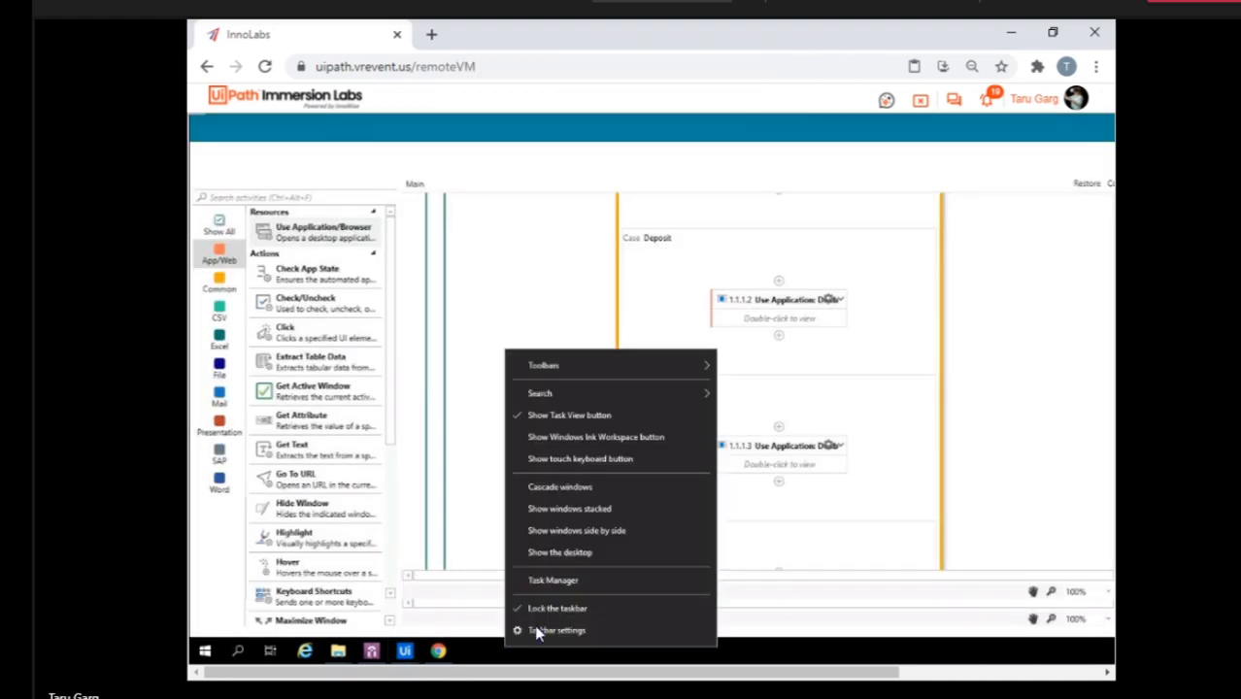
left_click(660, 291)
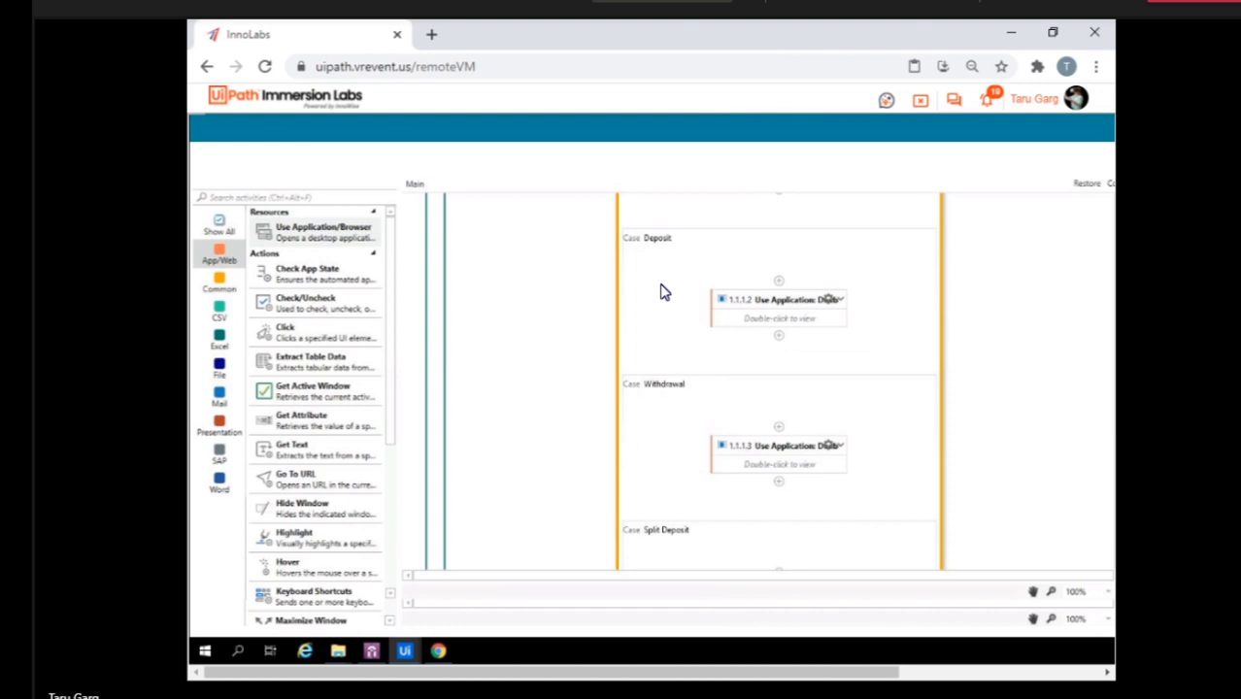
right_click(509, 641)
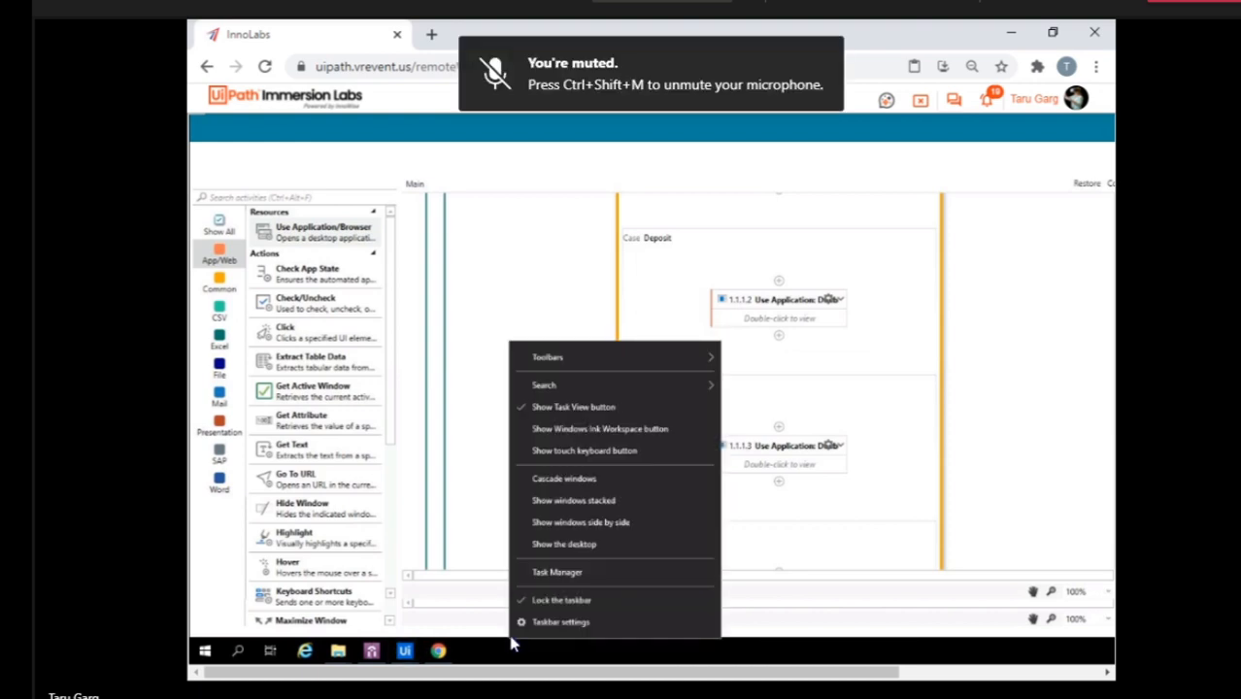
left_click(558, 574)
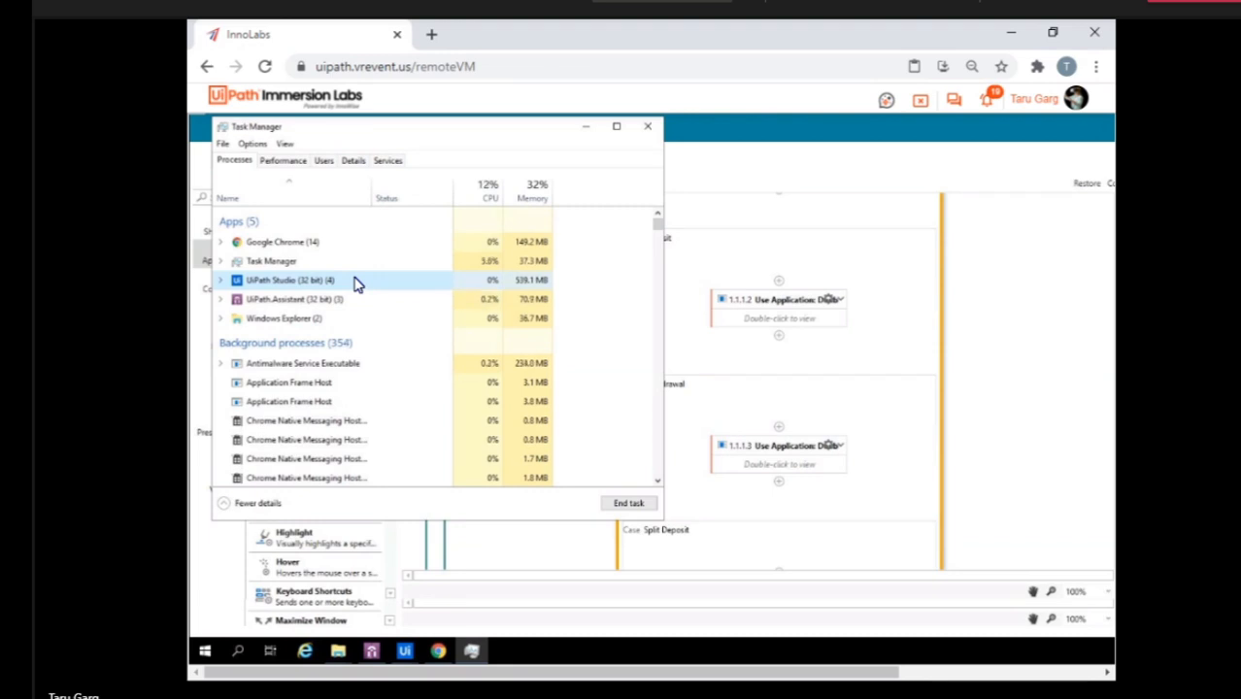
left_click(622, 512)
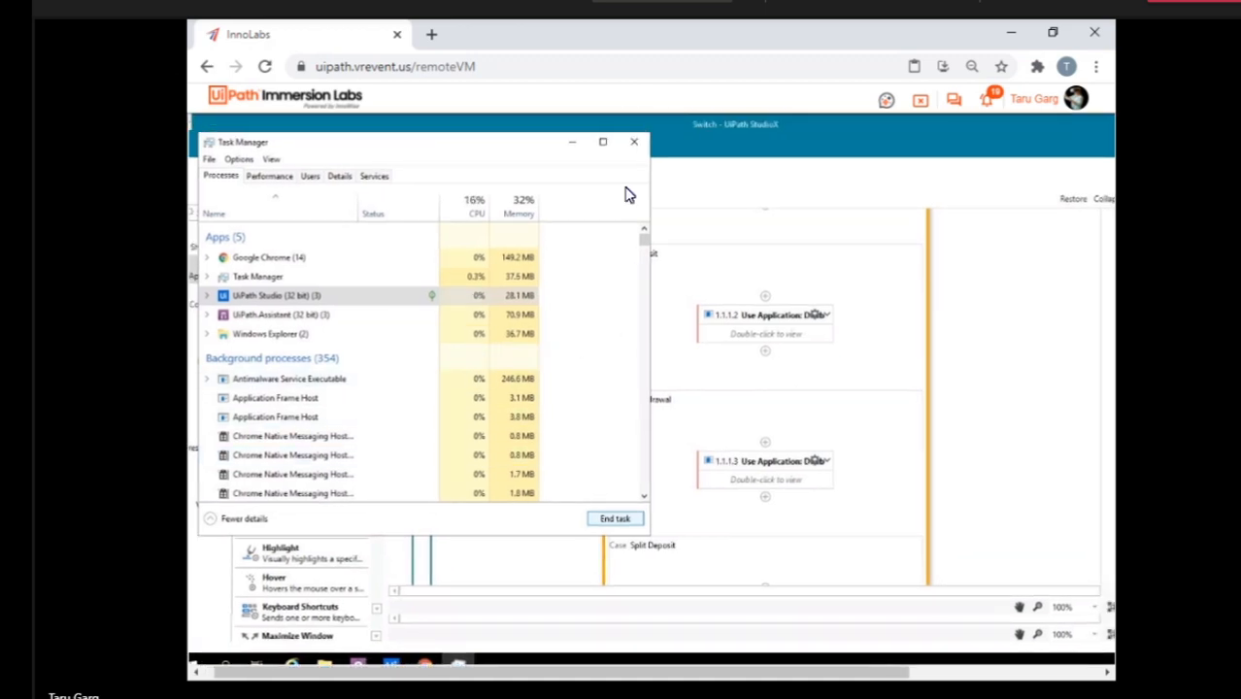
left_click(634, 143)
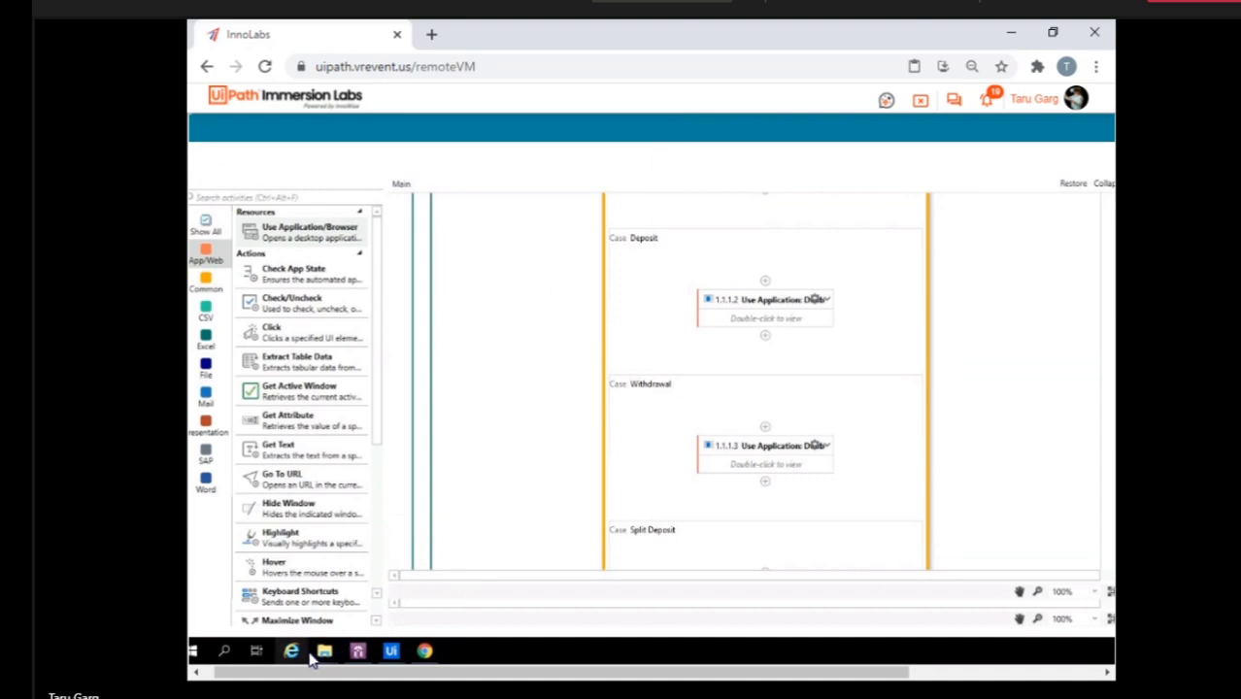
Close UiPath Assistant and try to dismiss the StudioX Error and Question windows.
mouse_move(360, 654)
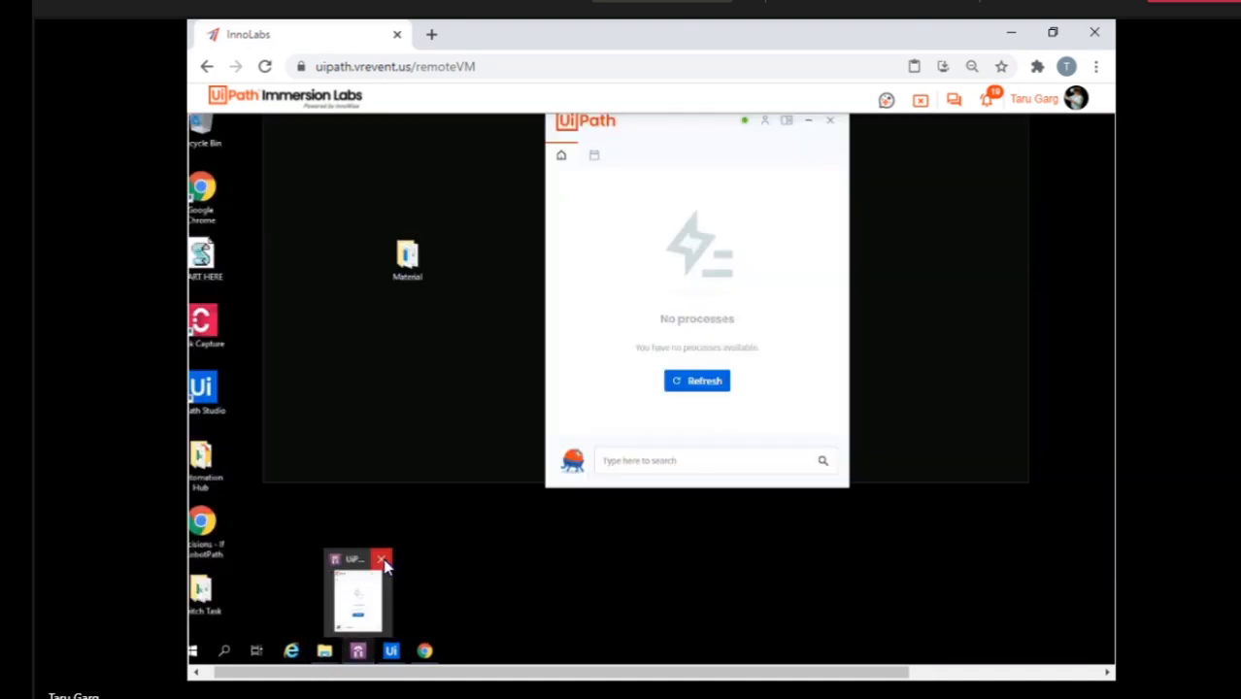
left_click(383, 563)
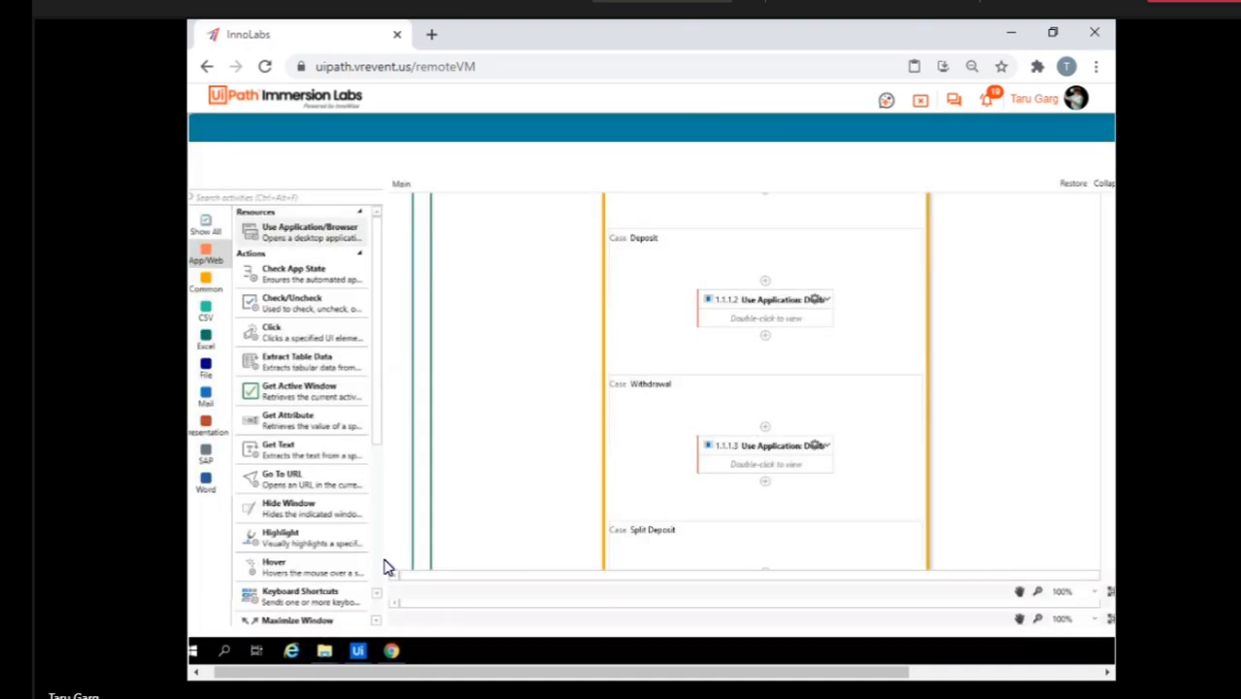
mouse_move(356, 654)
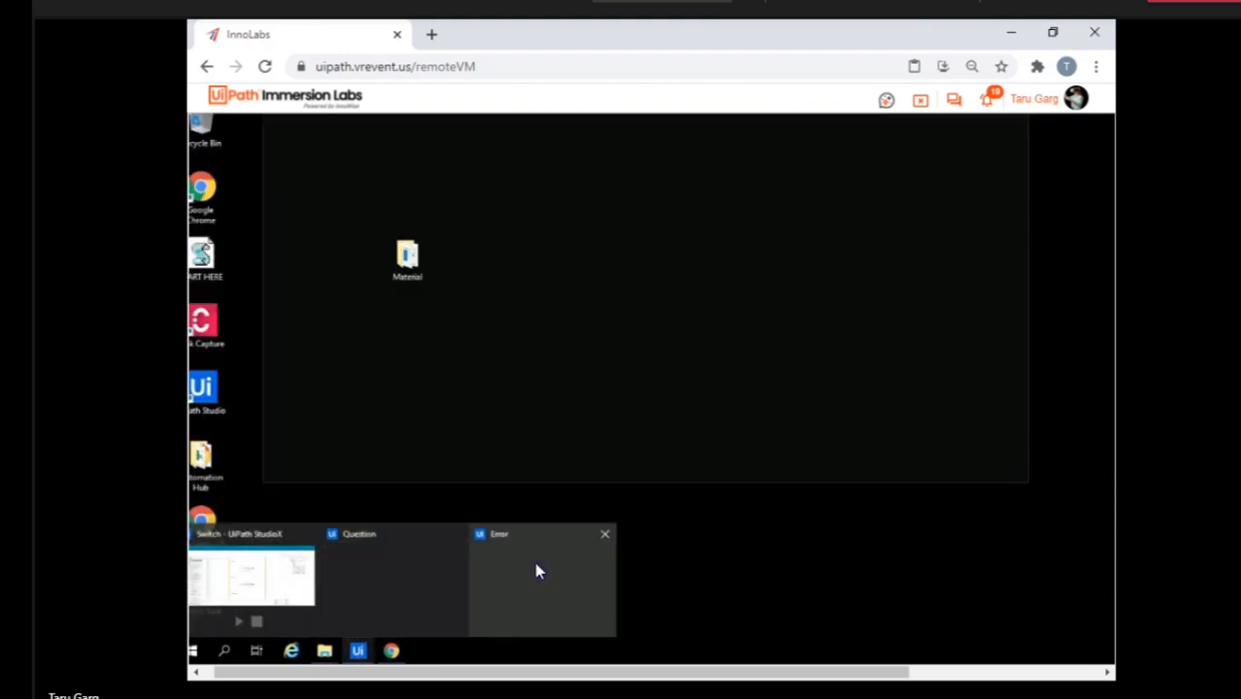
left_click(605, 537)
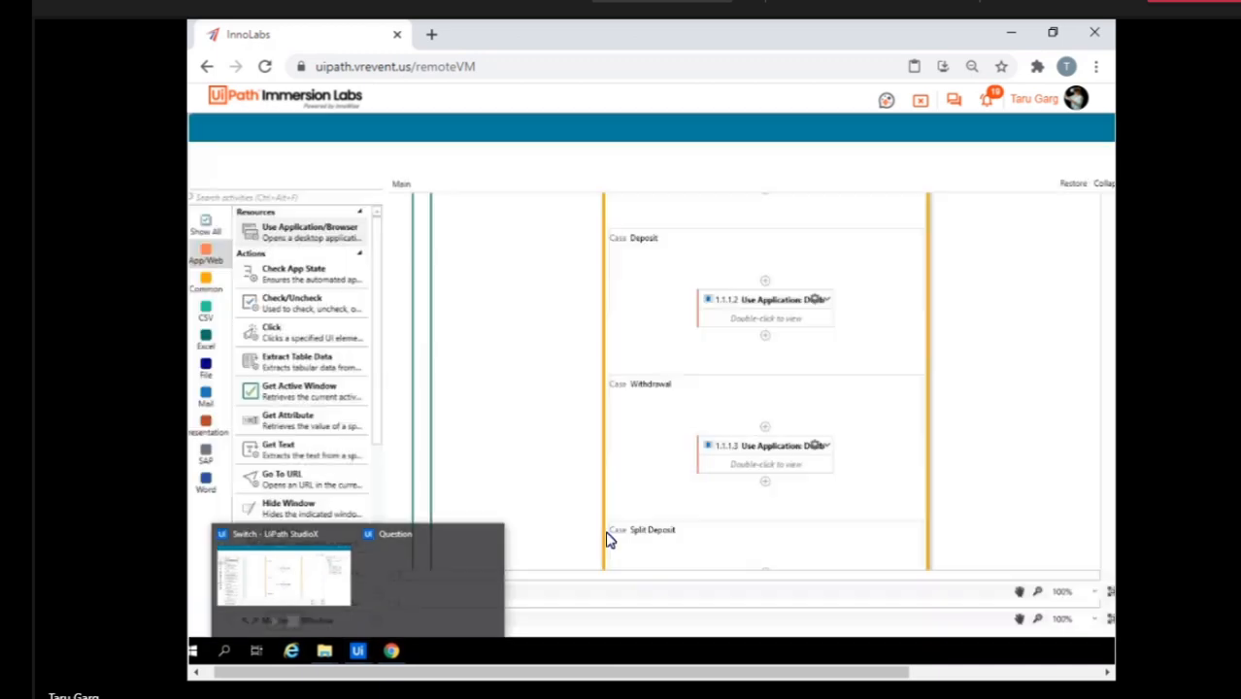
mouse_move(358, 652)
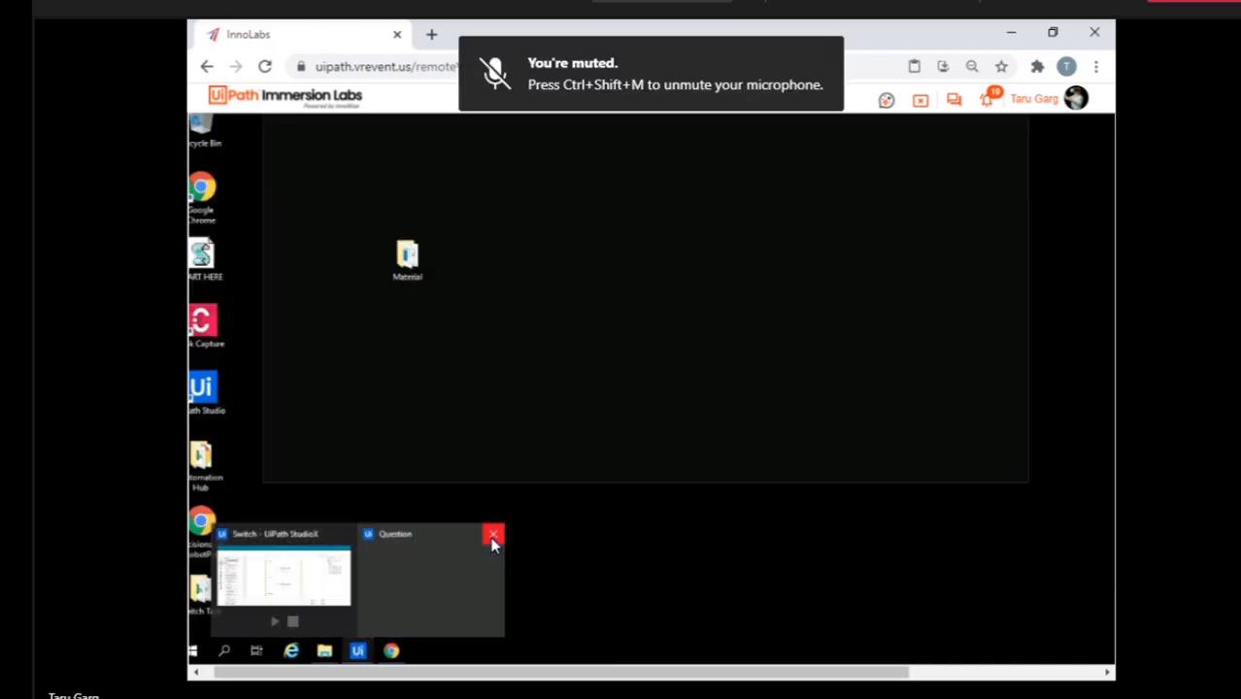
left_click(493, 540)
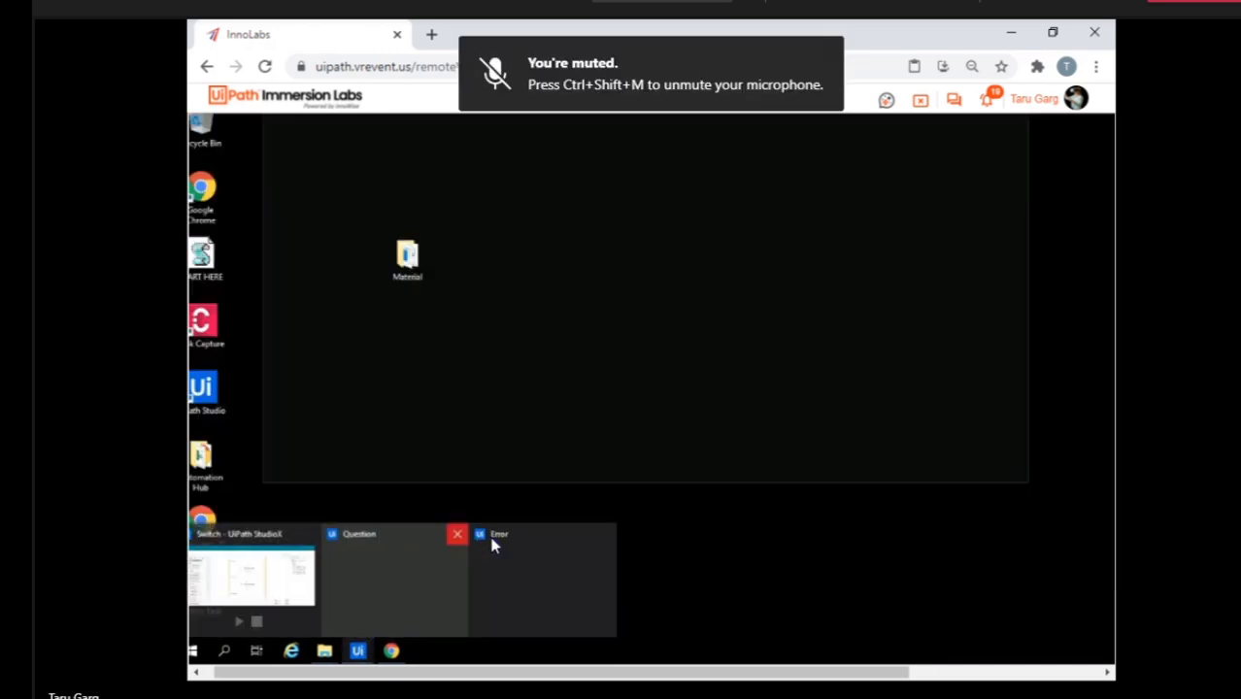
left_click(606, 536)
left_click(605, 537)
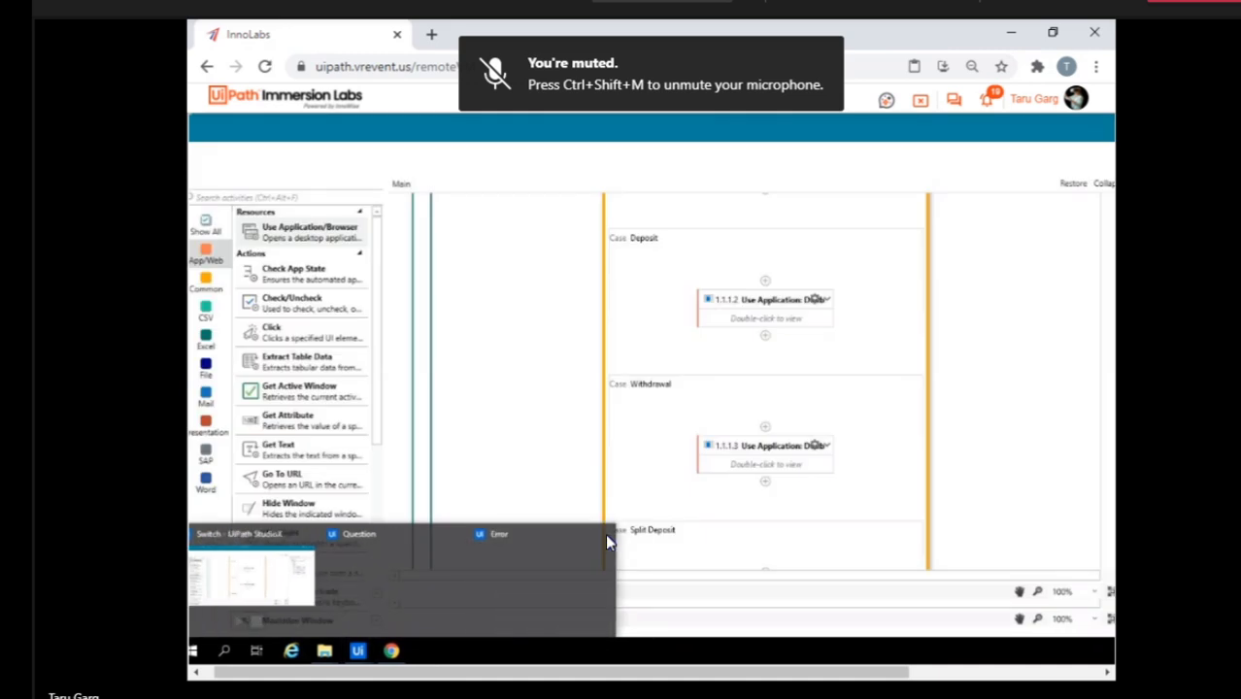
Bring up the Chrome window with the Scenarios - Switch - RobotPath PDF and close it.
left_click(392, 651)
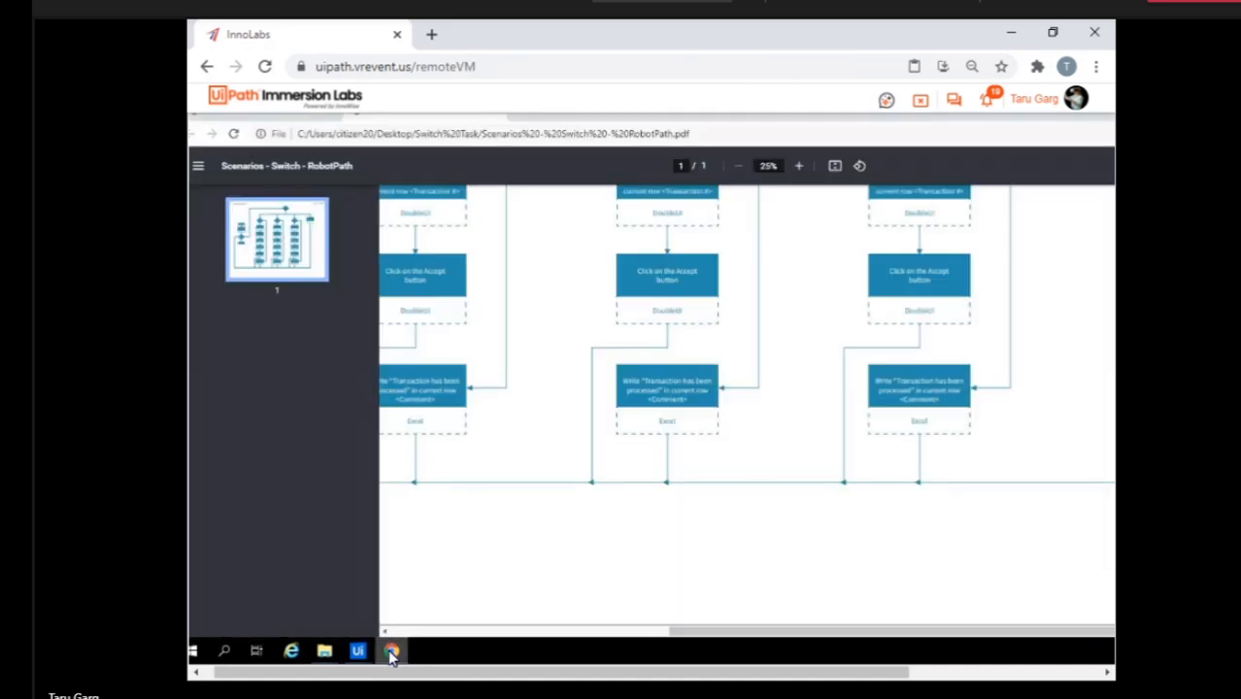
right_click(392, 649)
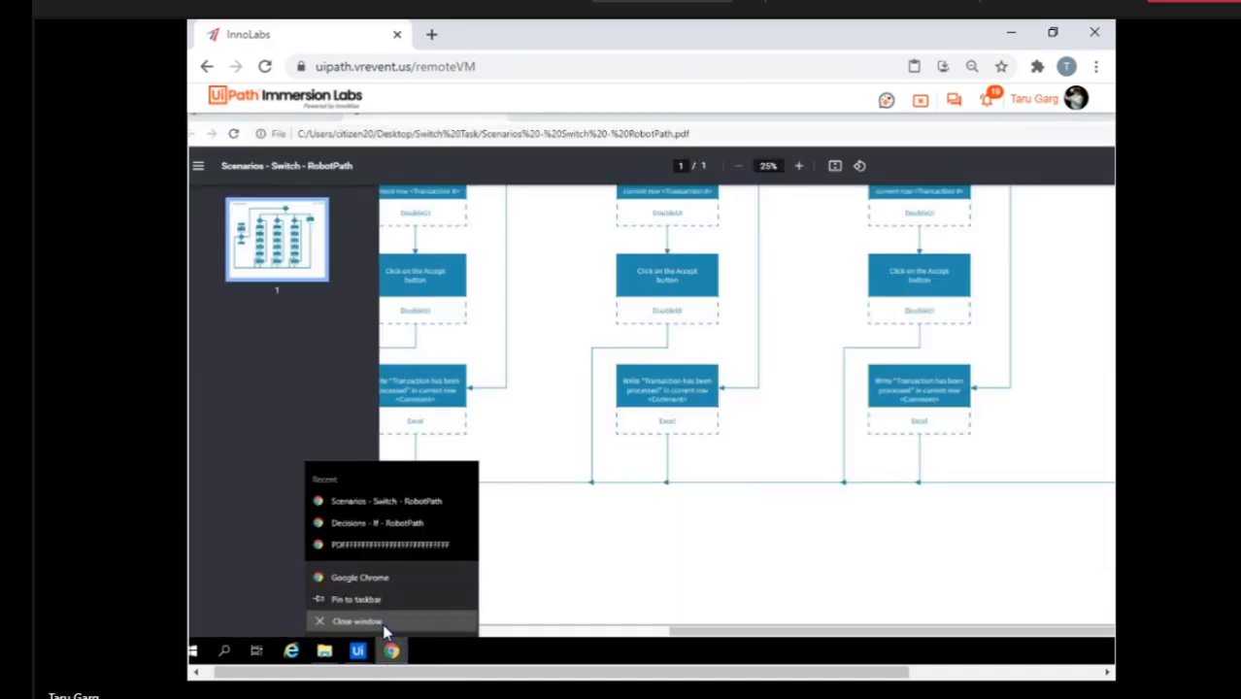
left_click(389, 622)
Reopen Task Manager and end the remaining UiPath Studio (32 bit) task.
right_click(413, 657)
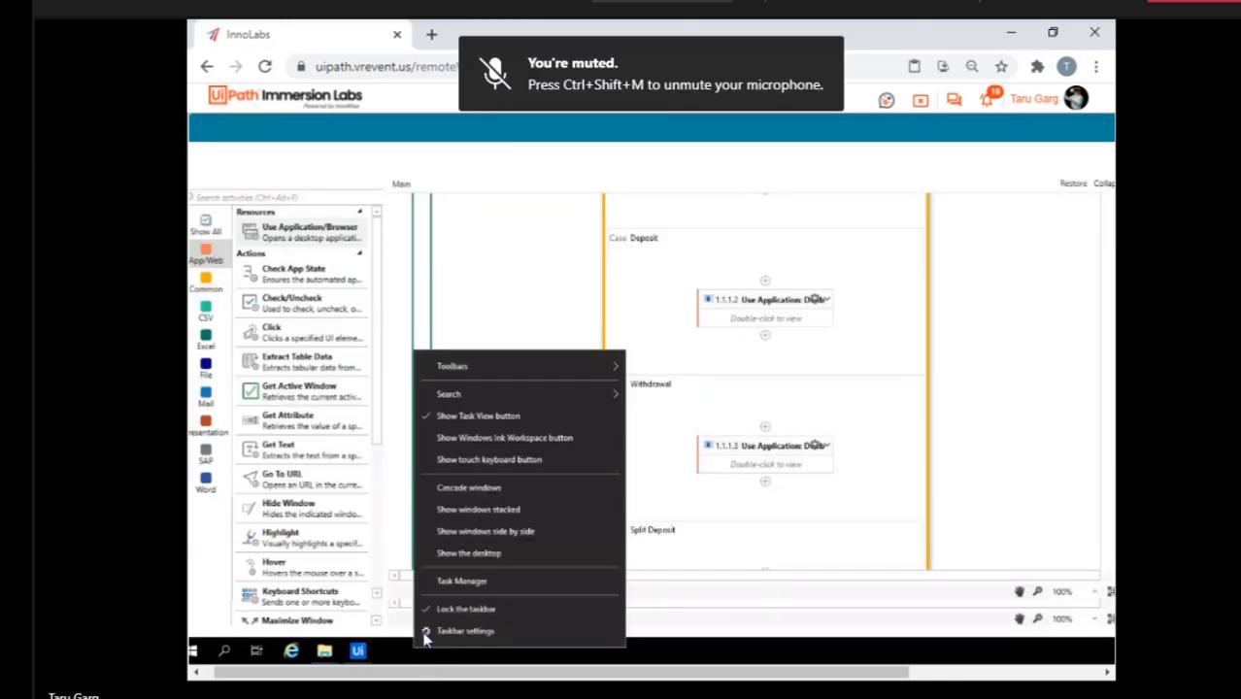
left_click(462, 583)
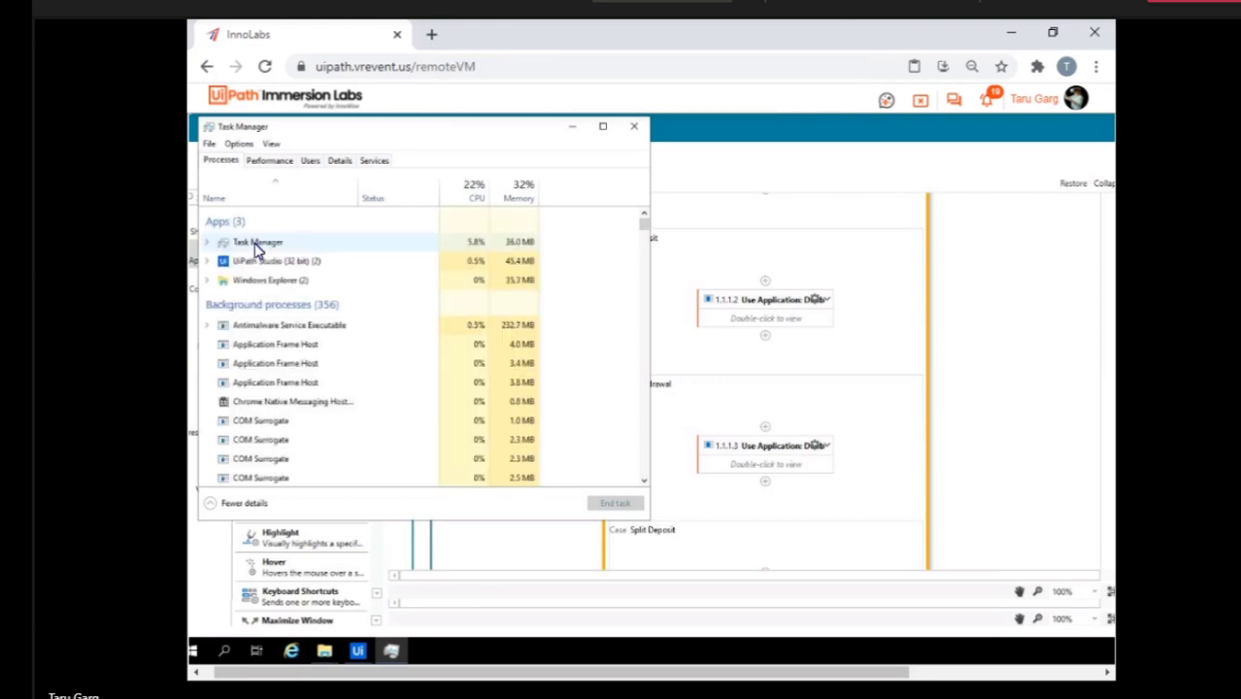
left_click(254, 264)
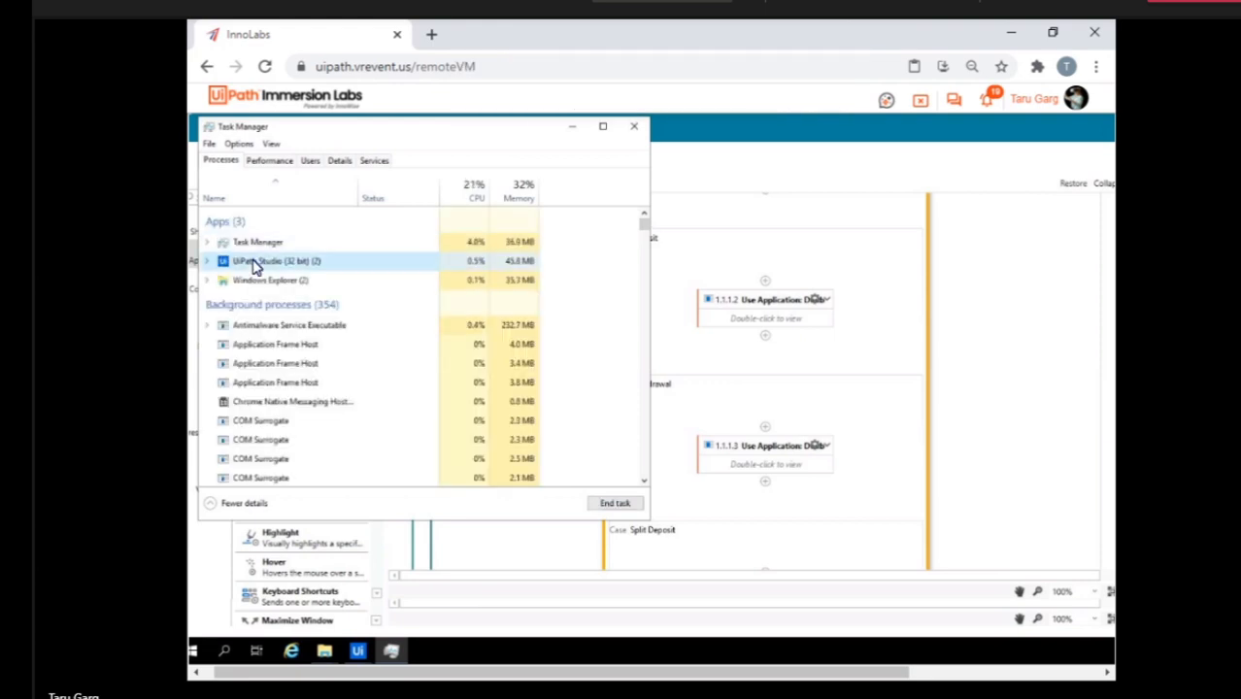
left_click(618, 505)
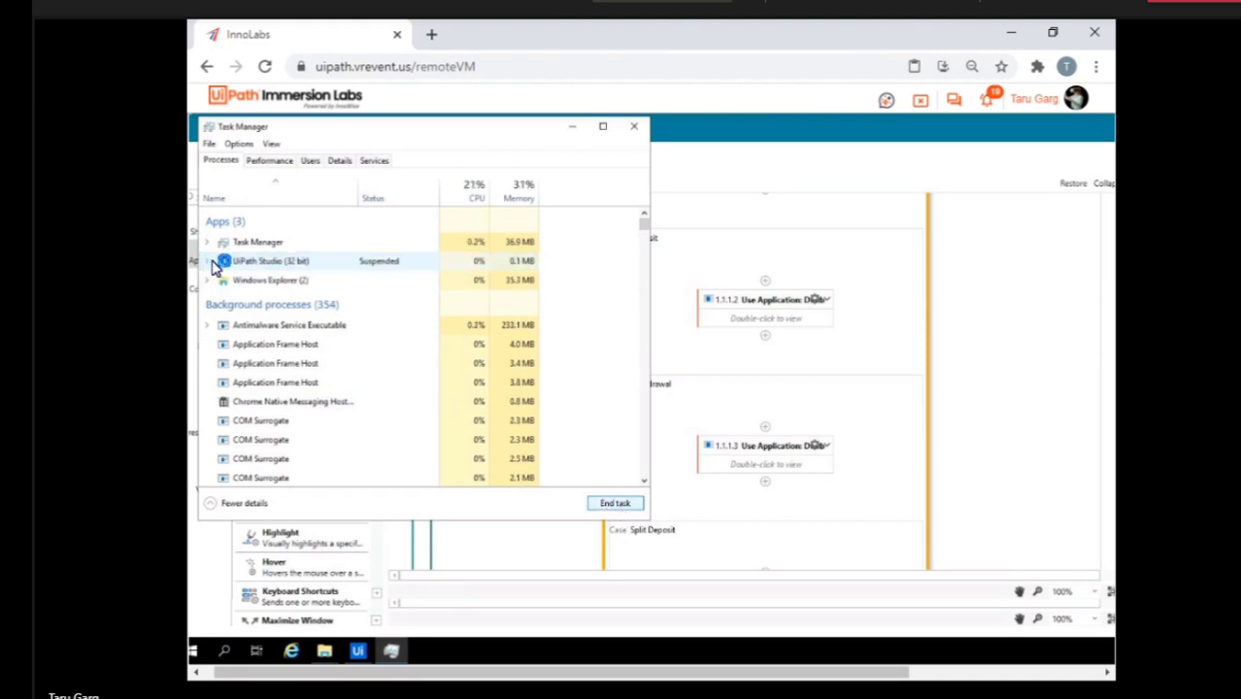
Try twice to end the suspended UiPath Studio process, and close Task Manager.
left_click(305, 266)
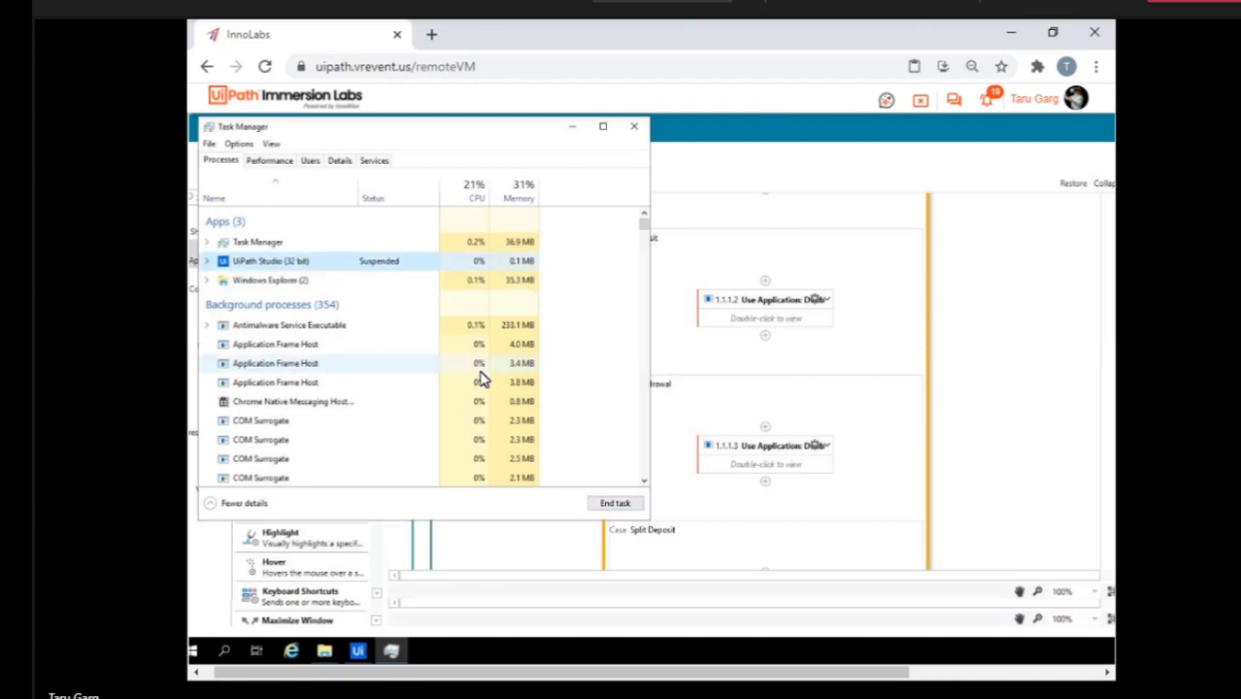
left_click(613, 506)
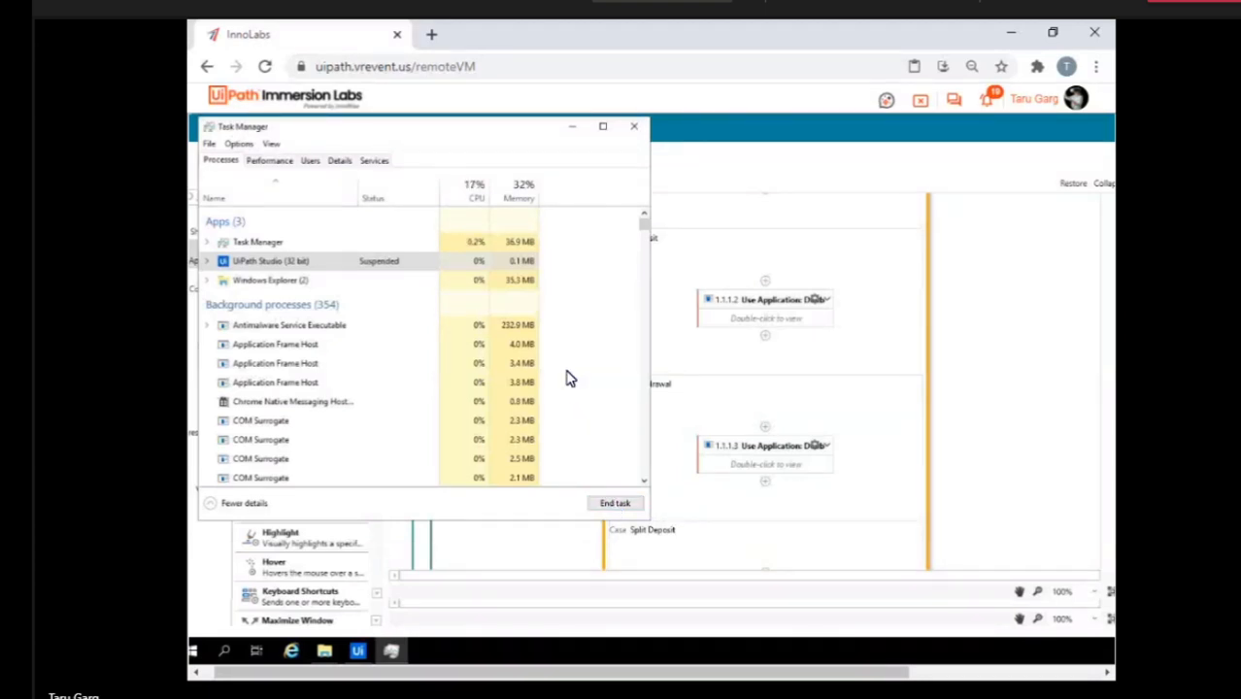
left_click(327, 266)
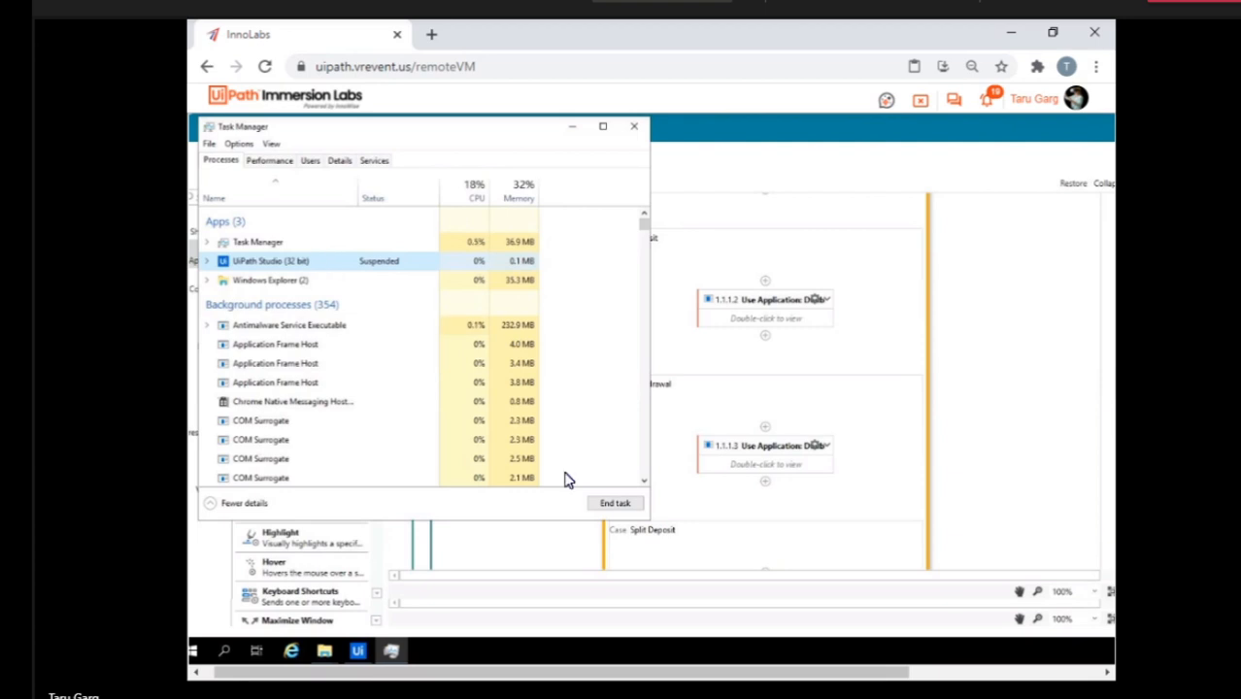
left_click(603, 506)
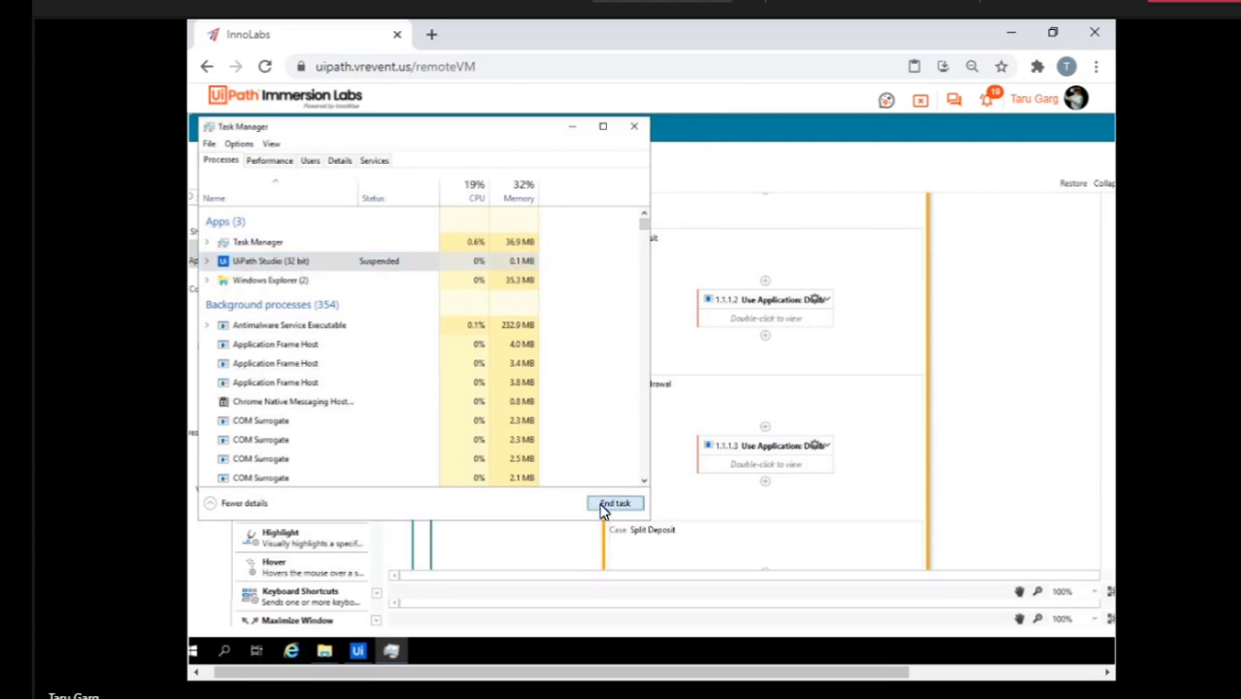
left_click(637, 125)
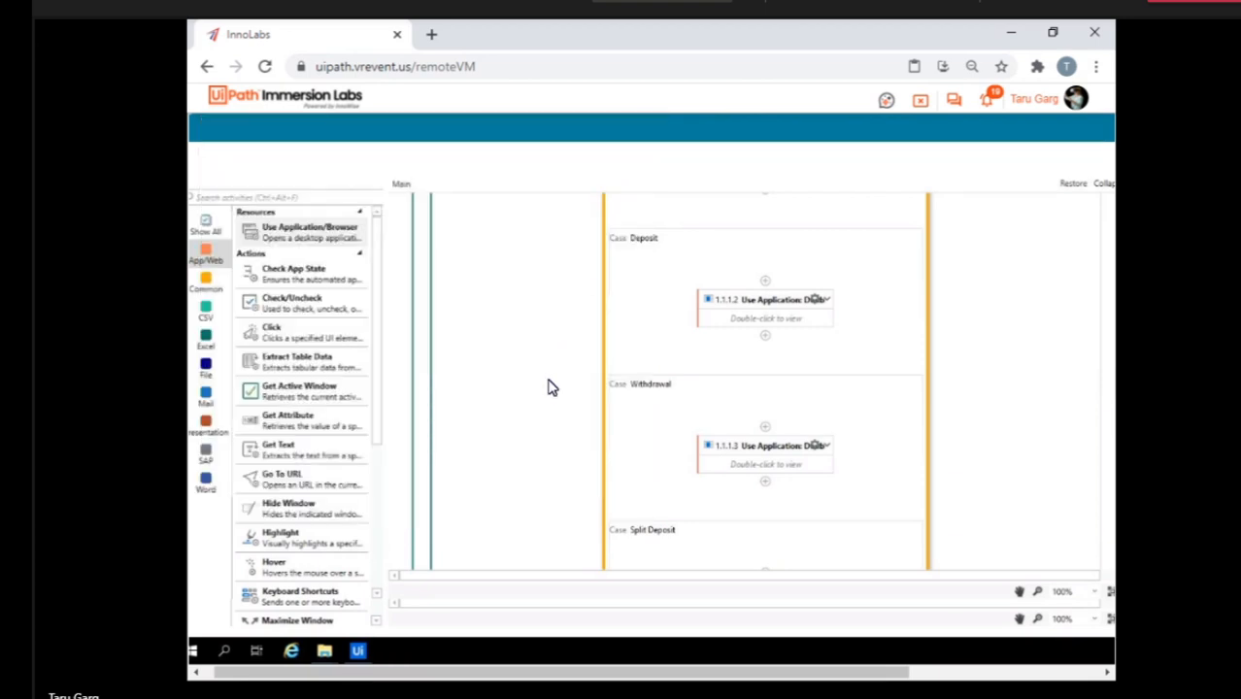
Try to close the frozen Switch - UiPath StudioX window.
right_click(358, 654)
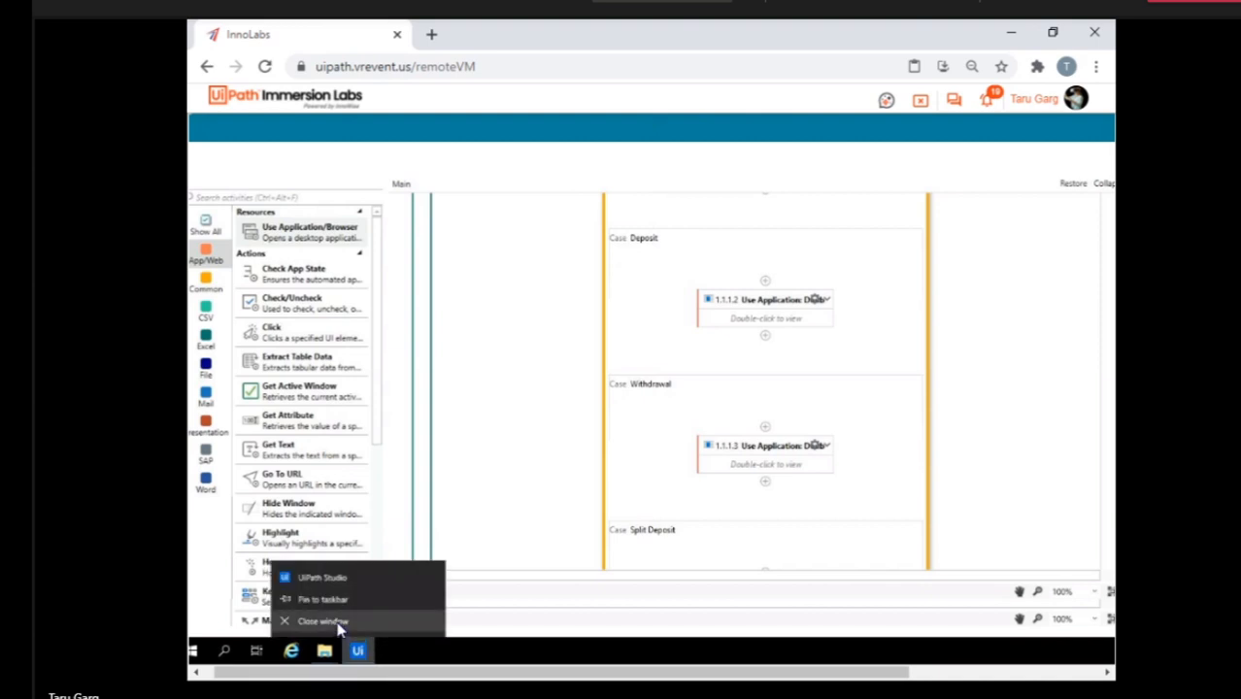
left_click(340, 624)
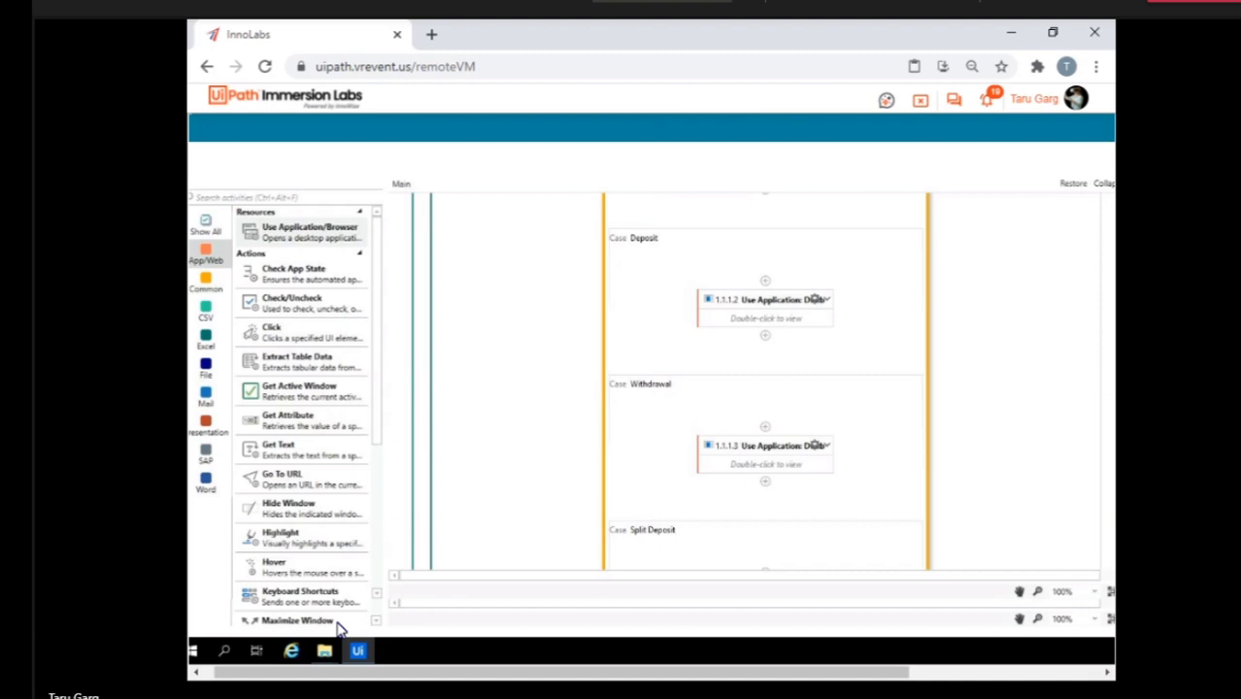
mouse_move(355, 658)
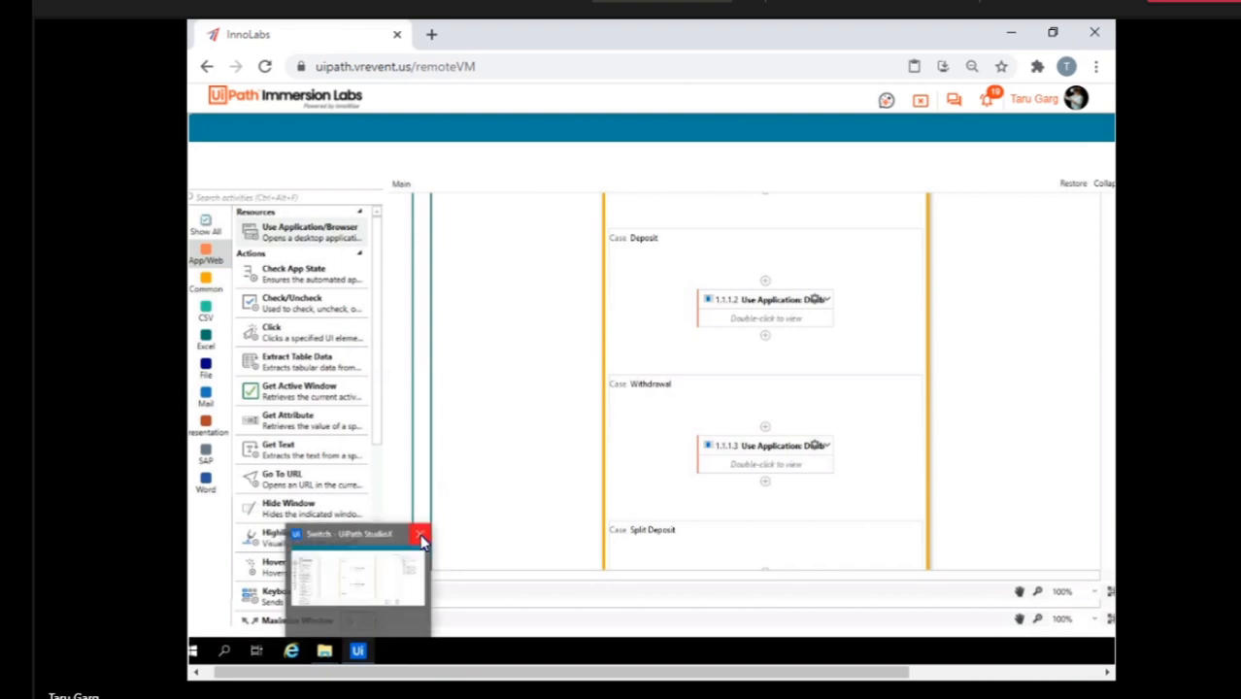
Open Task Manager and end the Switch - UiPath StudioX task listed under UiPath Studio (32 bit).
right_click(502, 658)
left_click(558, 583)
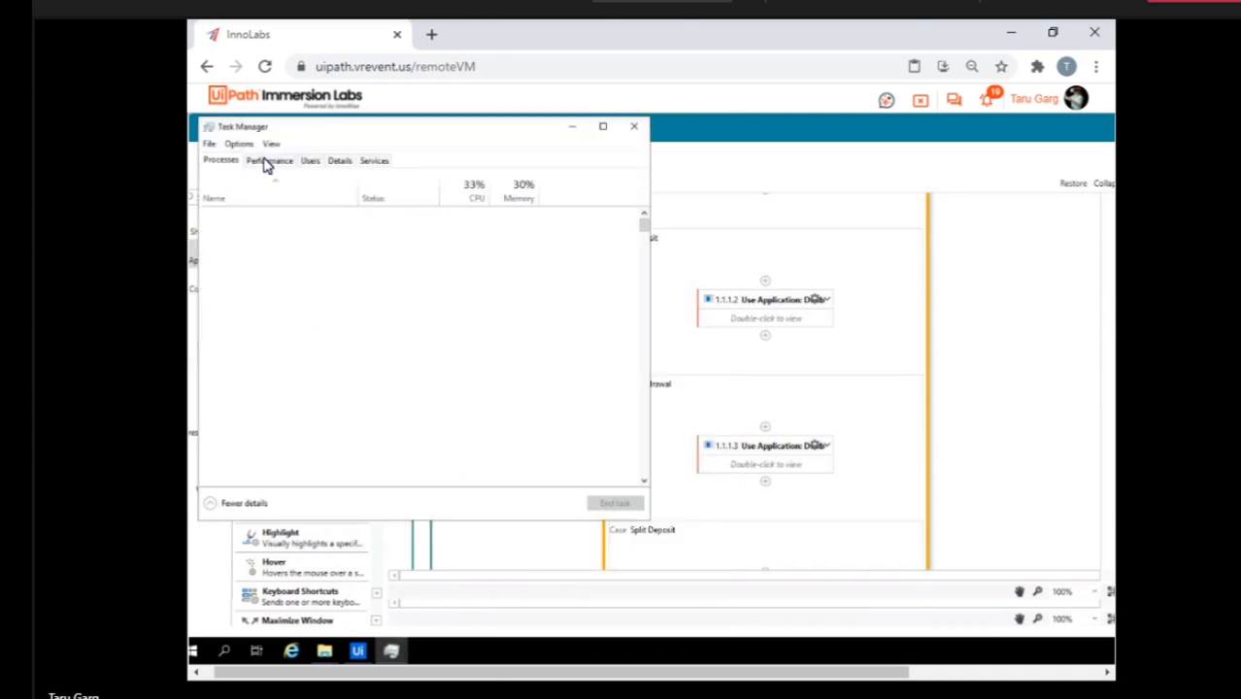
left_click(266, 163)
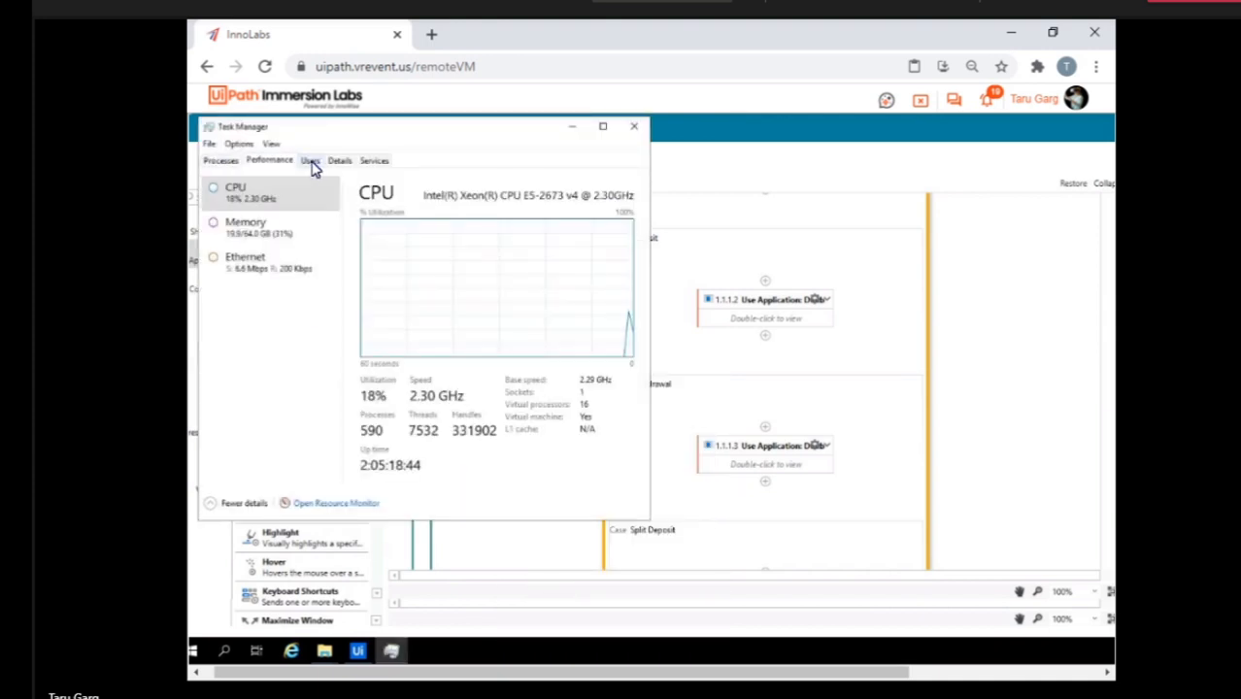
left_click(220, 161)
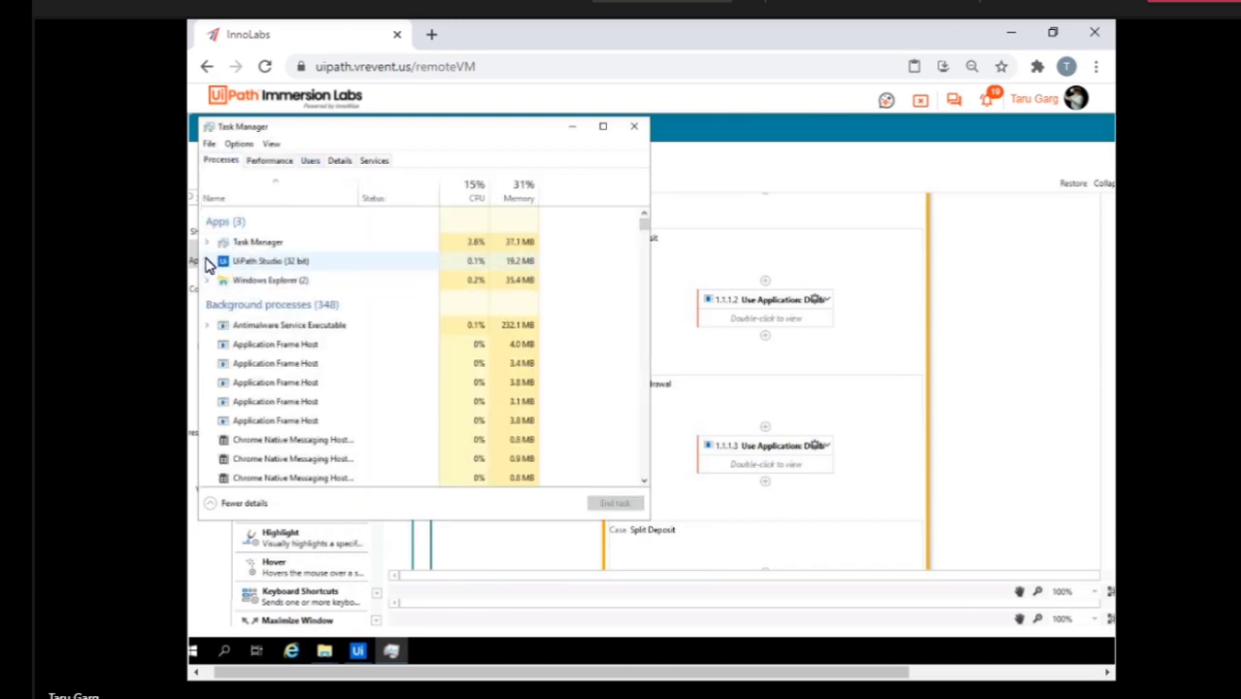
left_click(206, 262)
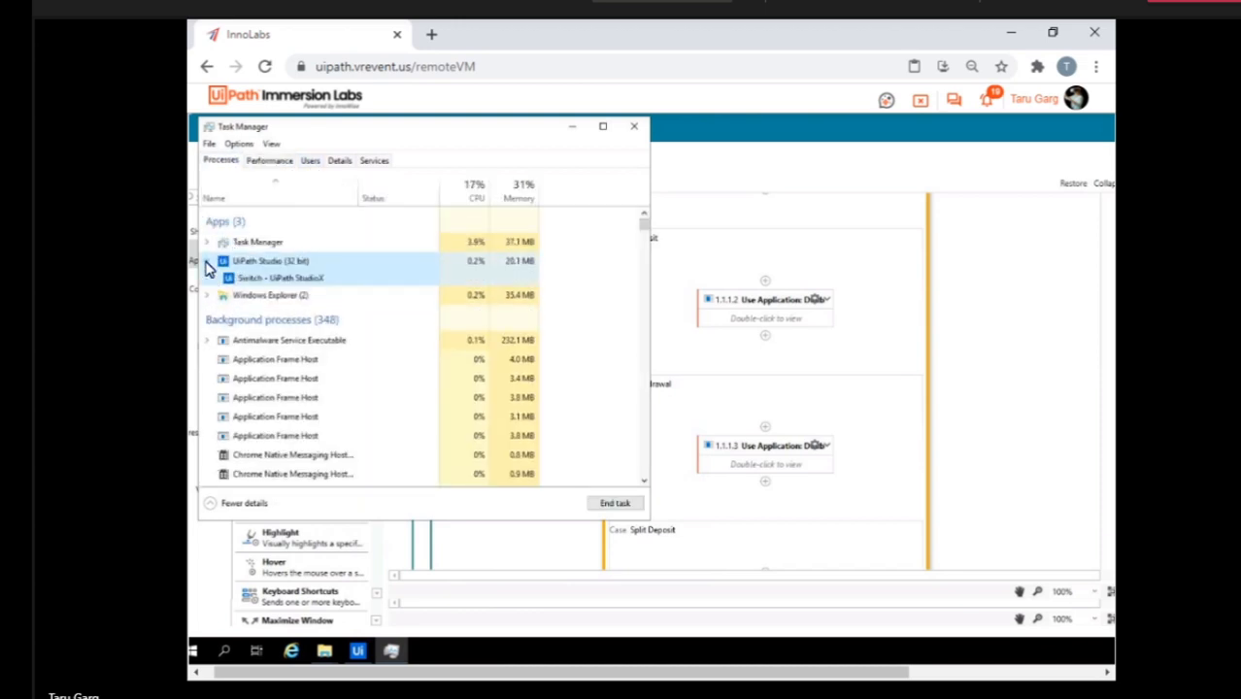
left_click(279, 280)
left_click(606, 504)
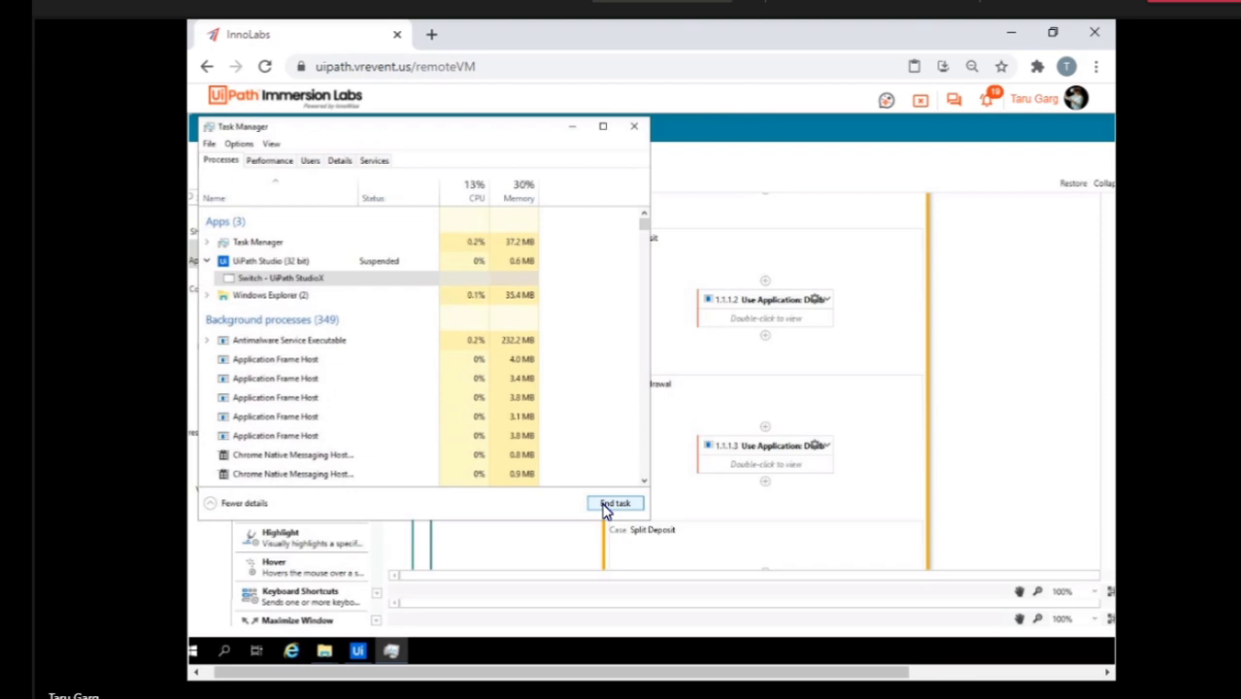
Try again to end the Switch - UiPath StudioX window and its suspended UiPath Studio parent process, and close Task Manager.
left_click(238, 281)
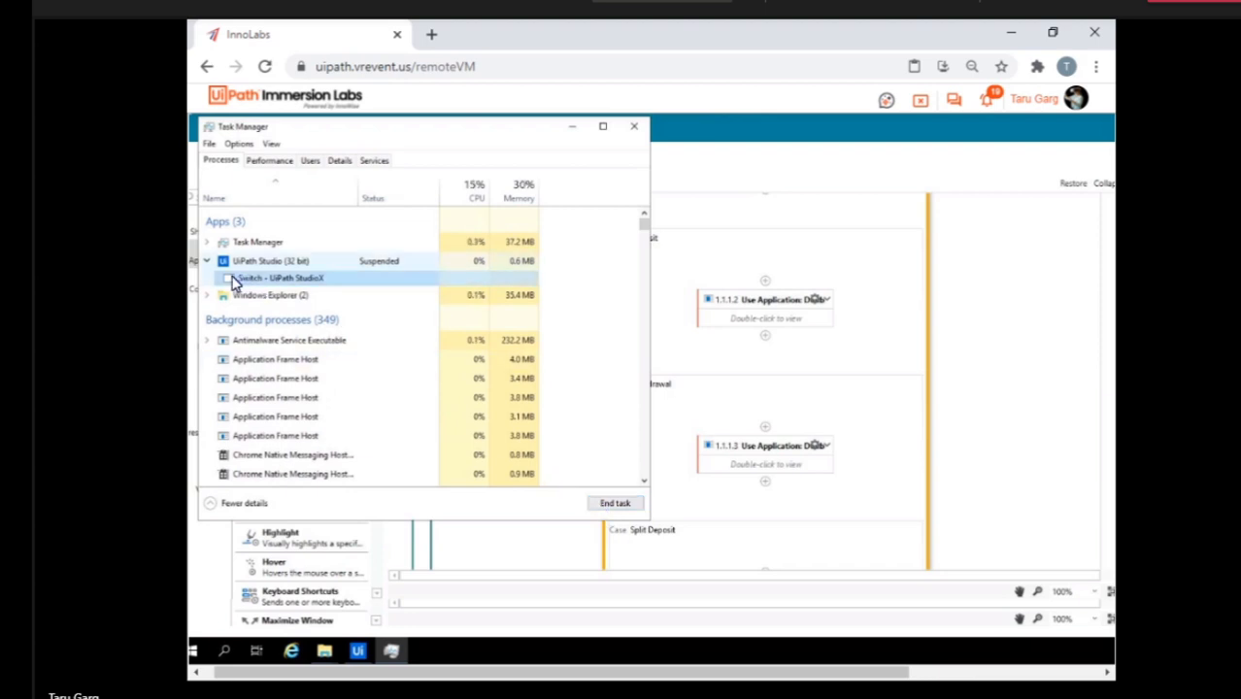
right_click(257, 285)
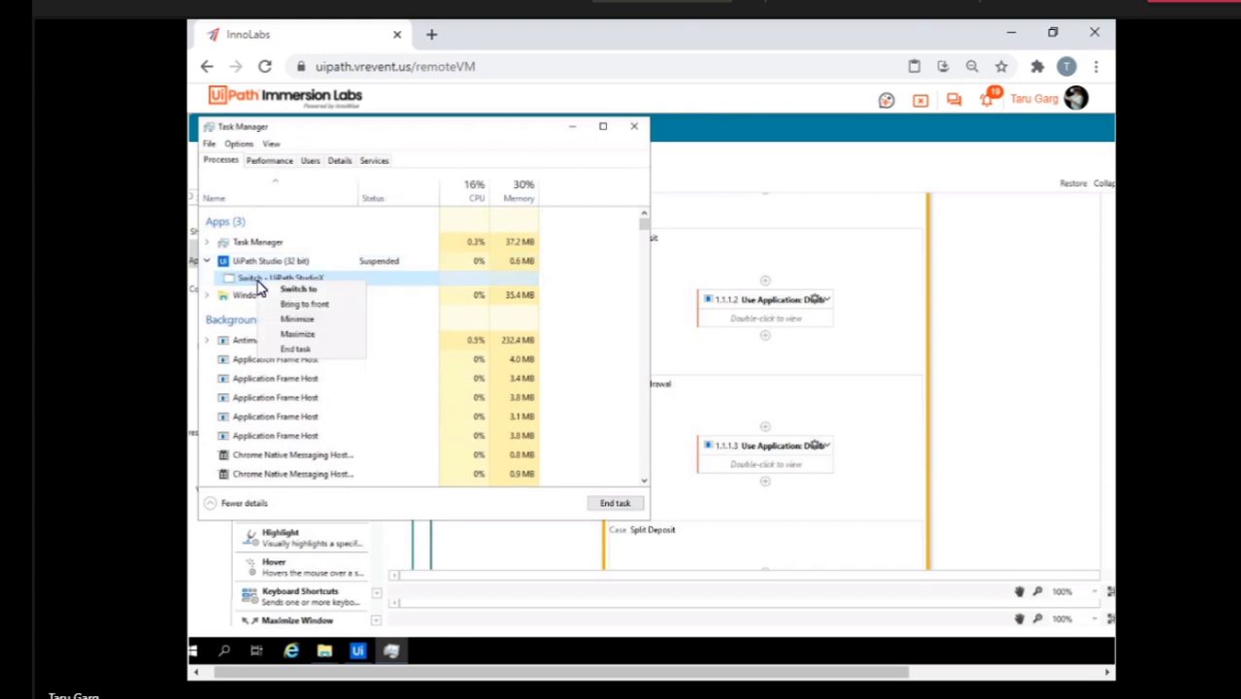
left_click(306, 350)
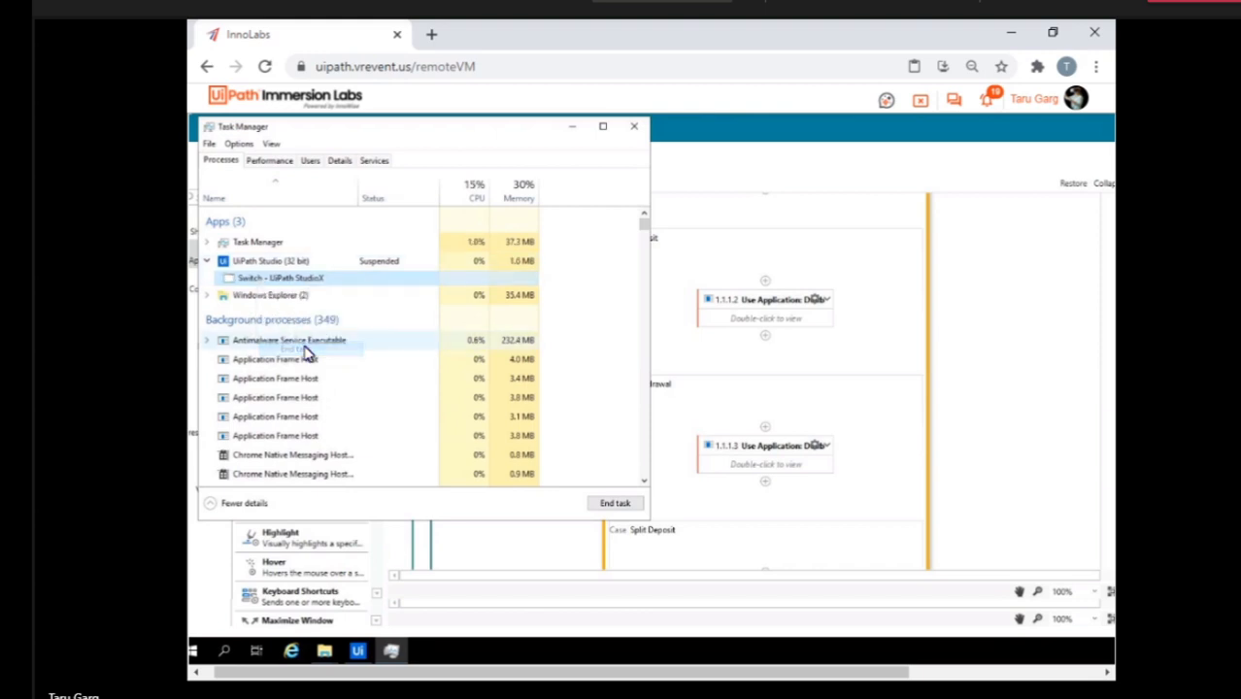
left_click(276, 264)
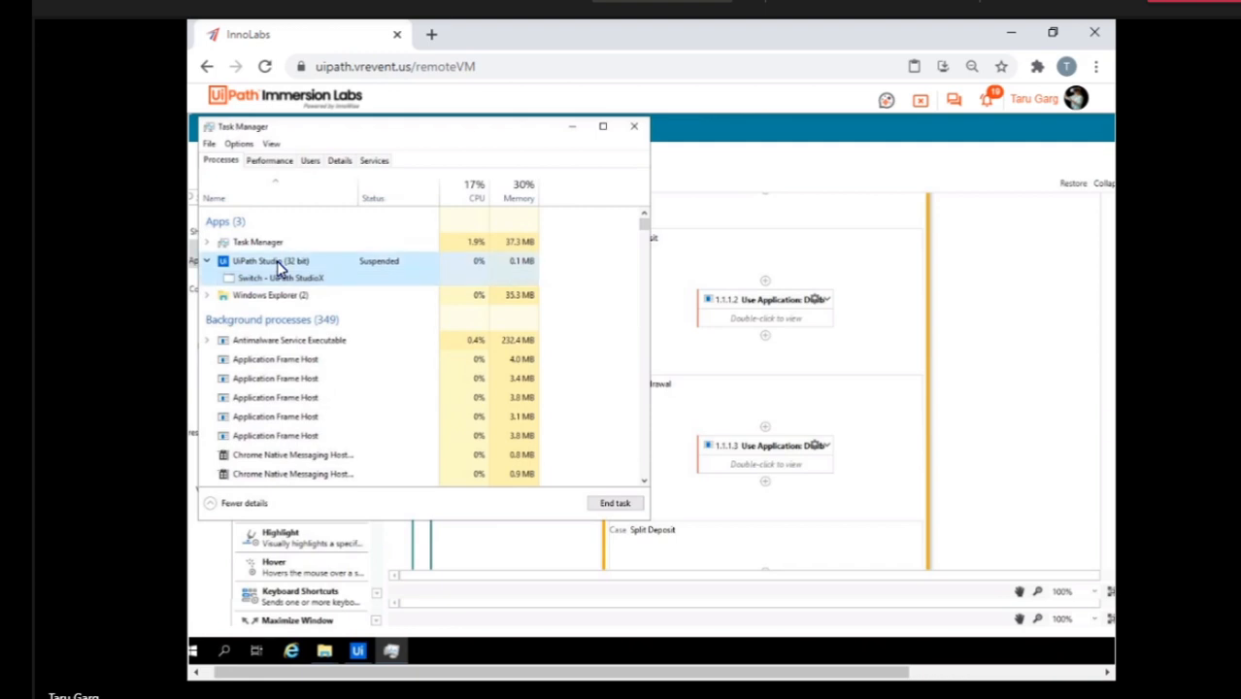
right_click(278, 267)
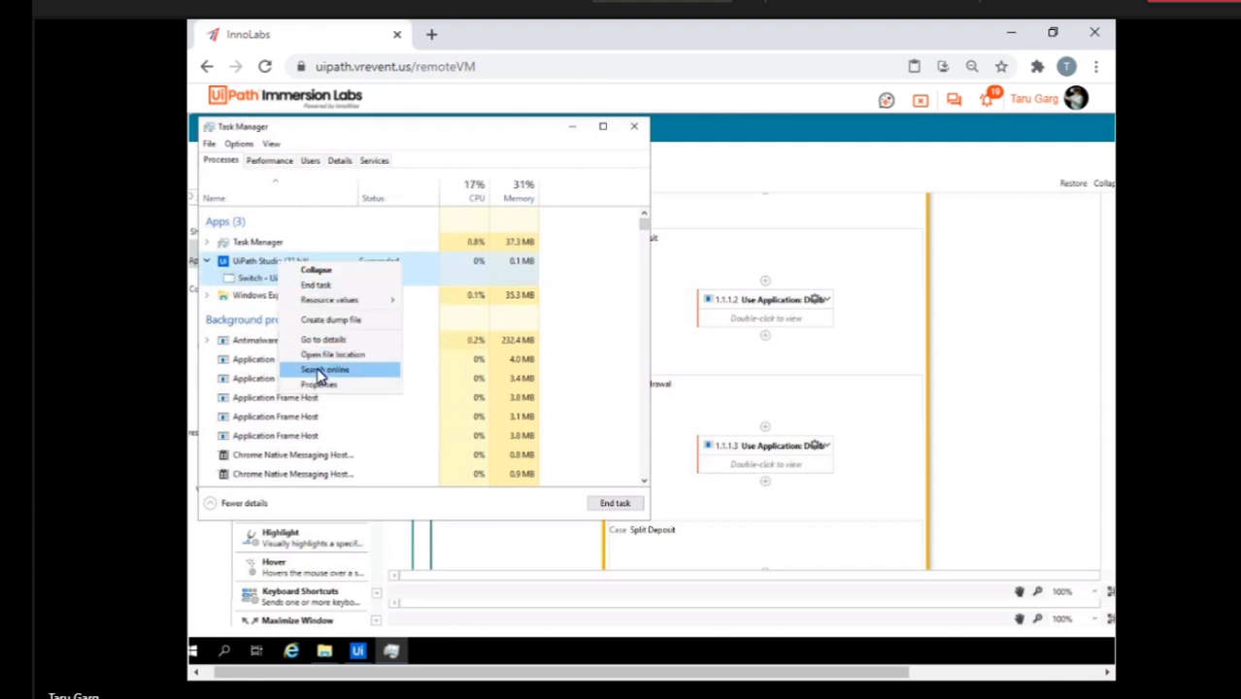
left_click(316, 286)
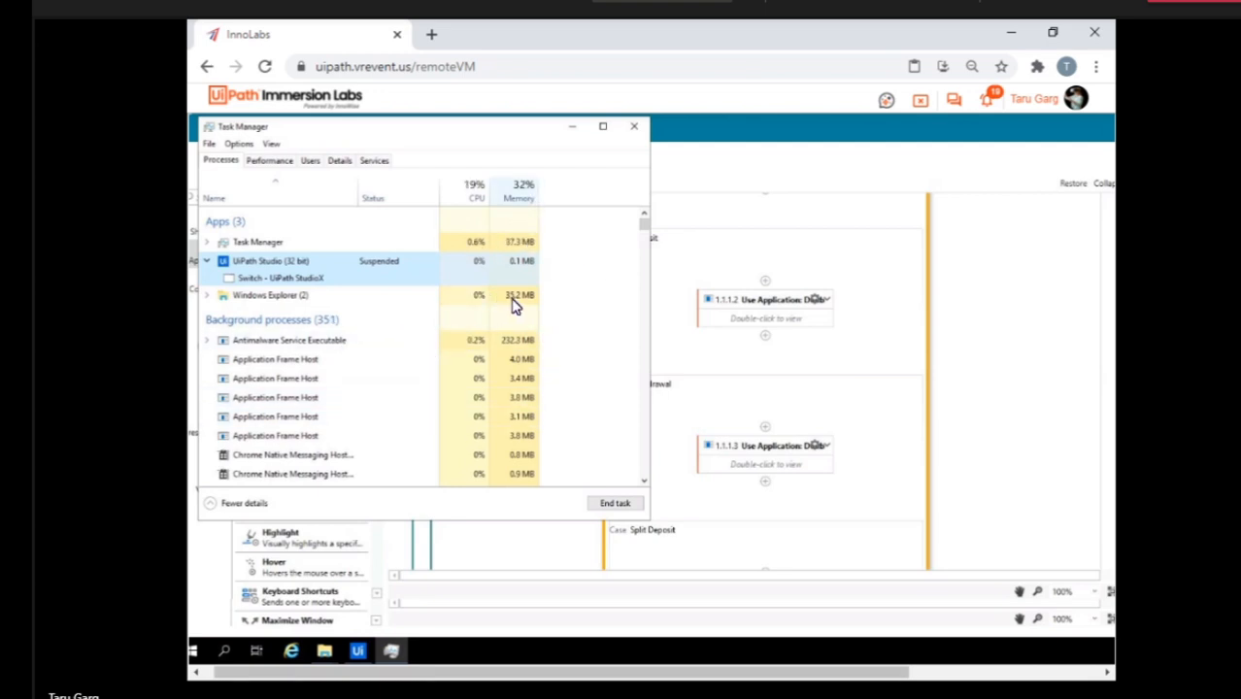
left_click(286, 279)
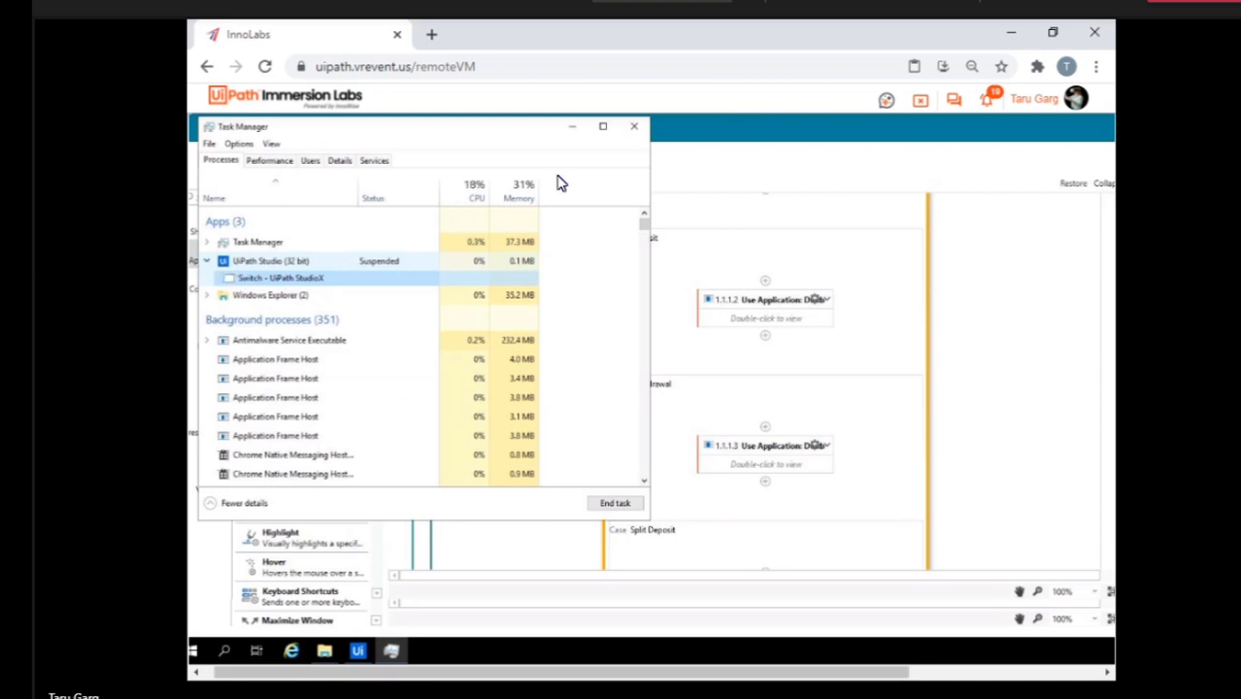
left_click(635, 130)
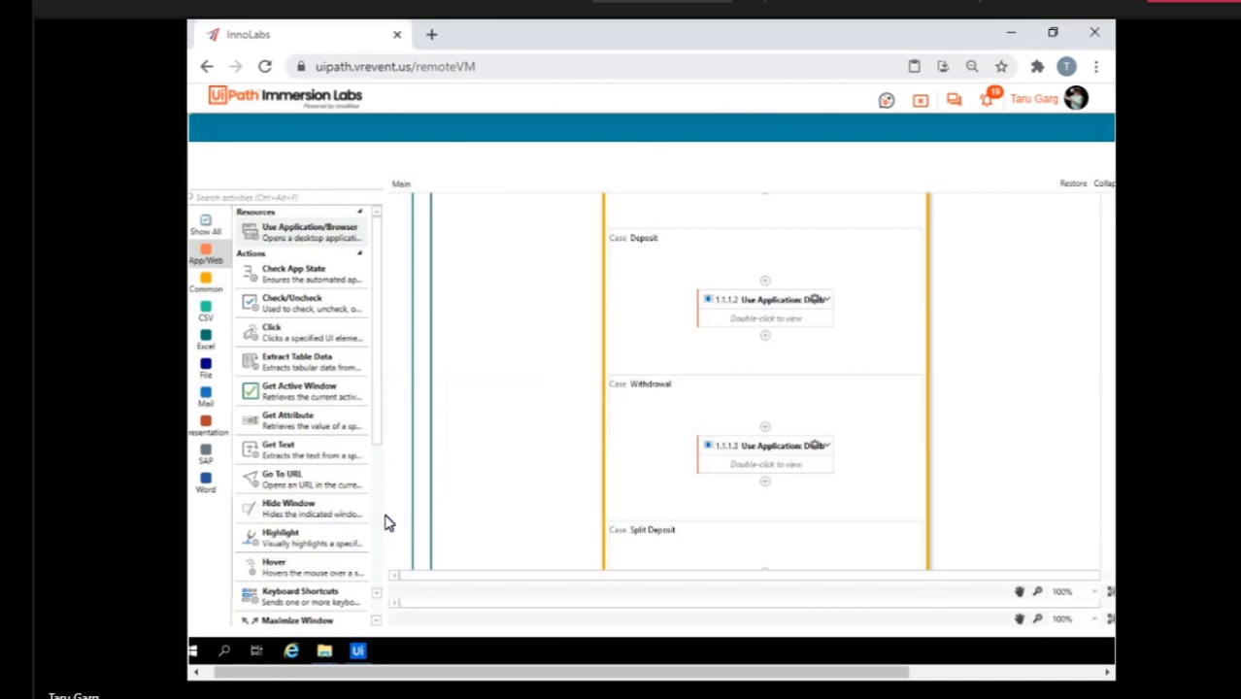
Retry closing the StudioX window, and use Task Manager to end its Switch - UiPath StudioX task.
right_click(360, 654)
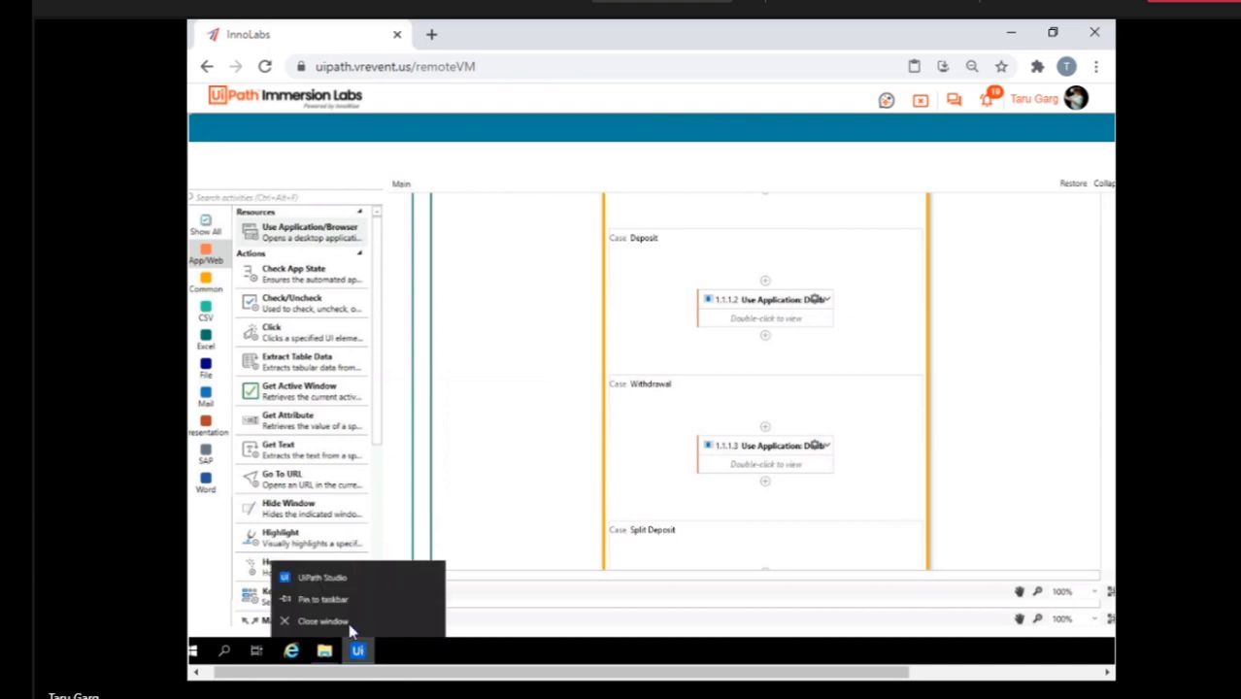
left_click(344, 616)
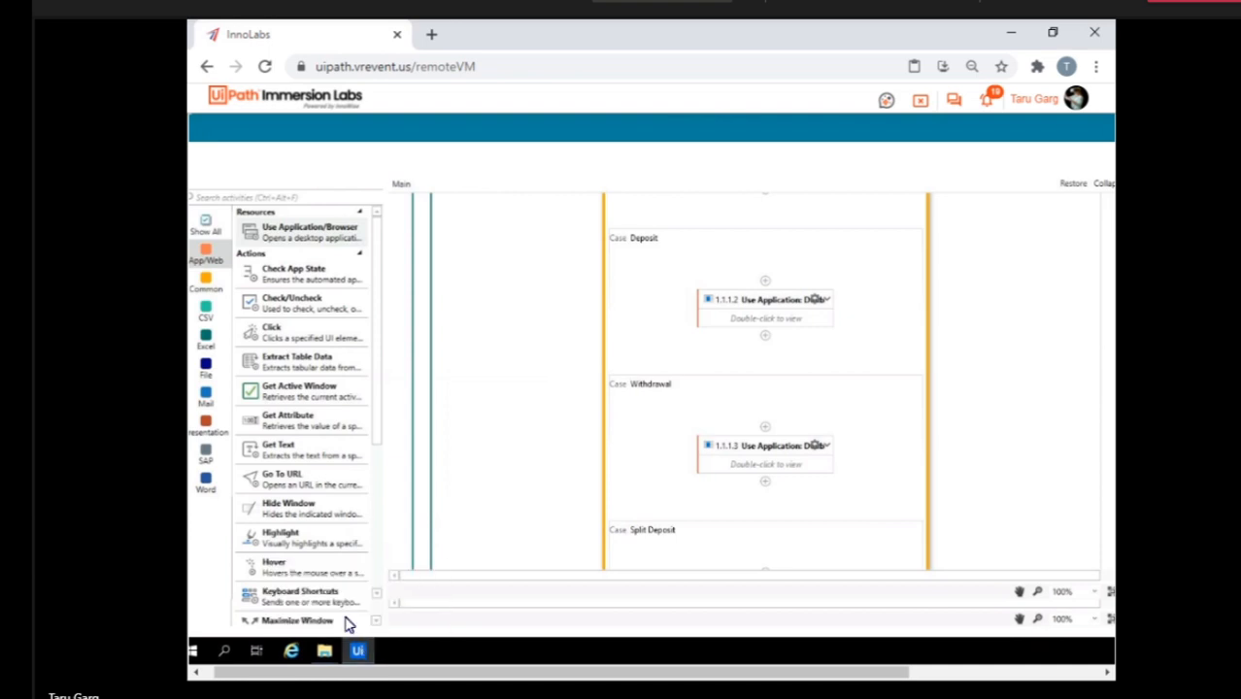
right_click(420, 656)
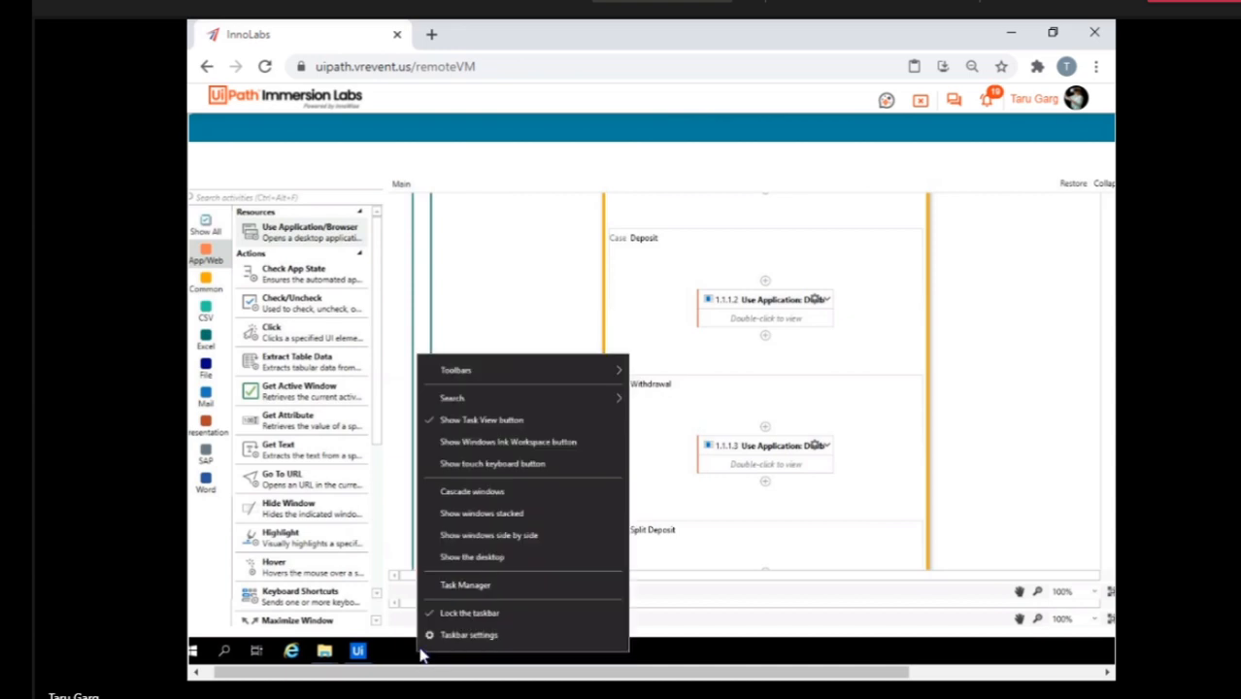
left_click(464, 587)
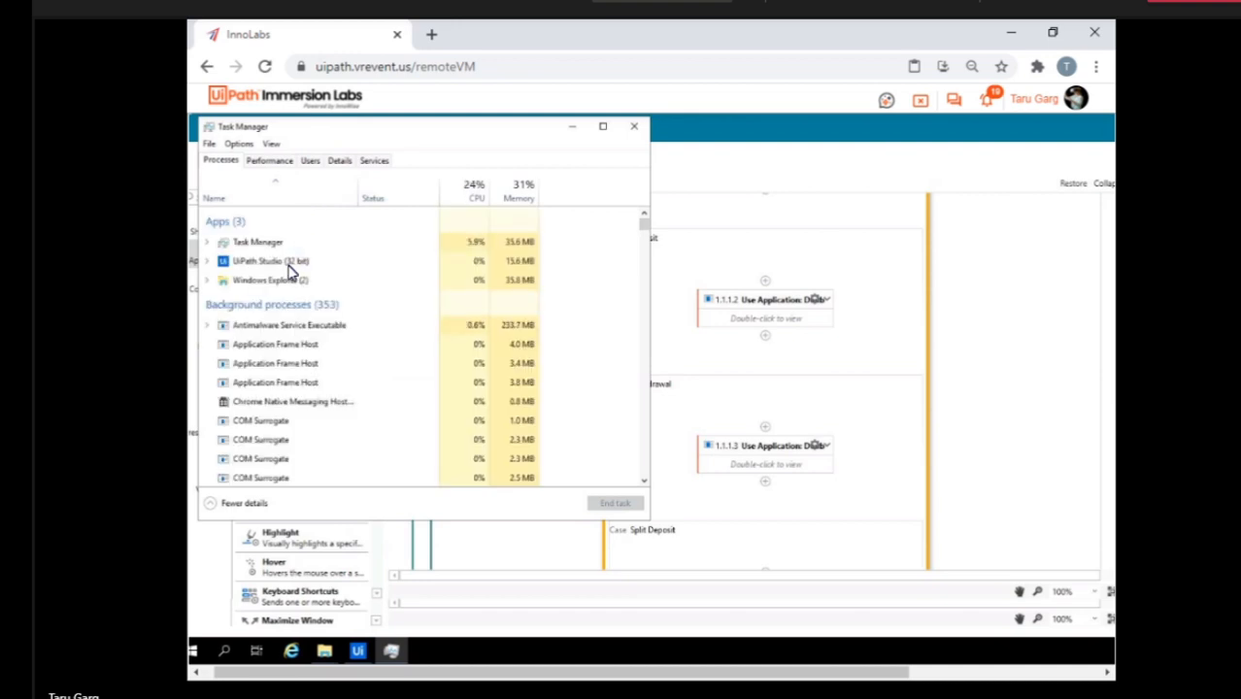
left_click(284, 271)
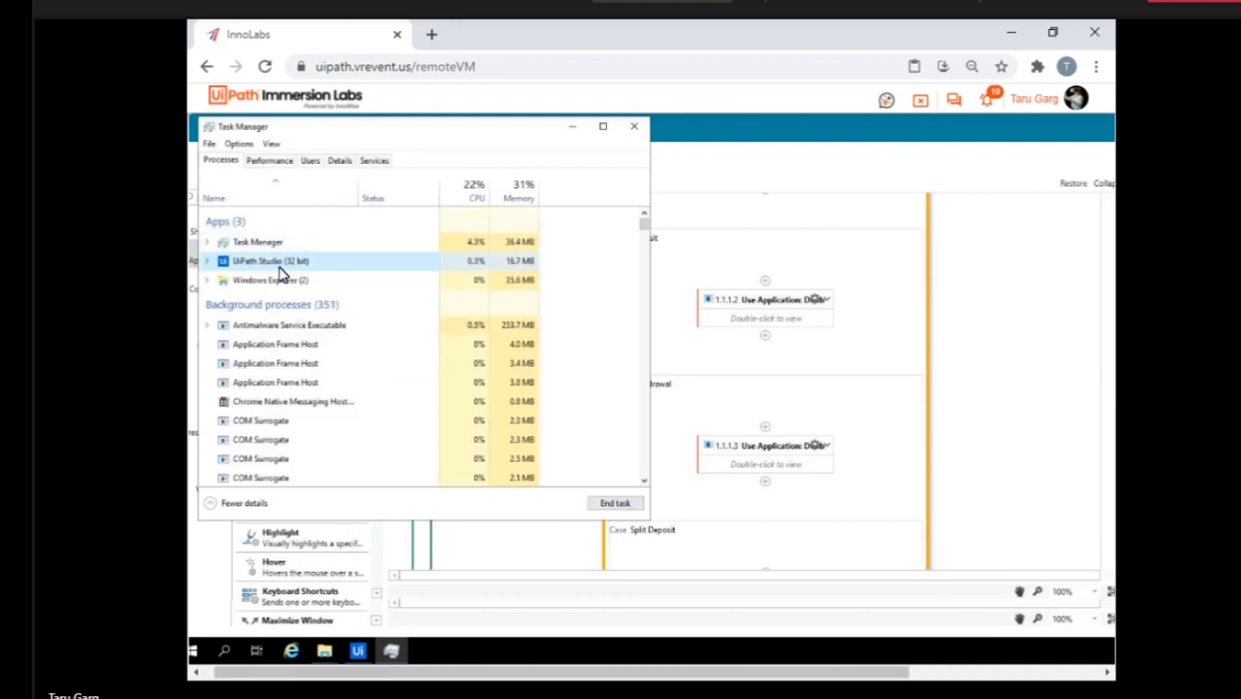
left_click(206, 262)
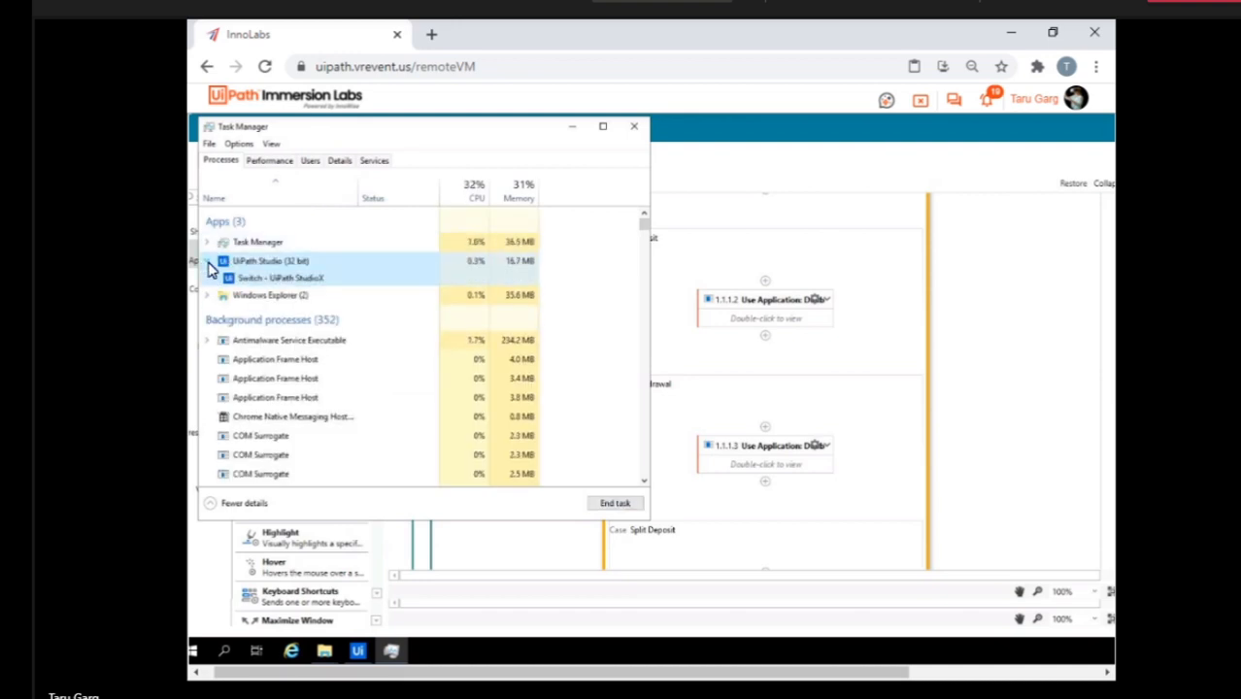
left_click(292, 279)
left_click(599, 507)
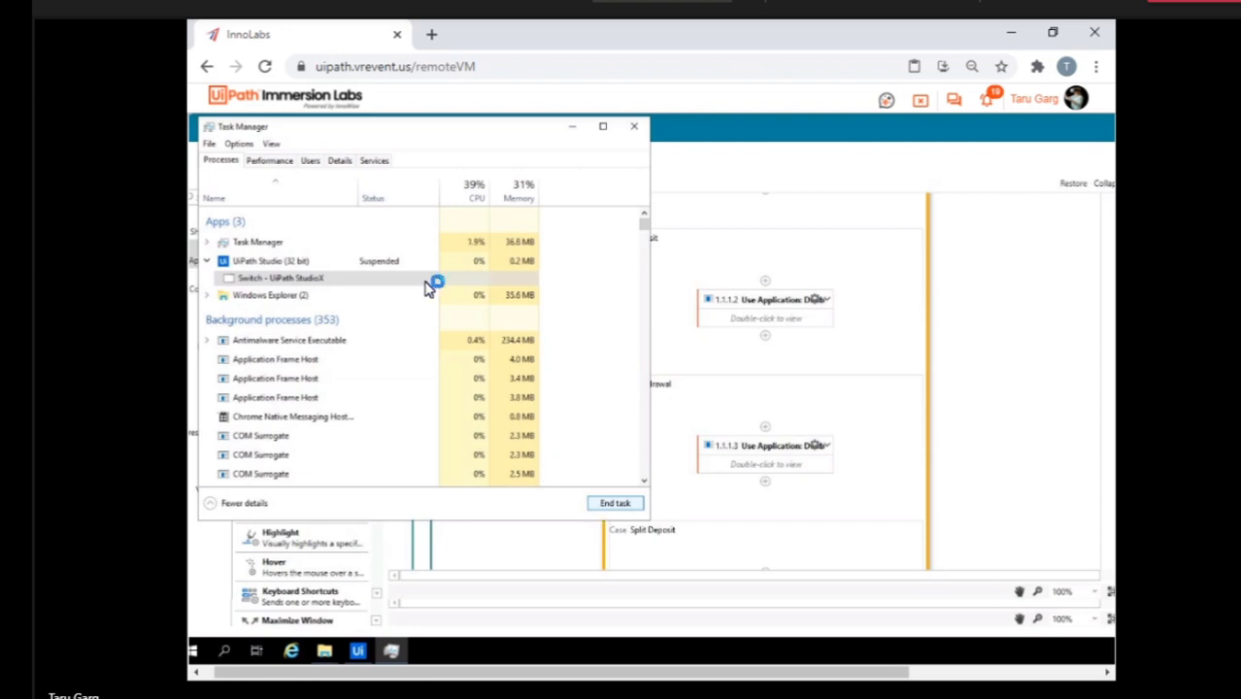
Try to end the suspended UiPath Studio (32 bit) process and minimize Task Manager.
left_click(387, 266)
left_click(615, 505)
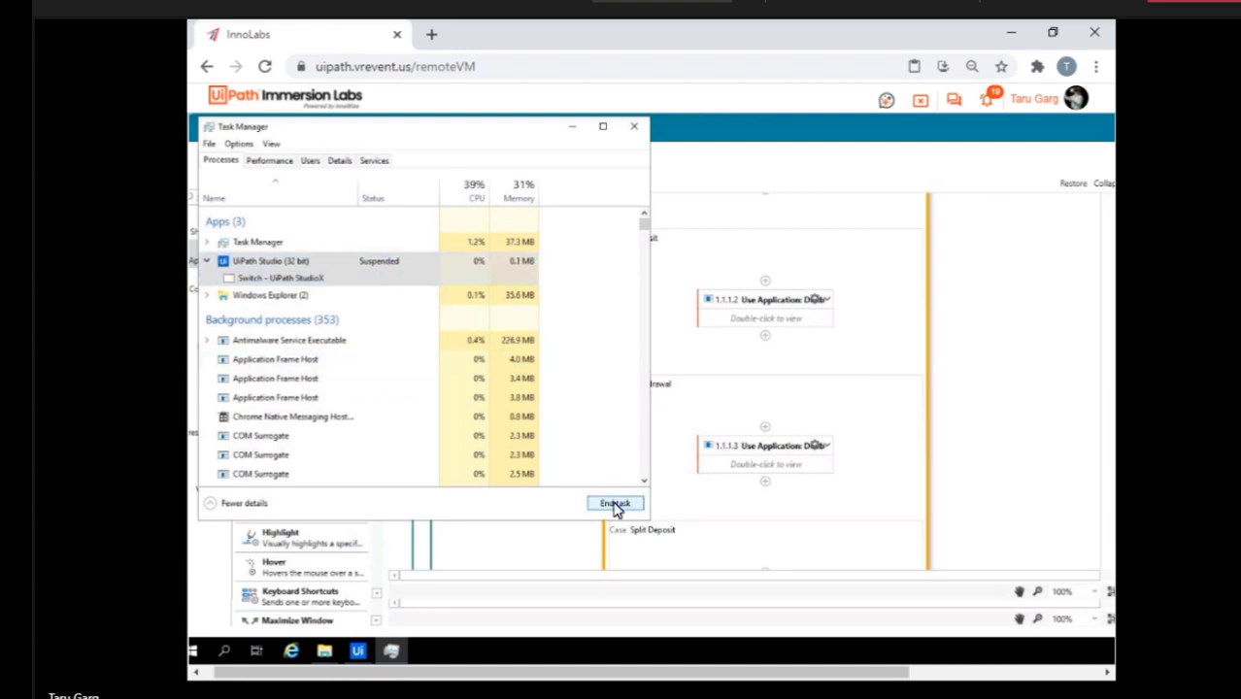
left_click(571, 128)
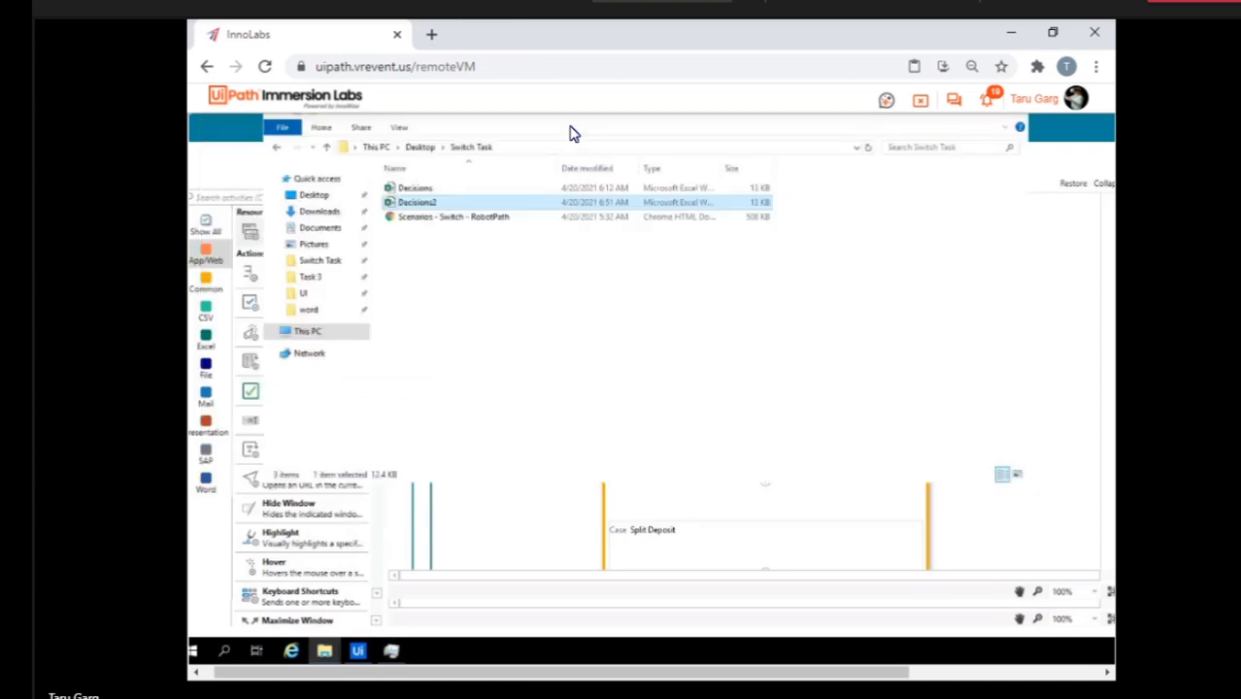
left_click(857, 339)
Leave the remote VM and log out the Citizen20 student session from the lab list.
left_click(922, 101)
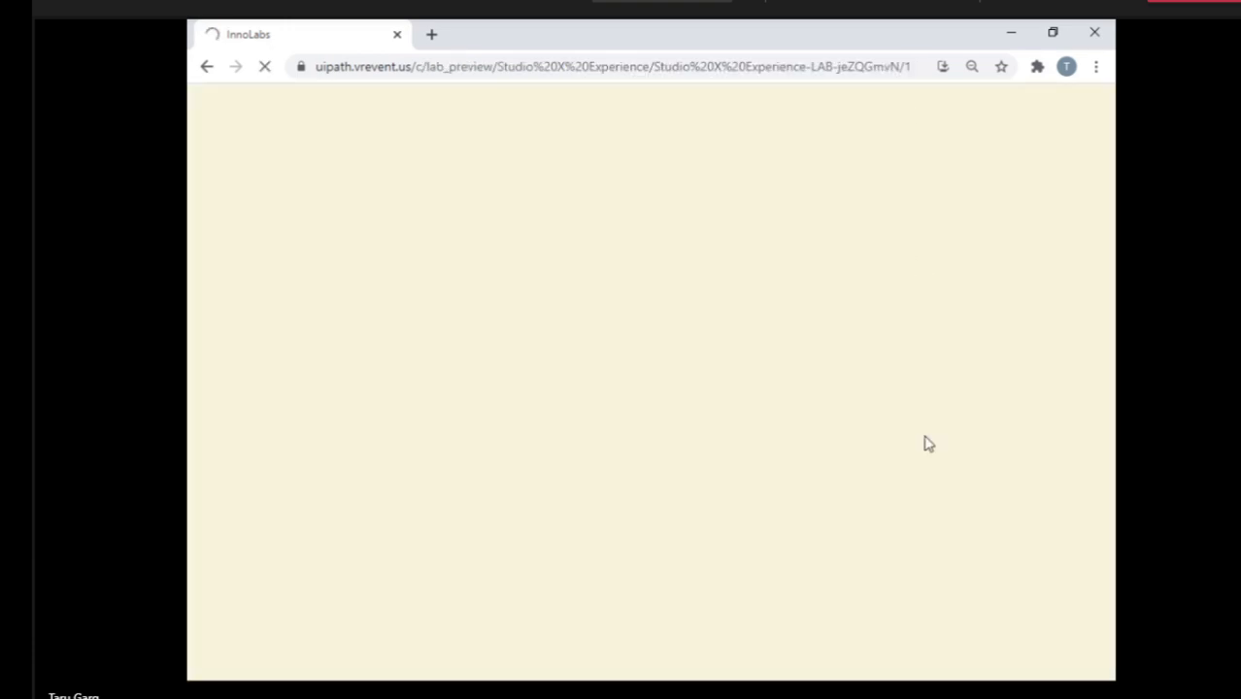
scroll(987, 421, "down", 12)
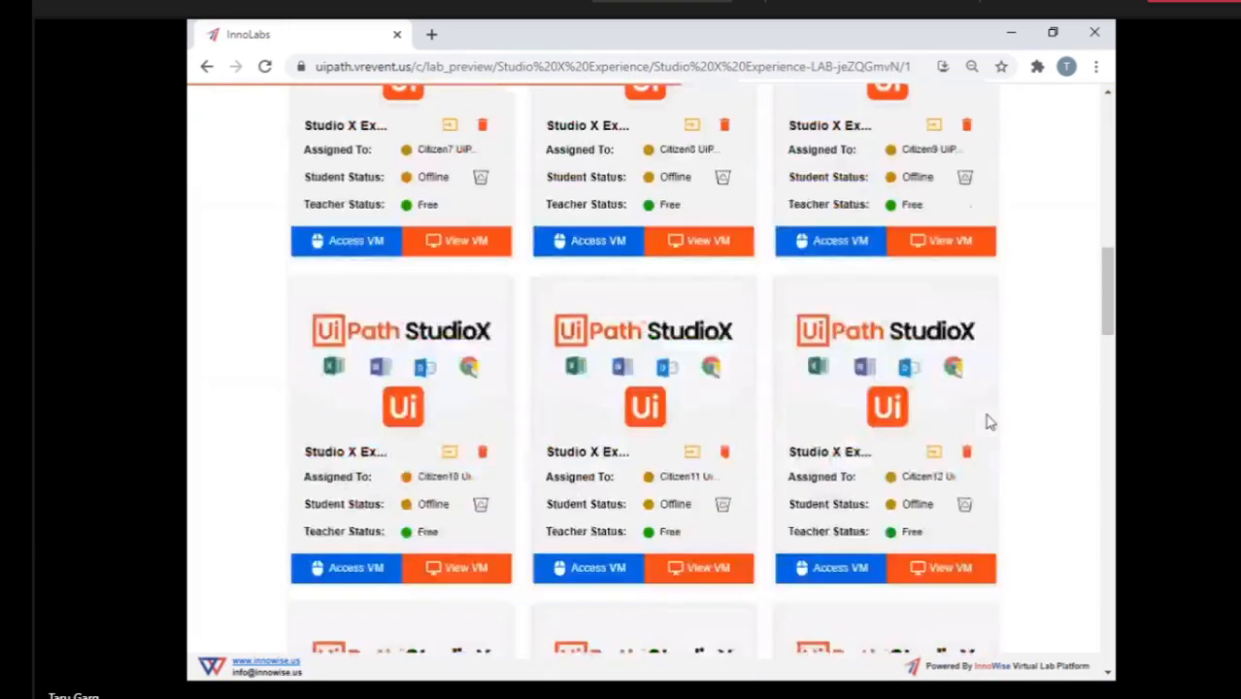
scroll(987, 420, "down", 9)
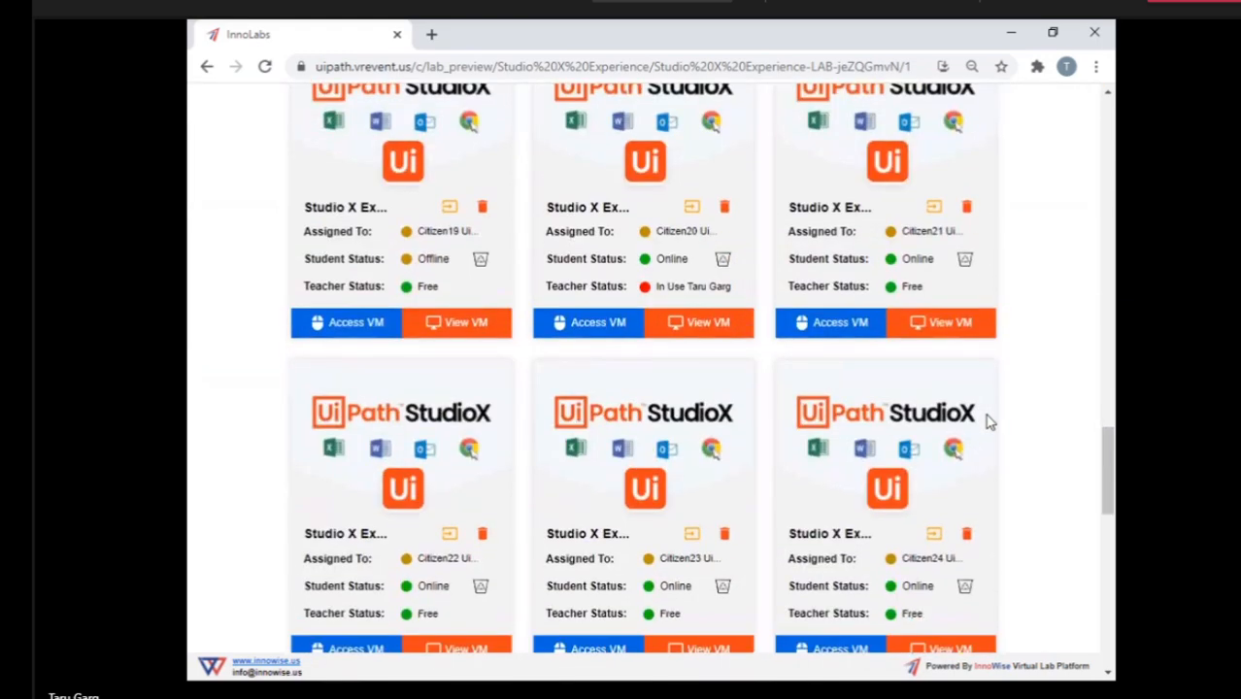
left_click(724, 261)
left_click(607, 467)
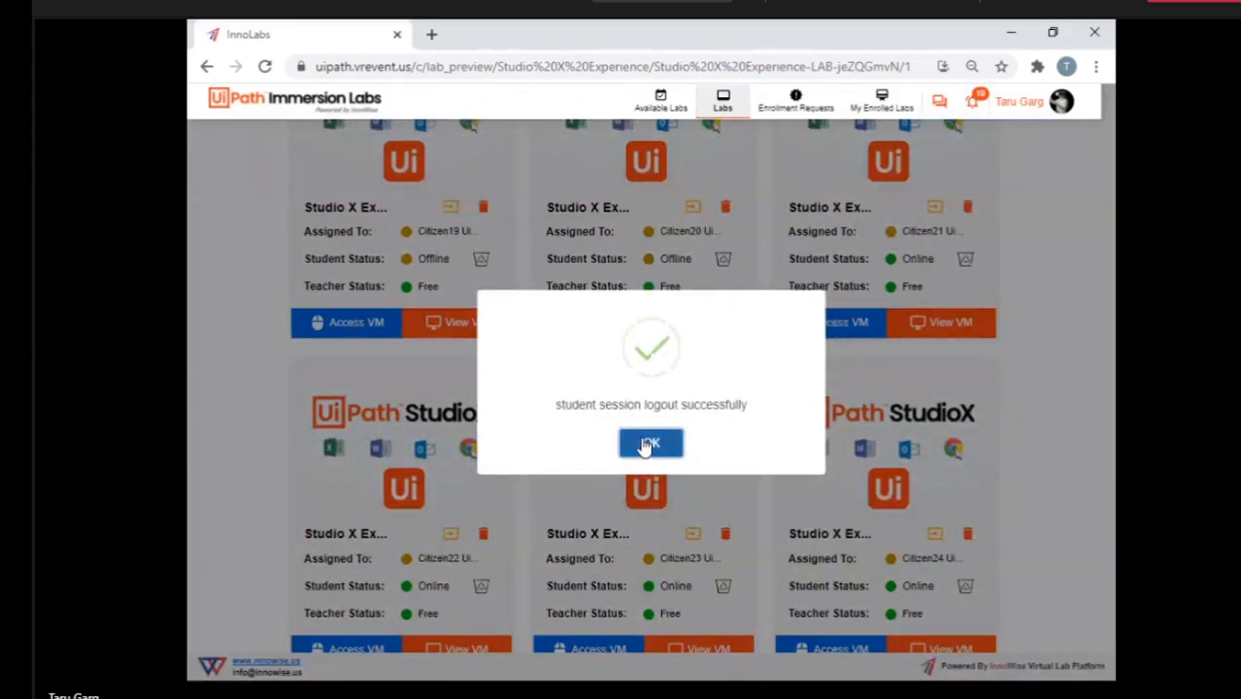
left_click(648, 444)
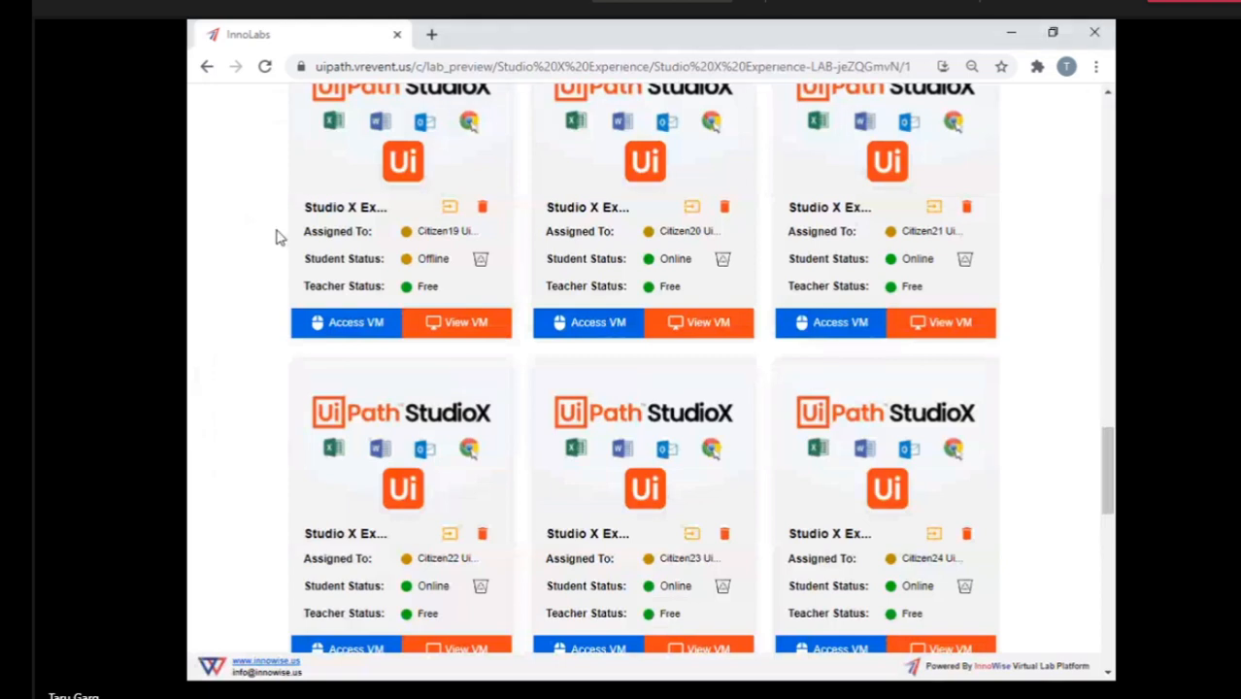
Access Citizen20's VM to check its desktop, and return to Citizen20's entry in the lab list.
left_click(583, 334)
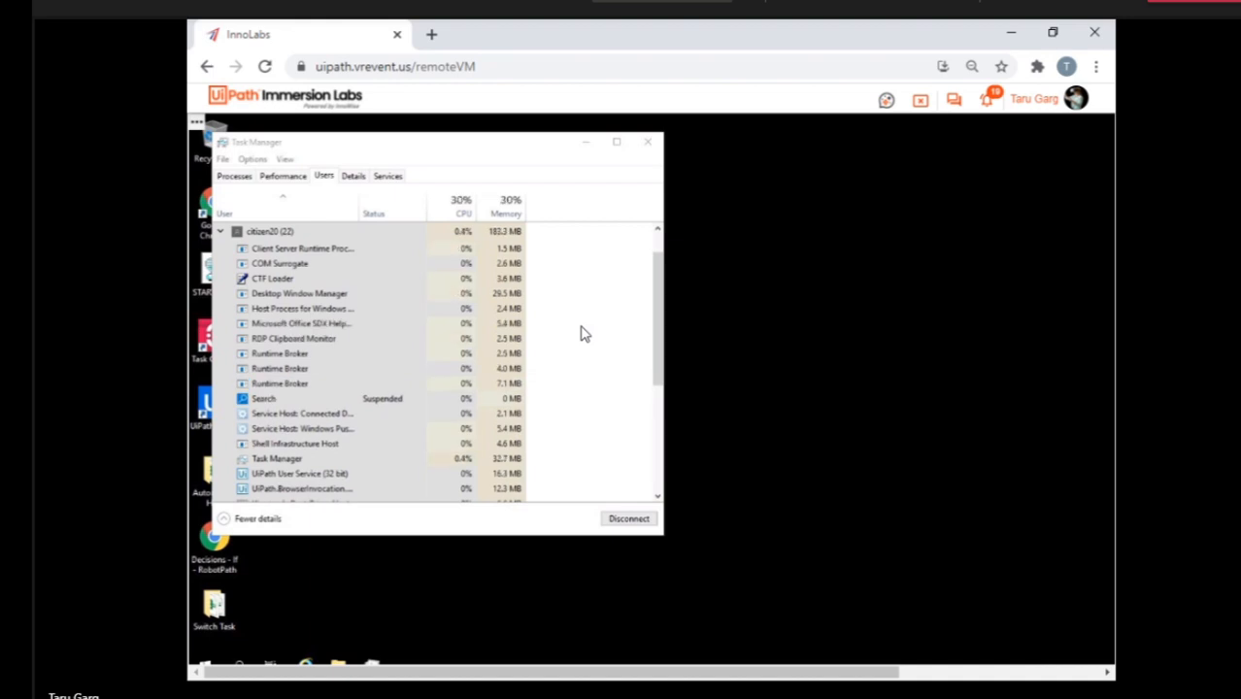
left_click(921, 101)
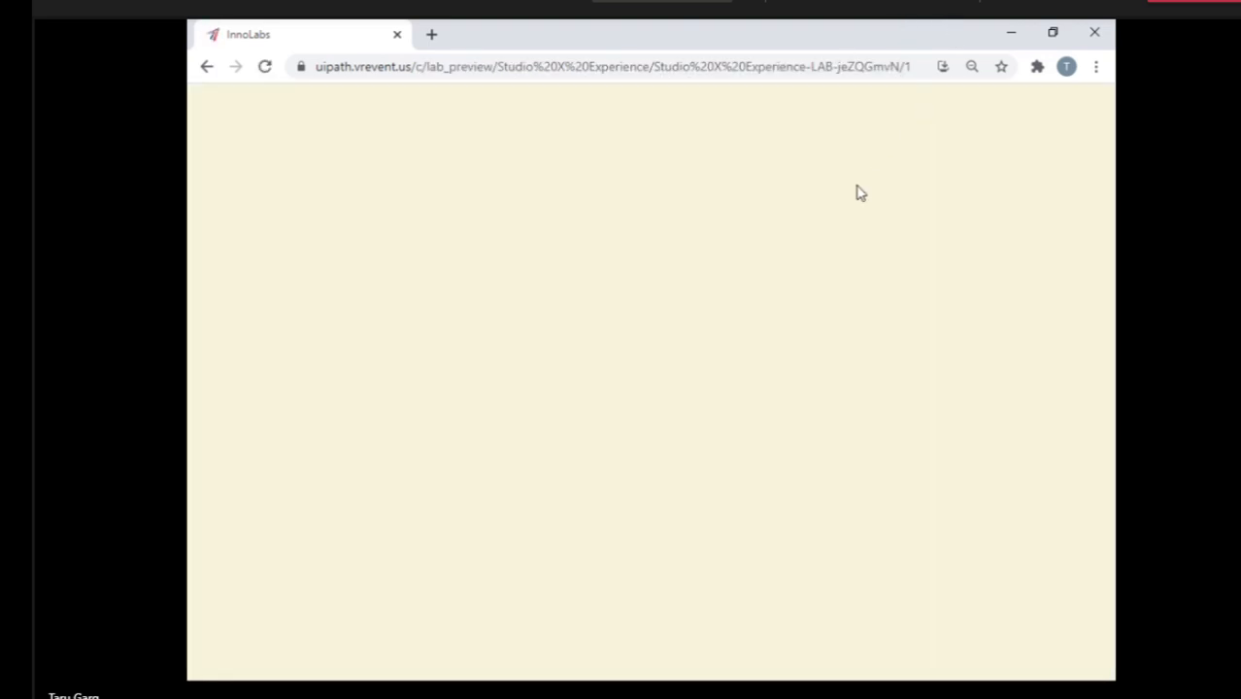
scroll(862, 468, "down", 10)
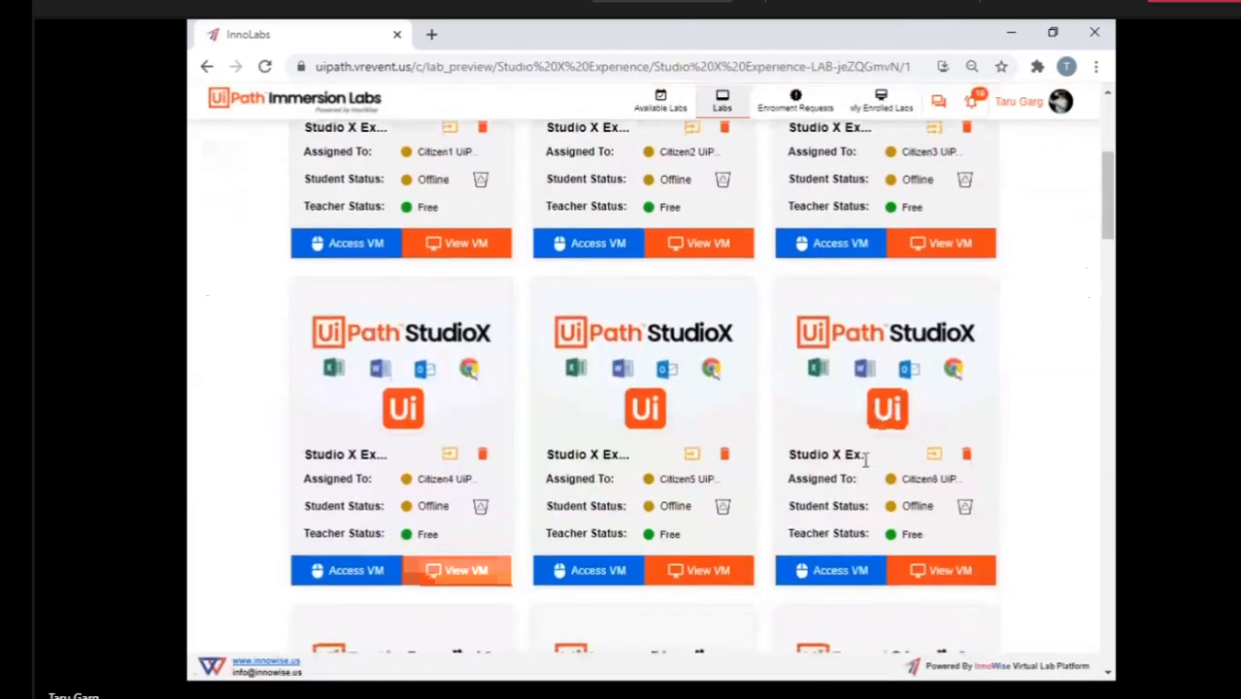
scroll(864, 464, "down", 7)
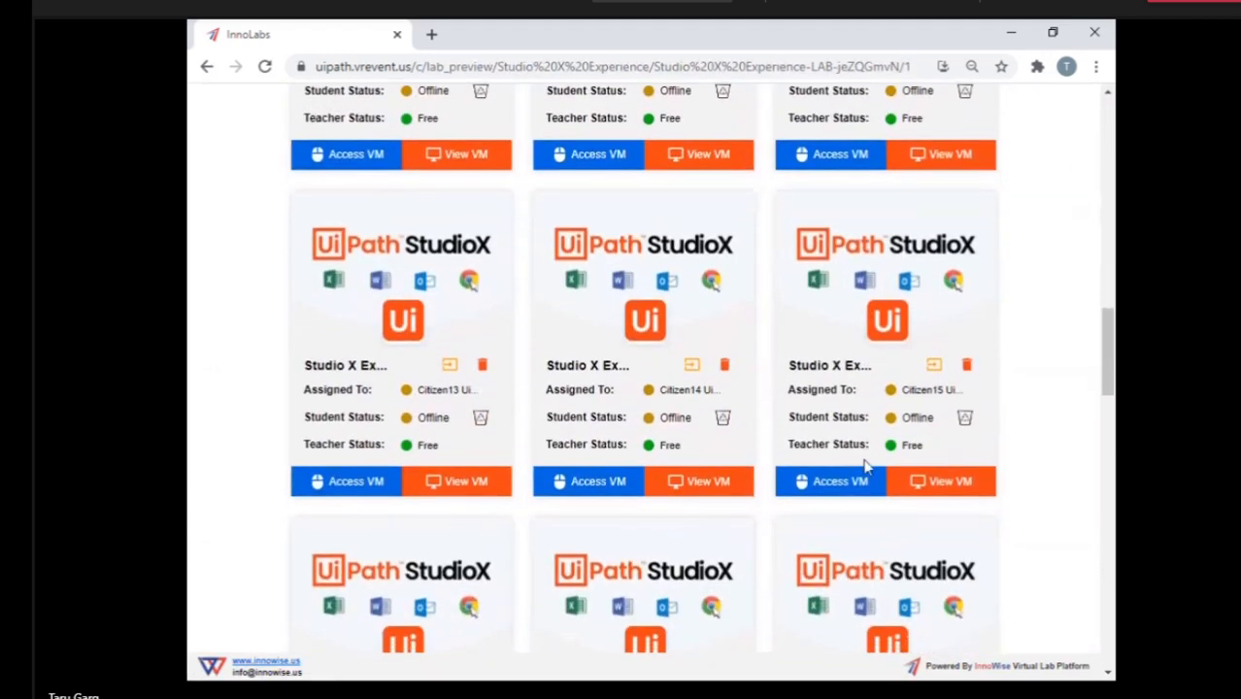
scroll(864, 463, "down", 4)
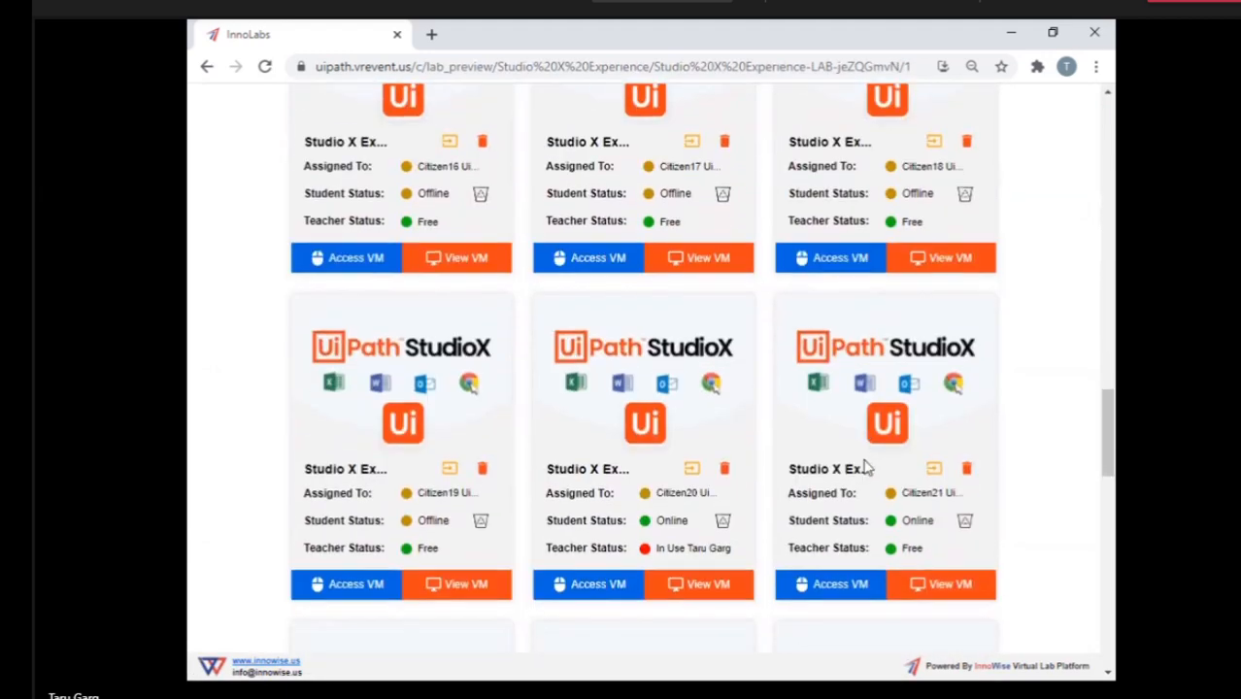
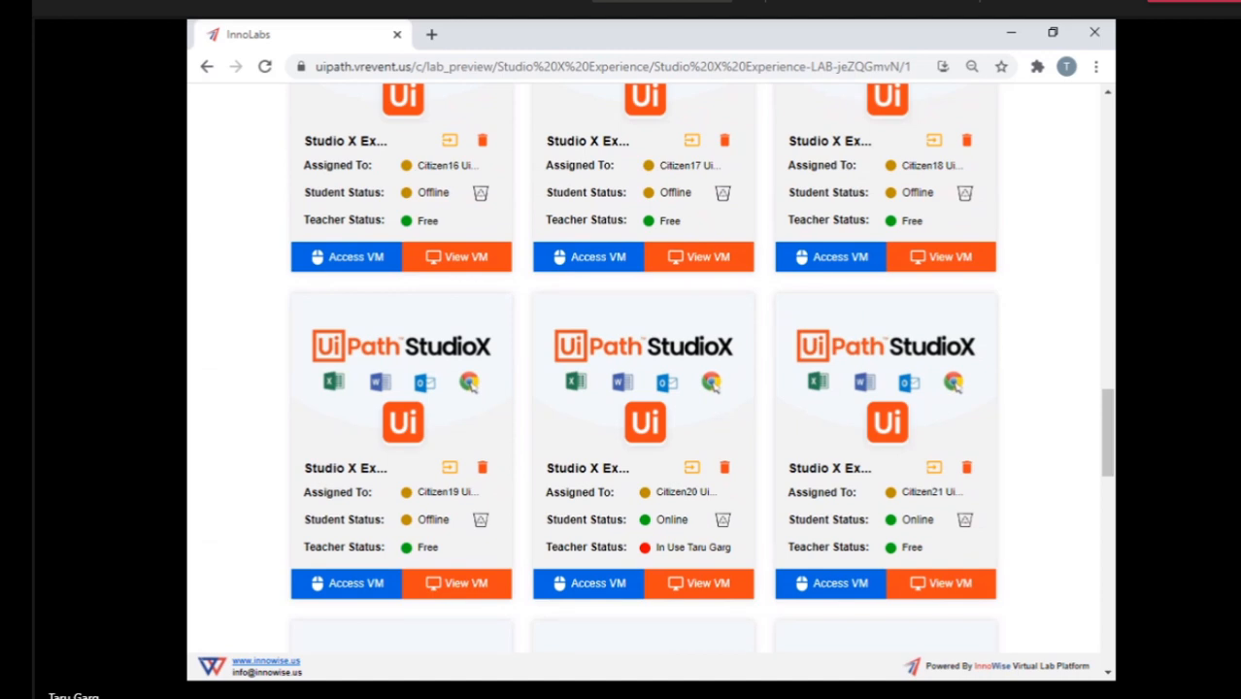
Access Citizen25's VM from the lab list and review the For Each Excel Row and Switch activities in its SwitchCase project.
scroll(785, 585, "down", 2)
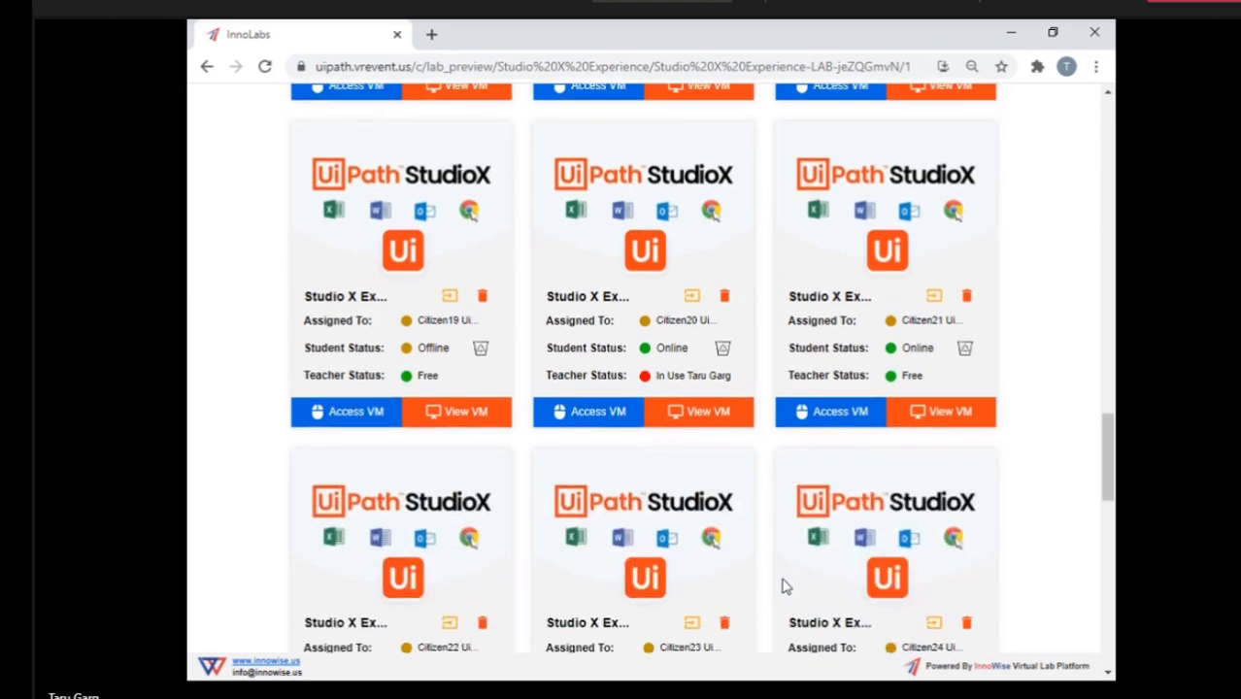
scroll(785, 586, "down", 6)
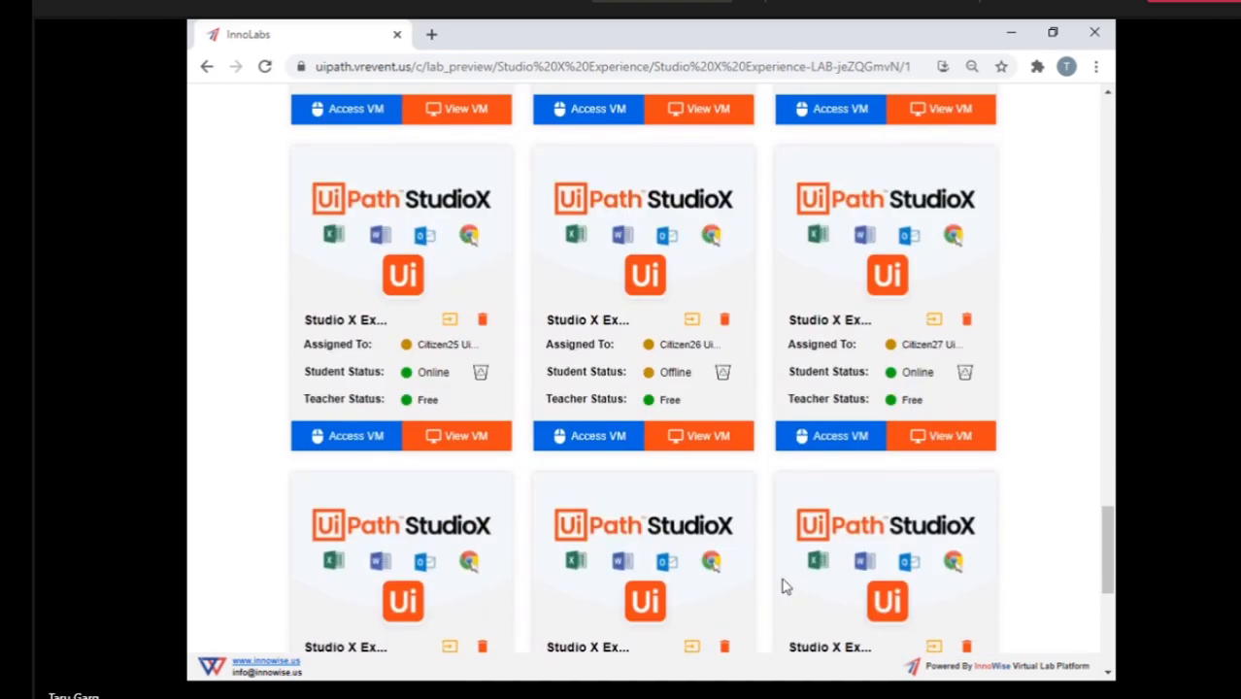
left_click(328, 440)
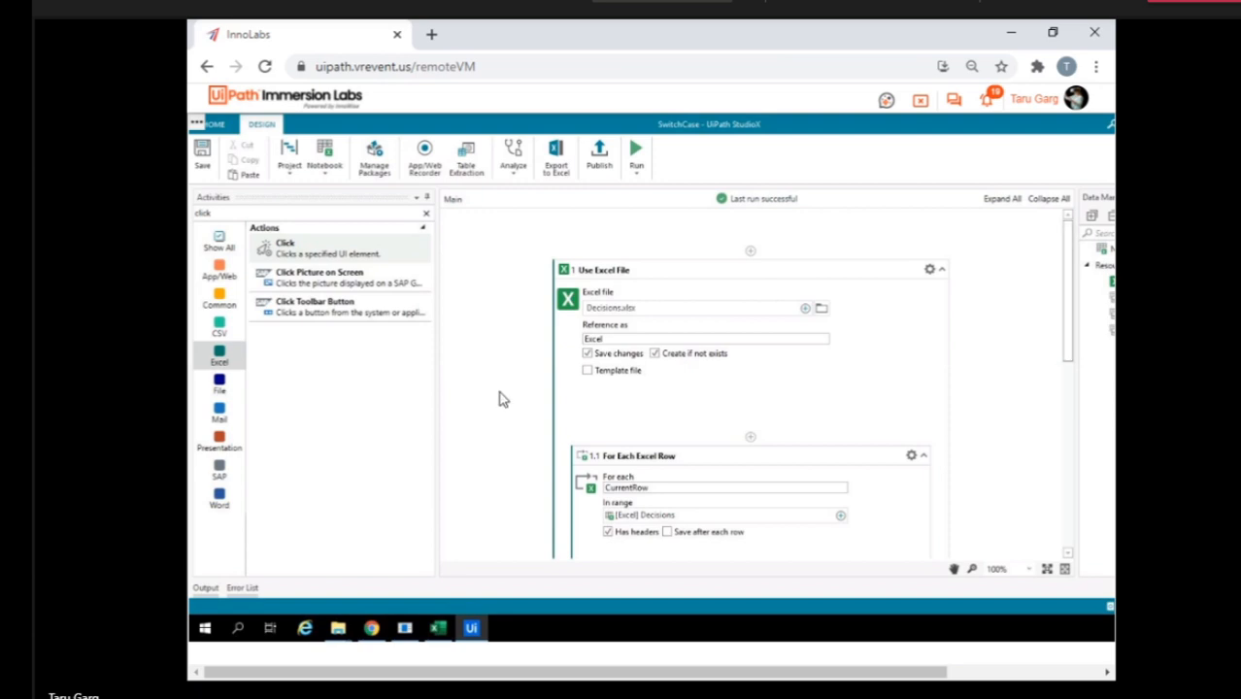
scroll(601, 413, "down", 3)
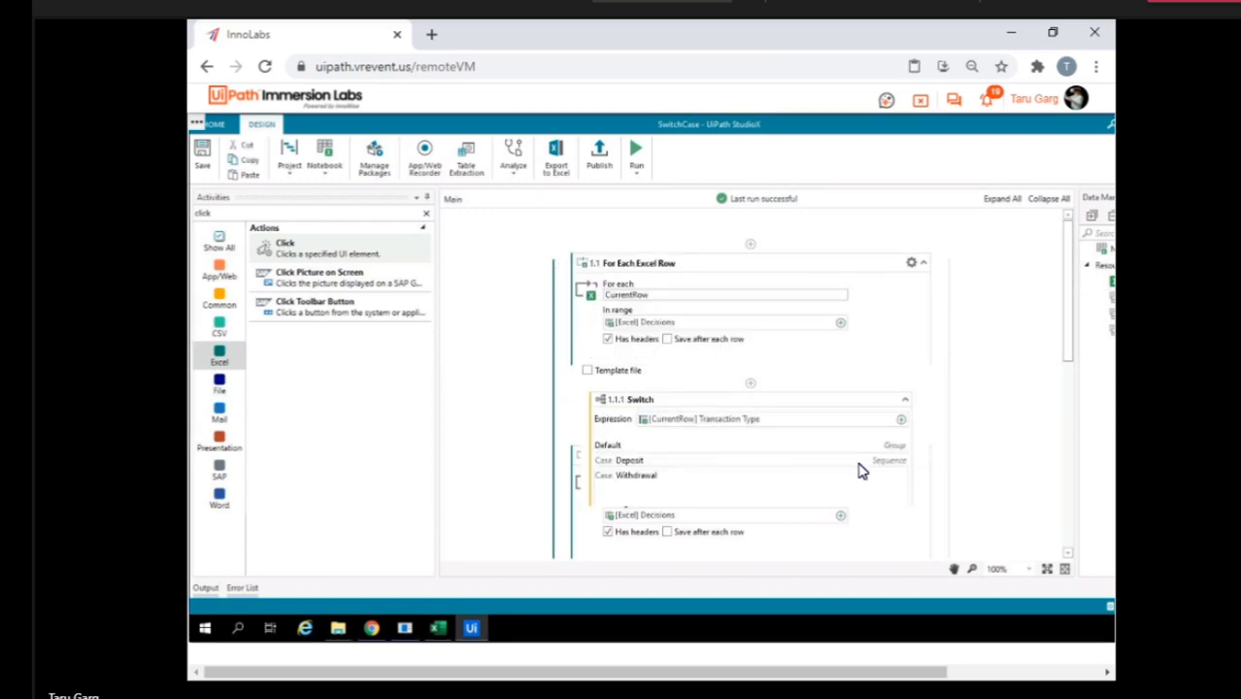
scroll(698, 445, "down", 2)
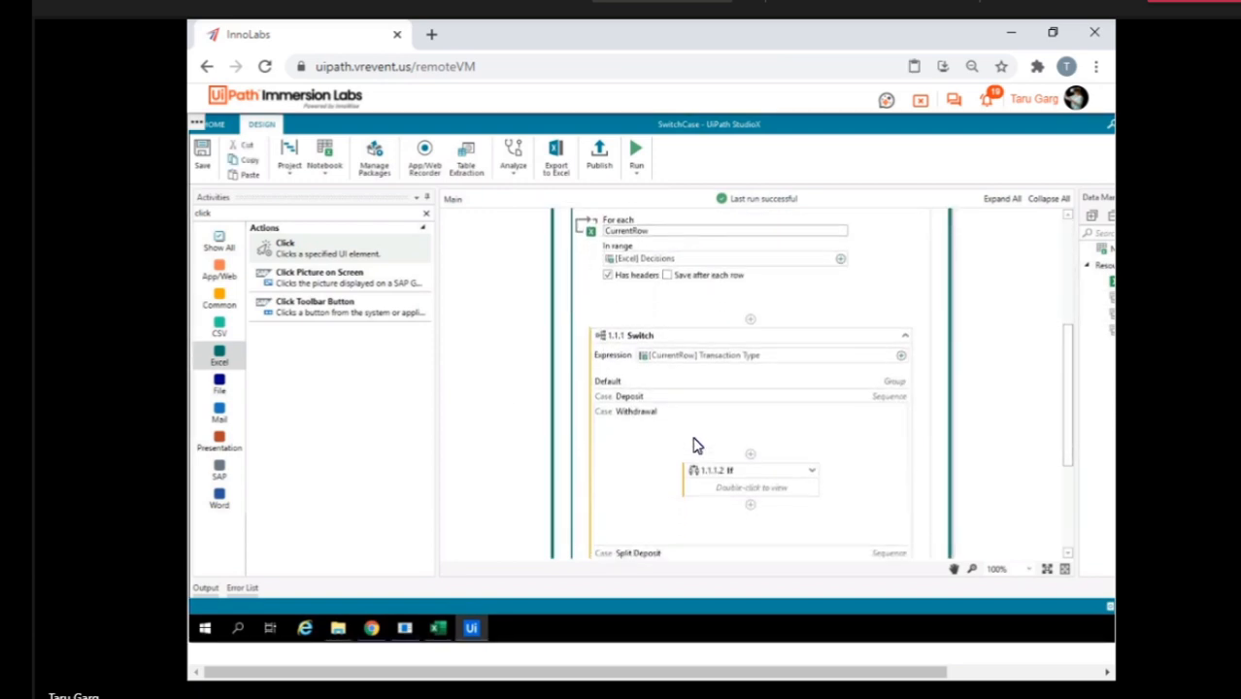
Run the SwitchCase project, agree to force close the running Excel processes, and look over the workflow from the Excel file to the Switch cases.
left_click(636, 149)
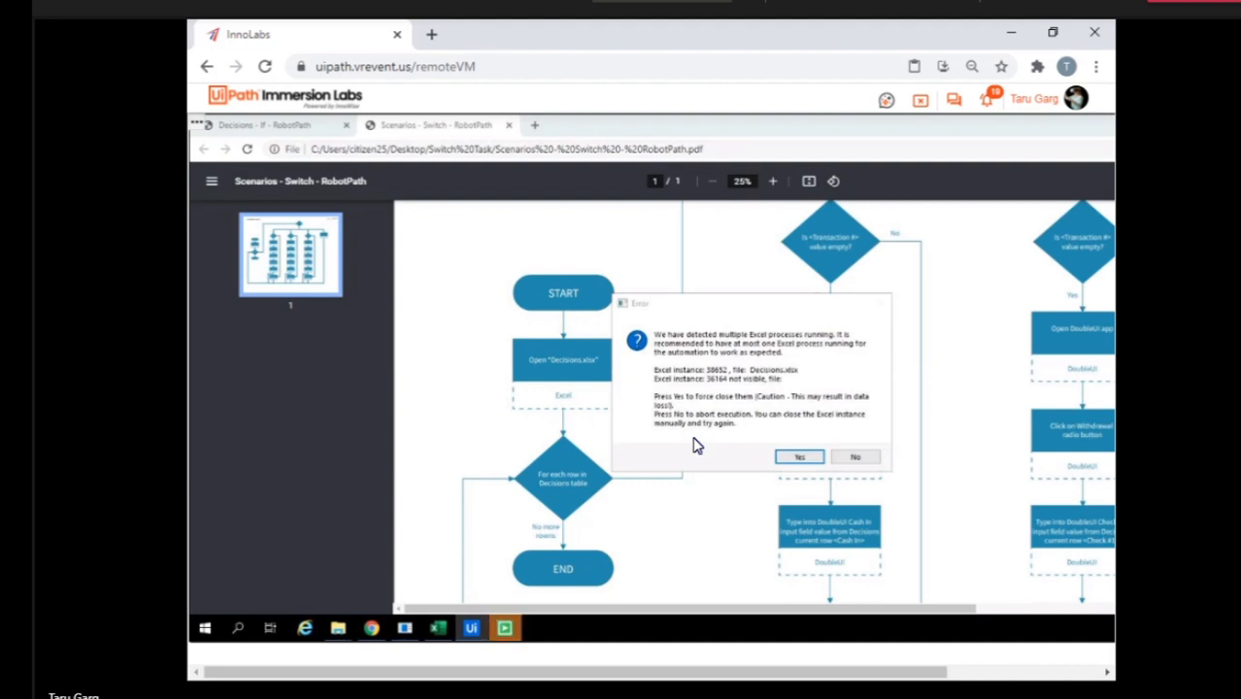
left_click(800, 457)
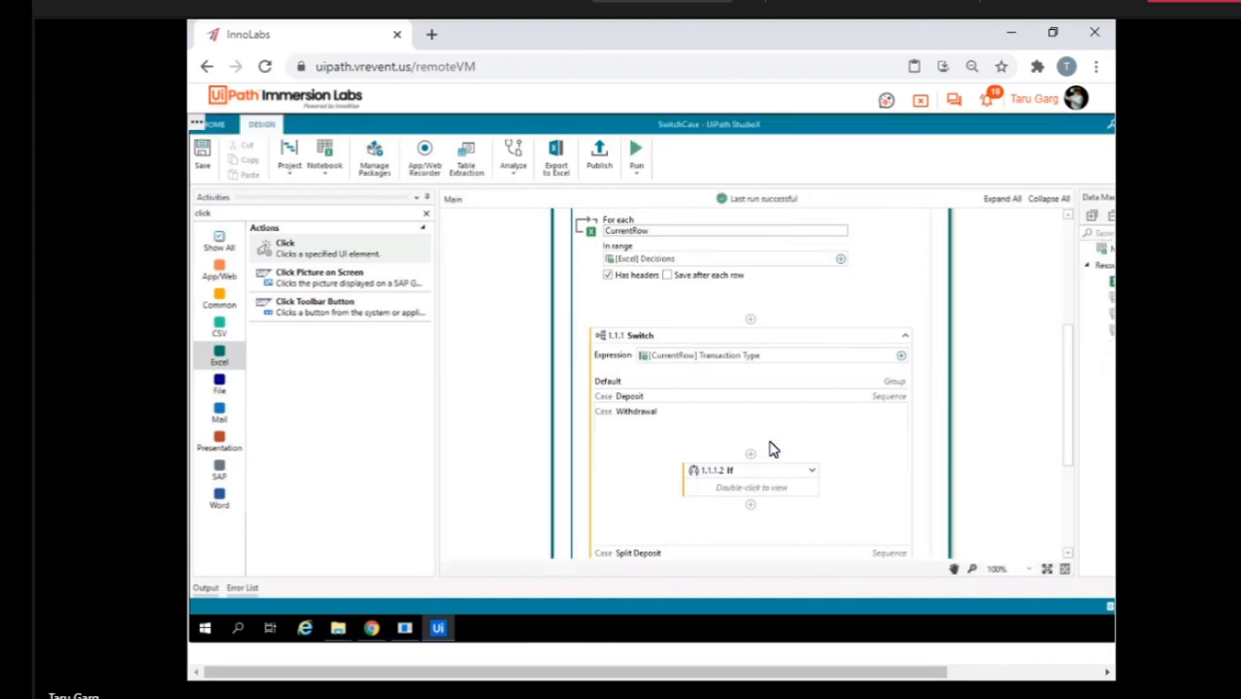
scroll(773, 449, "down", 3)
scroll(773, 449, "up", 10)
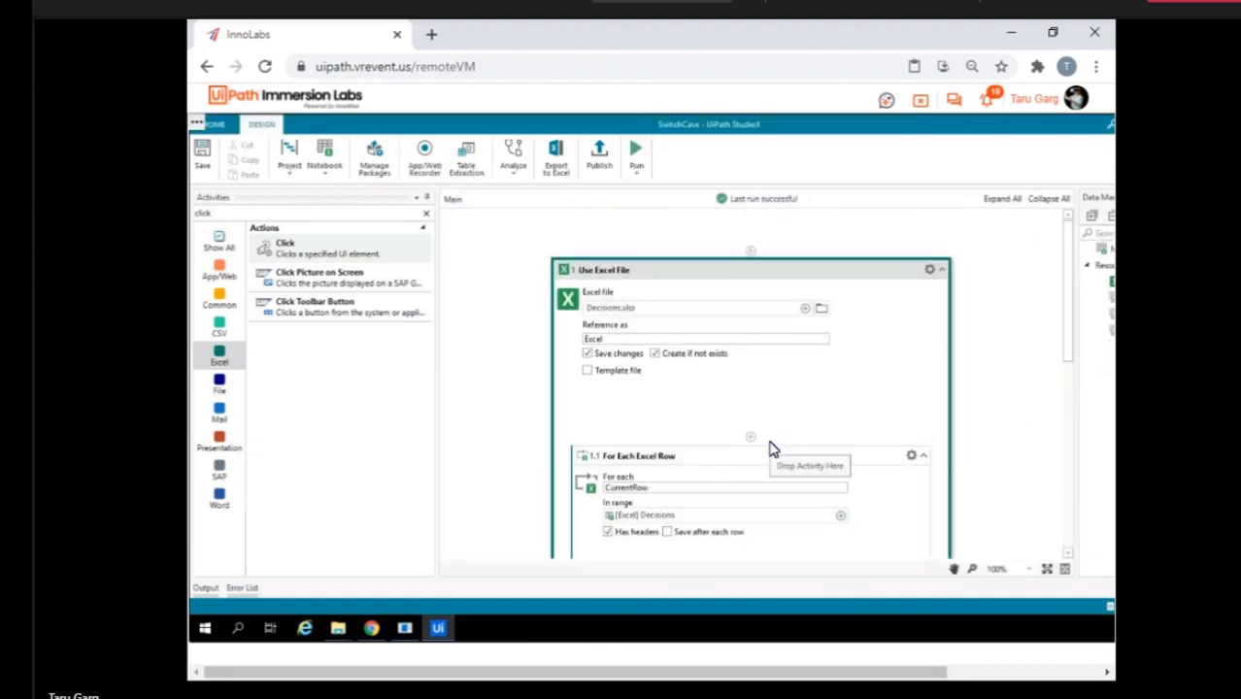
left_click(787, 447)
scroll(787, 447, "down", 5)
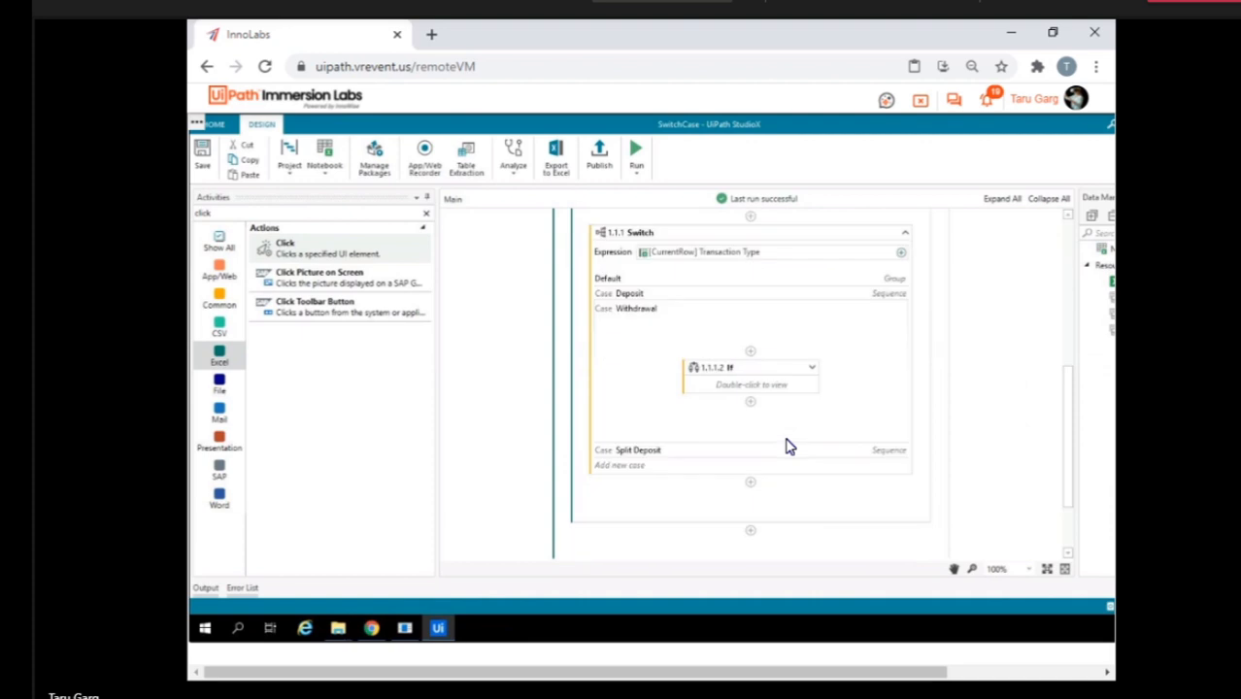
Run the SwitchCase project again and close the Chrome window holding the RobotPath flowcharts.
left_click(636, 152)
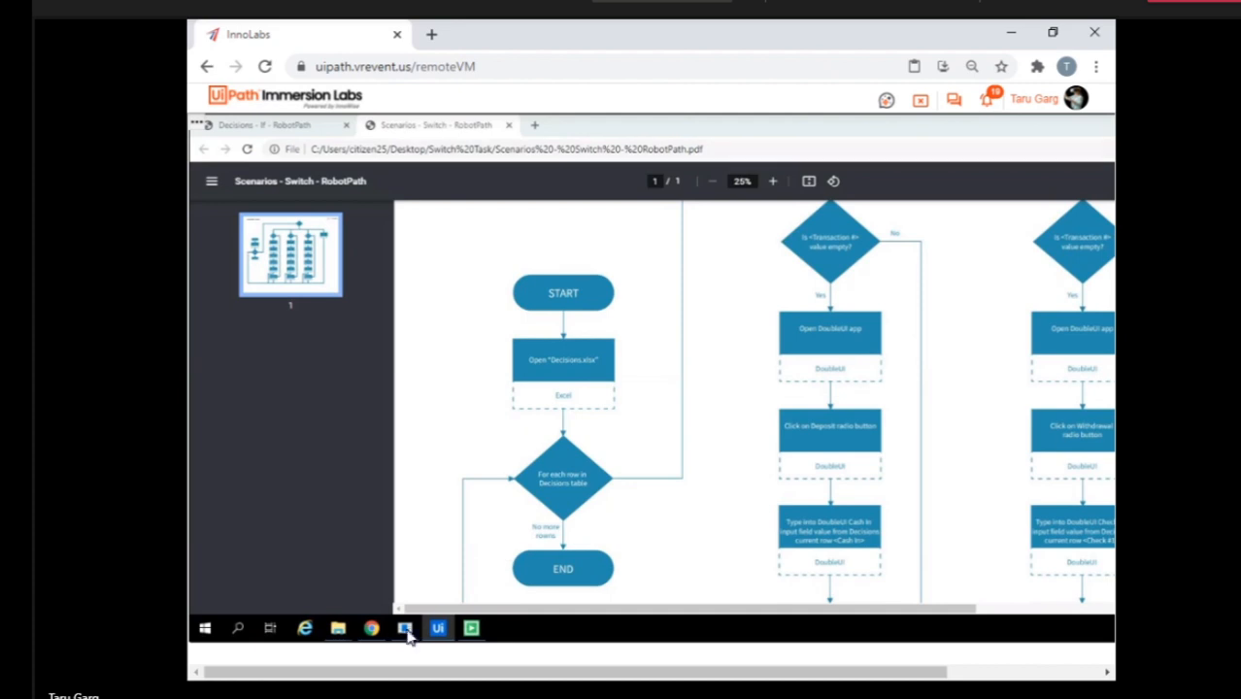
right_click(372, 629)
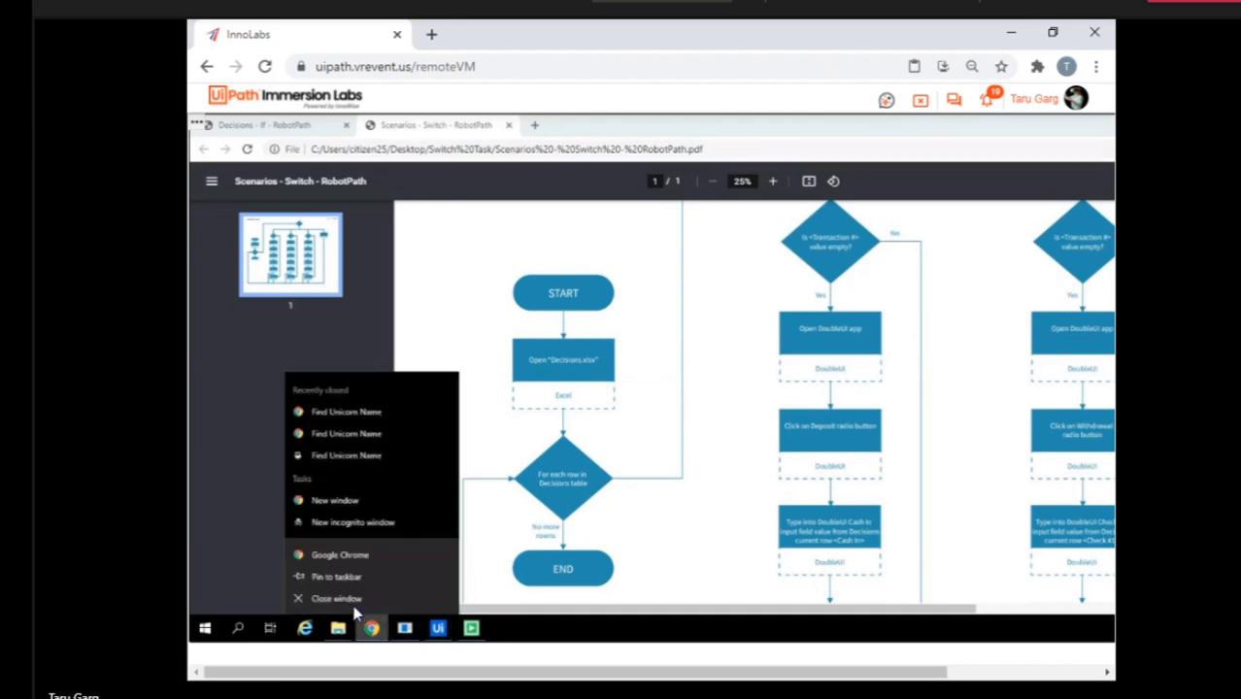
left_click(353, 606)
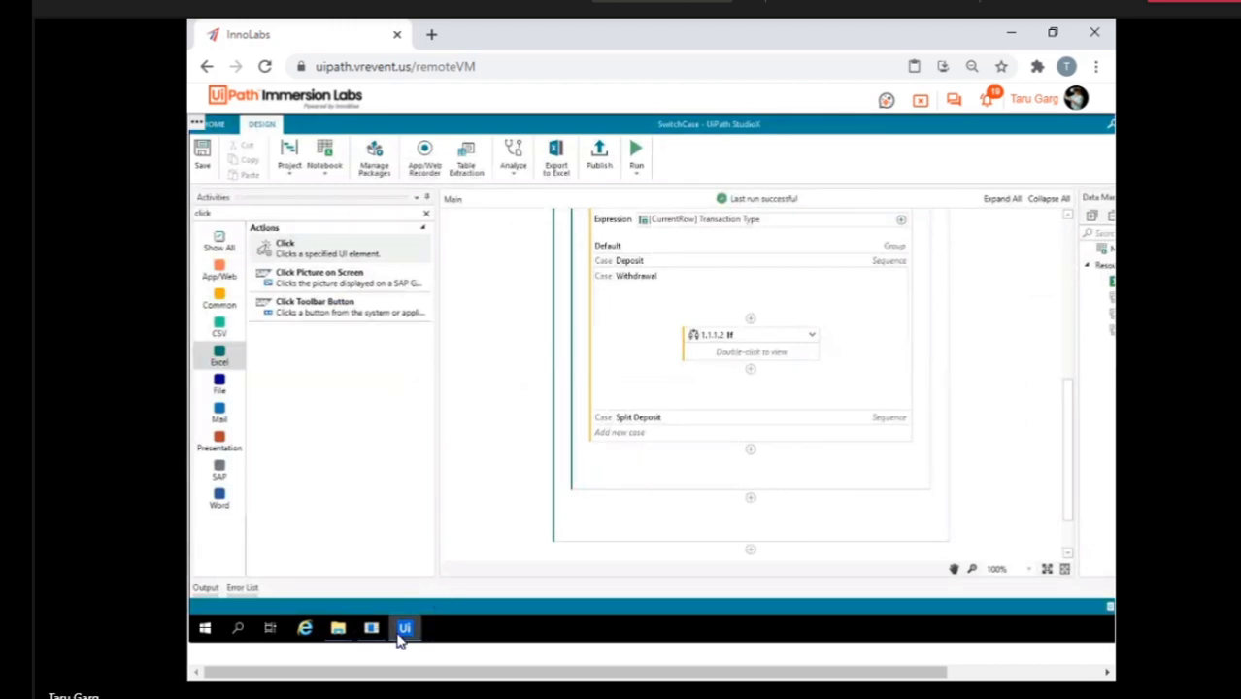
Bring up the SwitchCase project folder in File Explorer and open its Decisions workbook.
scroll(716, 373, "up", 5)
scroll(716, 373, "down", 5)
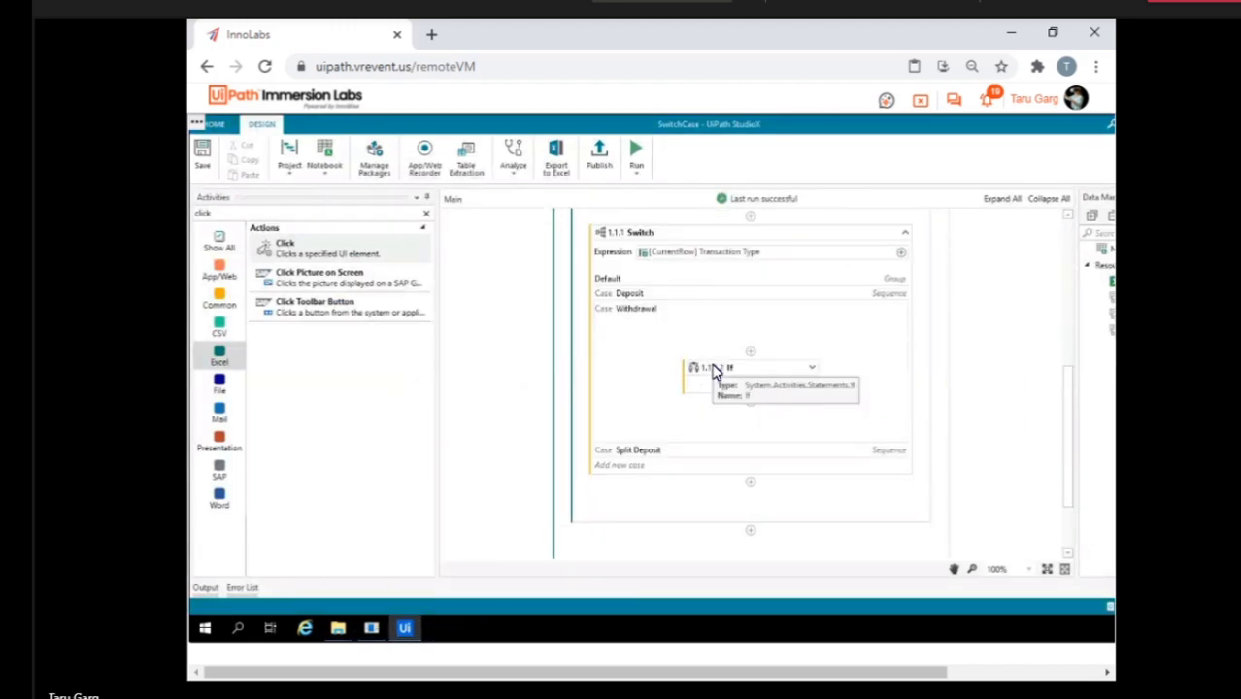
scroll(716, 373, "up", 1)
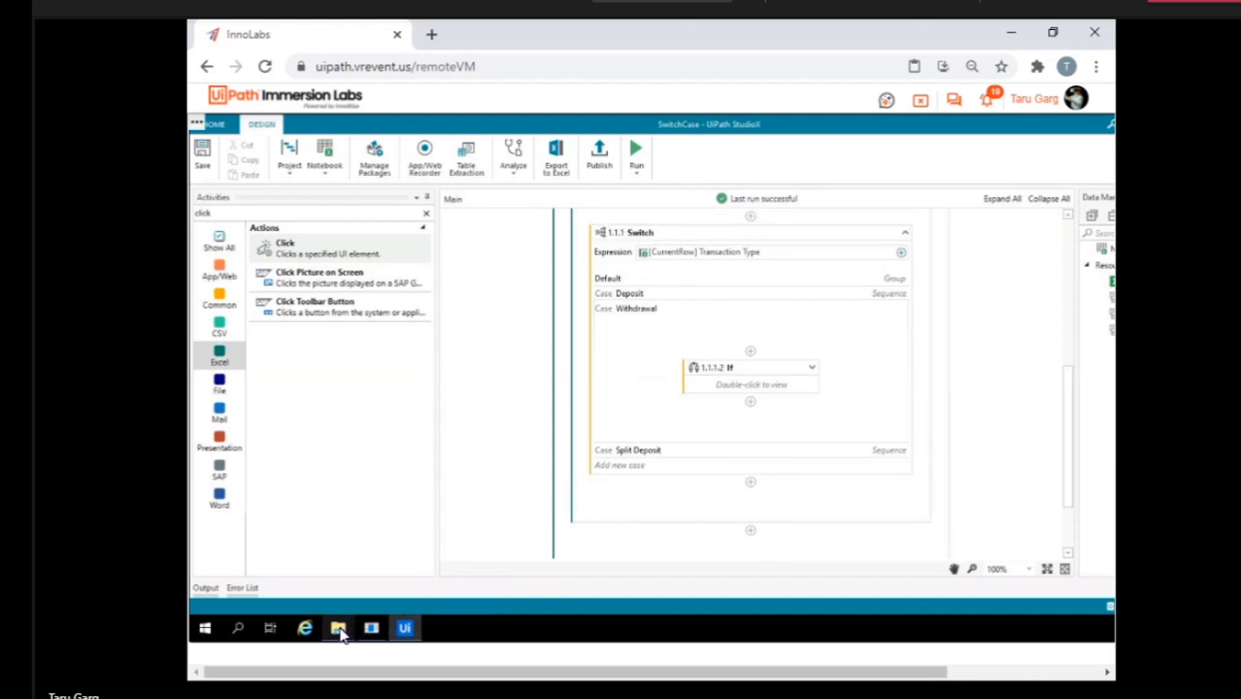
mouse_move(336, 628)
left_click(398, 564)
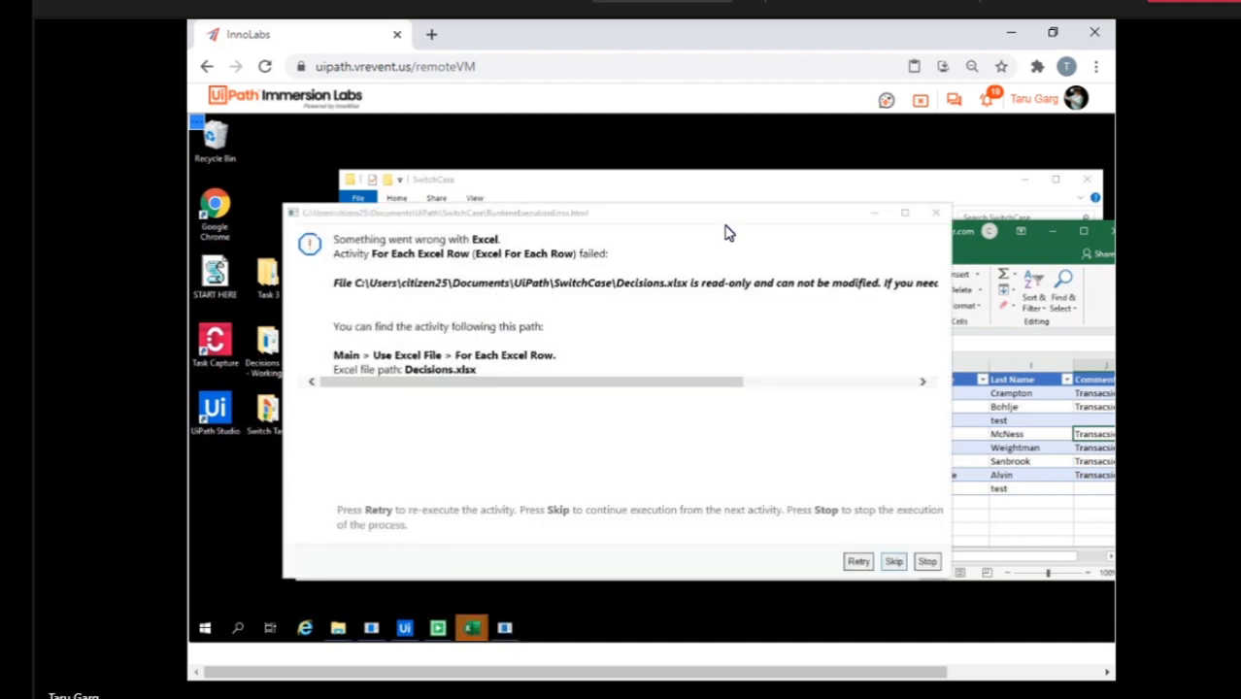
Dismiss the two execution error dialogs and bring up the Decisions workbook in a maximized window.
left_click(935, 213)
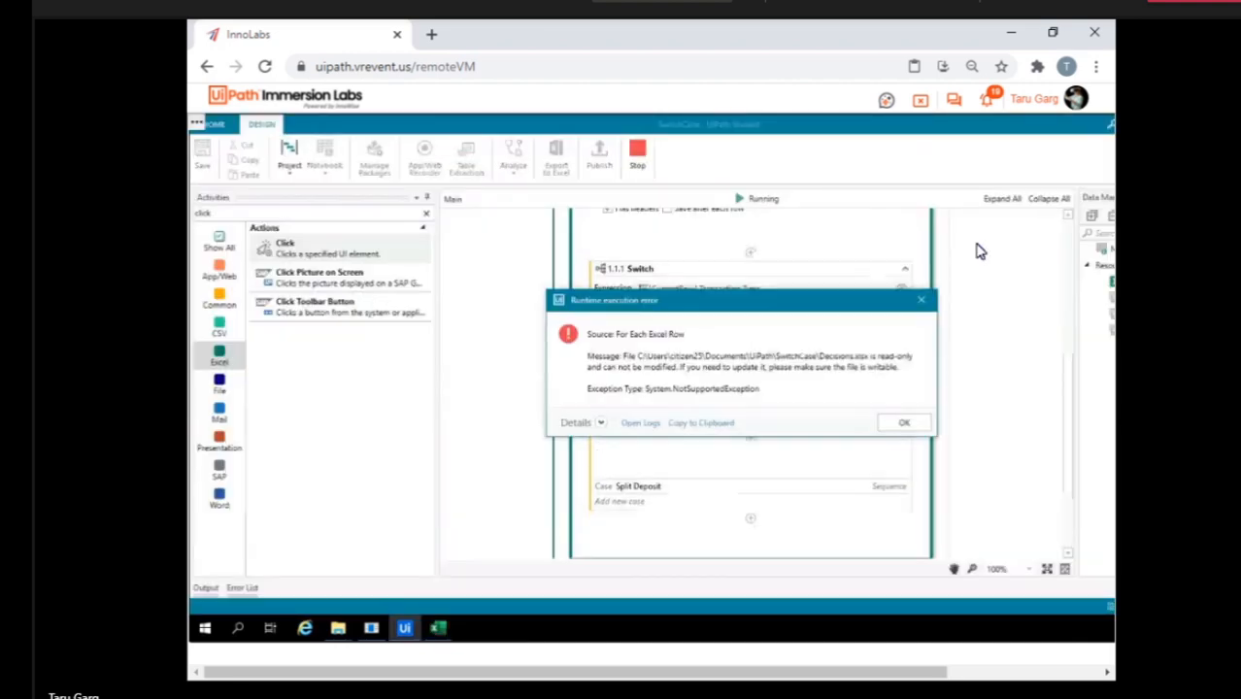
left_click(905, 424)
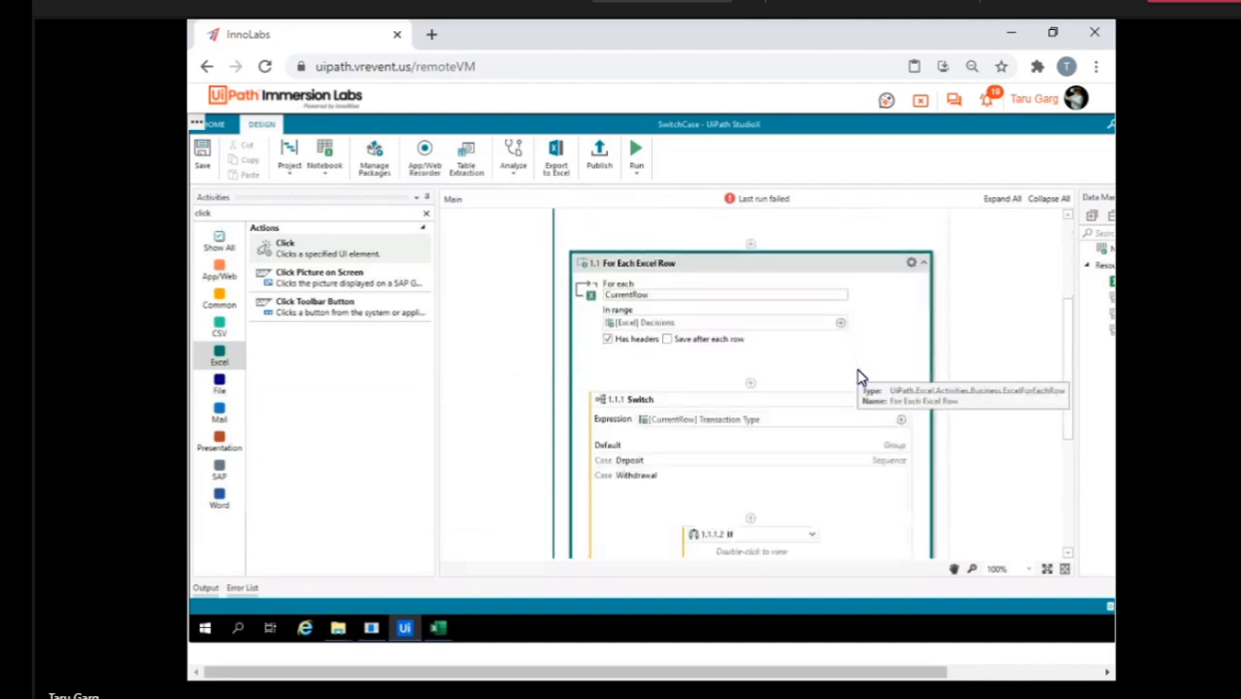
left_click(438, 628)
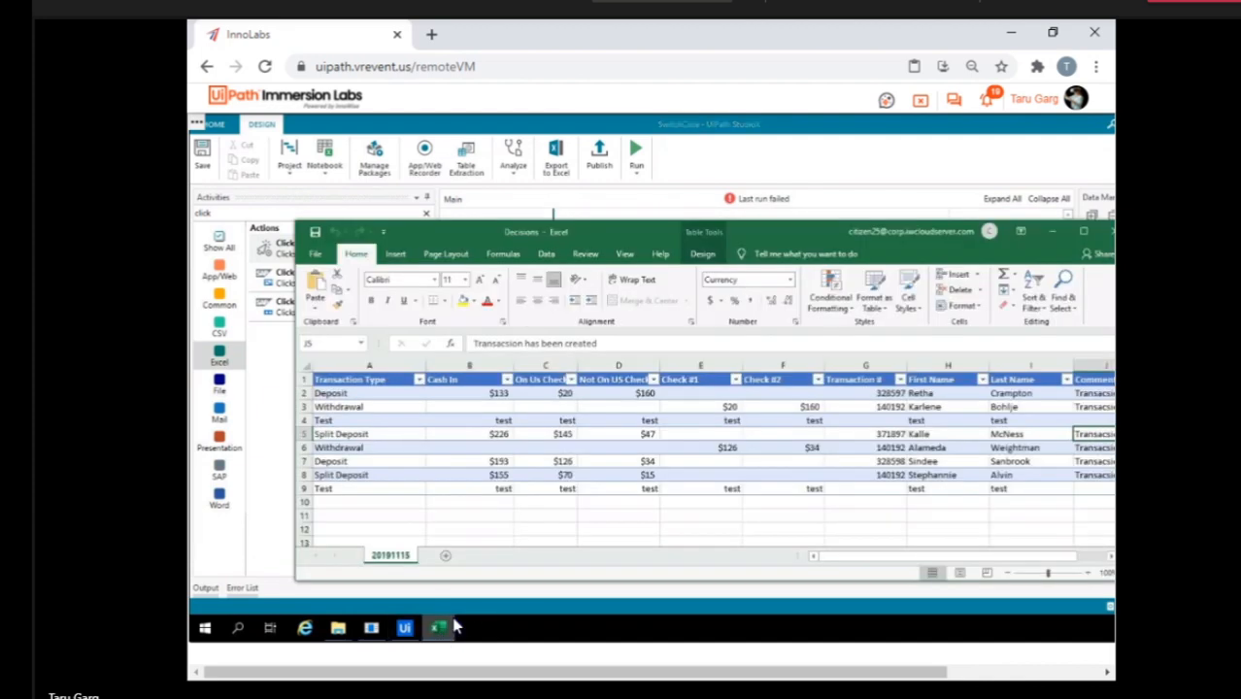
left_click(1083, 232)
Clear the Transaction # values in cells G2 to G8 of the Decisions table.
left_click(768, 291)
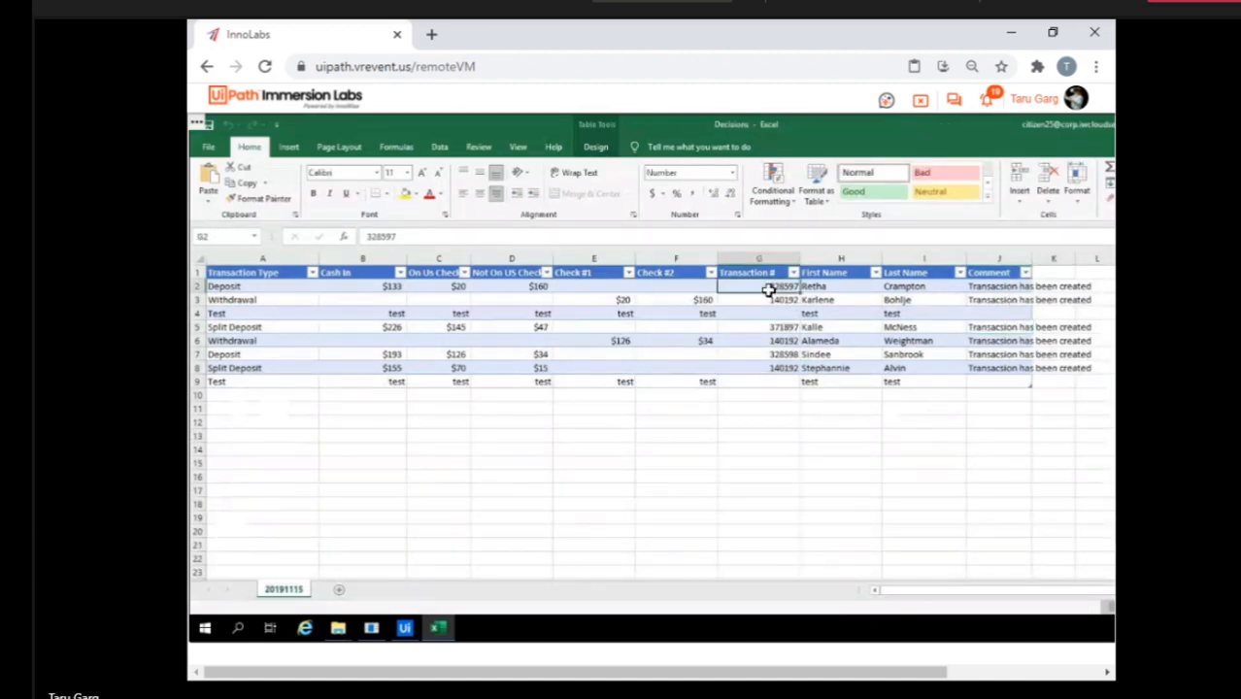
key("shift+Down")
key("shift+Down")
key("shift+Down")
key("shift+Down")
key("shift+Down")
key("shift+Down")
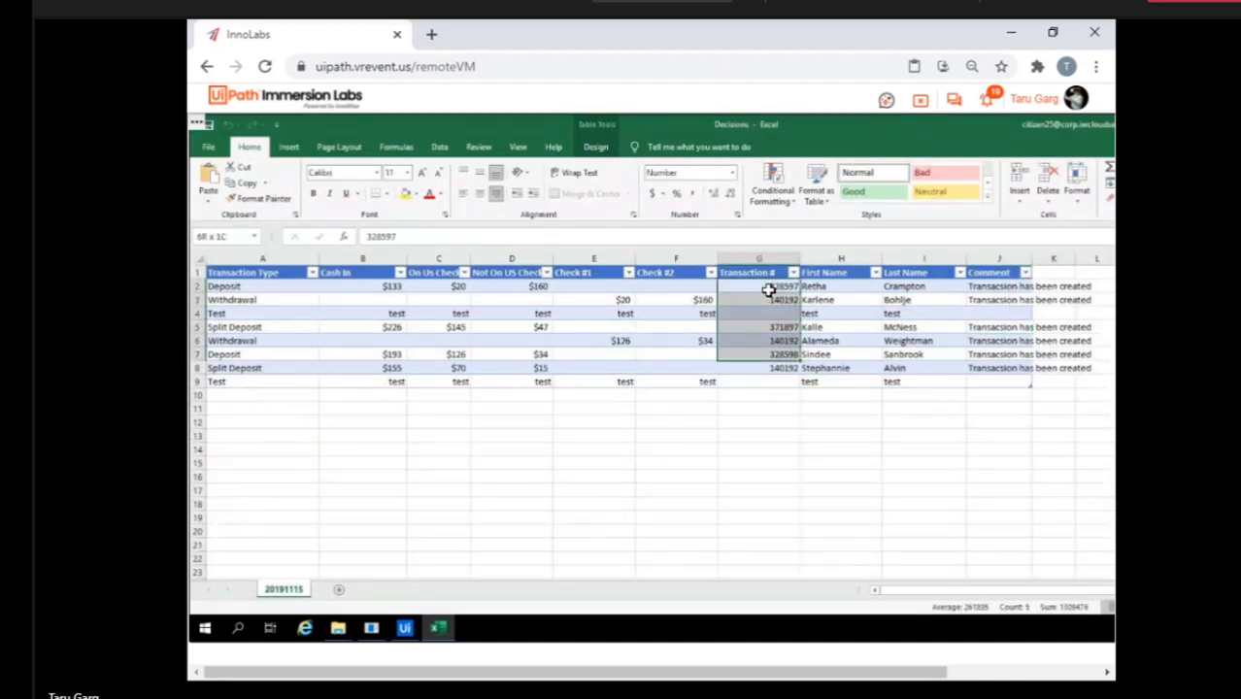
key("Delete")
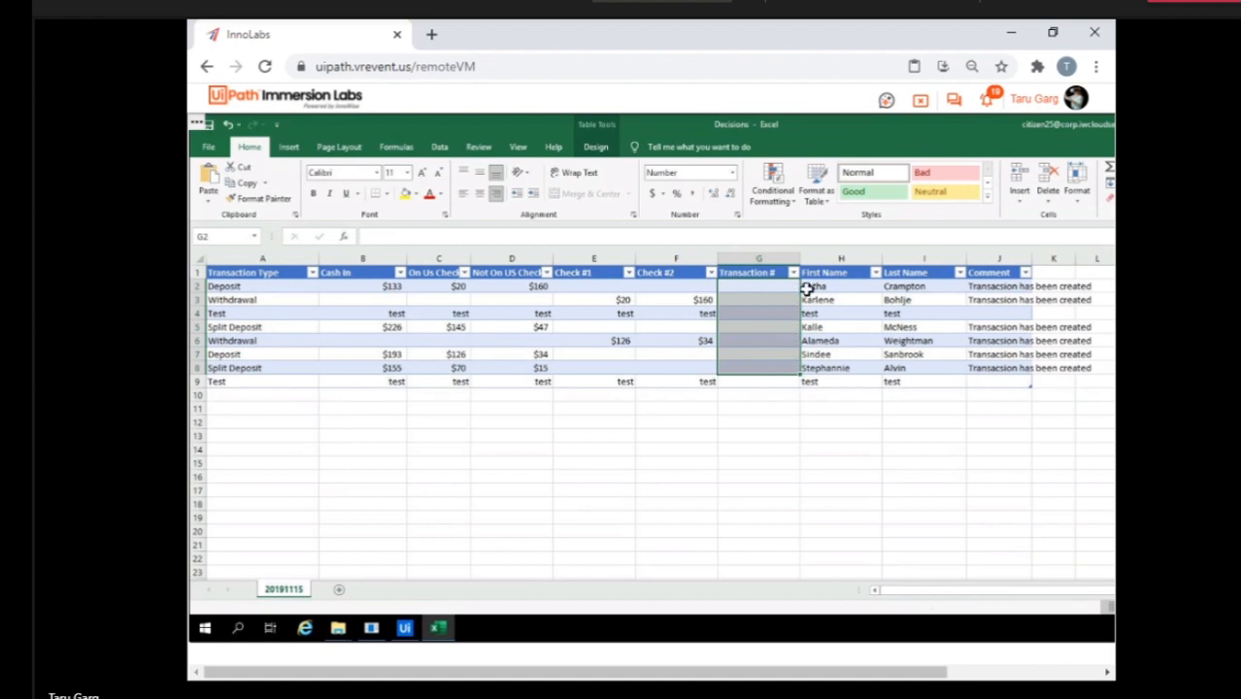
Clear the Comment column entries in cells J2 to J9 of the Decisions table.
left_click(989, 289)
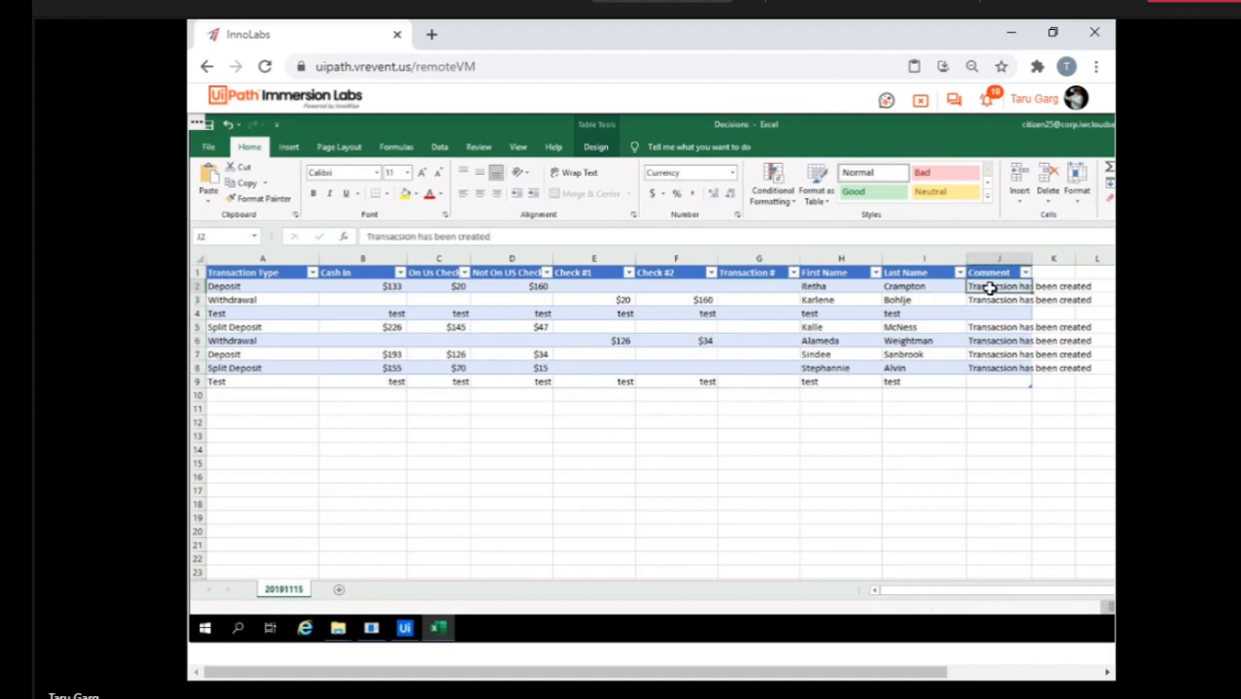
key("shift+Down")
key("shift+Down")
key("shift+Down")
key("shift+Down")
key("shift+Down")
key("shift+Down")
key("shift+Down")
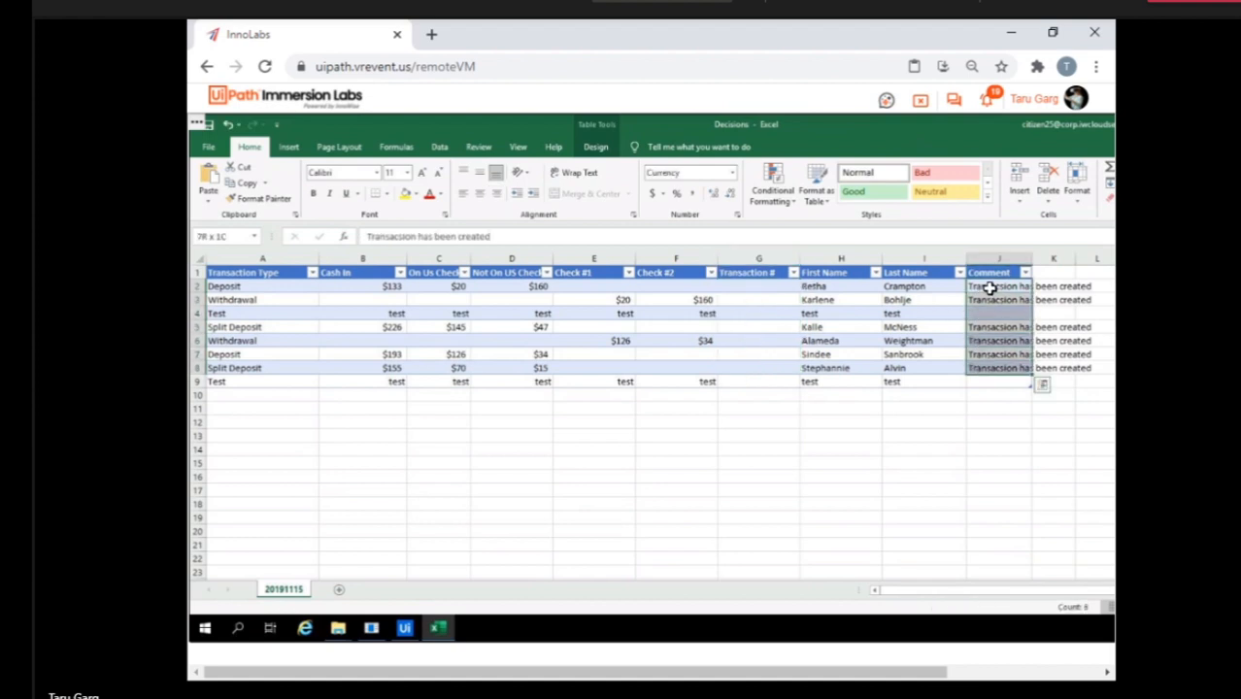
key("Delete")
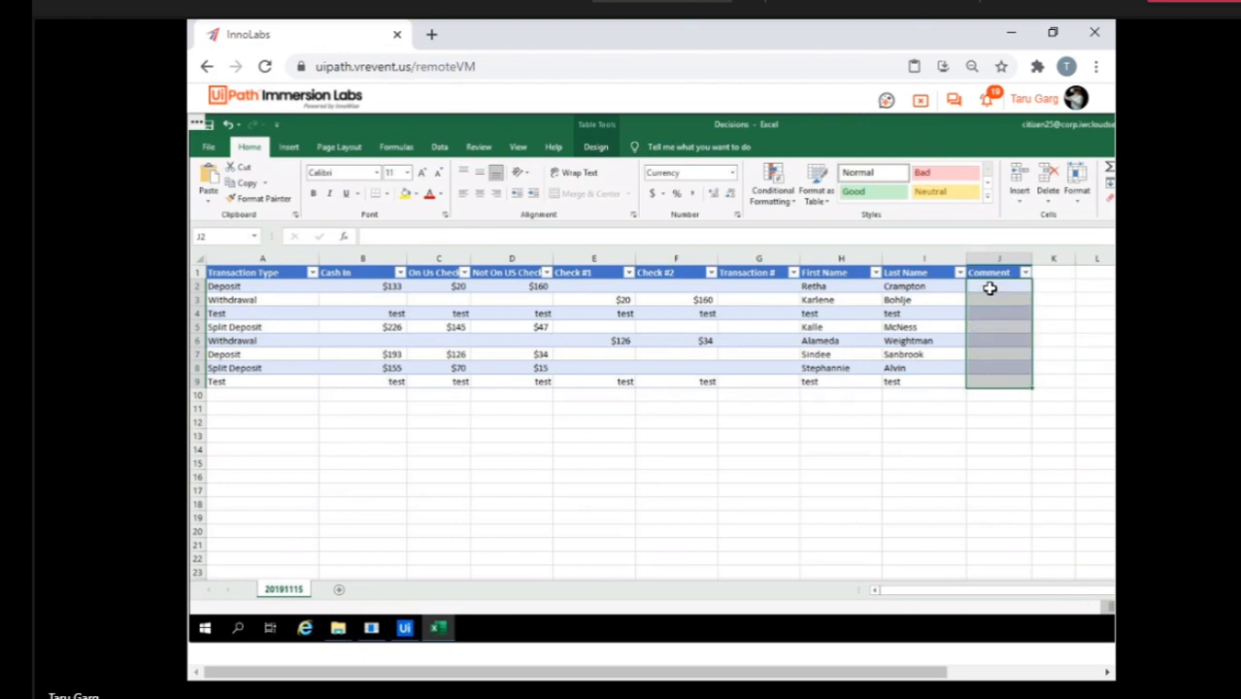
Enter 1234 as the Transaction # in cell G6, then save and close the Decisions workbook.
left_click(750, 346)
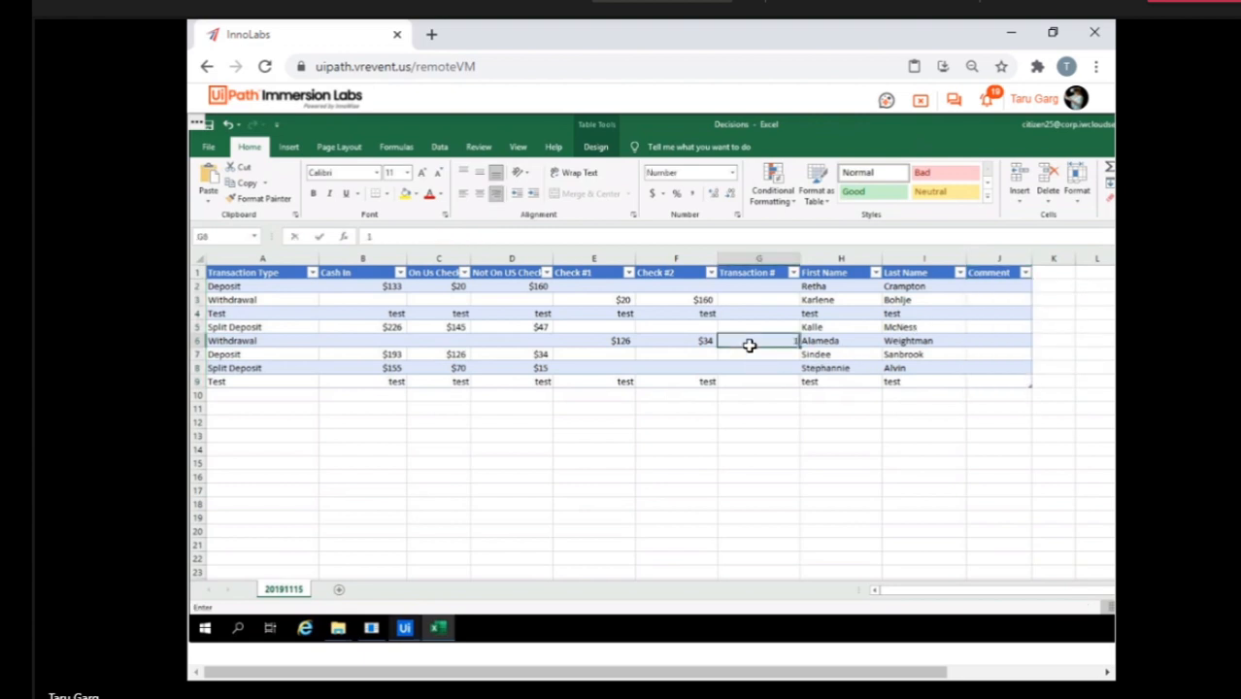
type("1234")
key("ctrl+s")
right_click(452, 634)
left_click(423, 600)
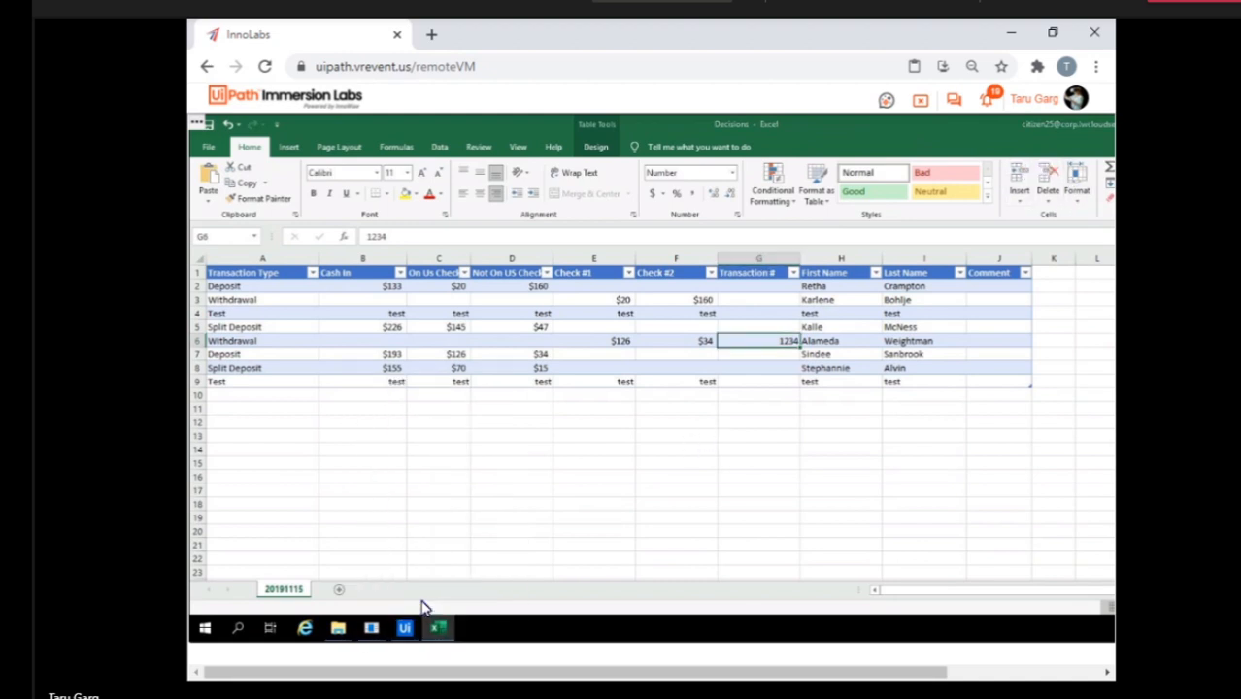
Return to StudioX and rerun the SwitchCase project on the updated Decisions workbook.
mouse_move(406, 634)
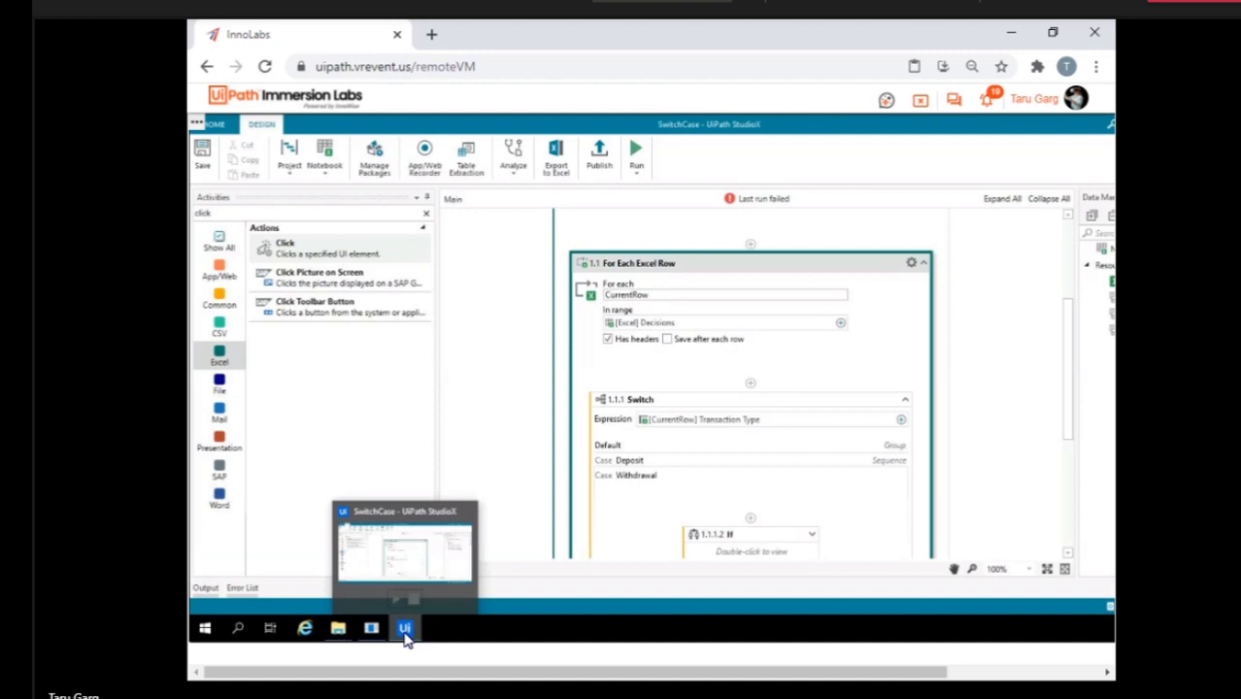
left_click(406, 631)
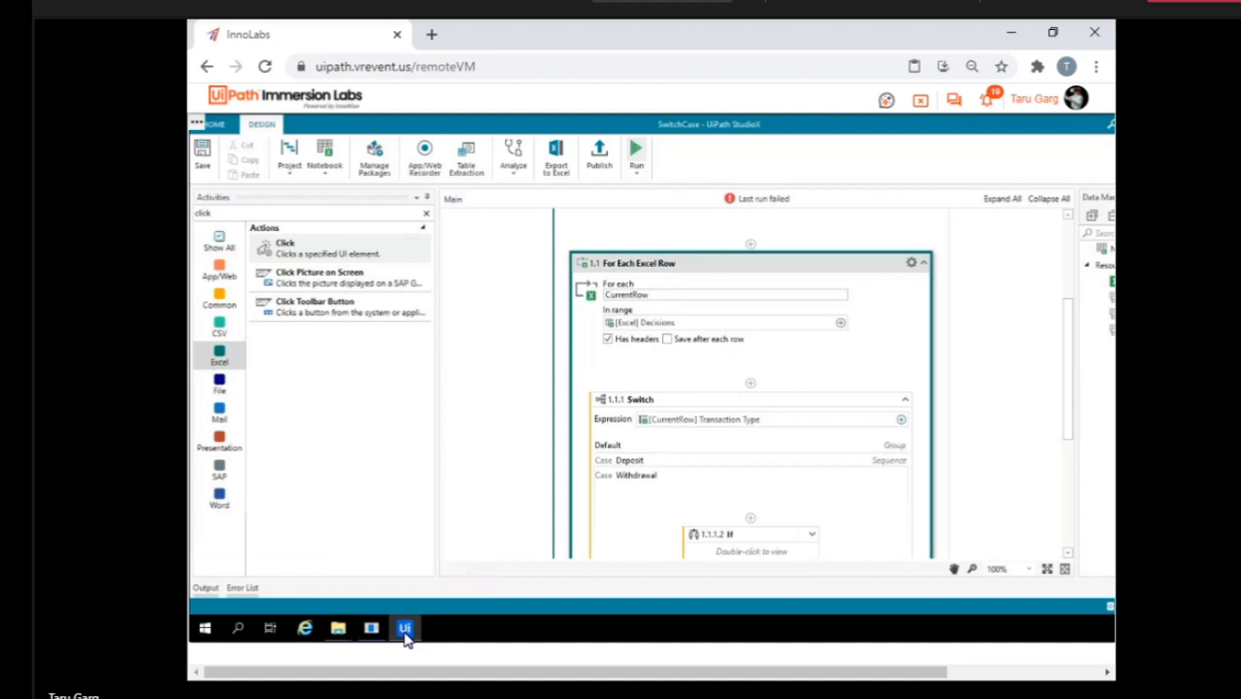
left_click(406, 632)
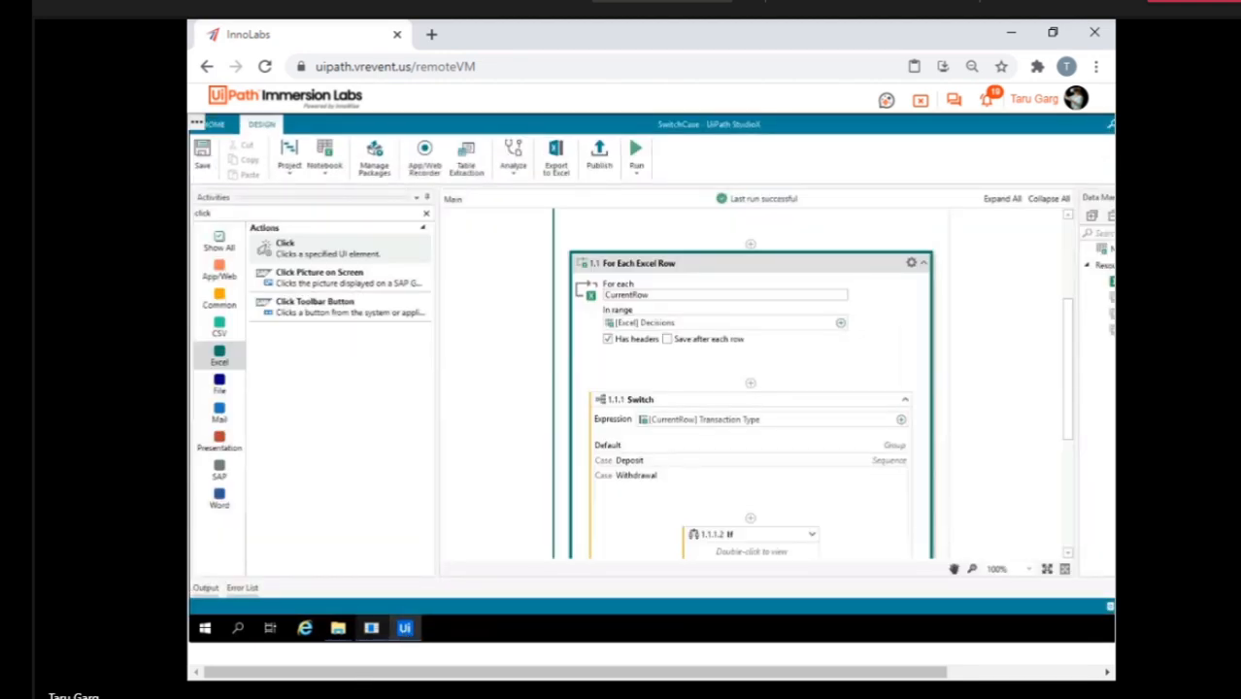
left_click(525, 376)
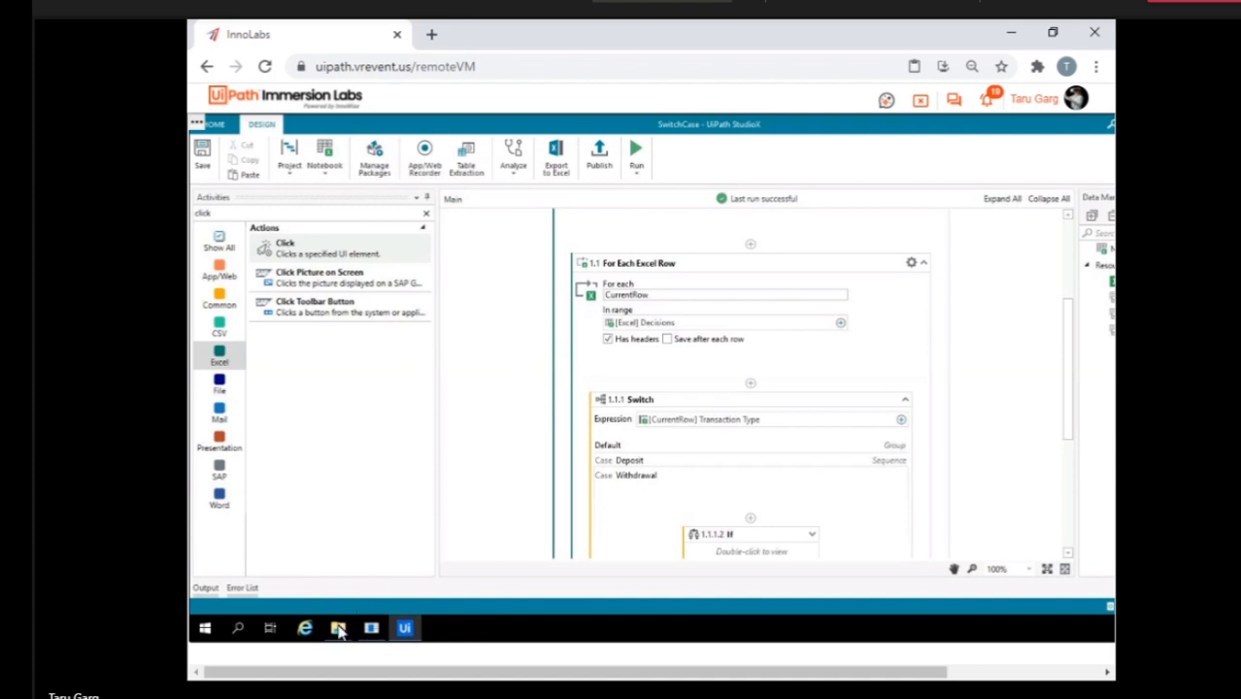
Reopen the Decisions workbook from the SwitchCase folder, close the Document Recovery pane, and check the Transaction # and Comment columns.
right_click(337, 628)
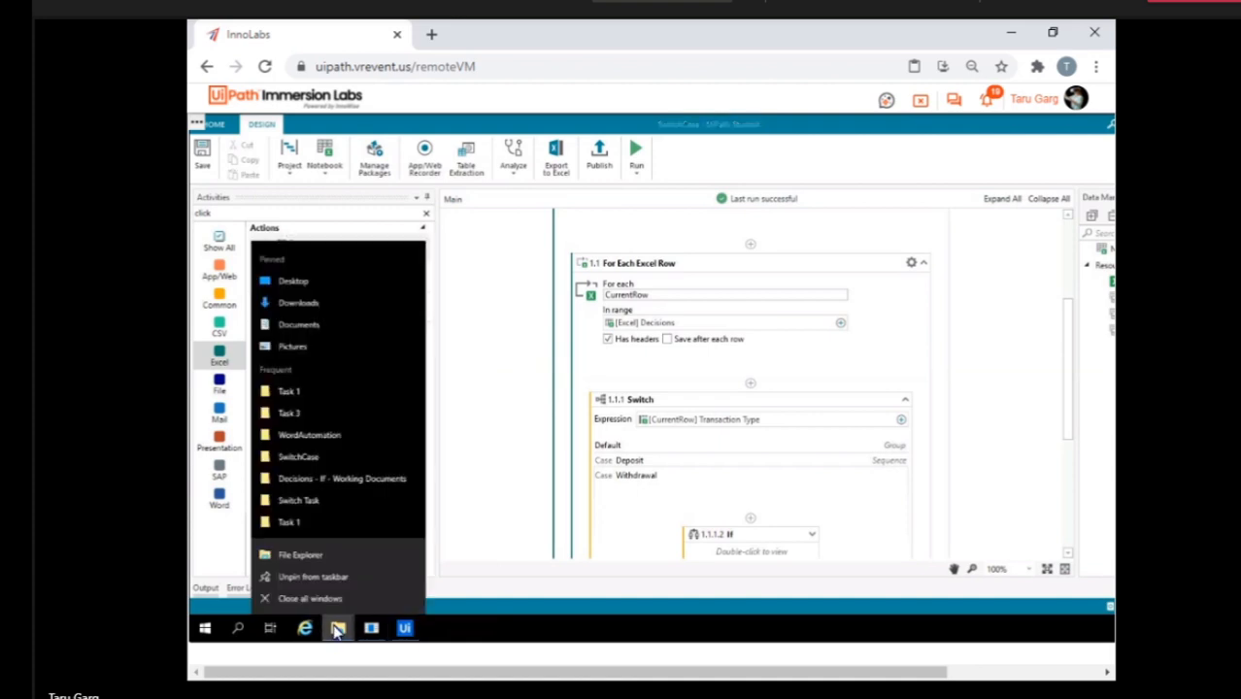
left_click(467, 477)
mouse_move(337, 630)
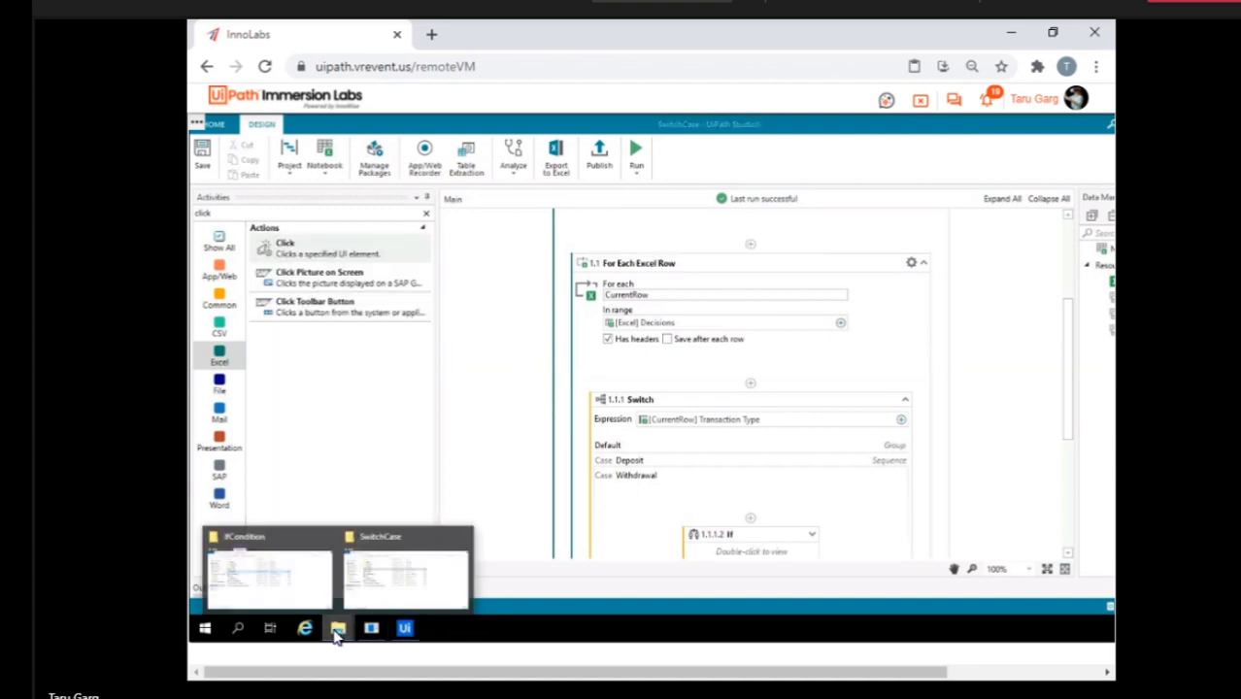
left_click(388, 559)
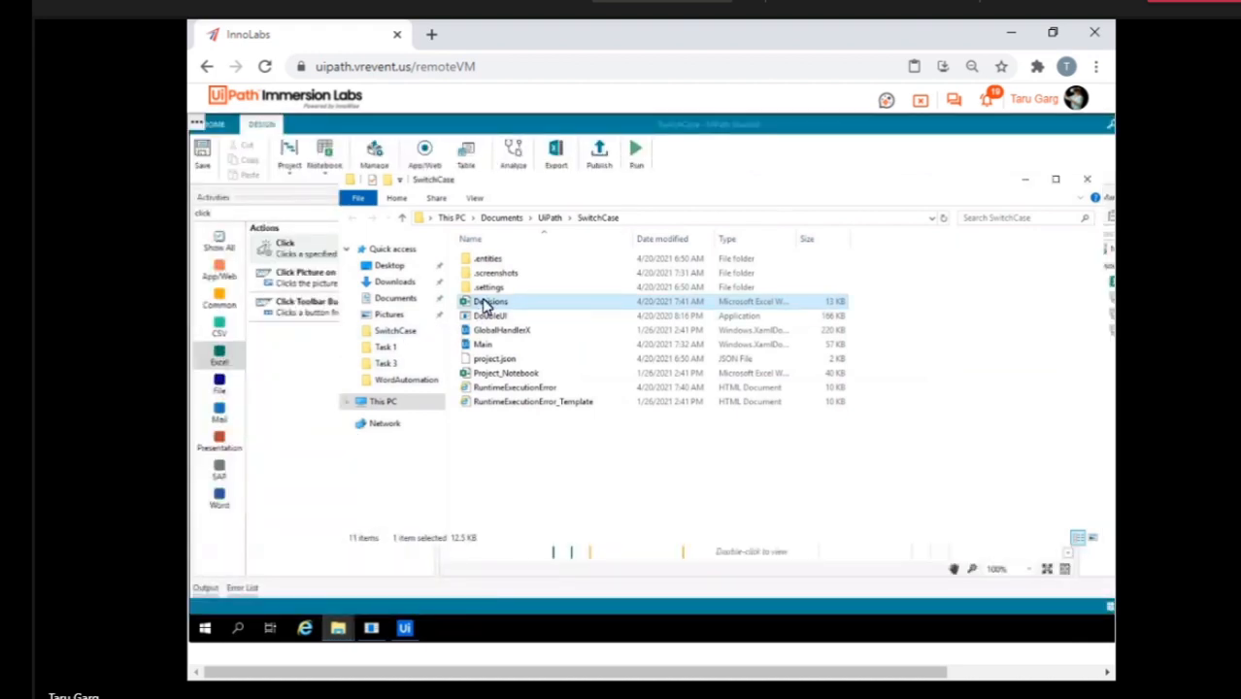
double_click(483, 304)
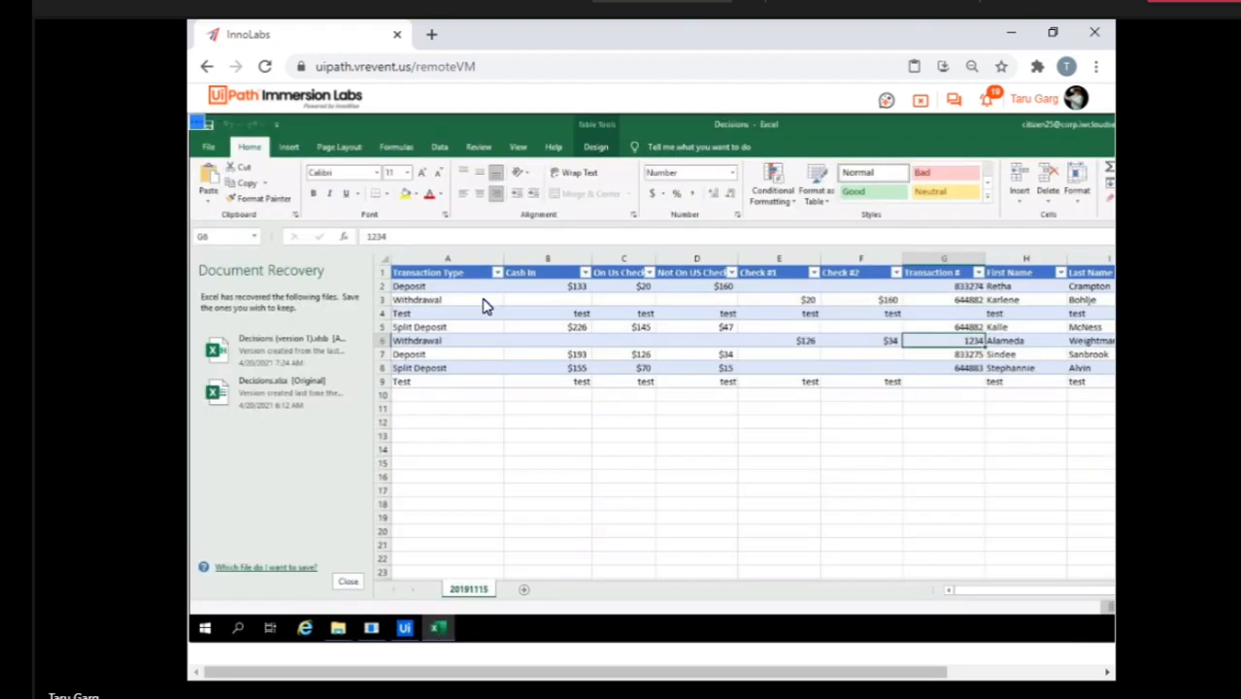
left_click(348, 581)
left_click(532, 326)
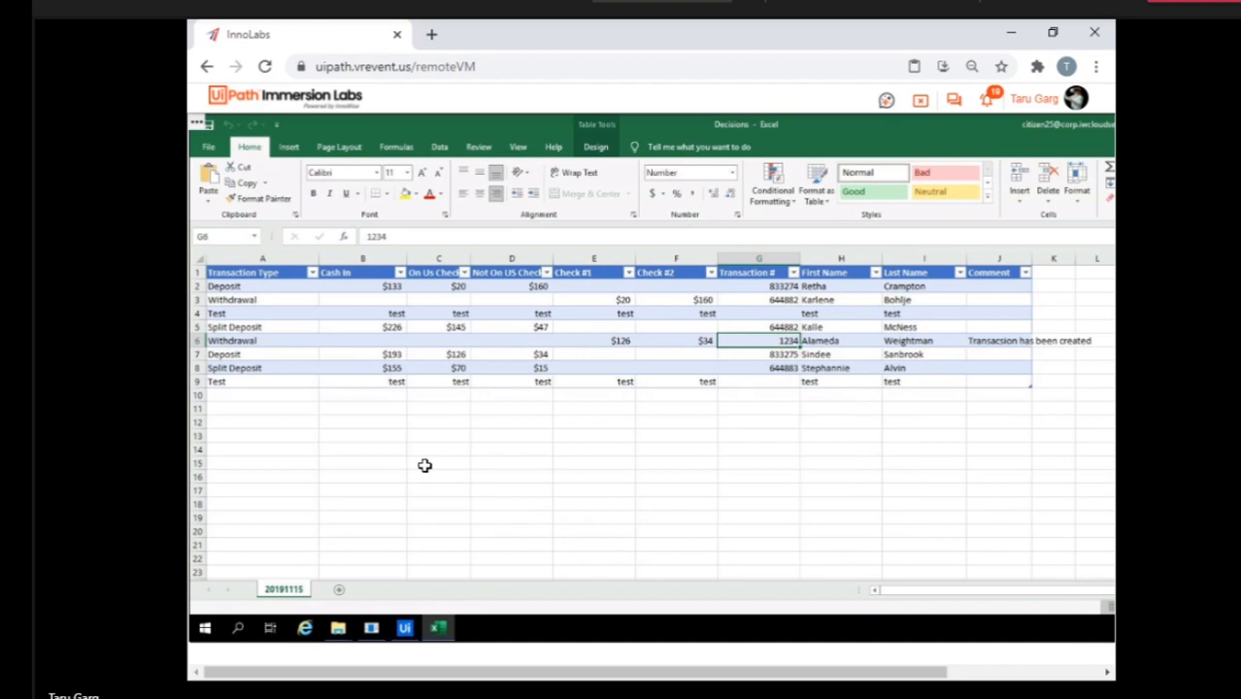
Copy the header row and first three data rows, A1 to J4, of the 20191115 sheet.
left_click(243, 273)
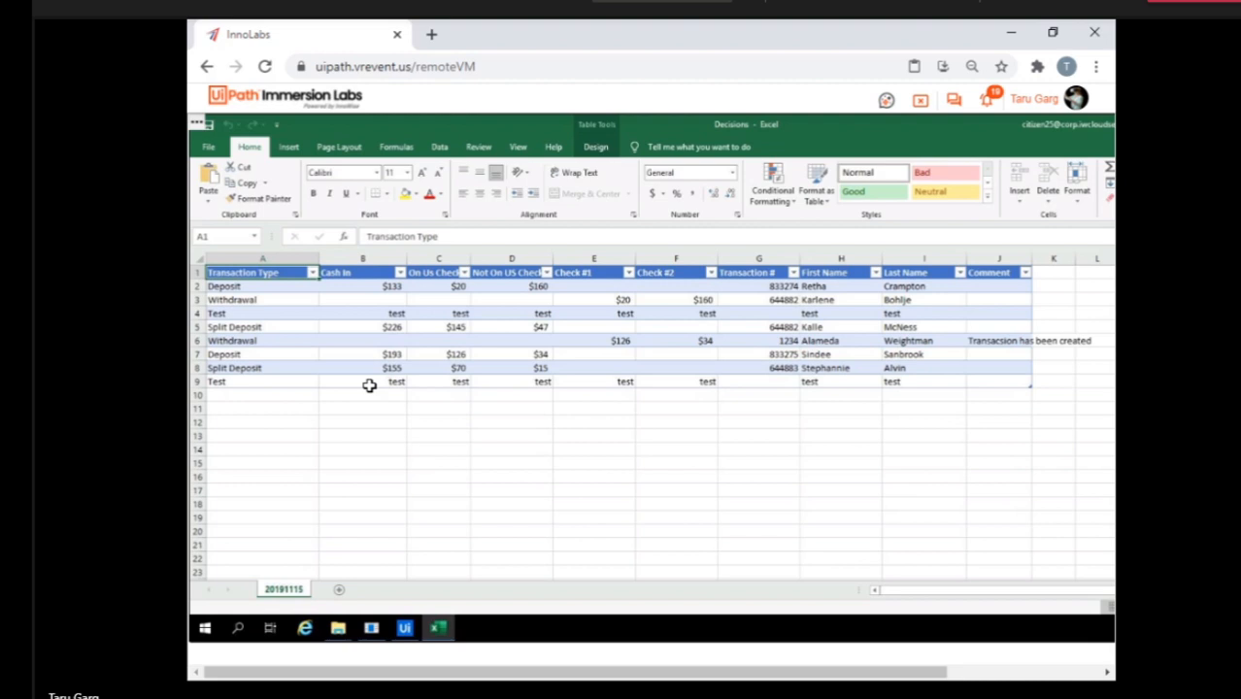
key("ctrl+a")
key("ctrl+a")
key("ctrl+shift+Up")
key("ctrl+shift+Up")
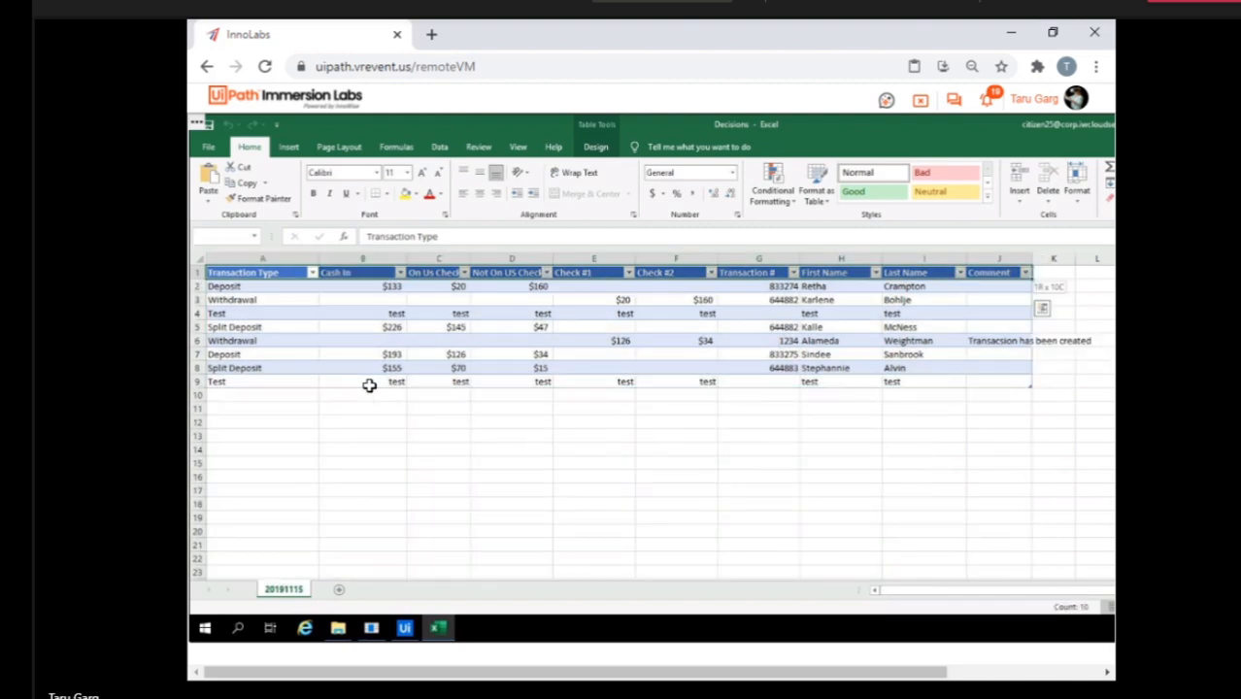
key("shift+Down")
key("shift+Down")
key("shift+Down")
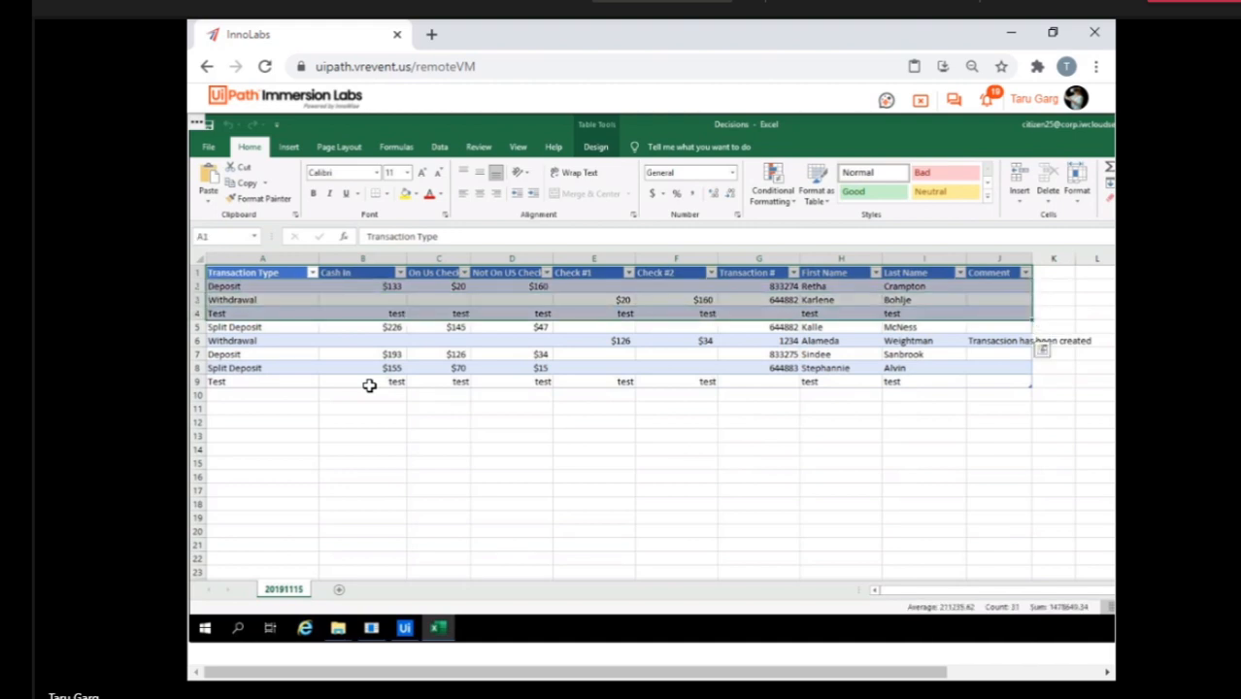
key("ctrl+c")
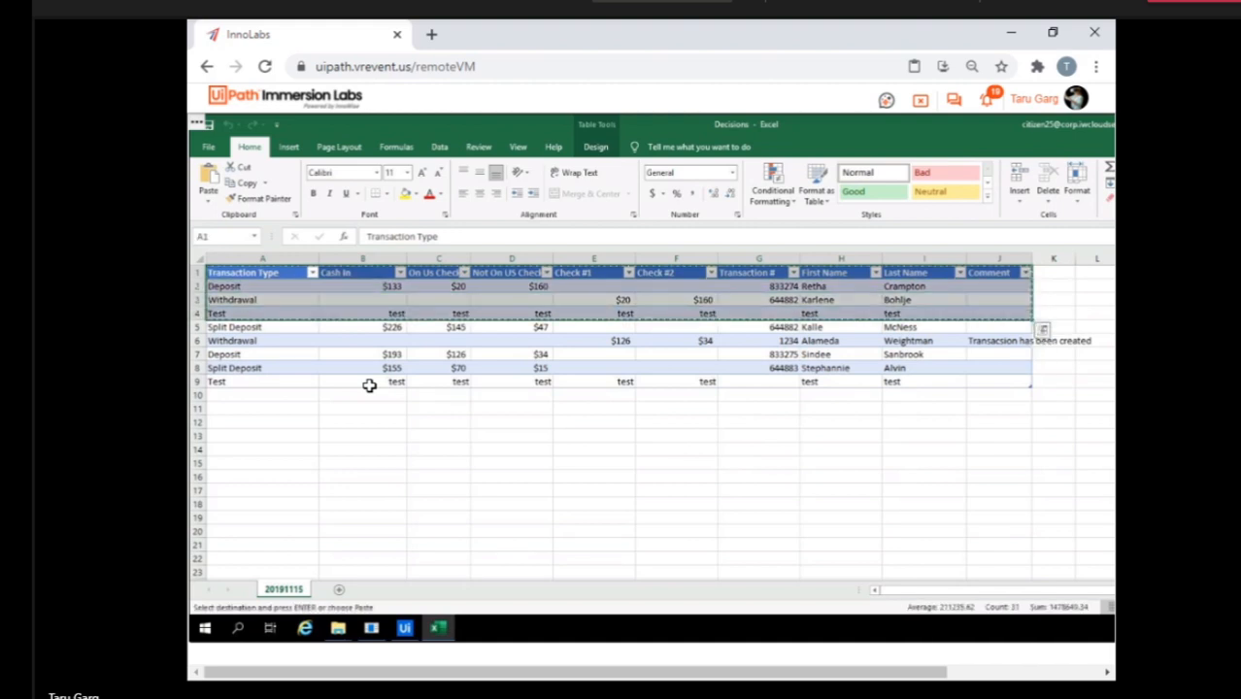
Add two new worksheets to the Decisions workbook and go to Sheet1.
left_click(340, 592)
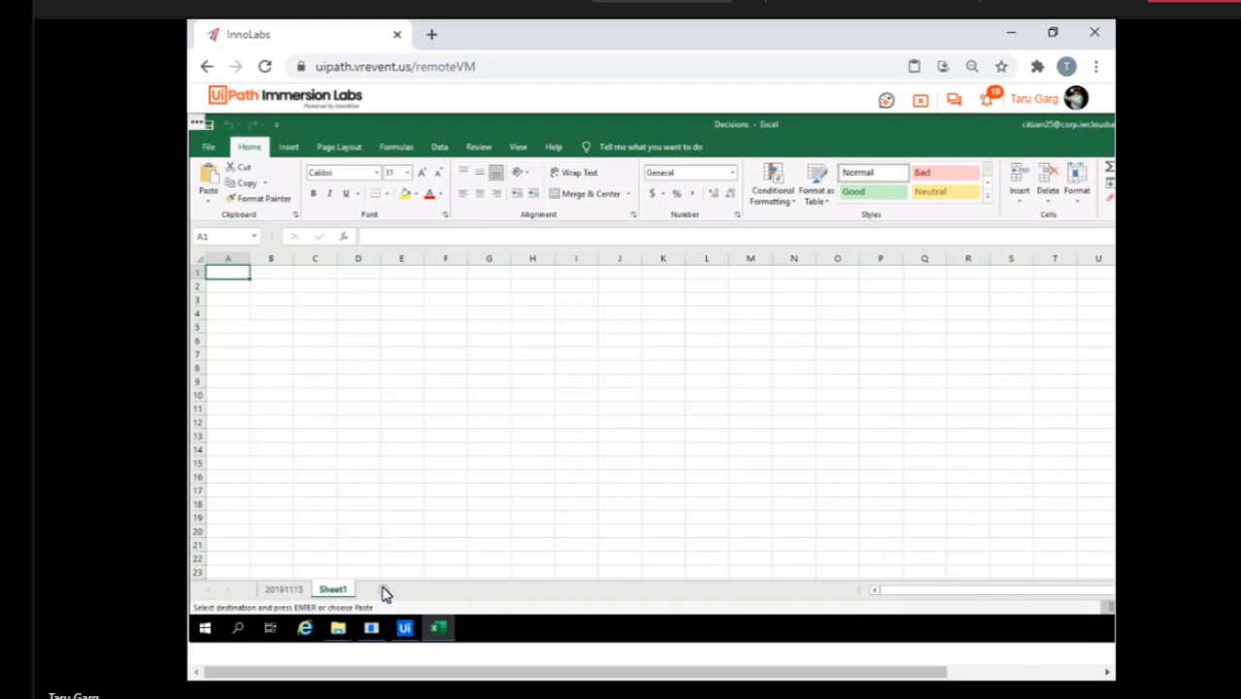
left_click(385, 593)
left_click(335, 591)
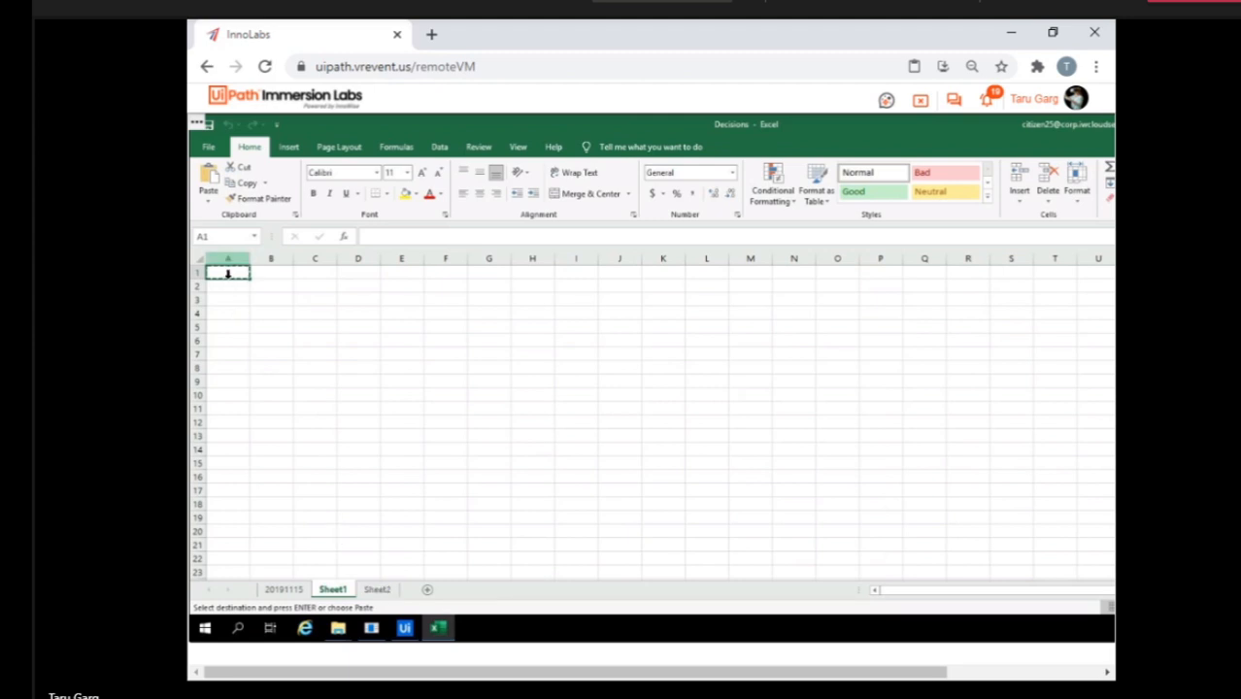
Paste the copied rows at A1 in both Sheet1 and Sheet2, then return to the 20191115 sheet and clear the copy selection.
key("ctrl+v")
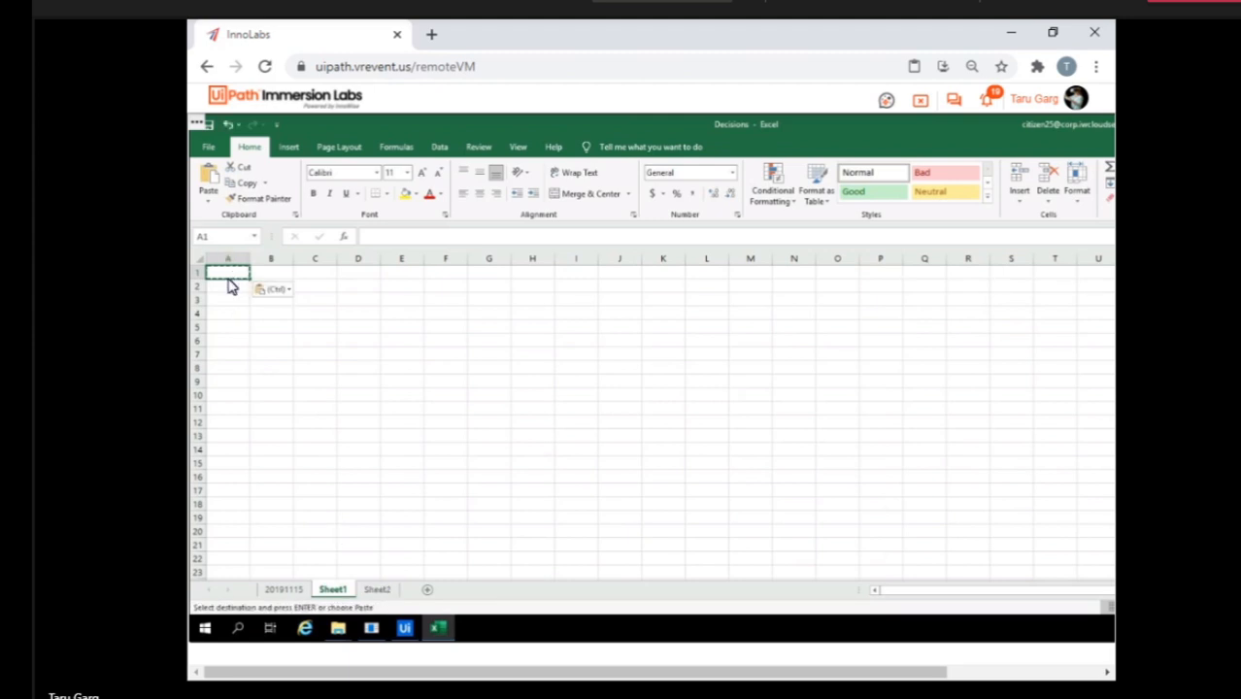
left_click(286, 591)
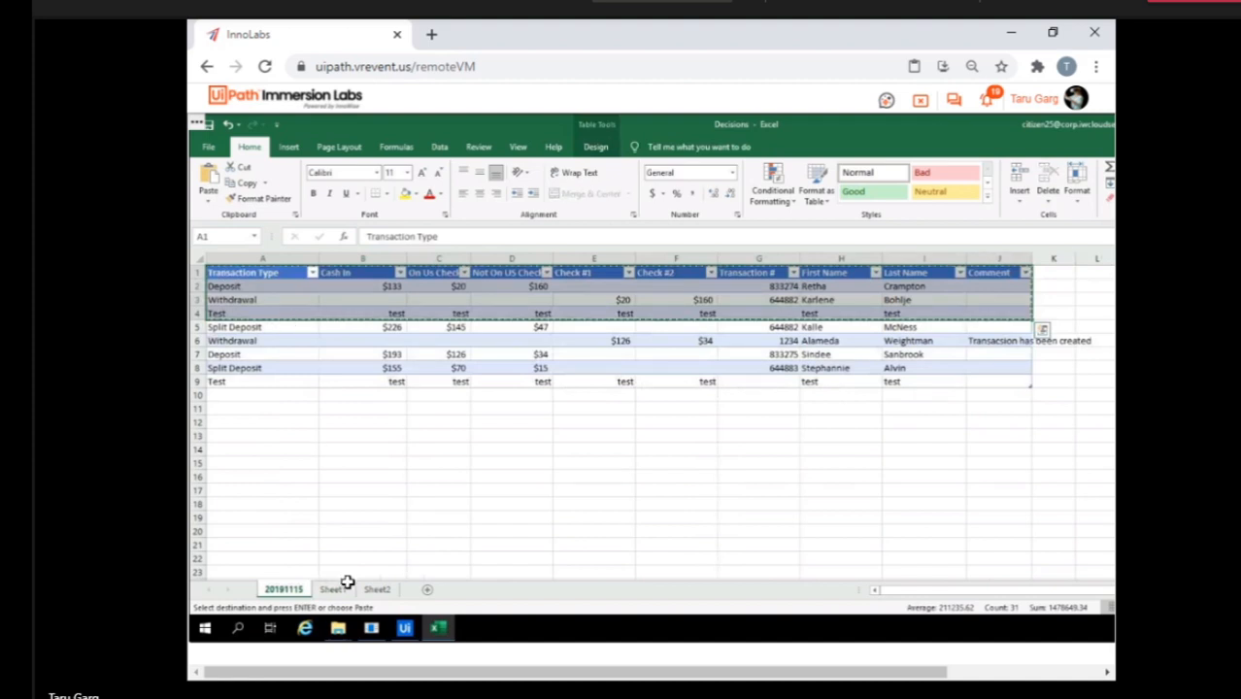
left_click(336, 590)
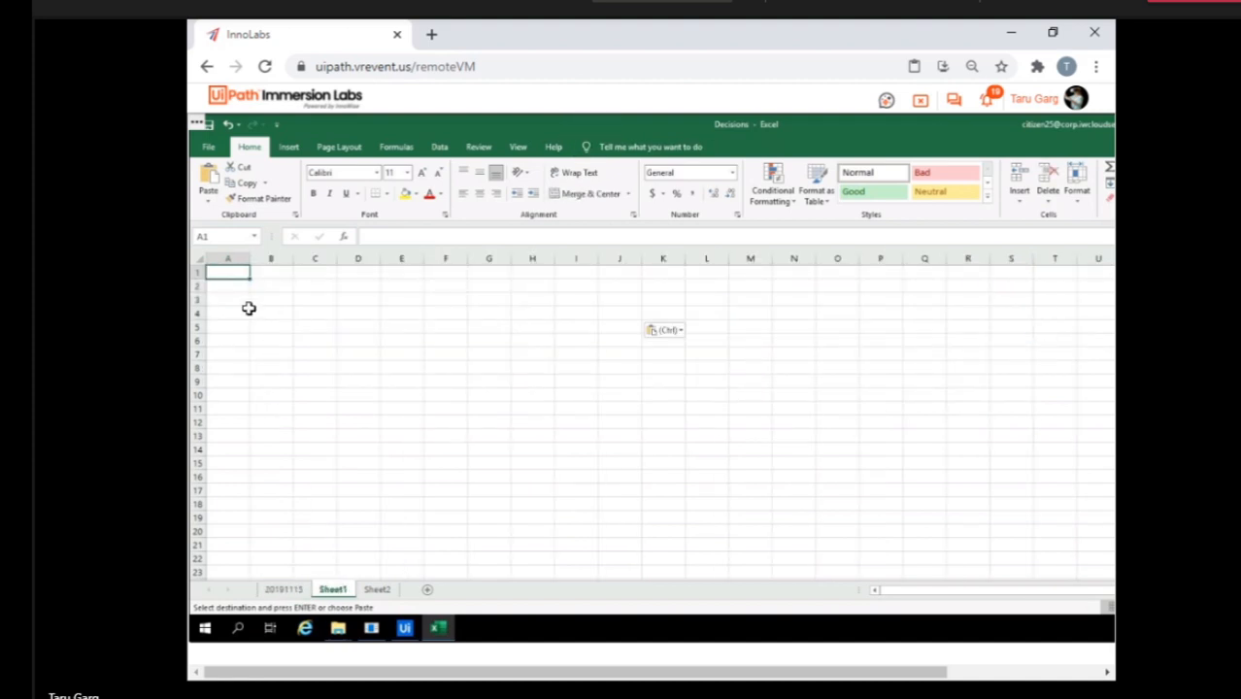
left_click(378, 593)
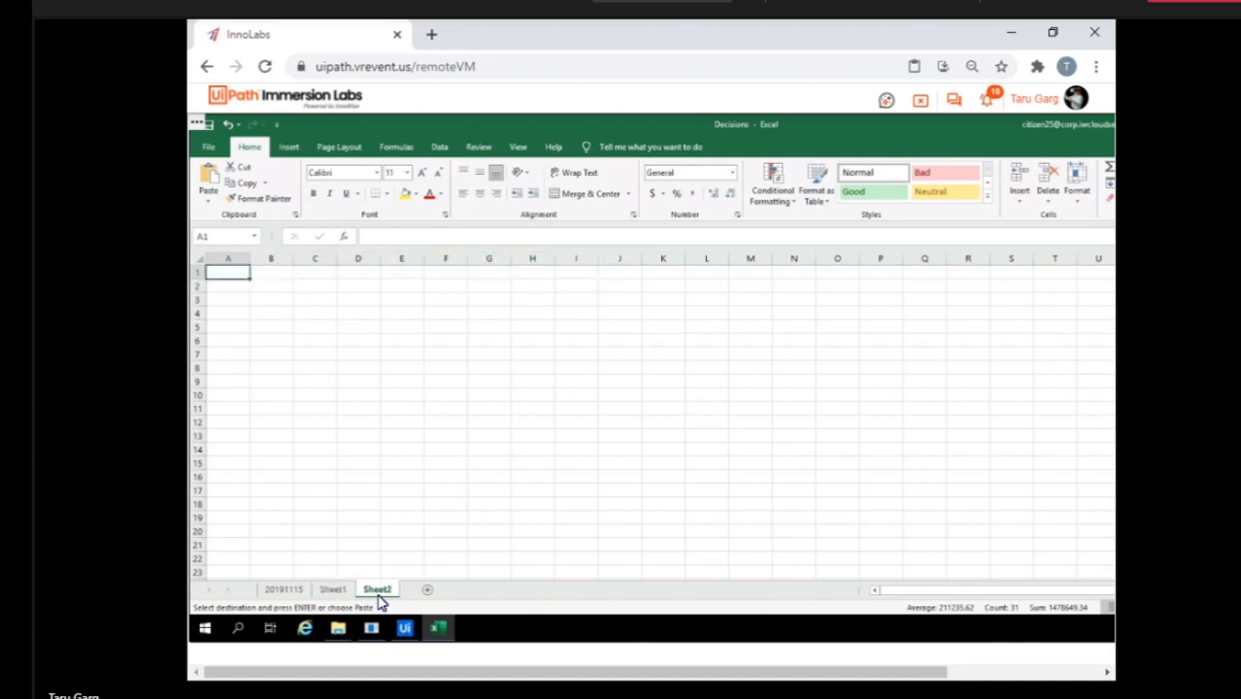
key("ctrl+v")
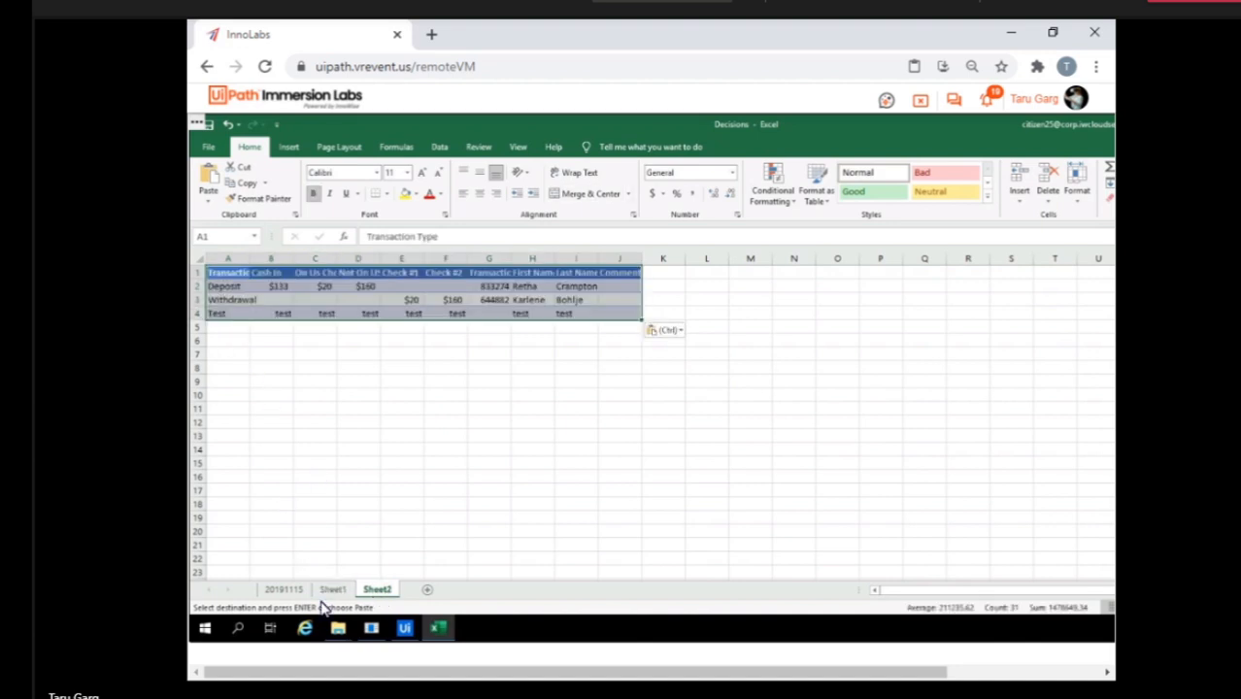
left_click(332, 591)
left_click(285, 591)
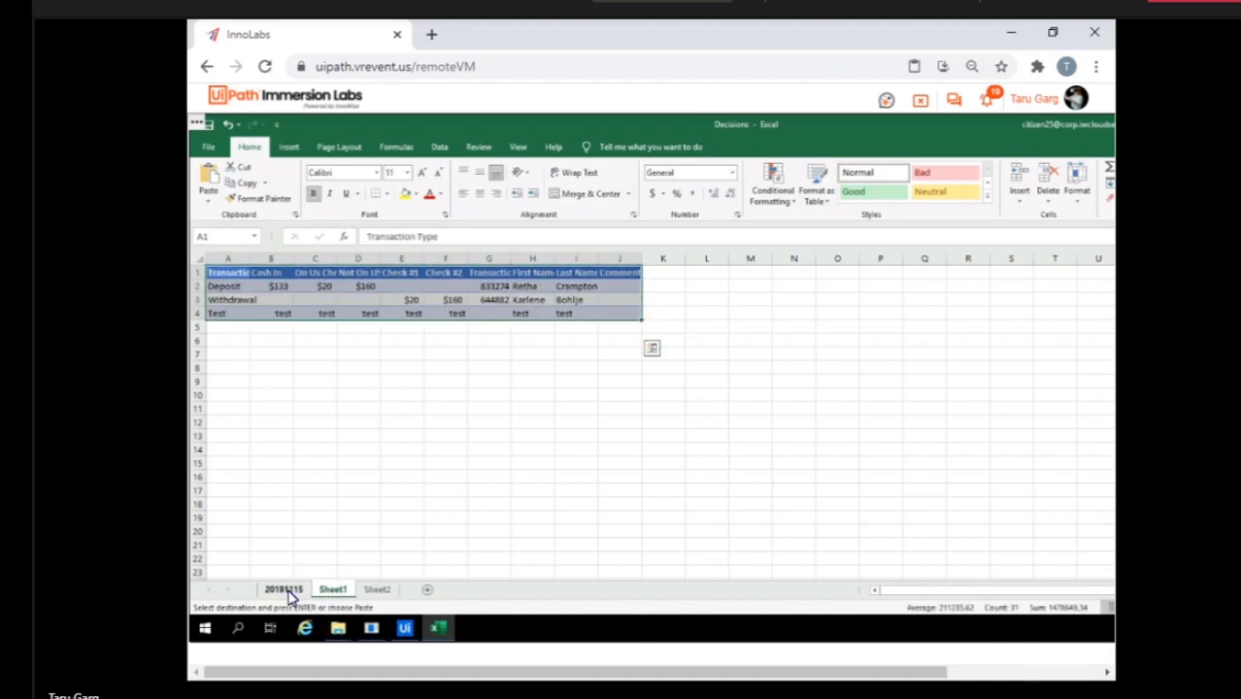
key("Escape")
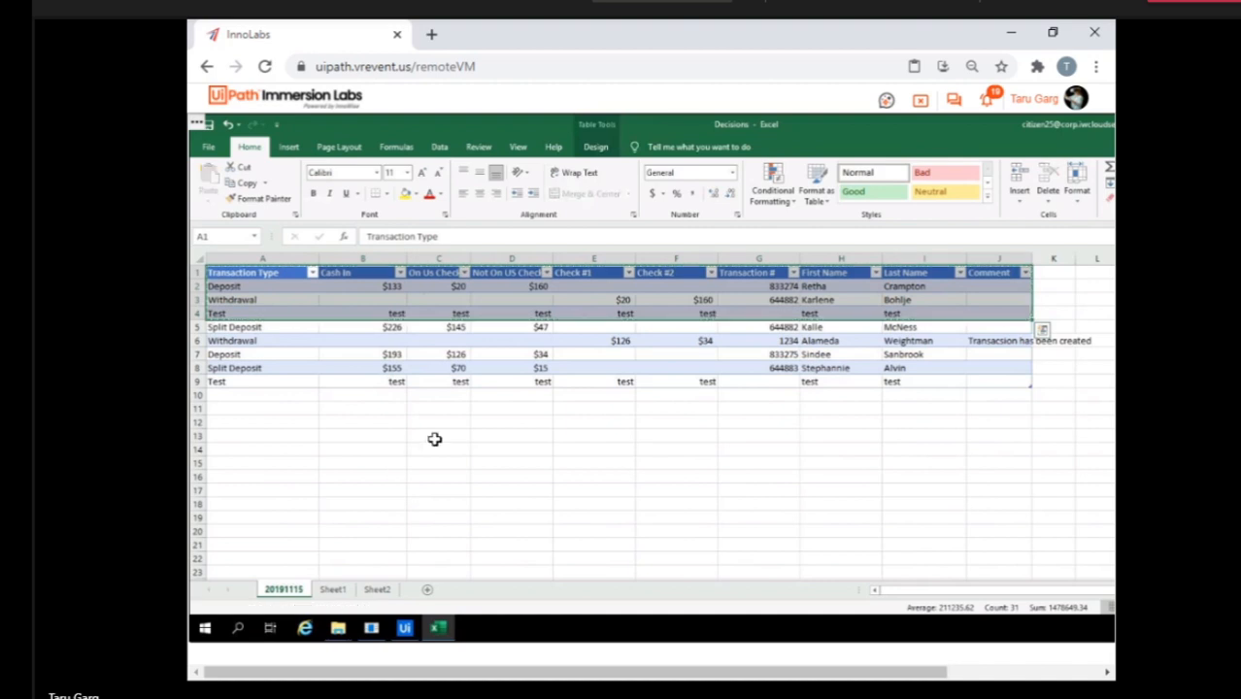
left_click(432, 439)
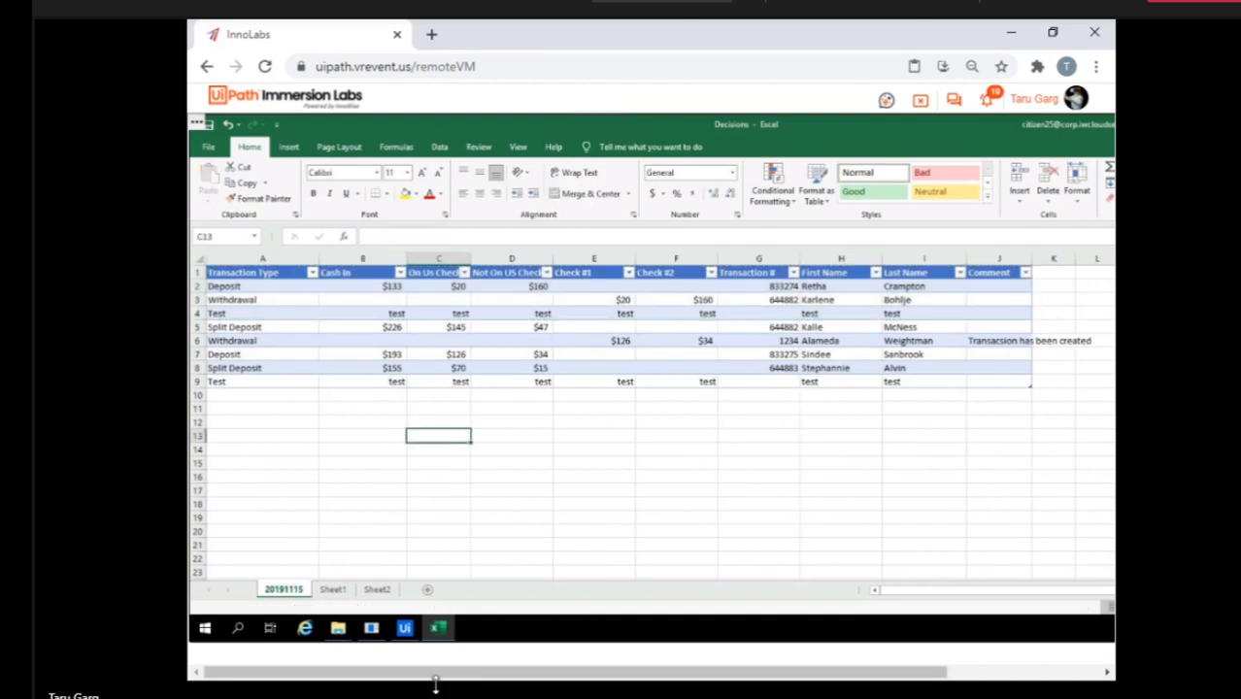
Switch to StudioX and collapse the Switch and For Each Excel Row activities in the SwitchCase project.
left_click(404, 628)
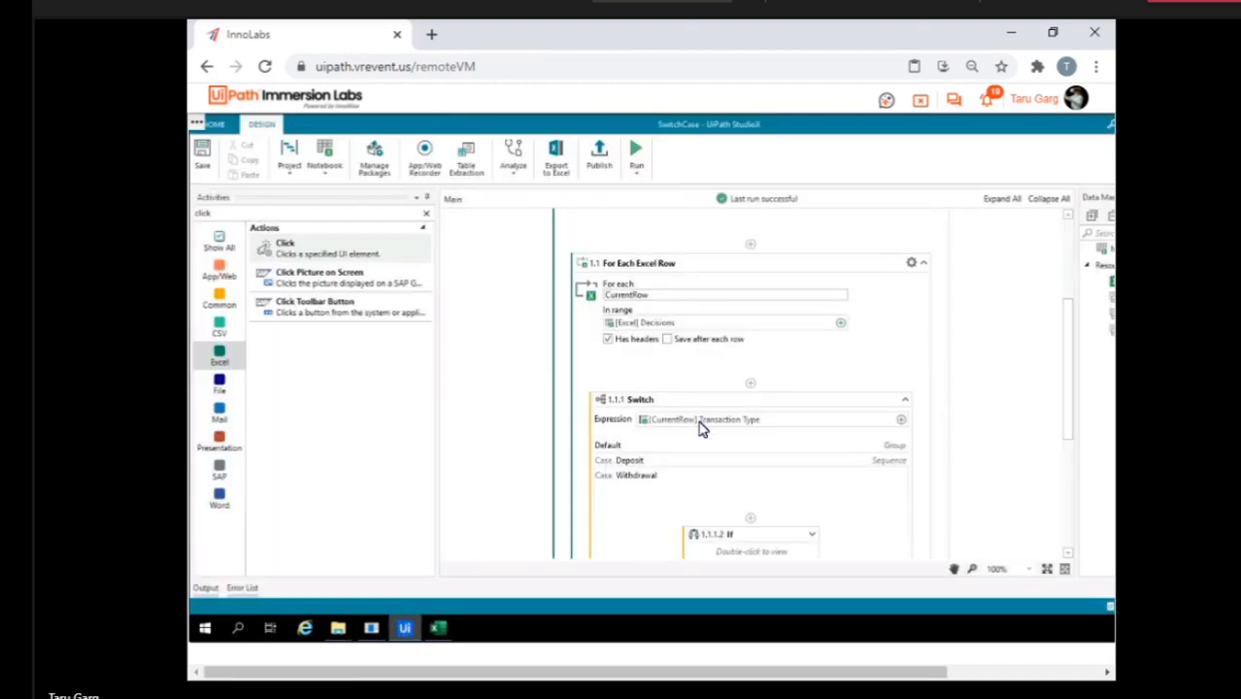
left_click(906, 402)
left_click(1068, 215)
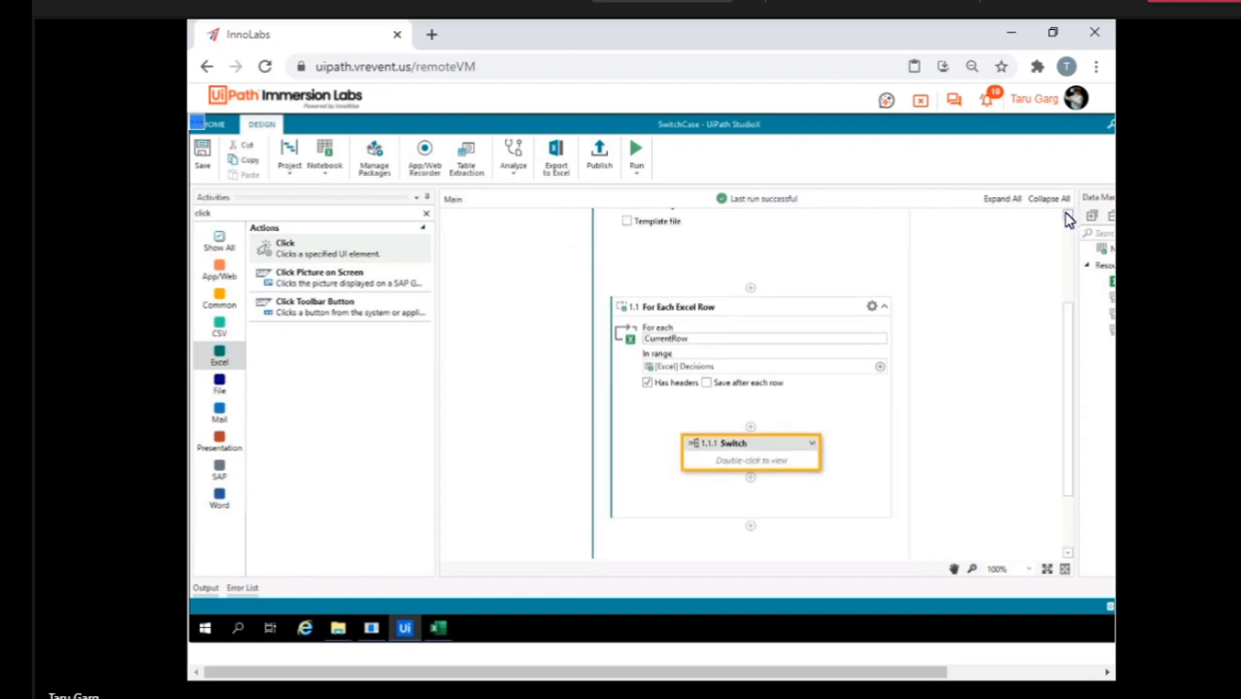
left_click(1067, 217)
left_click(1067, 216)
left_click(1068, 216)
left_click(1068, 217)
left_click(1067, 216)
left_click(1068, 217)
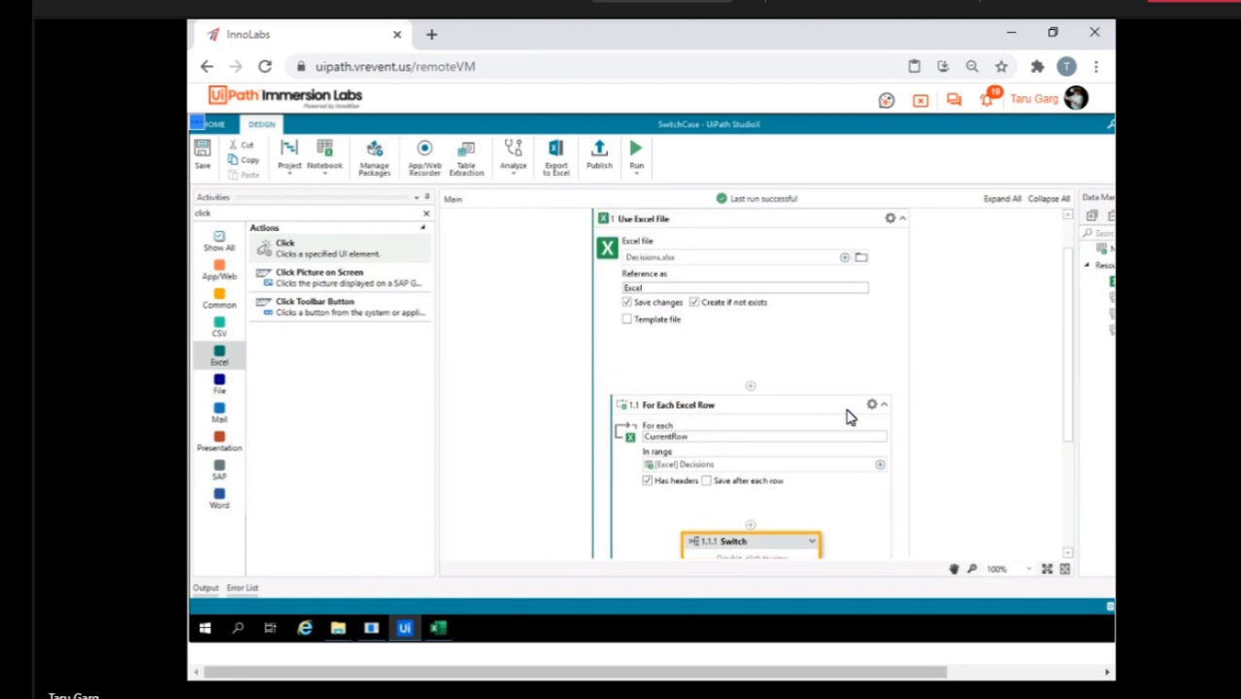
left_click(885, 406)
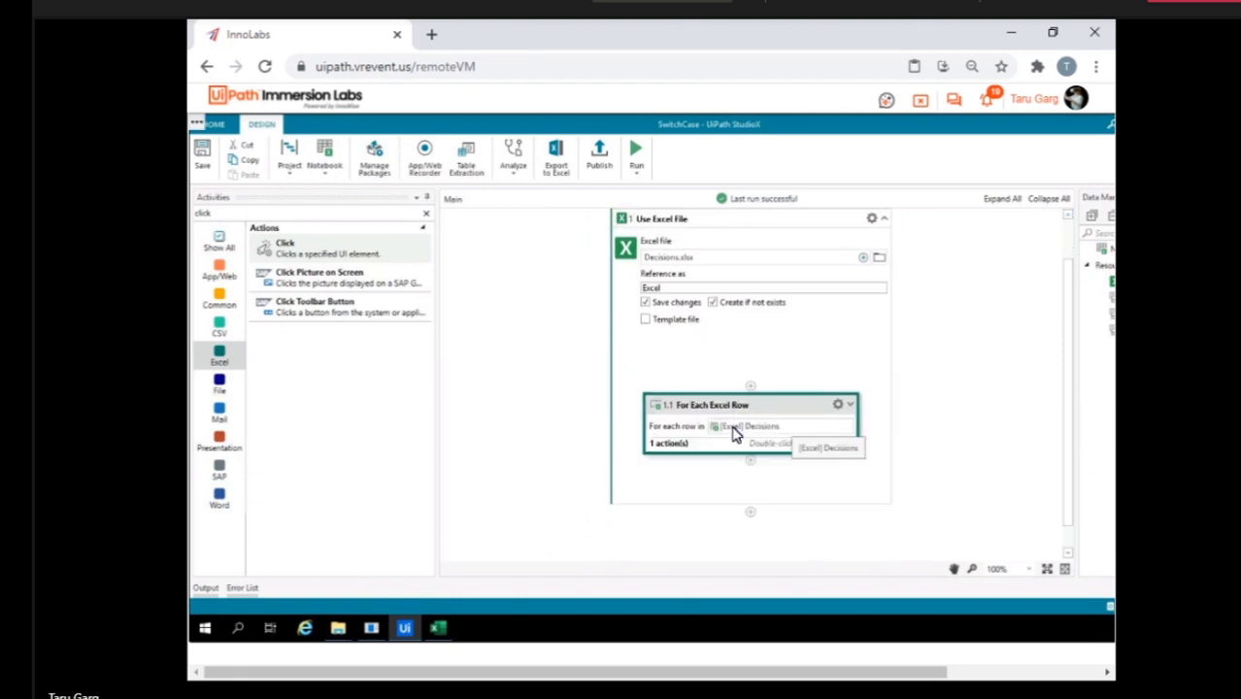
Find the For Each Excel Sheet activity with the search "for each" and insert it in Use Excel File above For Each Excel Row.
left_click(238, 213)
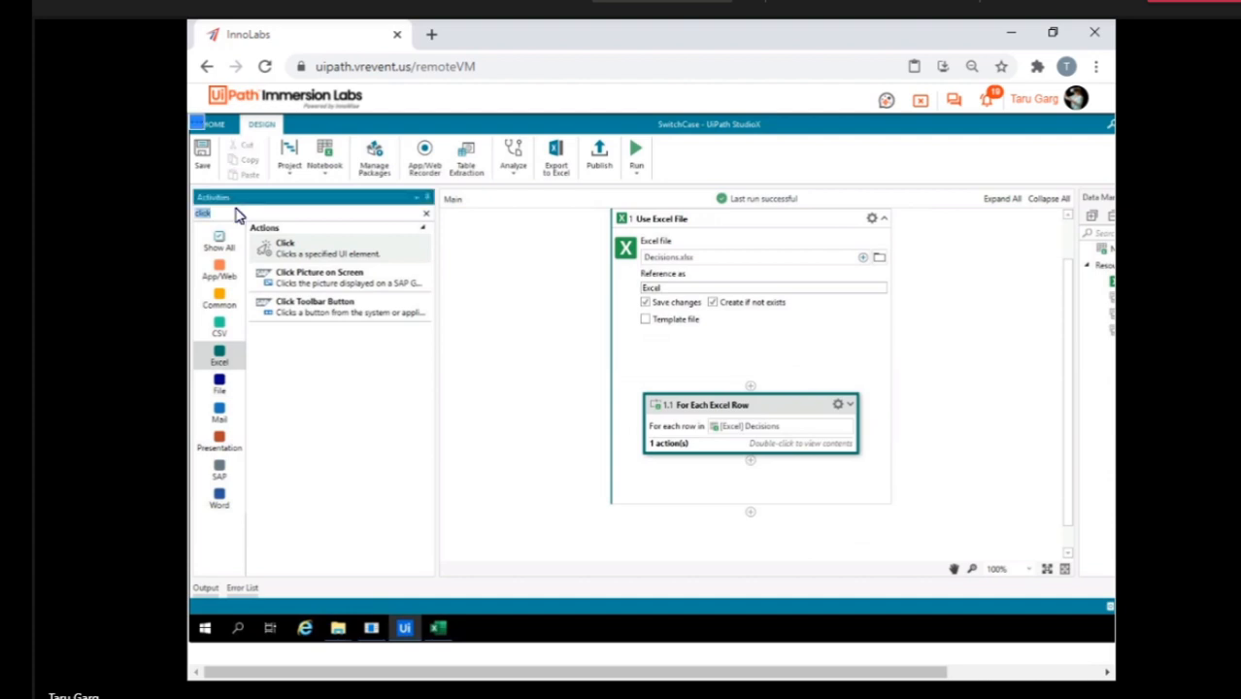
type("for each")
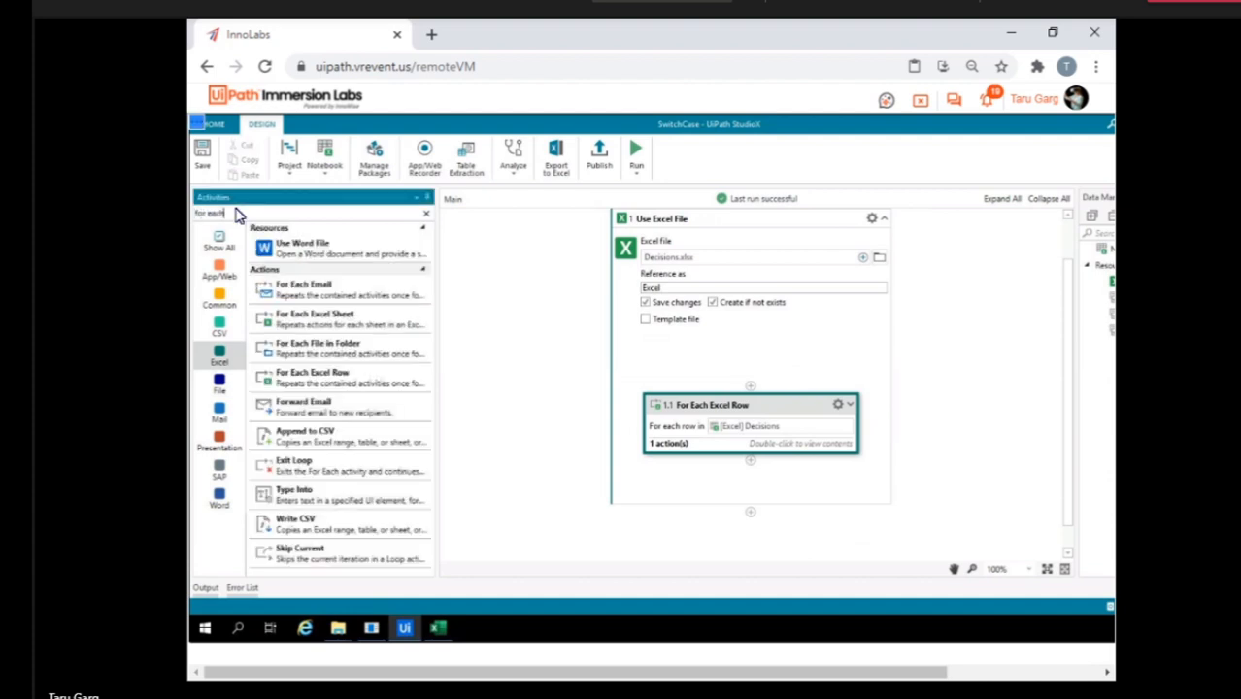
left_click_drag(340, 309, 759, 428)
Move the For Each Excel Row activity inside the For Each Excel Sheet loop.
scroll(762, 448, "down", 3)
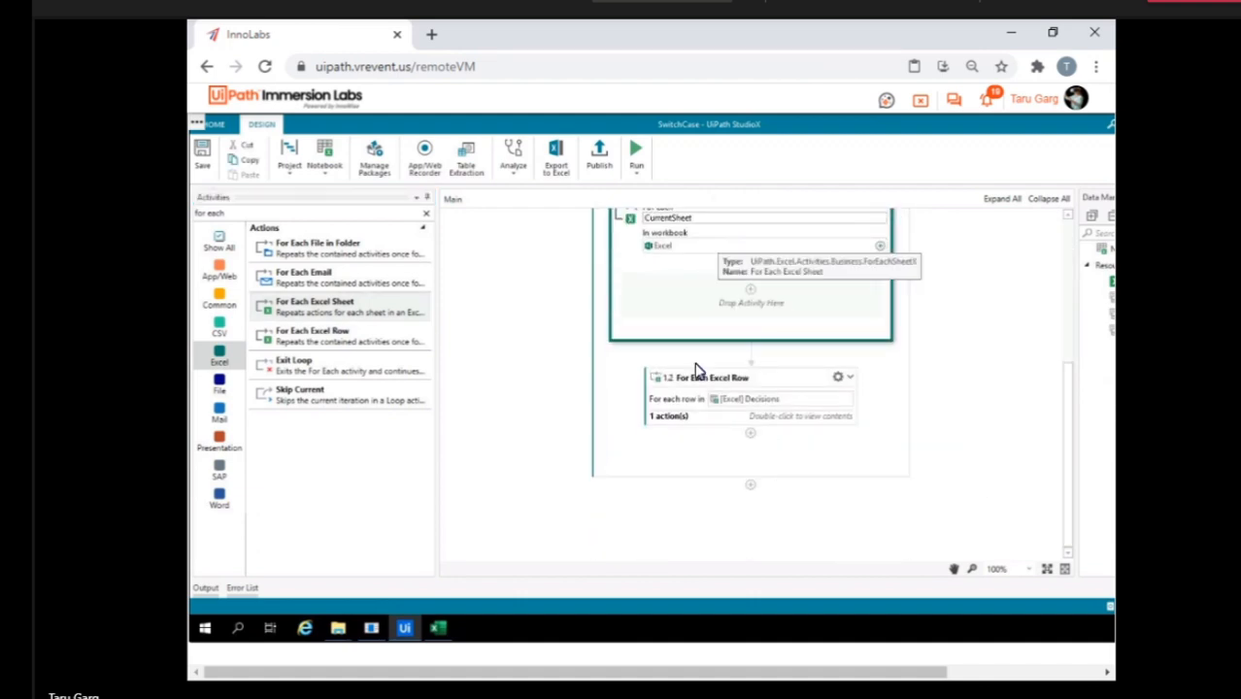
left_click_drag(737, 380, 751, 286)
left_click(967, 386)
scroll(967, 385, "up", 1)
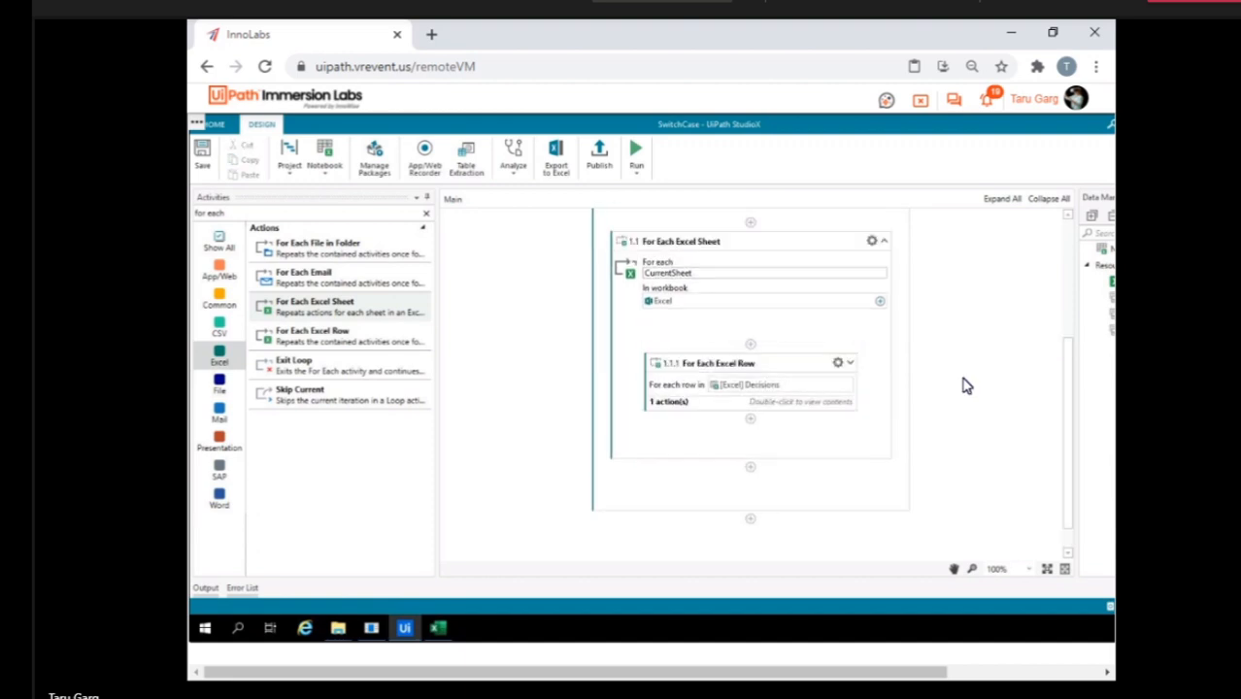
scroll(763, 300, "up", 2)
scroll(762, 300, "up", 3)
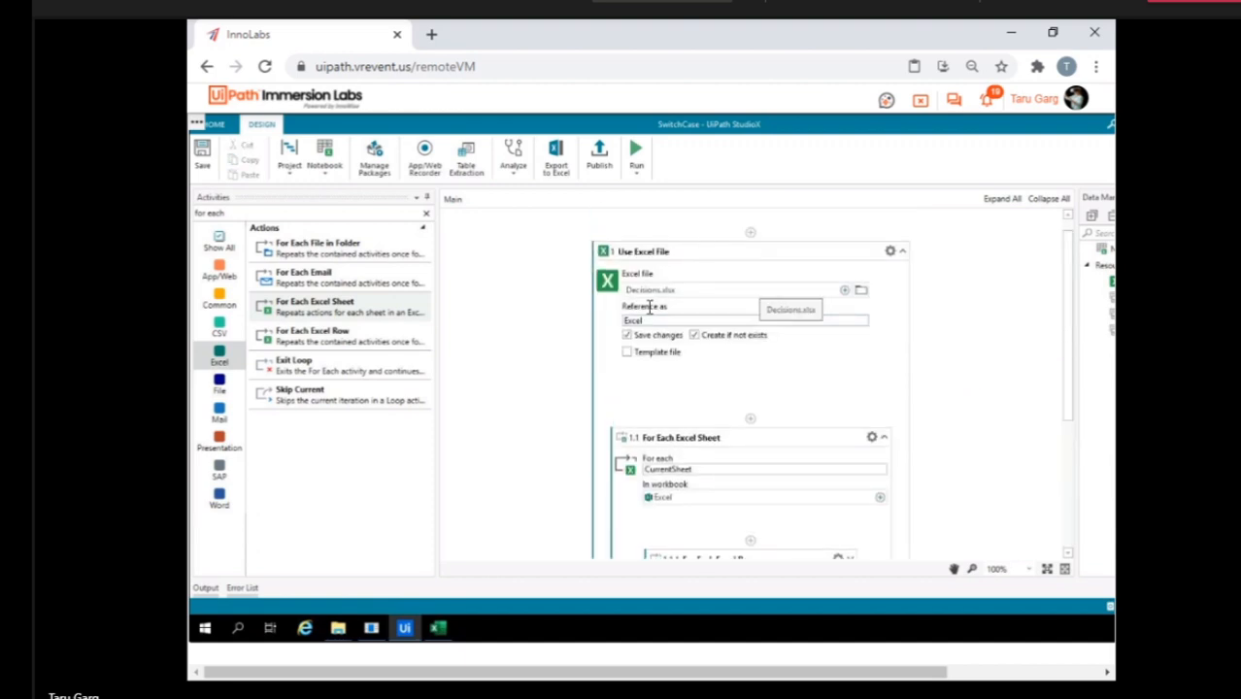
Switch to the Decisions workbook in Excel and look through Sheet1, Sheet2 and the 20191115 sheet.
left_click(440, 628)
left_click(333, 589)
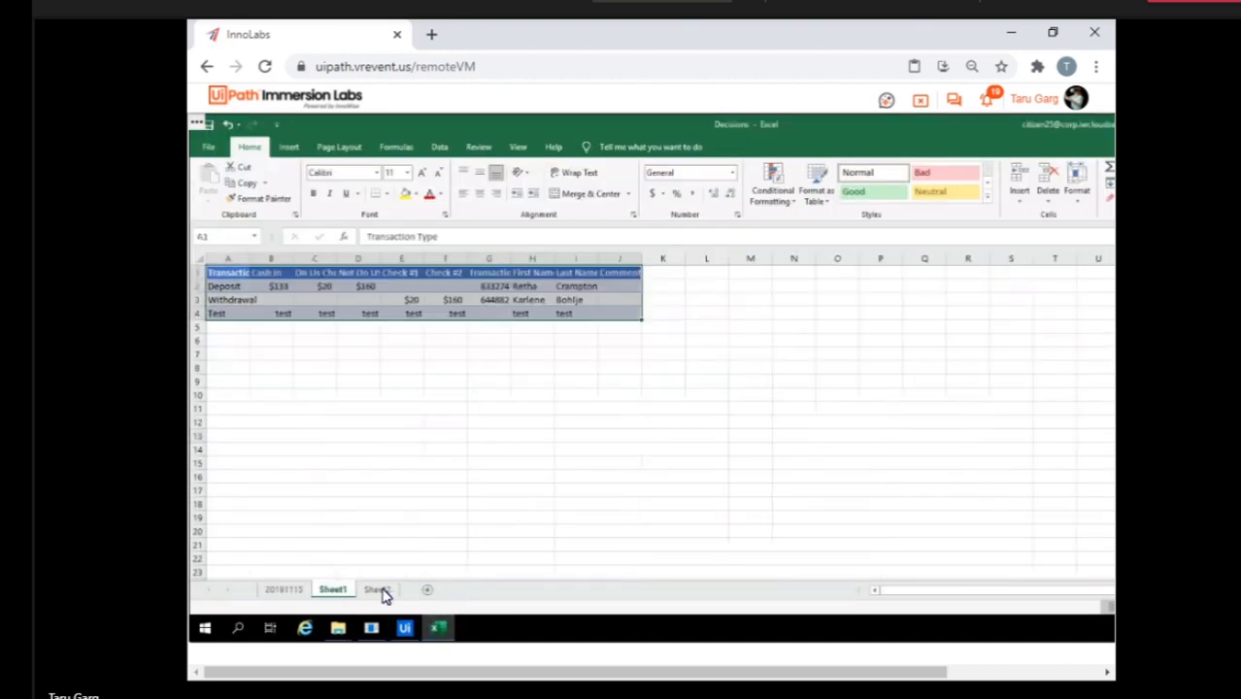
left_click(377, 589)
left_click(459, 481)
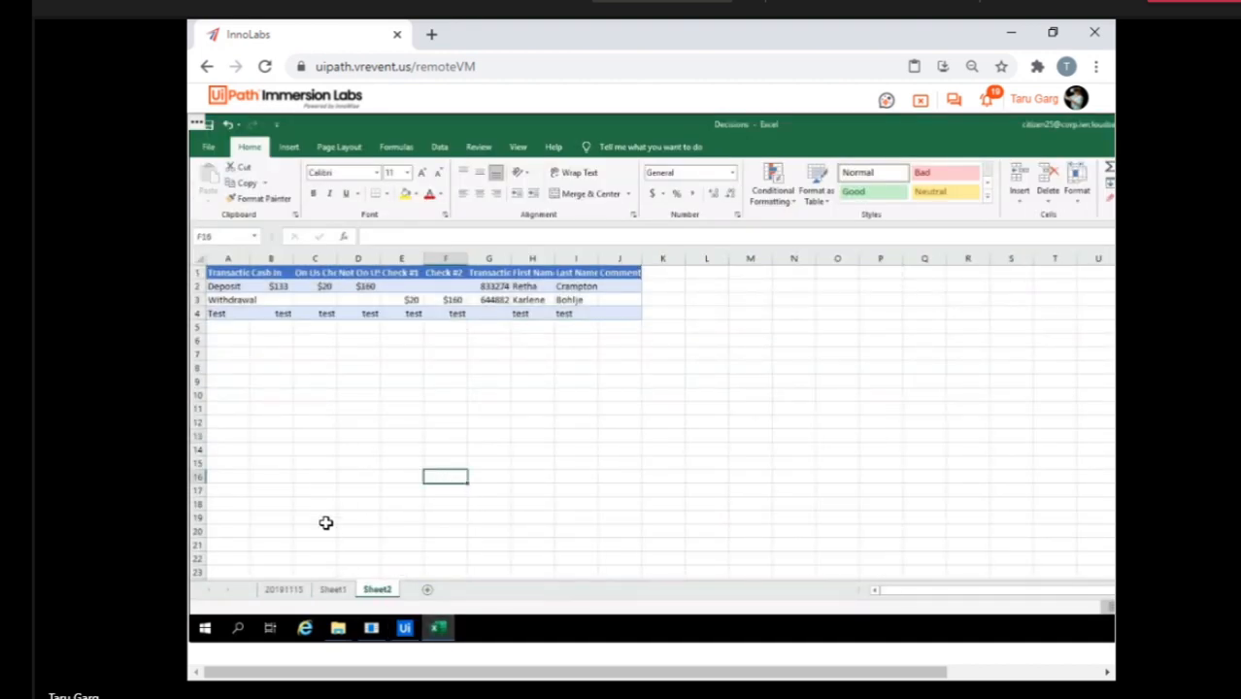
left_click(281, 589)
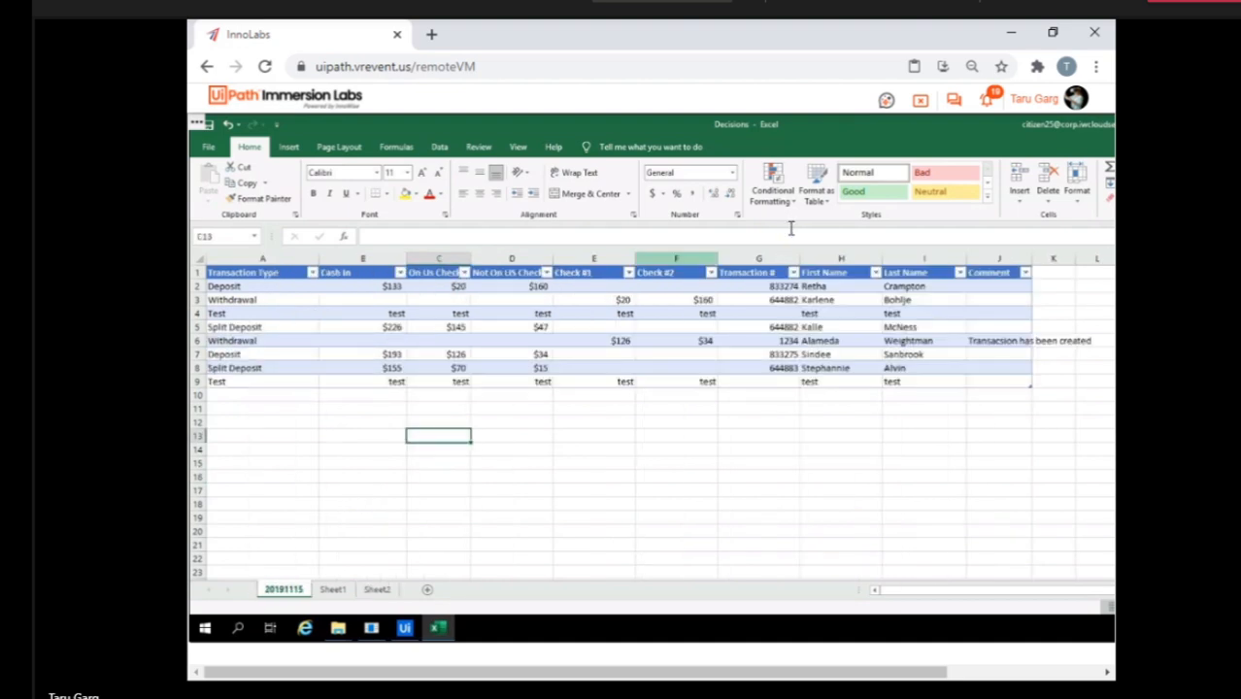
Leave the current remote VM and open Citizen21's lab VM with full control from the Studio X Experience lab.
left_click(921, 100)
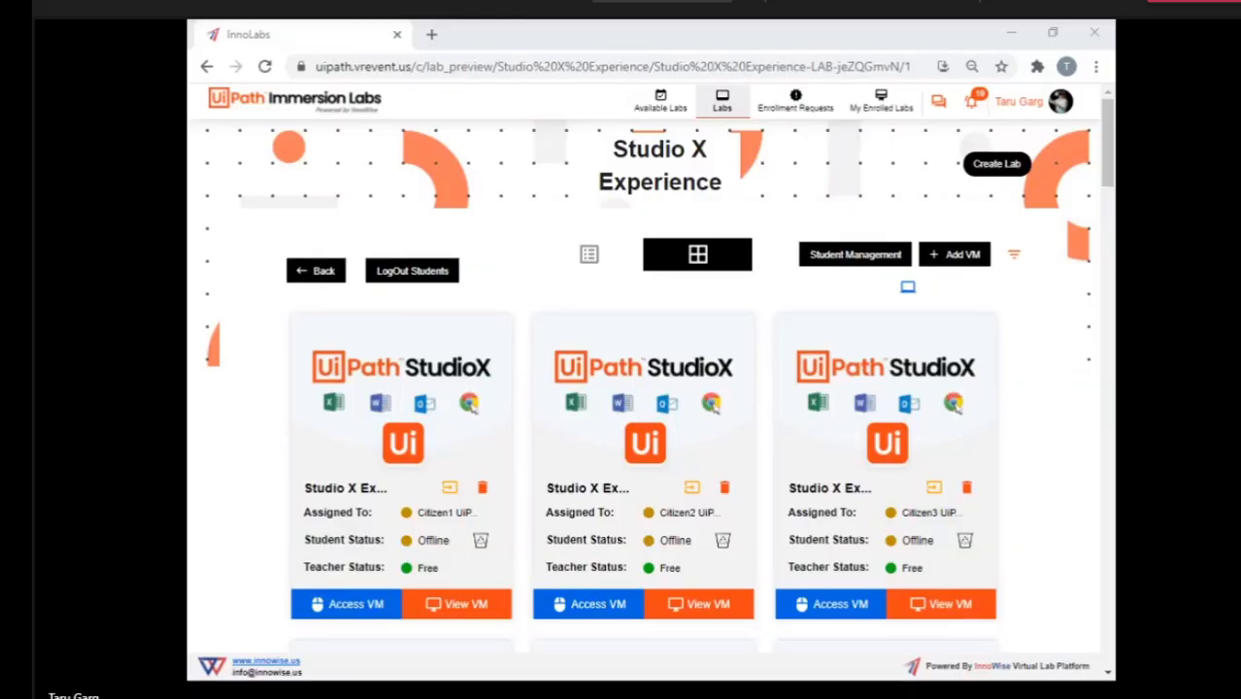
key("alt+Tab")
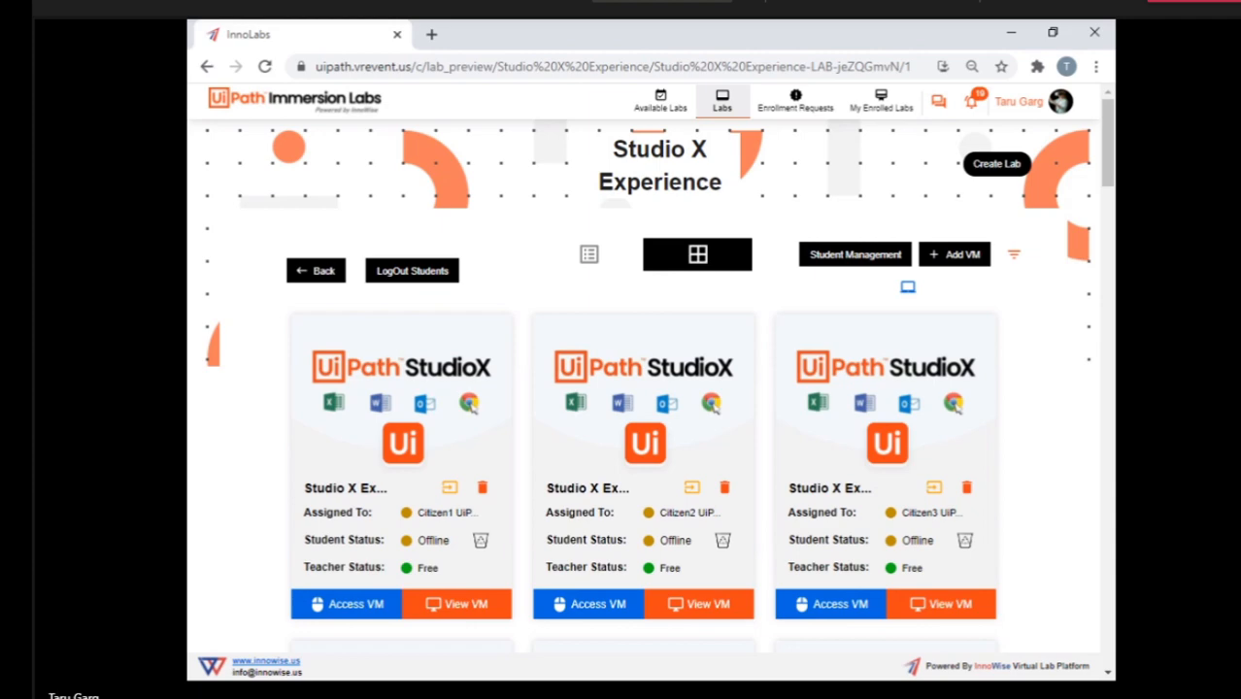
scroll(614, 432, "down", 3)
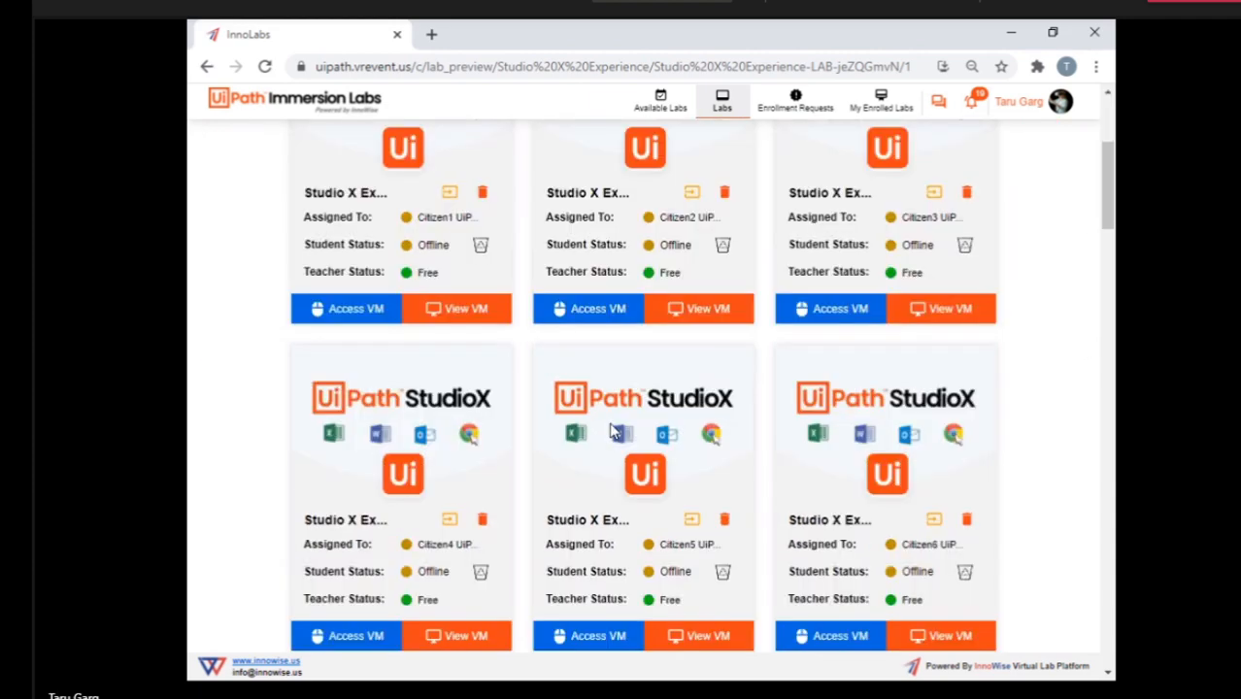
scroll(614, 431, "down", 13)
scroll(612, 431, "down", 3)
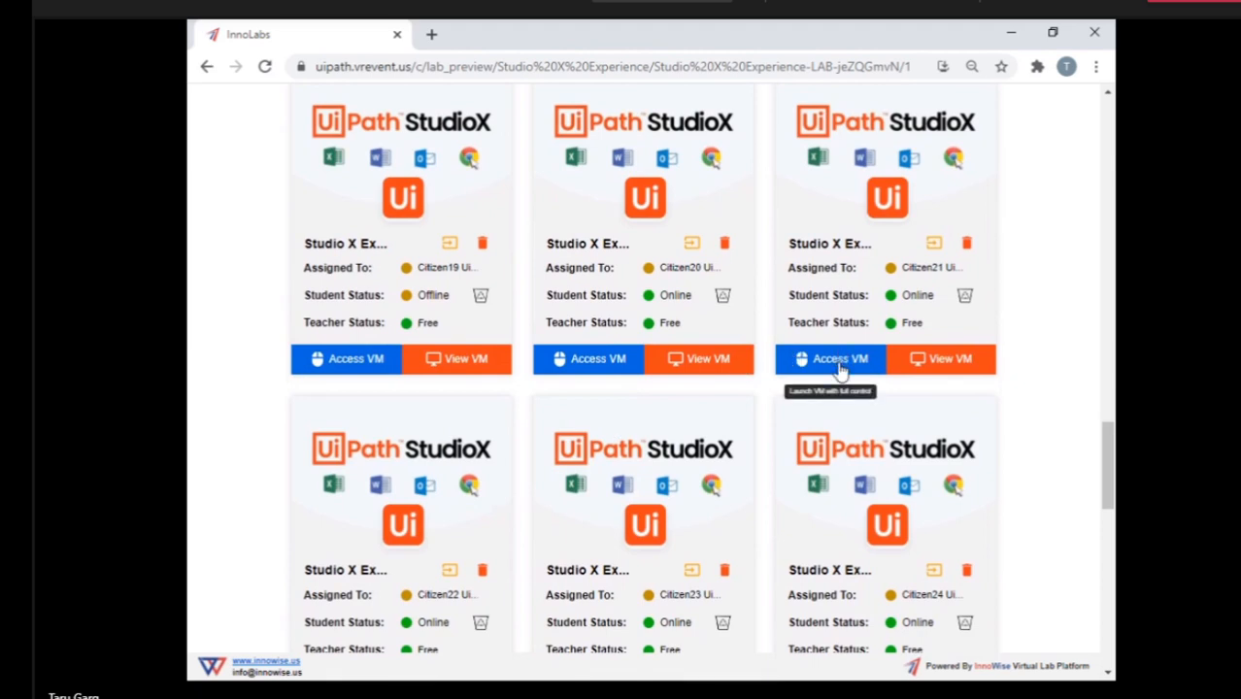
left_click(841, 362)
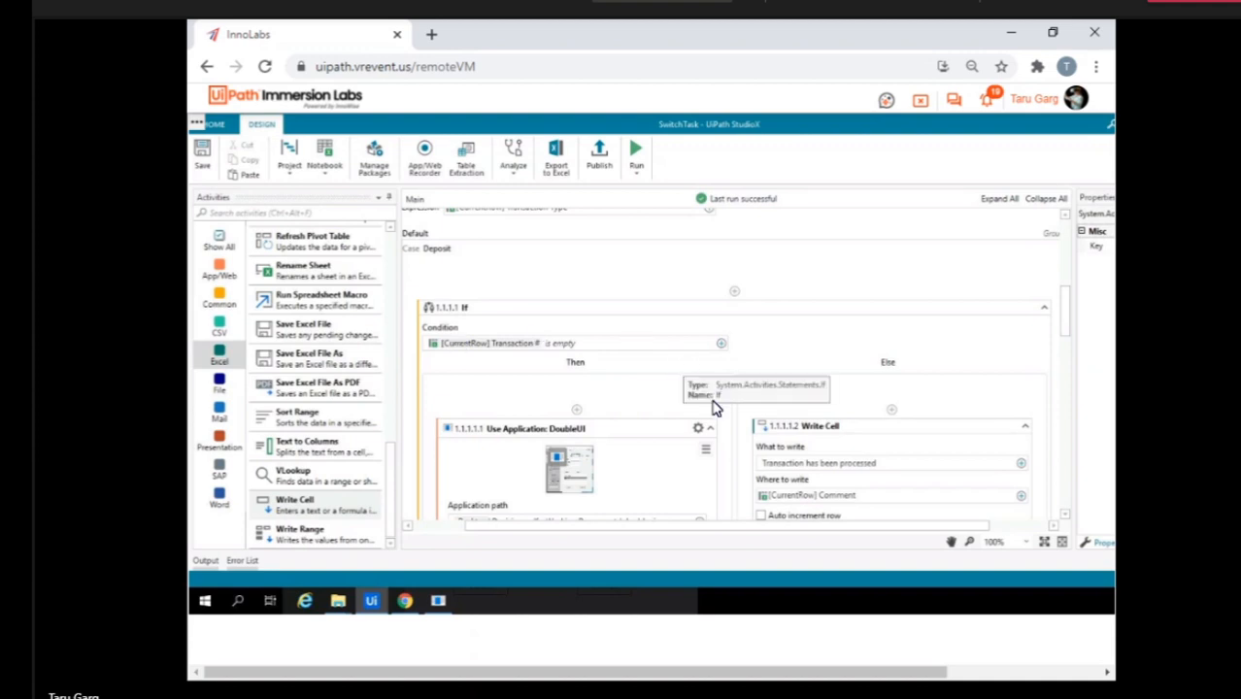
Review the Deposit case of the Switch in SwitchTask, including its If condition, DoubleUI actions and the remaining cases.
scroll(714, 408, "down", 10)
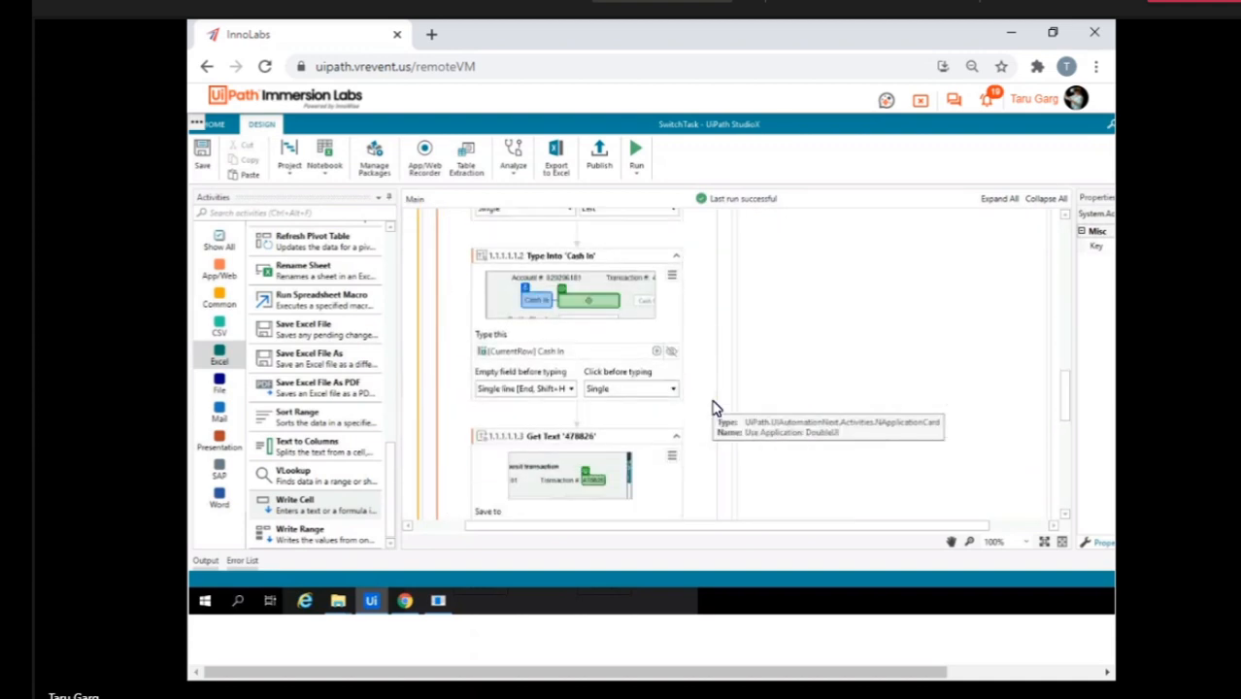
scroll(714, 408, "down", 8)
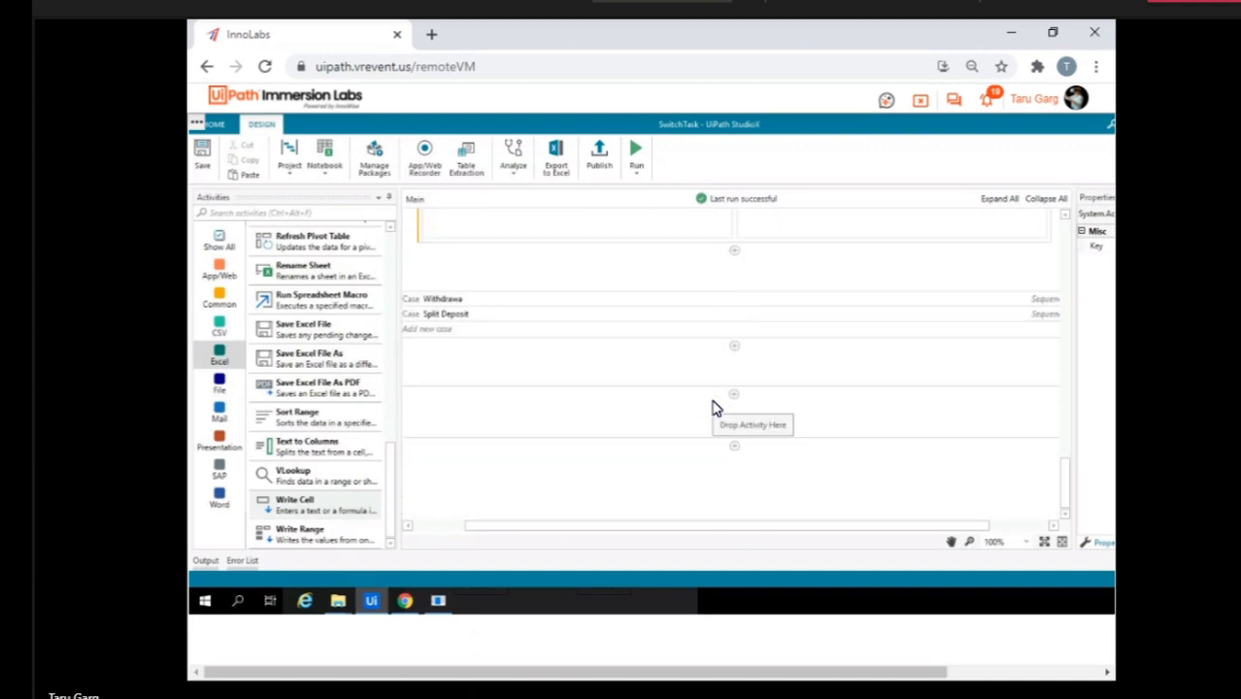
scroll(714, 408, "up", 10)
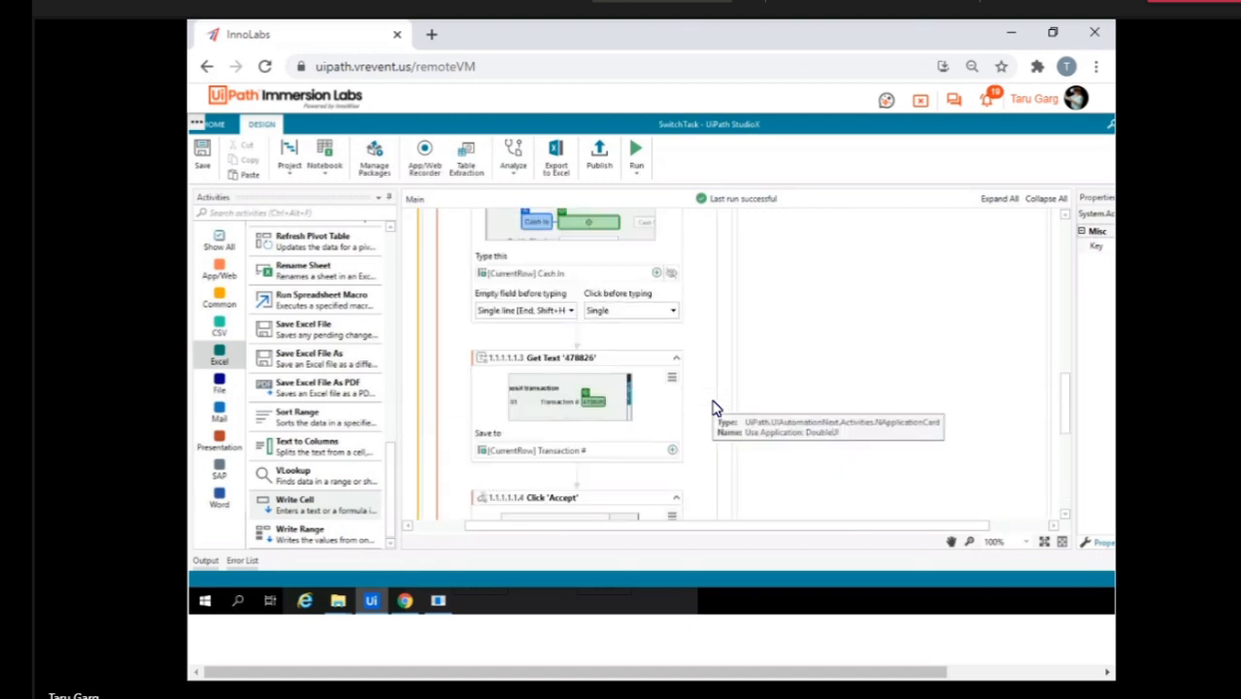
scroll(714, 408, "up", 5)
scroll(714, 408, "down", 3)
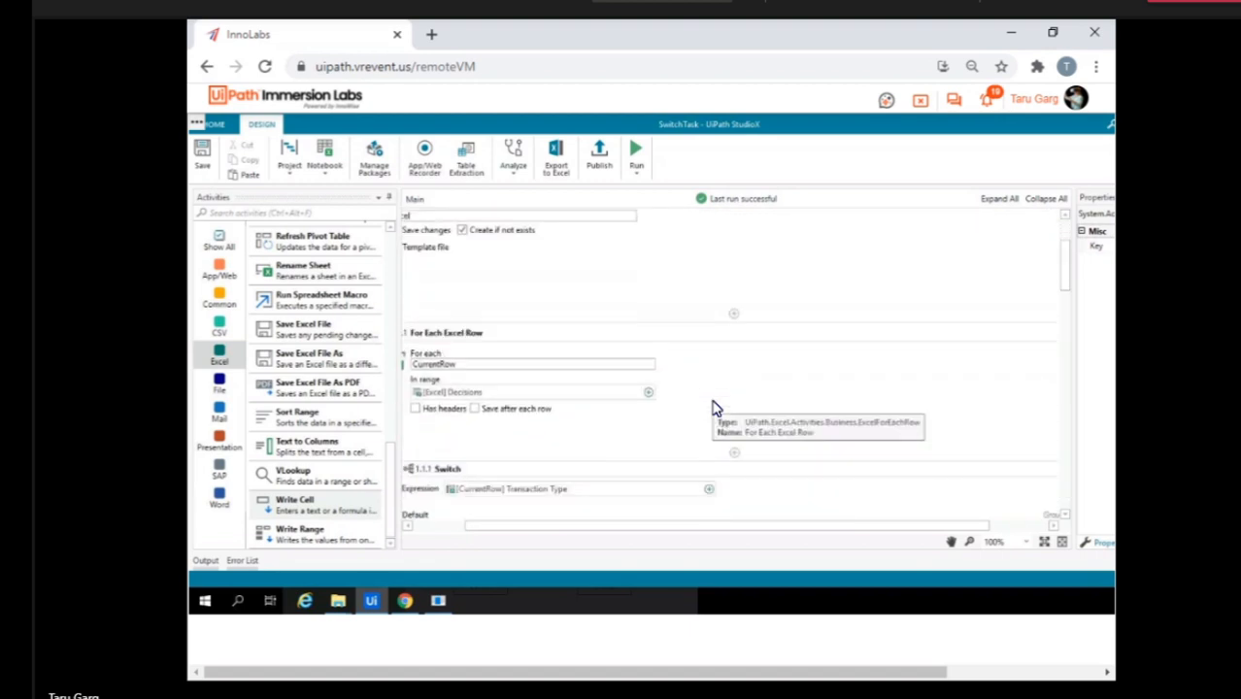
scroll(714, 408, "down", 3)
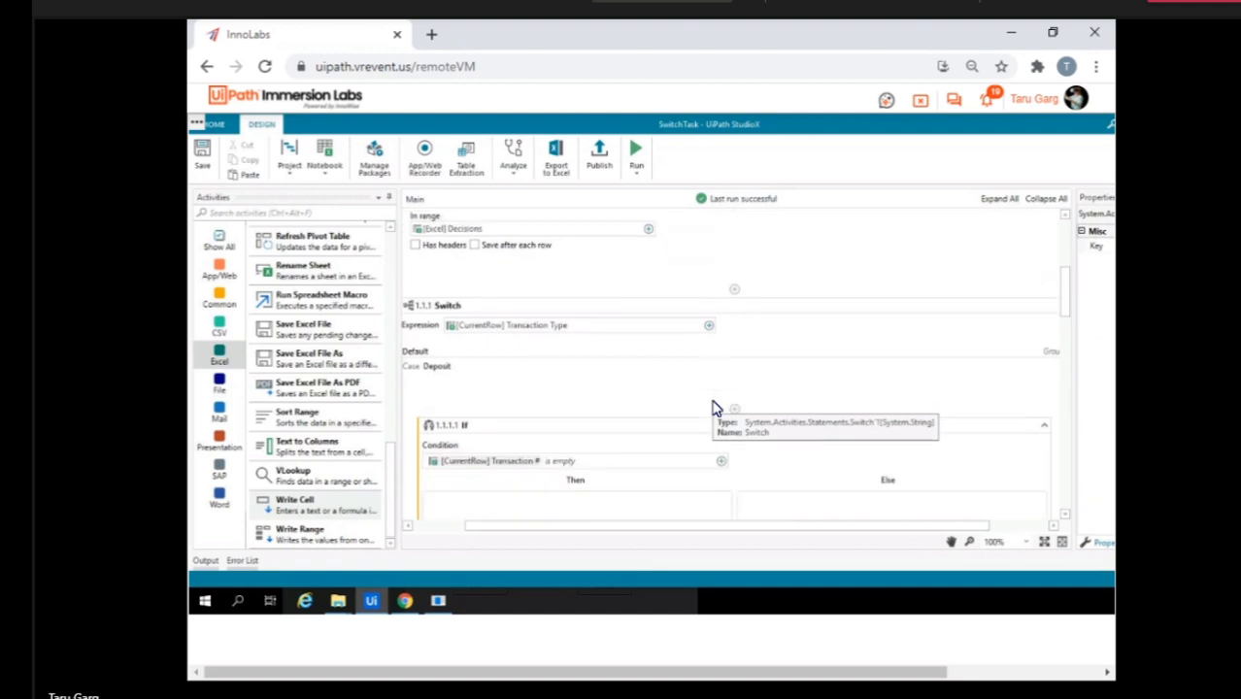
scroll(713, 408, "down", 15)
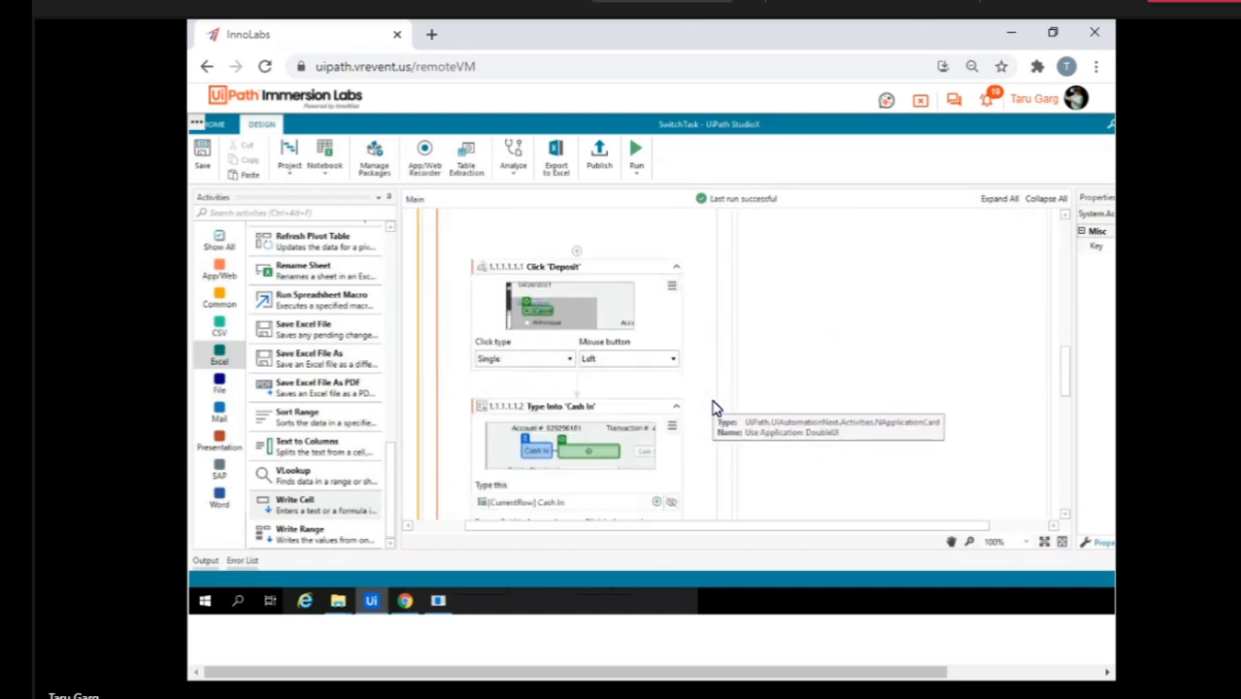
scroll(714, 408, "down", 10)
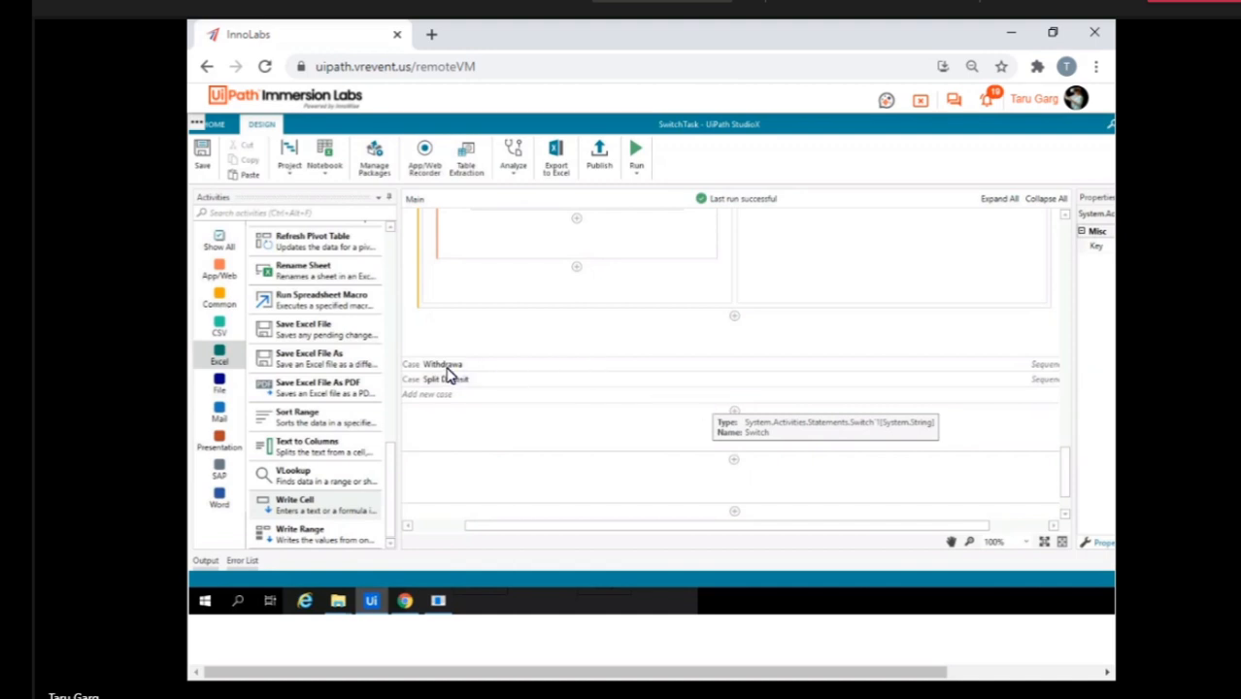
Expand the second case of the Switch, check its If activity, and correct the case name to Withdrawal.
scroll(447, 369, "up", 5)
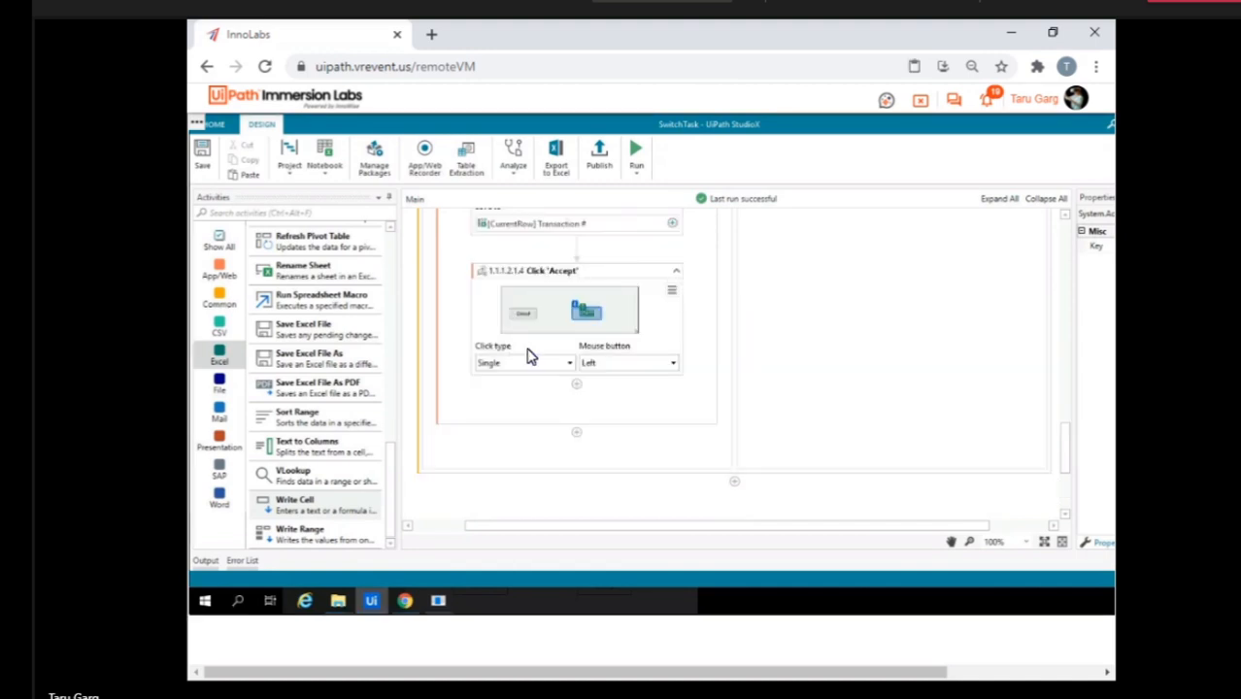
scroll(529, 357, "up", 10)
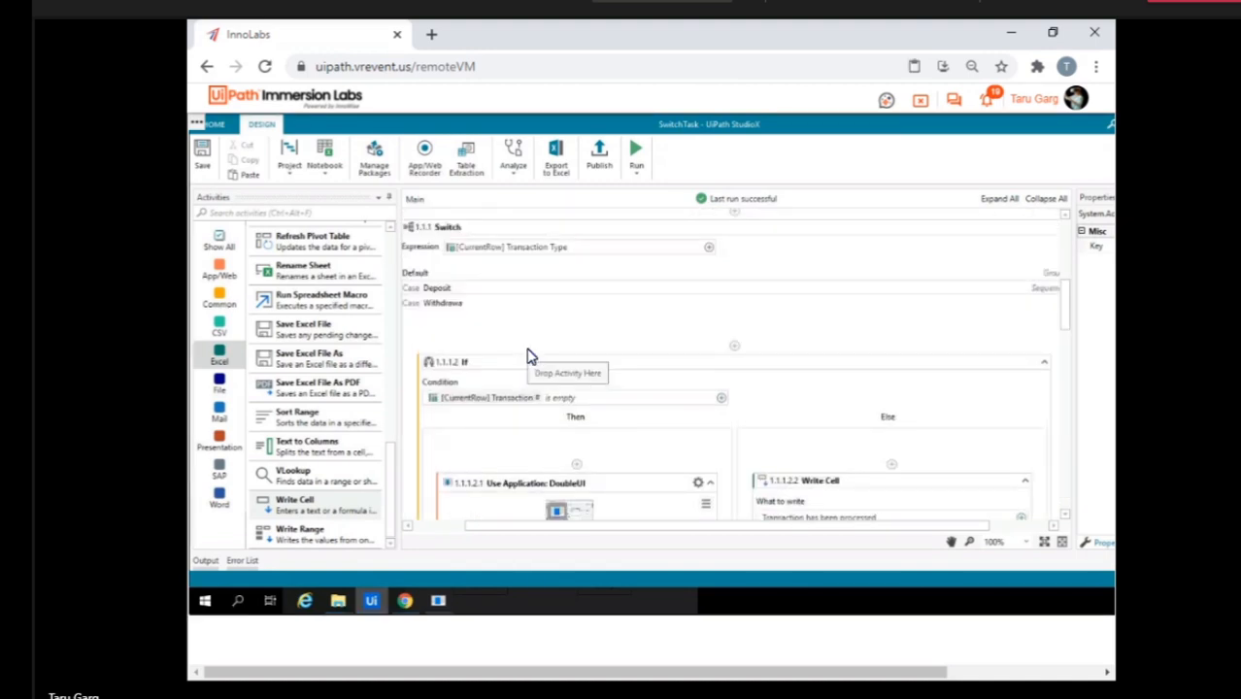
scroll(529, 357, "down", 2)
scroll(530, 351, "up", 1)
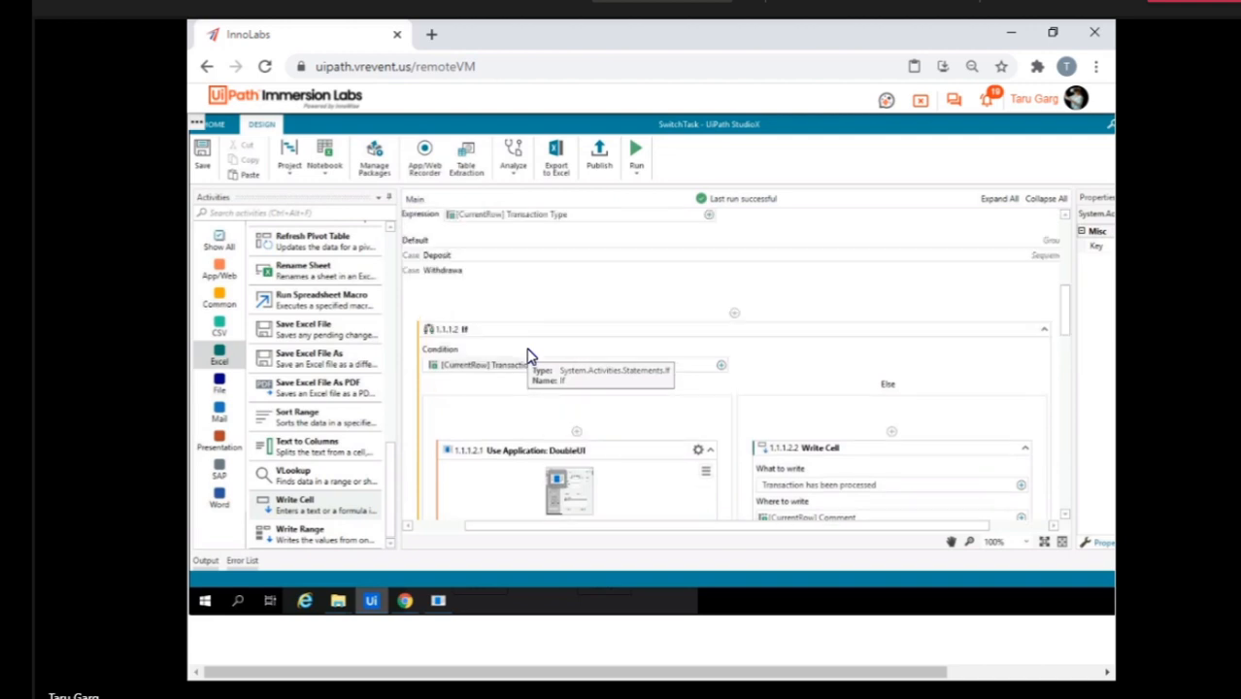
left_click(456, 274)
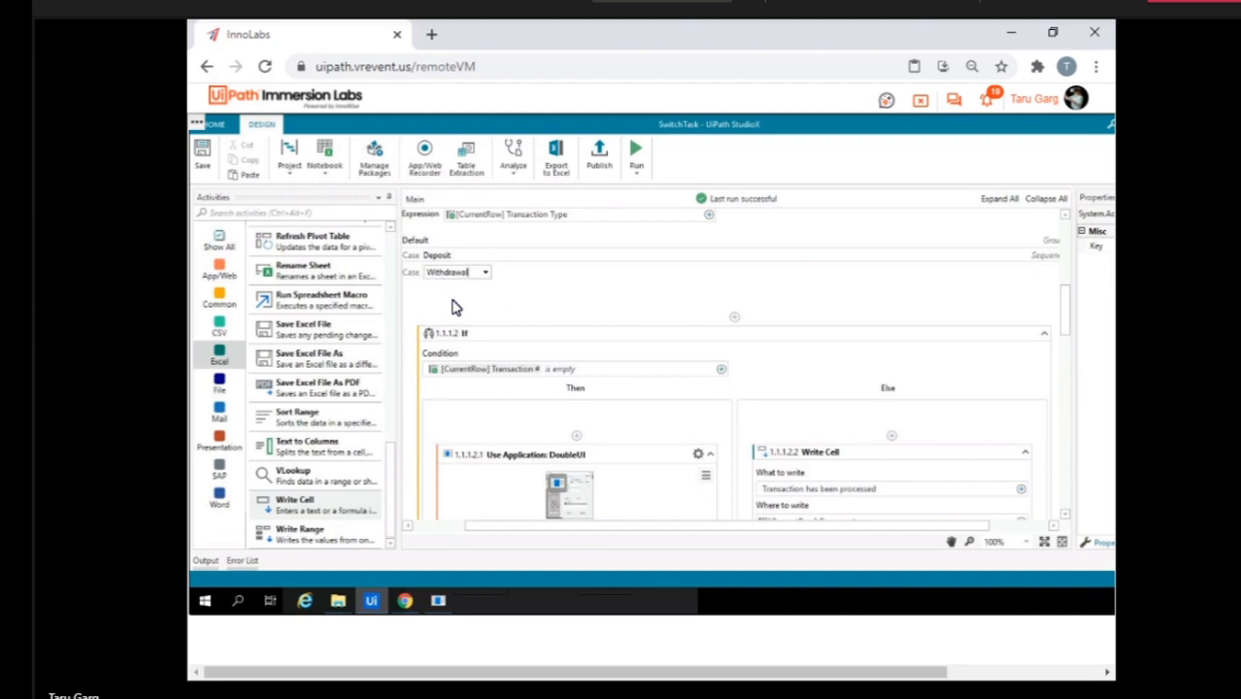
scroll(456, 307, "down", 1)
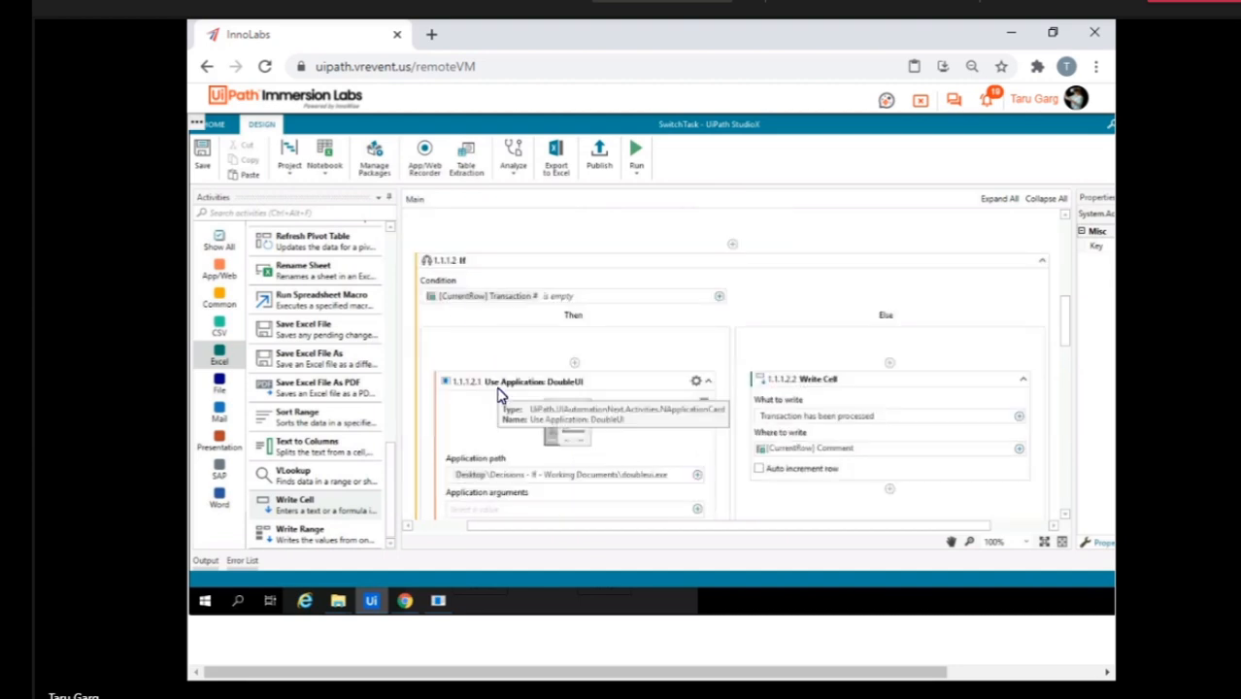
scroll(498, 393, "down", 8)
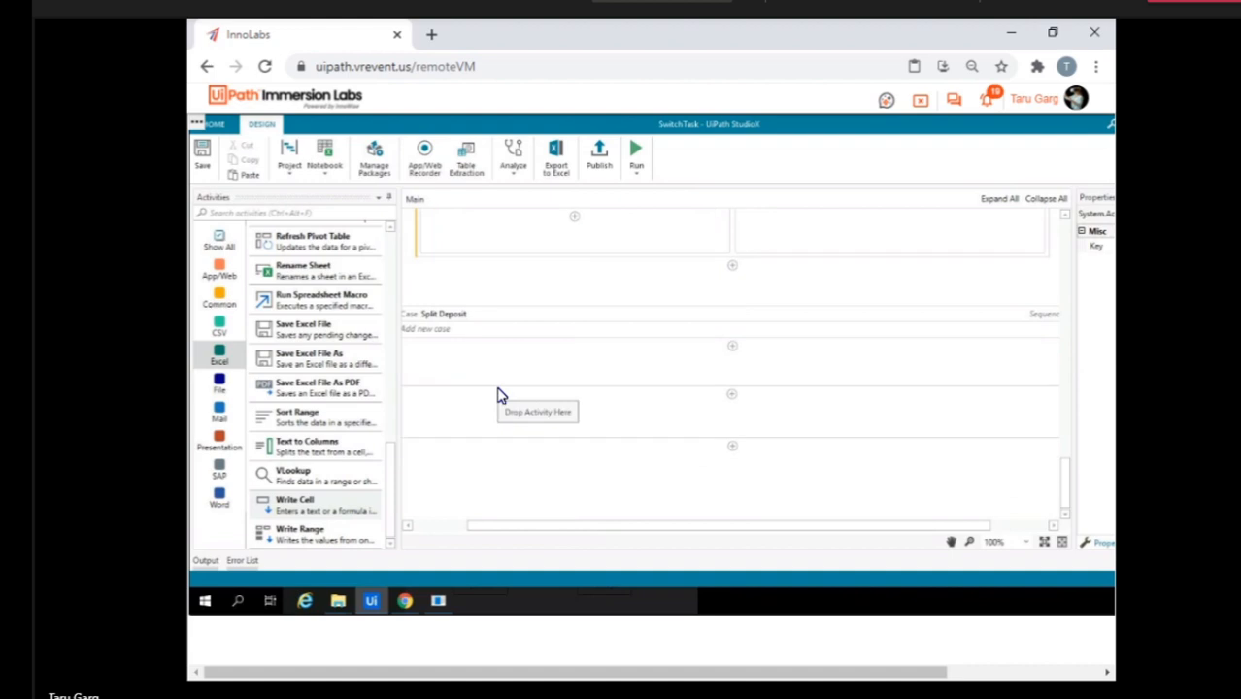
Open the Decisions workbook from the Switch Task folder on the Desktop in File Explorer.
left_click(338, 603)
mouse_move(388, 555)
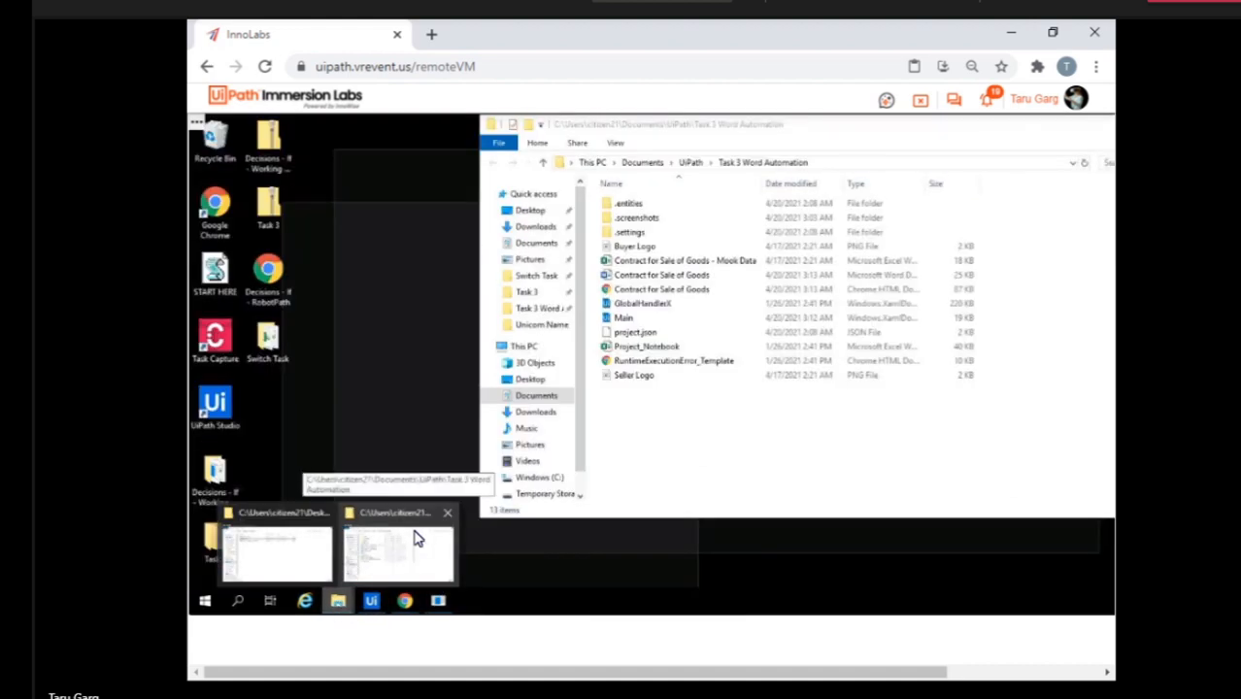
left_click(435, 530)
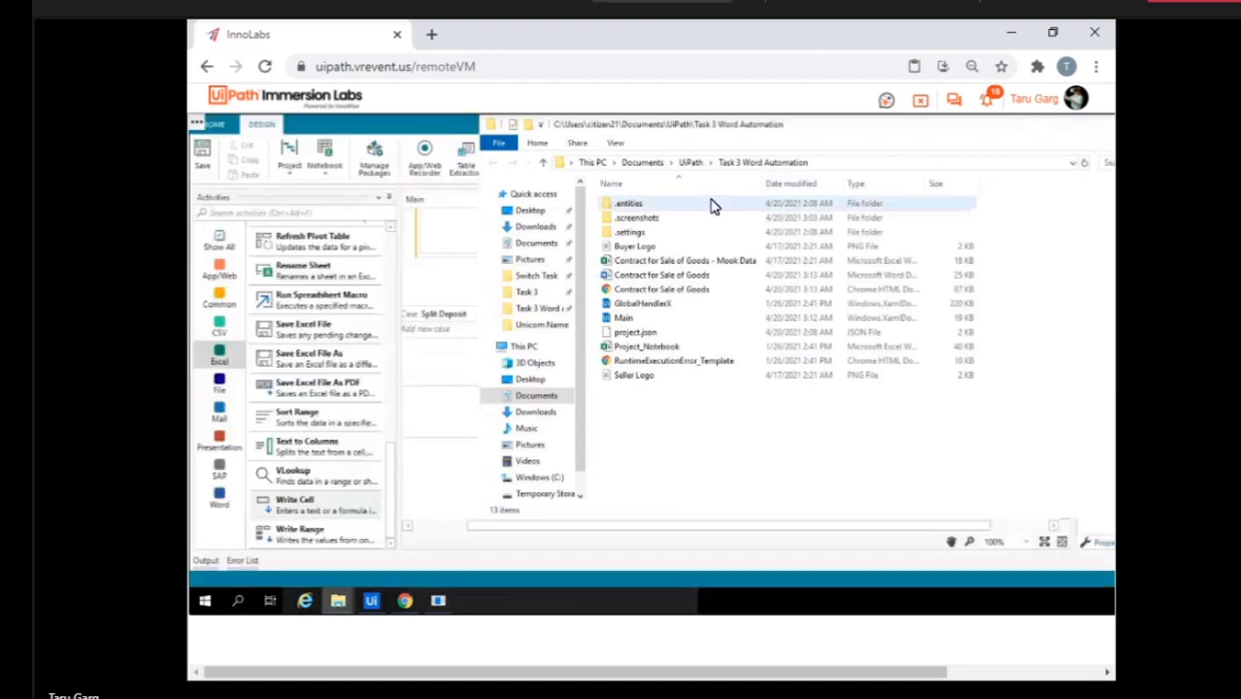
left_click(690, 163)
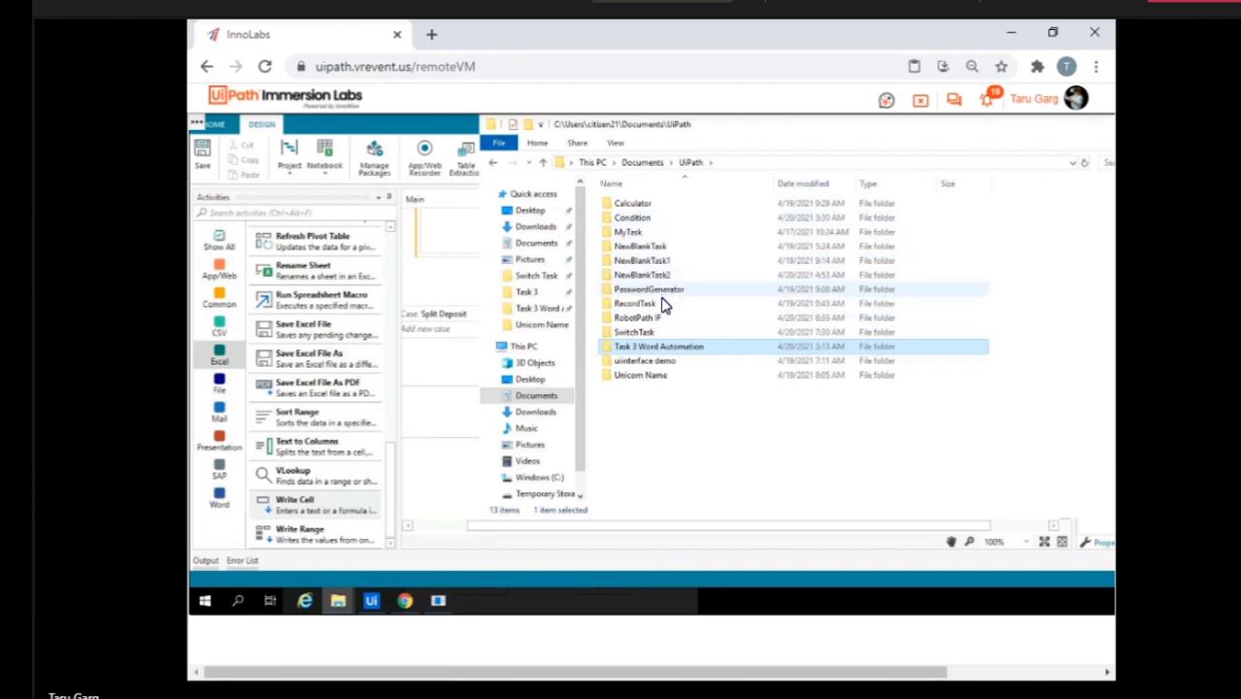
left_click_drag(1052, 133, 789, 162)
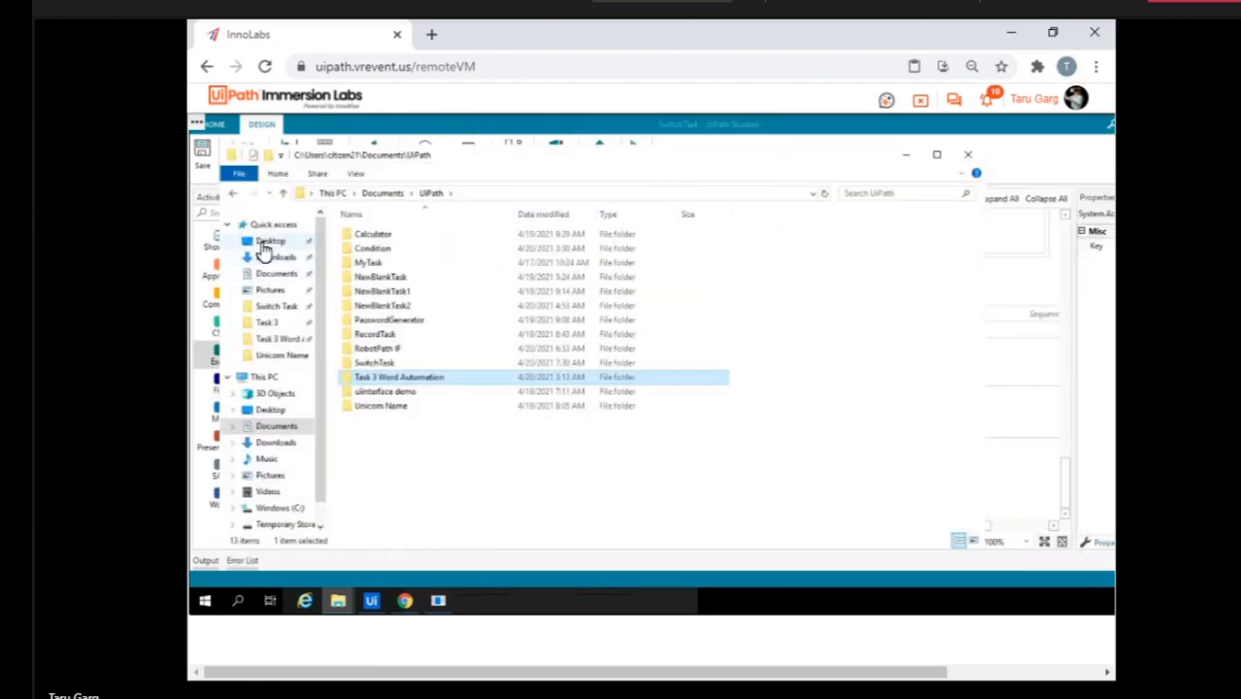
left_click(267, 242)
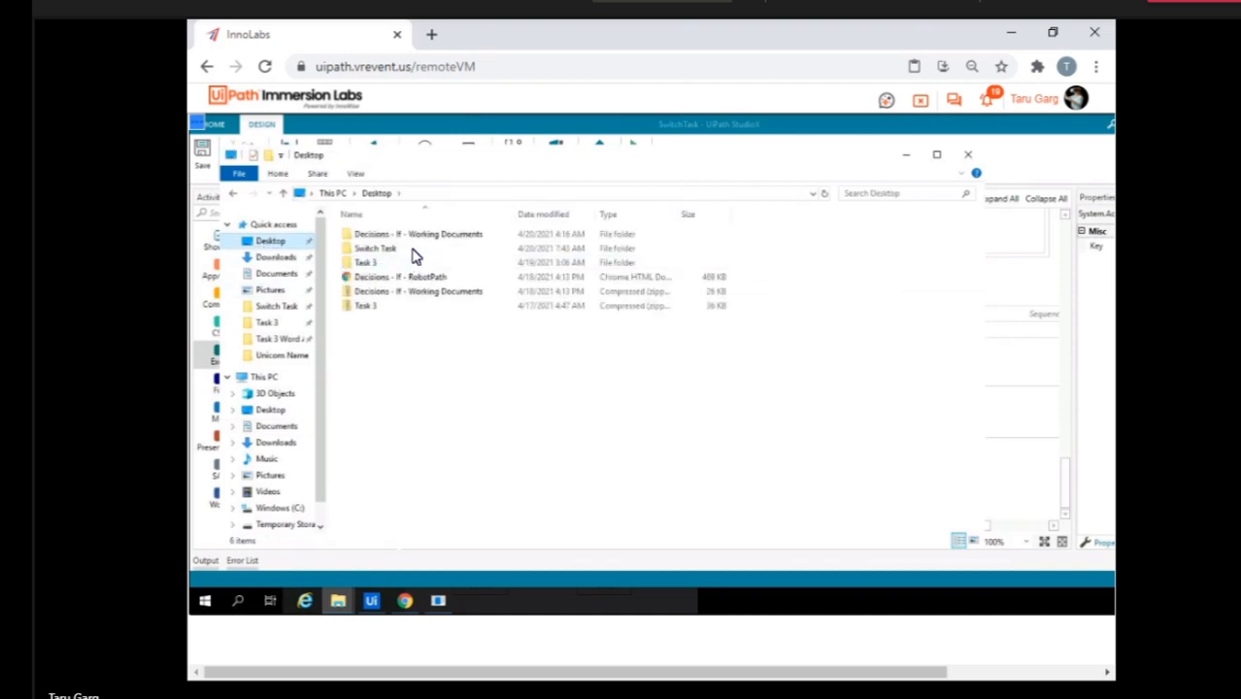
double_click(416, 254)
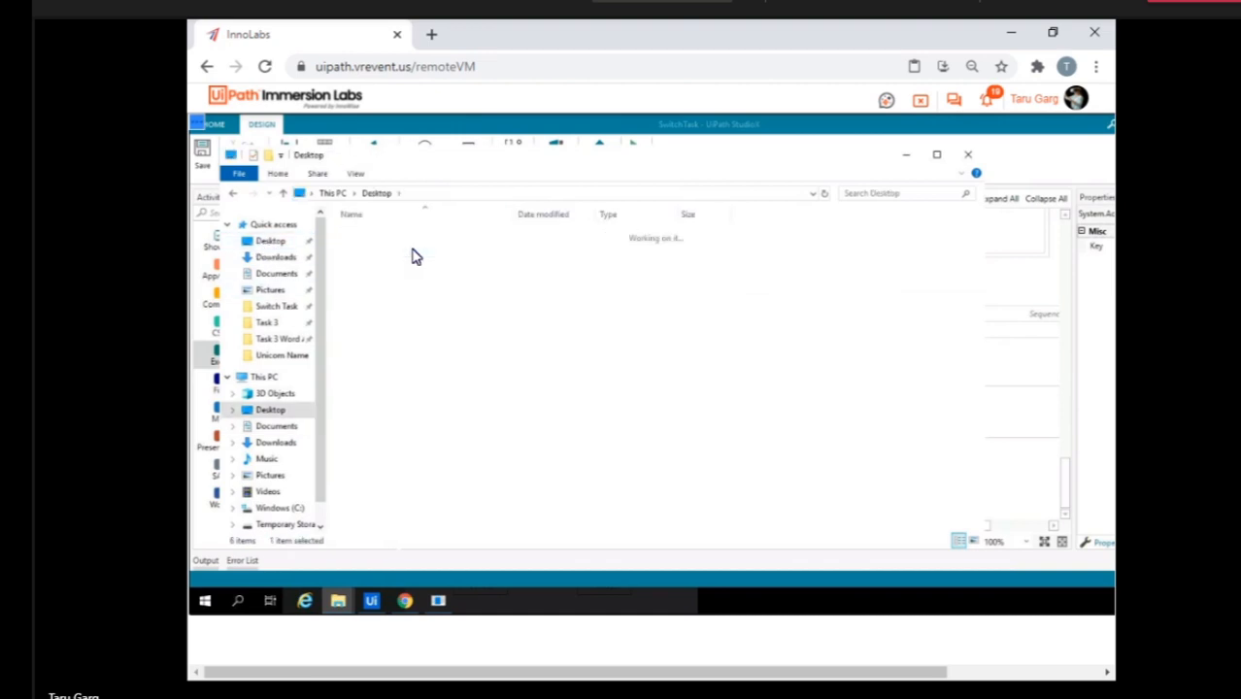
double_click(411, 250)
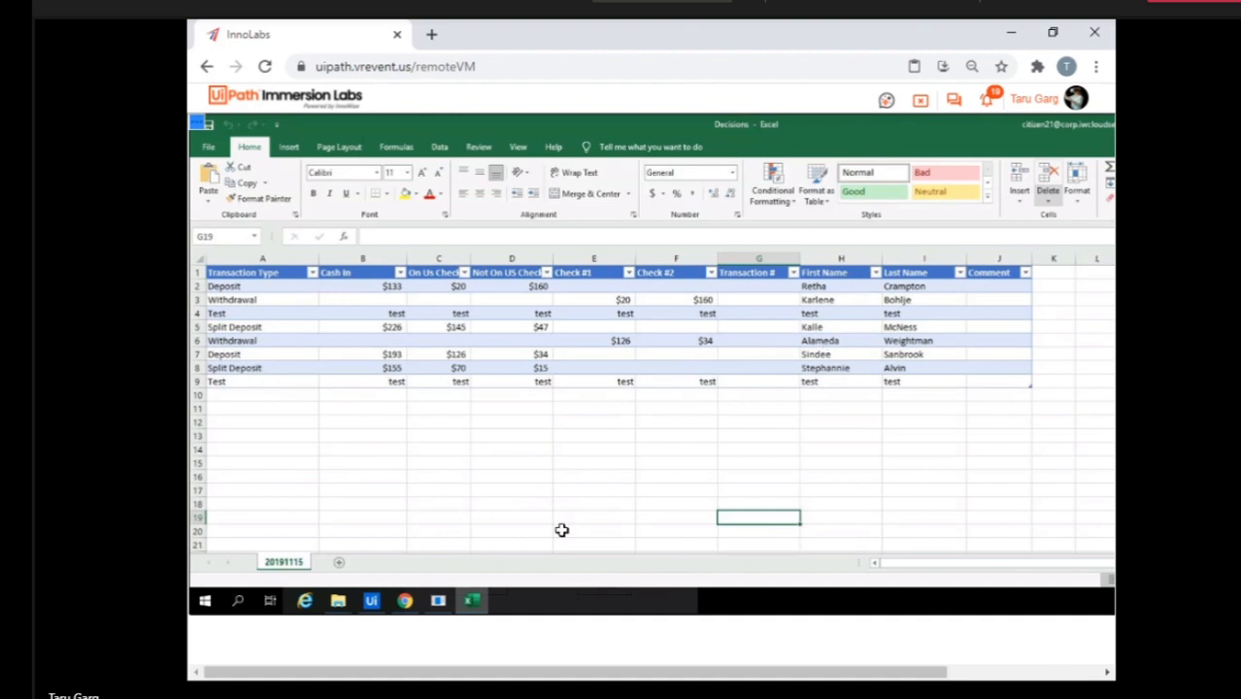
Close the Decisions workbook and run the SwitchTask project in StudioX.
mouse_move(472, 602)
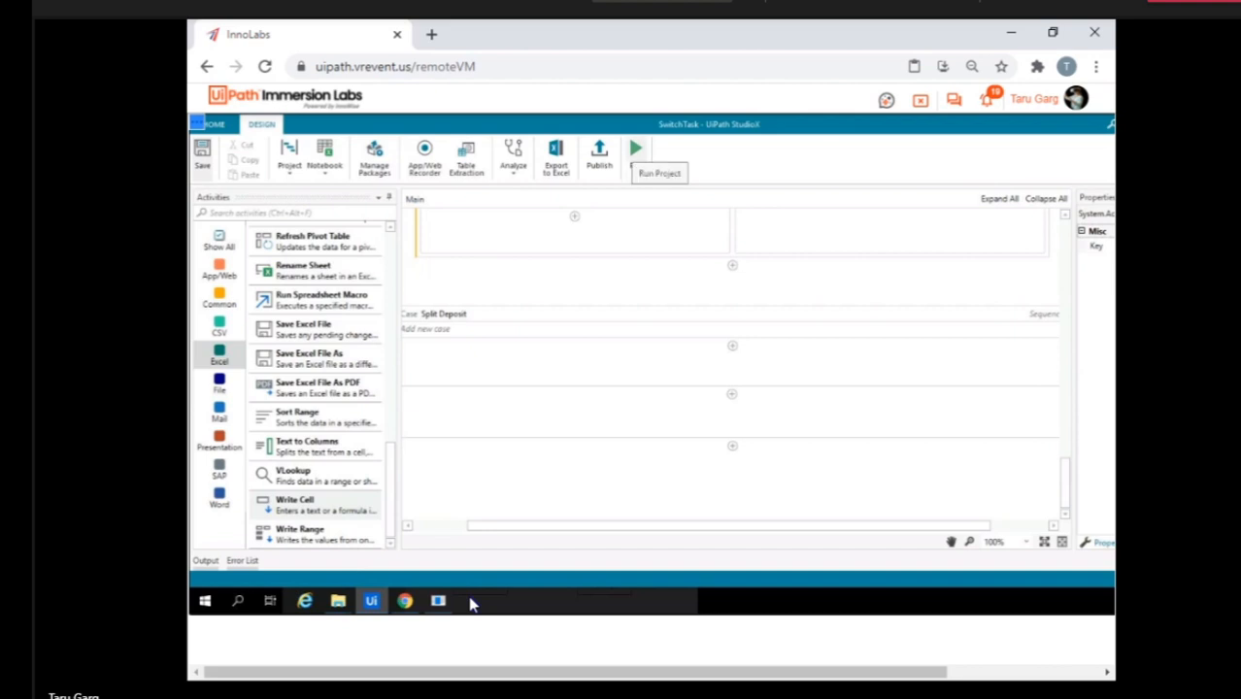
left_click(636, 154)
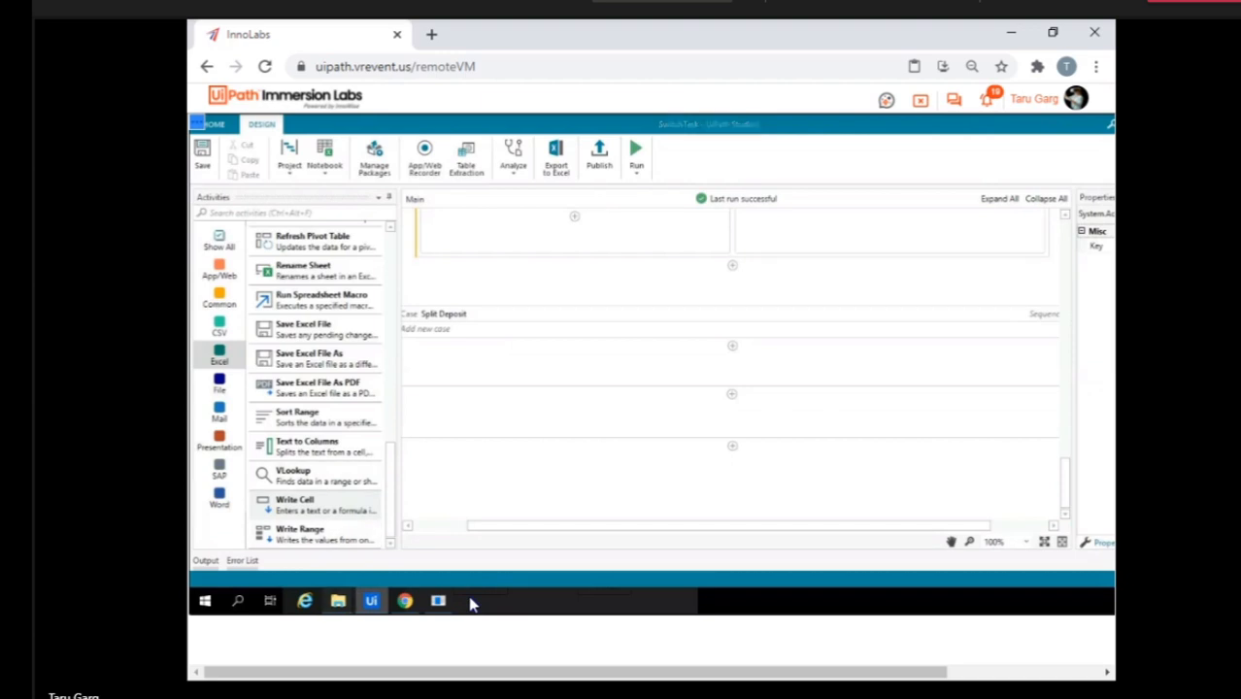
In the Decisions workbook, copy the header and first three transaction rows of sheet 20191115 into a new sheet.
left_click(235, 276)
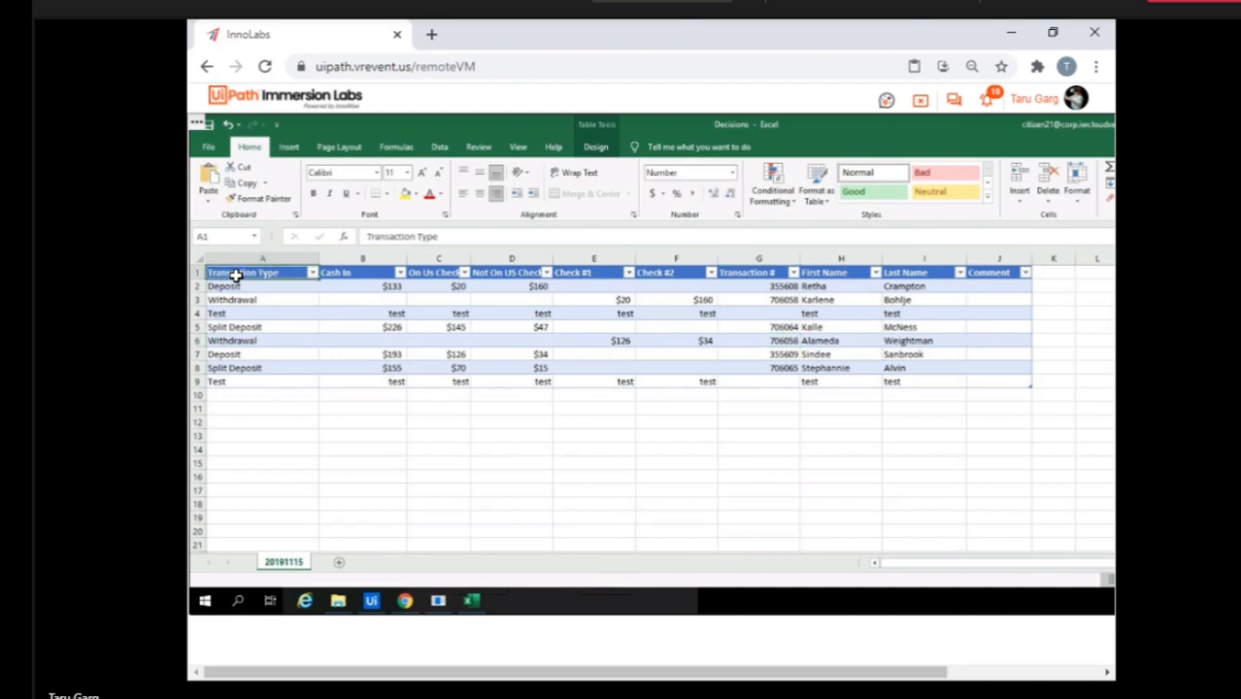
key("ctrl+shift+Right")
key("ctrl+shift+Down")
key("ctrl+shift+Down")
key("ctrl+shift+Up")
key("shift+Up")
key("shift+Up")
key("shift+Up")
key("shift+Up")
key("shift+Up")
key("ctrl+c")
left_click(340, 566)
key("ctrl+v")
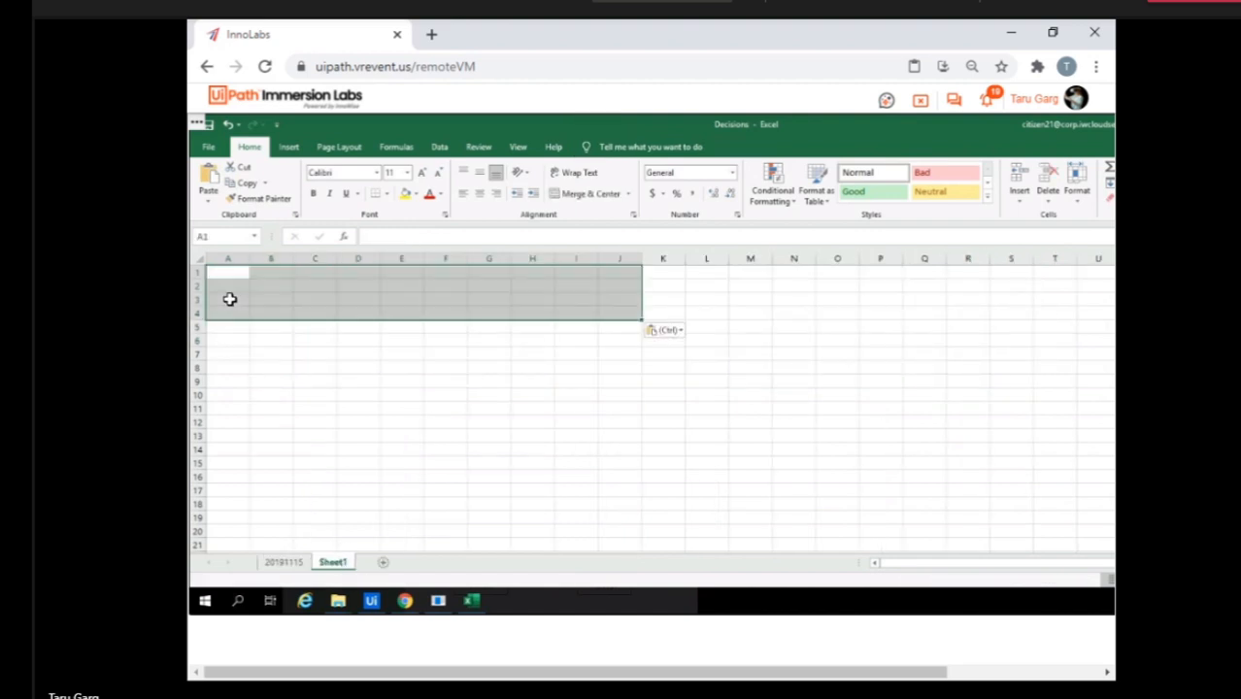
Paste the same rows into a second new sheet and close the Decisions workbook.
left_click(383, 563)
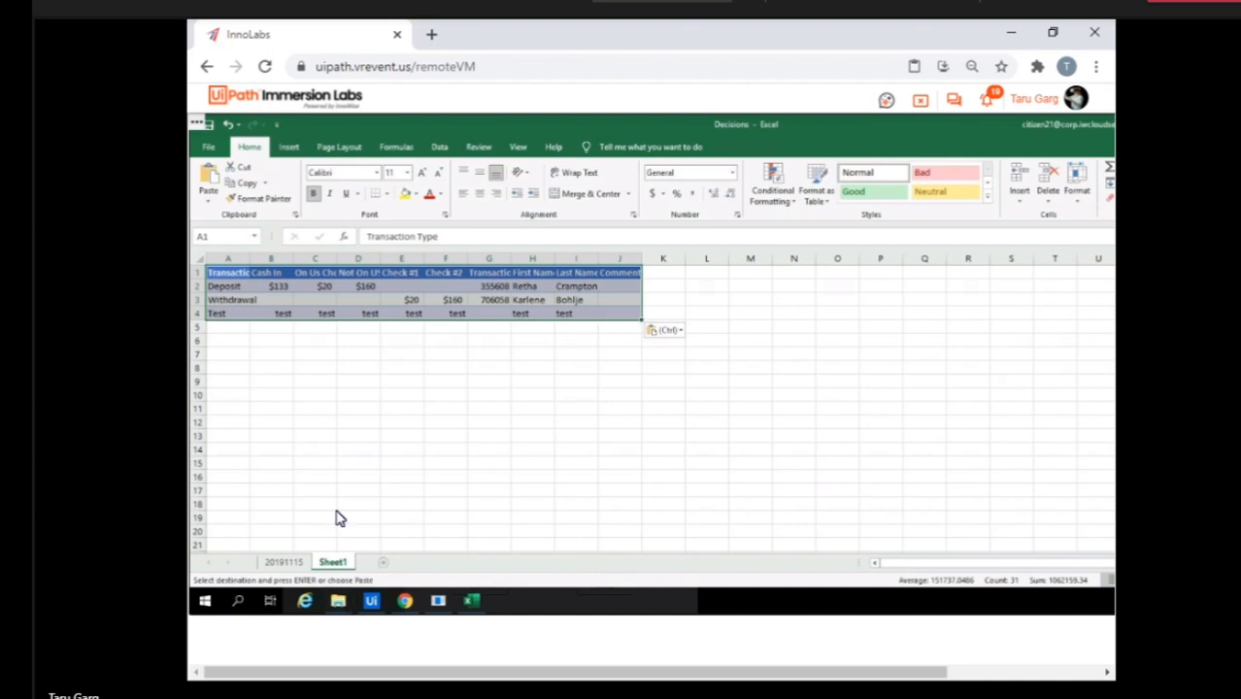
key("ctrl+v")
key("Escape")
right_click(473, 602)
left_click(460, 573)
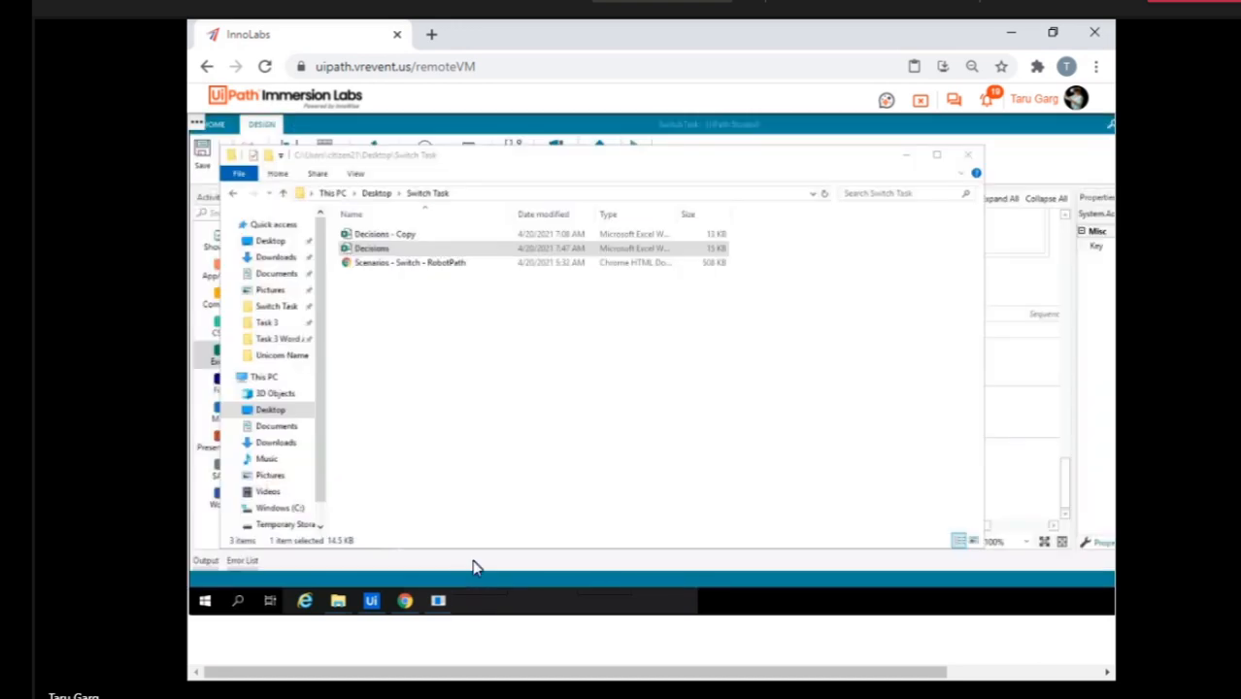
Return to SwitchTask in StudioX and collapse the Switch and For Each Excel Row activities.
left_click(373, 603)
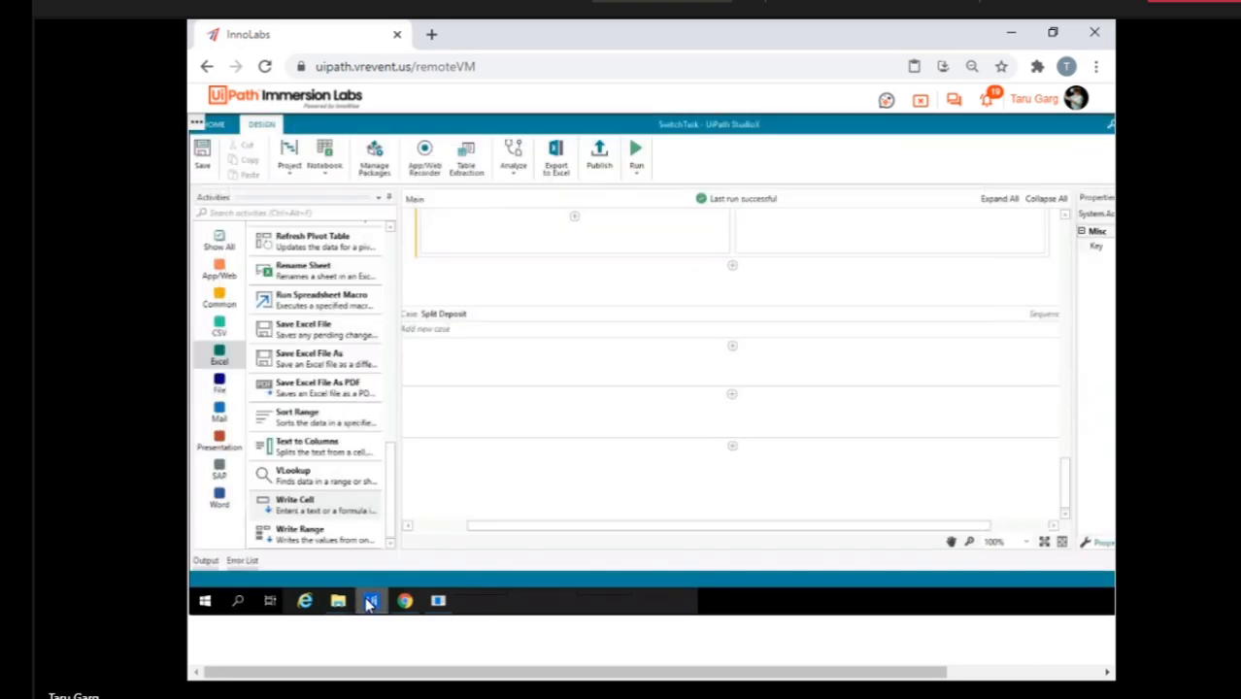
scroll(613, 438, "up", 10)
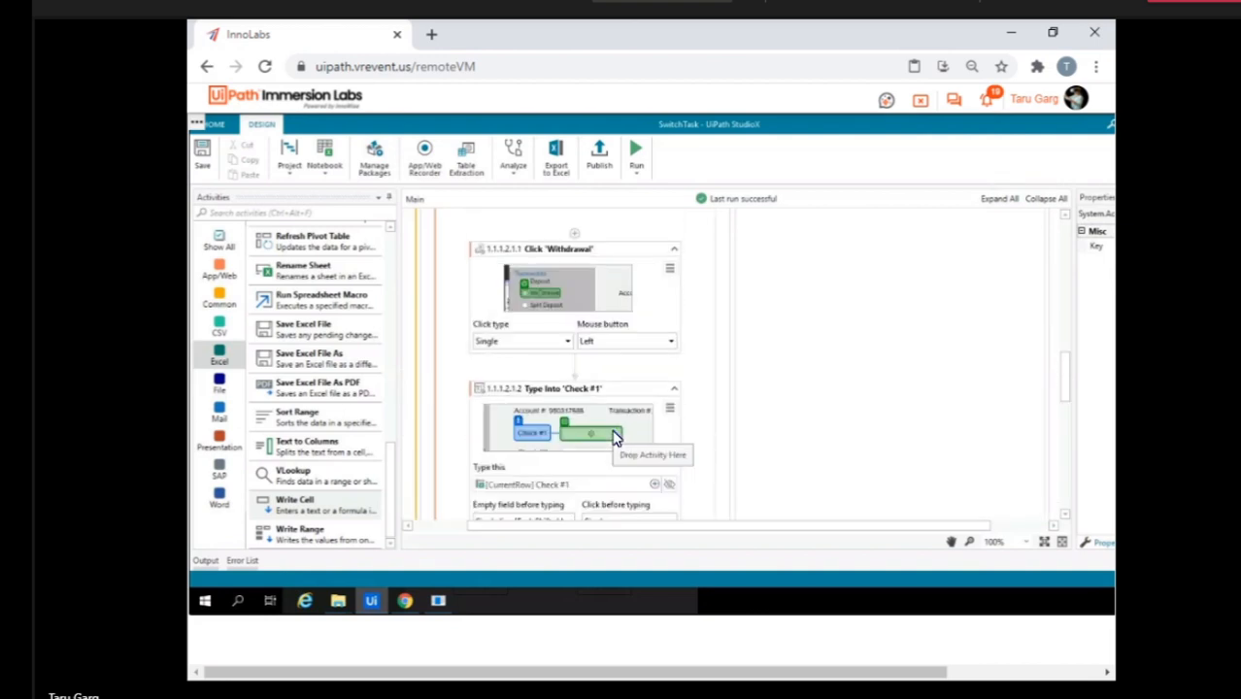
scroll(613, 438, "up", 2)
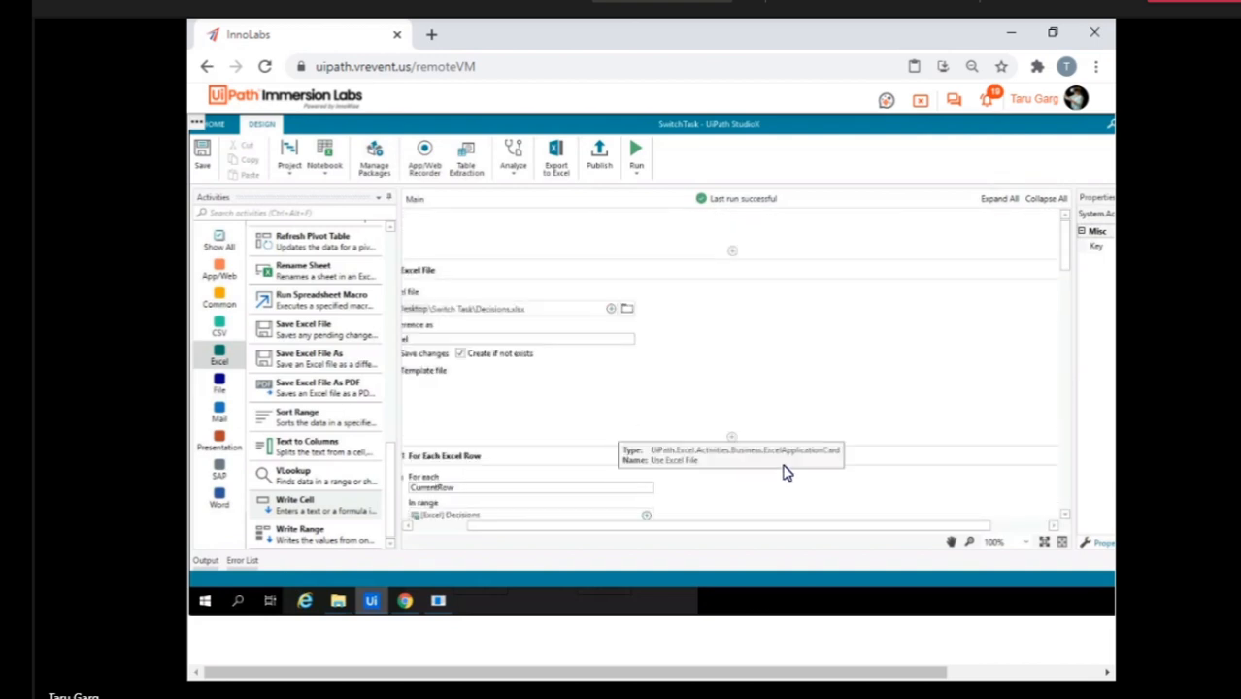
scroll(815, 455, "down", 5)
left_click(814, 455)
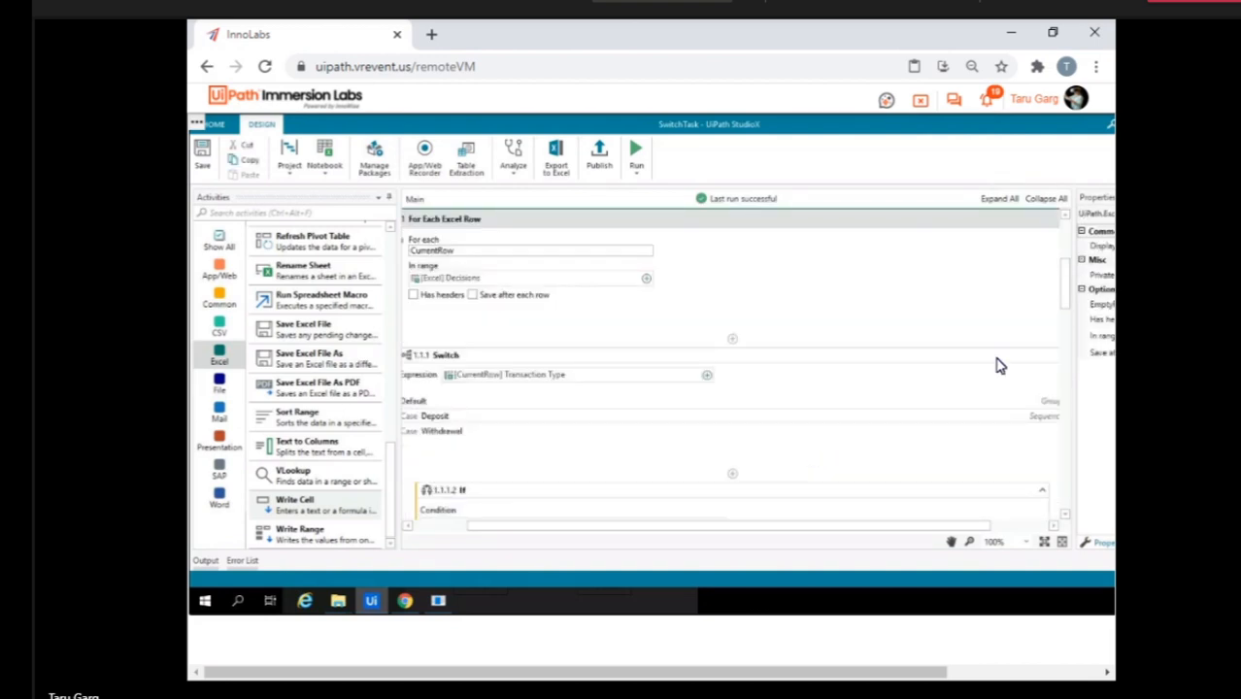
scroll(1000, 361, "down", 2)
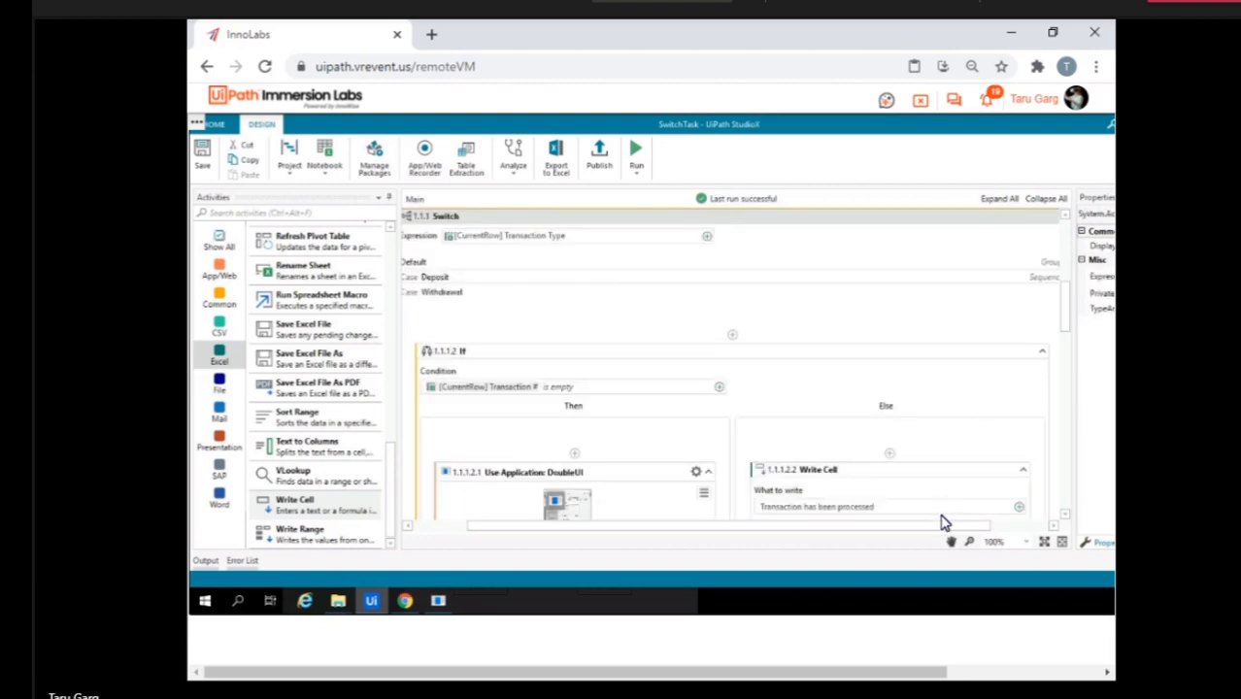
left_click_drag(956, 528, 1022, 522)
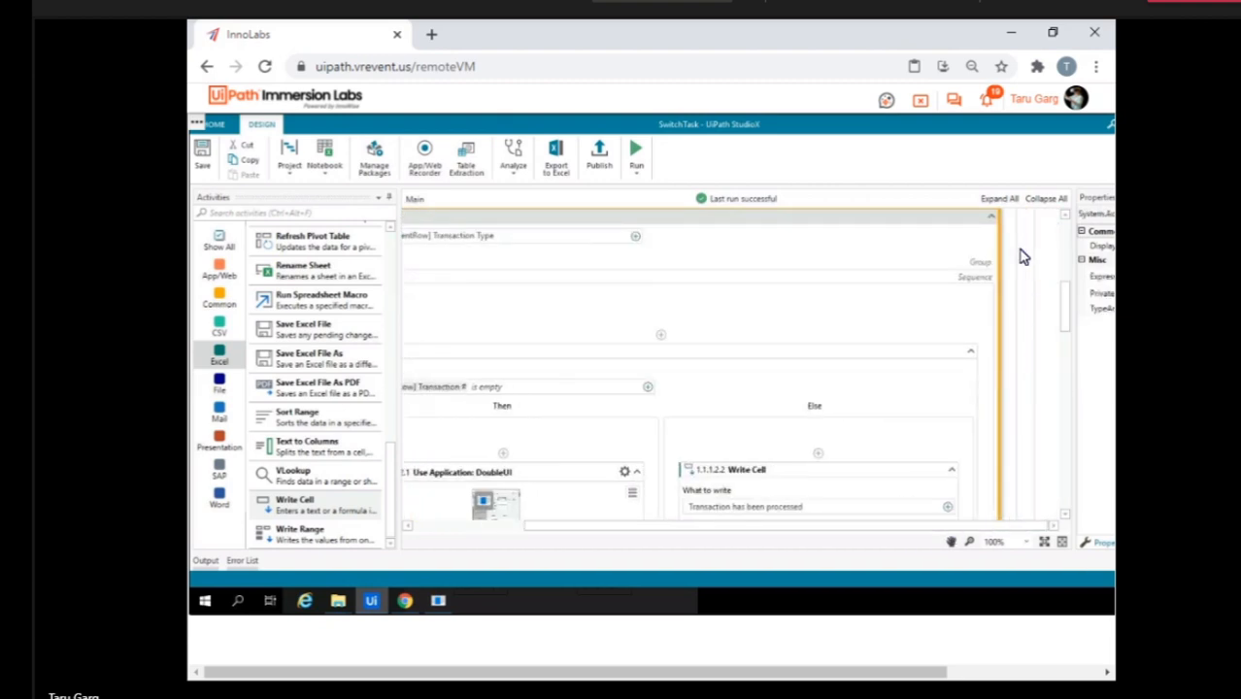
left_click(993, 223)
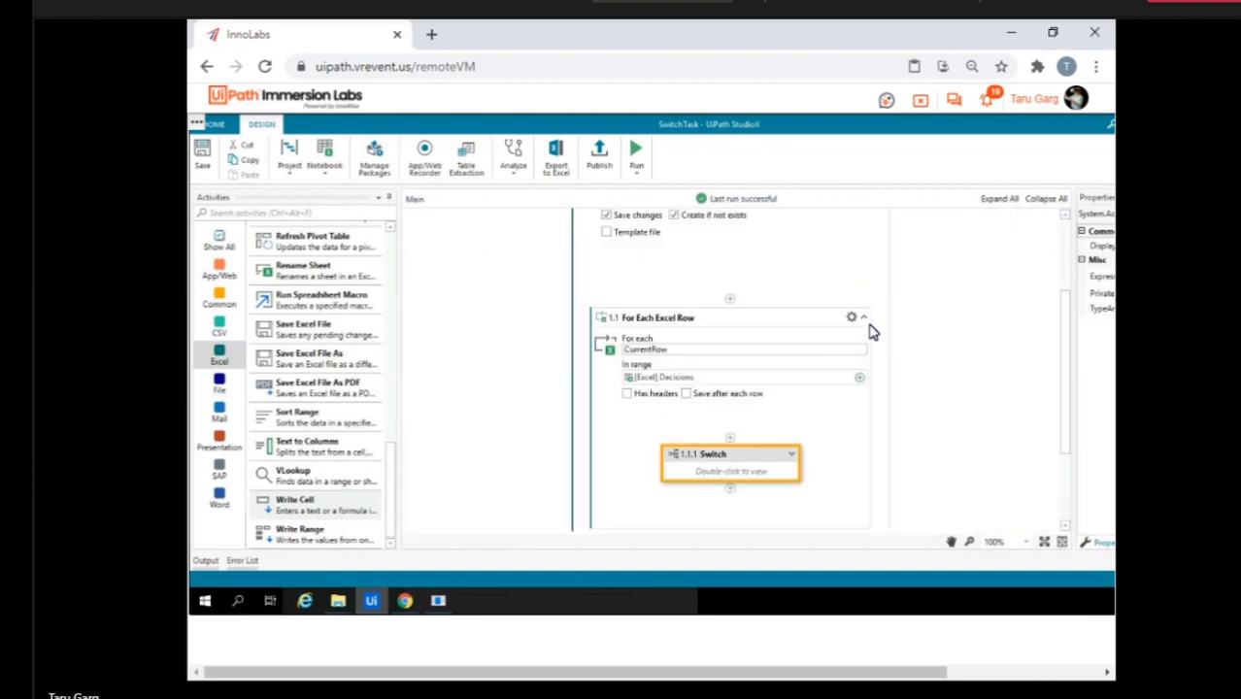
left_click(865, 321)
left_click(865, 321)
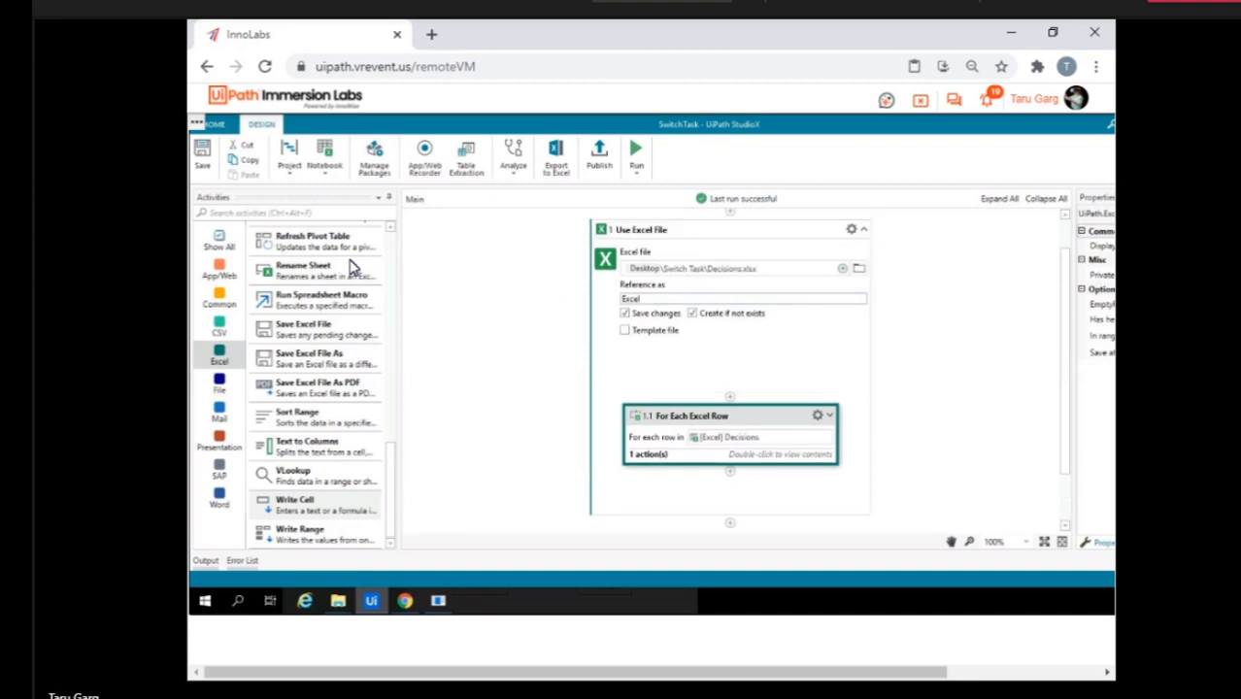
Find the For Each Excel Sheet activity with the search "for each" and insert it above the collapsed For Each Excel Row.
left_click(273, 213)
type("for each")
left_click_drag(340, 328, 762, 431)
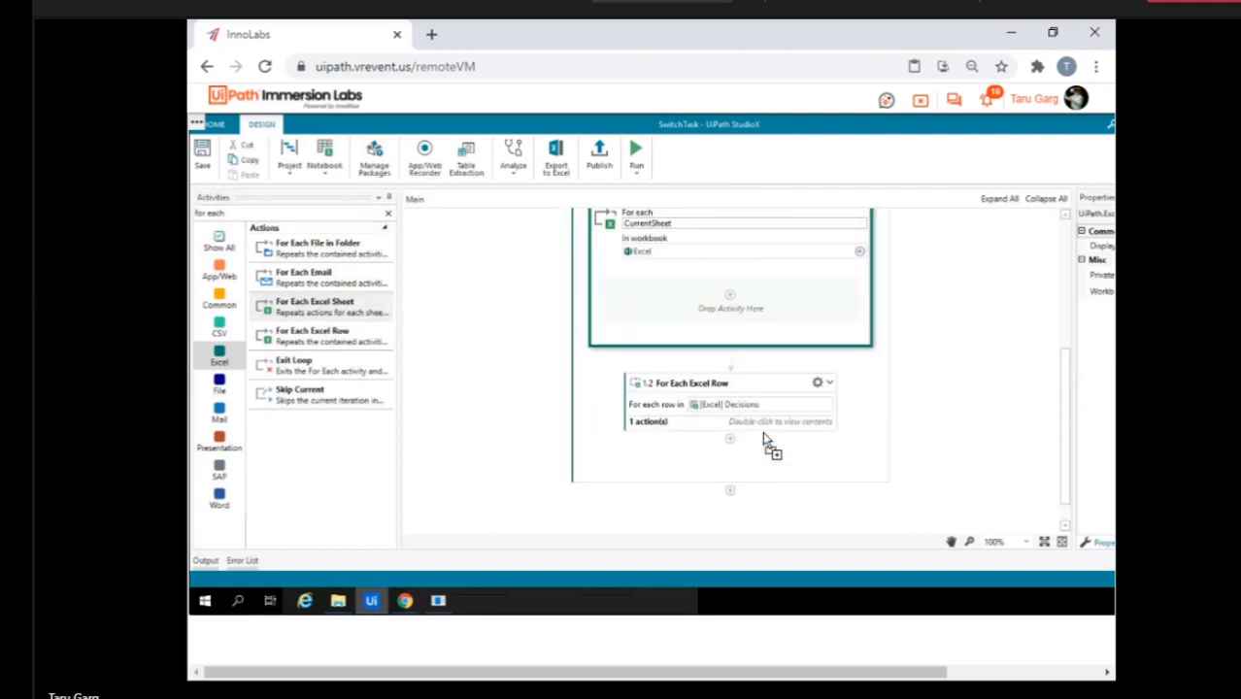
Move the For Each Excel Row activity inside the For Each Excel Sheet loop and open the Decisions workbook from the Switch Task folder.
left_click_drag(738, 382, 753, 298)
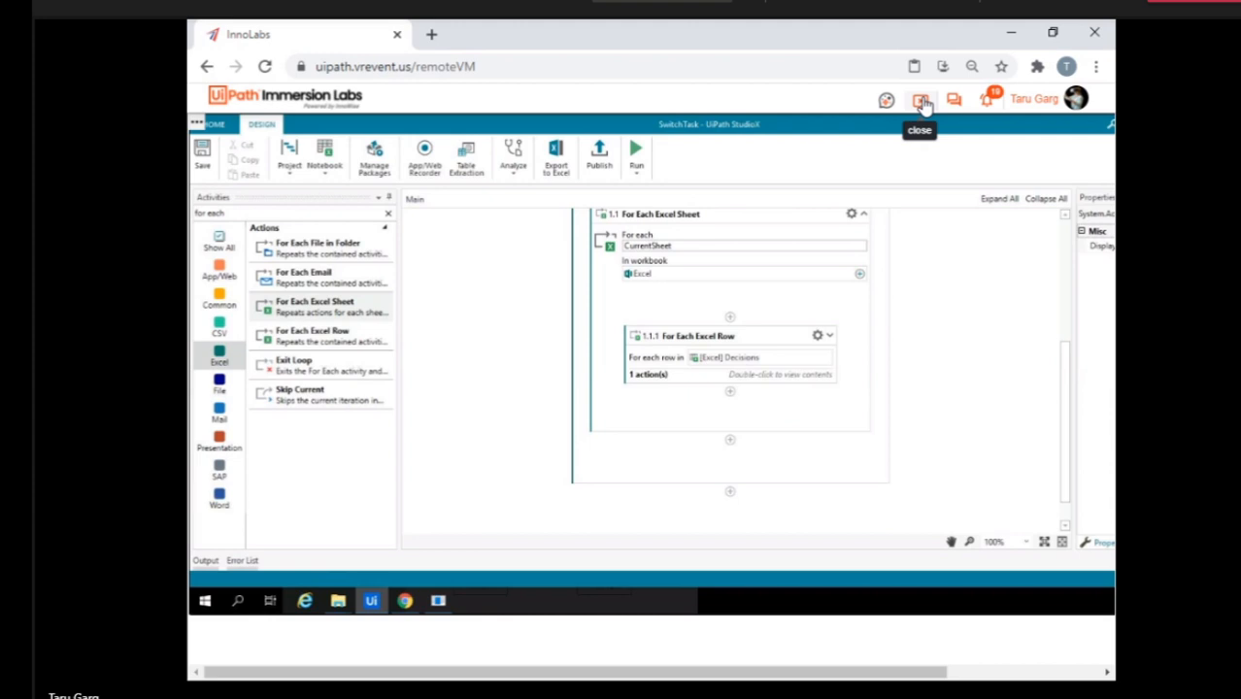
mouse_move(331, 607)
left_click(383, 574)
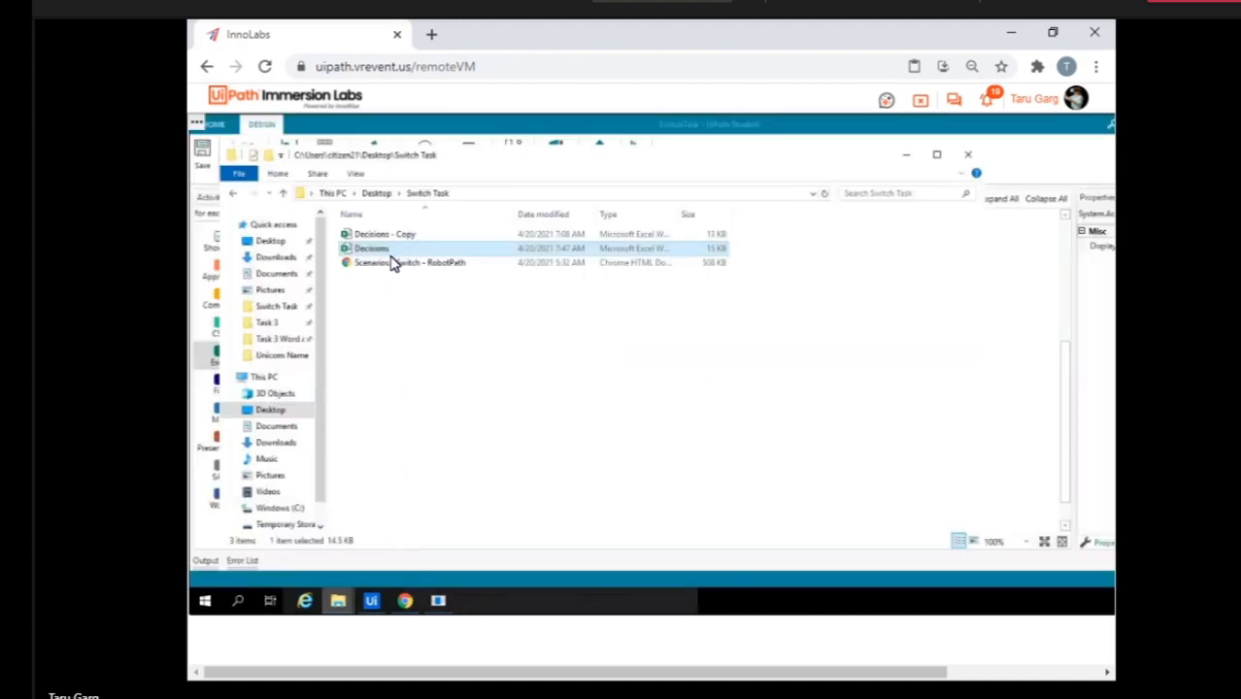
double_click(386, 250)
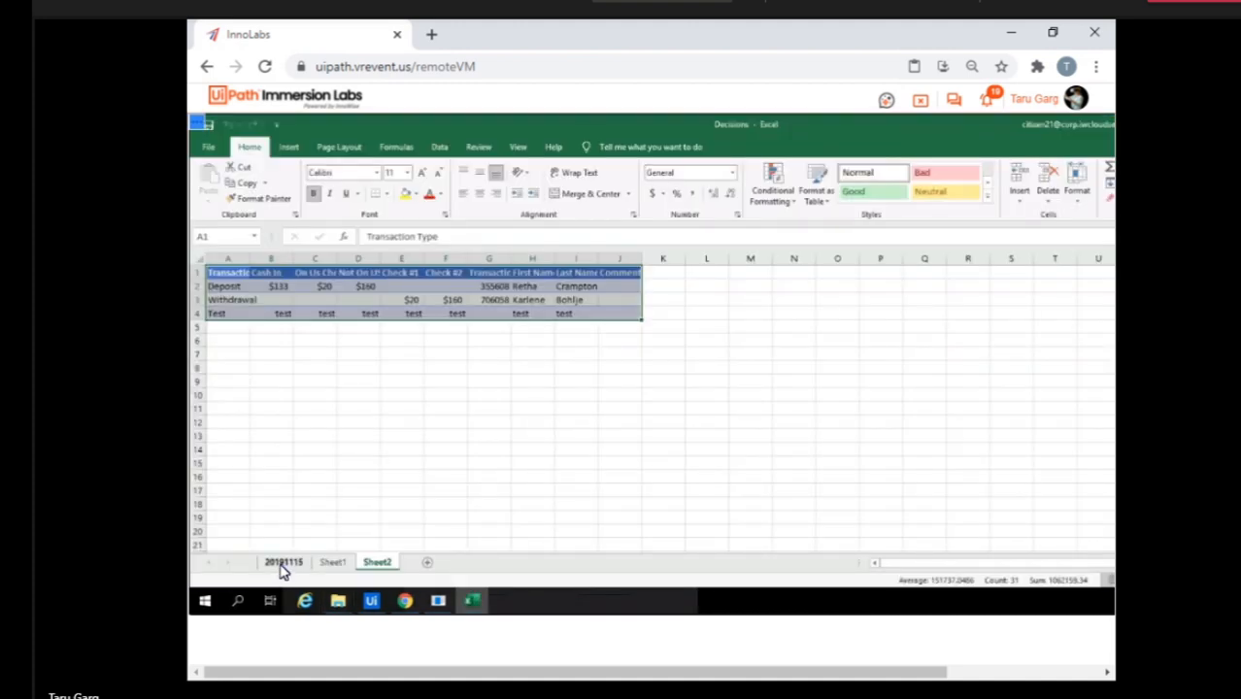
Clear the Transaction # values in G2:G8 on sheet 20191115 of the Decisions workbook.
left_click(283, 565)
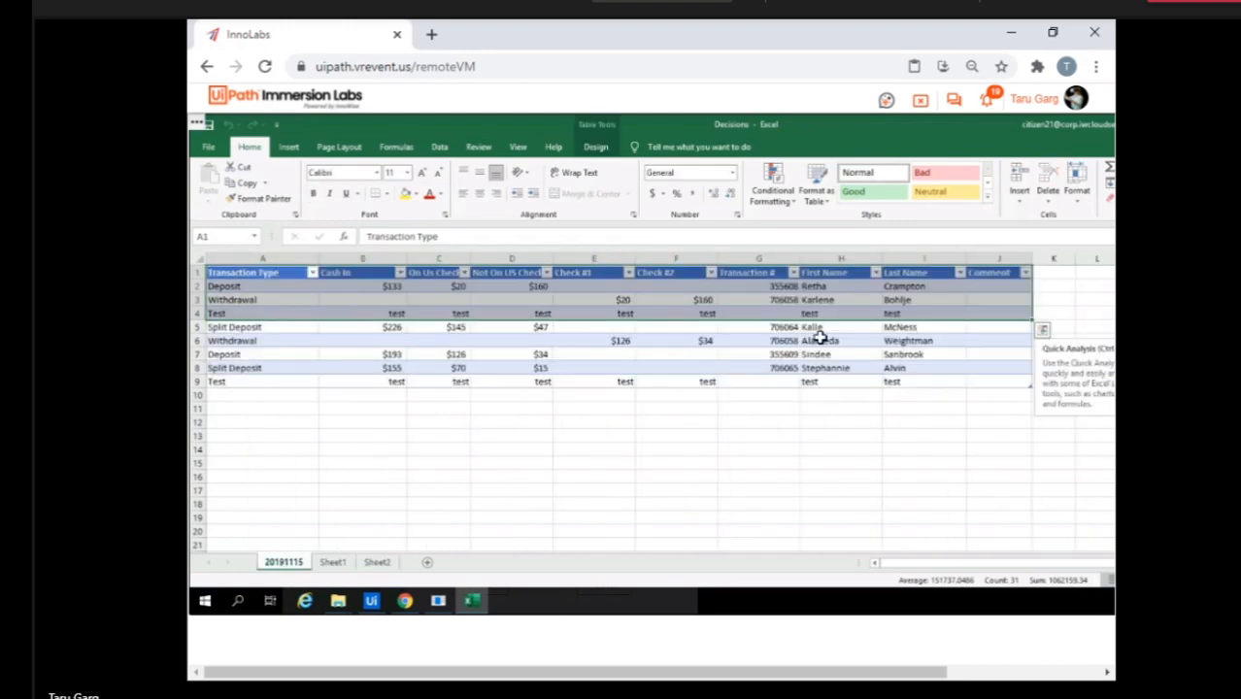
left_click(778, 287)
key("shift+Down")
key("shift+Down")
key("shift+Down")
key("shift+Down")
key("shift+Down")
key("shift+Down")
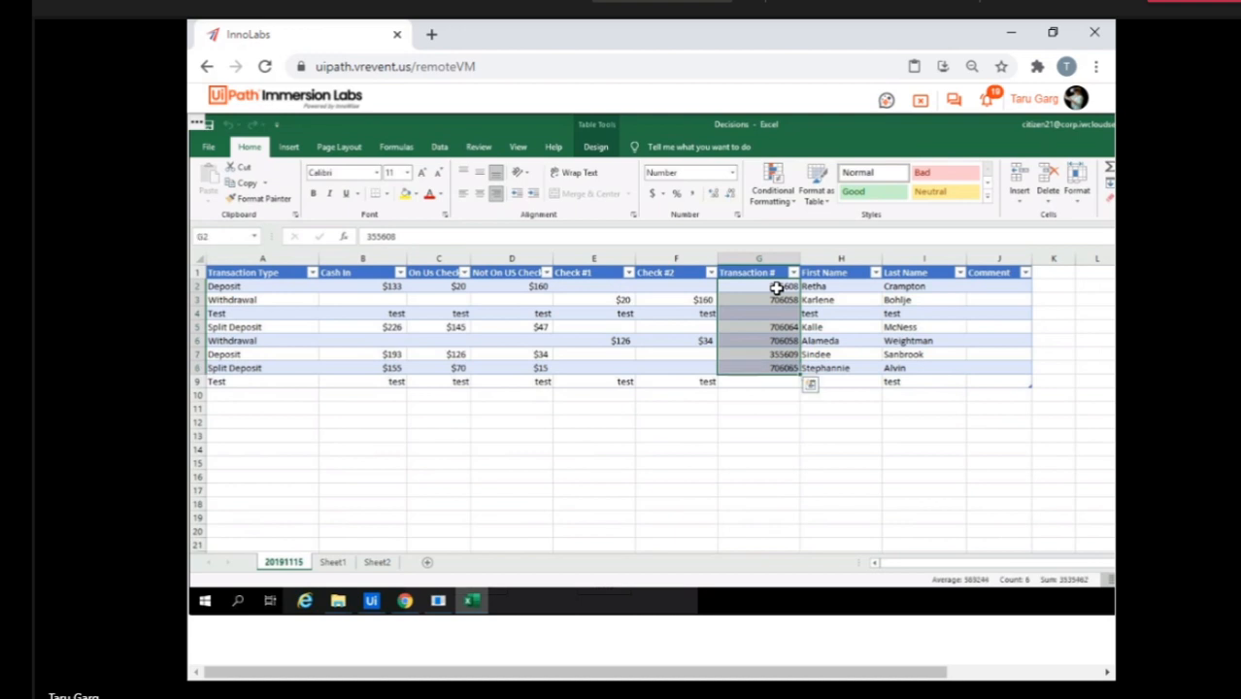
key("Delete")
left_click(720, 421)
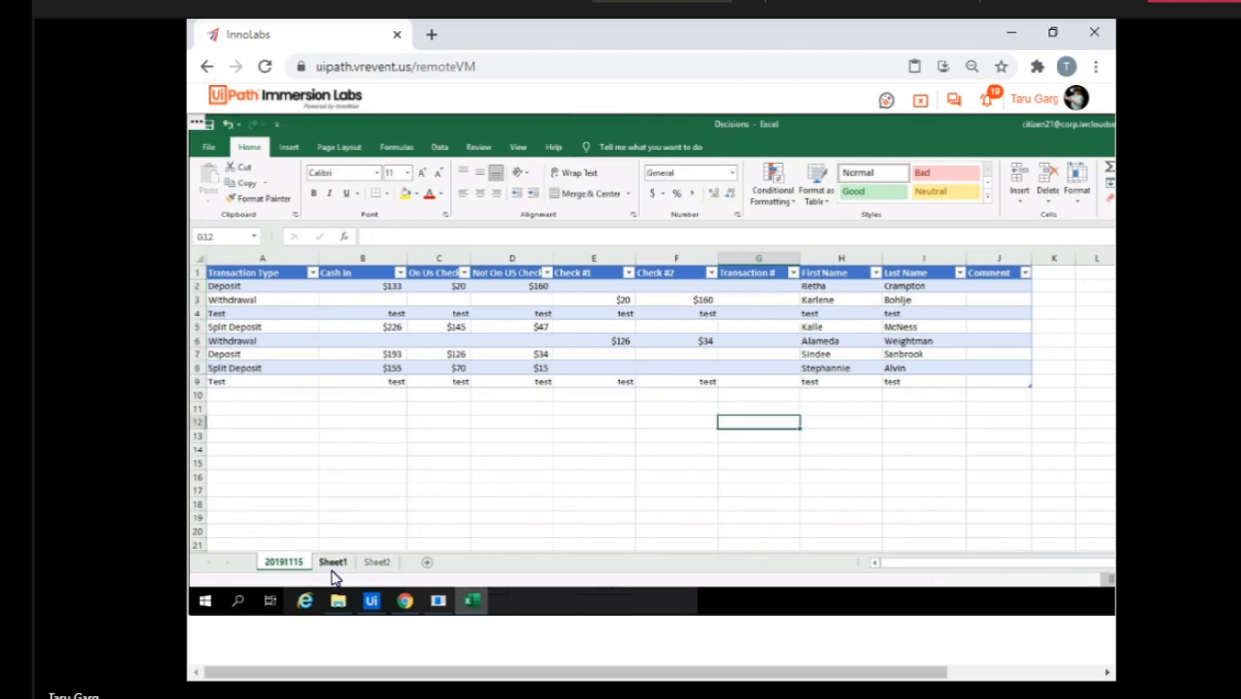
Clear the two Transaction # values in G2:G3 on Sheet1.
left_click(333, 563)
left_click(400, 381)
left_click(490, 288)
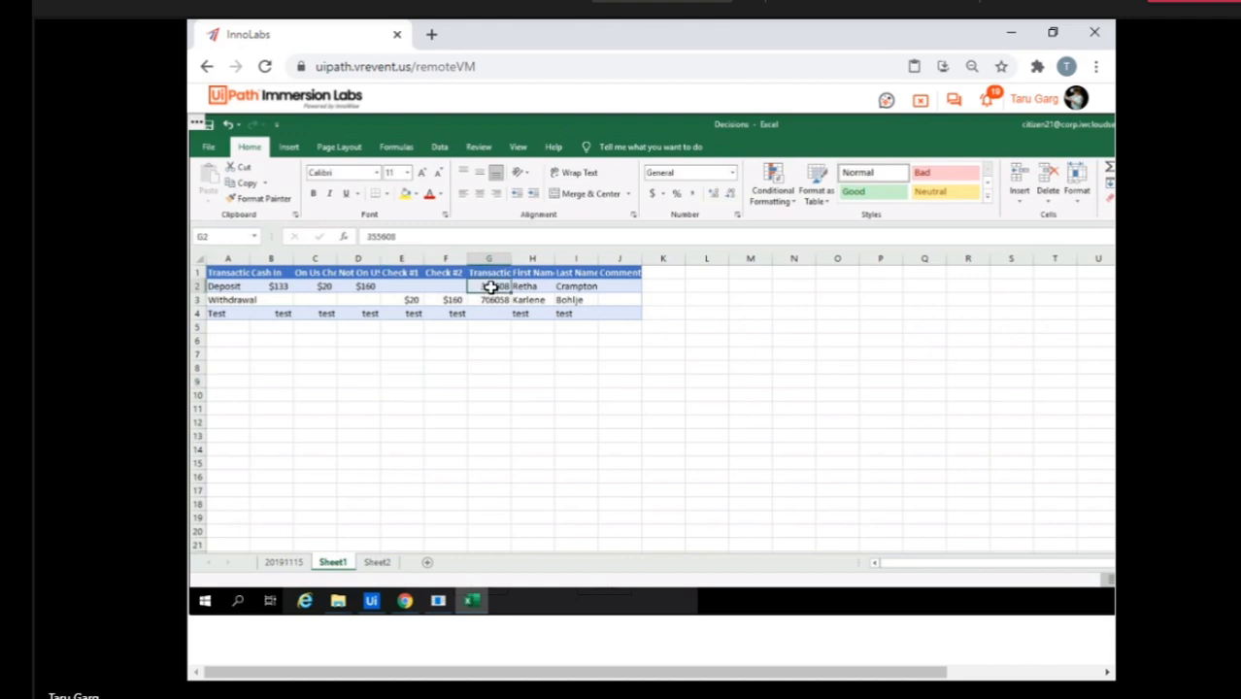
key("shift+Down")
key("Delete")
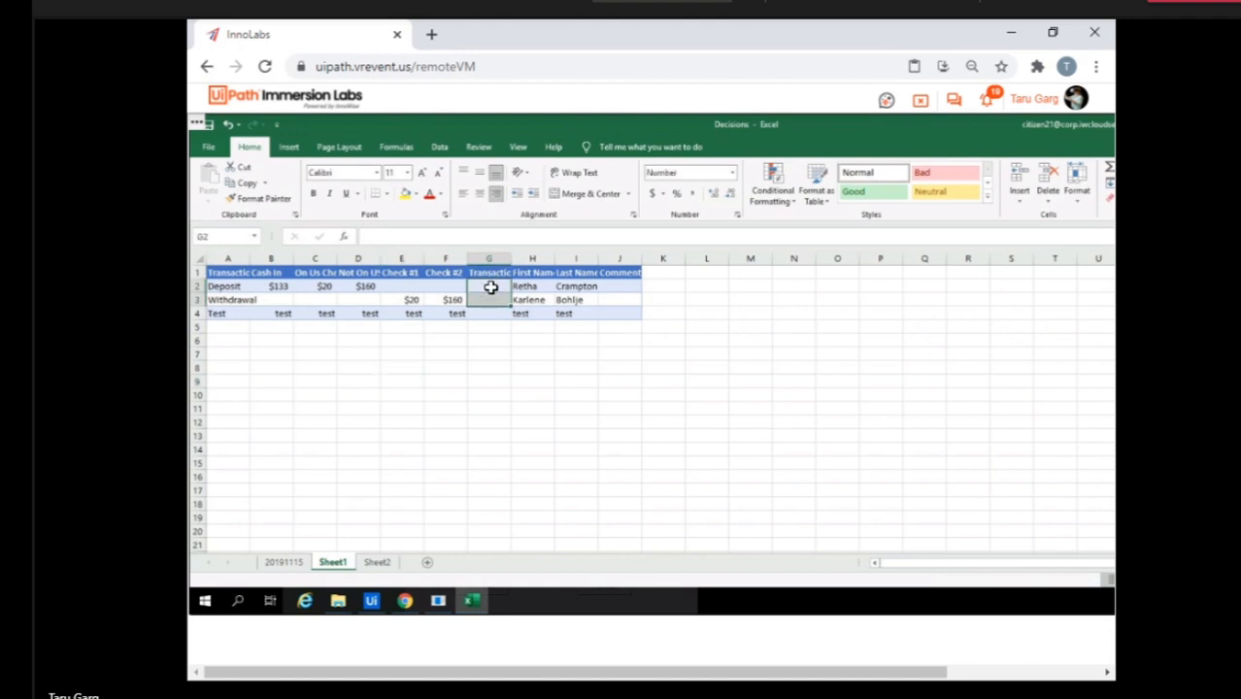
Clear the Transaction # values in G2:G3 on Sheet2.
left_click(375, 566)
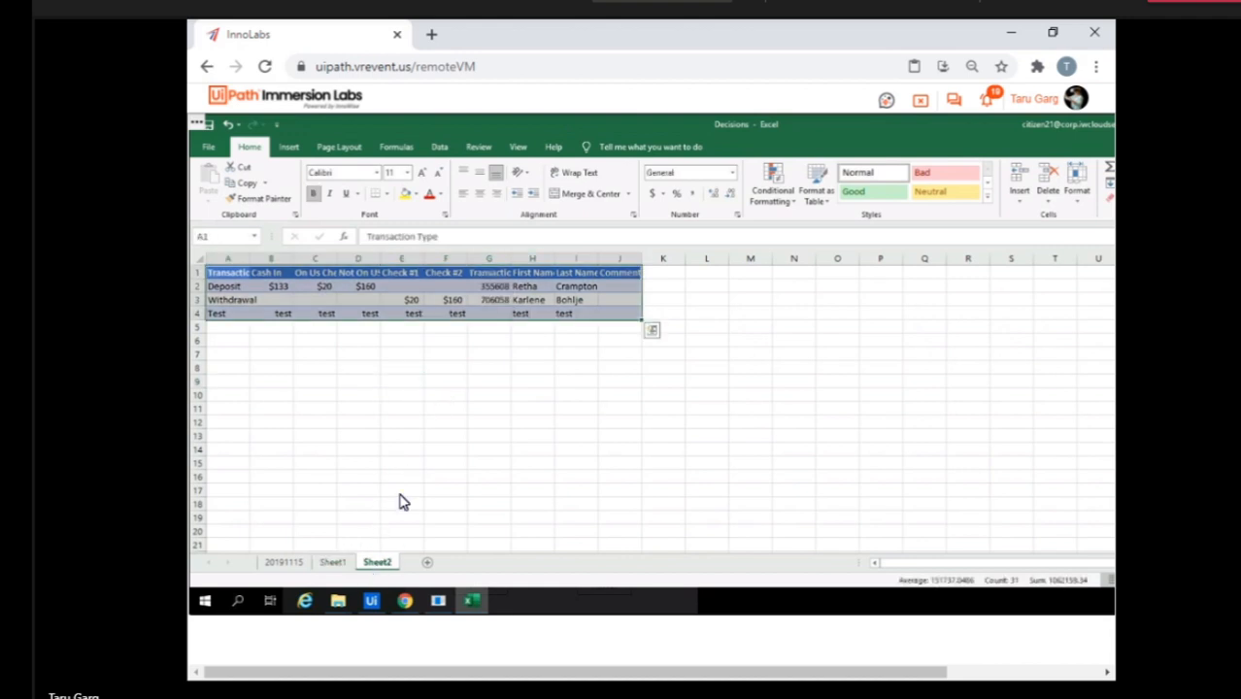
left_click(486, 292)
key("shift+Down")
key("Delete")
left_click(485, 370)
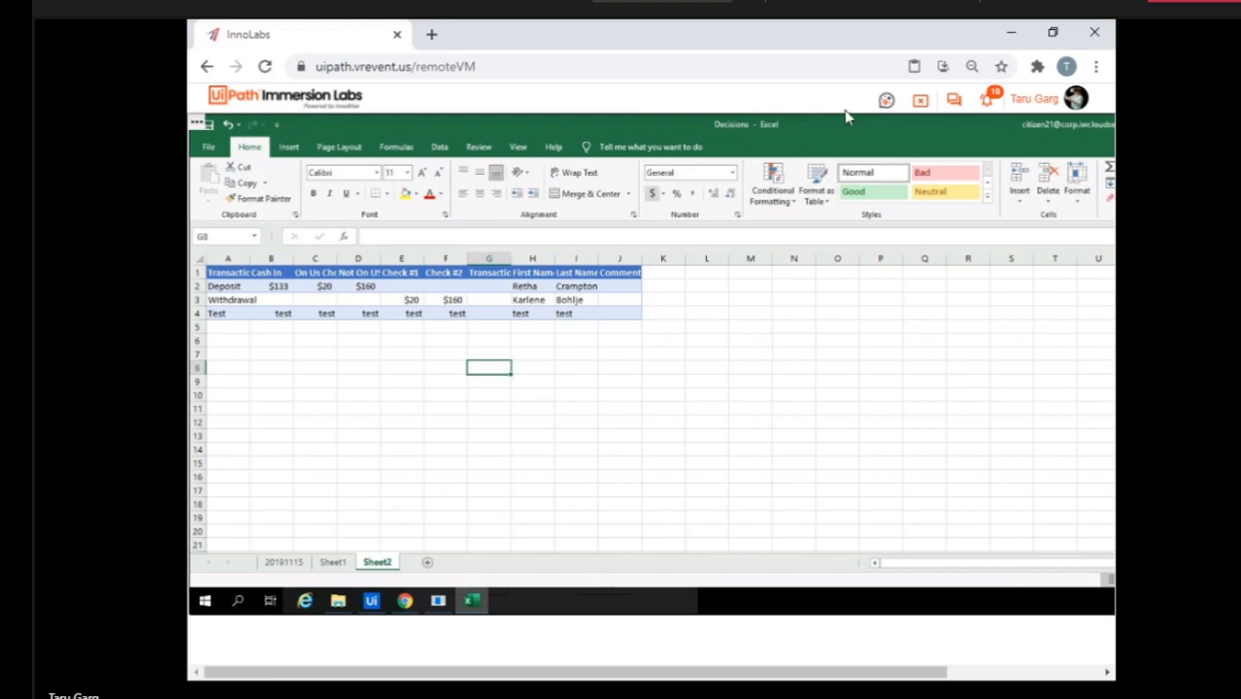
Close Citizen21's VM, refresh the Studio X Experience lab list and check the student status of Citizen26's VM.
left_click(916, 105)
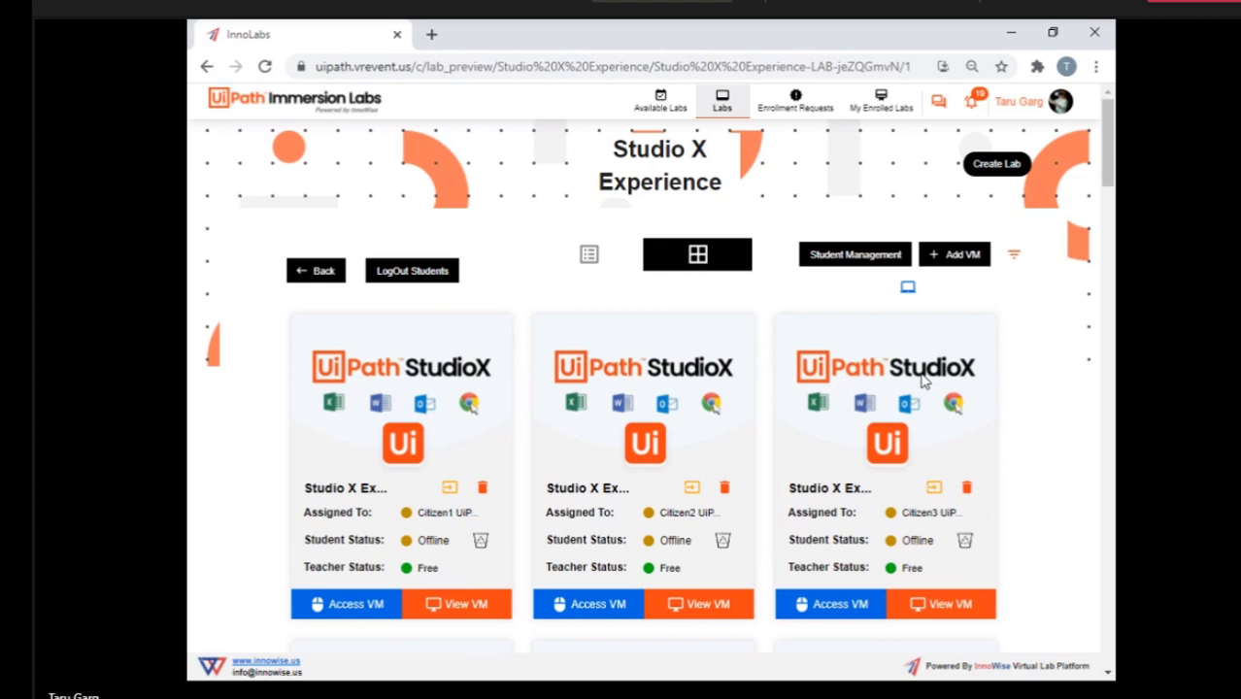
scroll(670, 592, "down", 15)
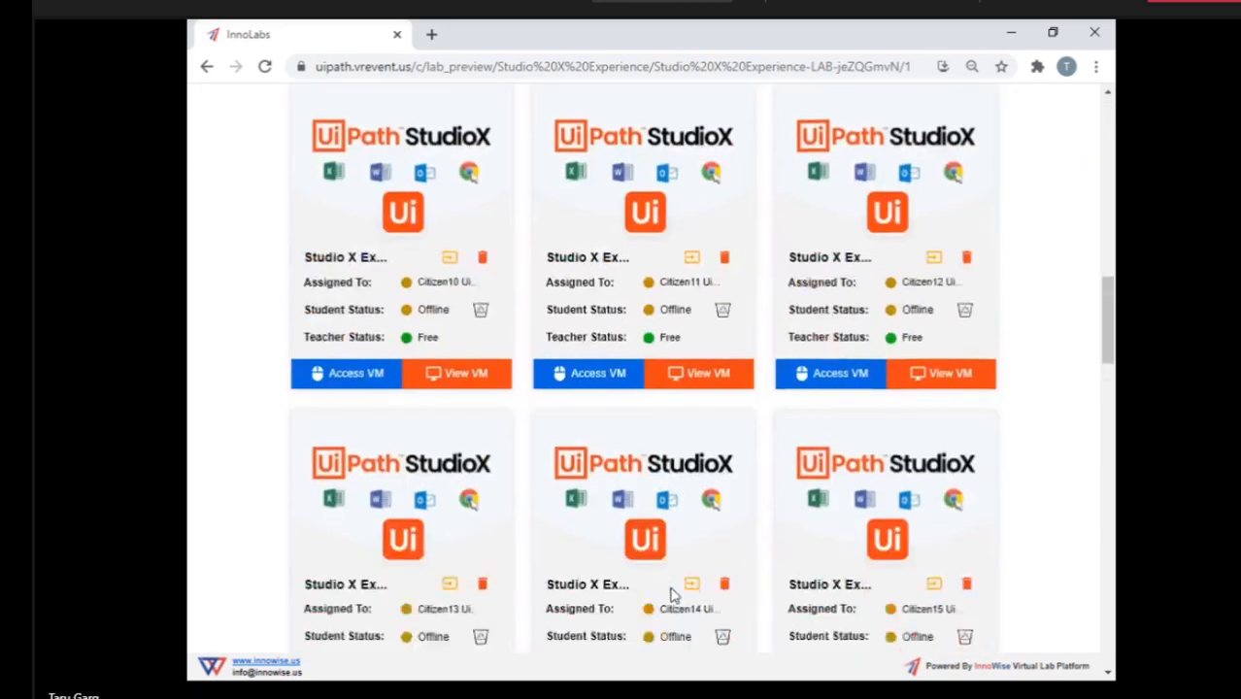
scroll(675, 595, "down", 10)
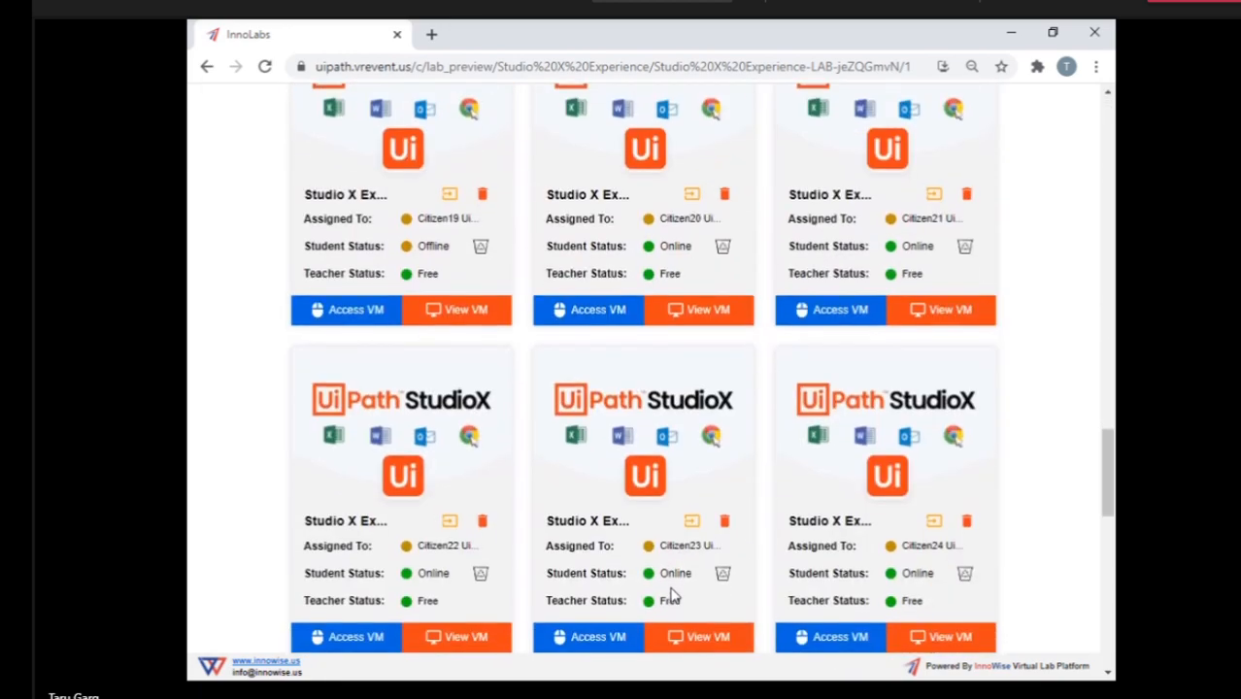
scroll(674, 595, "down", 3)
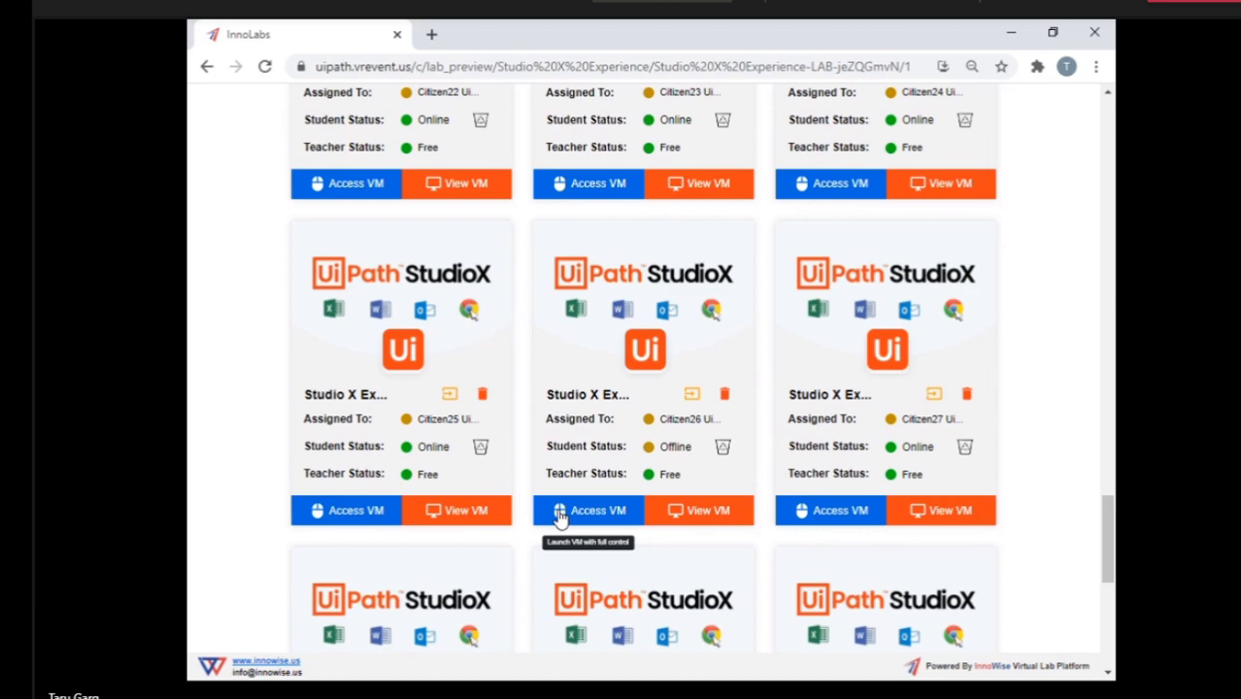
left_click(263, 70)
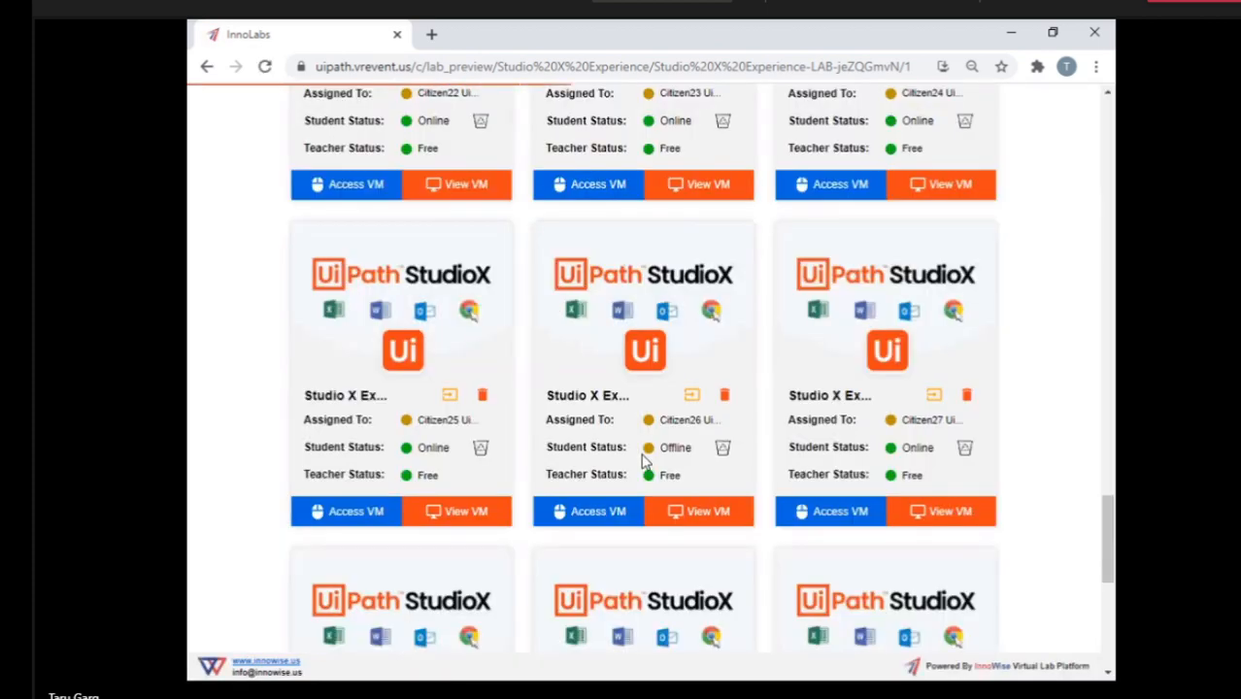
scroll(587, 534, "down", 1)
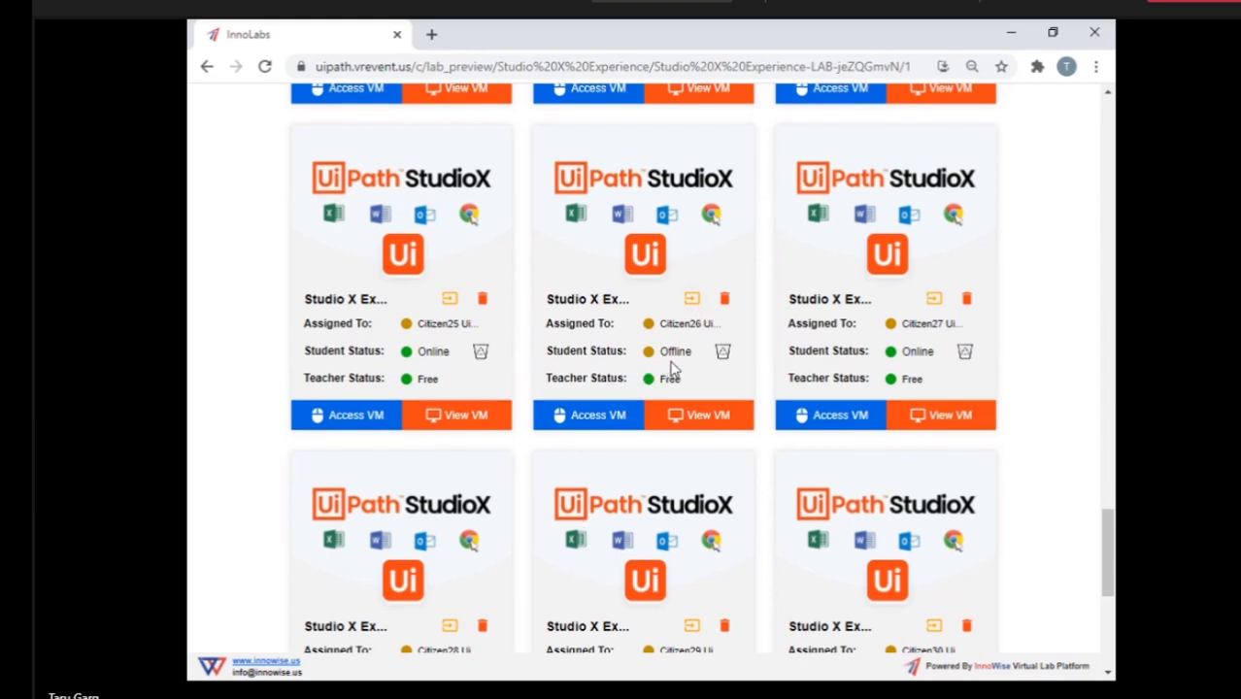
scroll(892, 254, "up", 20)
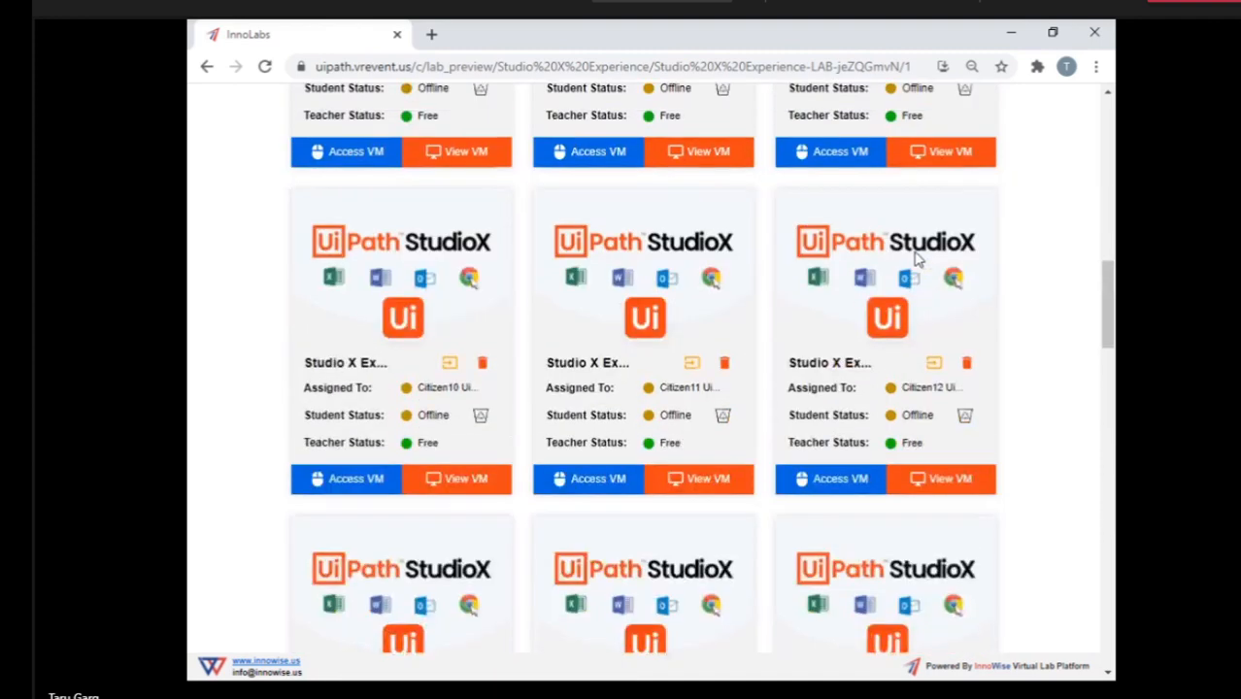
scroll(917, 260, "up", 8)
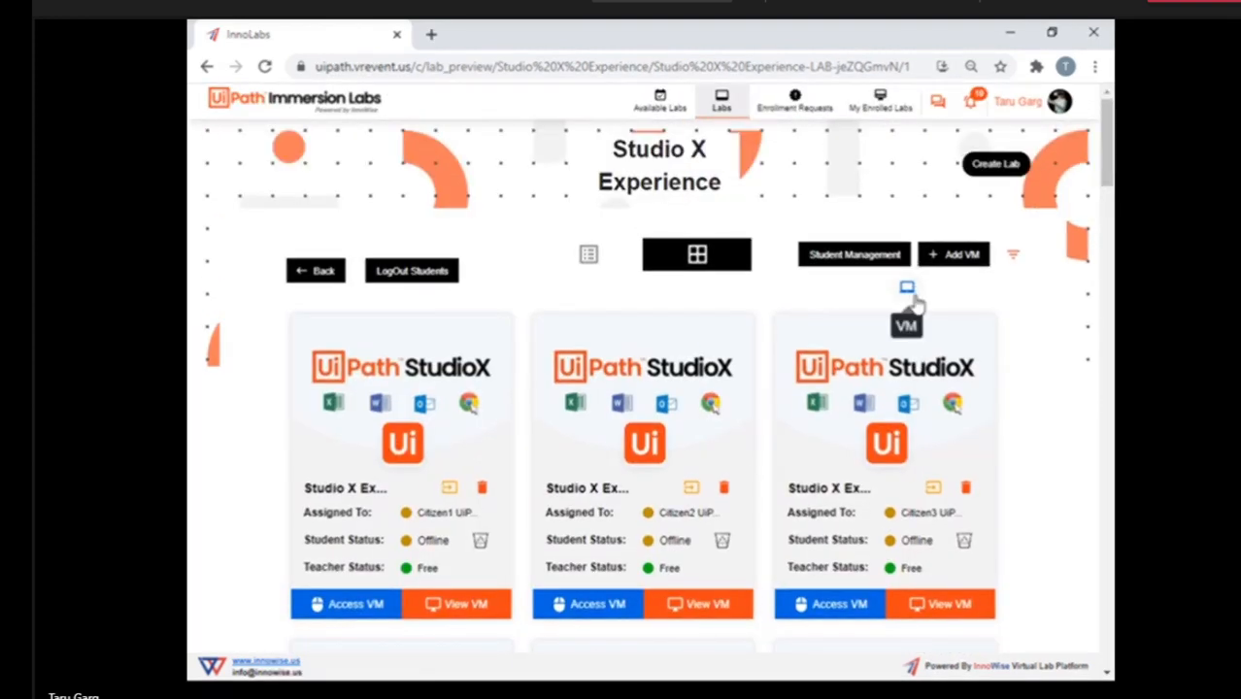
Look briefly at the instructor's own VM, close it and access Citizen26's VM with full control.
left_click(915, 298)
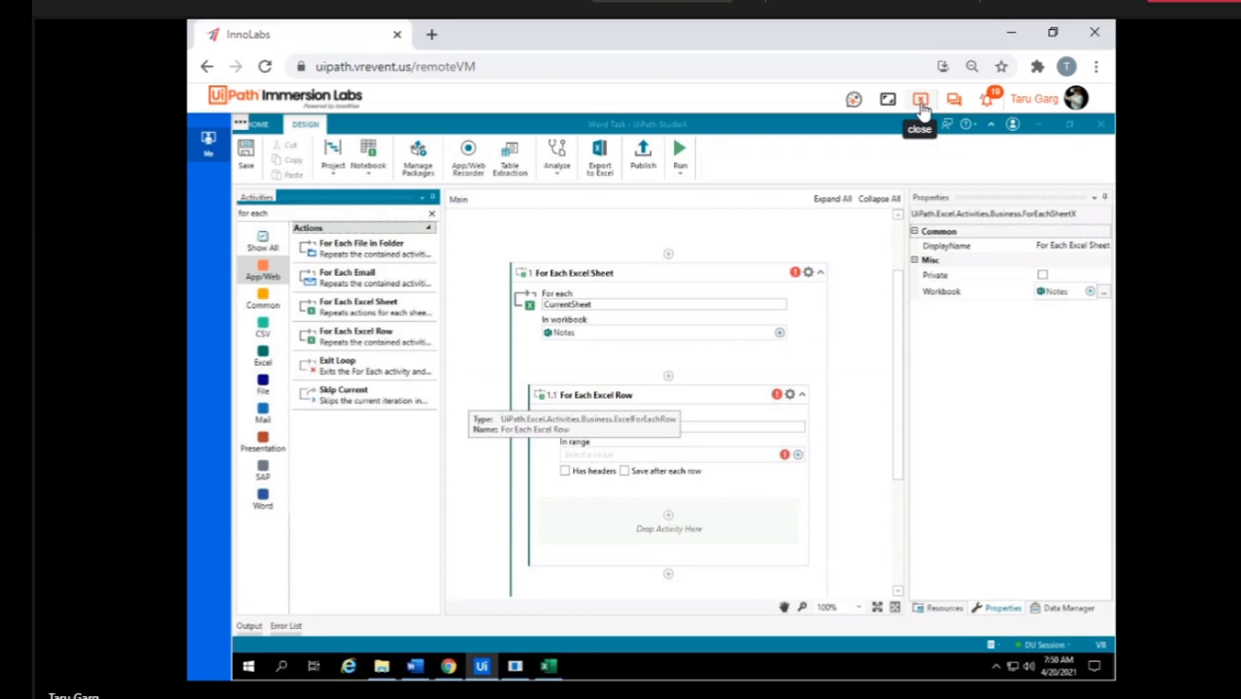
left_click(923, 109)
scroll(703, 517, "down", 3)
scroll(696, 525, "down", 15)
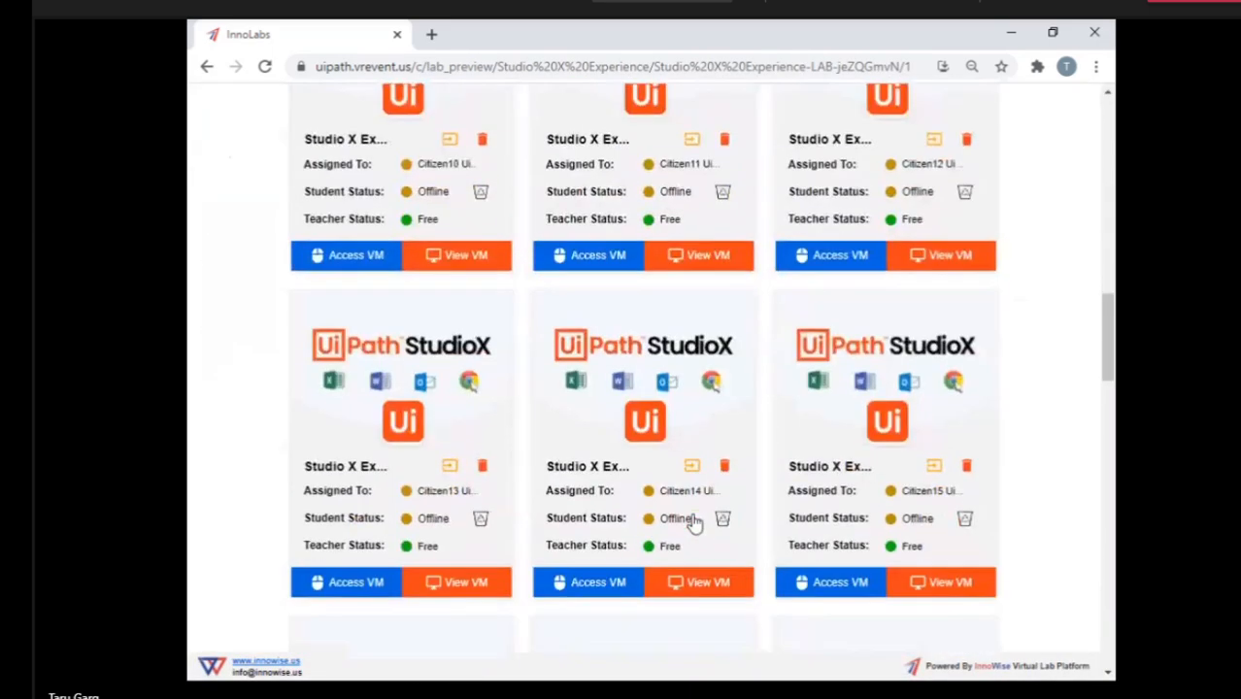
scroll(693, 524, "down", 7)
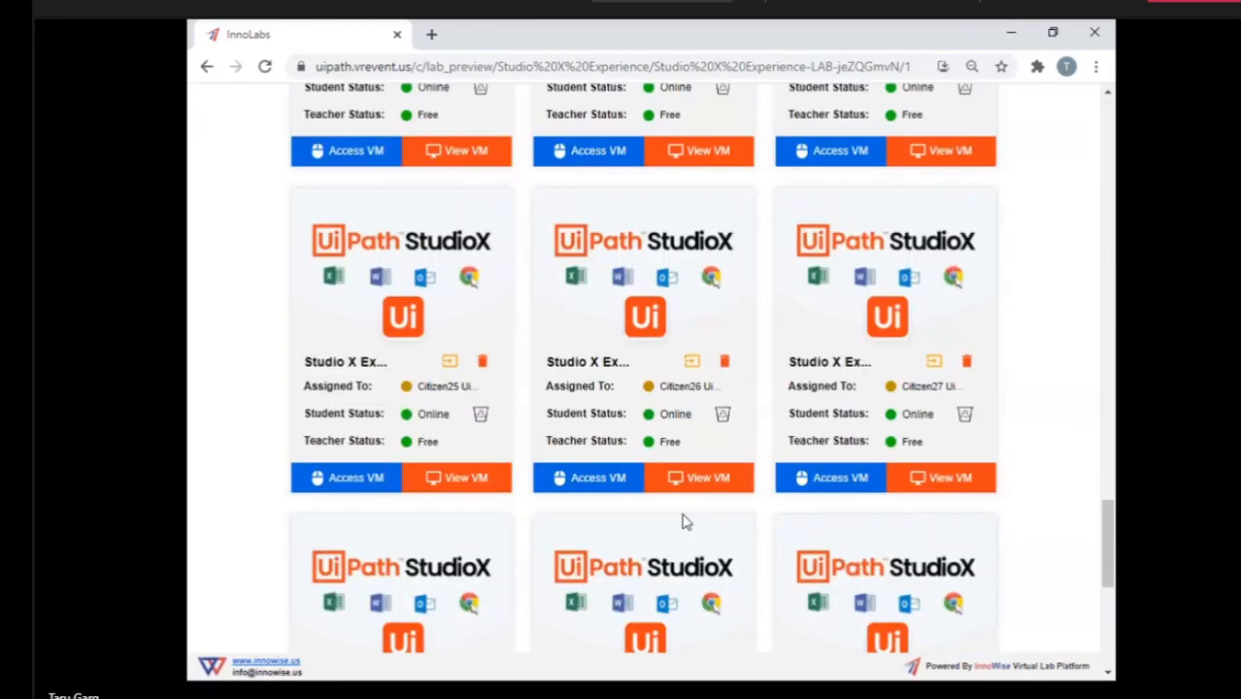
left_click(583, 486)
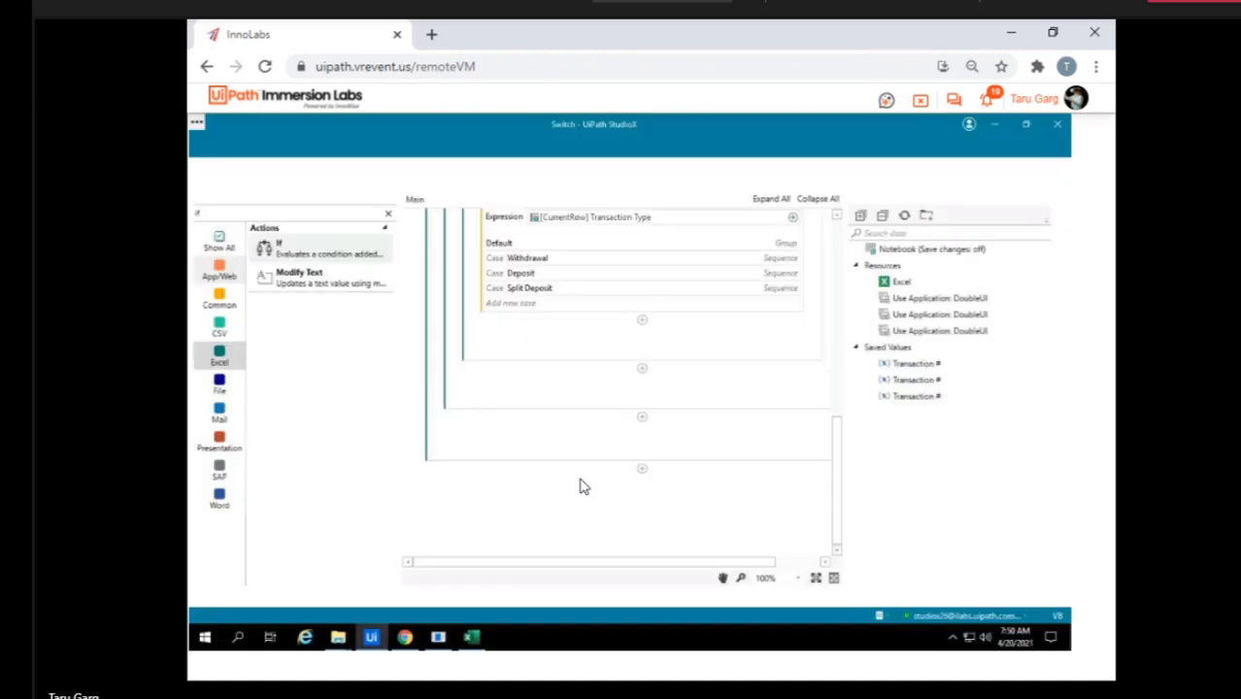
Examine Citizen26's Switch workflow in StudioX, from the For Each Excel Sheet and Row loops down to the Withdrawal case.
left_click(624, 350)
scroll(625, 350, "up", 3)
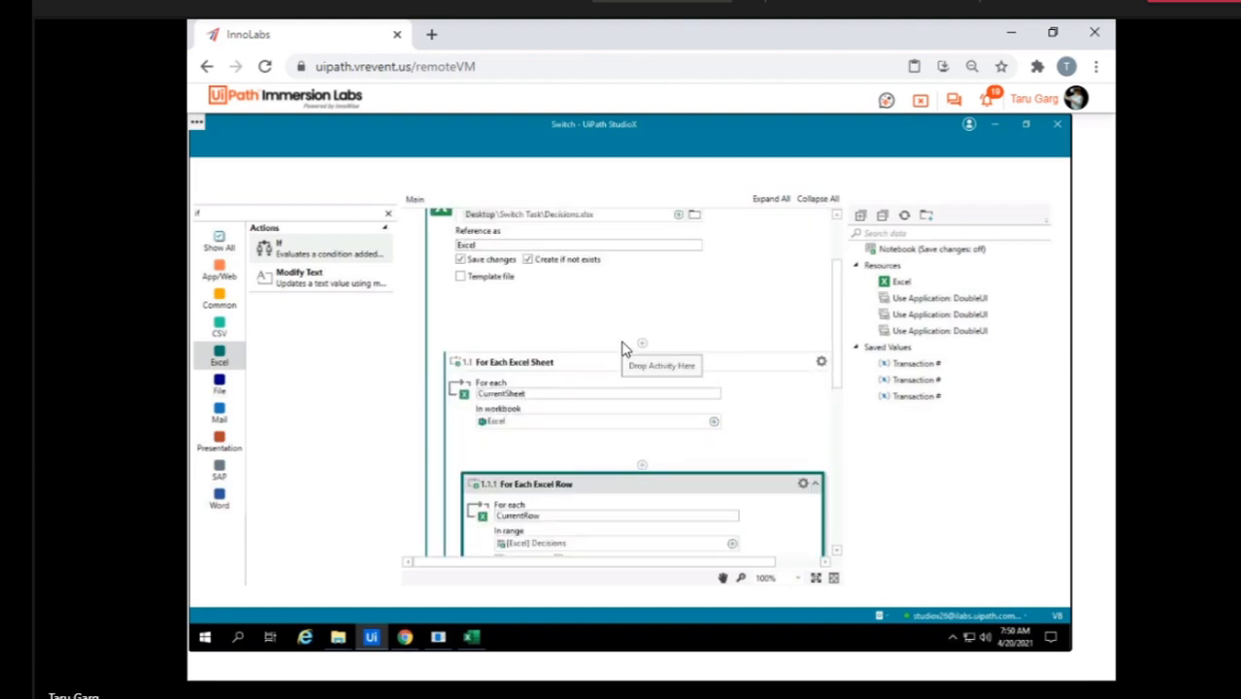
scroll(573, 364, "down", 2)
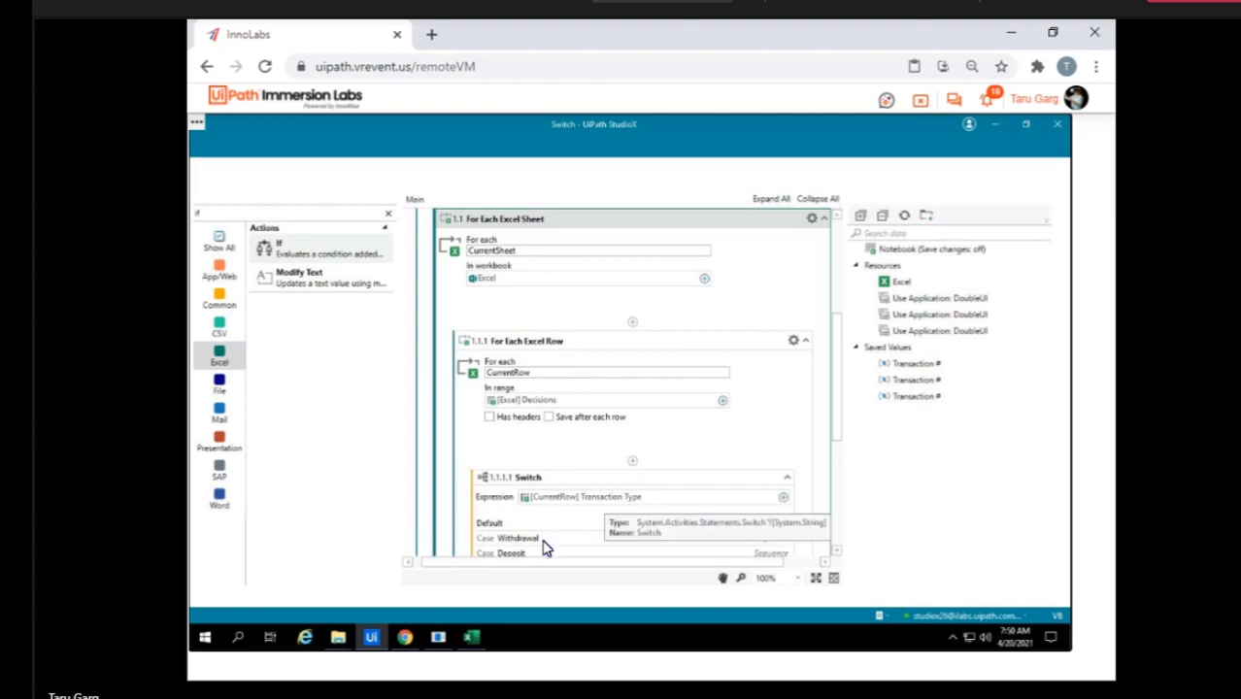
scroll(545, 546, "down", 4)
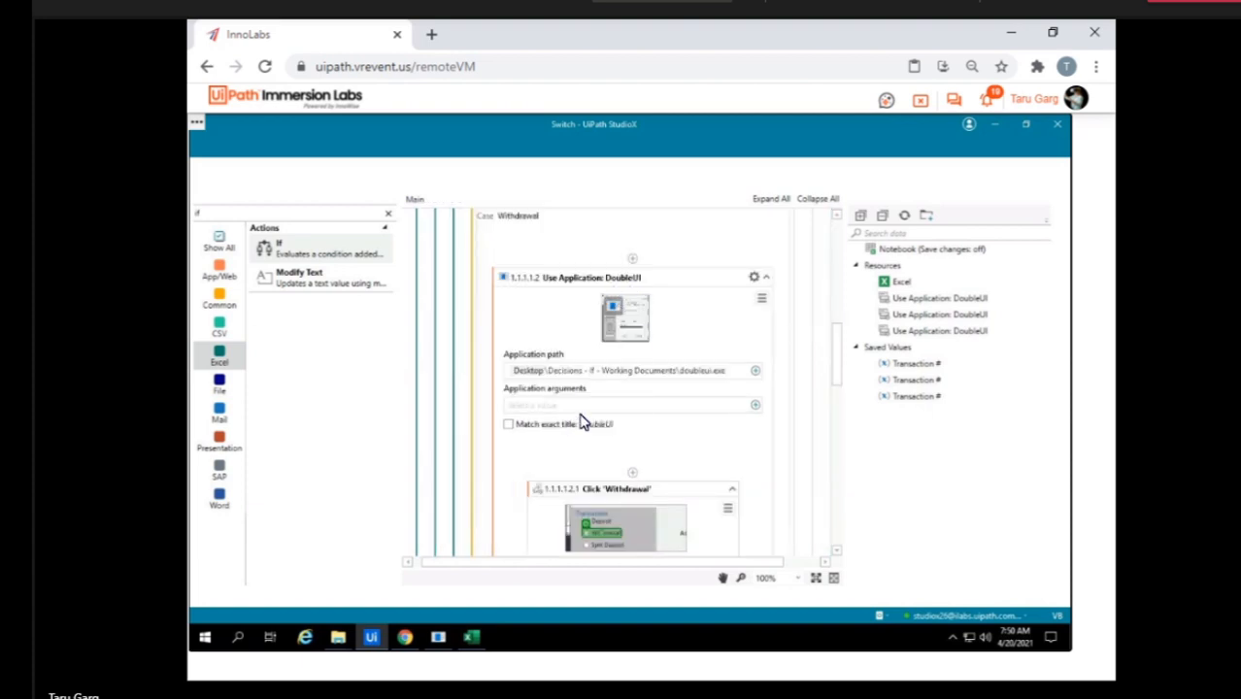
Show the Decisions workbook maximized and examine the Transaction # and Comment columns of sheet 20191115.
left_click(473, 637)
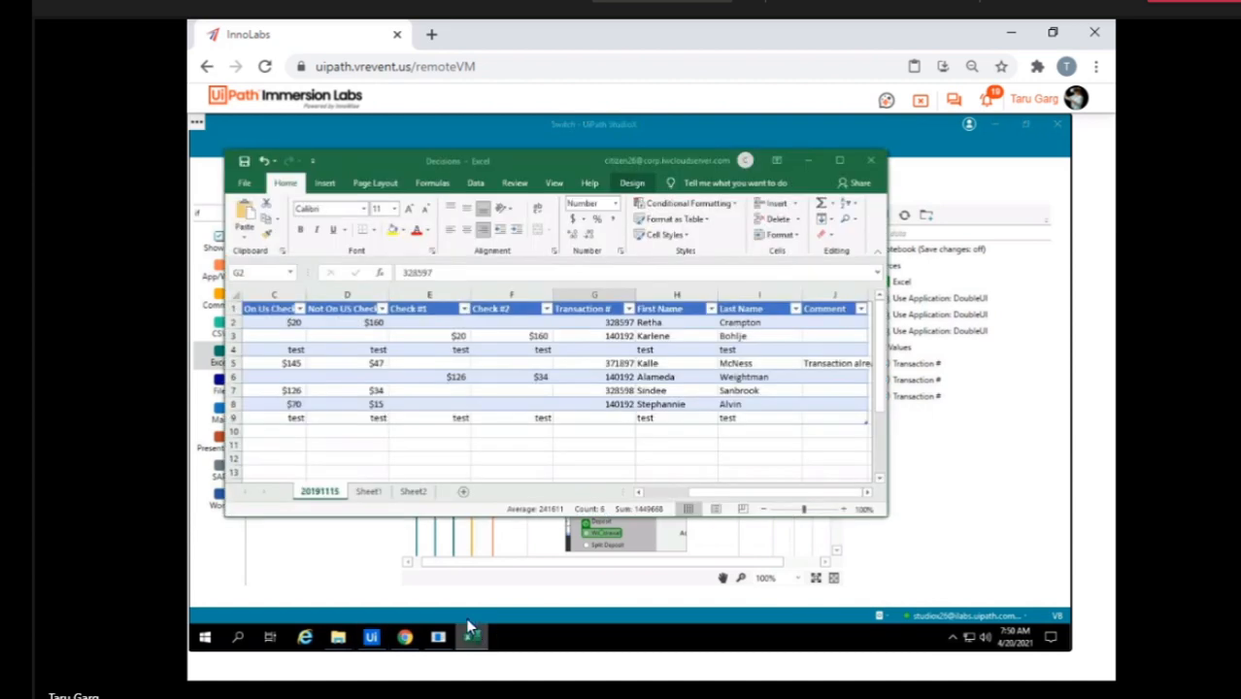
left_click(839, 161)
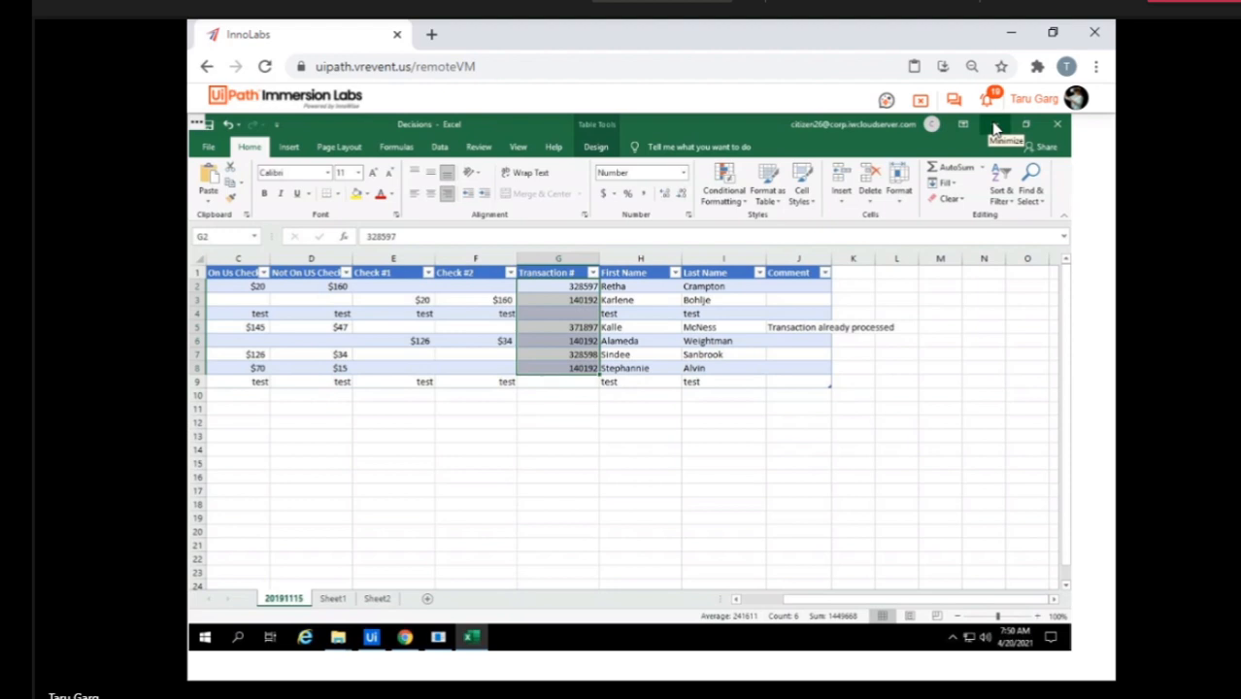
left_click(612, 410)
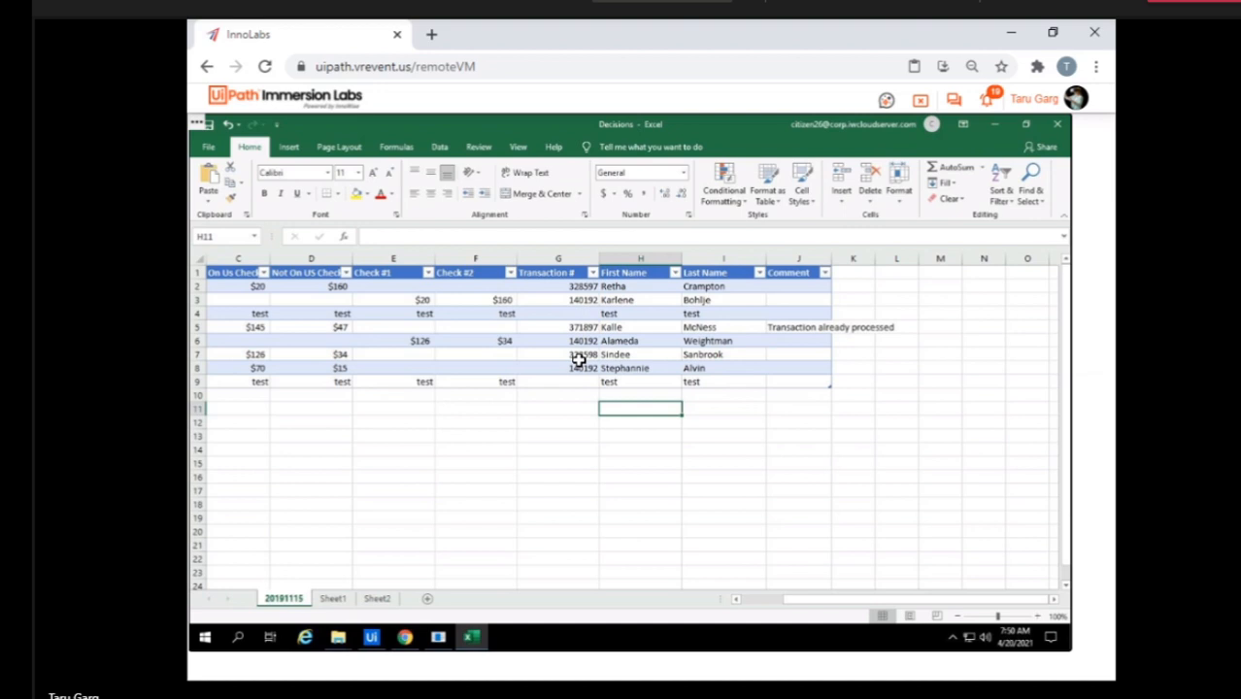
left_click(1001, 126)
left_click(757, 345)
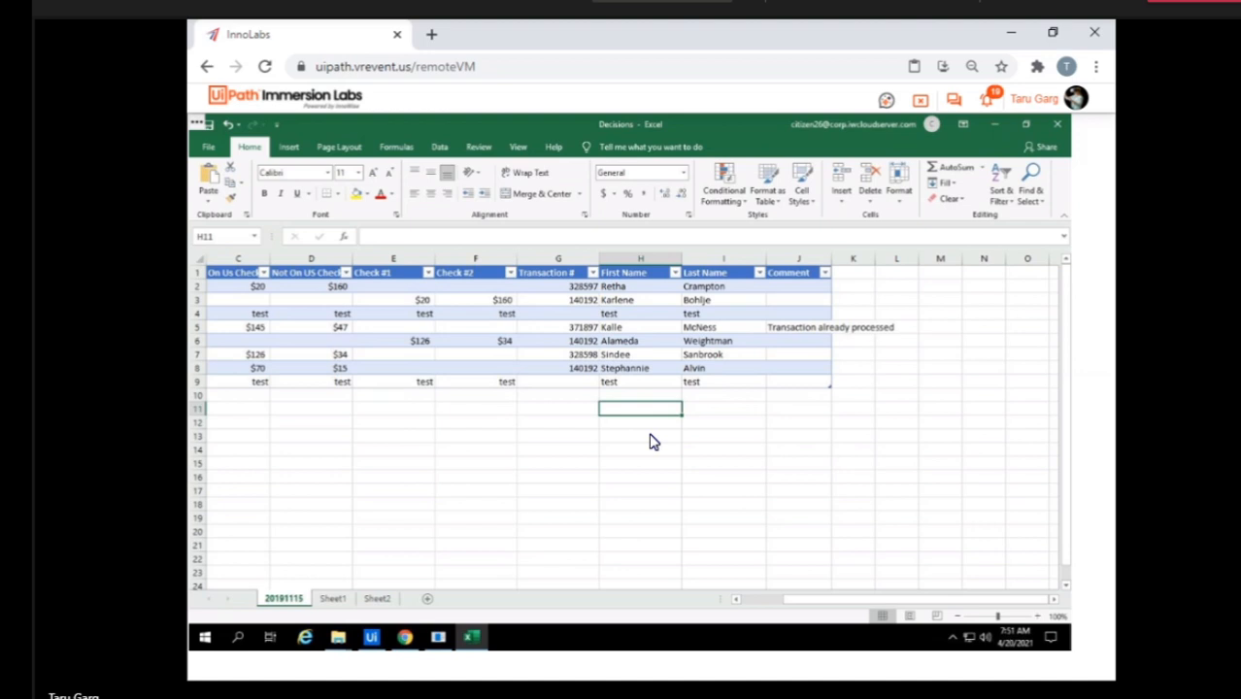
Return to the Switch workflow in StudioX and enable Save after each row on the For Each Excel Row activity.
left_click(374, 640)
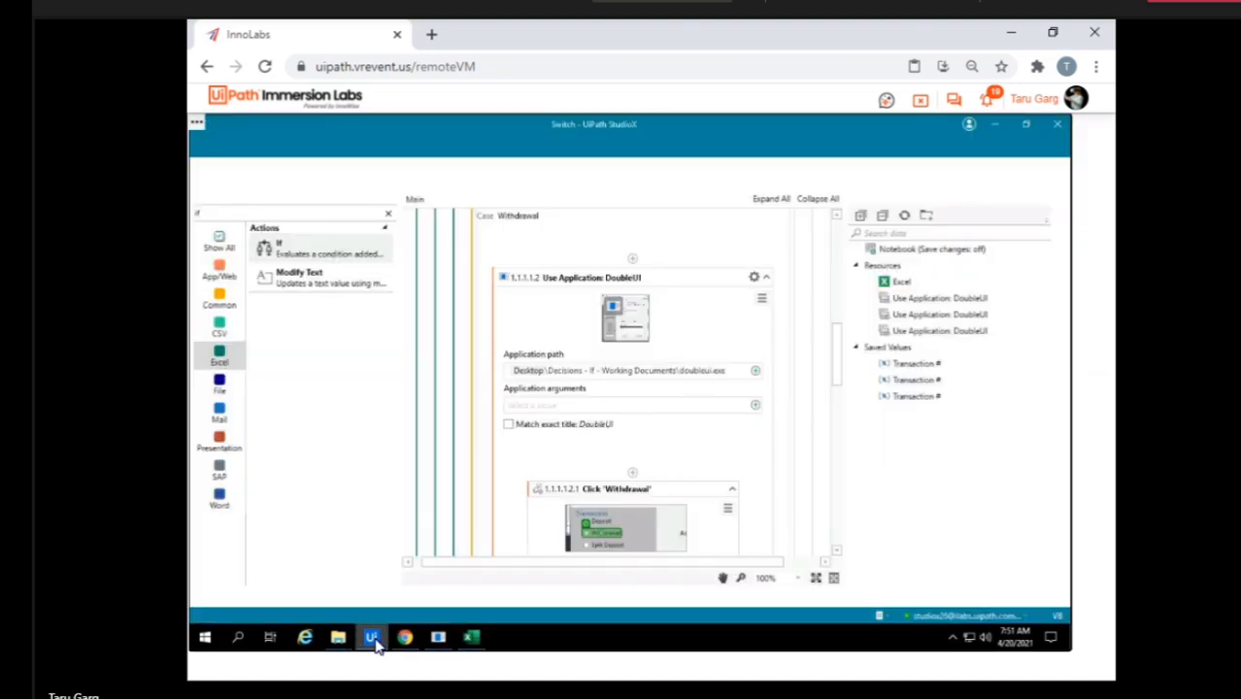
scroll(580, 465, "up", 5)
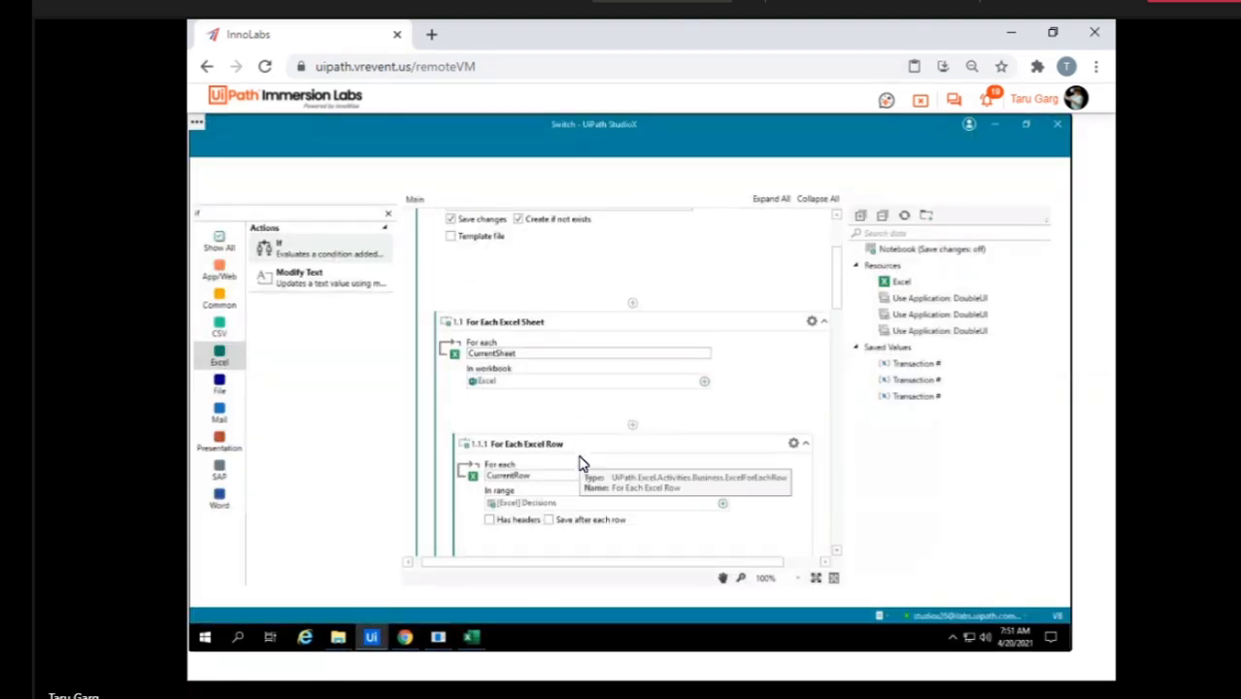
scroll(581, 464, "up", 3)
scroll(580, 464, "down", 3)
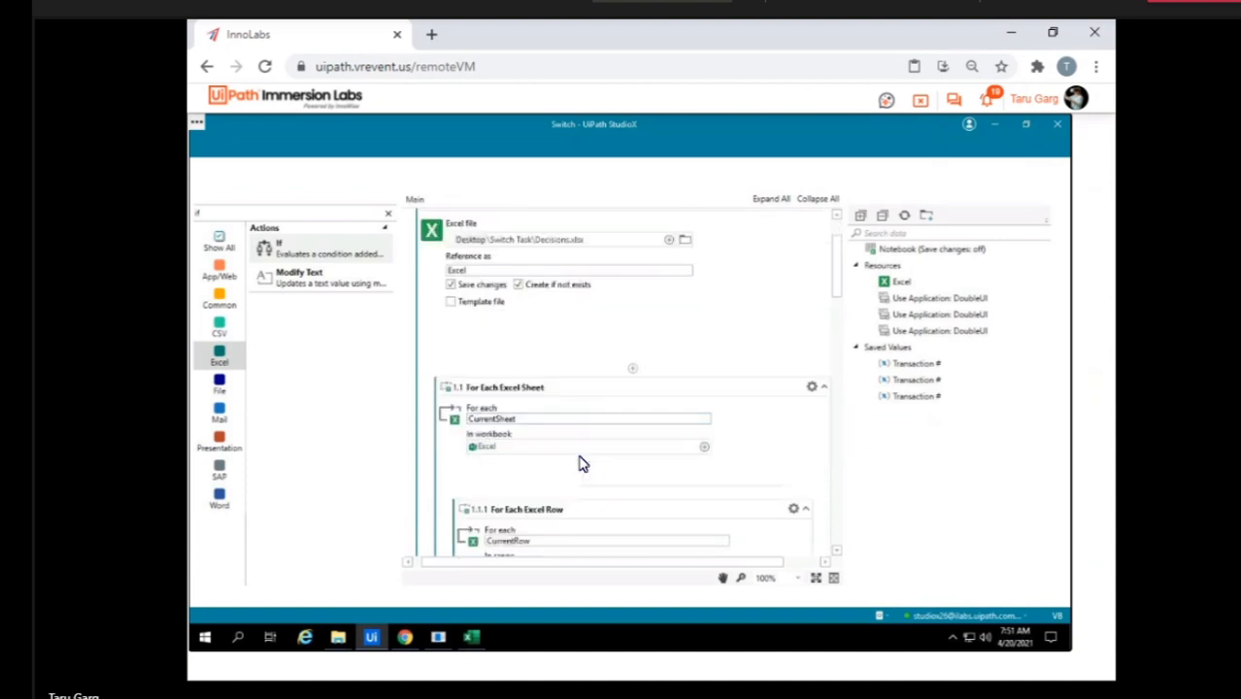
scroll(581, 464, "down", 1)
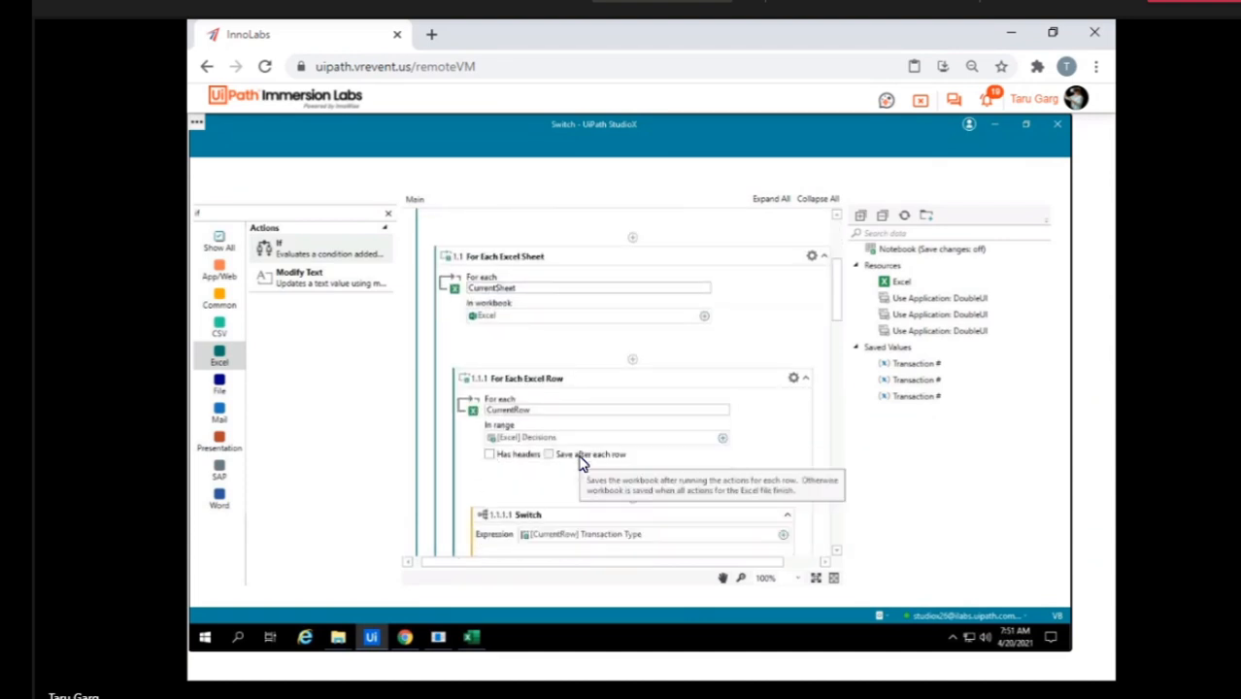
left_click(581, 463)
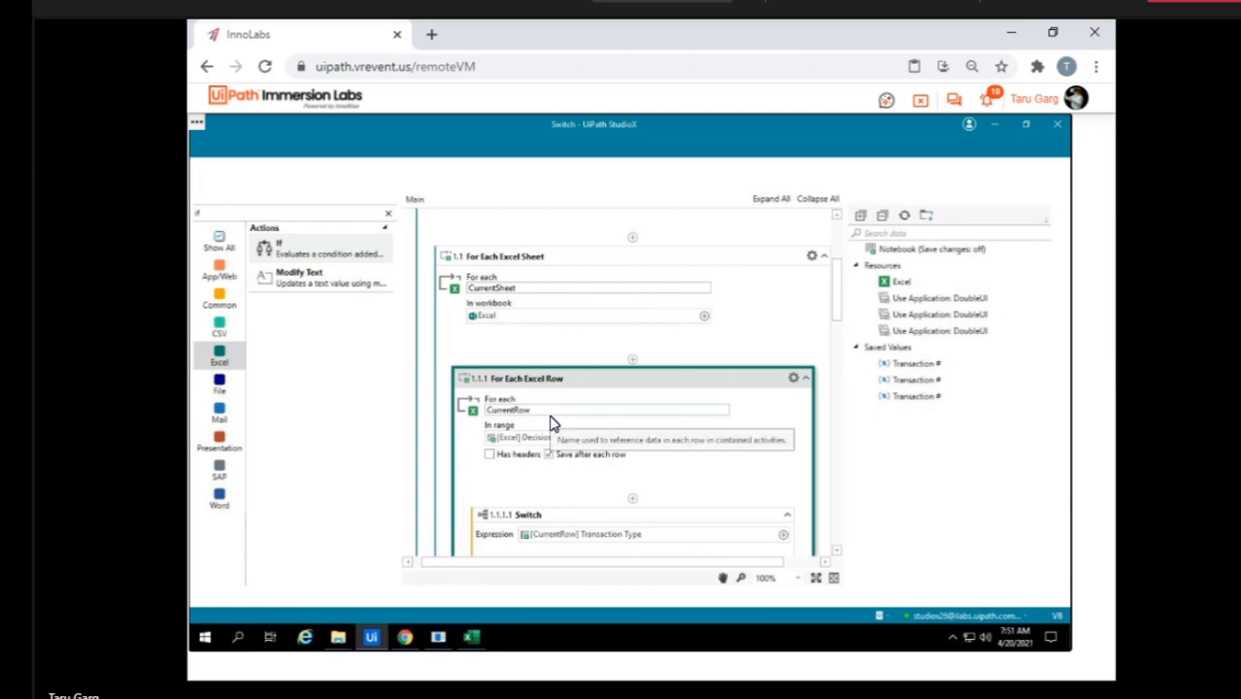
Expand the Split Deposit case of the Switch activity and examine its DoubleUI activities.
scroll(730, 467, "down", 5)
scroll(730, 468, "down", 10)
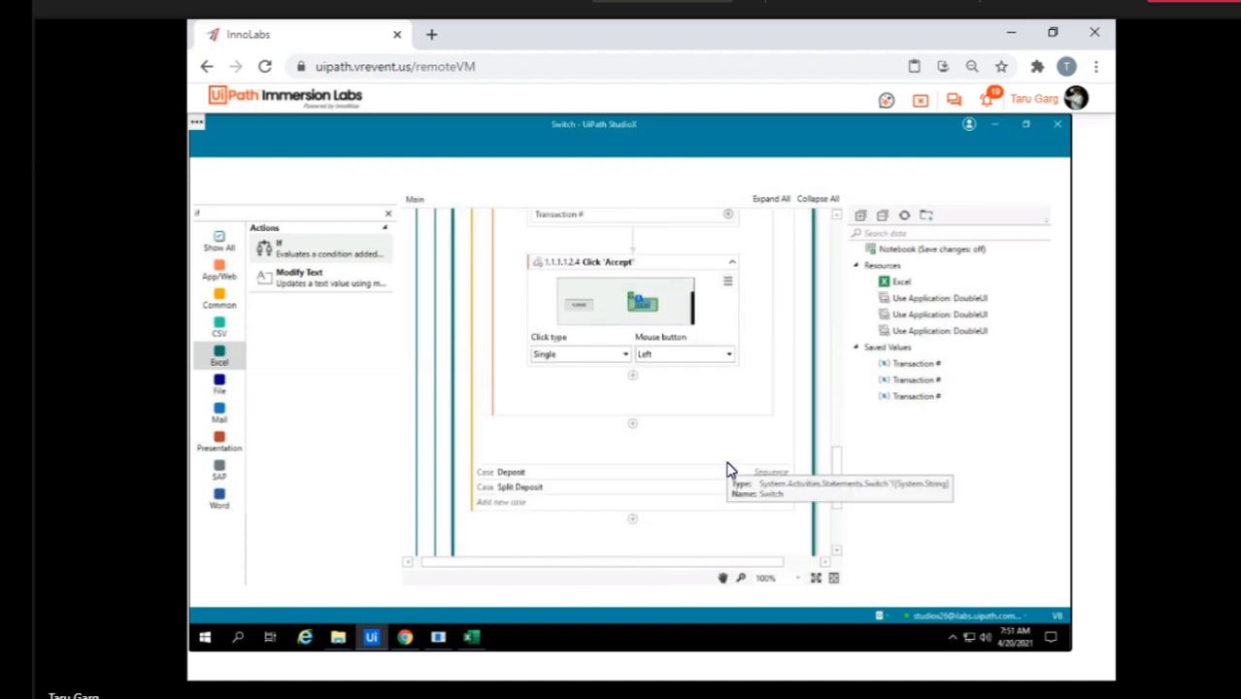
left_click(516, 488)
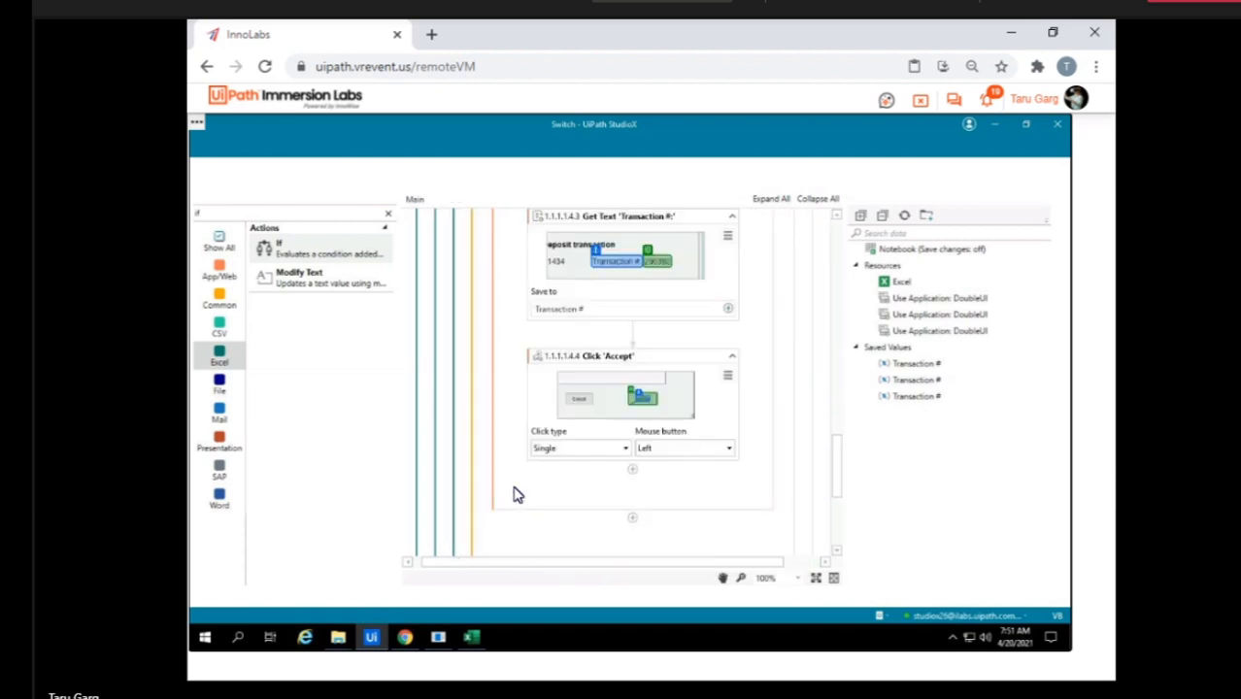
scroll(665, 394, "up", 3)
scroll(664, 397, "up", 3)
scroll(664, 396, "up", 1)
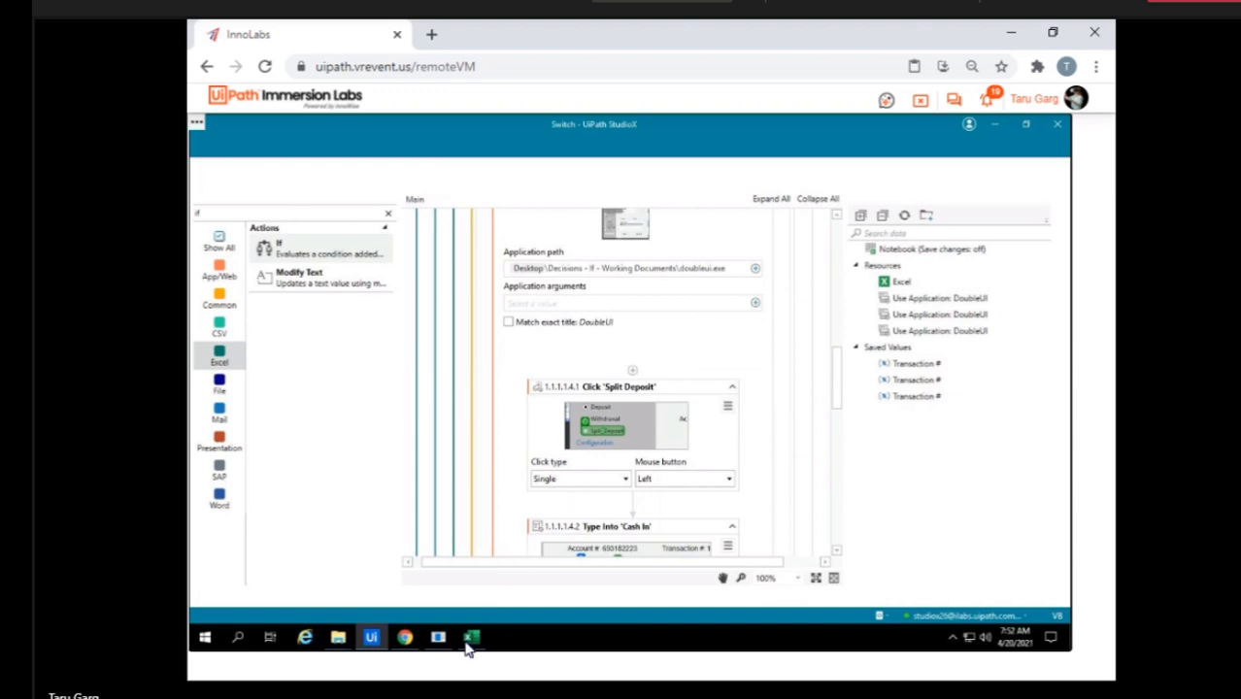
Check the Withdrawal and Split Deposit branches in the Scenarios - Switch - RobotPath PDF in Chrome, and return to StudioX.
left_click(406, 643)
scroll(693, 334, "up", 5)
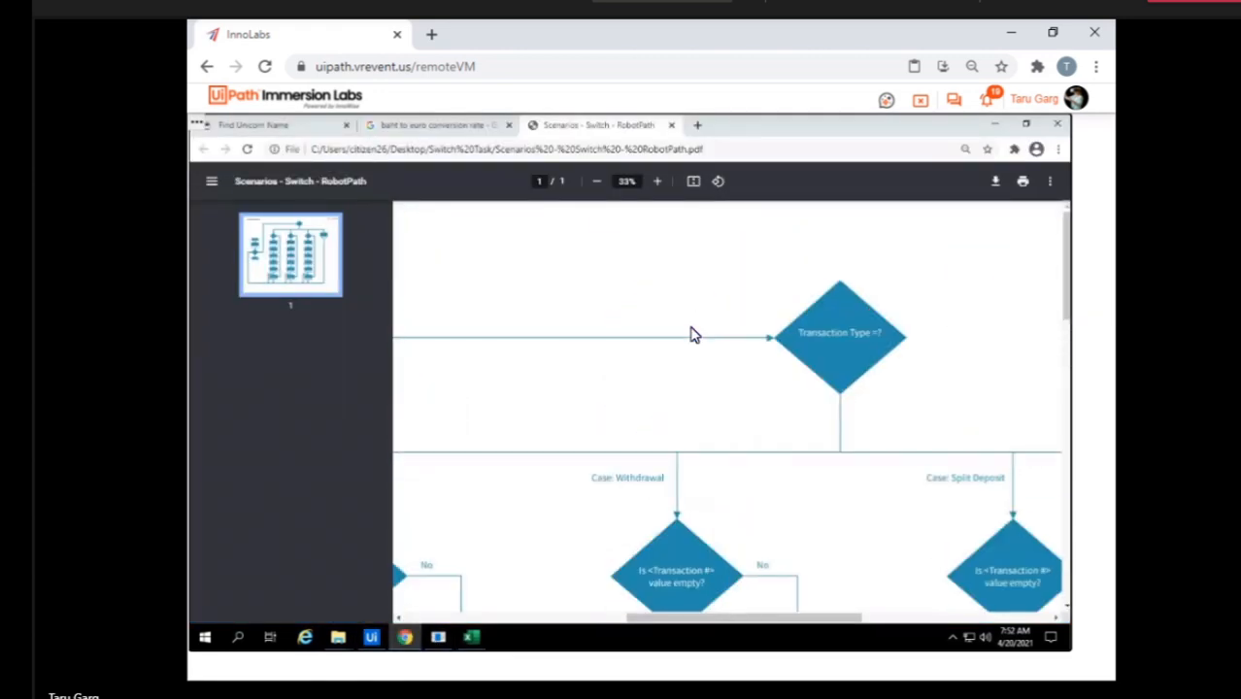
scroll(693, 334, "down", 3)
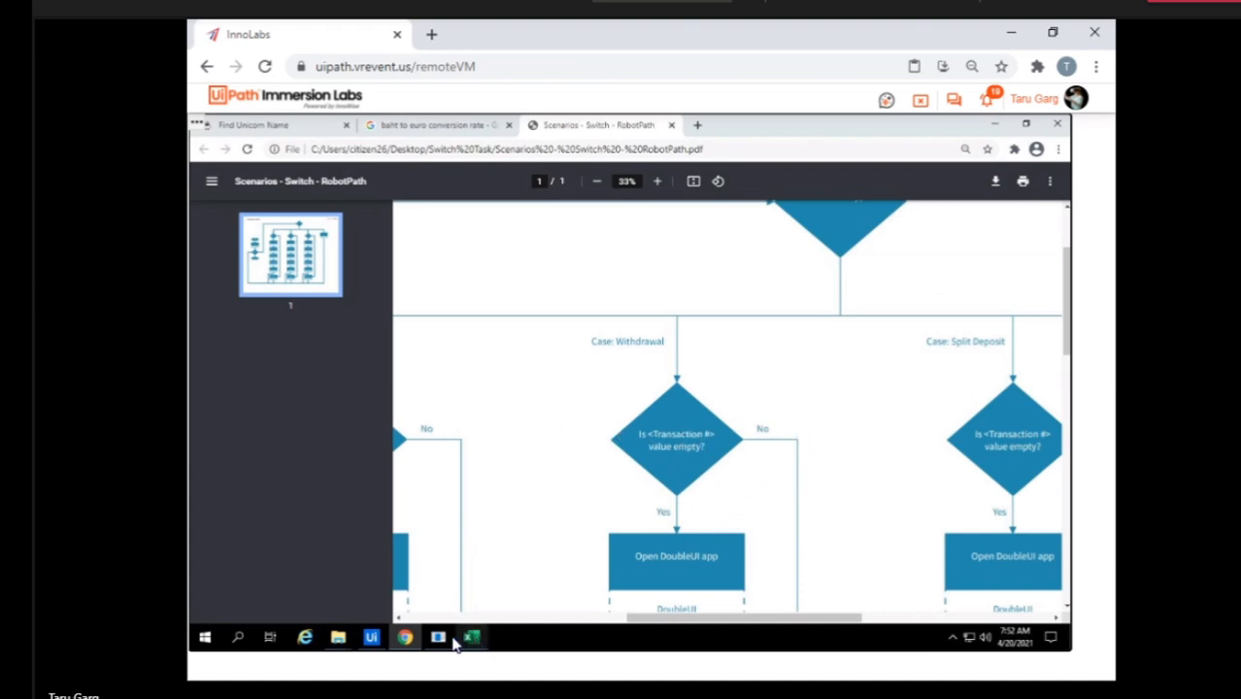
left_click(372, 639)
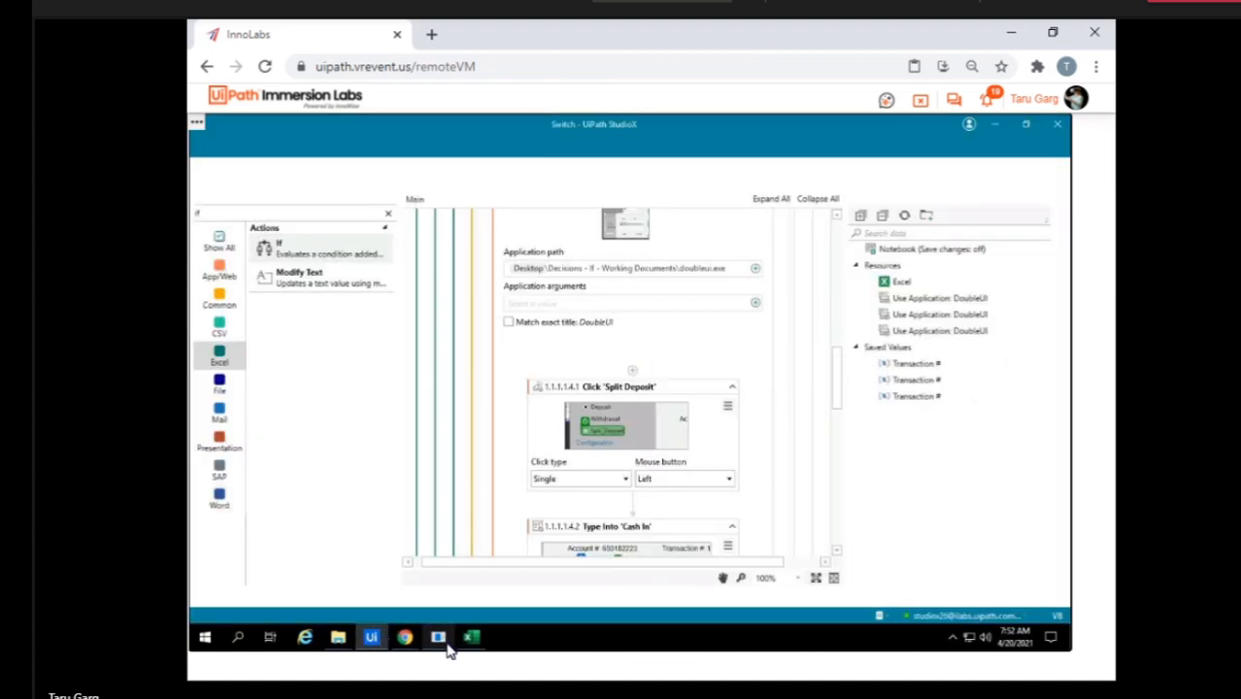
Set the range of the For Each Excel Row activity to CurrentSheet.
scroll(630, 349, "up", 10)
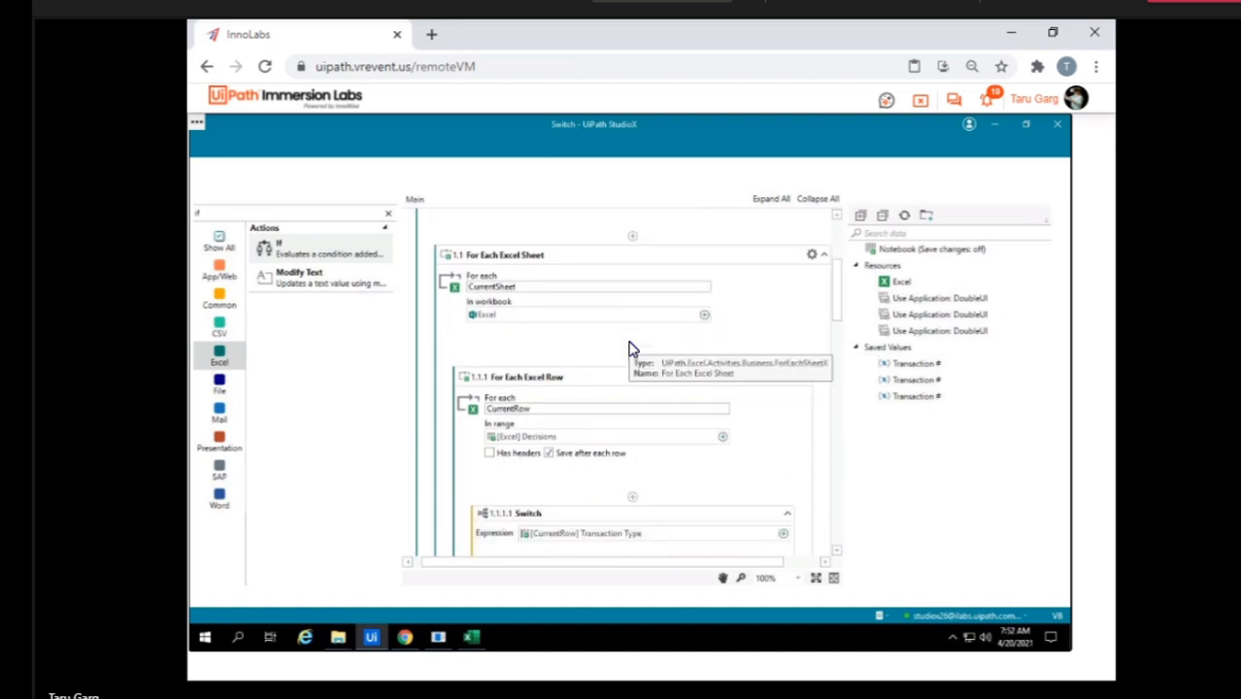
left_click(657, 406)
left_click(722, 438)
mouse_move(773, 443)
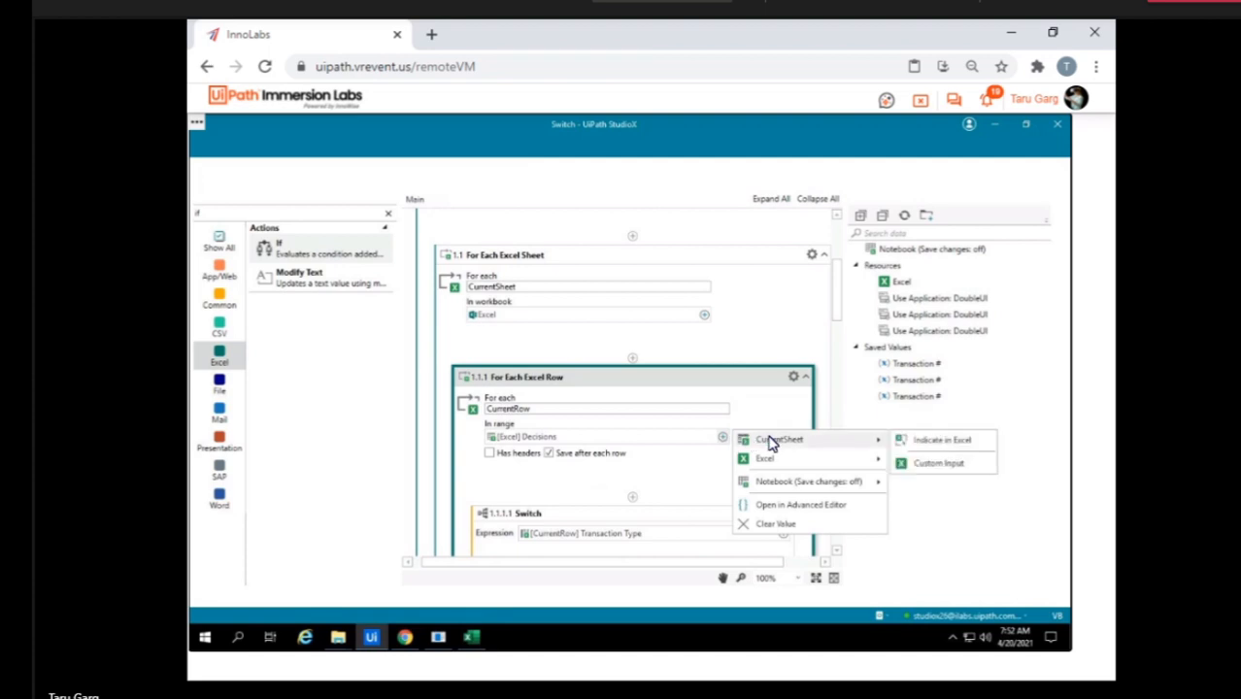
left_click(831, 444)
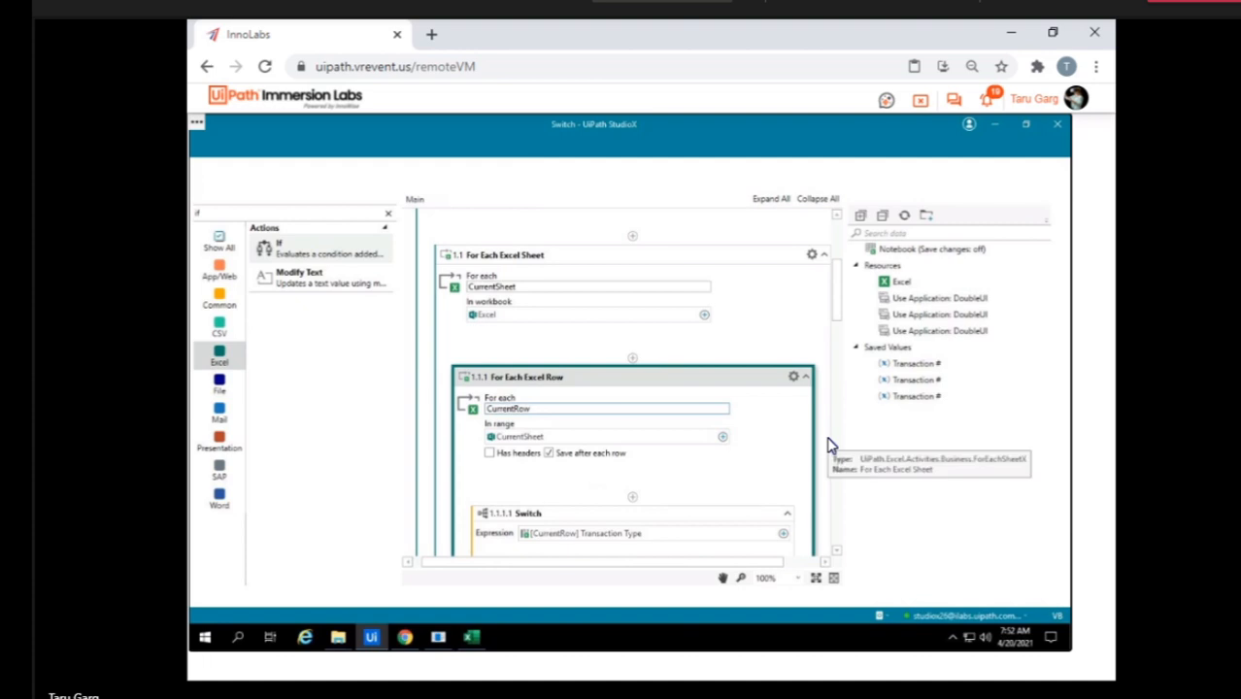
scroll(708, 476, "down", 5)
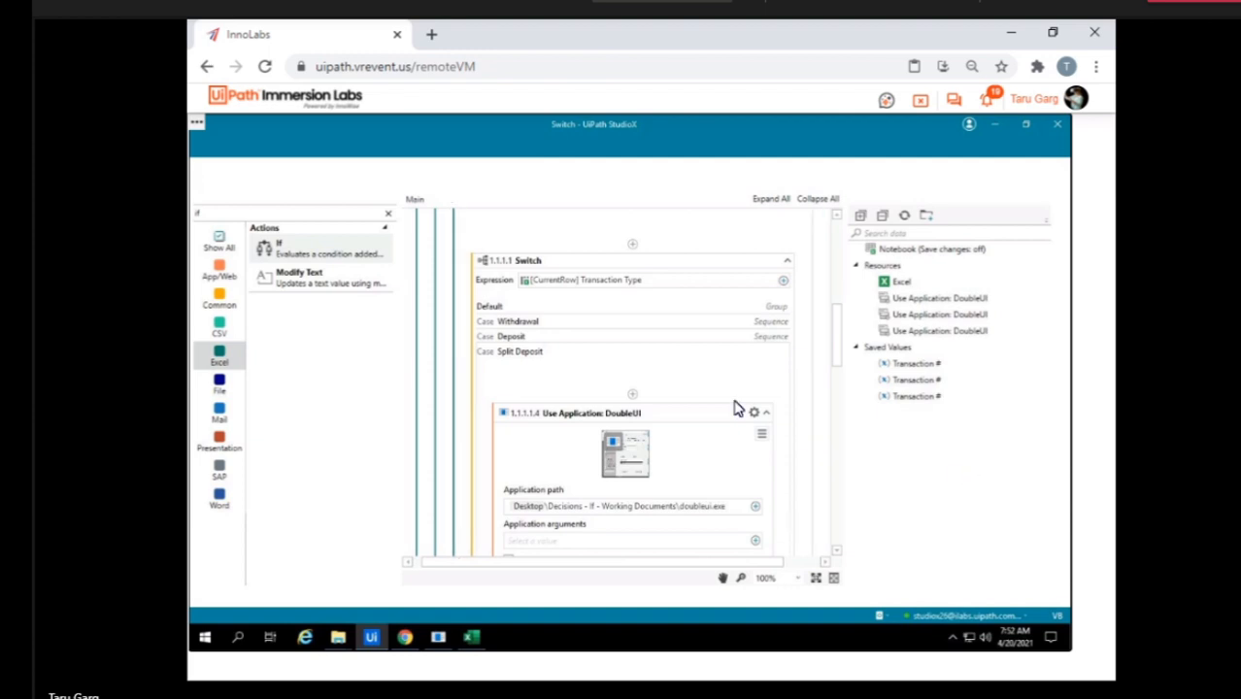
scroll(729, 380, "down", 3)
scroll(729, 380, "up", 8)
scroll(729, 380, "up", 3)
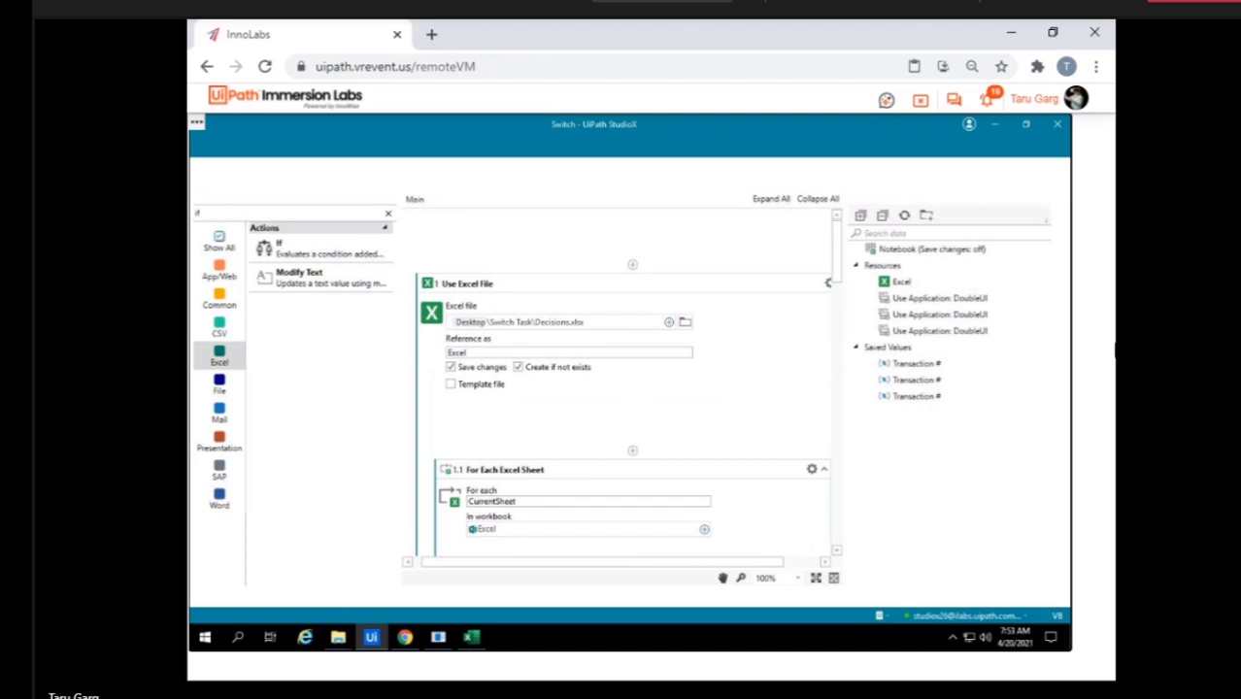
left_click(301, 155)
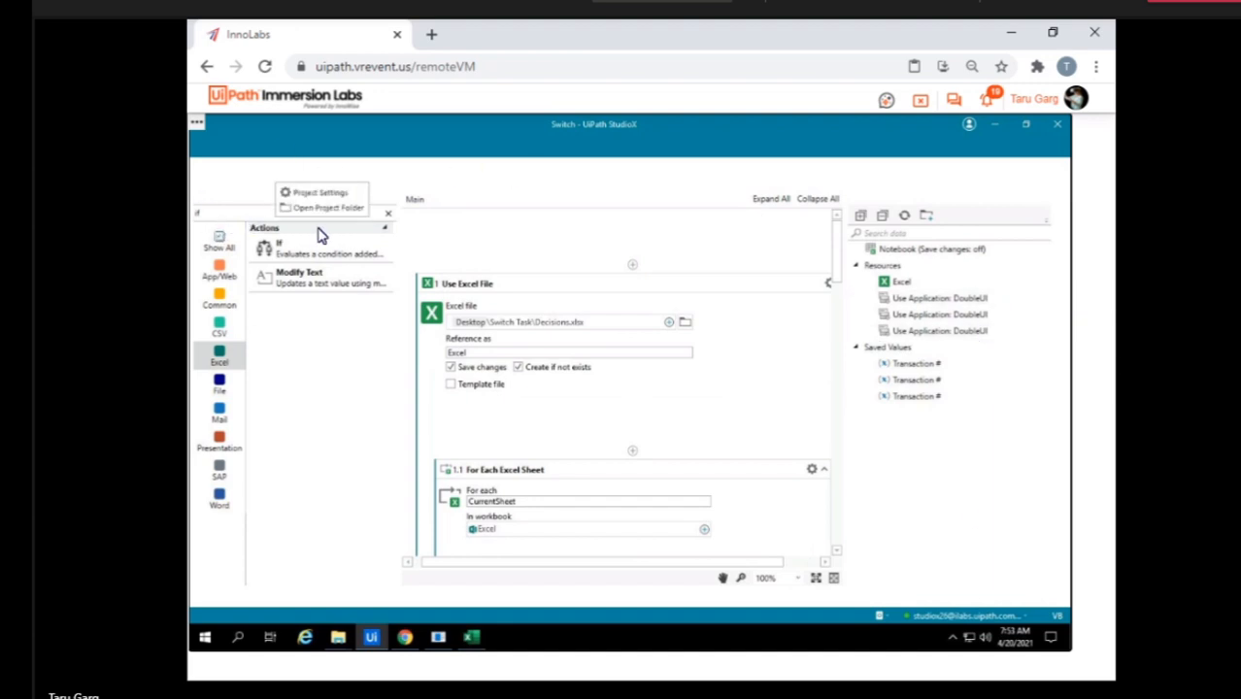
left_click(412, 176)
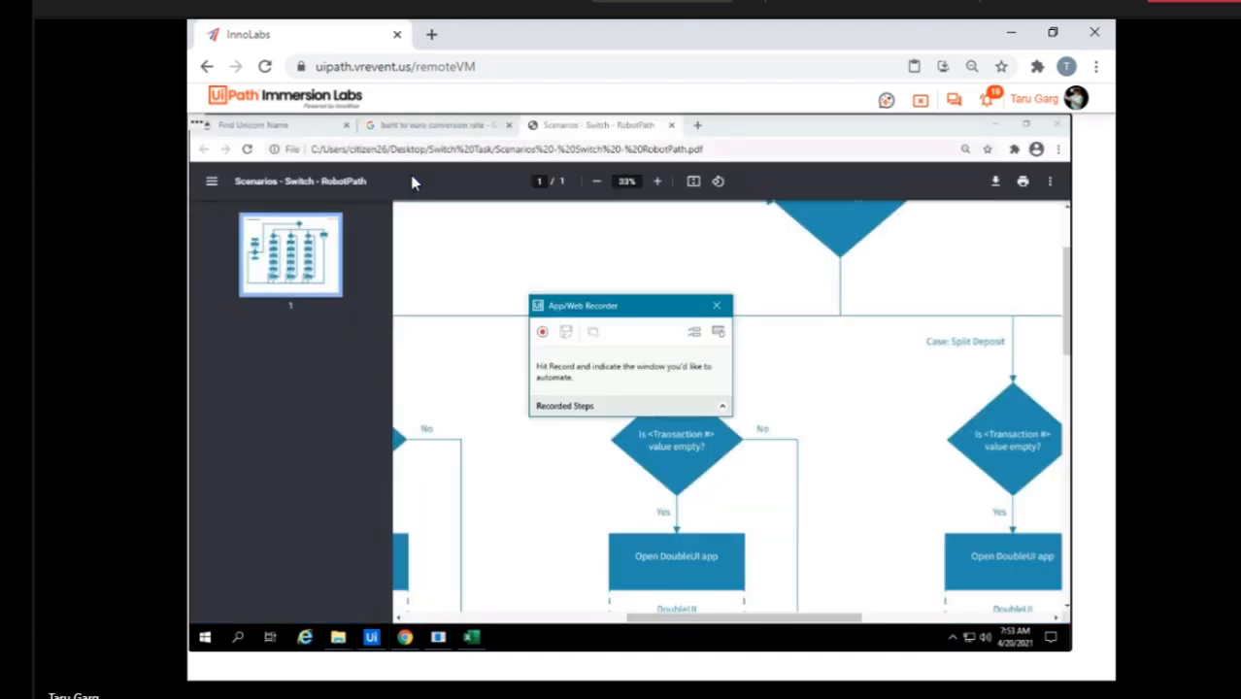
left_click(717, 306)
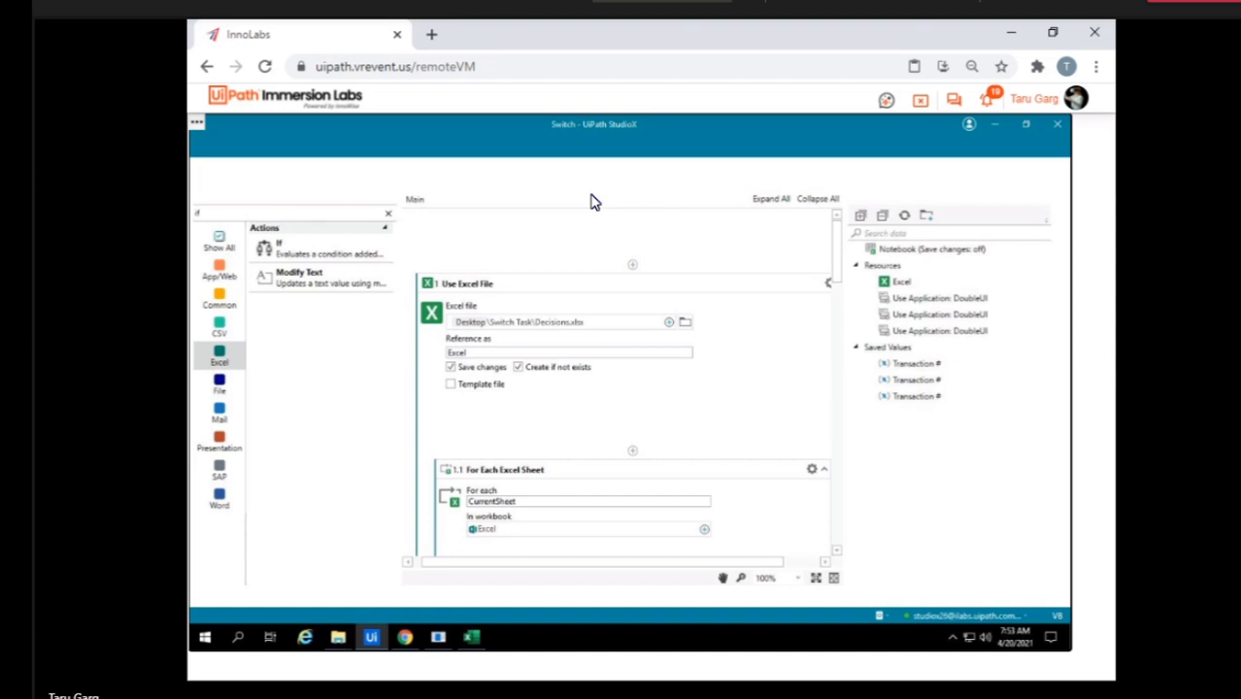
scroll(554, 407, "down", 1)
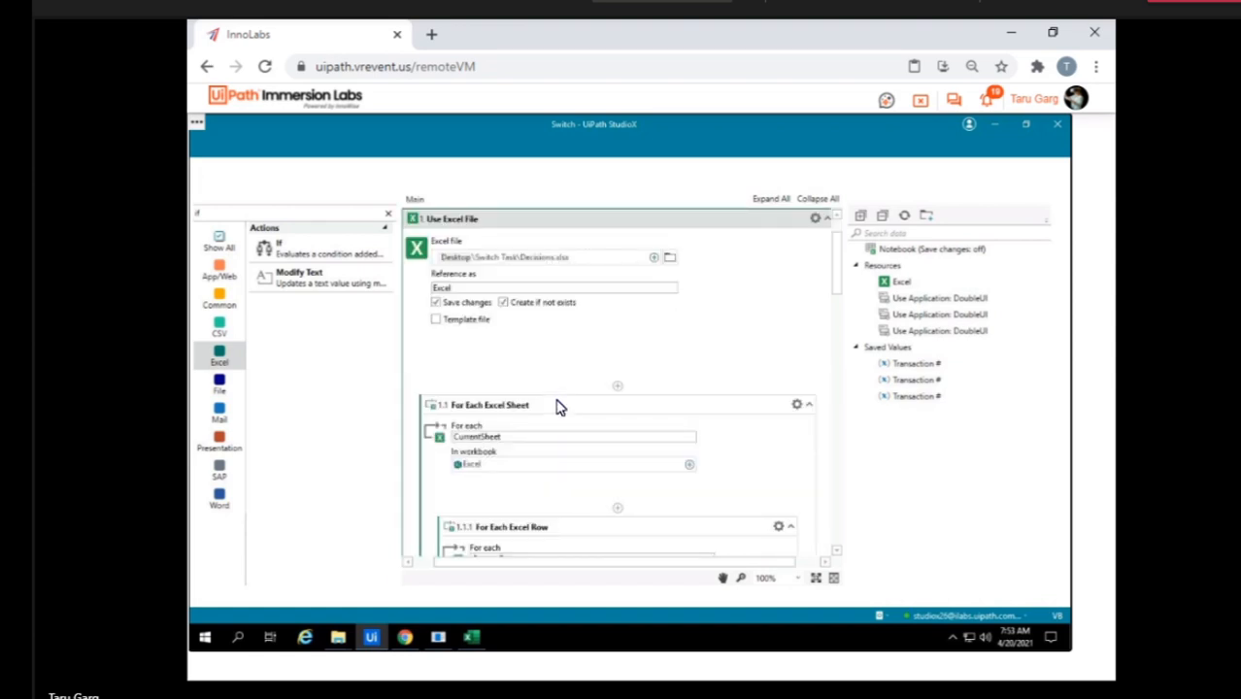
Close the StudioX window that holds the Switch project.
left_click(370, 638)
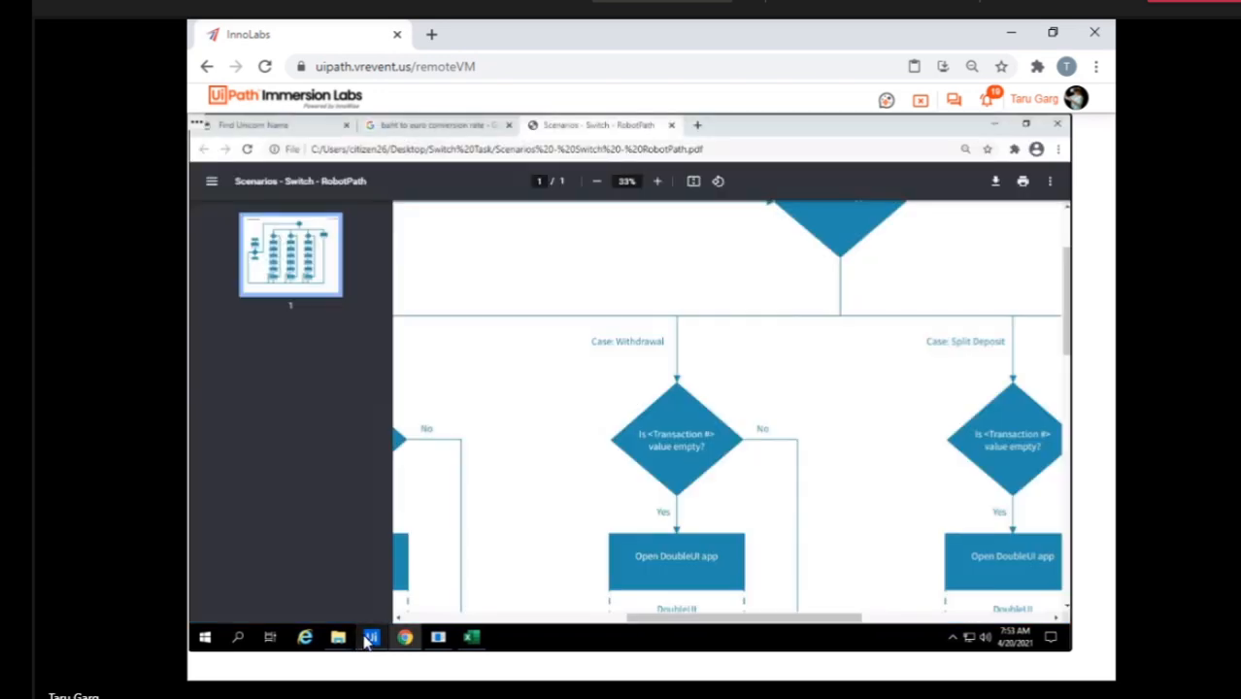
left_click(370, 638)
left_click(367, 641)
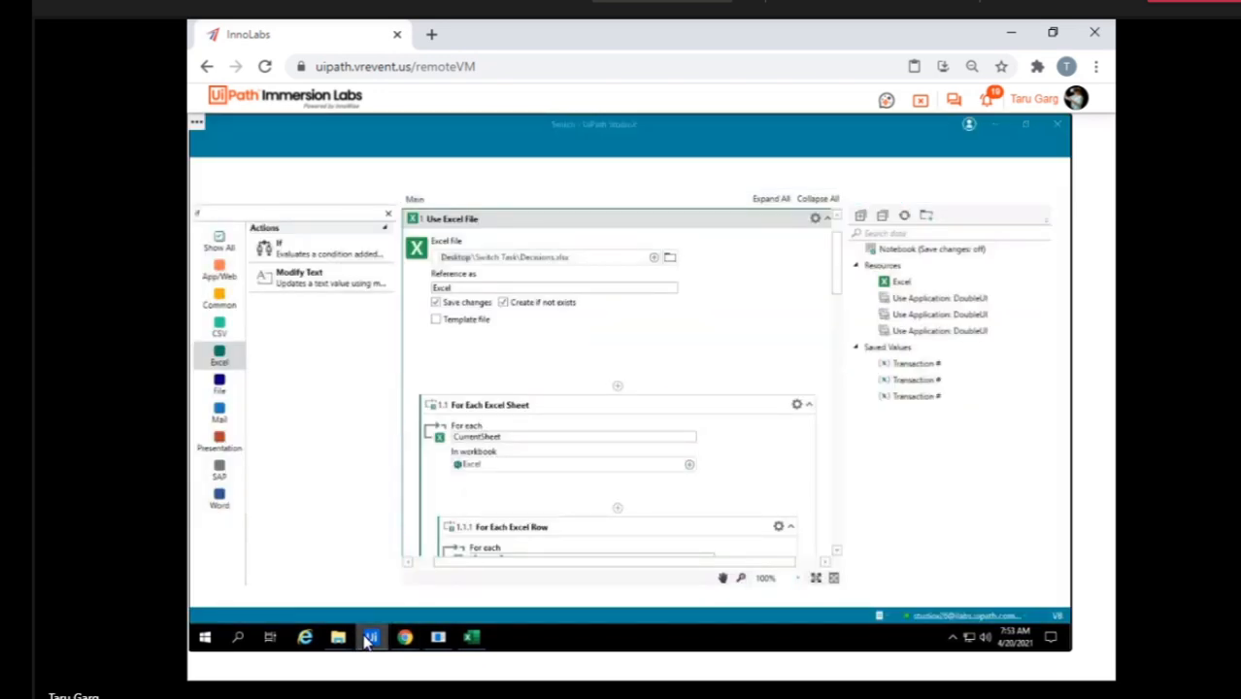
right_click(370, 638)
left_click(371, 640)
left_click(371, 638)
right_click(371, 638)
left_click(334, 608)
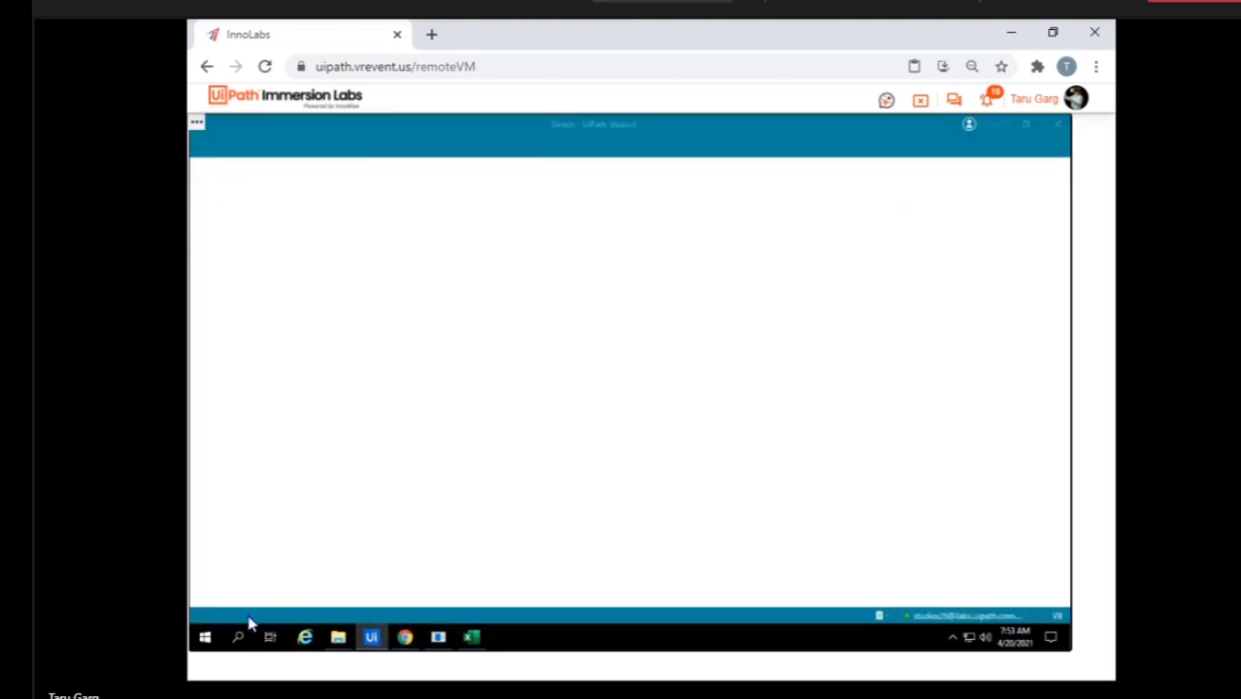
Relaunch UiPath StudioX, dismiss the welcome dialog and reopen the recent Switch project.
left_click(238, 639)
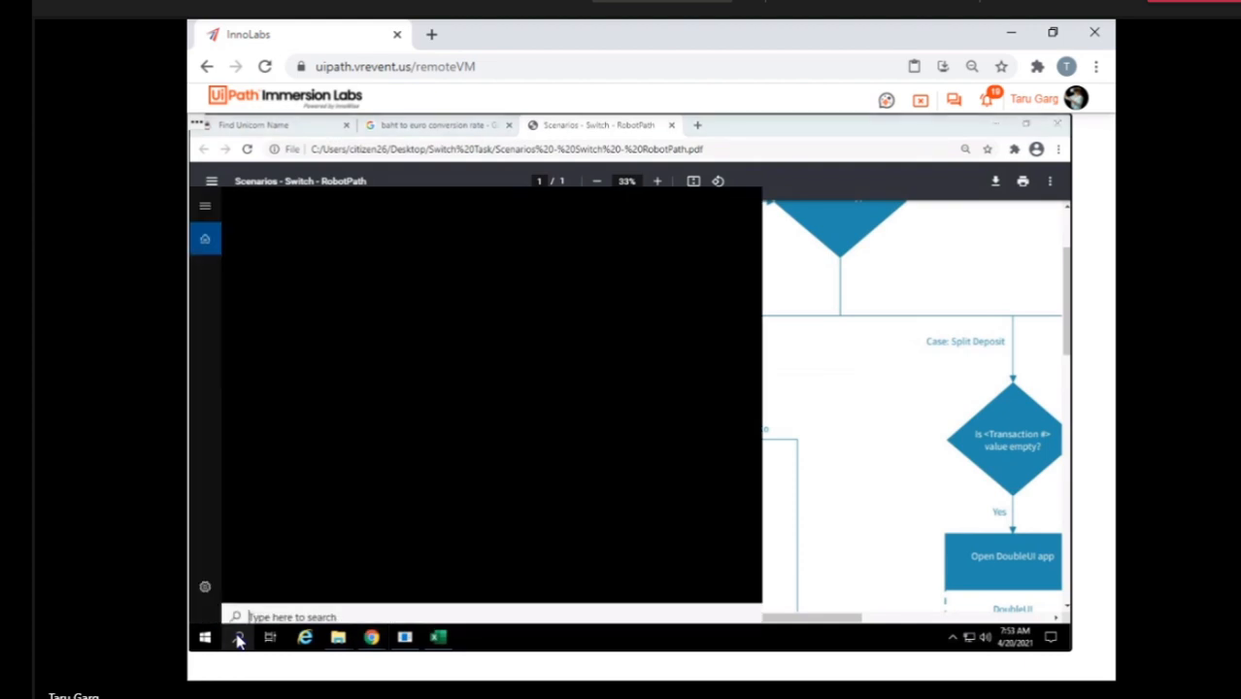
type("uip")
key("Return")
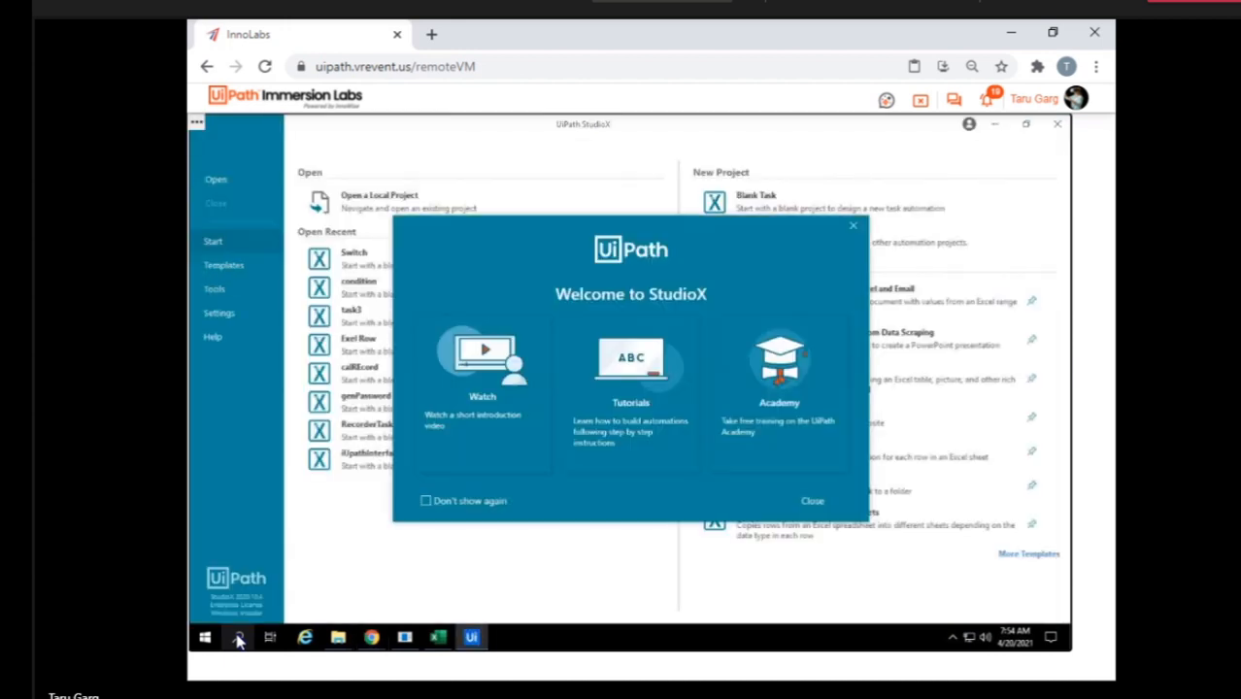
left_click(854, 228)
left_click(348, 271)
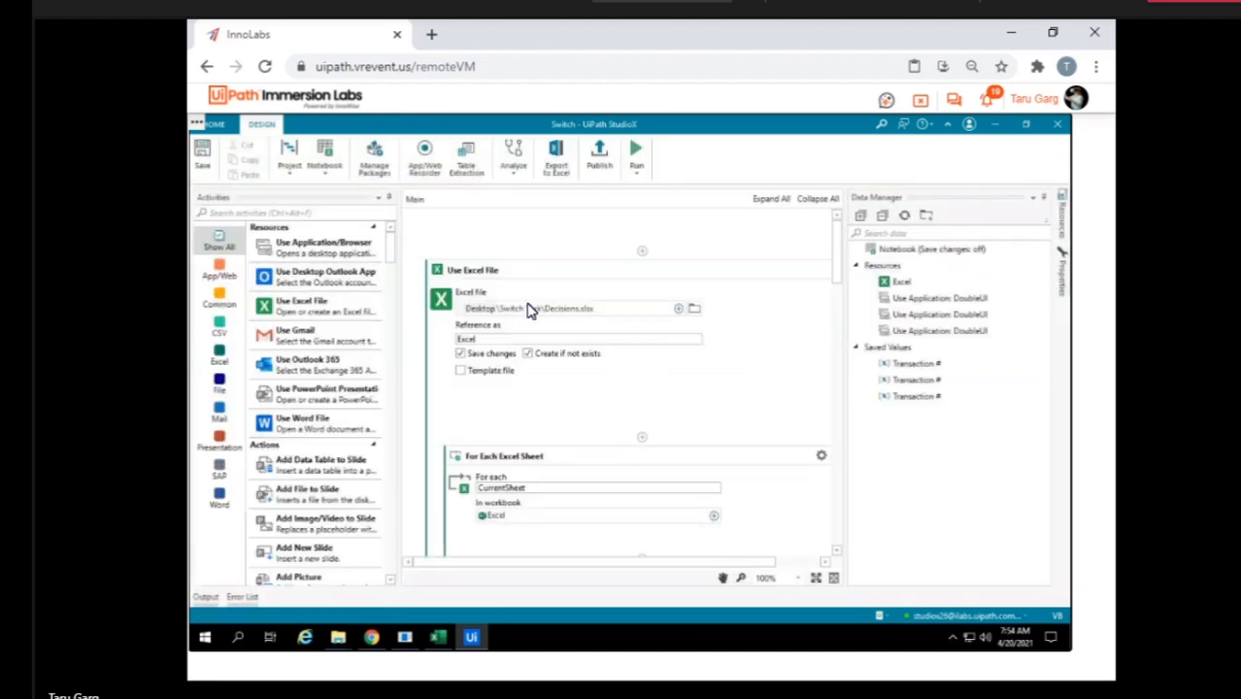
Run the Switch workflow and close the dialogs that interrupt the run.
left_click(637, 154)
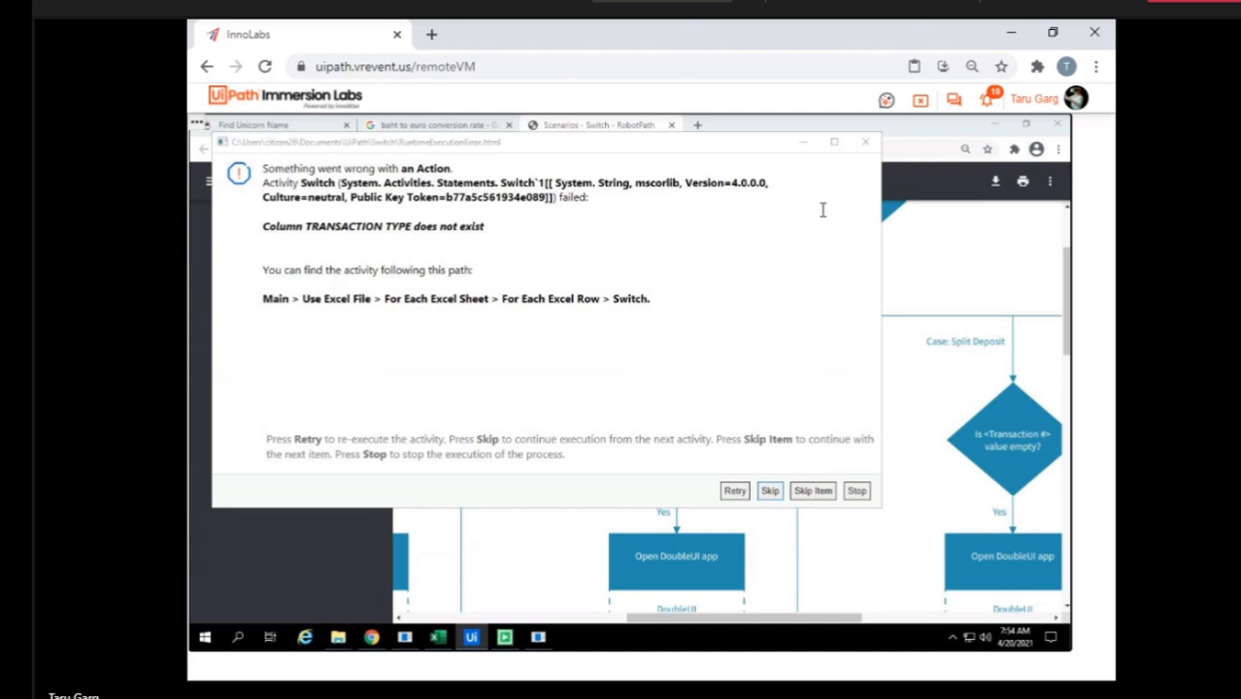
left_click(865, 143)
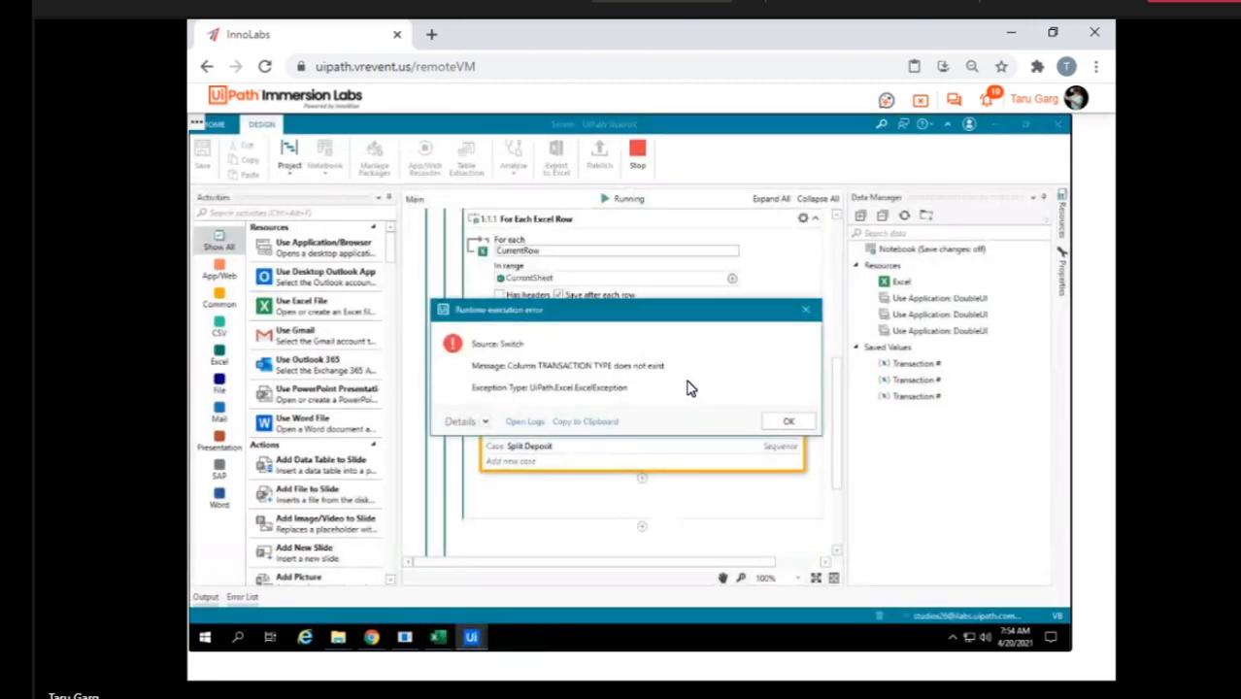
left_click(797, 427)
Switch to the Decisions workbook and check the Transaction Type column header on sheet 20191115.
left_click(439, 640)
left_click(283, 518)
key("Left")
key("Left")
key("Left")
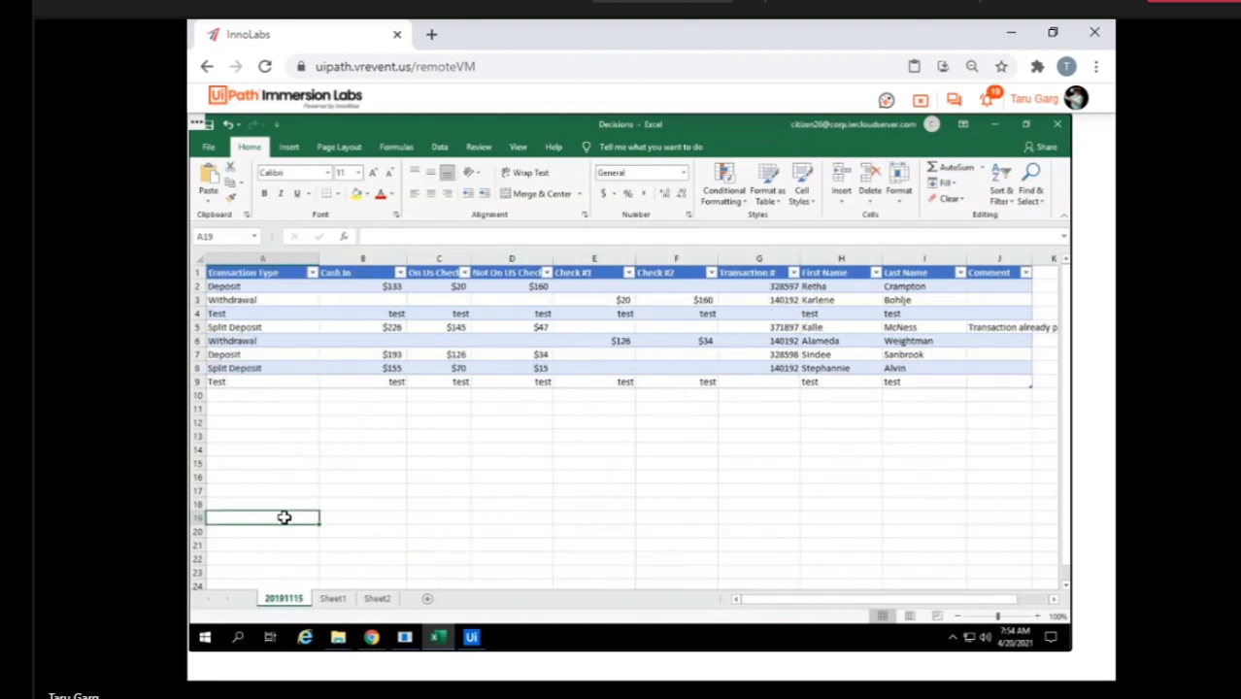
left_click(260, 277)
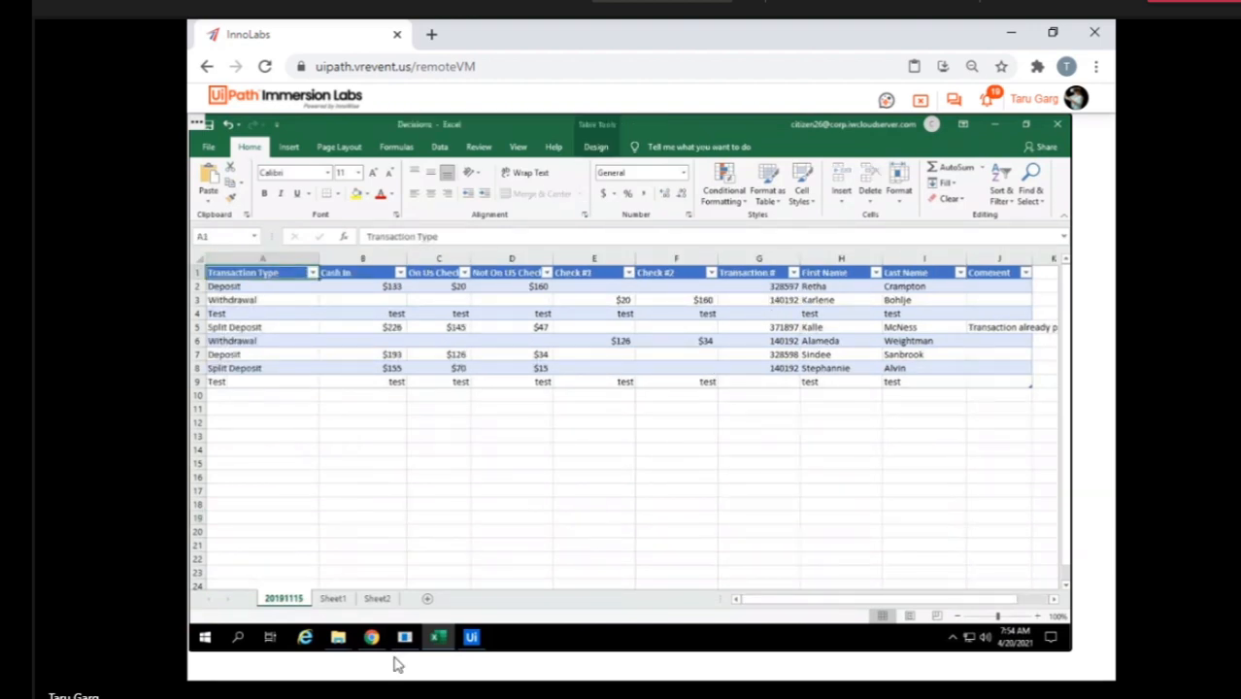
Return to StudioX and enable Has headers on the For Each Excel Row activity.
left_click(473, 637)
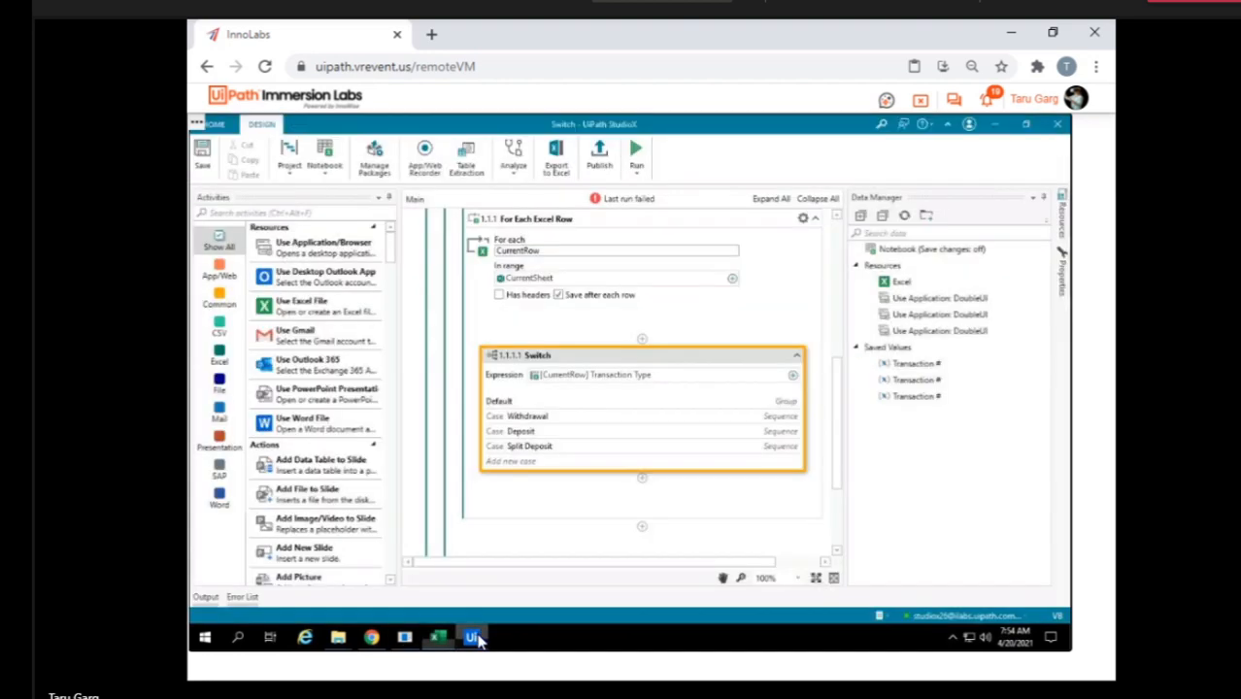
left_click(748, 335)
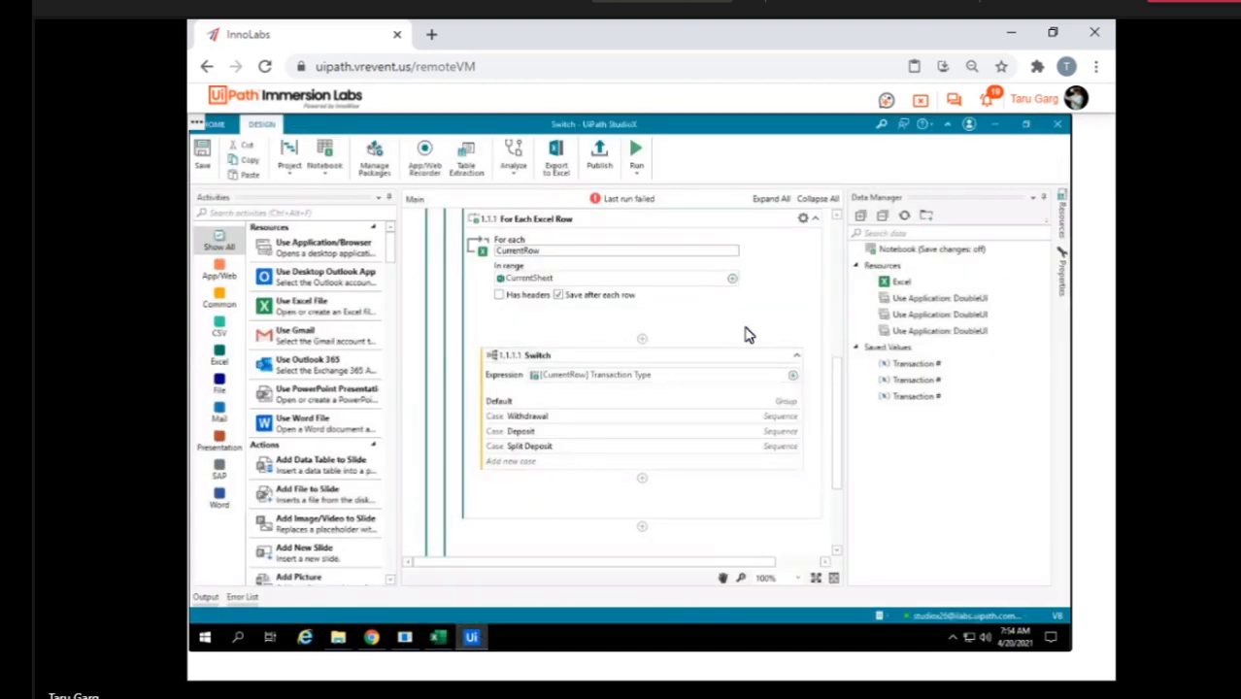
scroll(748, 335, "up", 5)
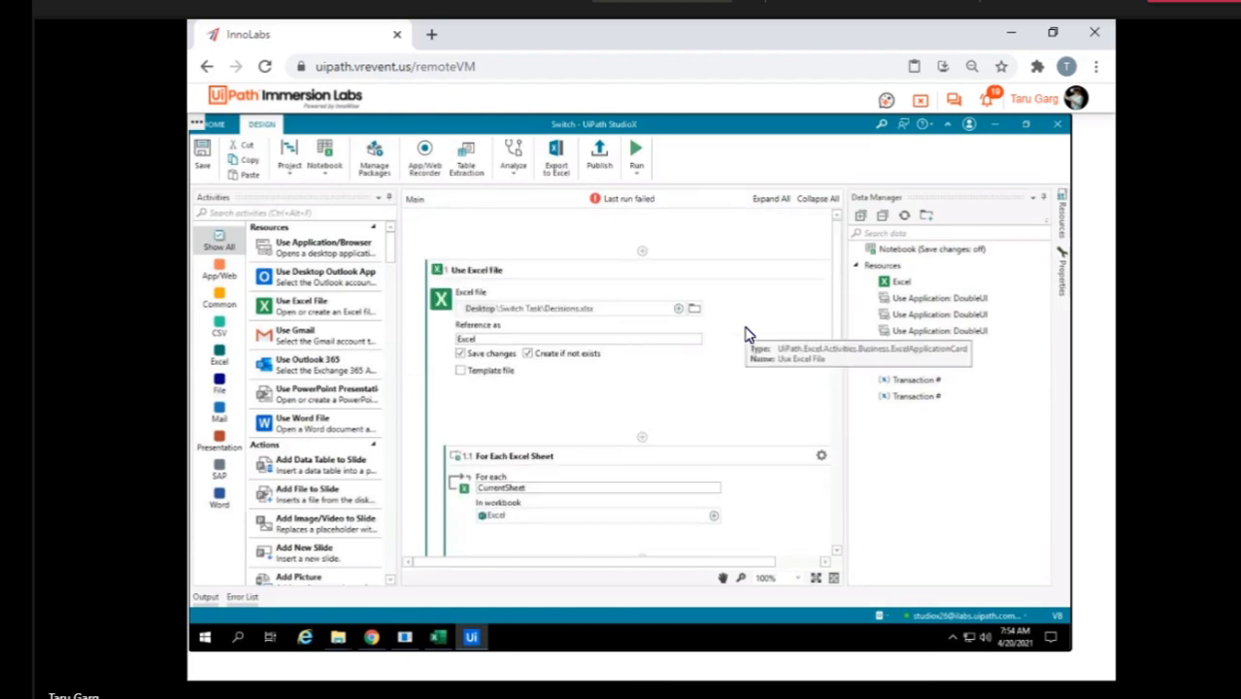
scroll(748, 335, "down", 1)
scroll(748, 335, "up", 1)
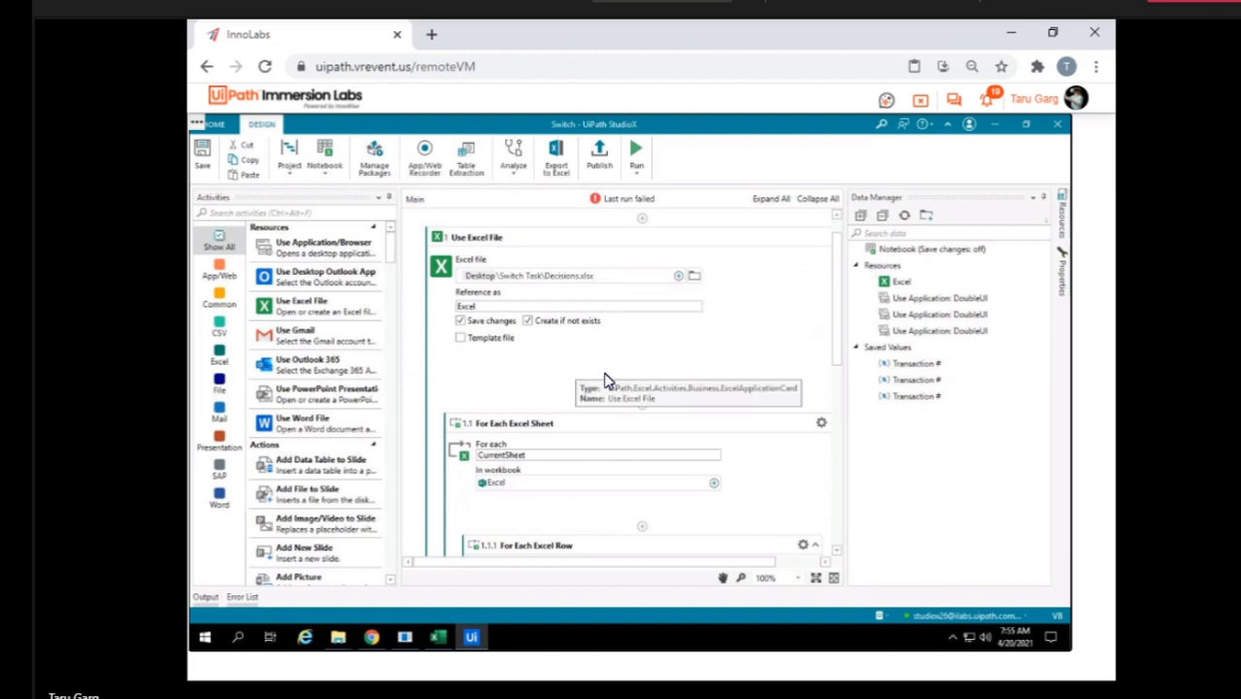
left_click(683, 351)
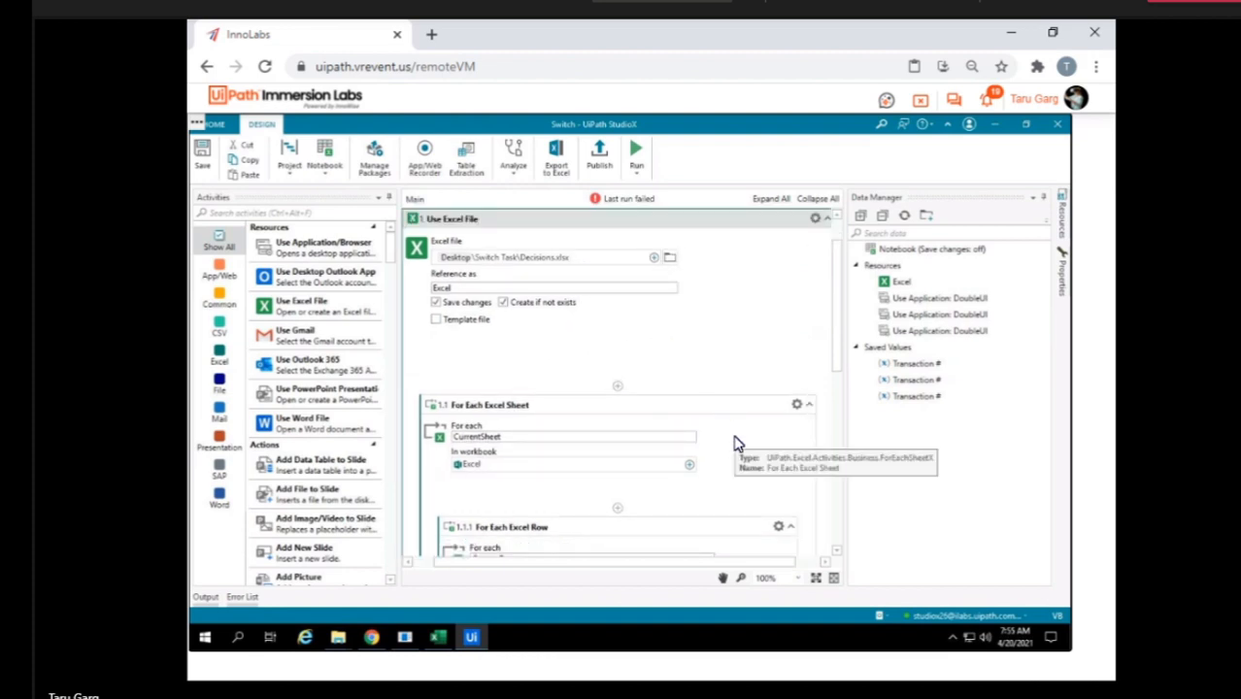
scroll(735, 444, "down", 5)
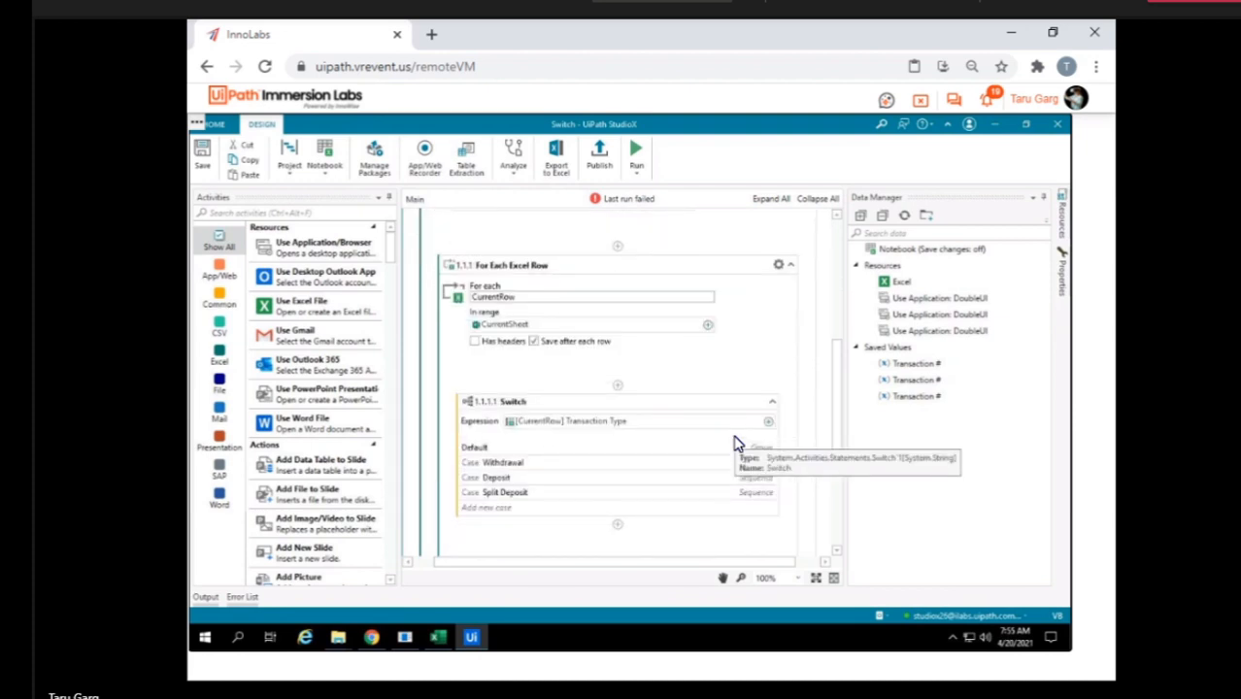
left_click(475, 344)
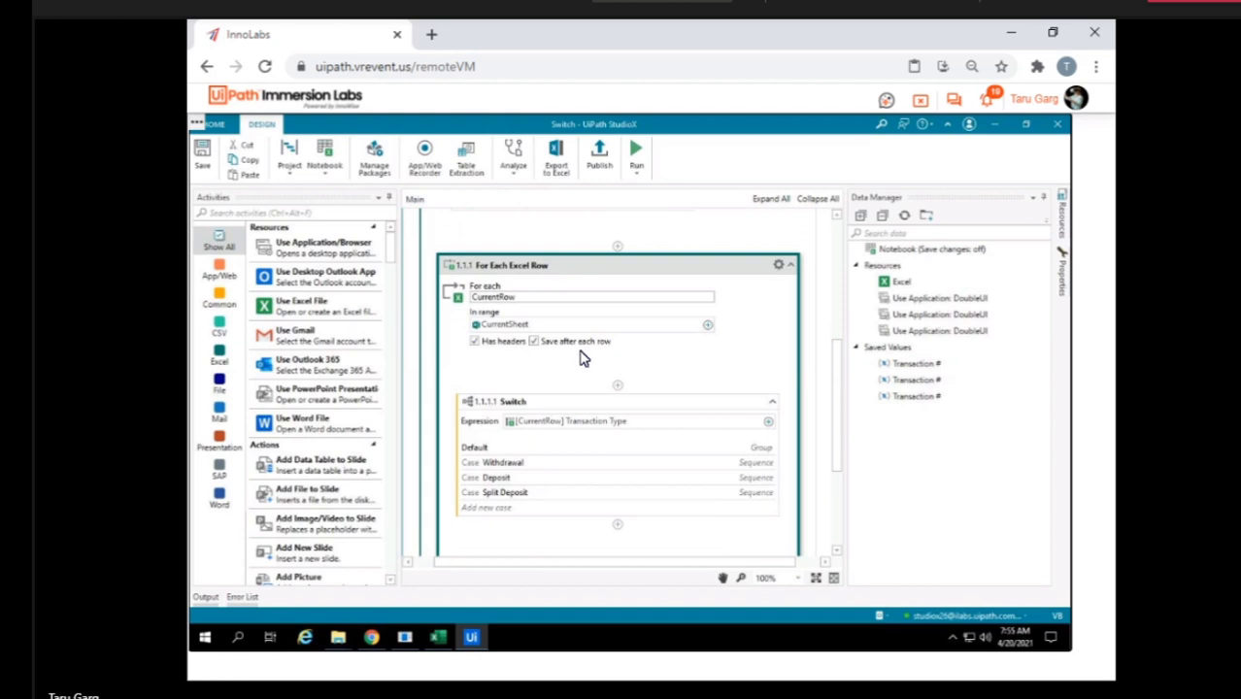
left_click(534, 344)
left_click(556, 377)
Switch to the Decisions workbook and clear the Transaction # values in rows 2 to 9 of sheet 20191115.
left_click(471, 638)
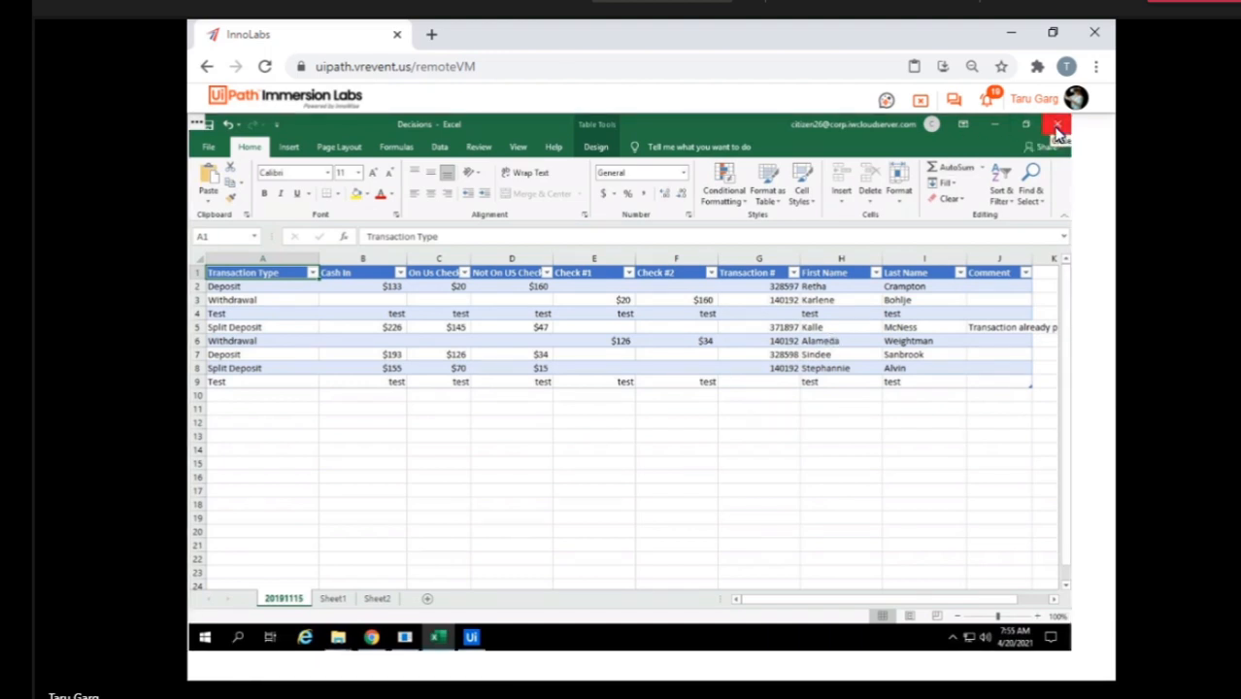
left_click(768, 285)
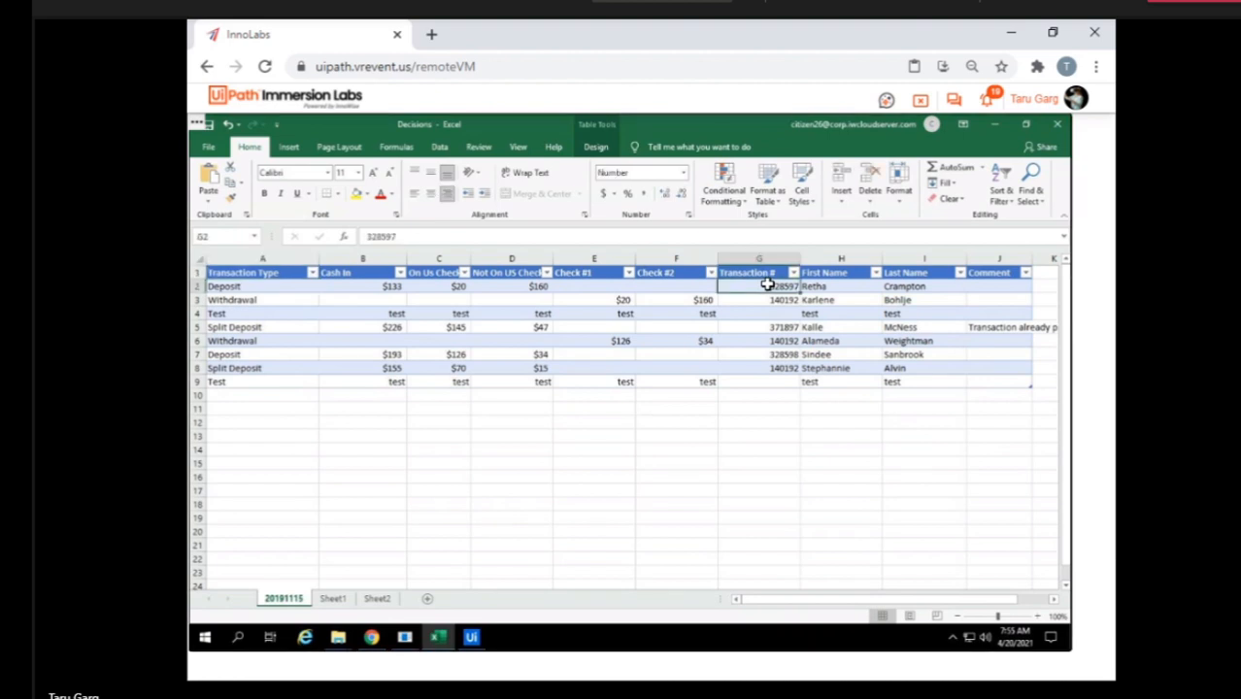
key("shift+Down")
key("shift+Down")
key("shift+Down")
key("shift+Down")
key("shift+Down")
key("shift+Down")
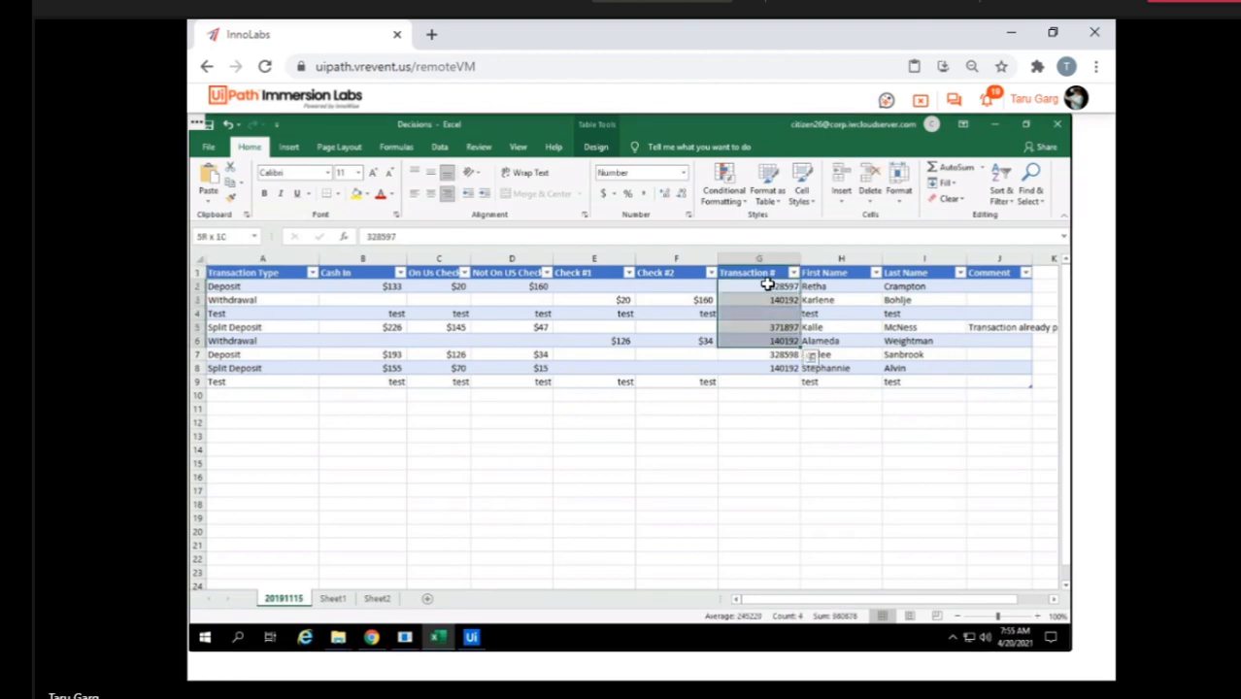
key("Delete")
Clear the Comment cells J2:J5 on sheet 20191115.
key("Right")
key("Right")
key("Right")
key("Right")
key("Left")
key("shift+Down")
key("shift+Down")
key("shift+Down")
key("Delete")
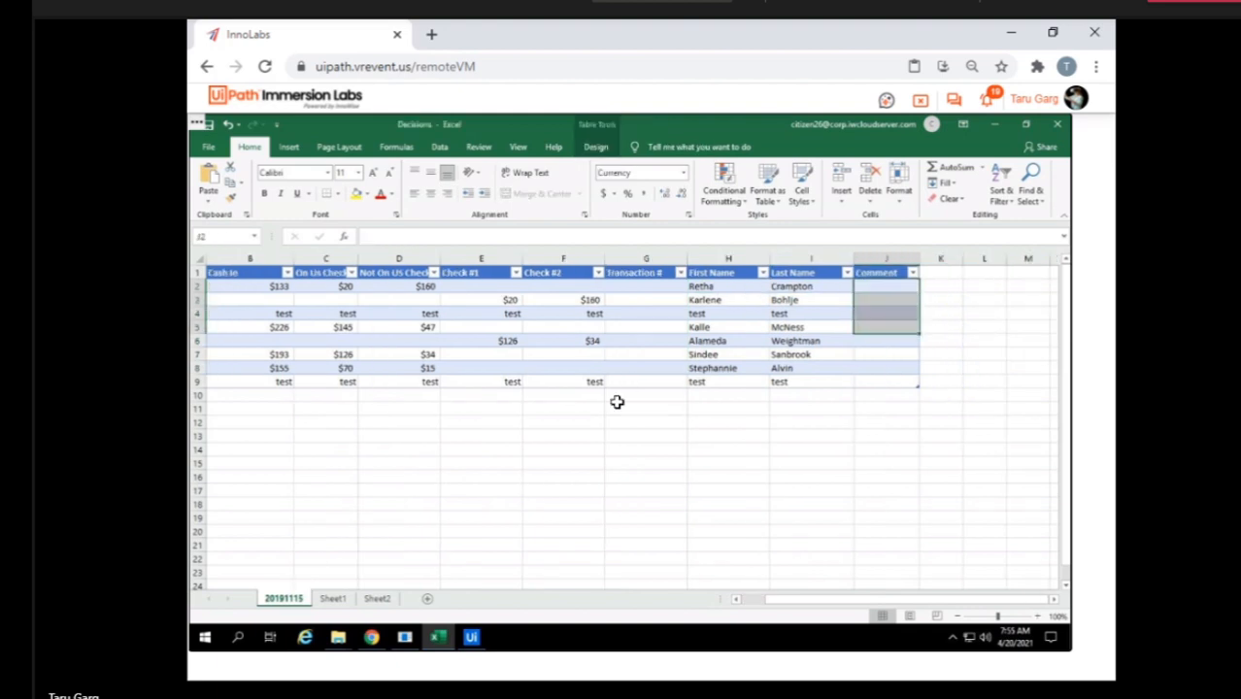
Look over Sheet1 and Sheet2, close the Decisions workbook and return to StudioX.
left_click(336, 600)
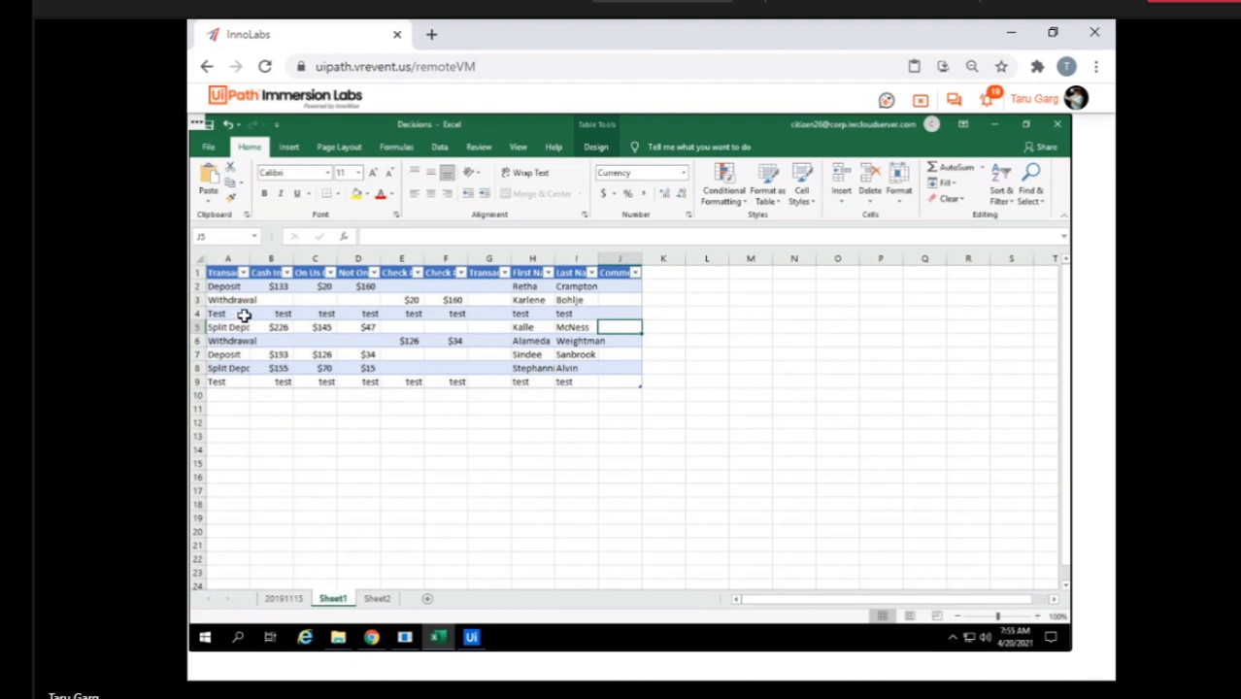
left_click(244, 316)
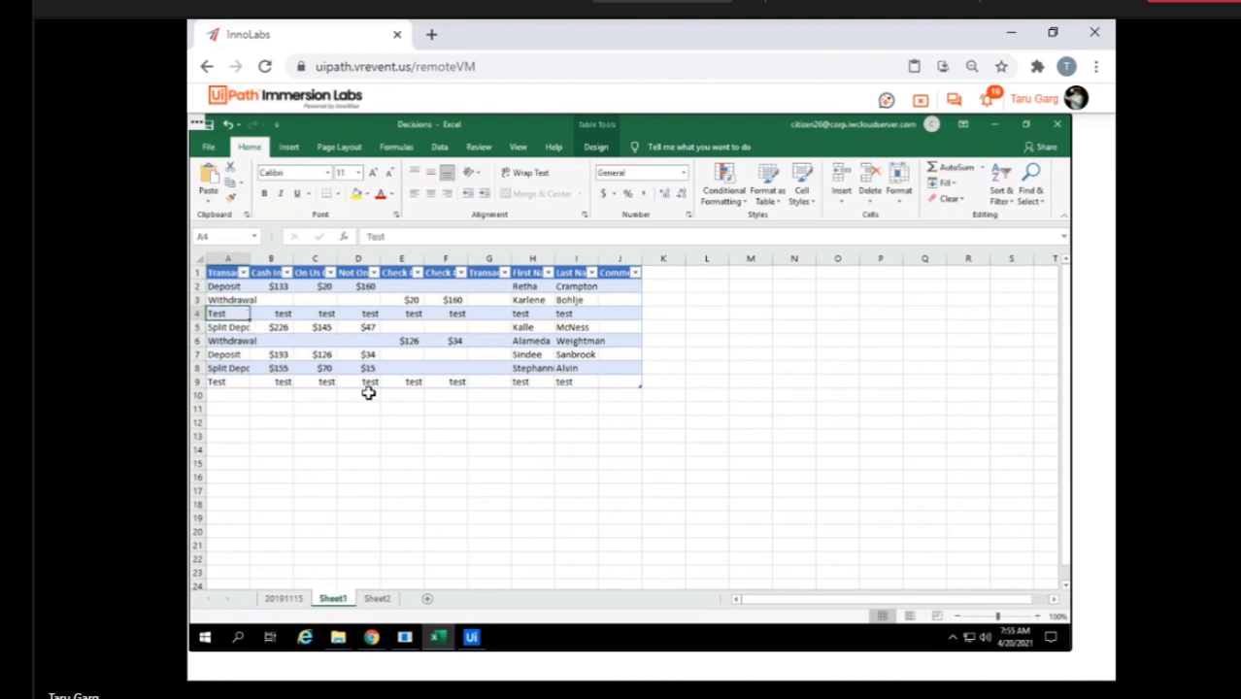
left_click(374, 599)
left_click(325, 491)
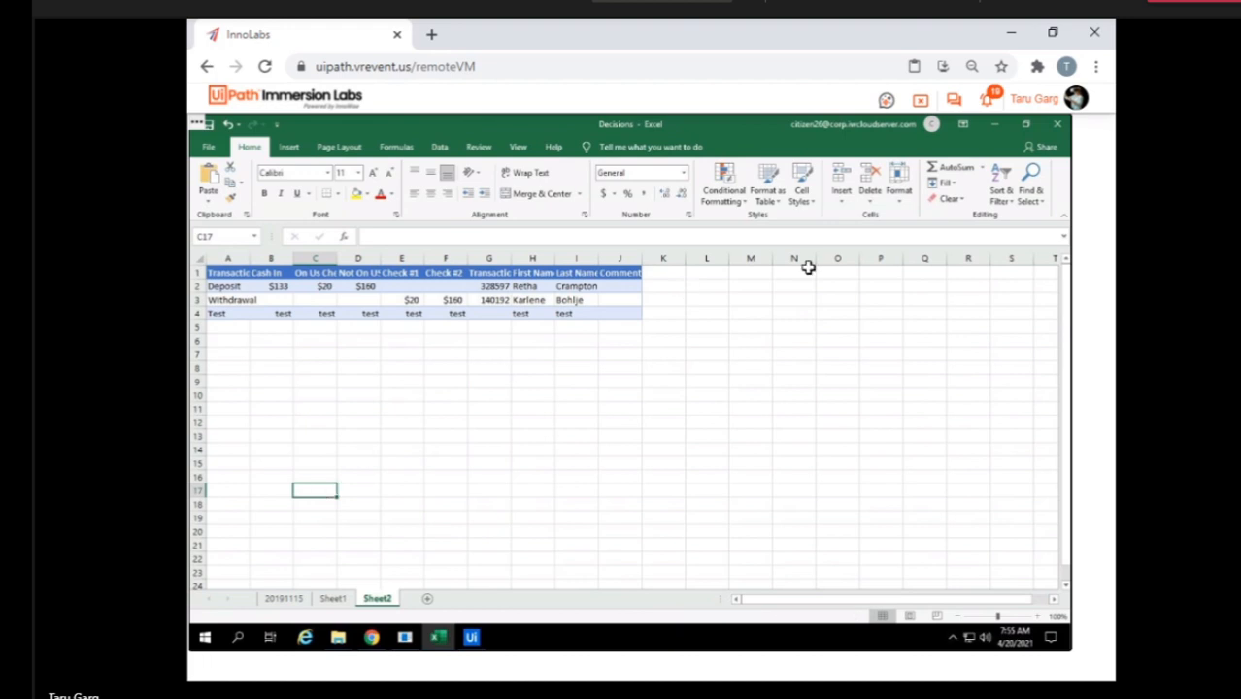
left_click(1059, 126)
left_click(438, 637)
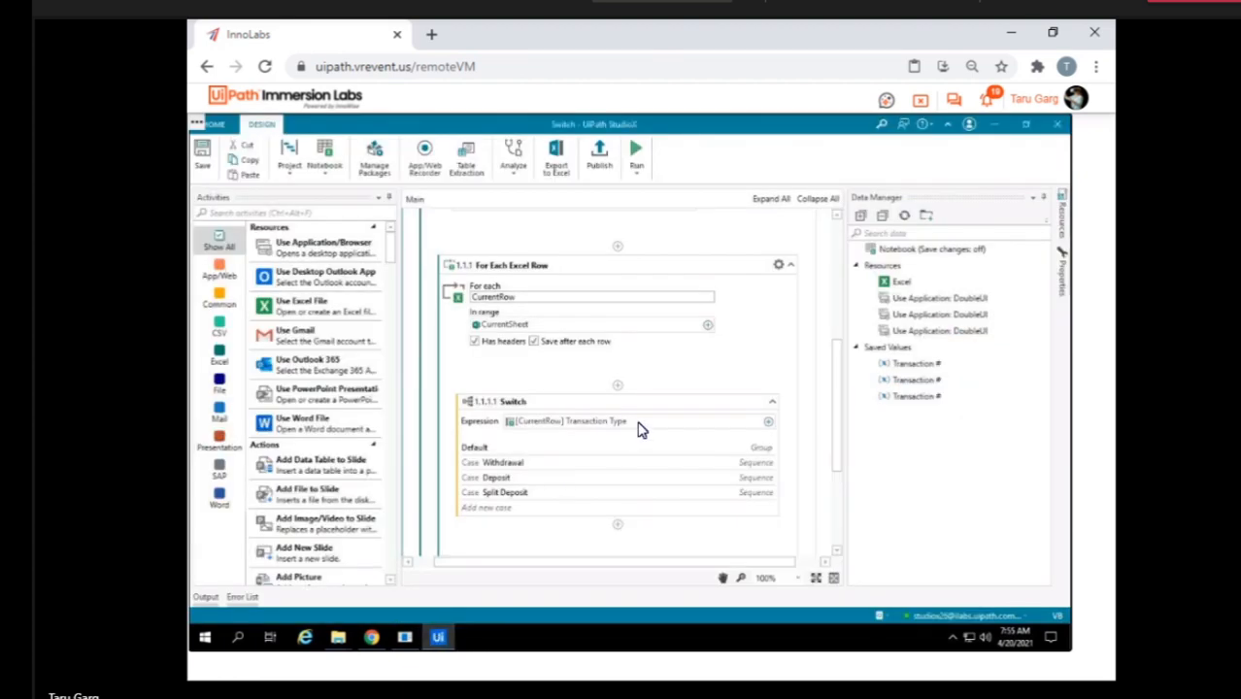
left_click(769, 424)
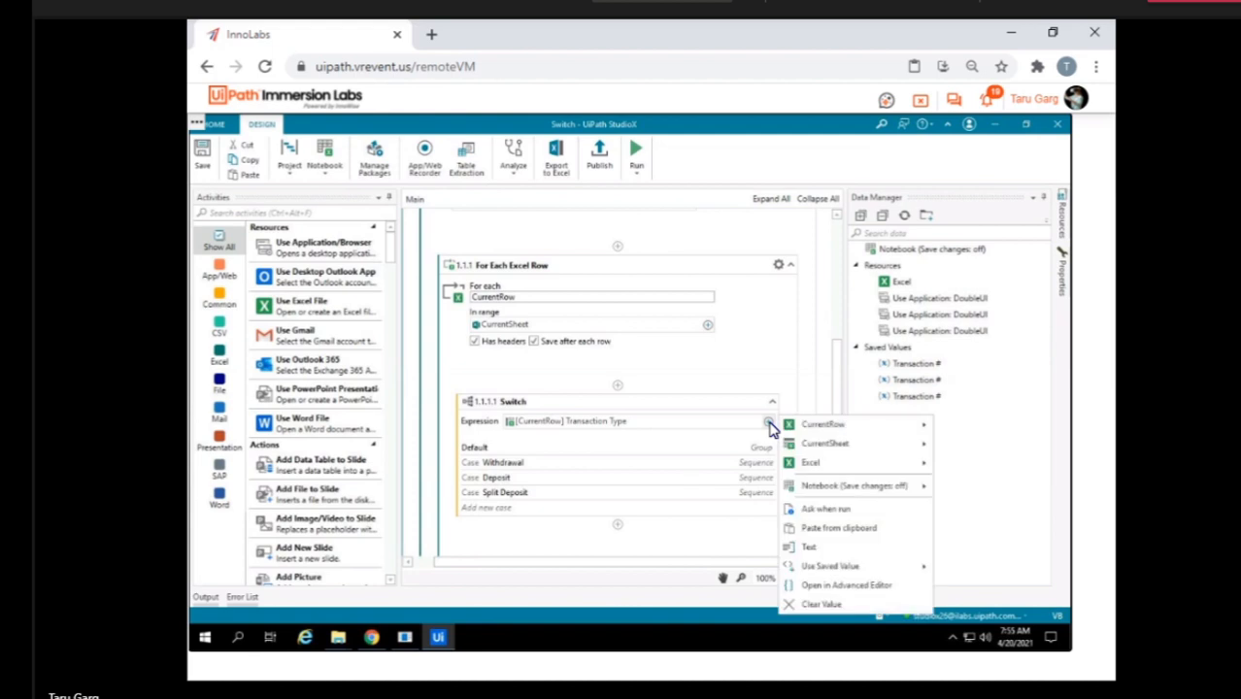
mouse_move(819, 431)
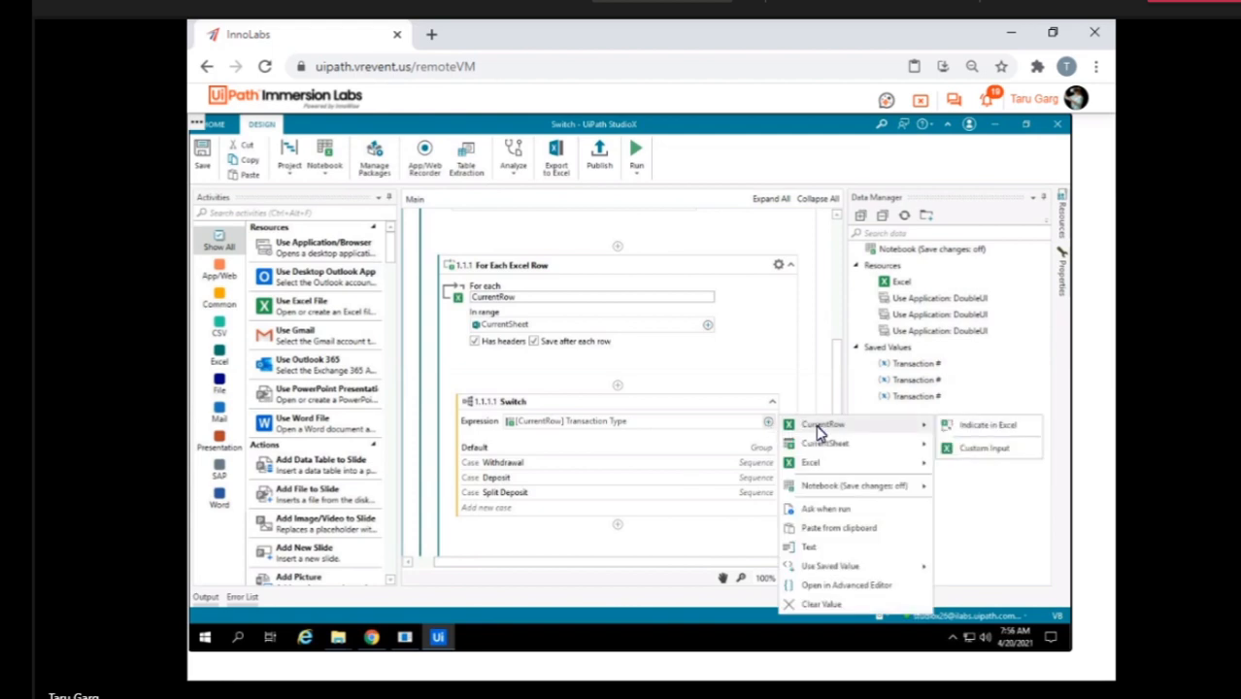
left_click(765, 370)
Try cell B2 of the current sheet as the For Each Excel Row range, and reset the range to CurrentSheet.
left_click(708, 320)
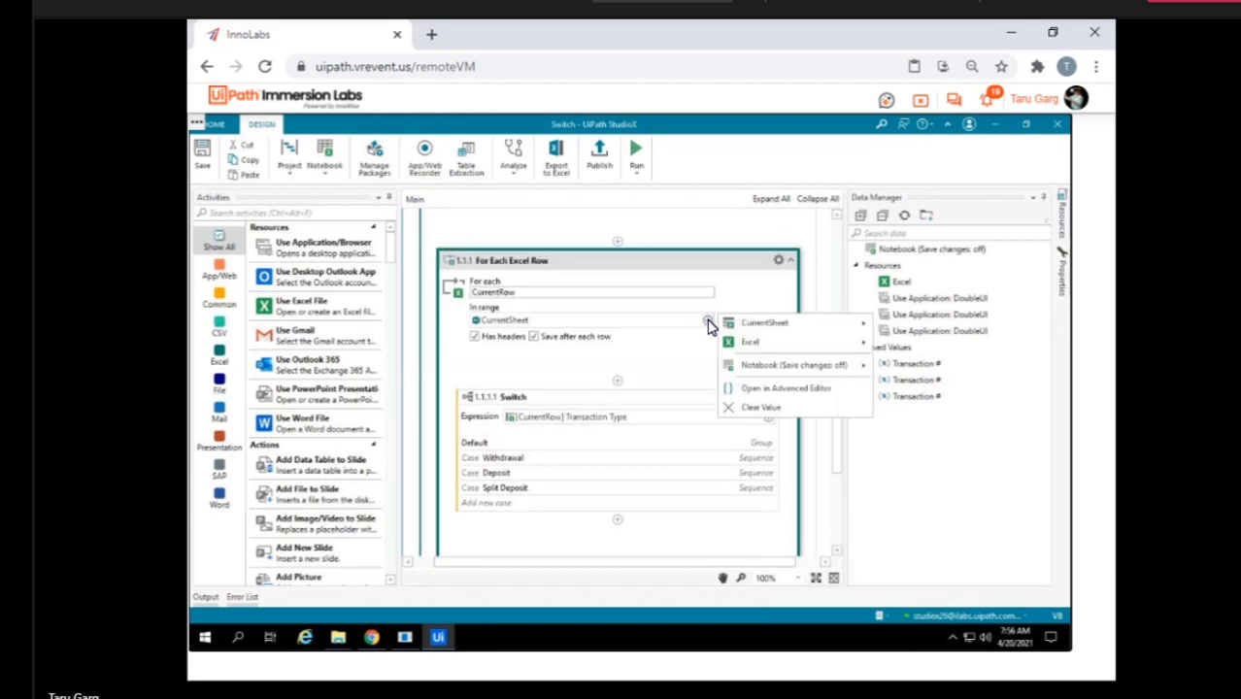
mouse_move(789, 334)
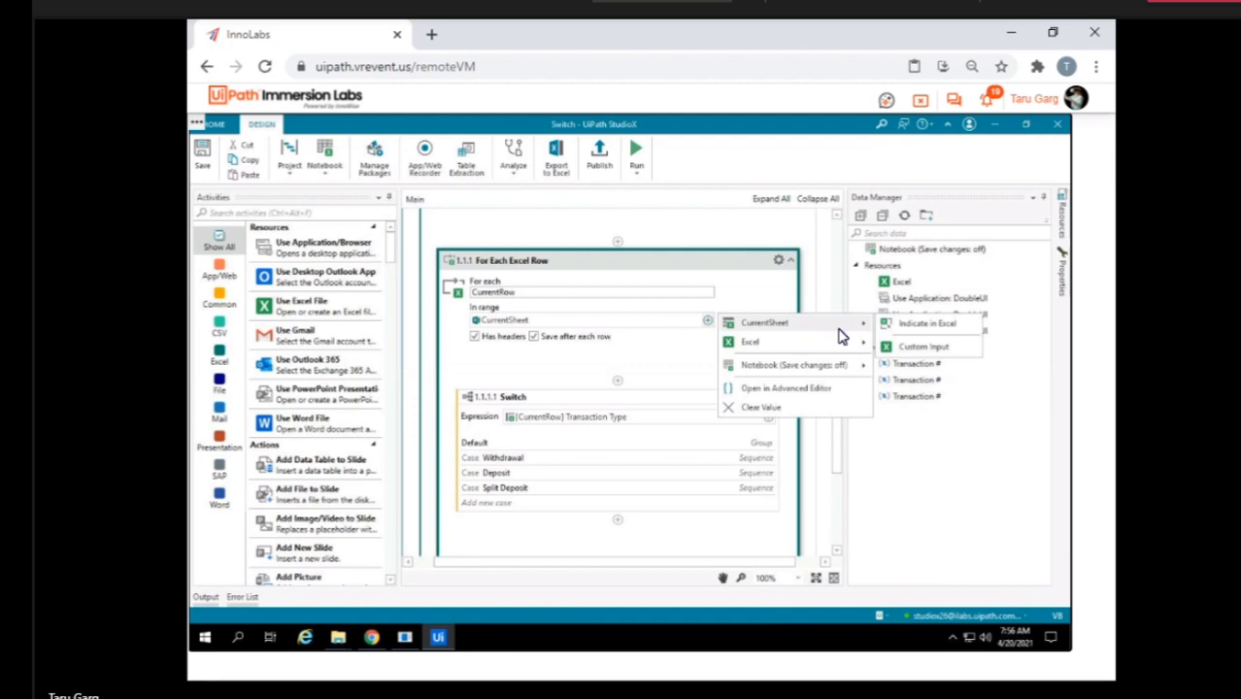
left_click(907, 328)
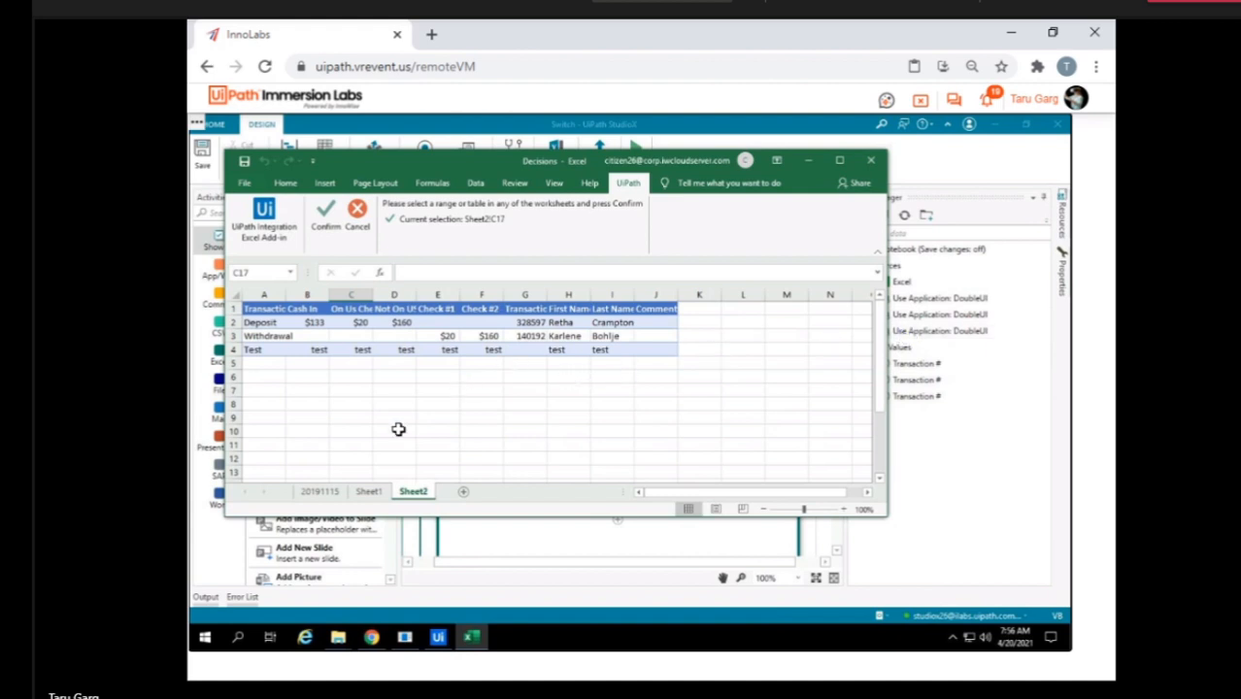
left_click(327, 494)
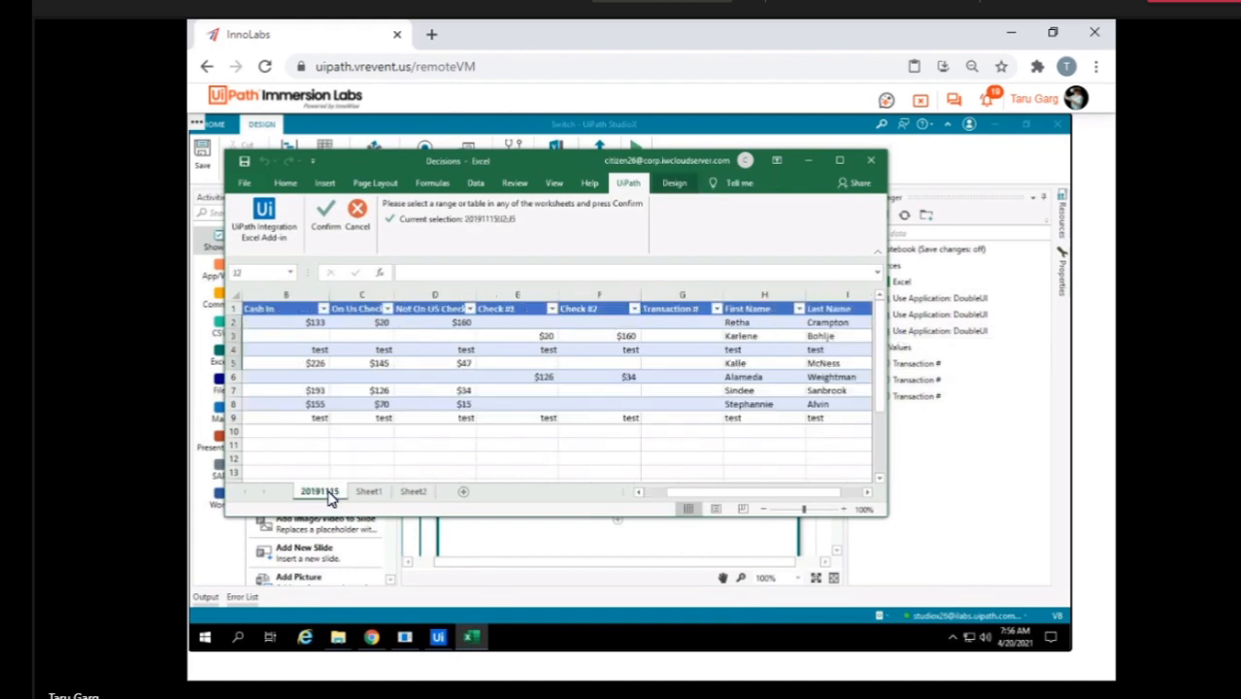
left_click(297, 328)
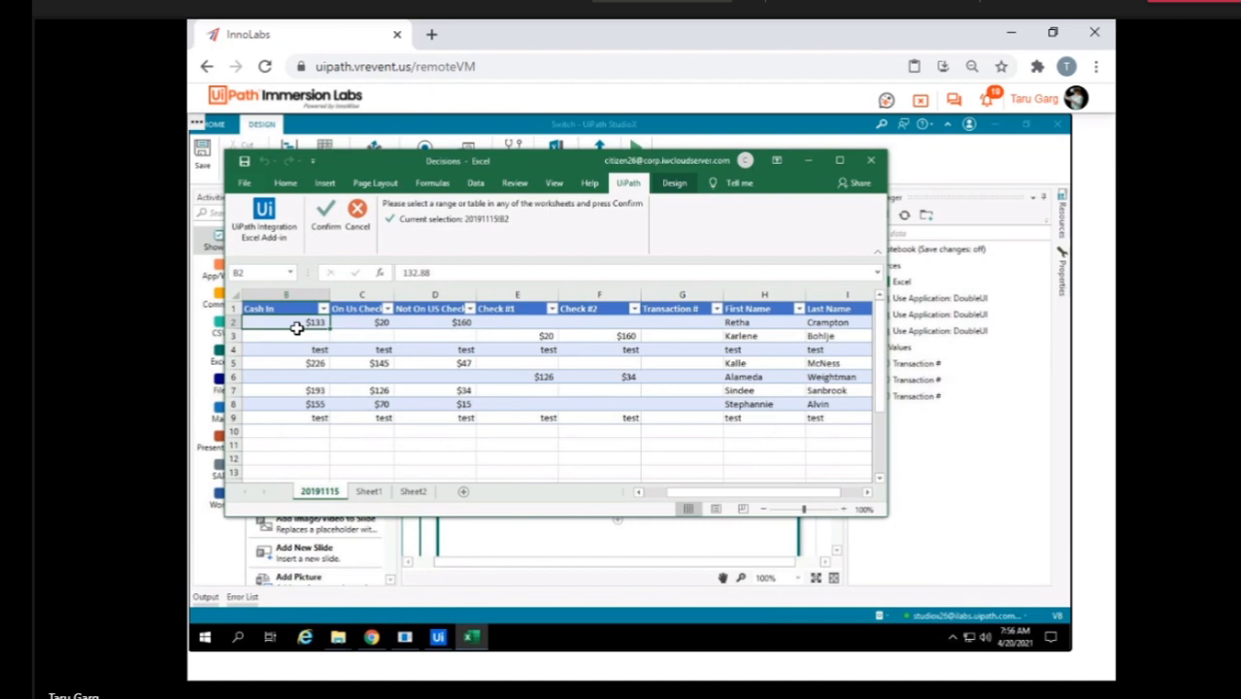
left_click(328, 221)
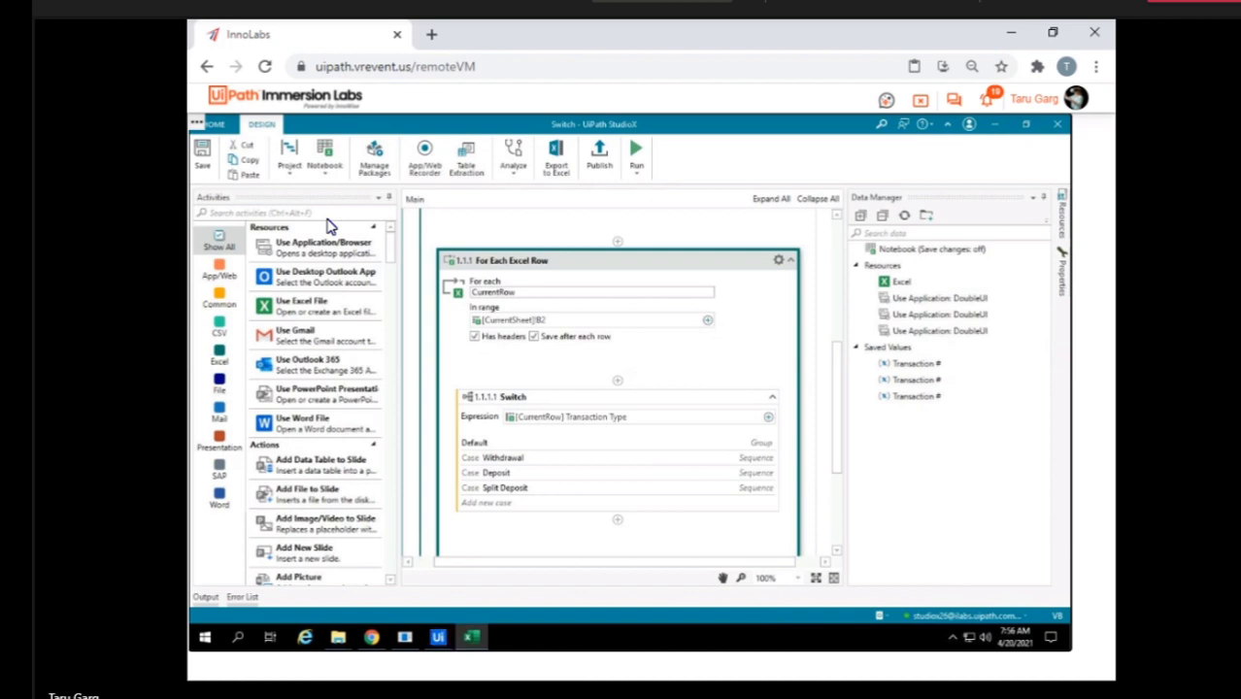
left_click(707, 320)
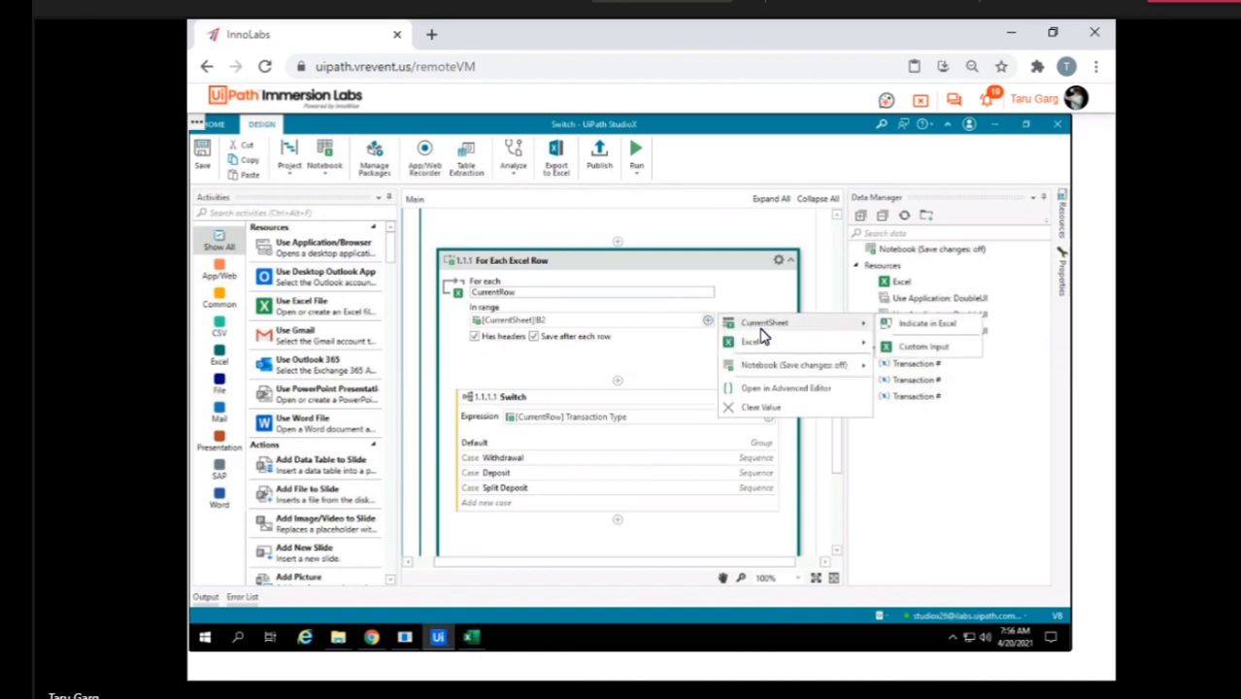
left_click(762, 328)
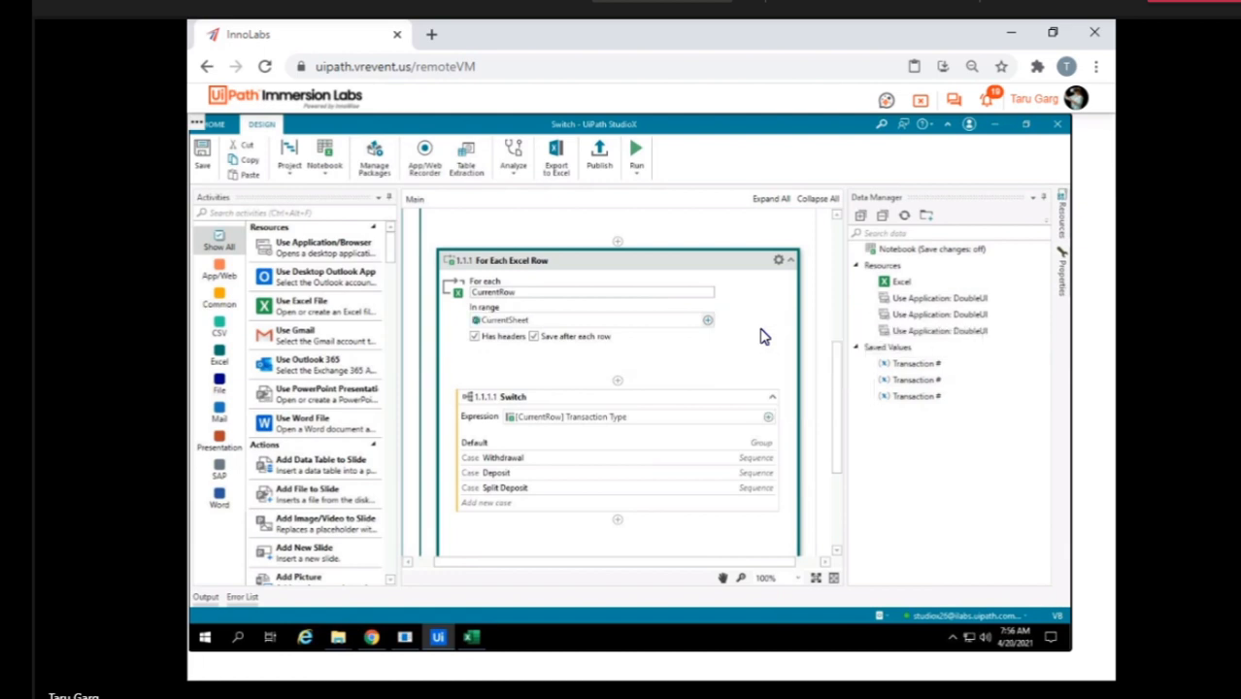
Set the For Each Excel Row range to B1:J9 of the current sheet by indicating it on sheet 20191115 in Excel.
left_click(708, 322)
mouse_move(823, 327)
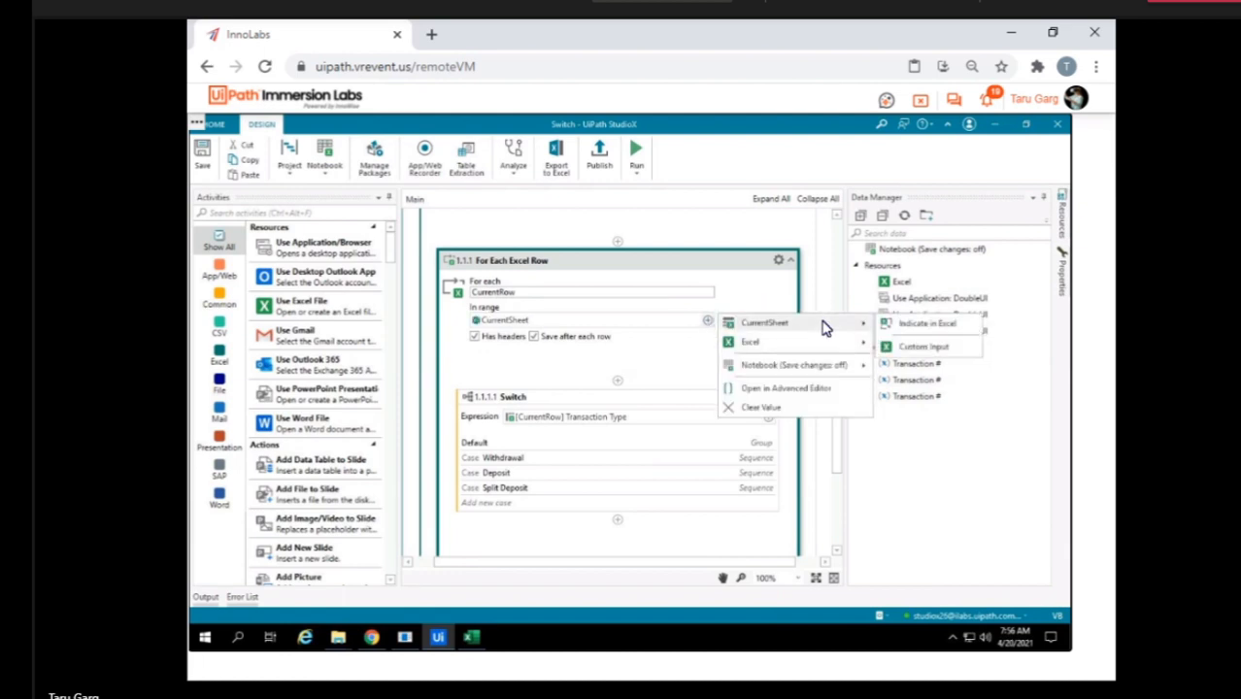
left_click(925, 329)
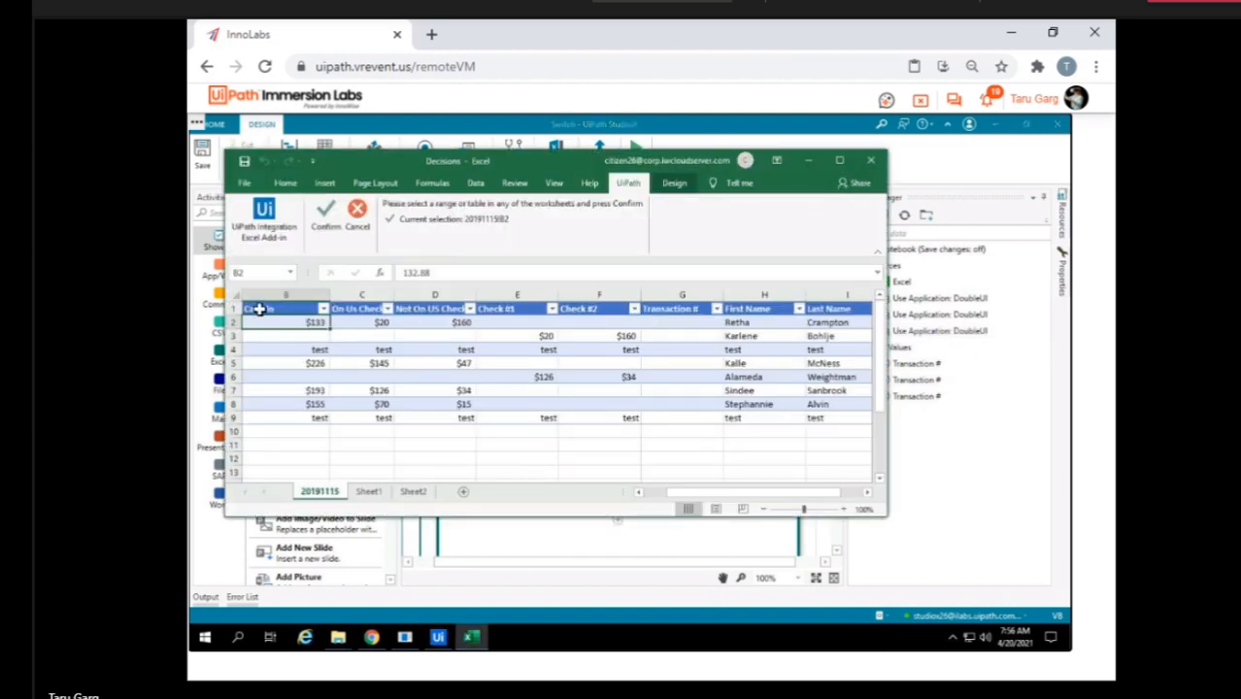
left_click_drag(260, 308, 715, 414)
left_click_drag(842, 425, 692, 420)
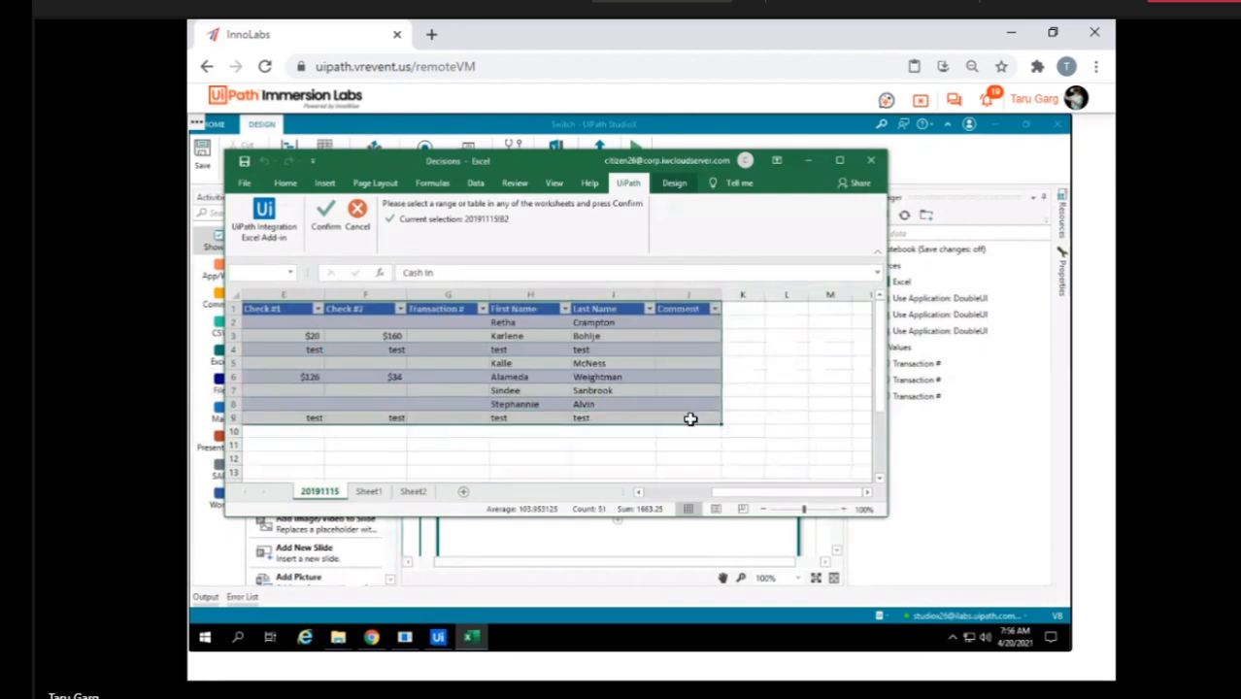
left_click(322, 212)
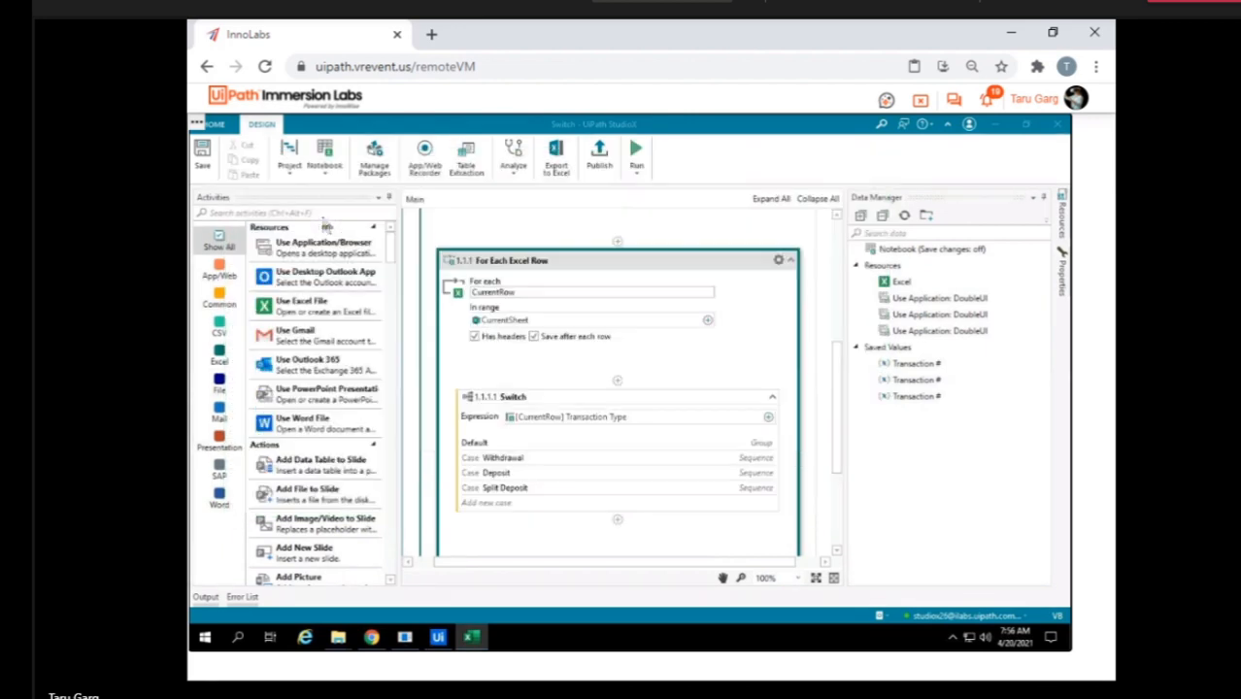
Reopen the range indication in Excel, check the table name on sheet 20191115, and close the workbook without confirming another range.
left_click(707, 321)
mouse_move(777, 325)
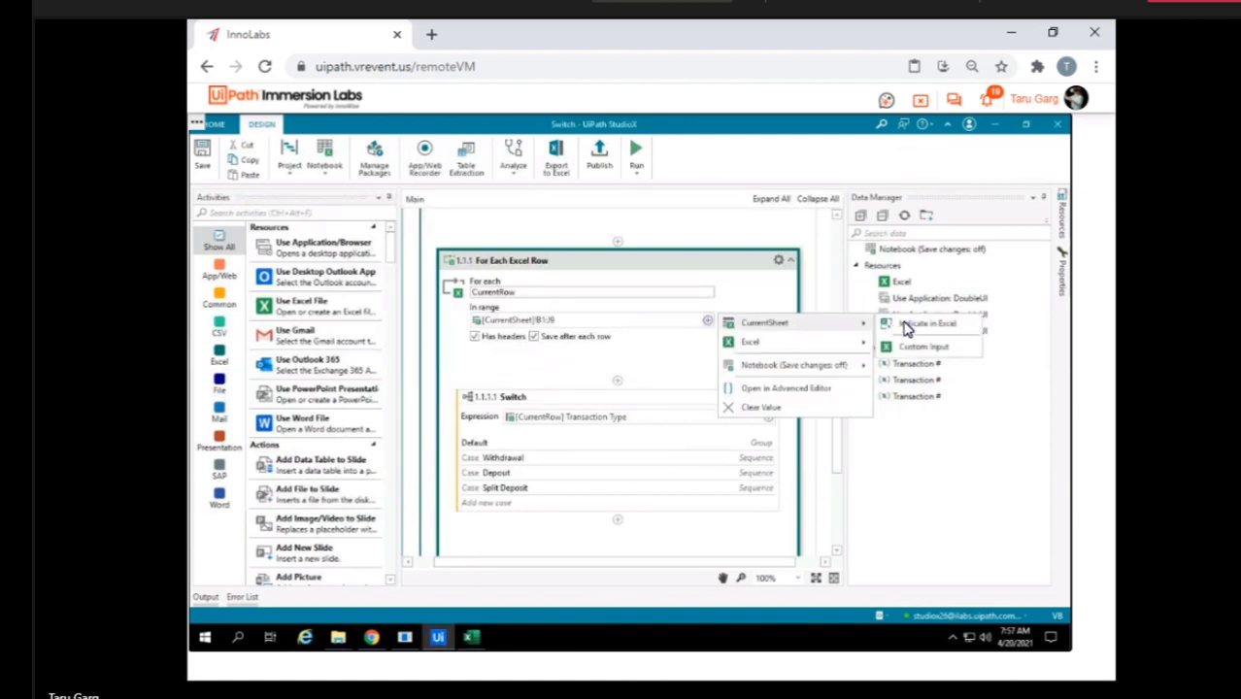
left_click(919, 328)
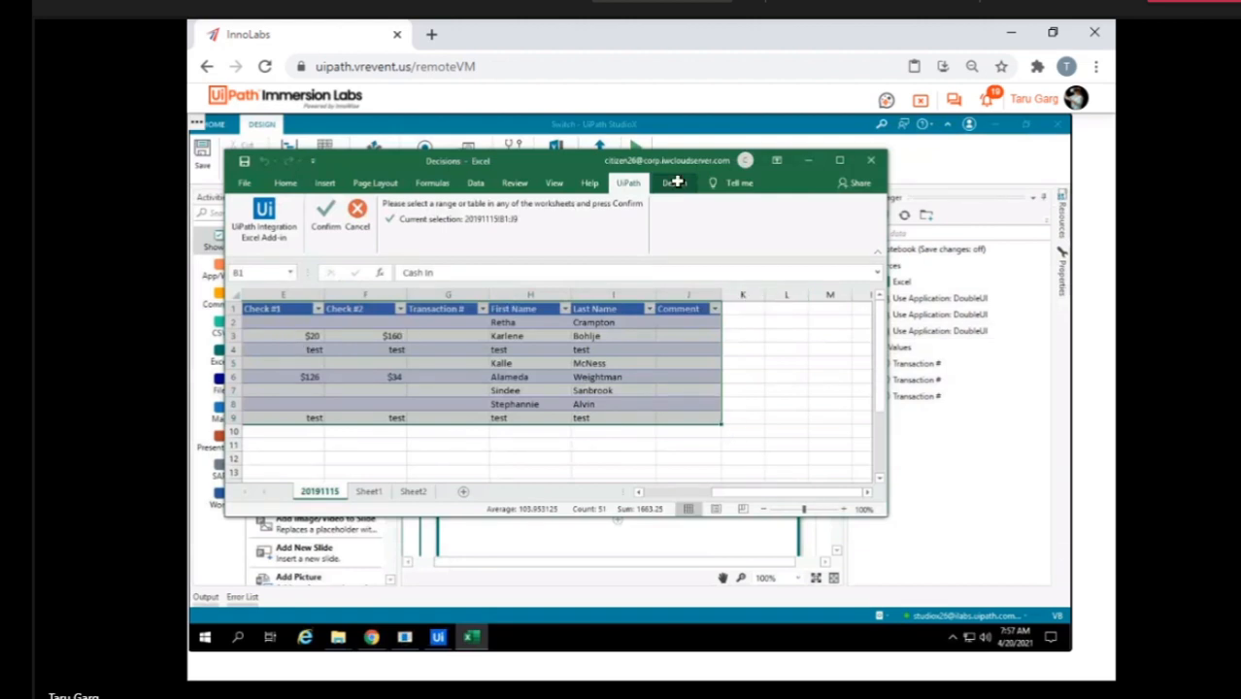
left_click(285, 347)
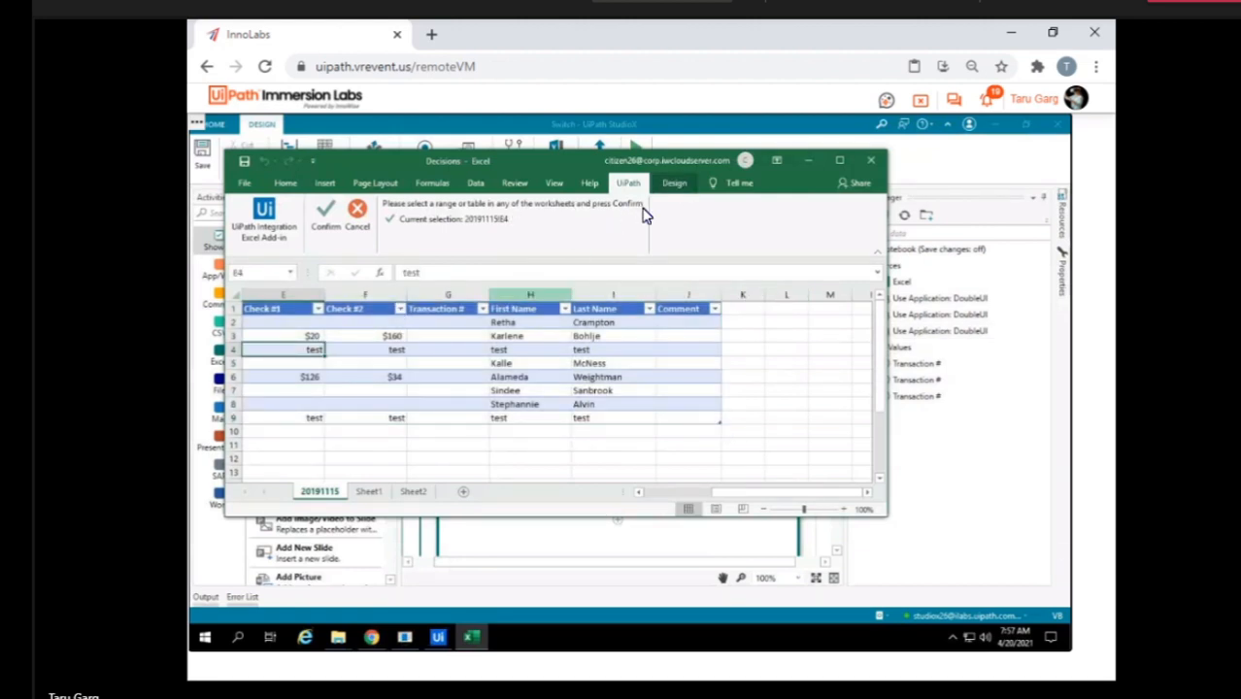
left_click(675, 183)
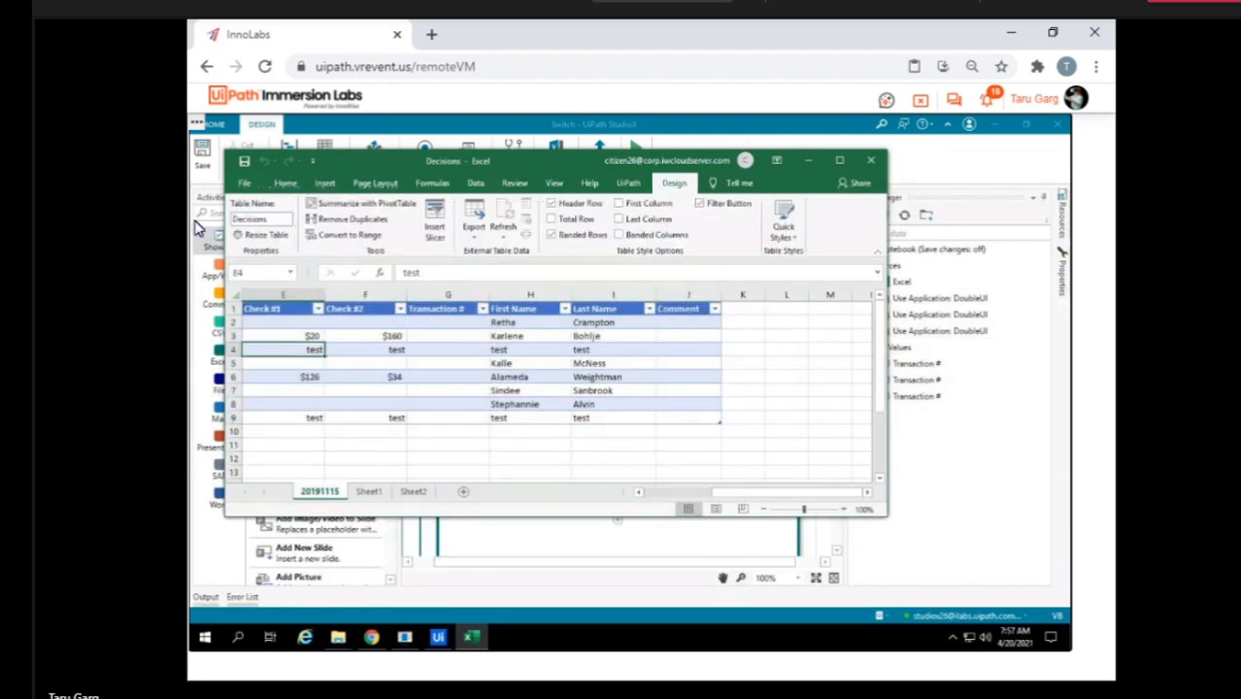
left_click(284, 223)
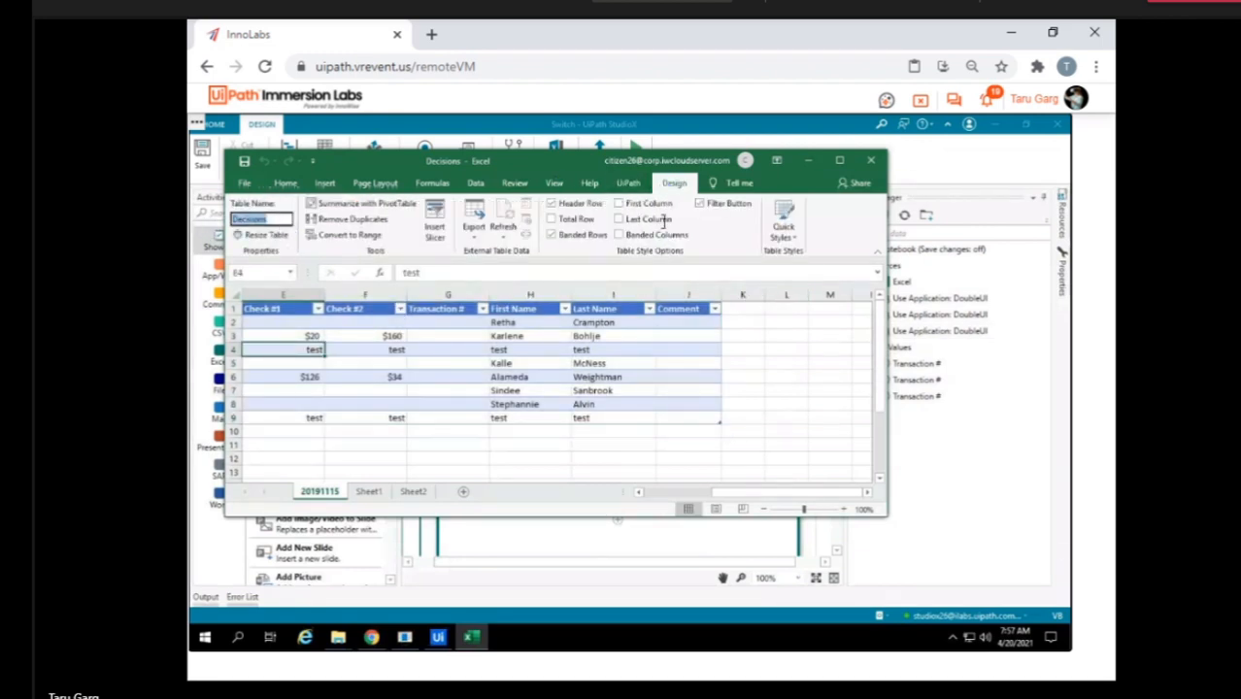
left_click(875, 163)
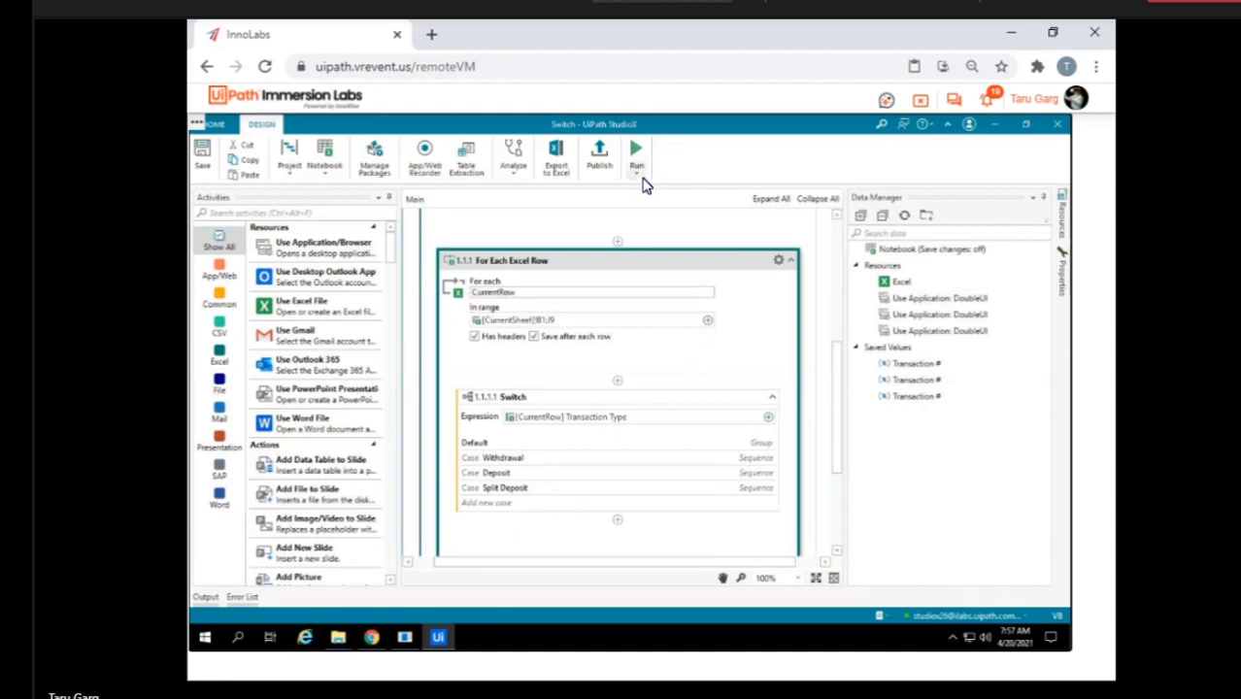
Run the Switch workflow, skip one item at the error prompt, stop the run and dismiss the runtime error.
left_click(637, 155)
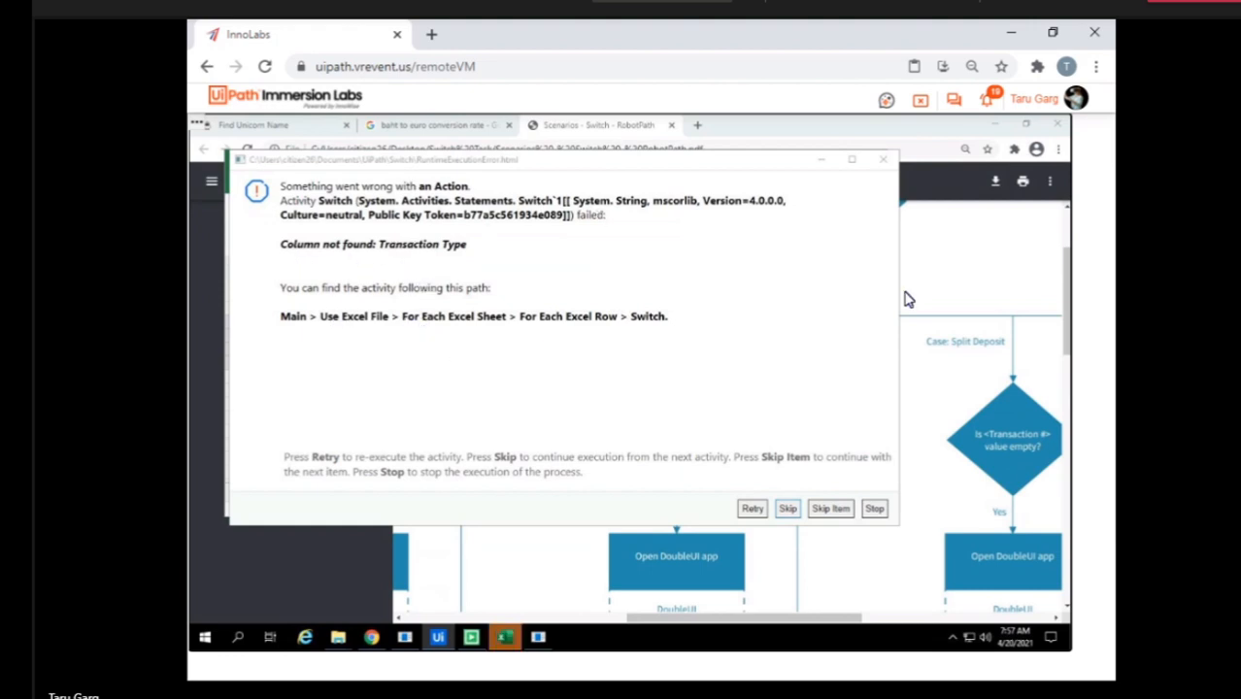
left_click(828, 513)
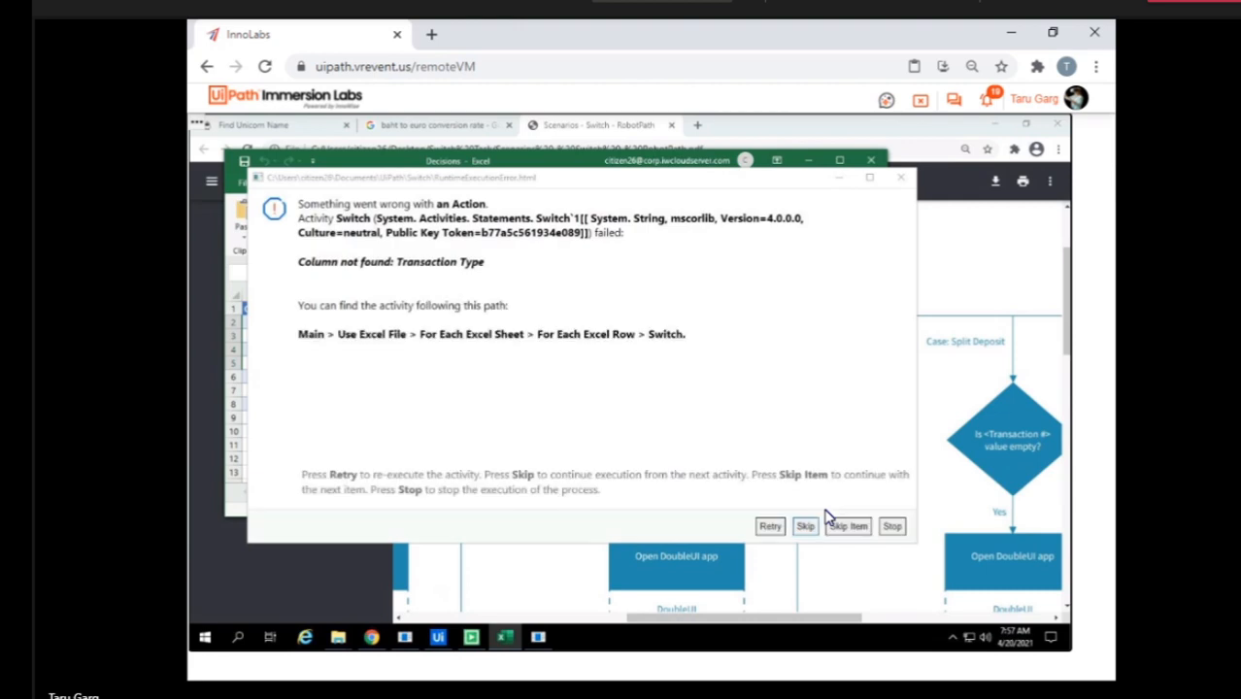
left_click(892, 529)
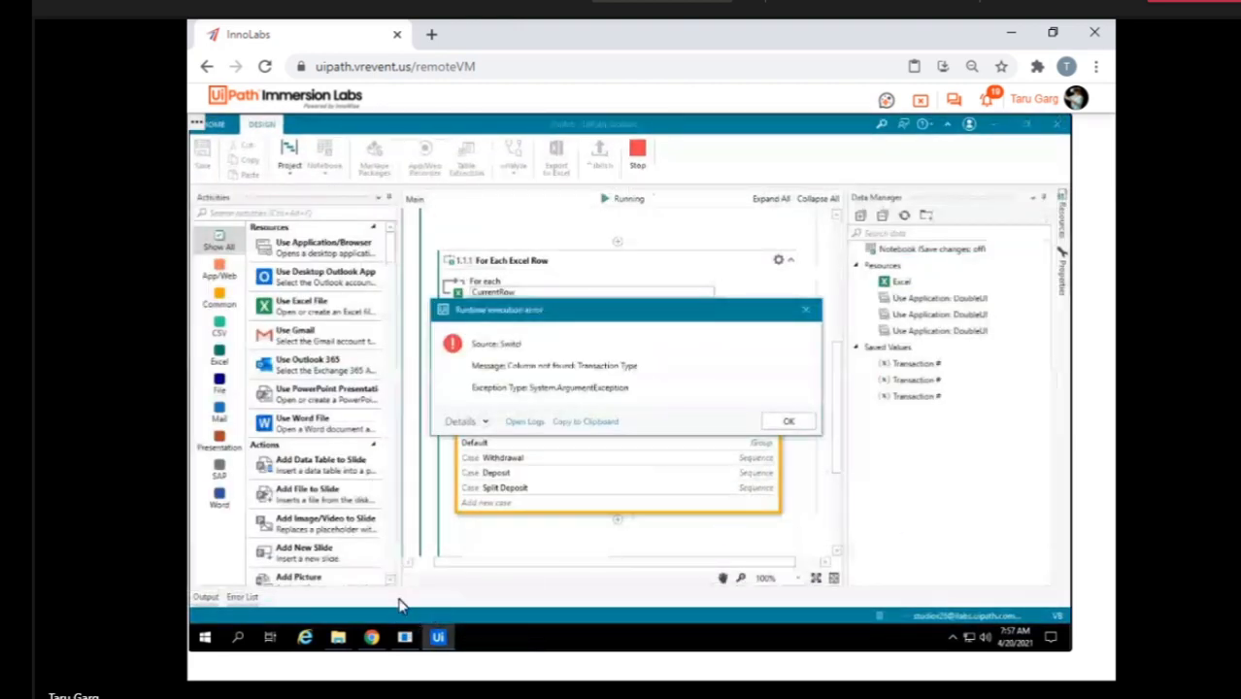
left_click(785, 422)
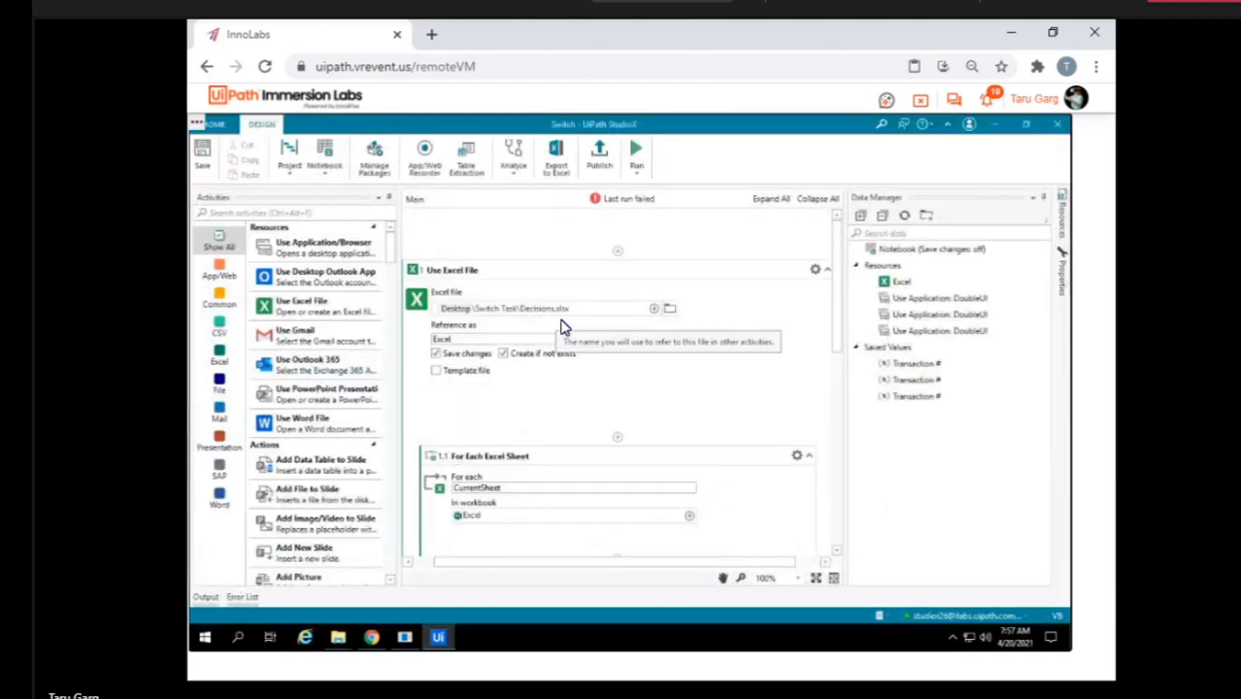
Switch to the Switch Task folder in File Explorer and open the Decisions workbook.
mouse_move(338, 646)
left_click(533, 557)
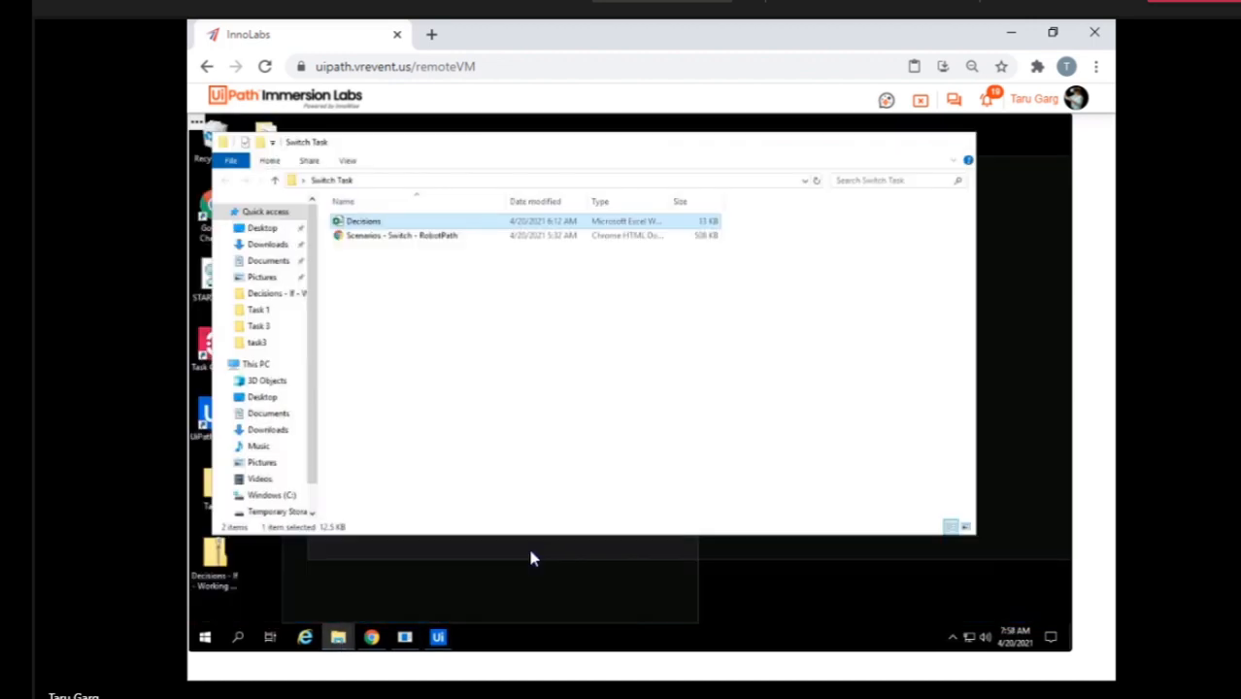
left_click(410, 186)
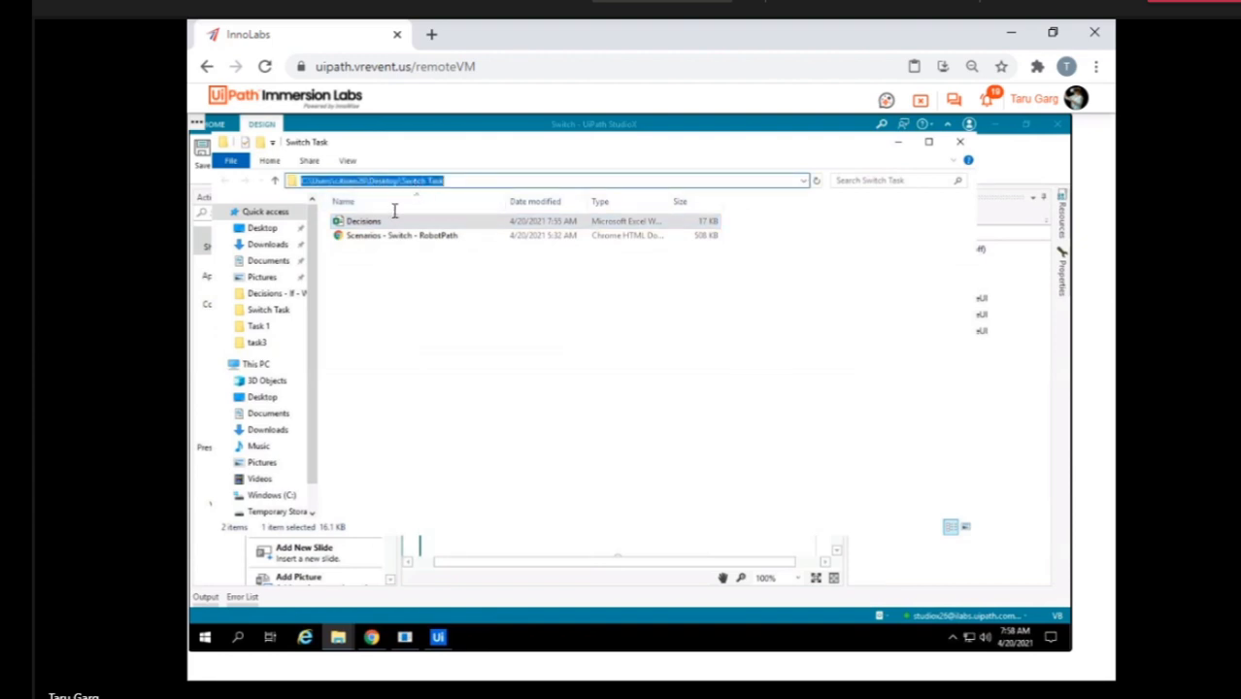
double_click(388, 223)
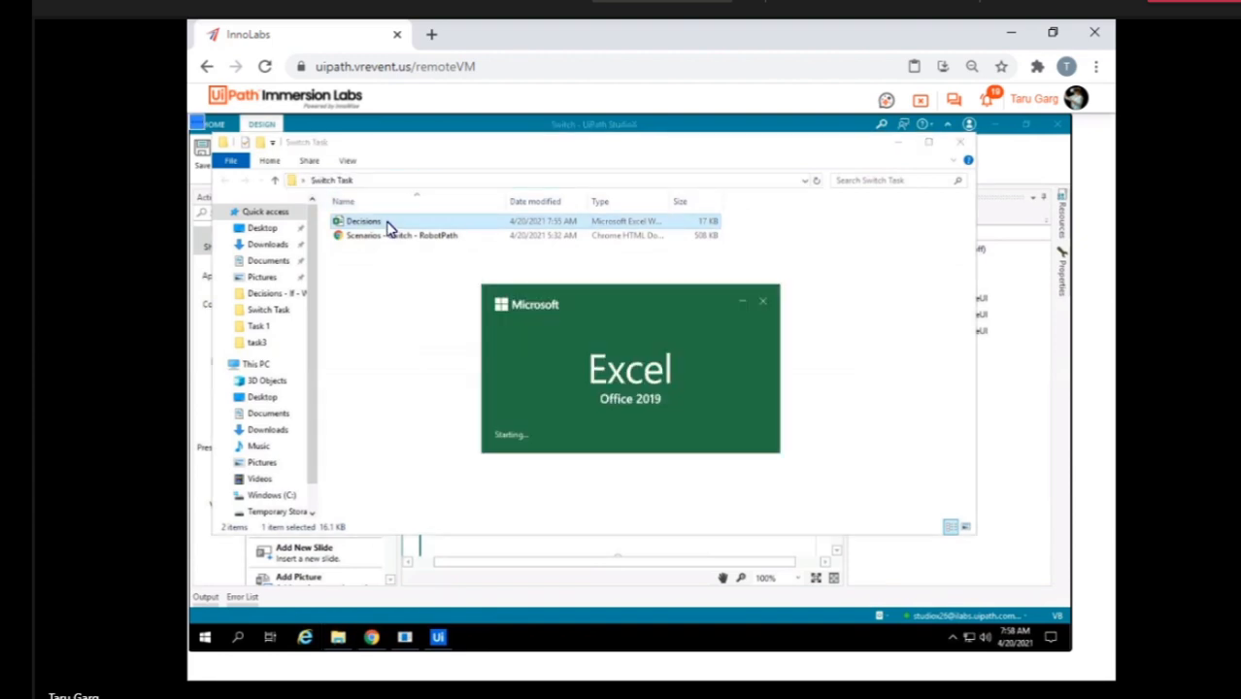
Check the columns and rows of sheet 20191115 in the Decisions workbook, starting from the Transaction Type column.
left_click(229, 356)
left_click(281, 601)
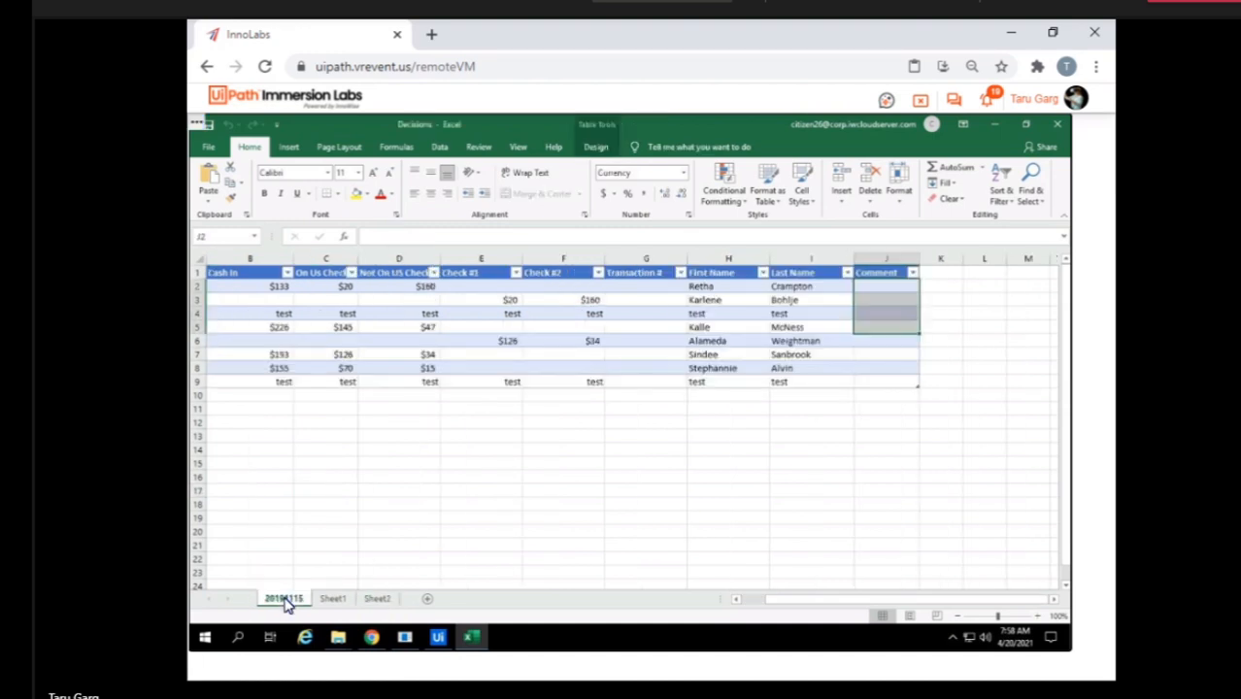
left_click(256, 356)
key("Left")
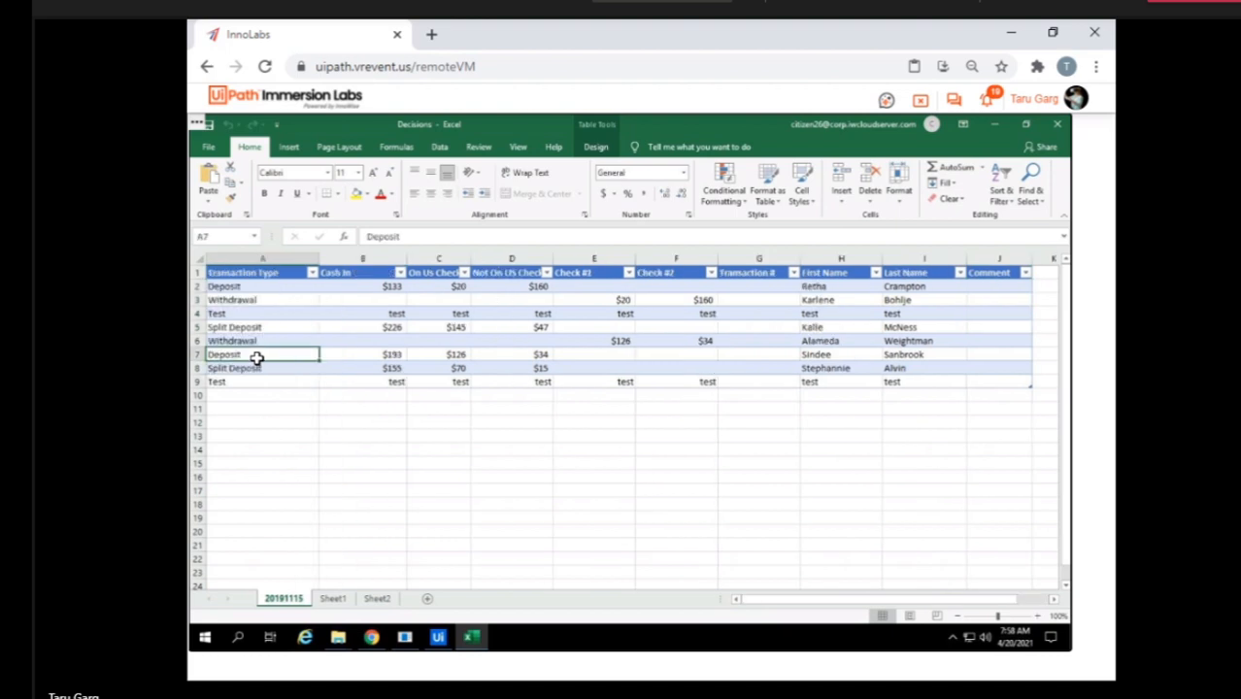
Switch to UiPath StudioX and set the For Each Excel Row range to the whole CurrentSheet.
left_click(440, 640)
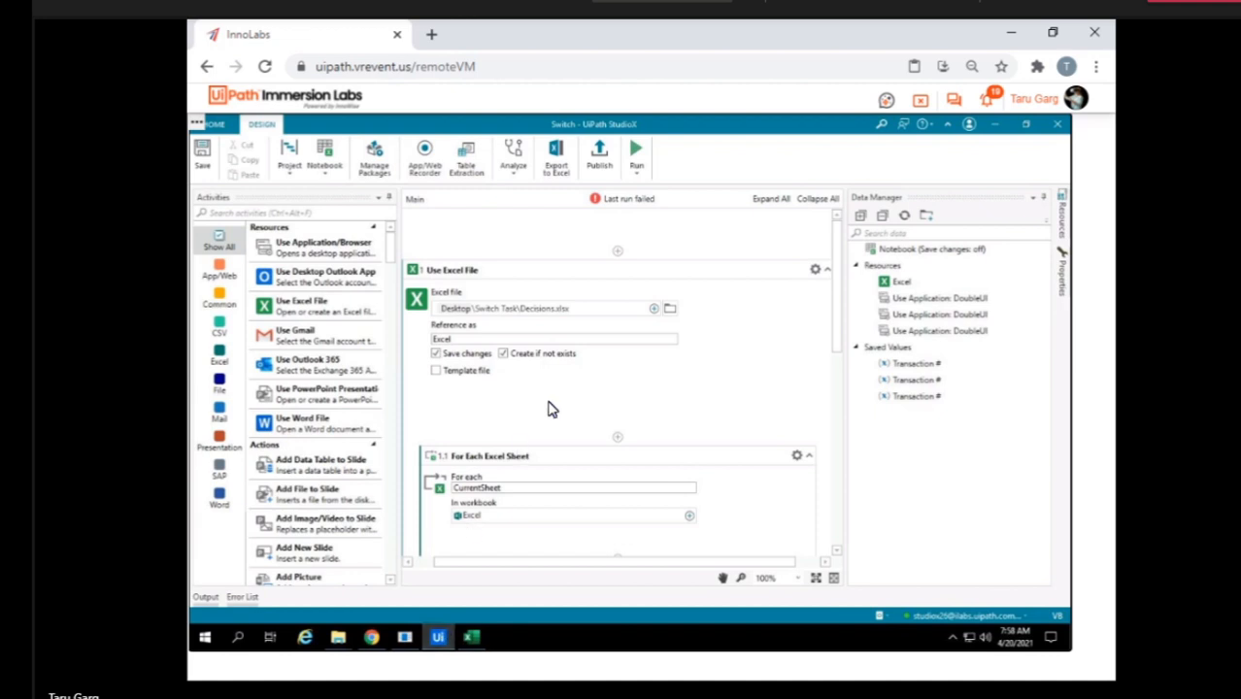
scroll(548, 408, "down", 3)
scroll(546, 383, "up", 1)
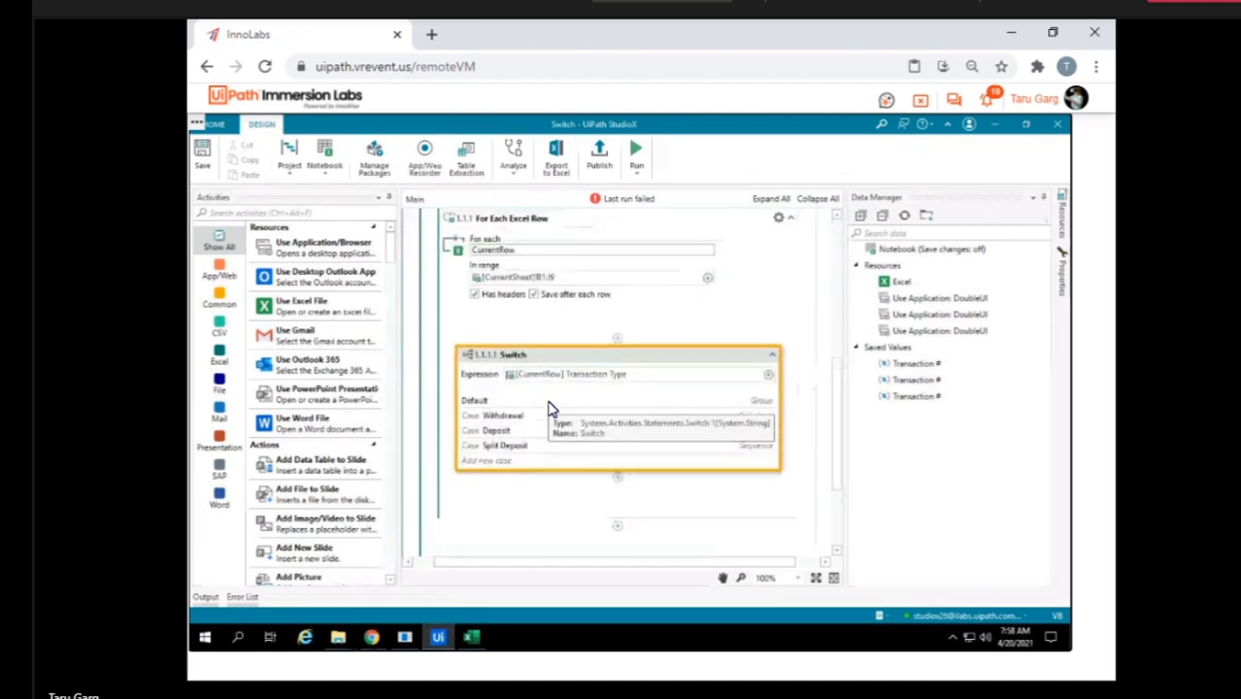
left_click(707, 279)
mouse_move(780, 281)
left_click(913, 282)
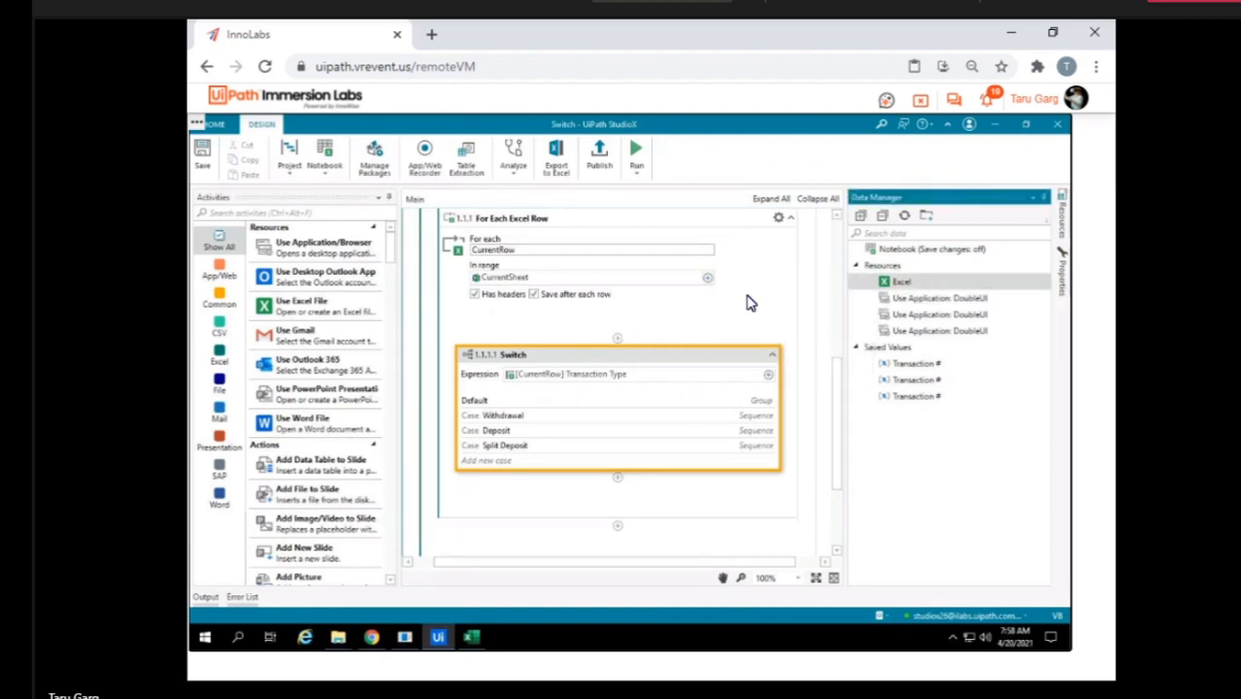
Set the For Each Excel Row range to A1:J9 of CurrentSheet by indicating it on sheet 20191115 in Excel.
left_click(708, 279)
mouse_move(756, 281)
left_click(913, 282)
left_click(708, 279)
mouse_move(820, 283)
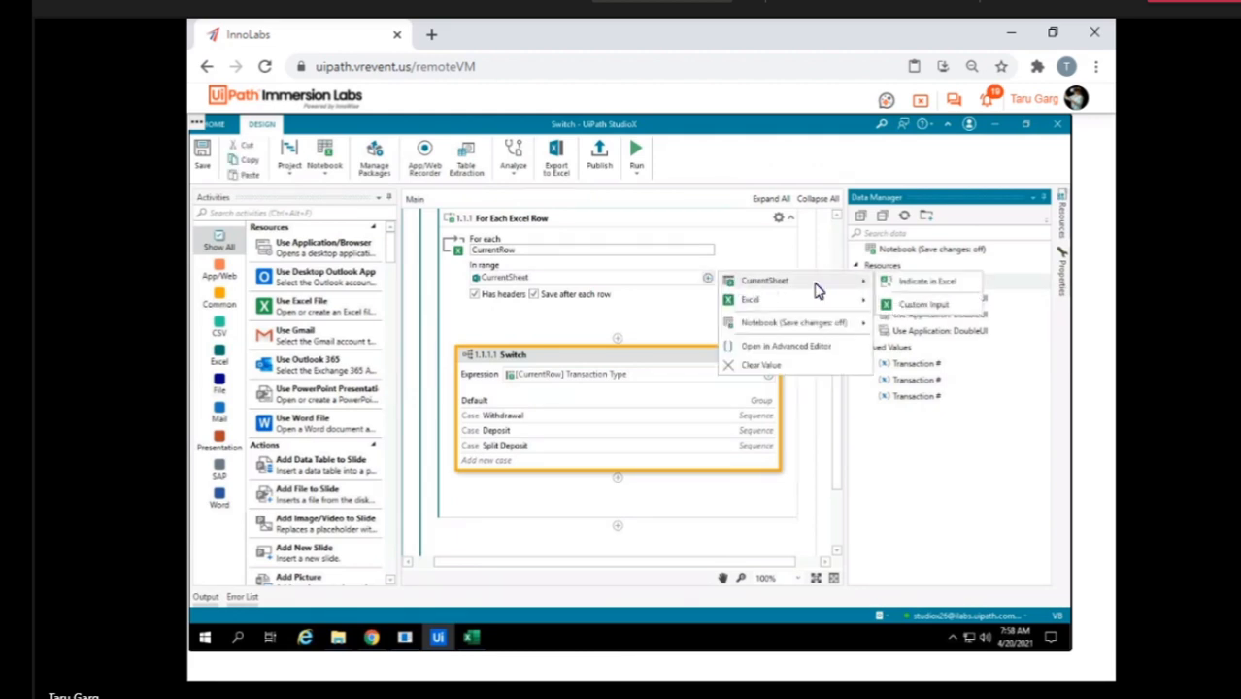
left_click(913, 283)
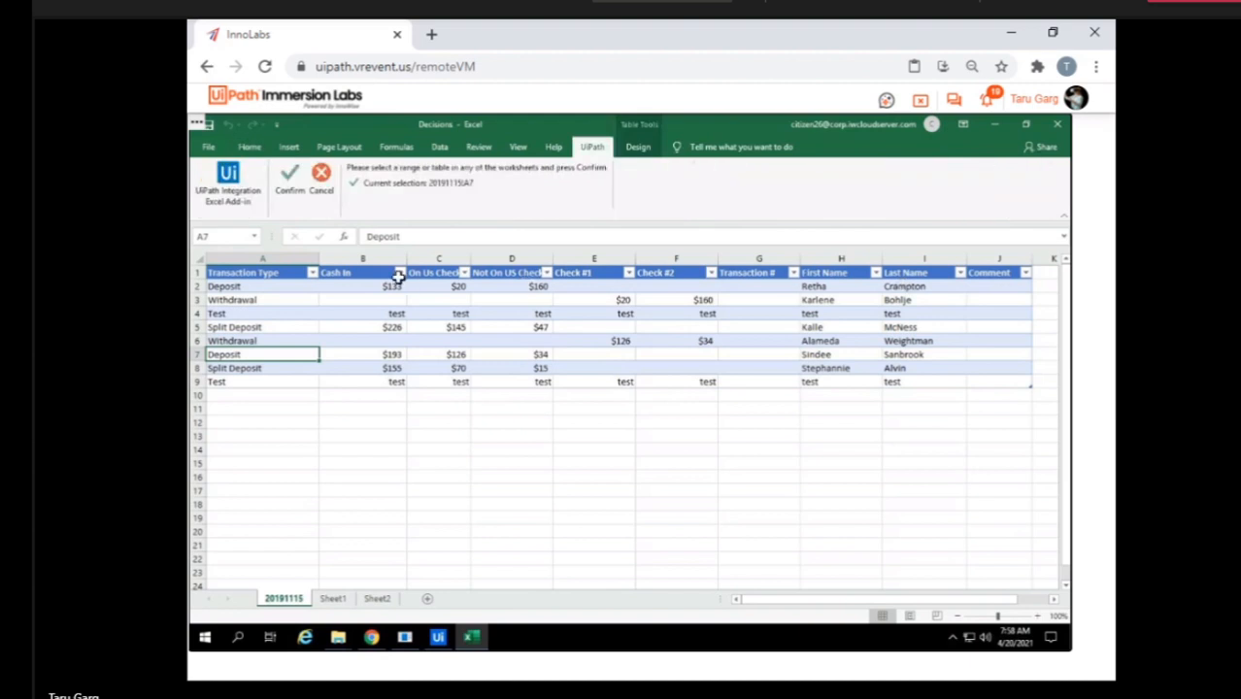
left_click_drag(267, 273, 979, 381)
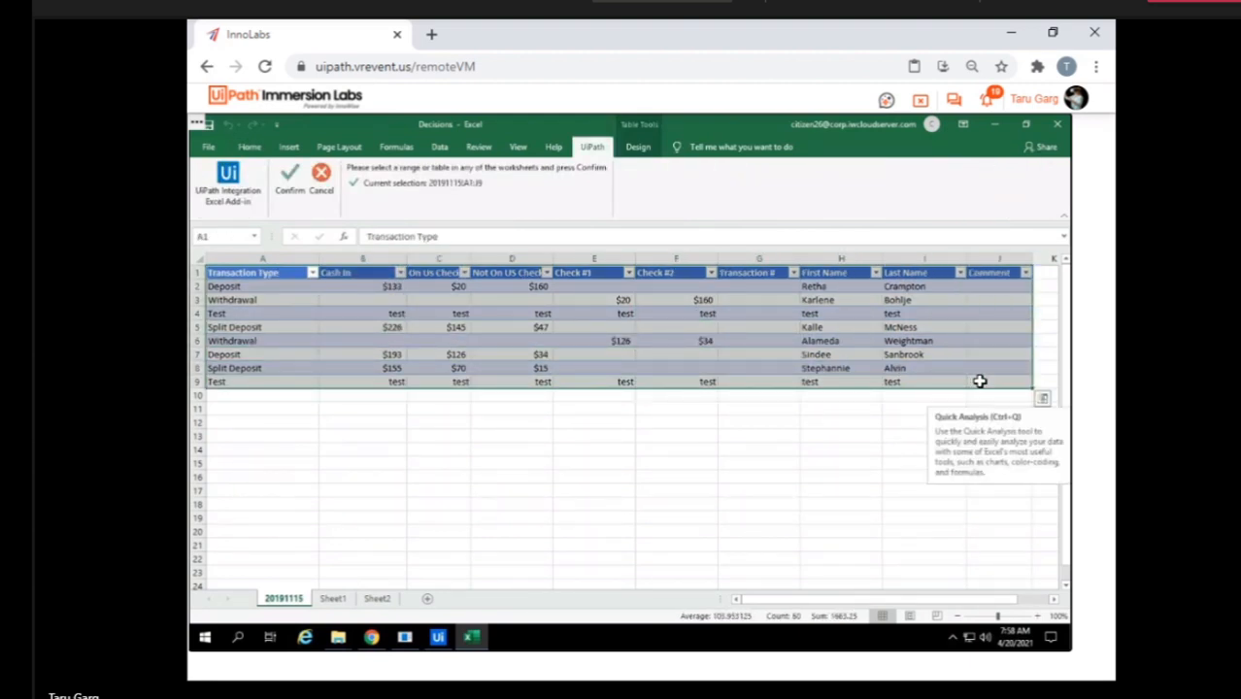
left_click(284, 185)
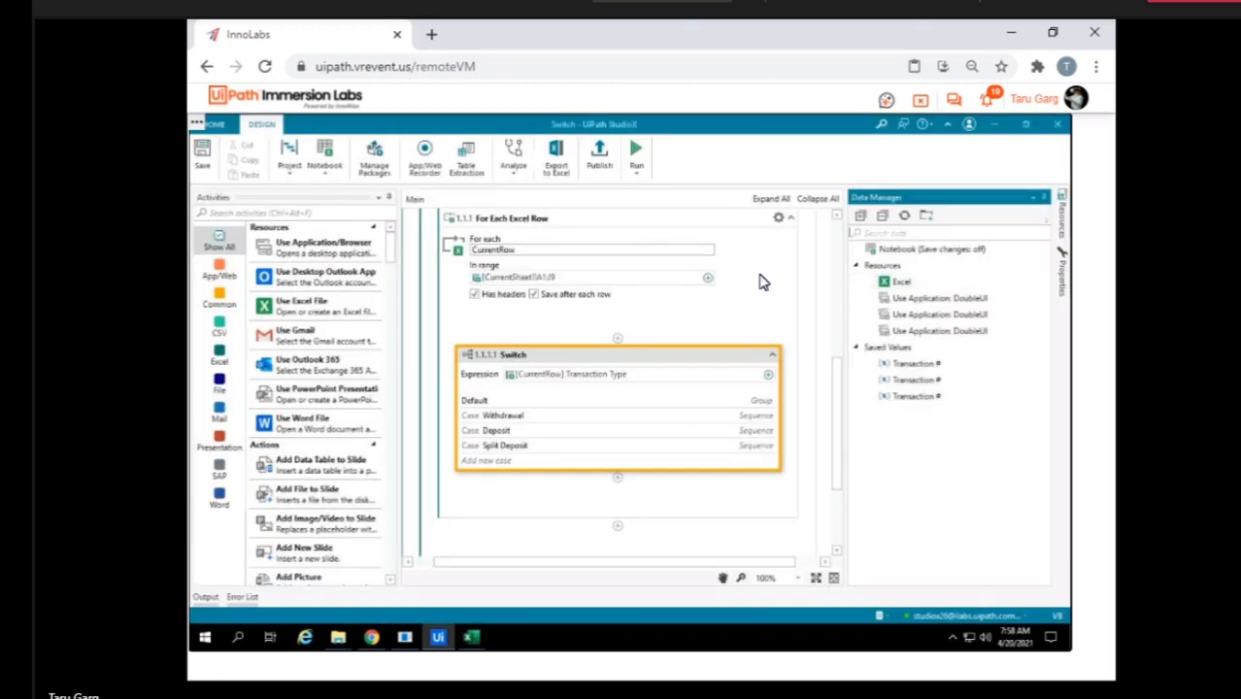
Close the Decisions workbook in Excel and run the Switch workflow.
left_click(748, 318)
left_click(471, 639)
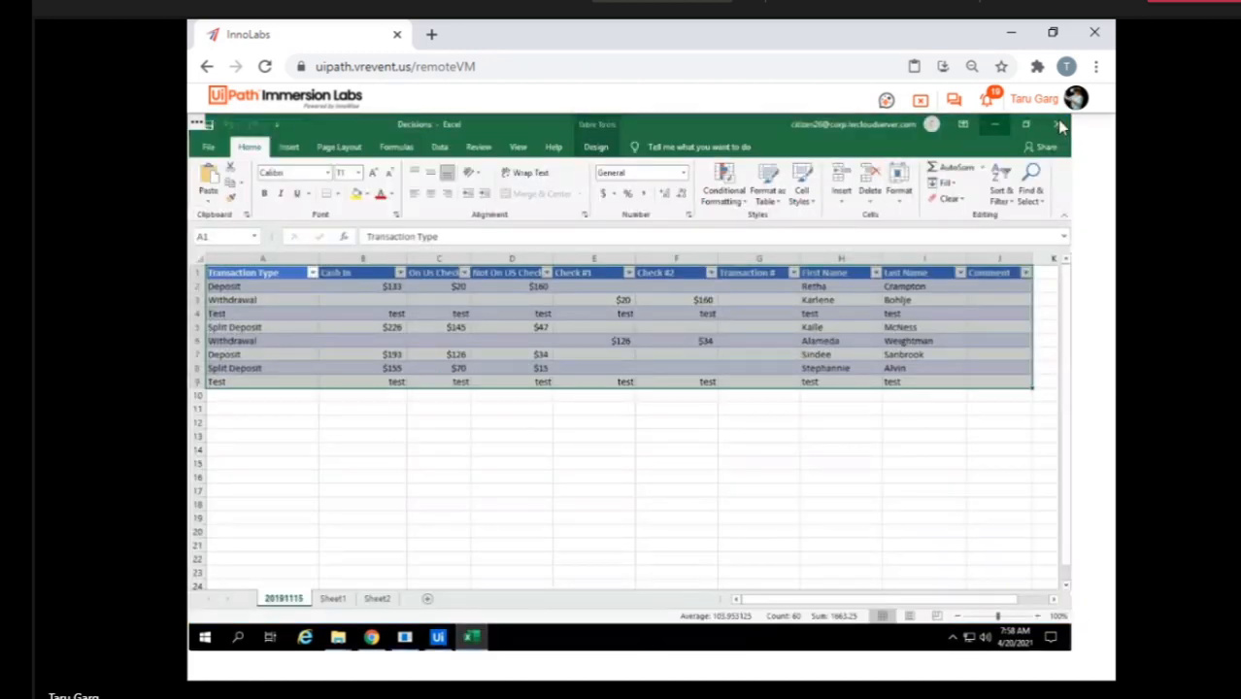
left_click(1062, 129)
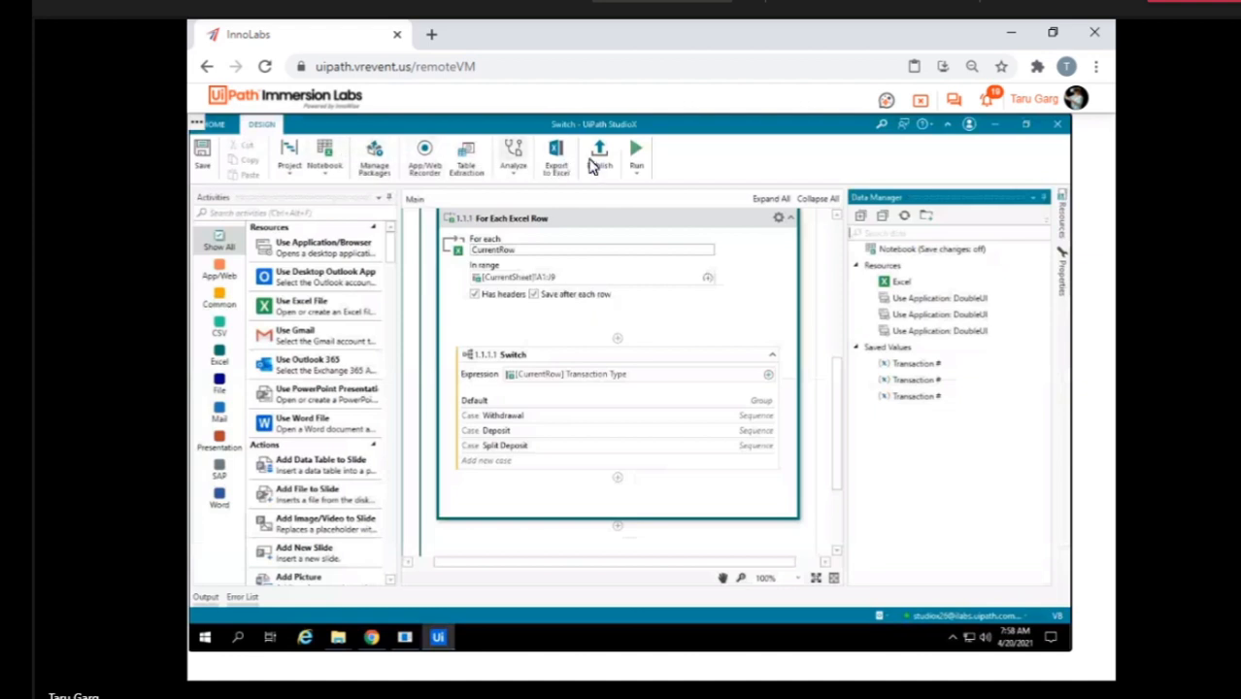
left_click(637, 150)
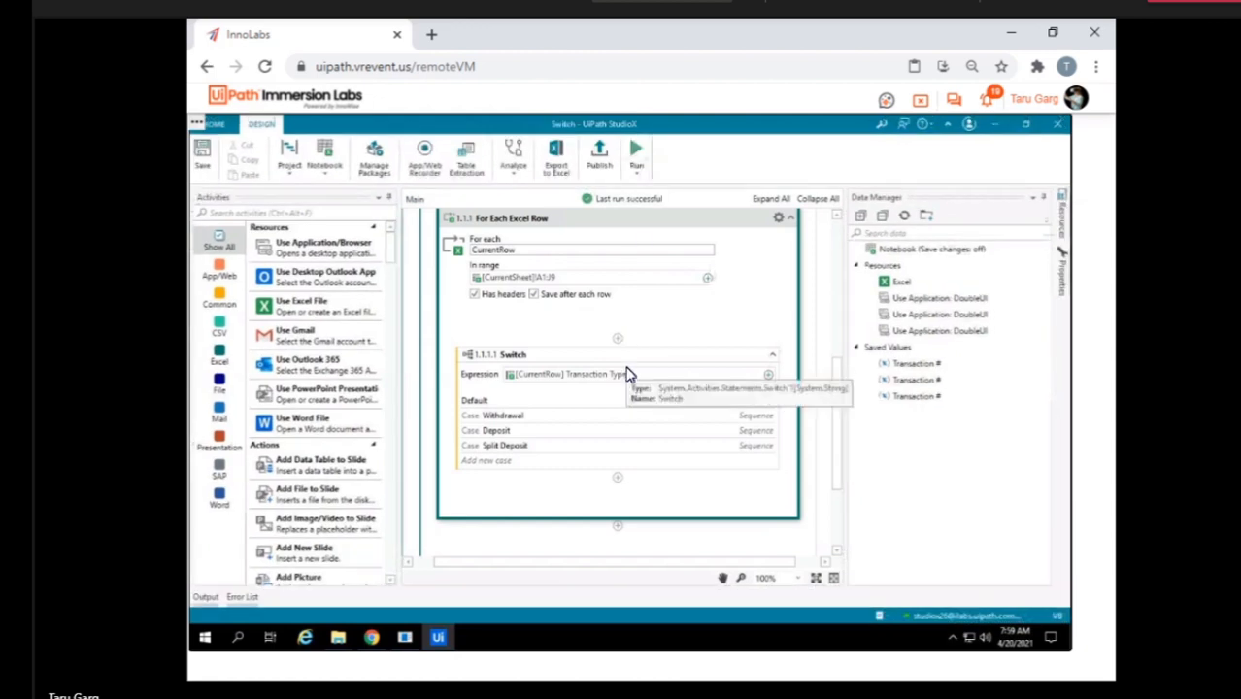
Expand the Withdrawal case and examine the Type Into 'Check #1' activity and the source options for its text.
left_click(622, 424)
scroll(622, 425, "down", 5)
scroll(620, 424, "down", 5)
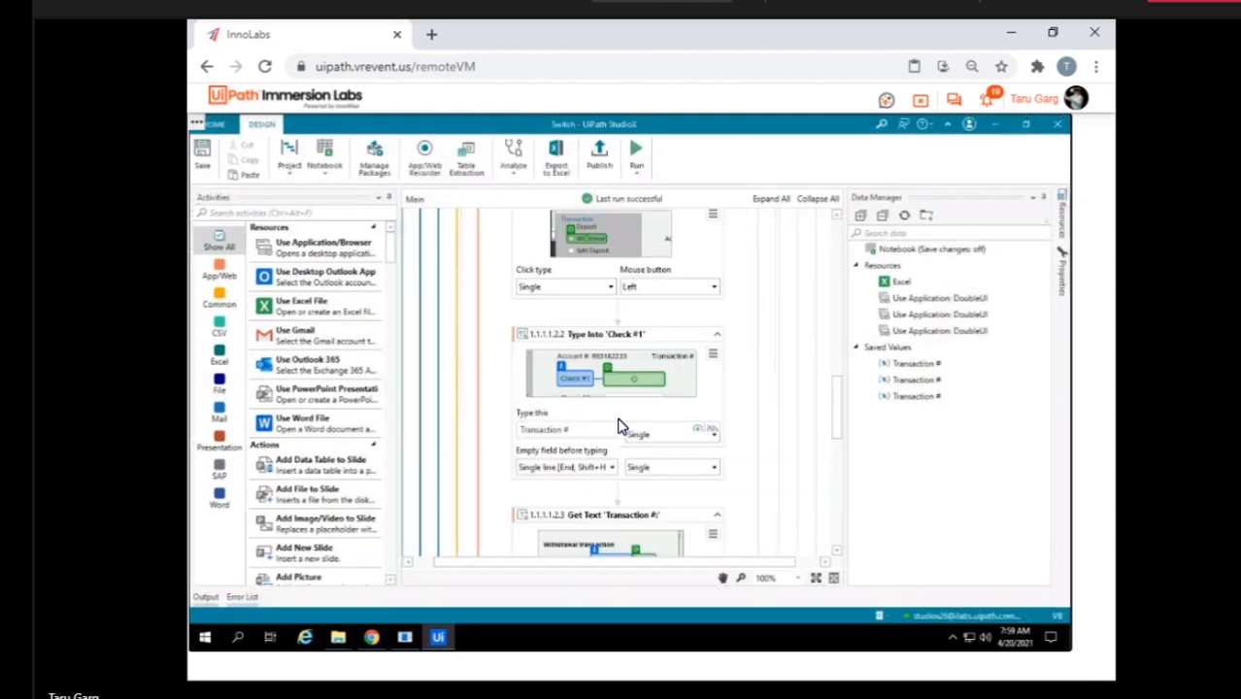
scroll(622, 426, "up", 1)
scroll(622, 426, "down", 1)
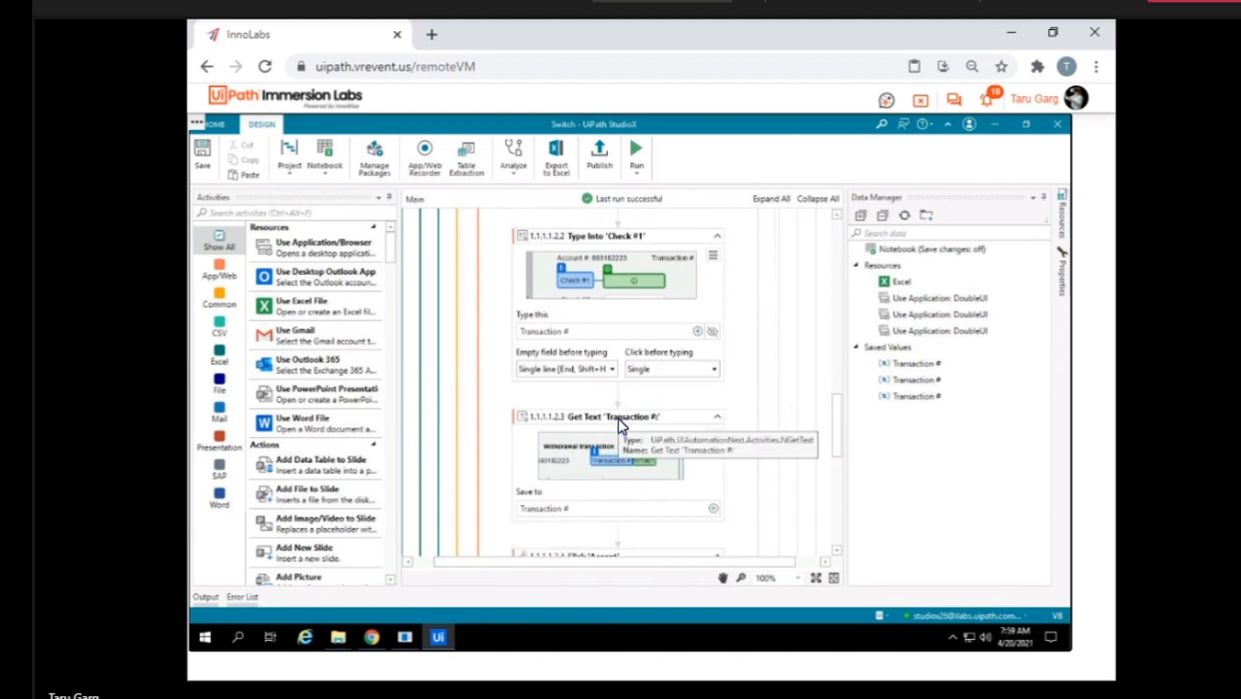
left_click(579, 336)
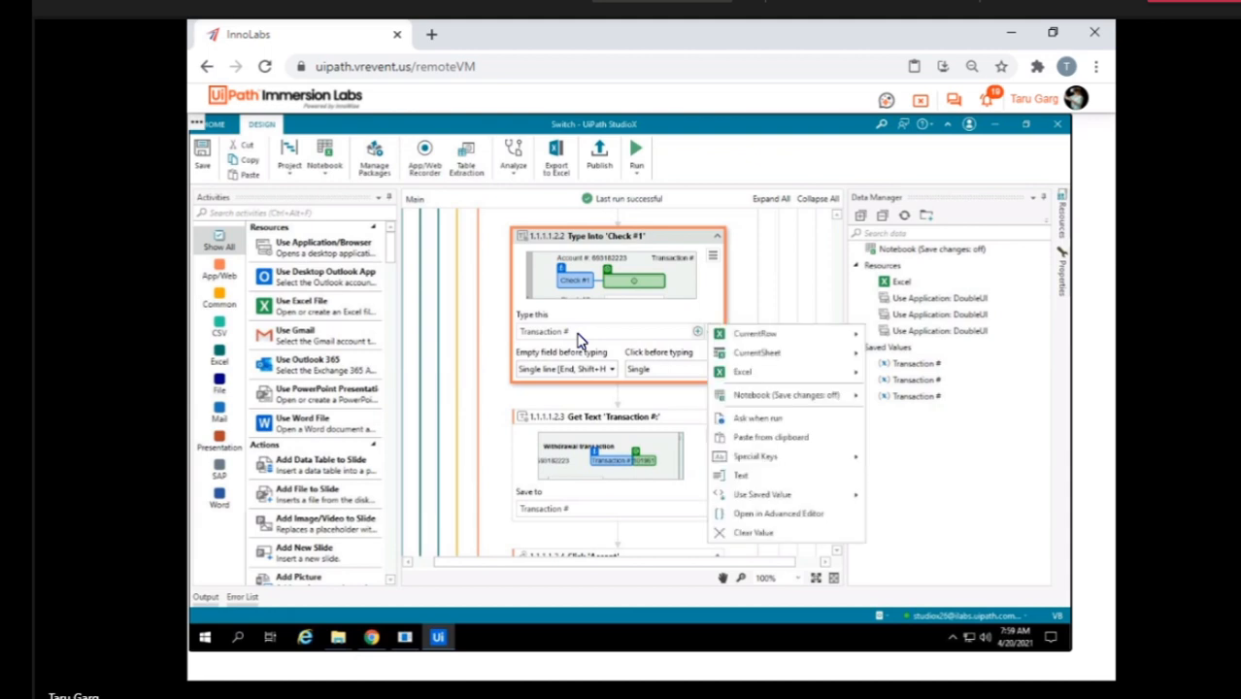
left_click(744, 291)
scroll(667, 324, "up", 3)
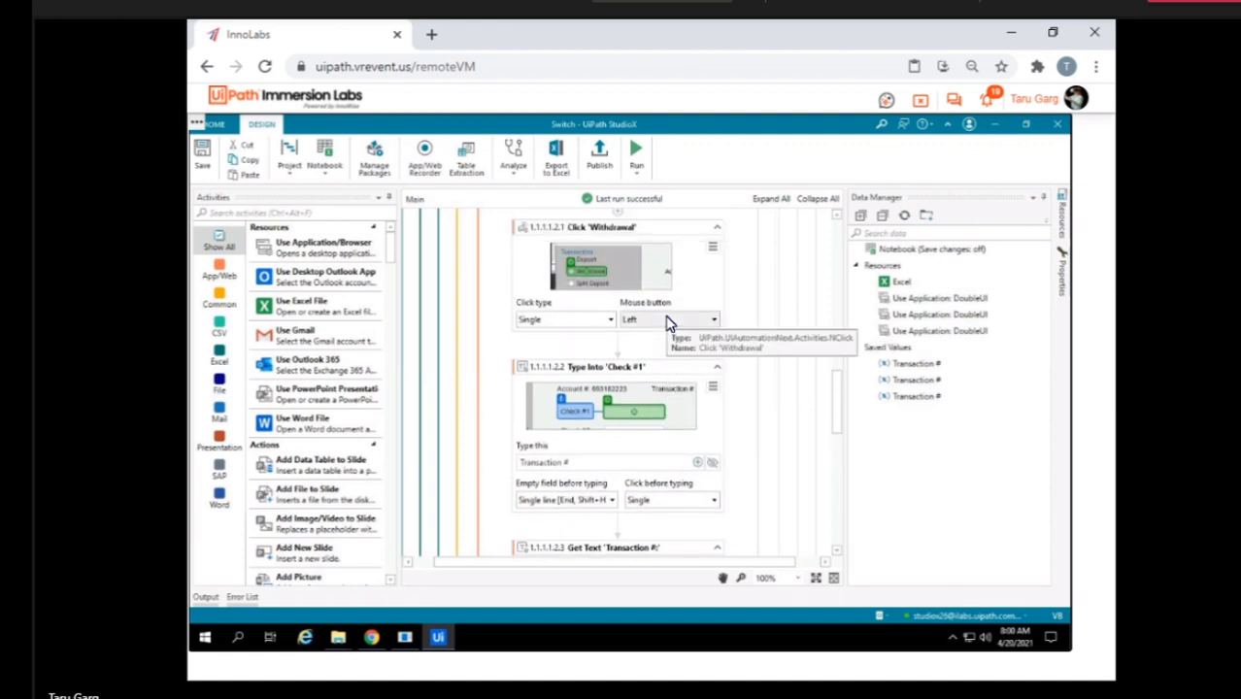
scroll(667, 323, "down", 1)
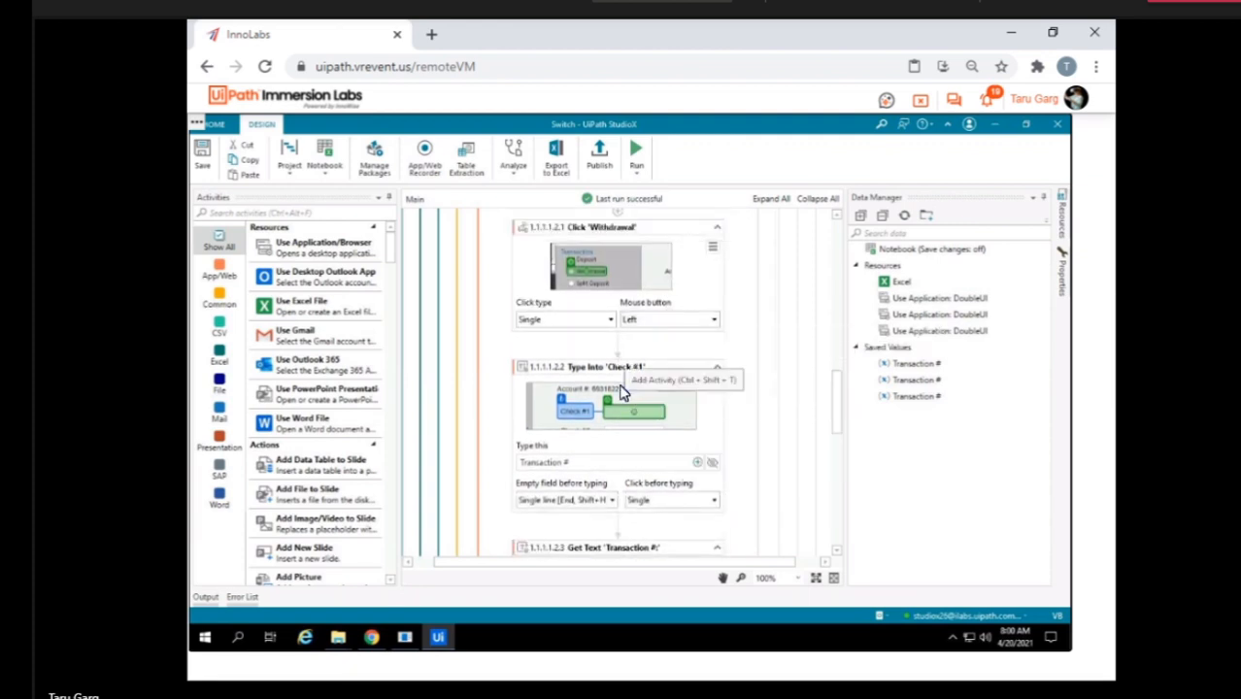
Try to set the text of Type Into 'Check #1' by indicating a CurrentRow value in Excel, and dismiss the error.
left_click(623, 467)
left_click(697, 464)
left_click(699, 463)
left_click(698, 464)
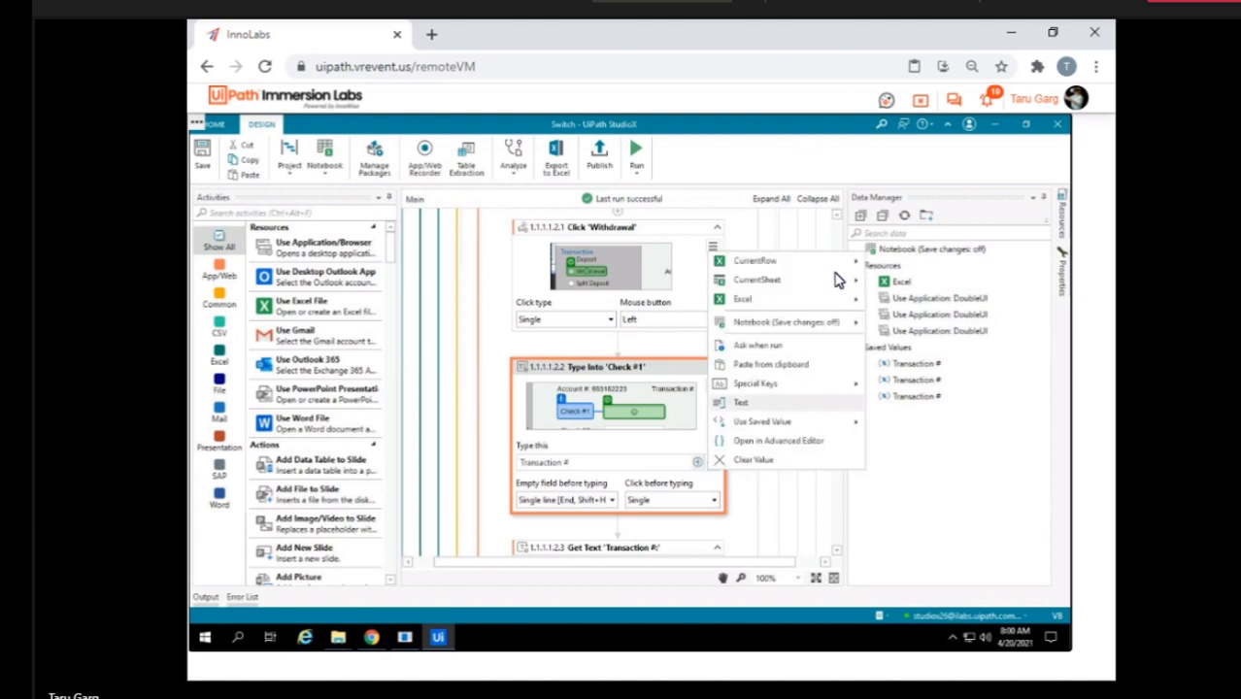
mouse_move(833, 263)
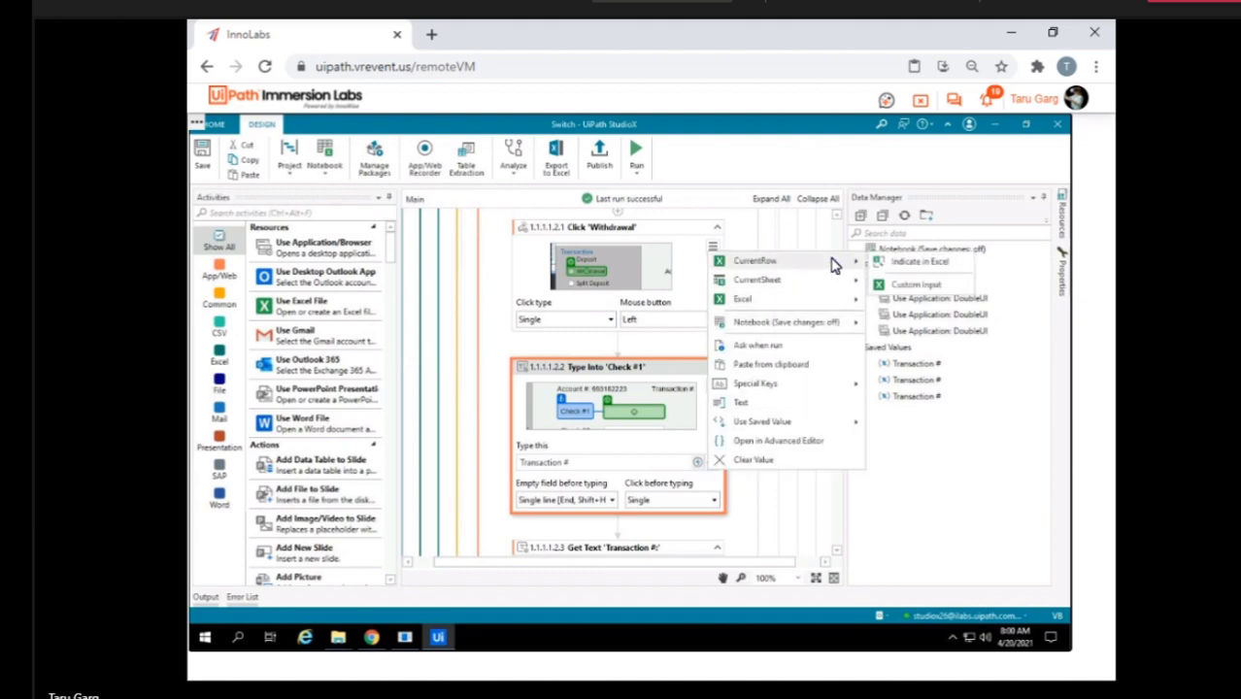
left_click(902, 264)
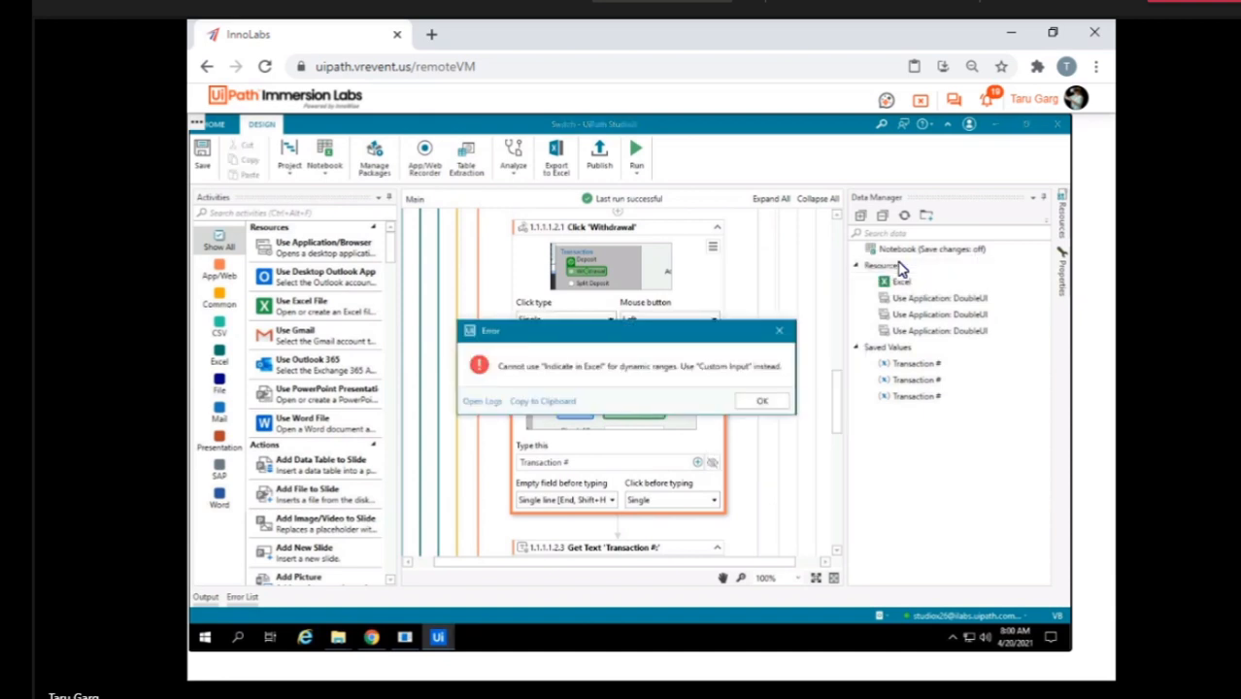
left_click(759, 403)
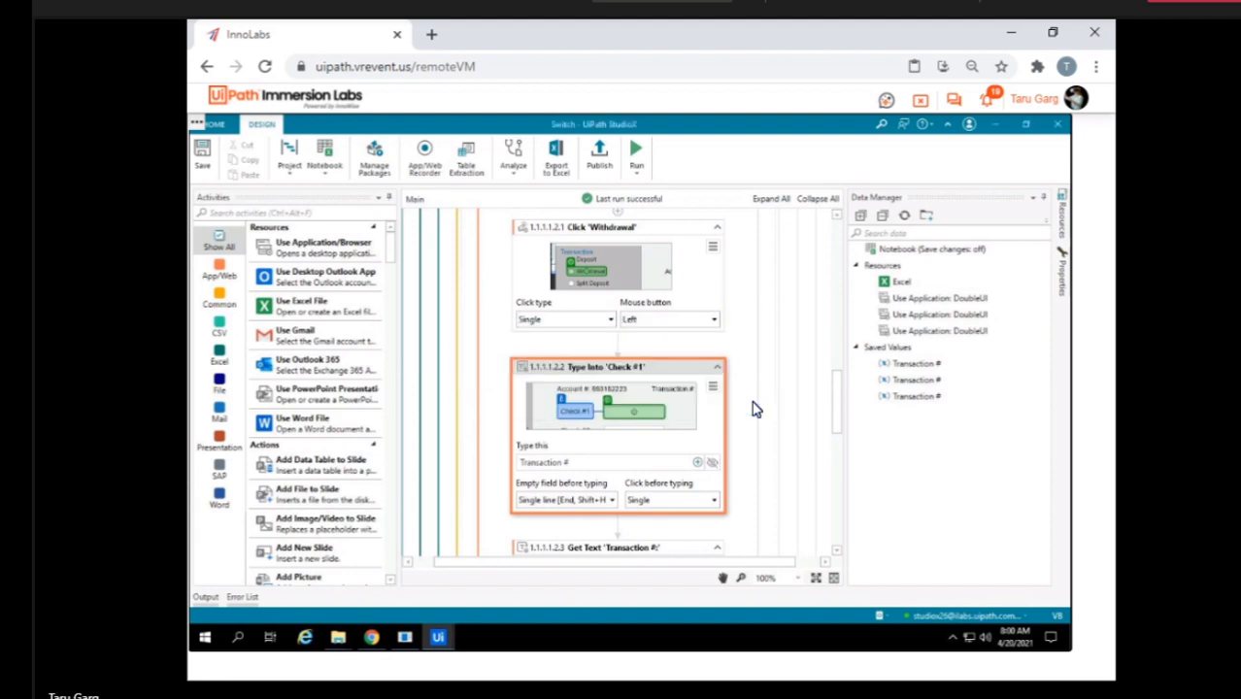
Recheck the text source options of Type Into 'Check #1' and review the Withdrawal case's Use Application: DoubleUI card.
scroll(756, 408, "down", 1)
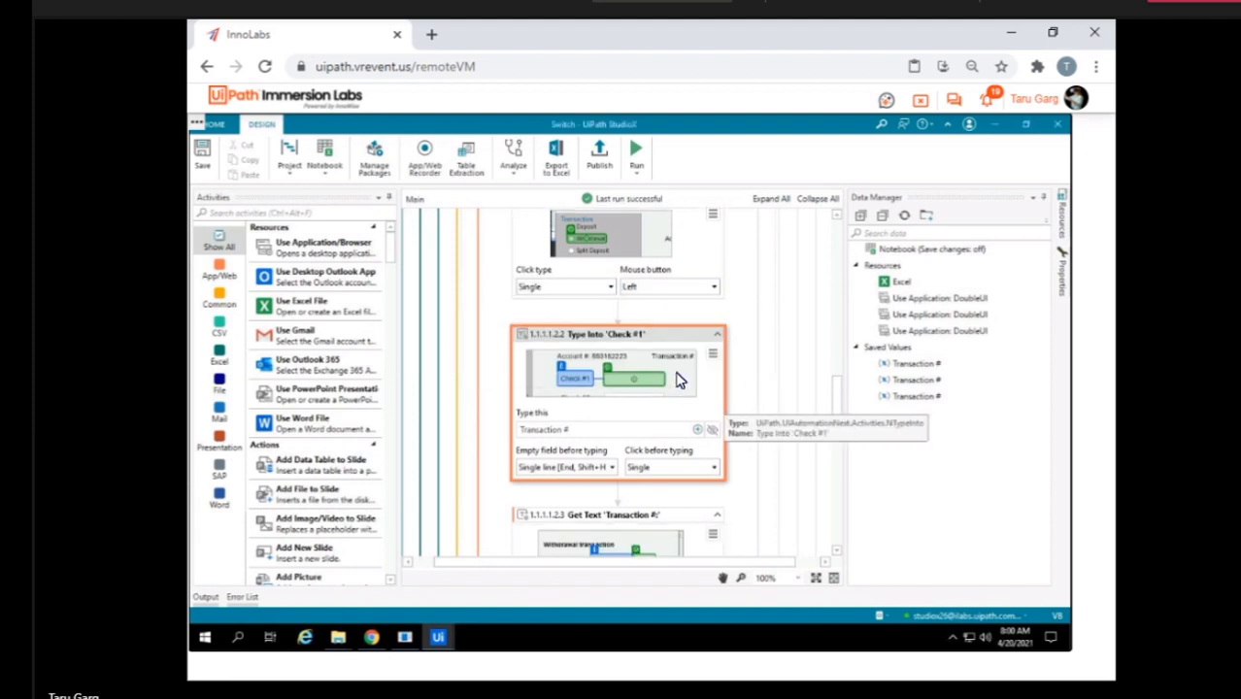
left_click(573, 436)
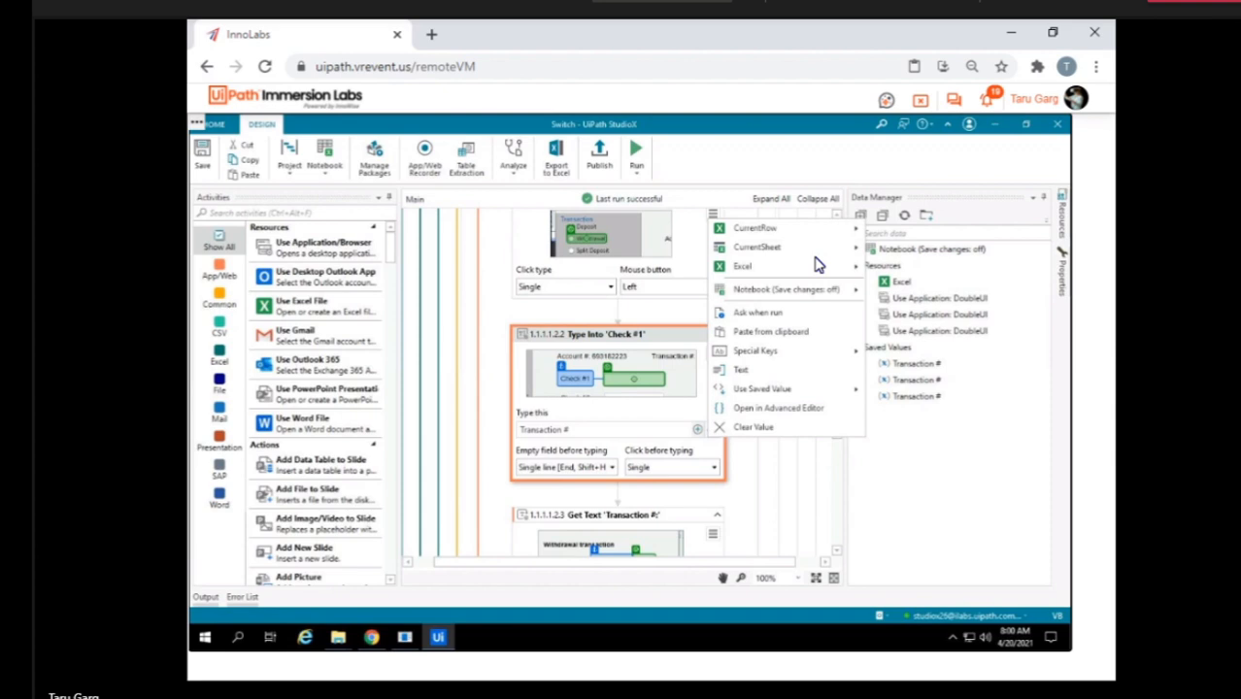
left_click(738, 498)
scroll(738, 497, "down", 5)
scroll(738, 497, "up", 4)
scroll(738, 497, "up", 8)
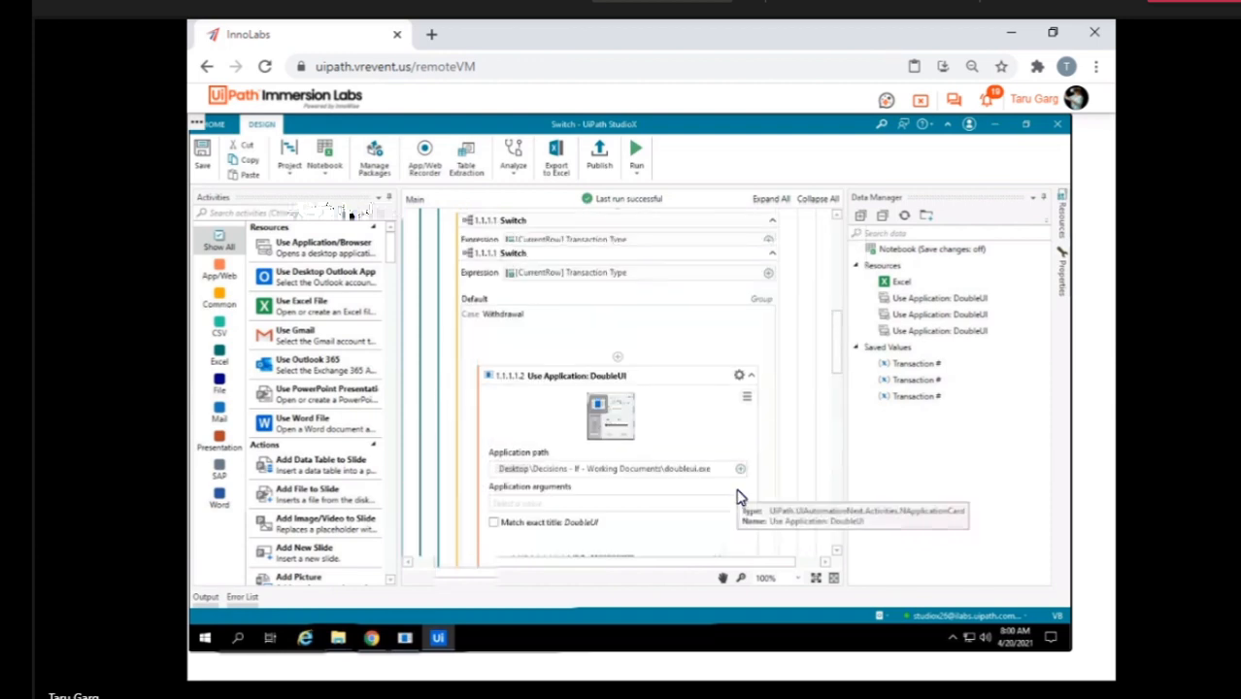
scroll(738, 498, "down", 3)
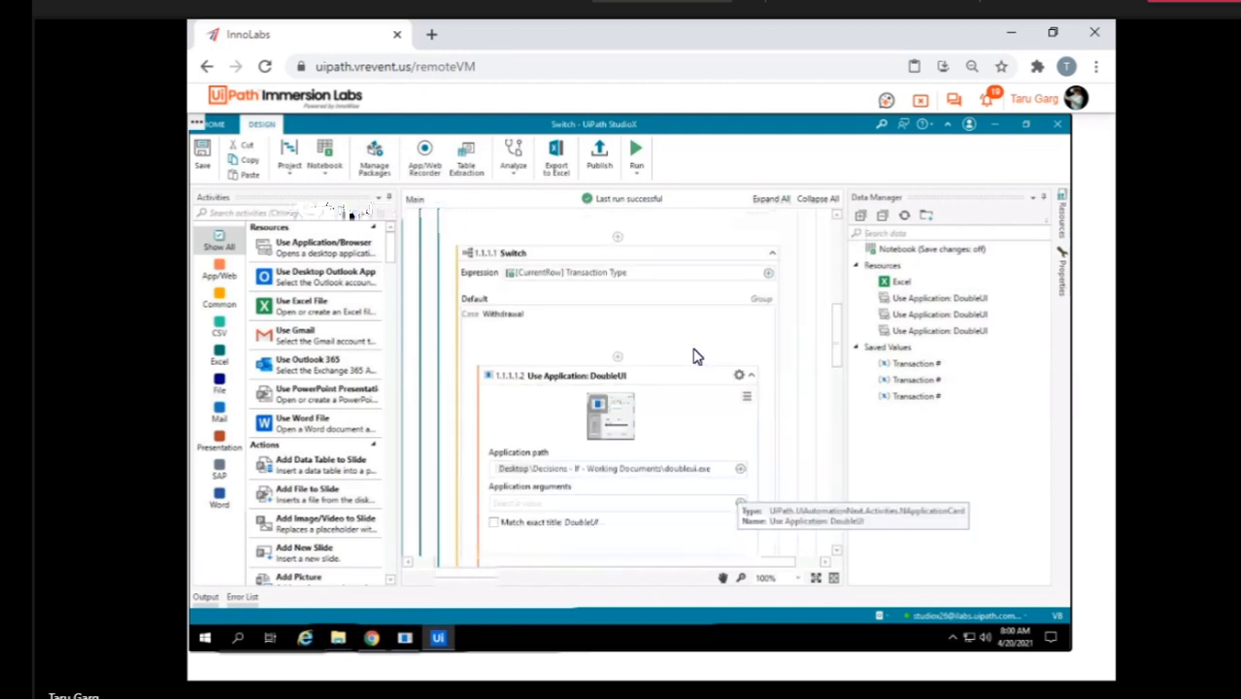
scroll(664, 347, "down", 2)
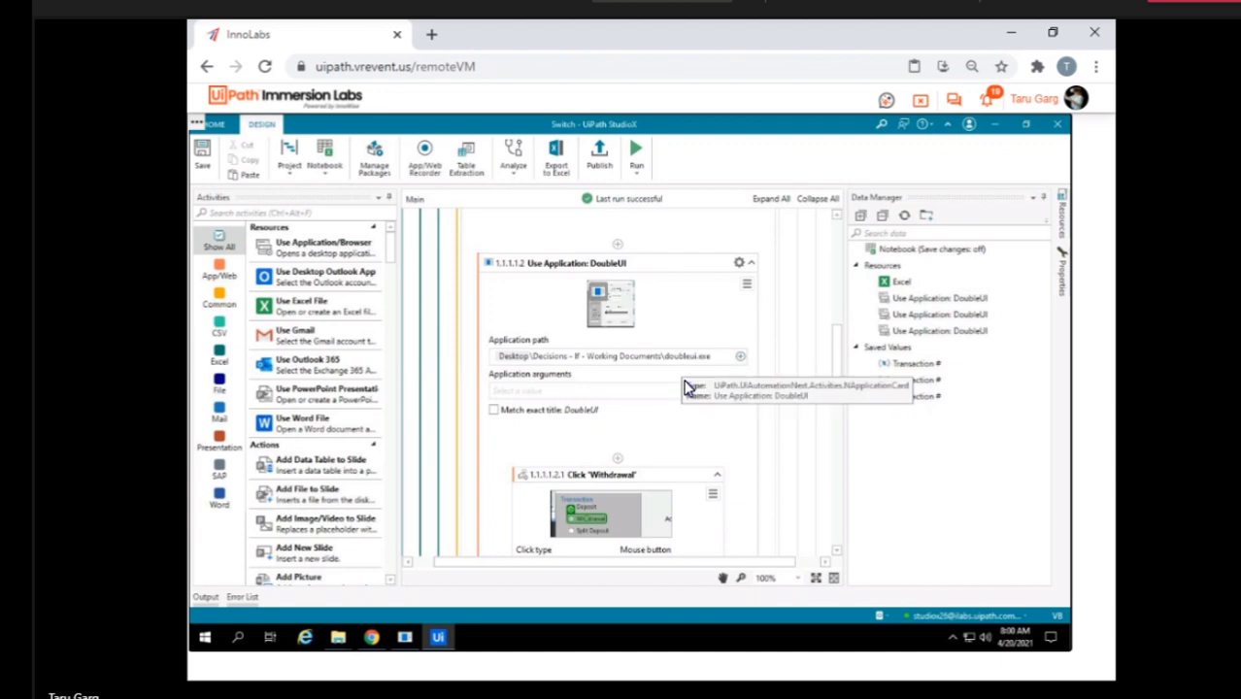
Leave this lab VM, find the VM assigned to Citizen22 in the lab overview, and access it.
left_click(920, 102)
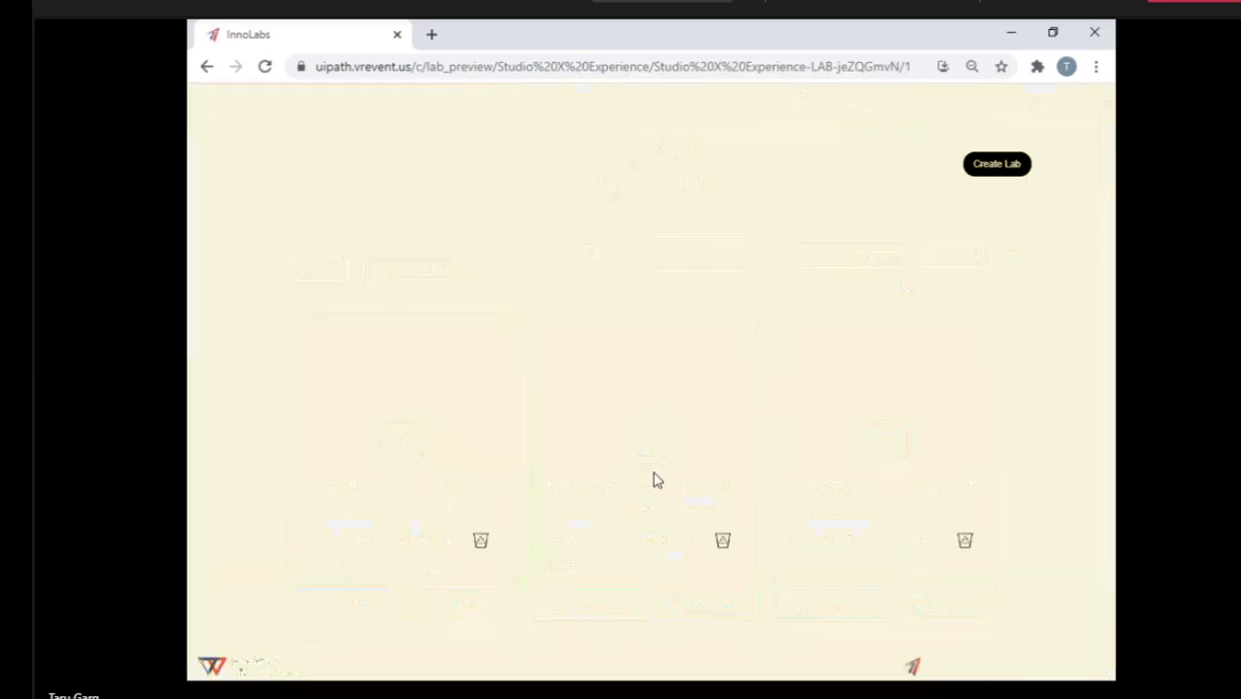
scroll(819, 507, "down", 5)
scroll(819, 507, "down", 1)
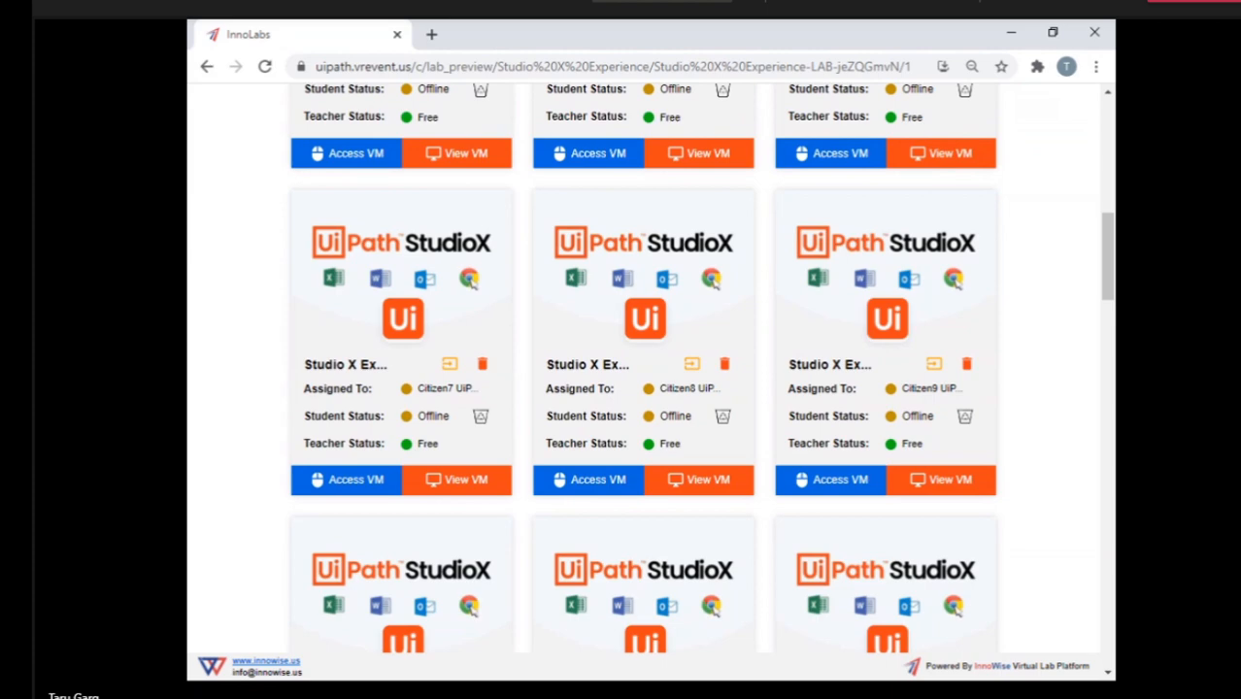
scroll(1005, 488, "down", 9)
scroll(1006, 488, "down", 6)
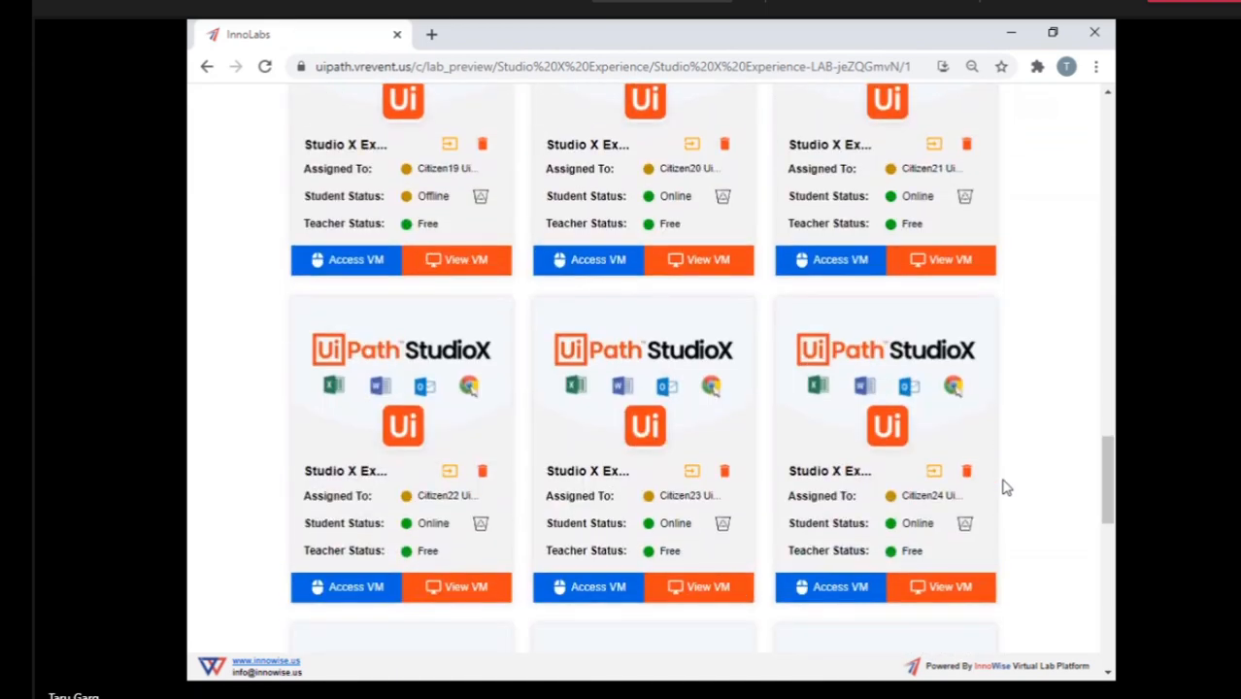
left_click(357, 588)
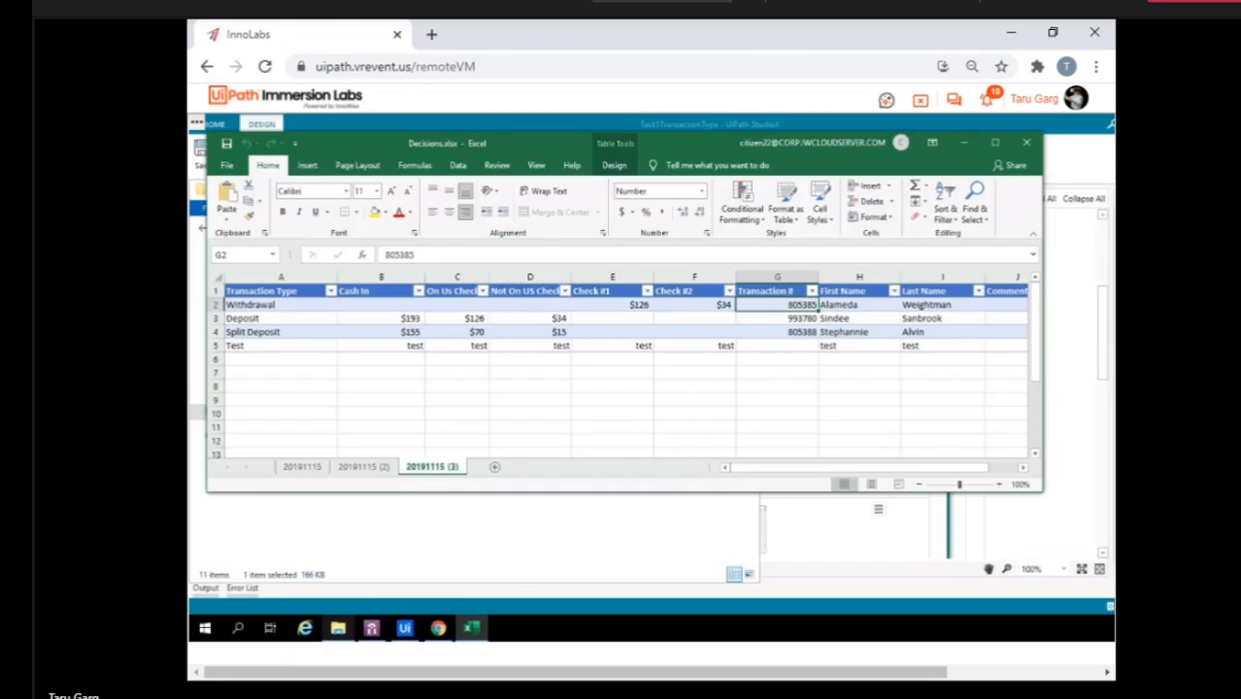
Switch to StudioX on this VM and open the Deposit case of the Switch in the Task5TransactionType workflow.
left_click(406, 629)
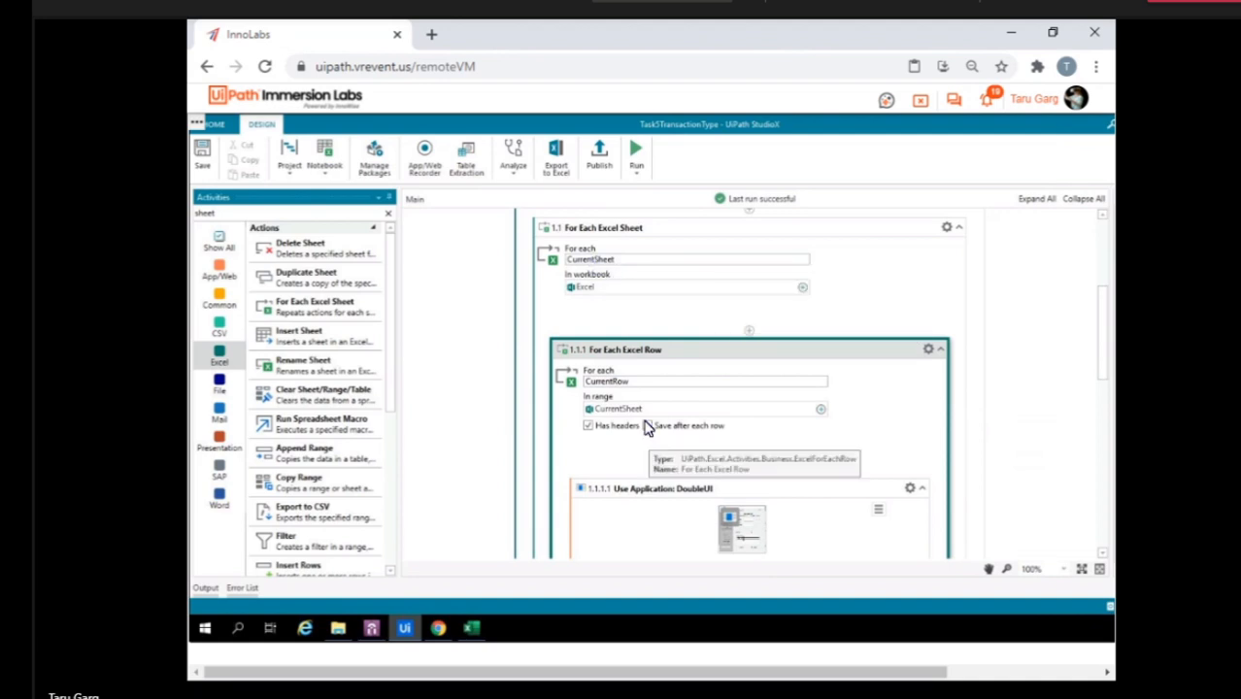
scroll(864, 388, "down", 3)
scroll(864, 389, "down", 8)
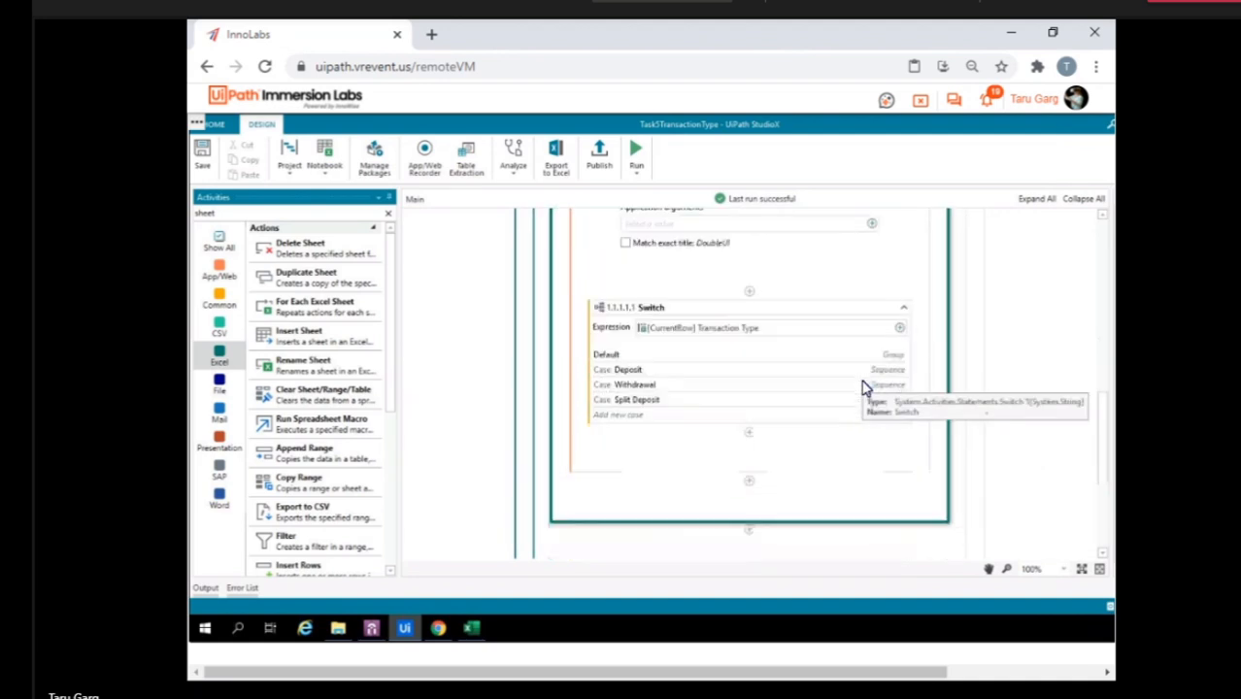
left_click(652, 307)
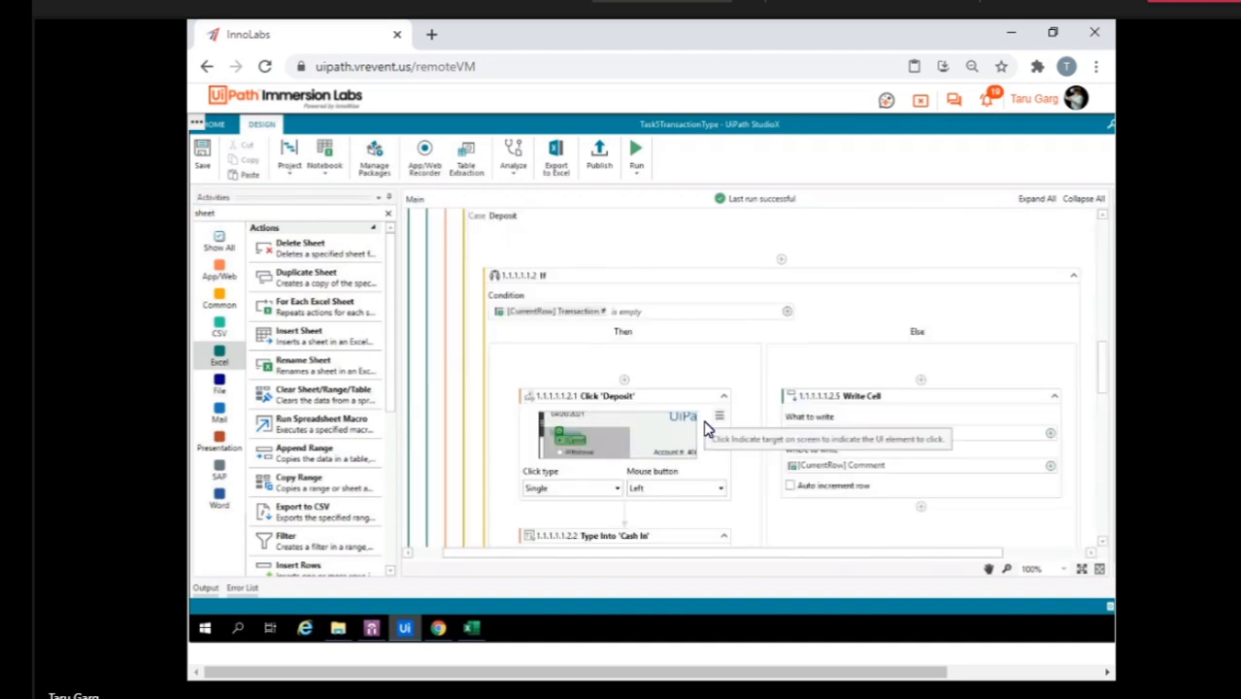
Examine the Deposit case's Type Into 'Cash In' activity and open the CurrentRow source options for its text.
scroll(706, 429, "down", 5)
scroll(706, 430, "up", 1)
scroll(706, 429, "down", 1)
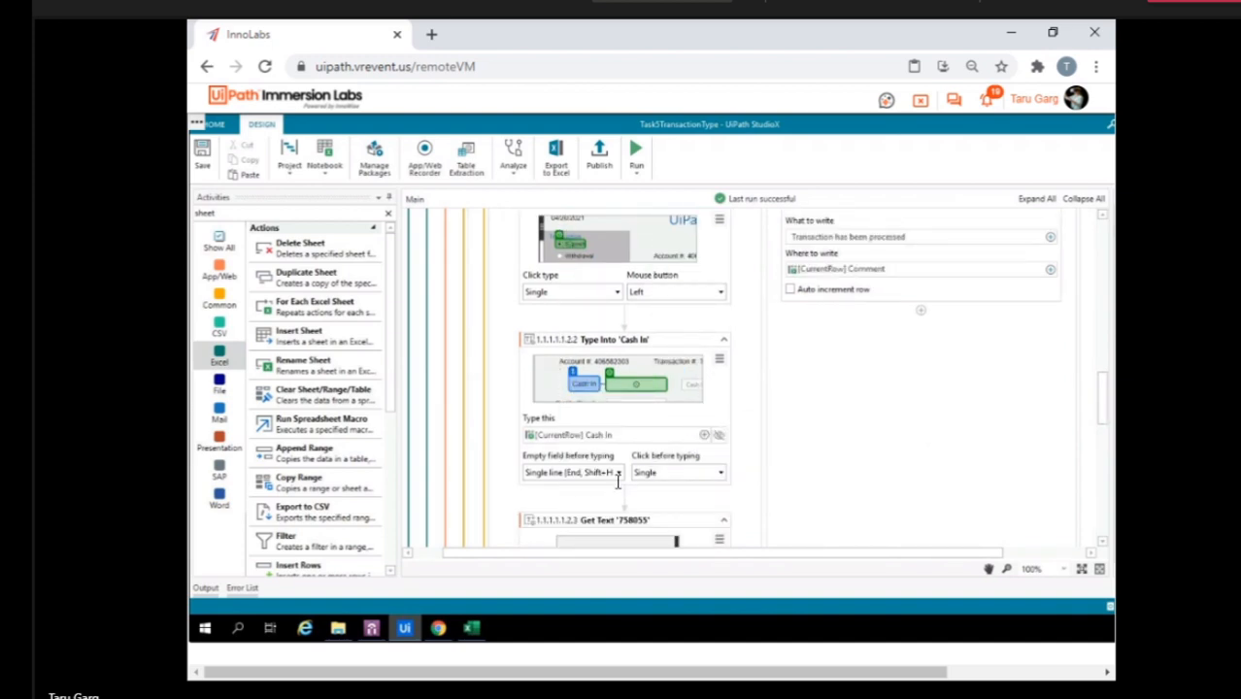
left_click(704, 435)
mouse_move(788, 258)
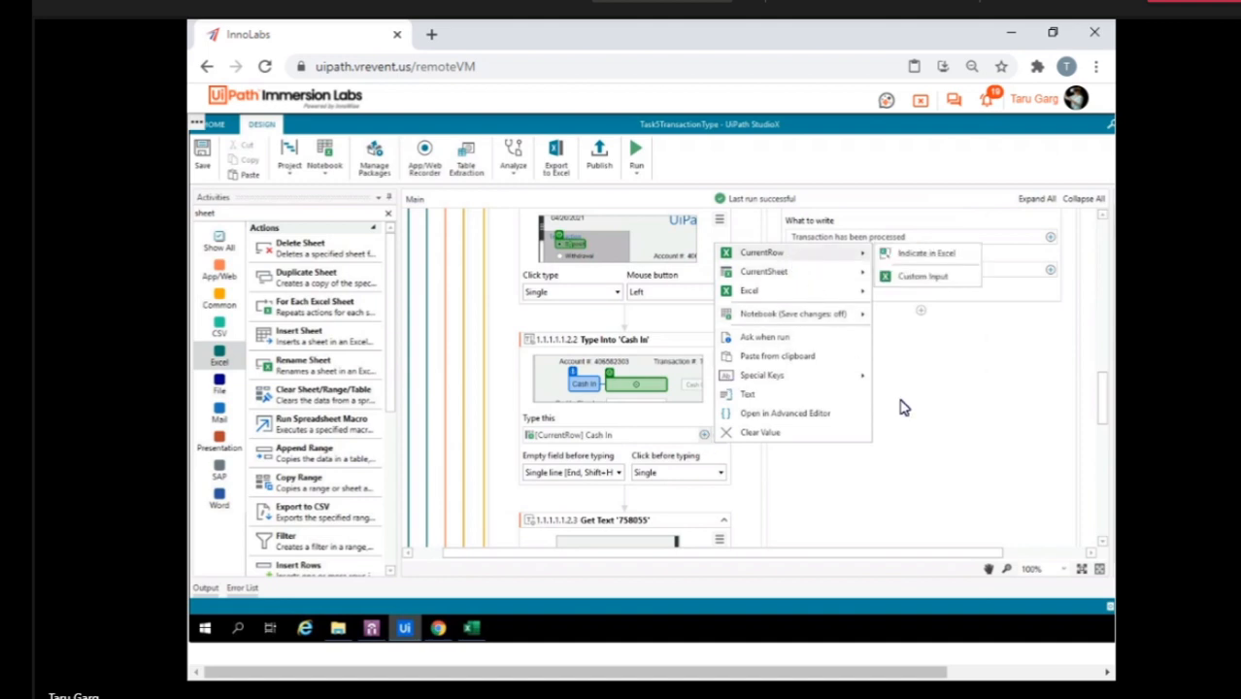
Close the text source options and review the Deposit case's If activity, covering the Then actions and the Else branch's Write Cell.
left_click(922, 430)
scroll(702, 486, "down", 5)
scroll(702, 486, "down", 1)
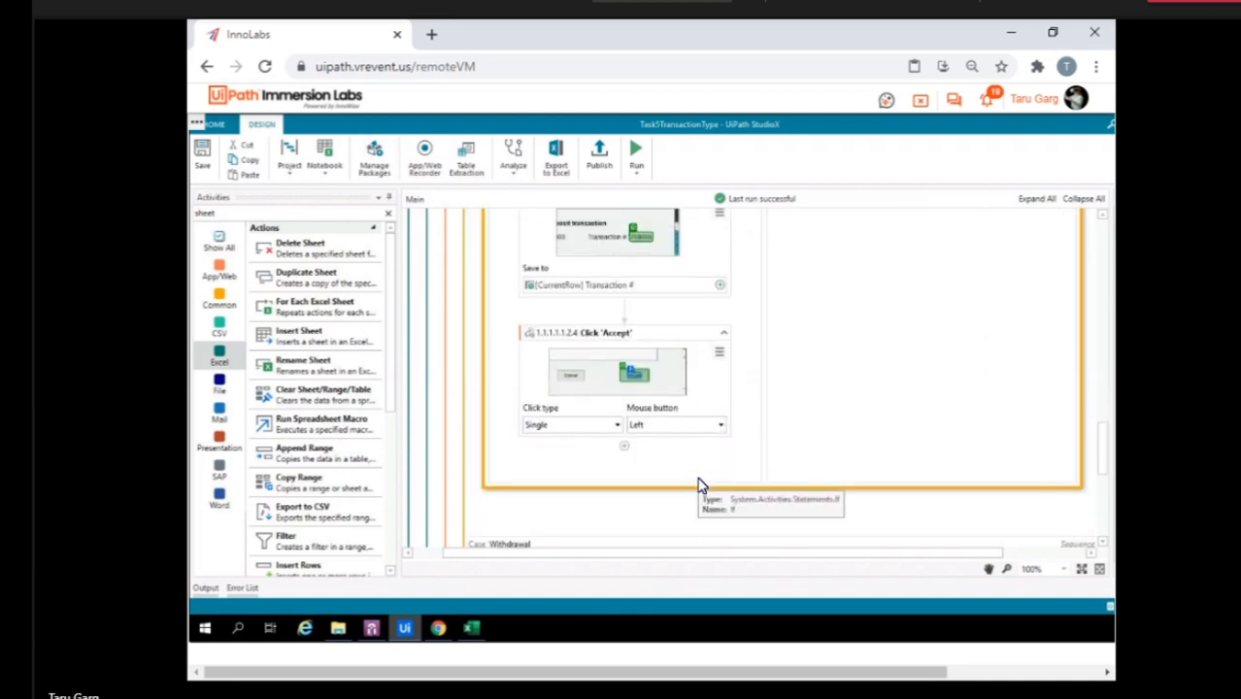
scroll(702, 486, "up", 6)
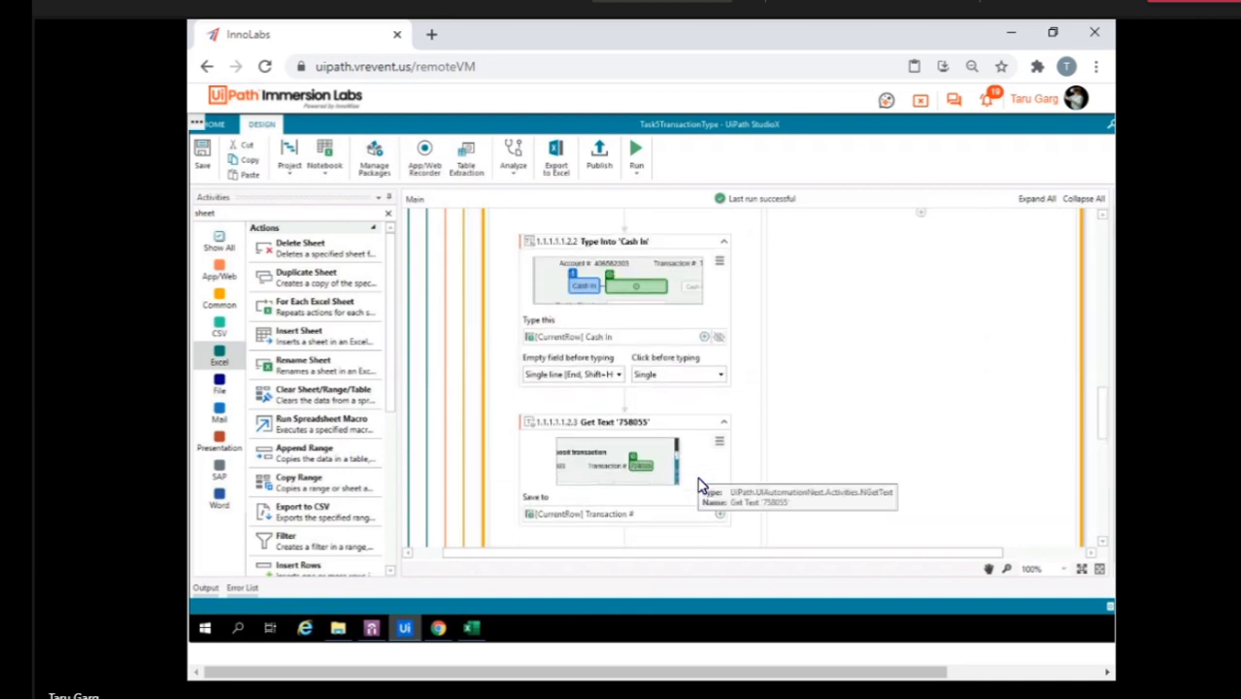
scroll(701, 485, "up", 2)
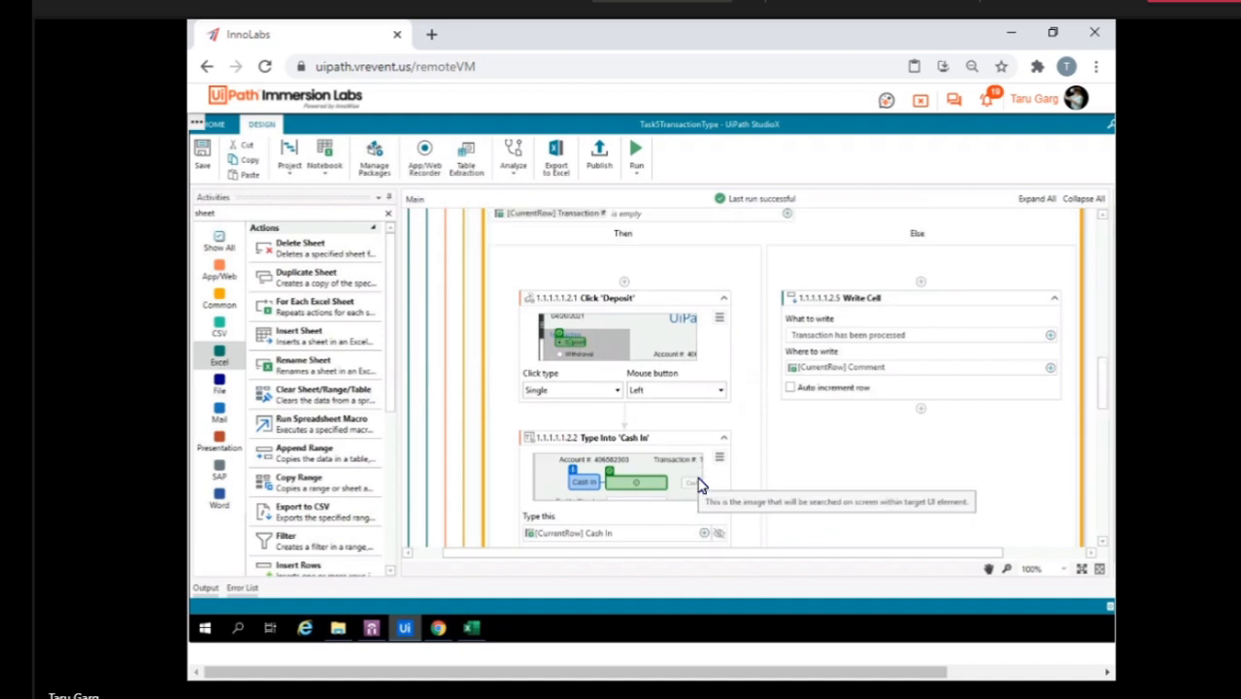
scroll(701, 486, "down", 2)
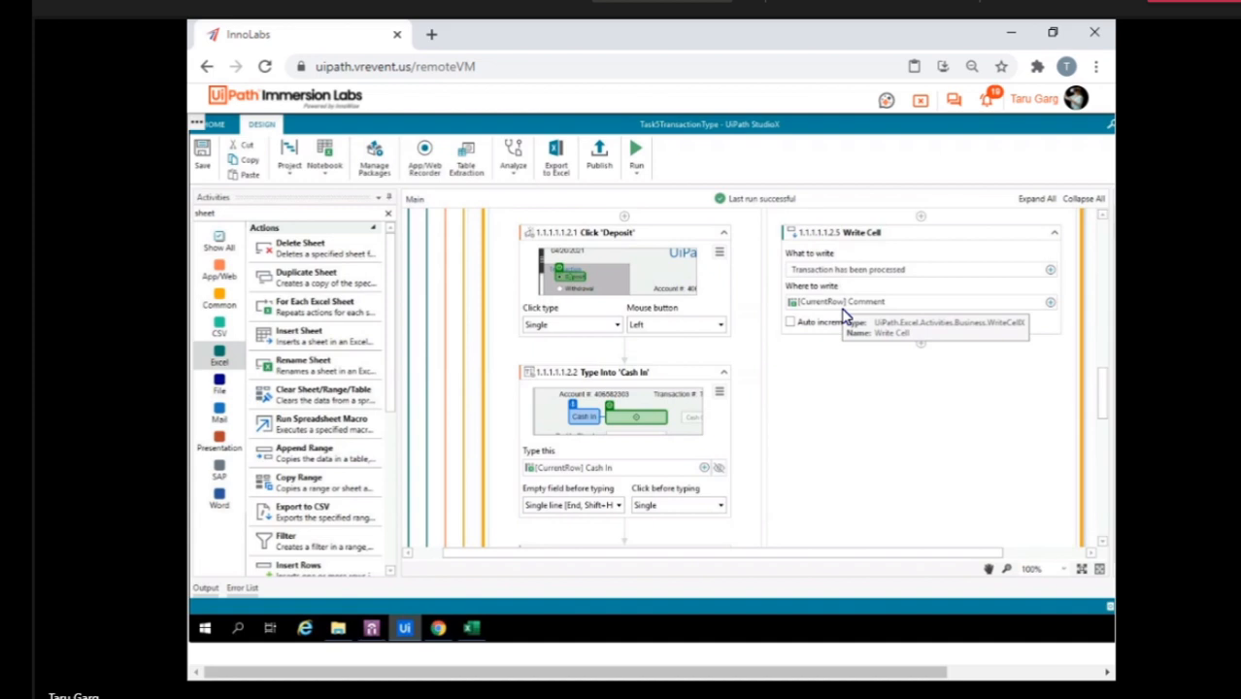
scroll(740, 335, "up", 5)
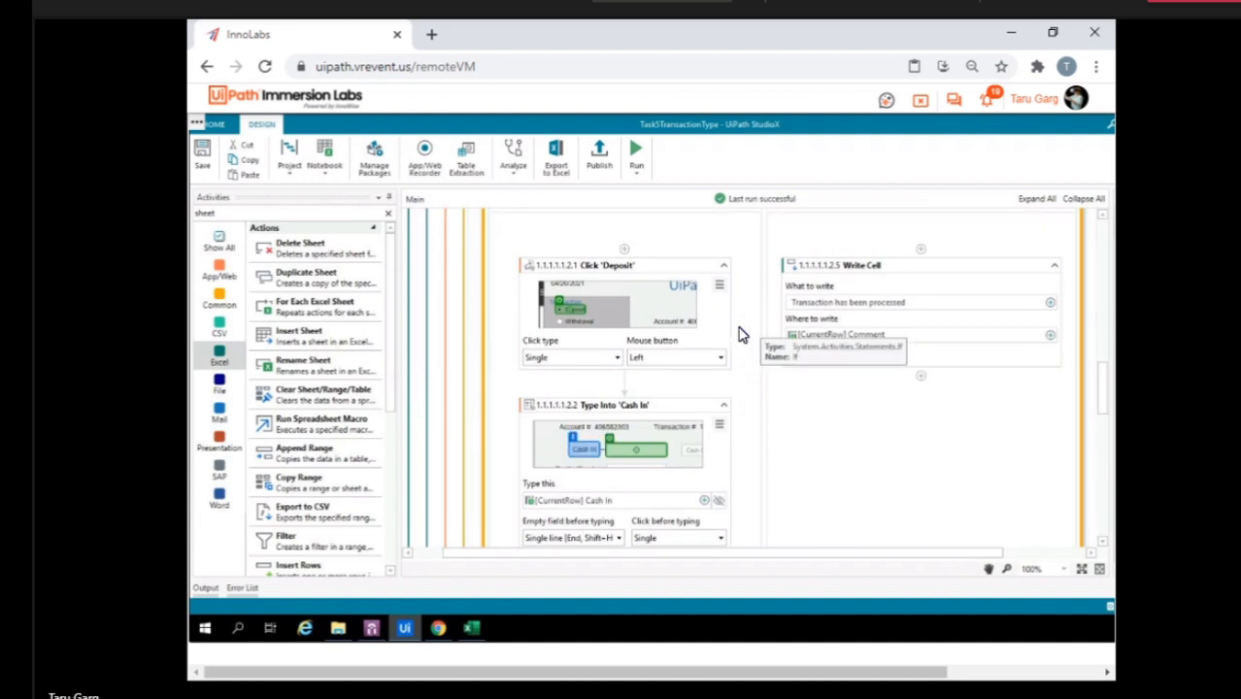
Examine the enclosing For Each Excel Sheet and For Each Excel Row loops and the Use Application: DoubleUI card.
scroll(740, 335, "up", 1)
scroll(741, 335, "up", 3)
scroll(740, 335, "down", 7)
scroll(740, 335, "up", 6)
scroll(740, 335, "up", 2)
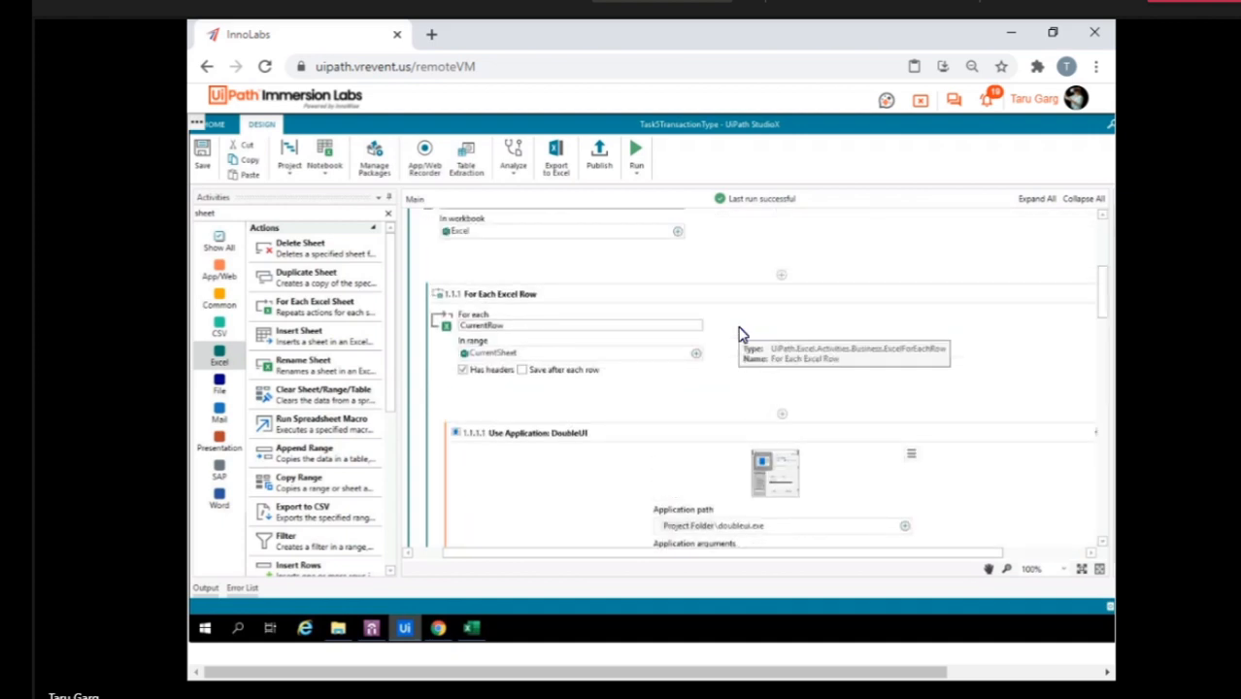
scroll(740, 335, "up", 2)
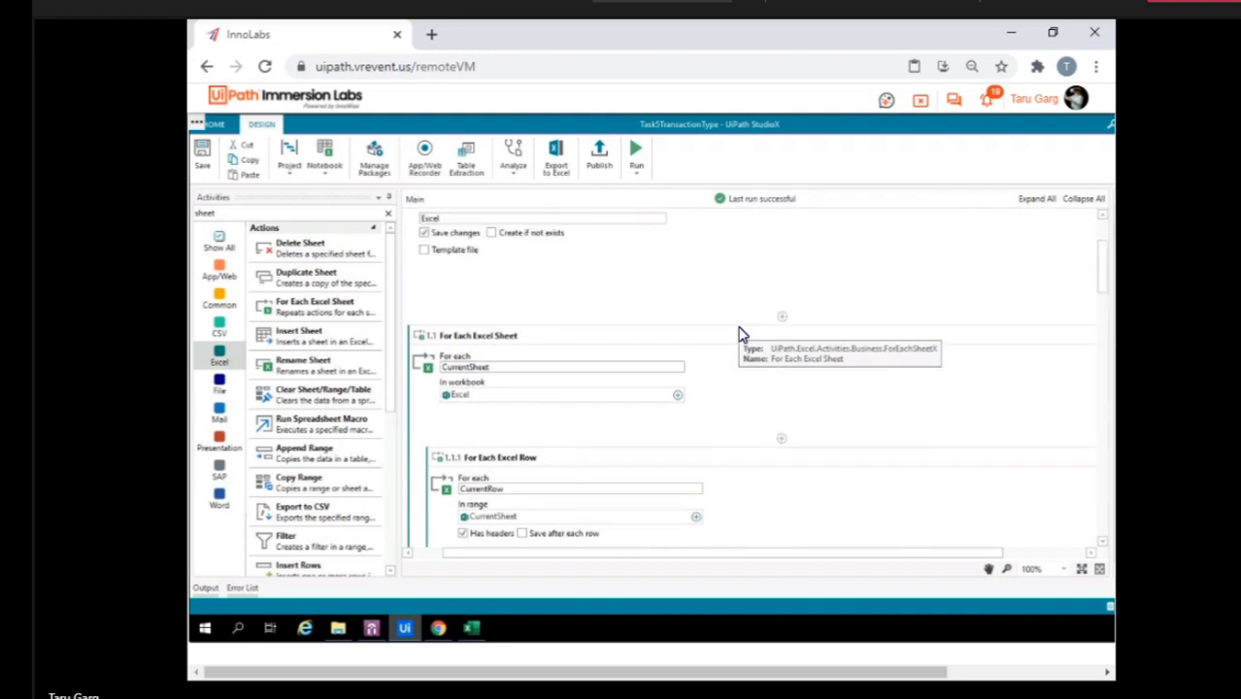
scroll(741, 335, "down", 1)
scroll(740, 335, "down", 3)
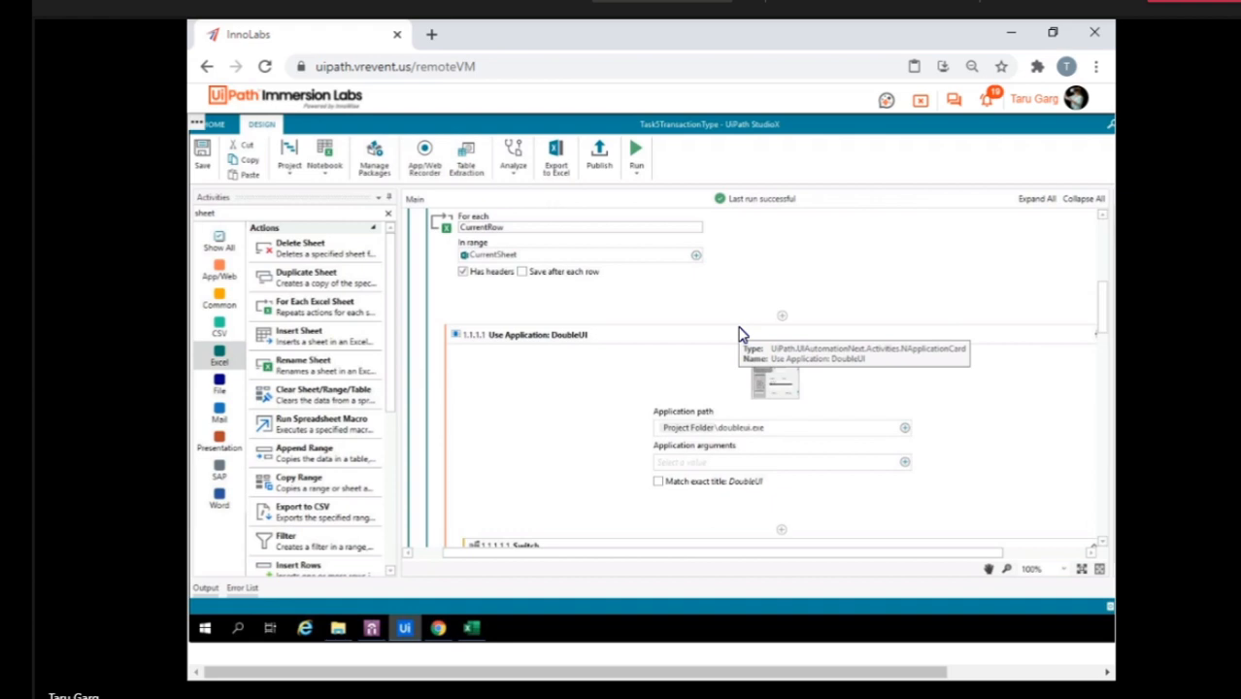
Switch to the Decisions.xlsx workbook in Excel and clear the Transaction # values in G2:G4 on sheet 20191115 (3).
left_click(471, 629)
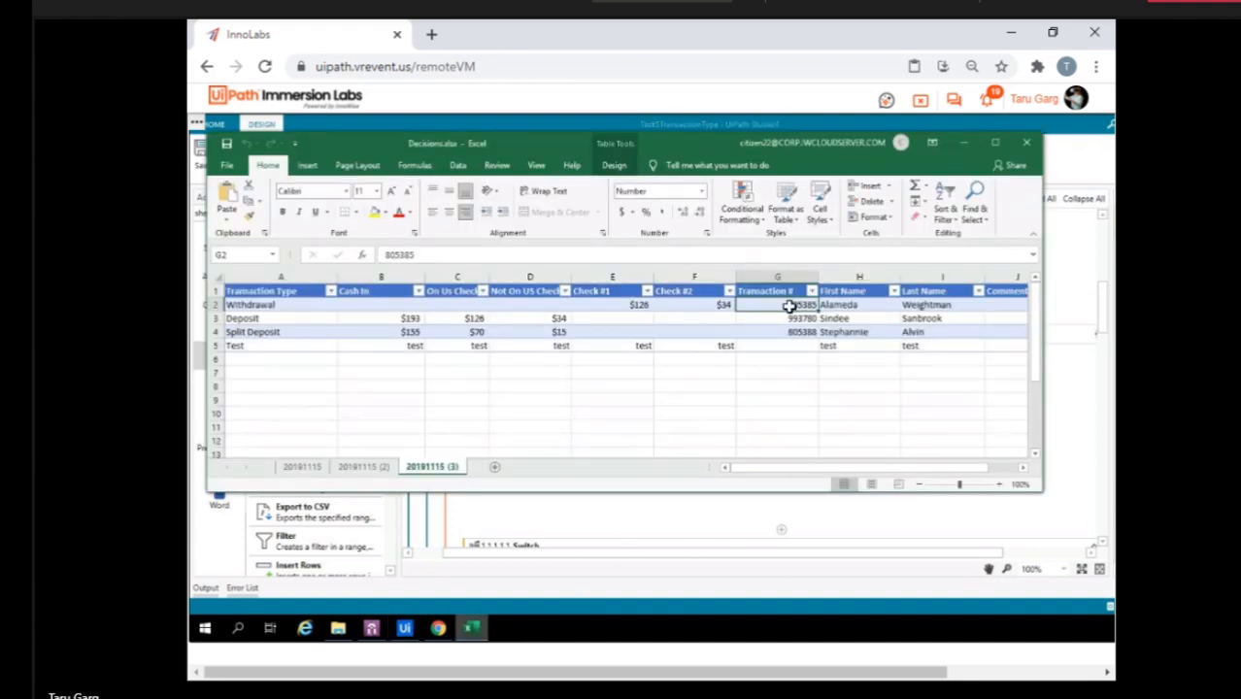
key("shift+Down")
key("shift+Down")
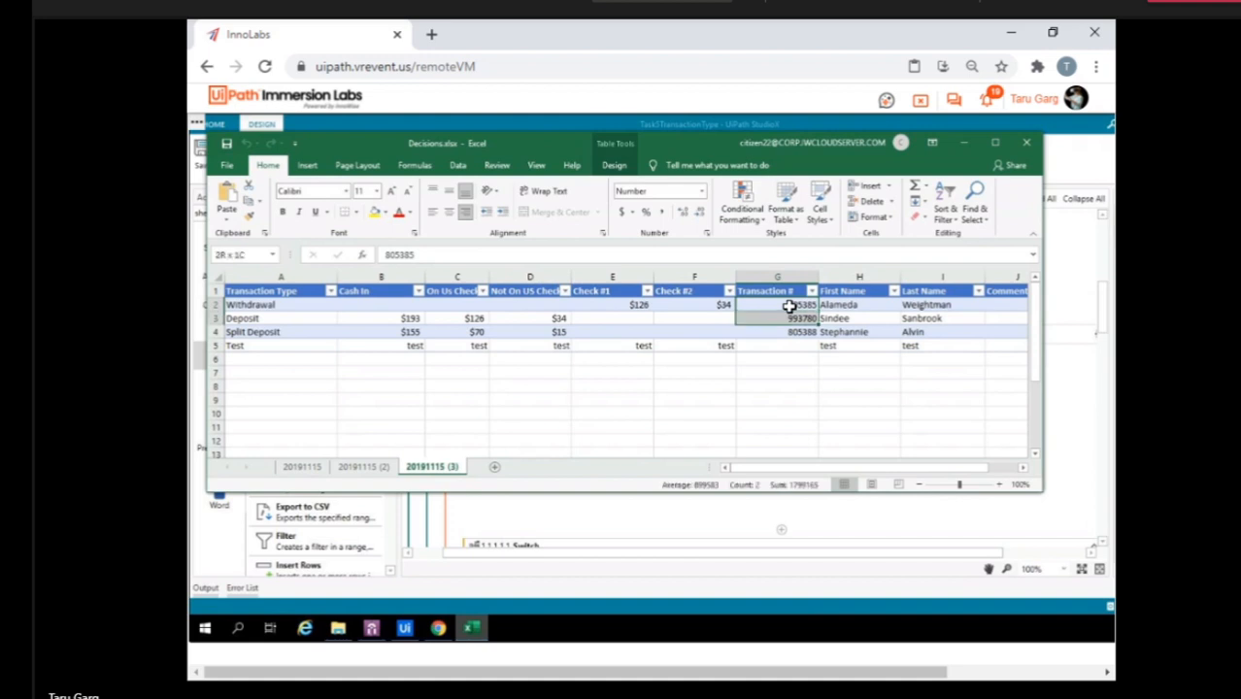
key("Delete")
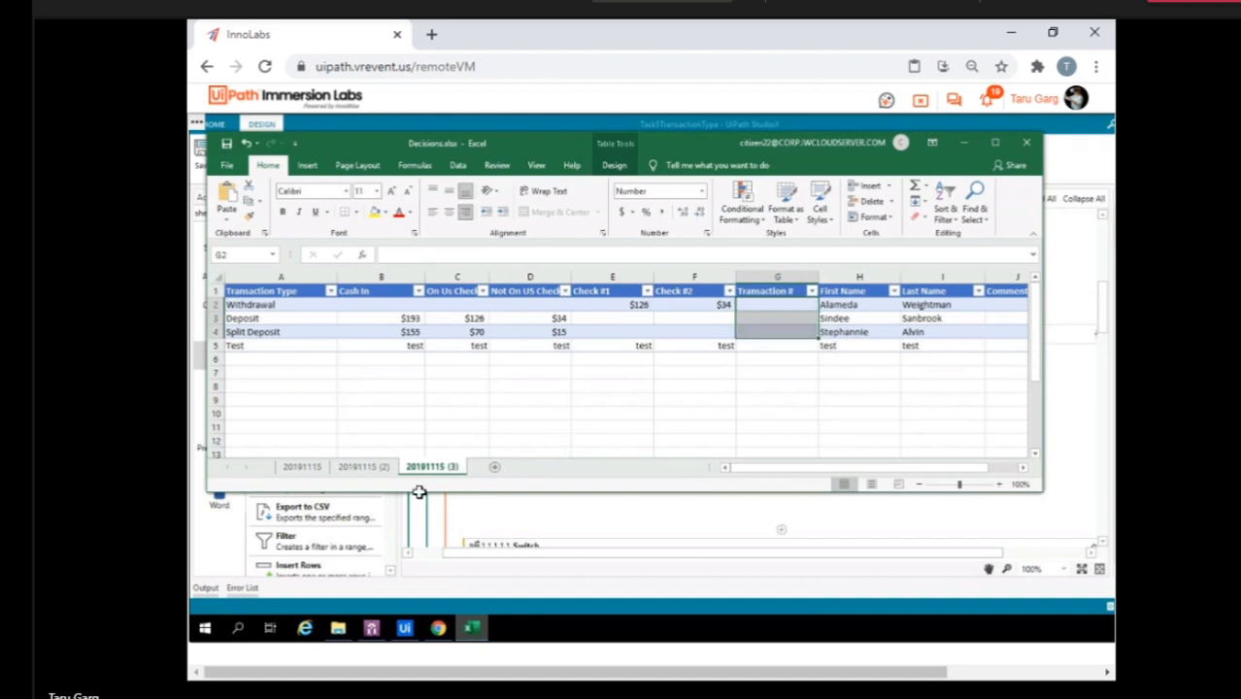
Clear the Transaction # values in G2:G5 on sheet 20191115 (2) and in G2:G9 on sheet 20191115.
left_click(360, 468)
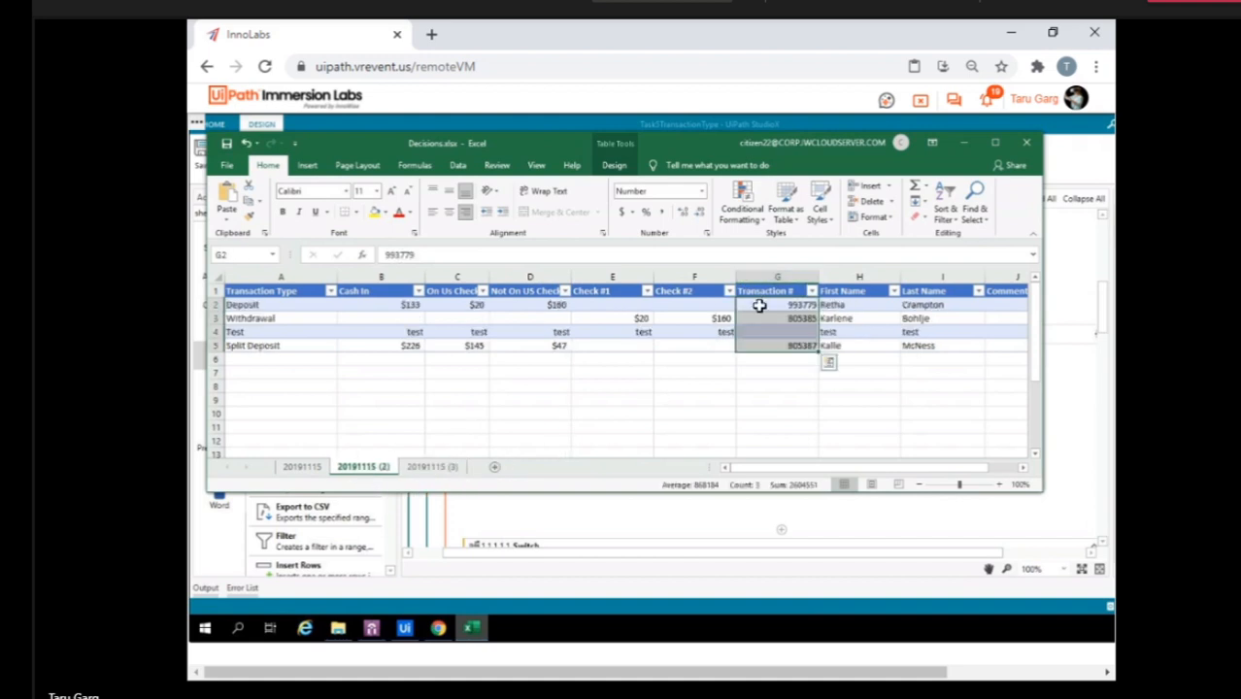
left_click_drag(757, 306, 759, 309)
key("shift+Down")
key("shift+Down")
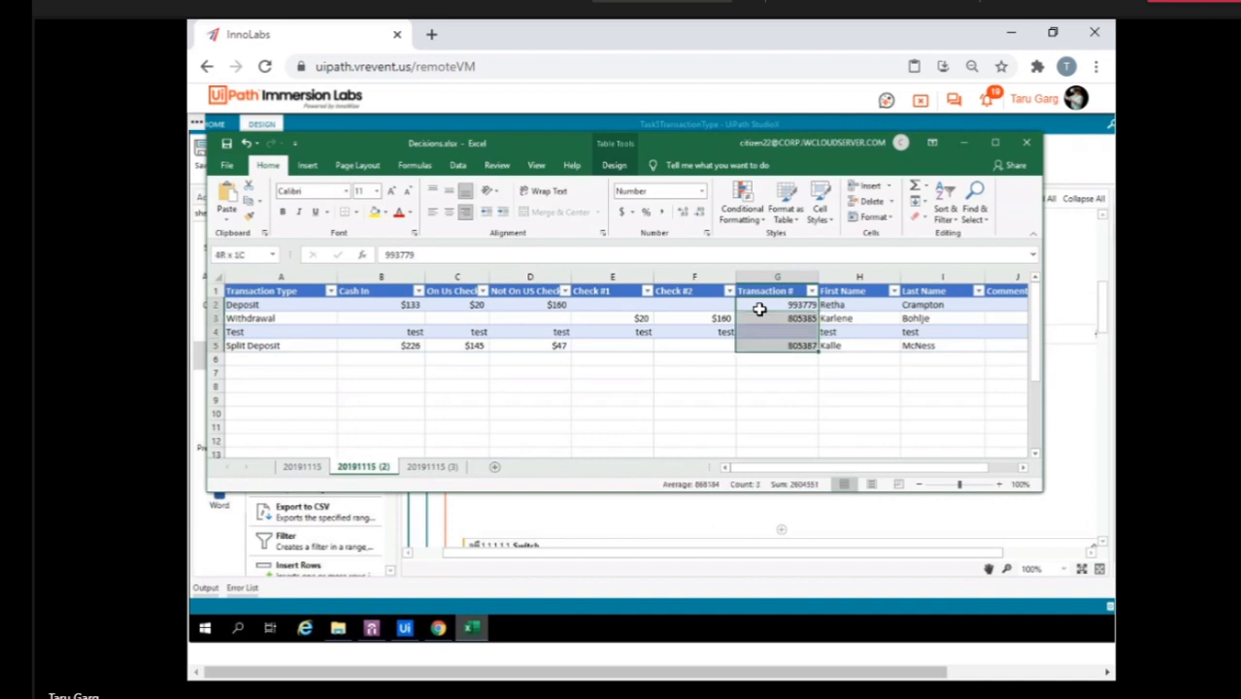
key("Delete")
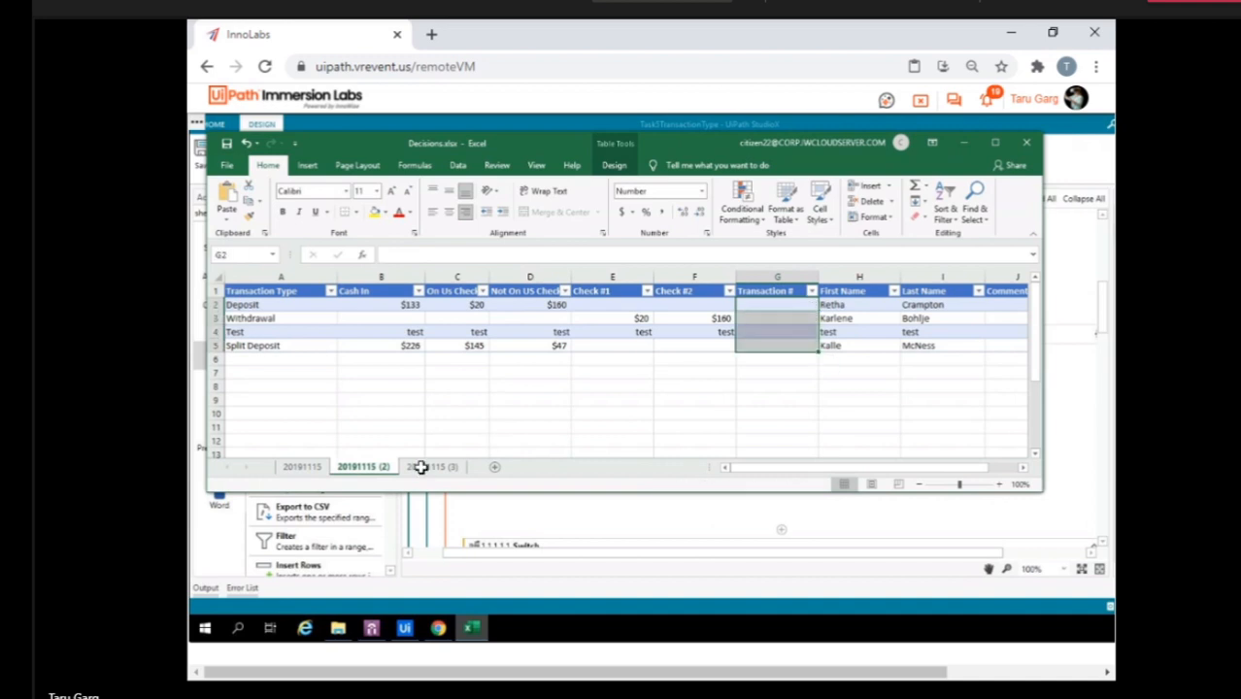
left_click(302, 468)
key("Delete")
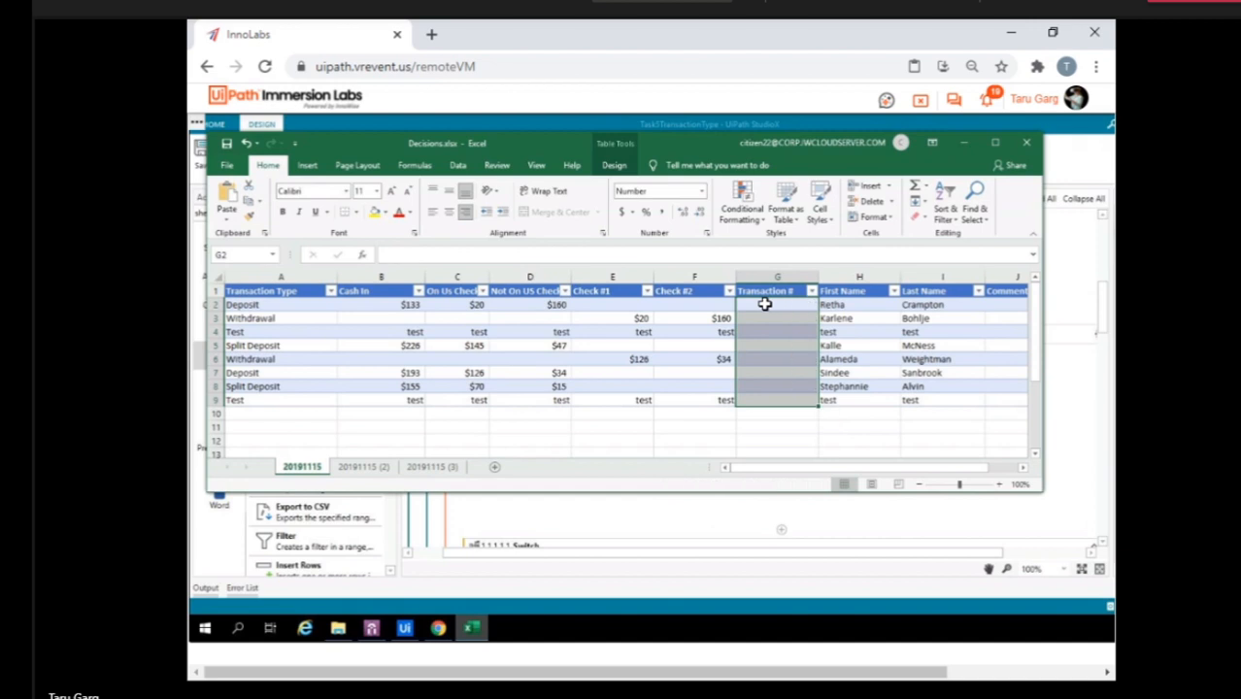
Close the Decisions.xlsx workbook and run the Task5TransactionType workflow in StudioX.
left_click(1021, 144)
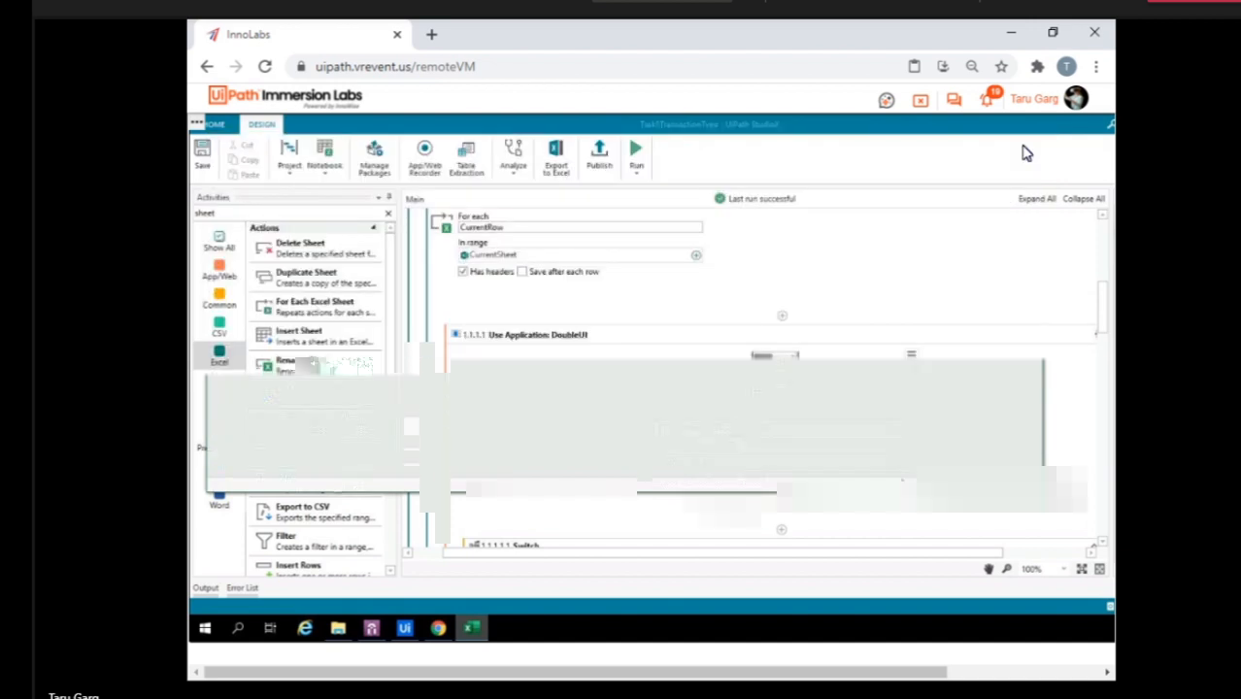
left_click(638, 159)
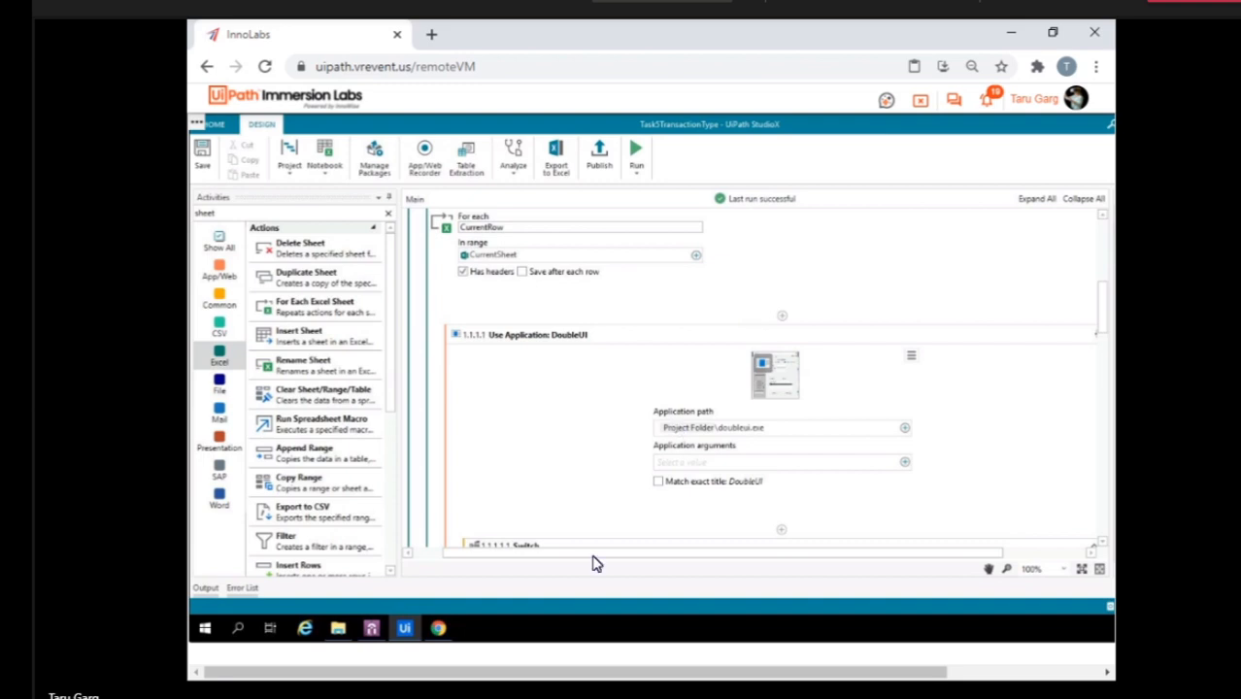
Open Decisions.xlsx from its folder, check the Transaction # column on sheet 20191115 (3), and close the workbook.
left_click(338, 632)
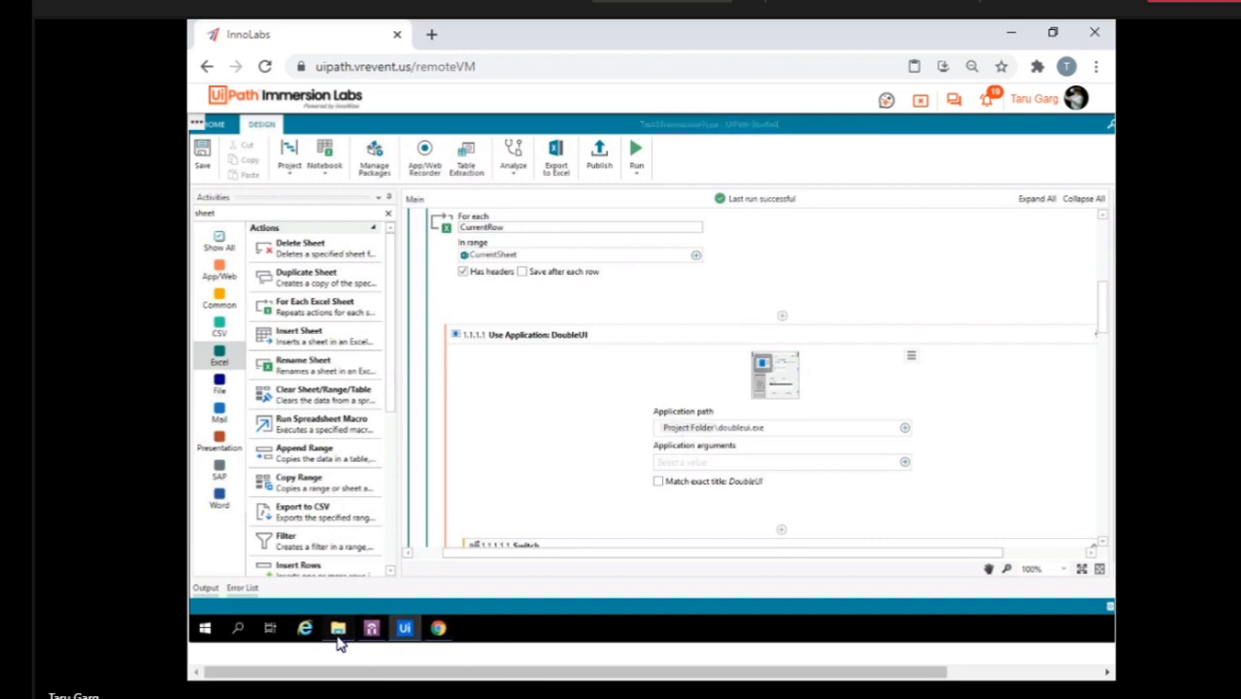
double_click(347, 313)
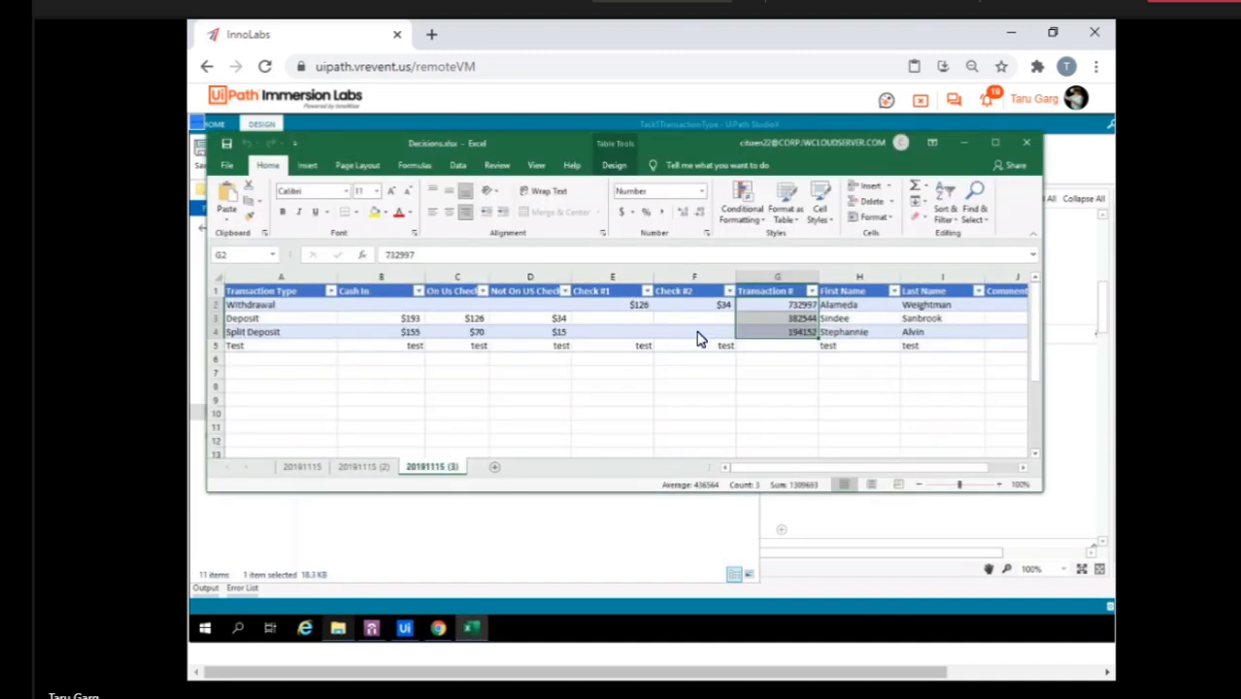
left_click(676, 374)
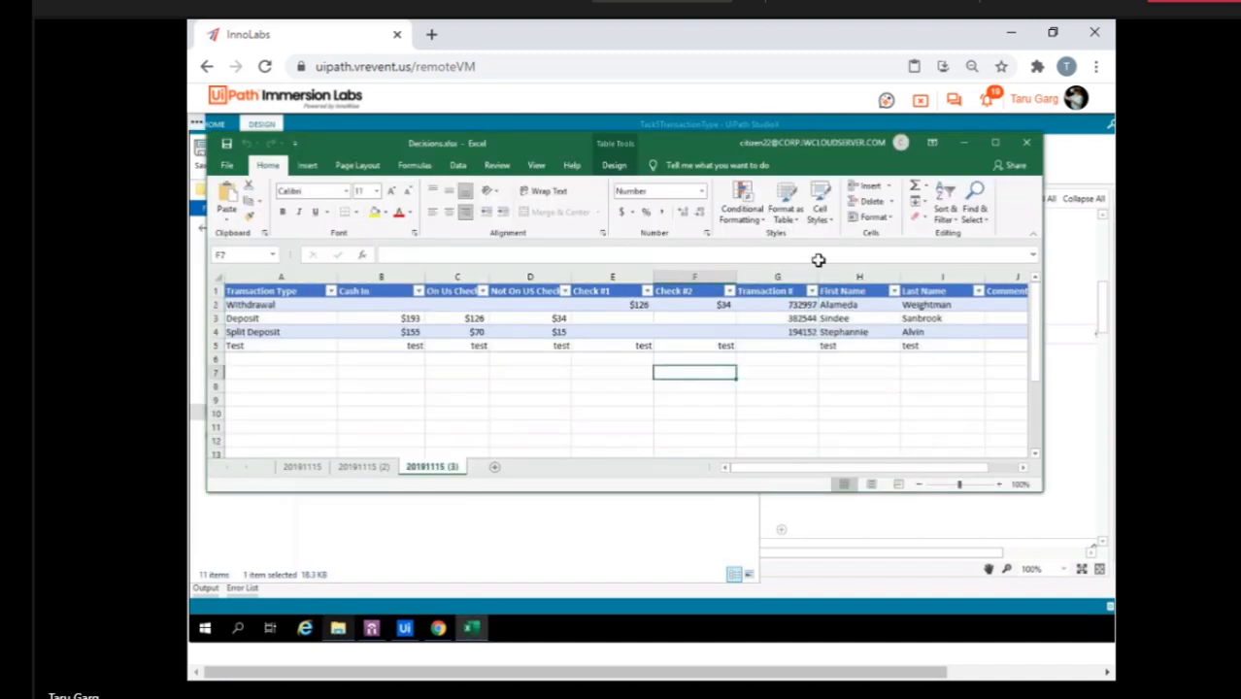
left_click(1025, 146)
Leave the current lab VM and access the Citizen21 VM from the Studio X Experience lab list.
left_click(920, 99)
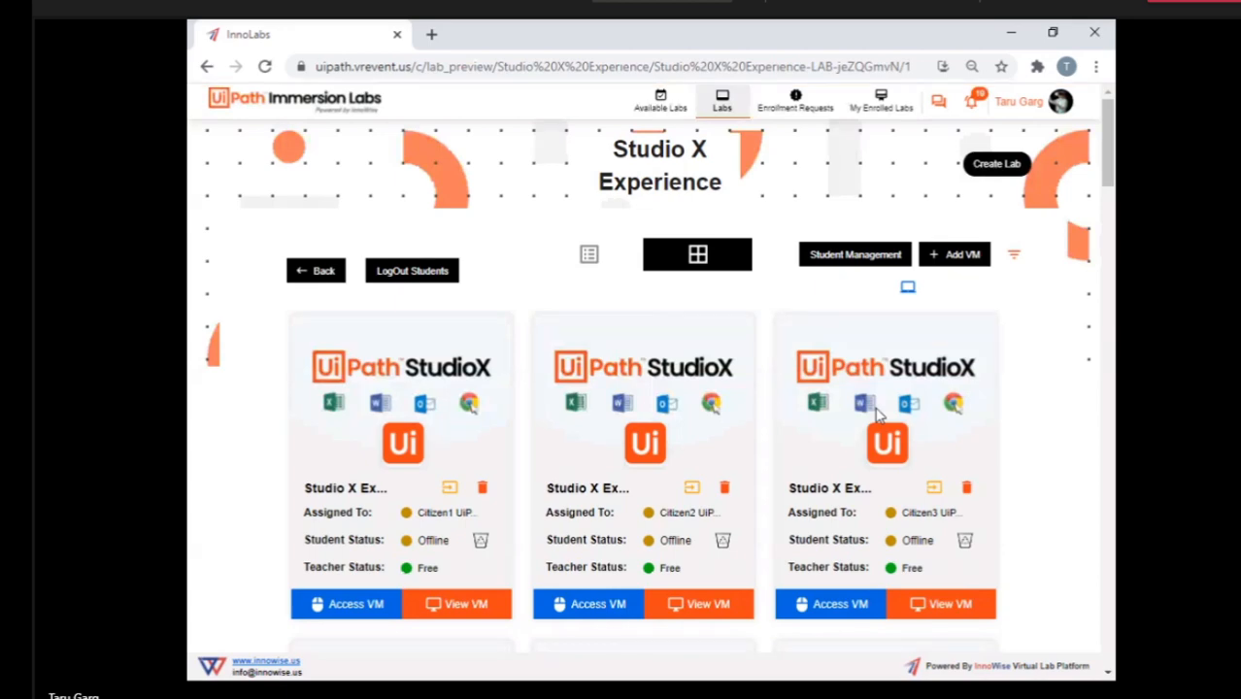
scroll(861, 520, "down", 3)
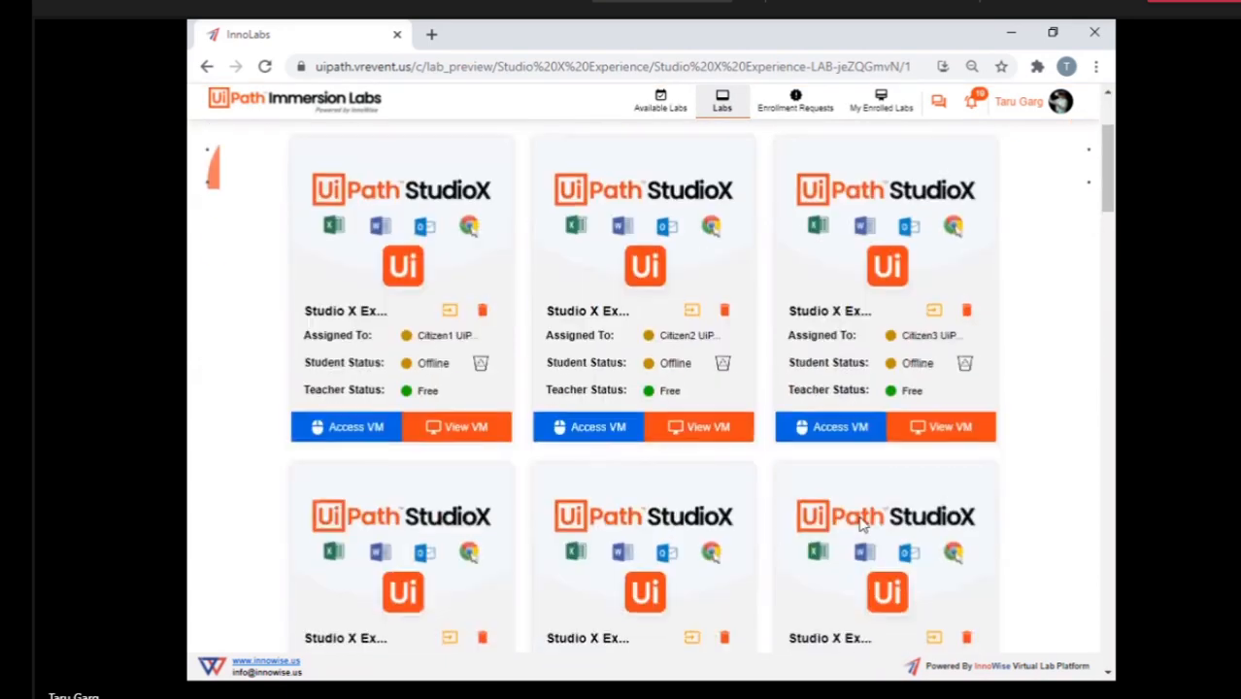
scroll(861, 525, "down", 2)
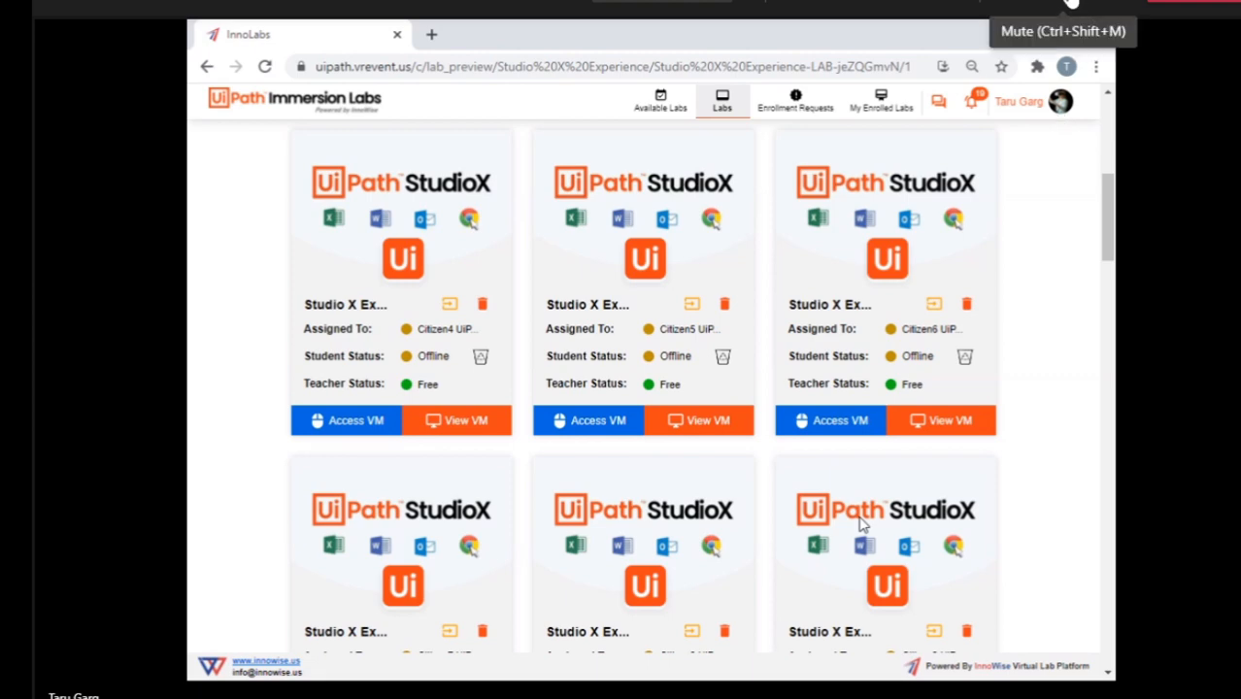
scroll(861, 524, "down", 10)
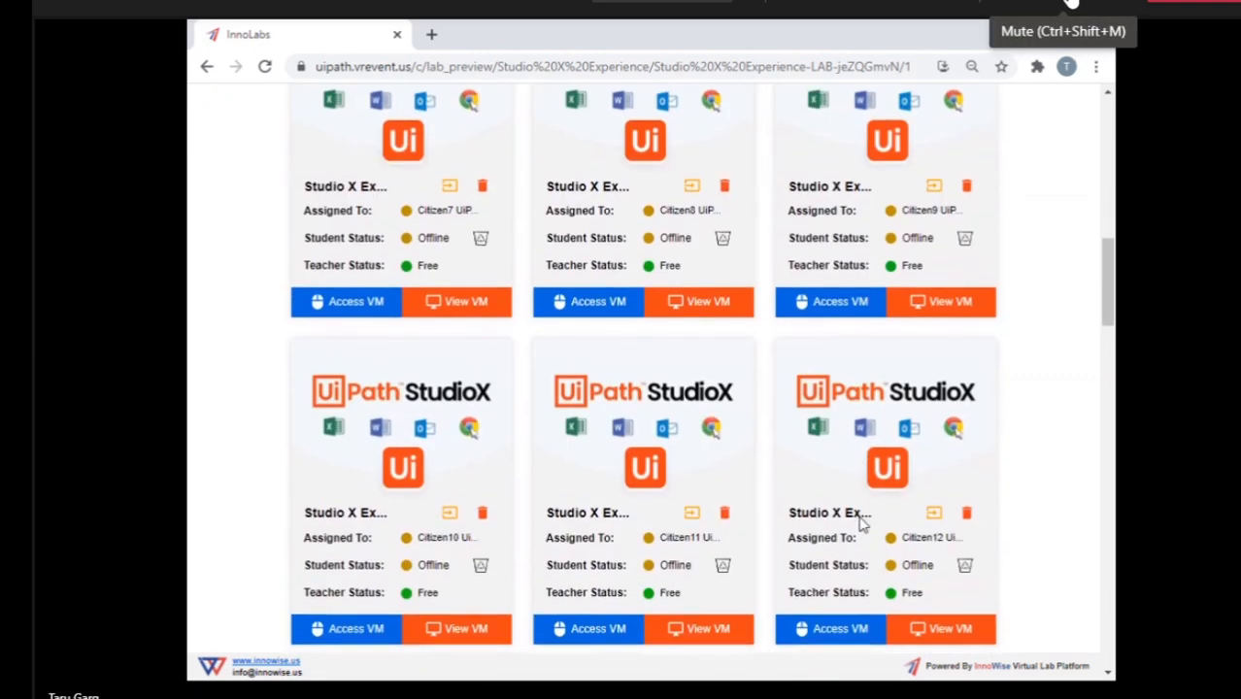
scroll(861, 524, "down", 7)
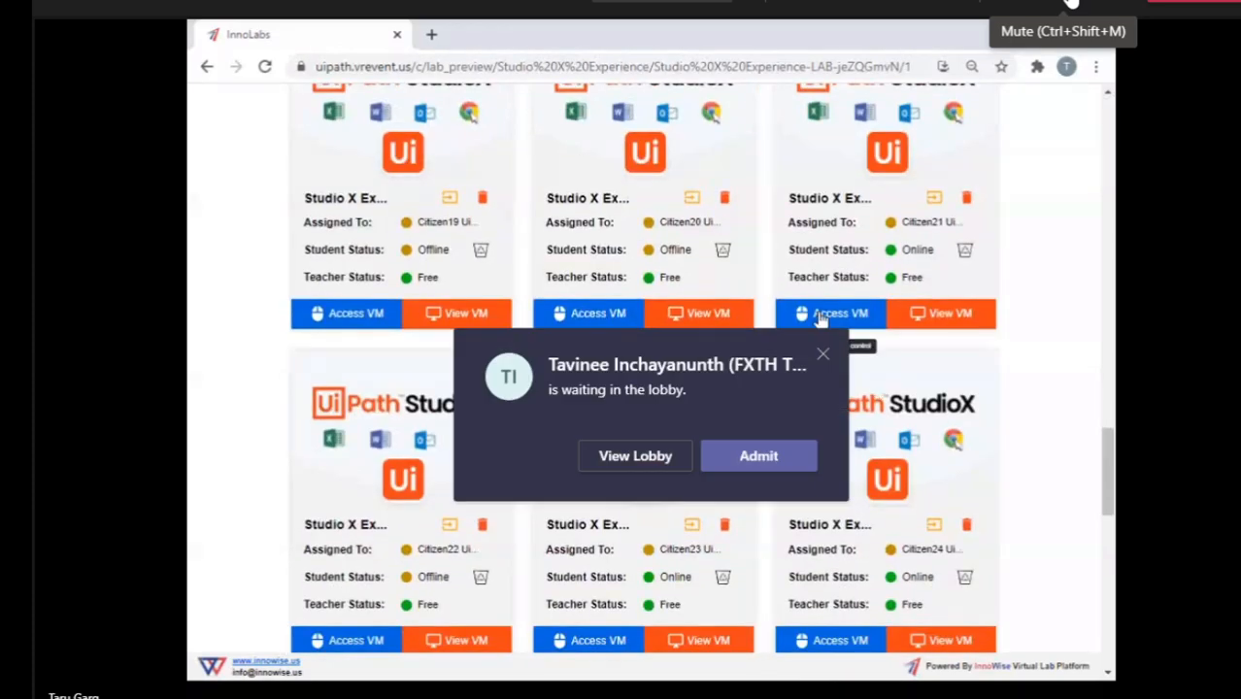
left_click(821, 314)
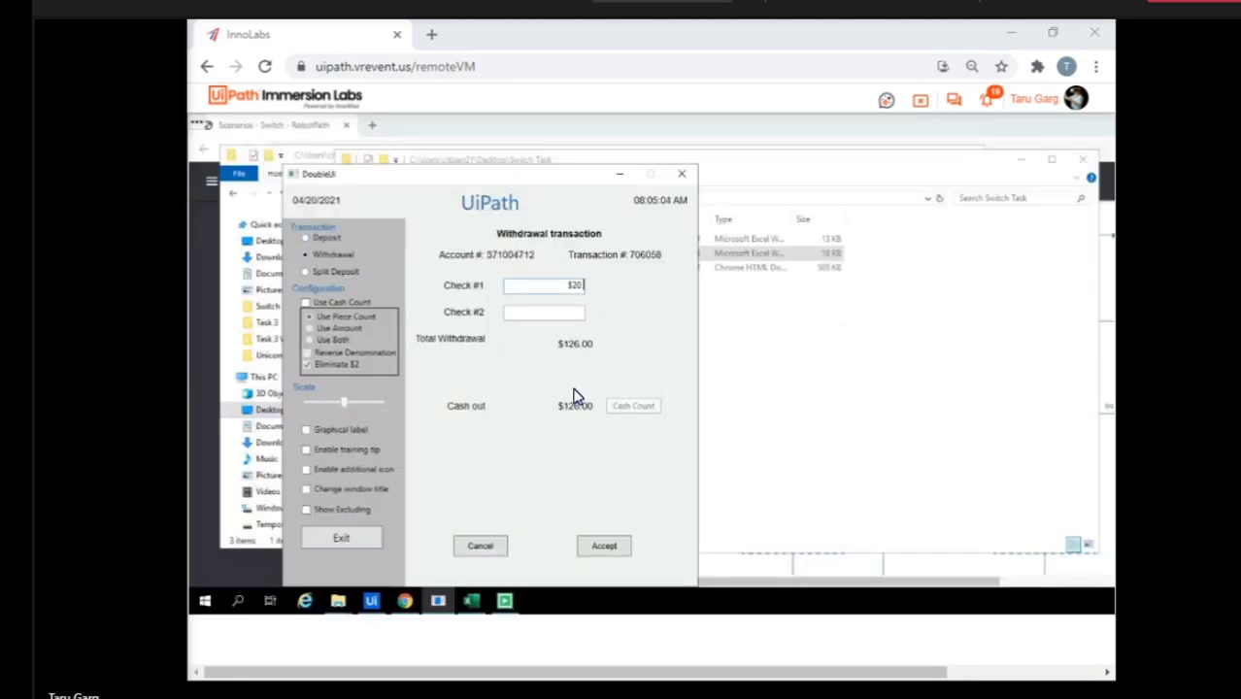
Switch to the SwitchTask project in StudioX and stop its running workflow.
left_click(371, 602)
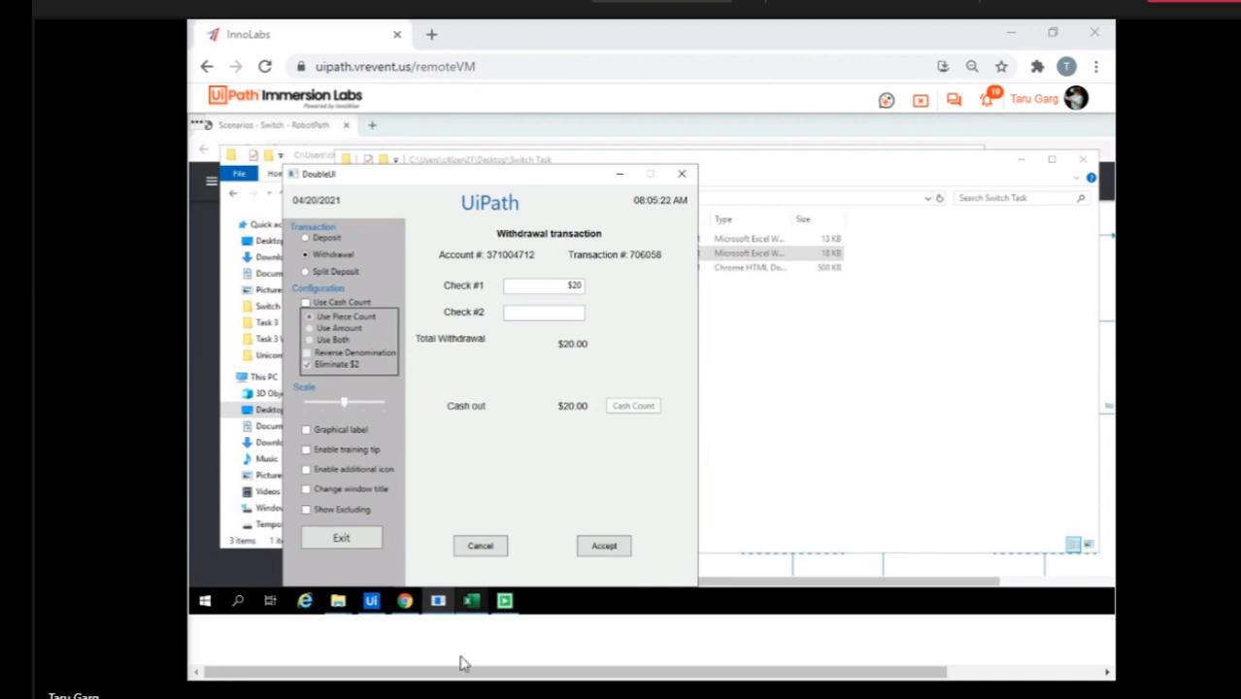
mouse_move(375, 602)
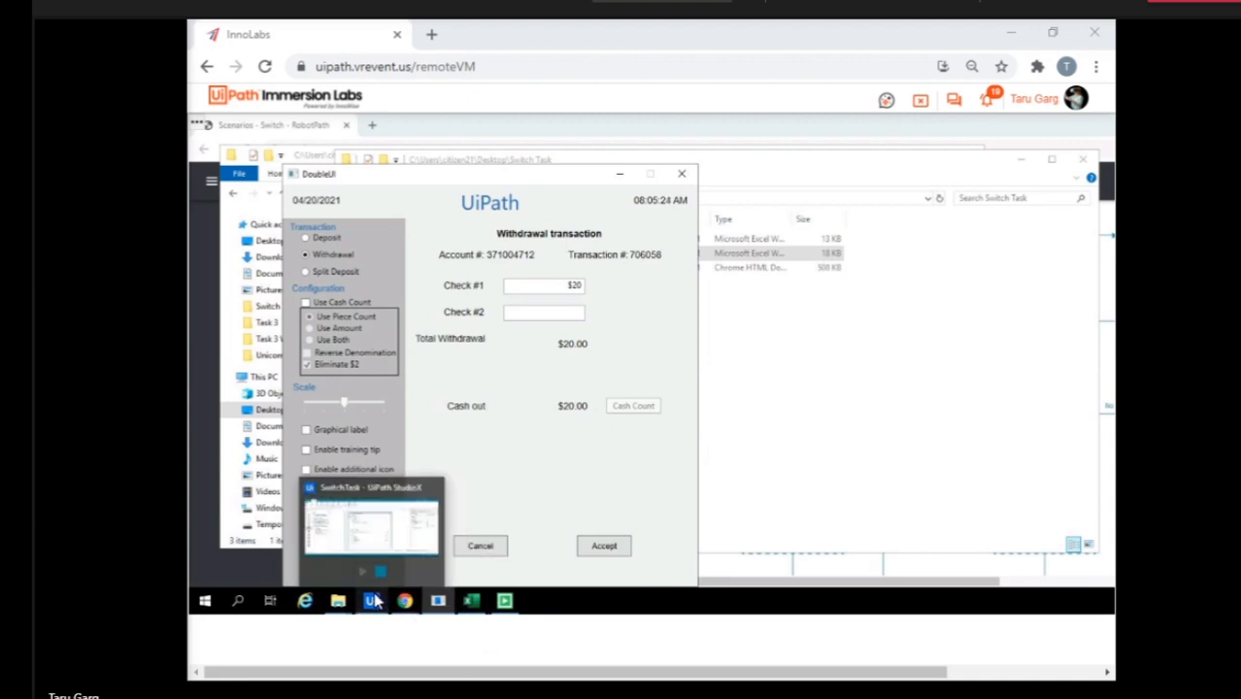
left_click(375, 603)
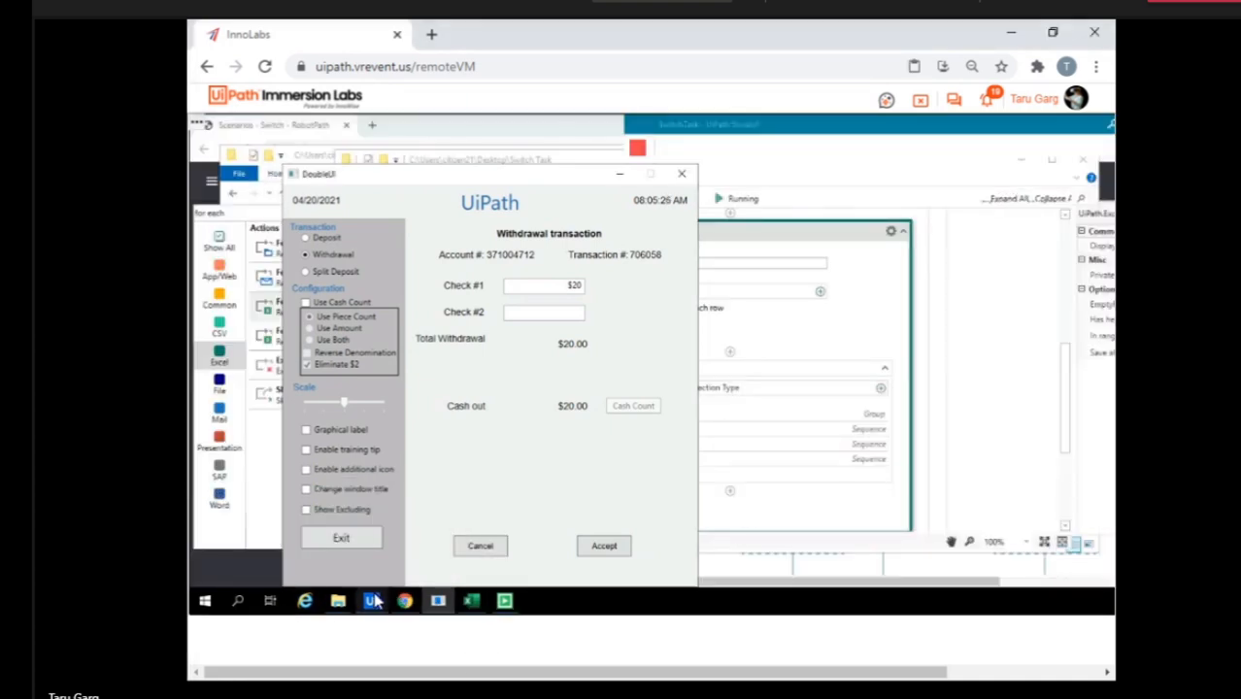
left_click(639, 151)
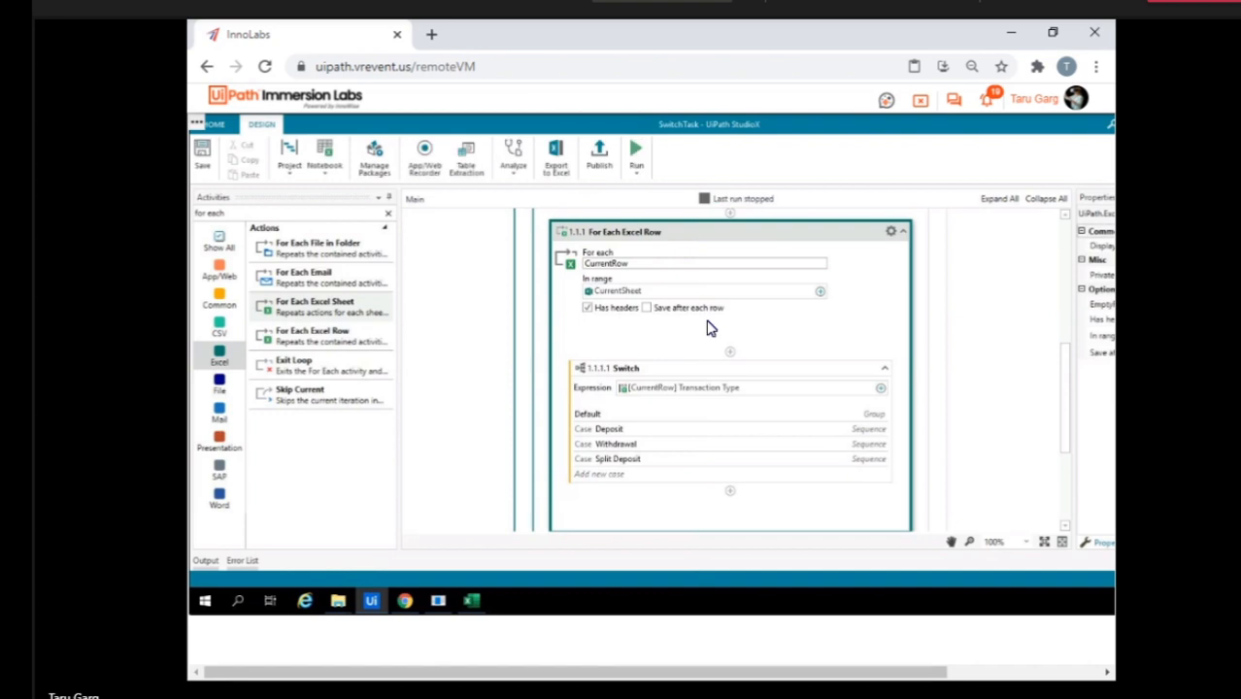
Examine the Use Excel File card and the nested For Each Excel Sheet, For Each Excel Row and Switch activities.
scroll(777, 319, "down", 3)
scroll(777, 319, "up", 8)
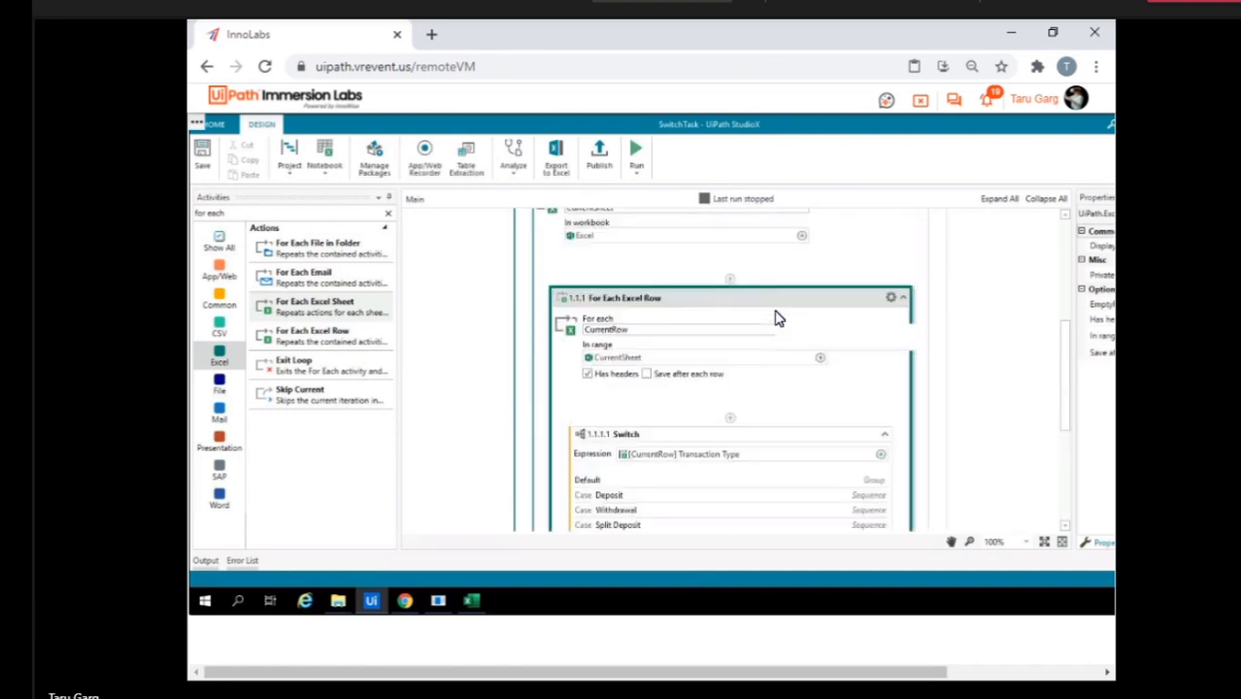
left_click(744, 285)
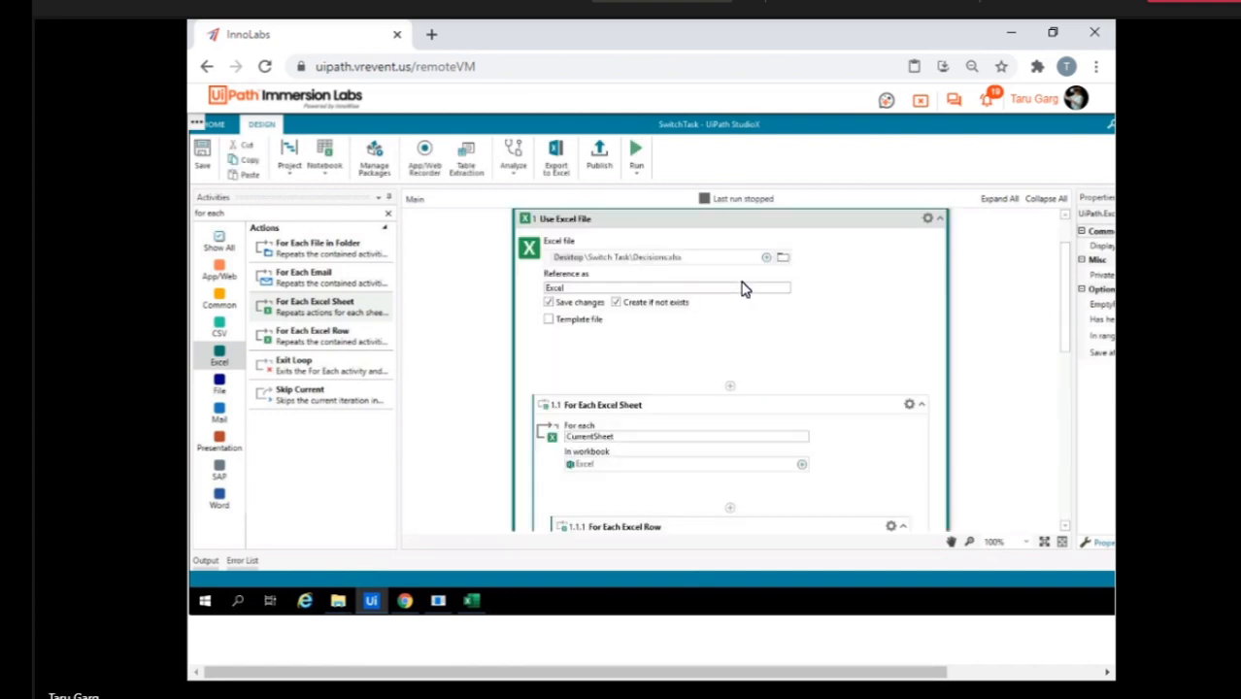
left_click(759, 407)
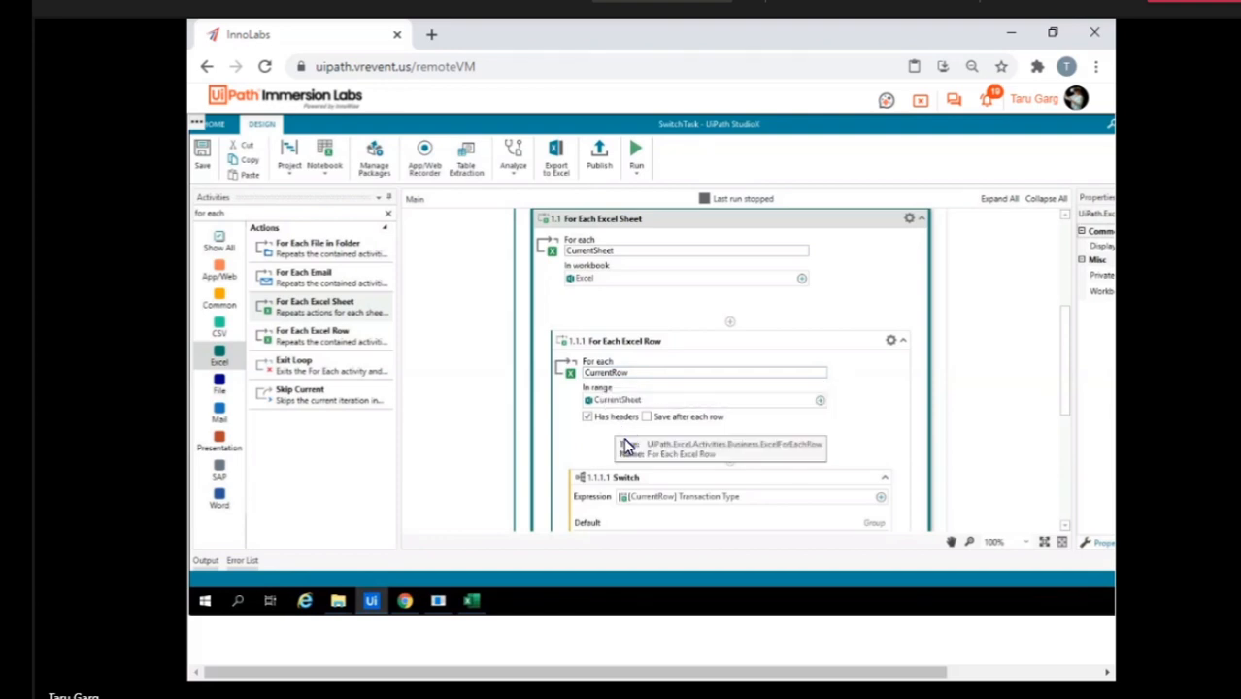
scroll(626, 445, "down", 5)
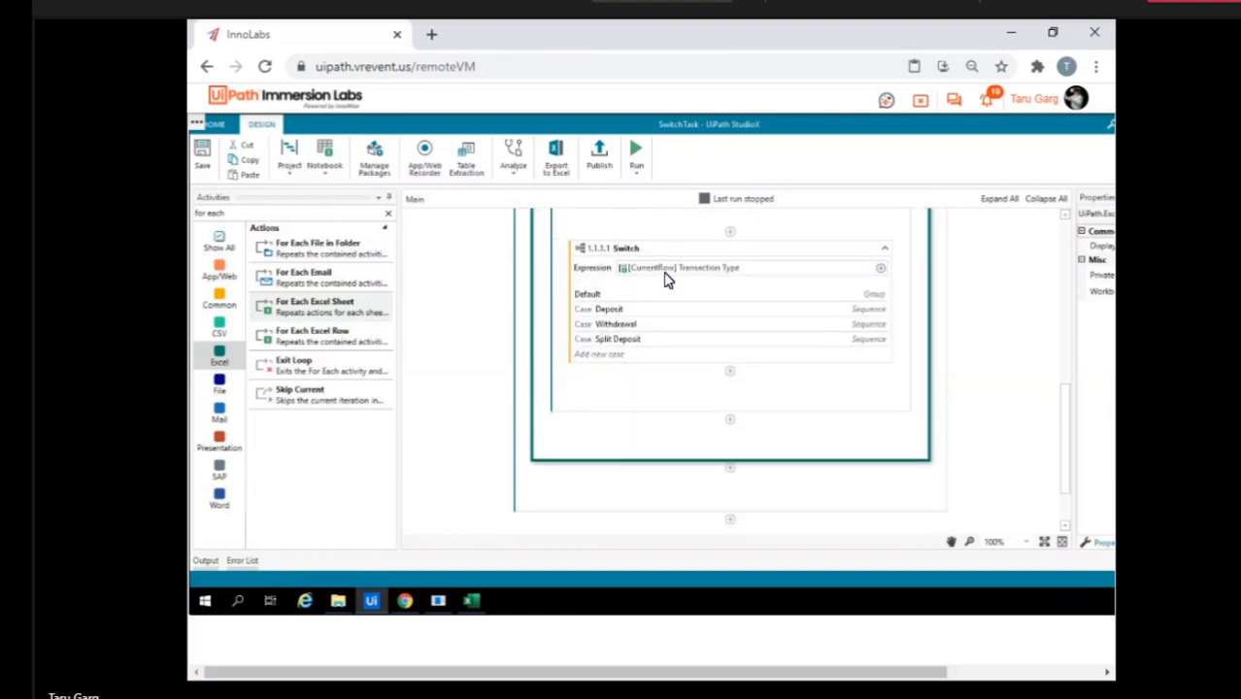
Expand the Switch's Deposit case and examine its If, Use Application: DoubleUI and Write Cell activities.
double_click(863, 311)
scroll(729, 421, "down", 4)
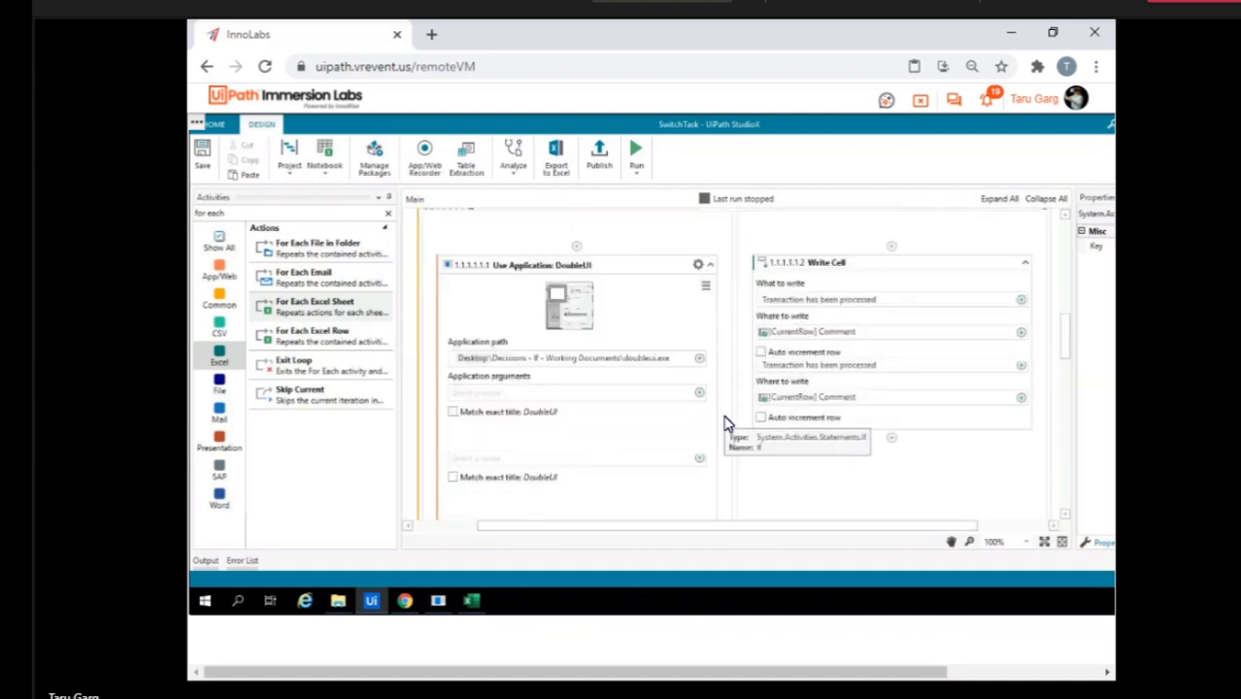
scroll(729, 424, "down", 4)
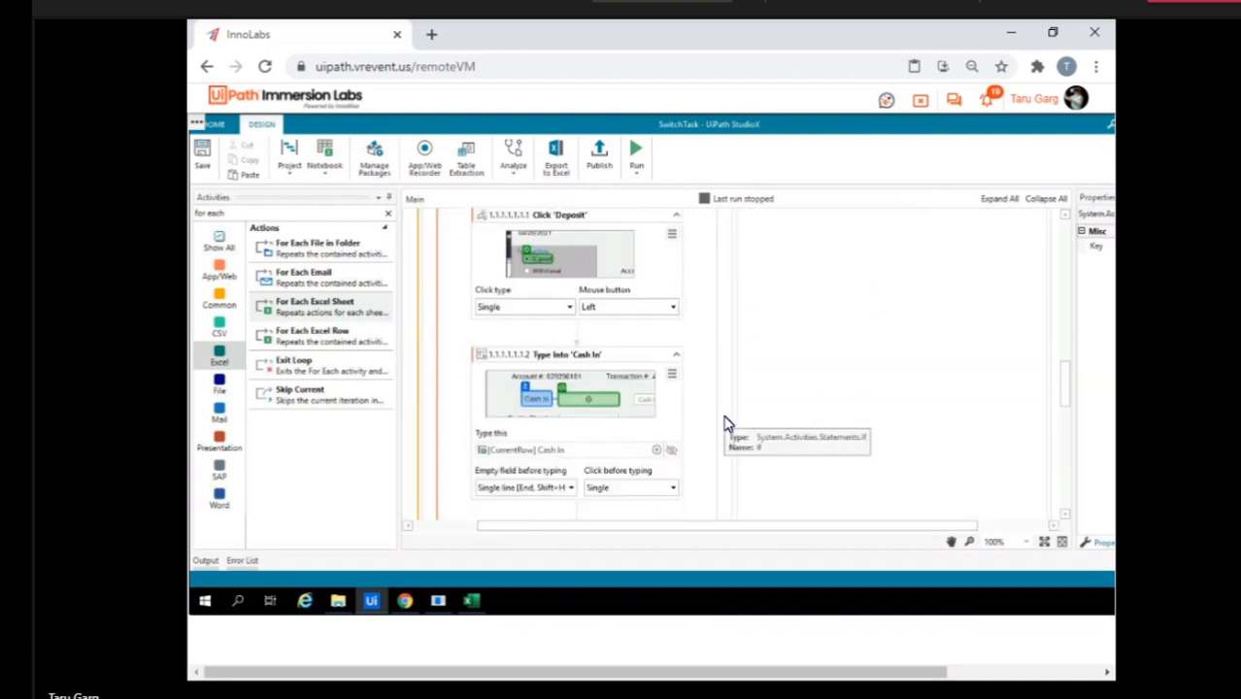
scroll(573, 427, "down", 10)
scroll(577, 432, "up", 3)
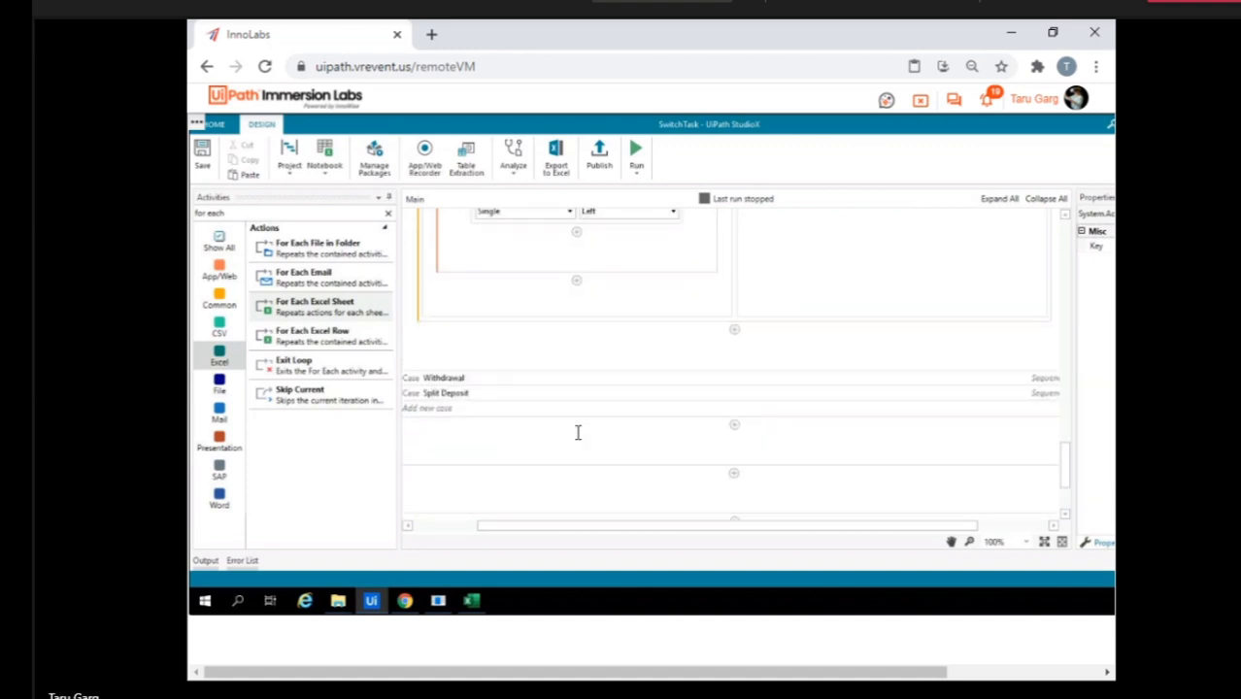
scroll(577, 432, "down", 5)
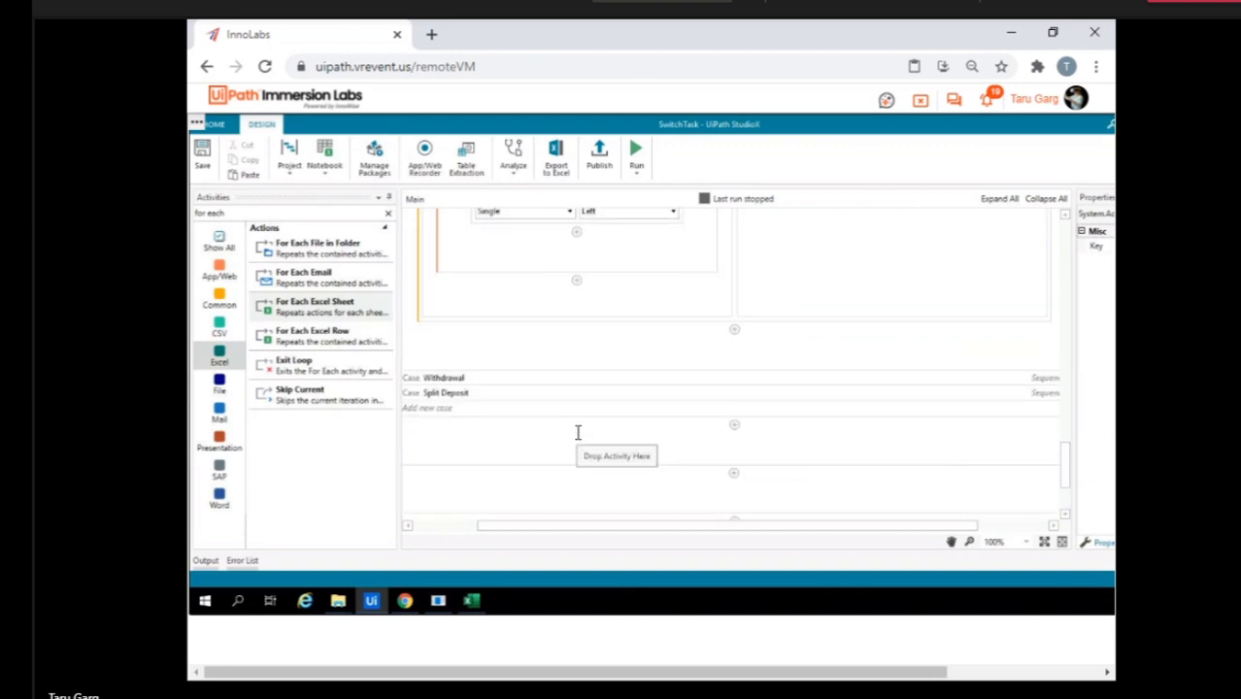
Examine the Withdrawal and Split Deposit cases of the Switch, including the Transaction # is empty condition.
scroll(450, 256, "up", 4)
scroll(617, 354, "up", 5)
scroll(618, 354, "up", 2)
scroll(618, 355, "down", 8)
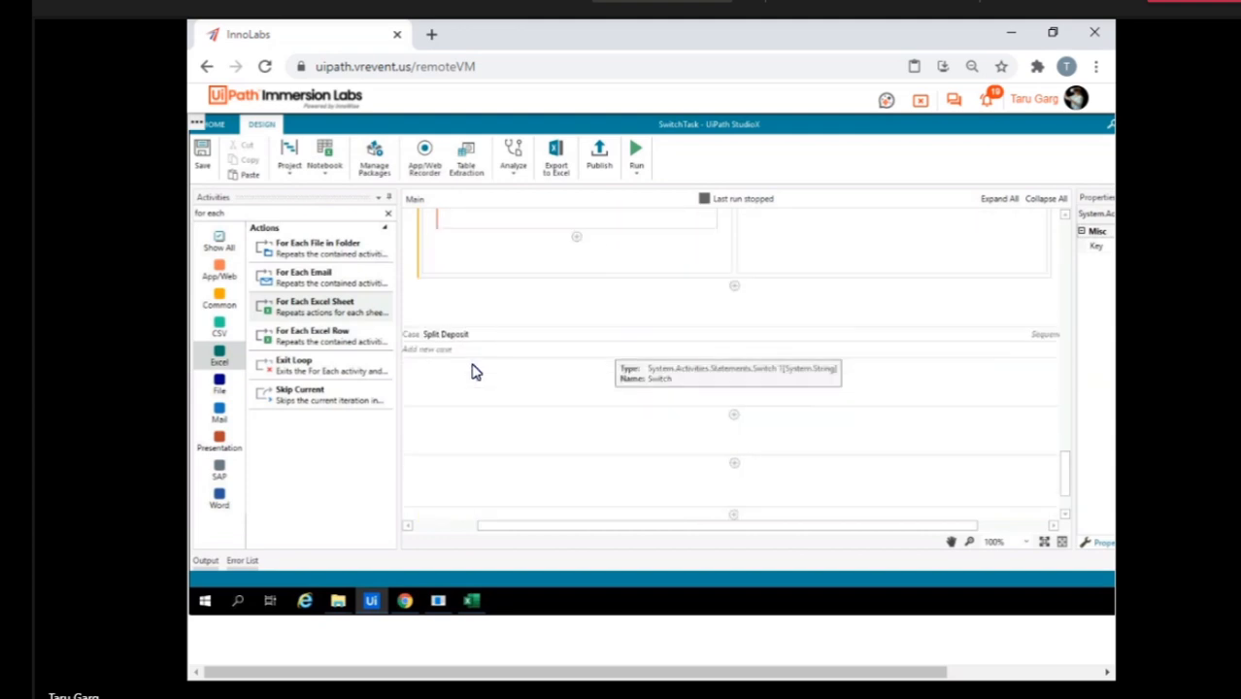
scroll(448, 342, "up", 4)
scroll(588, 360, "up", 5)
scroll(589, 360, "up", 10)
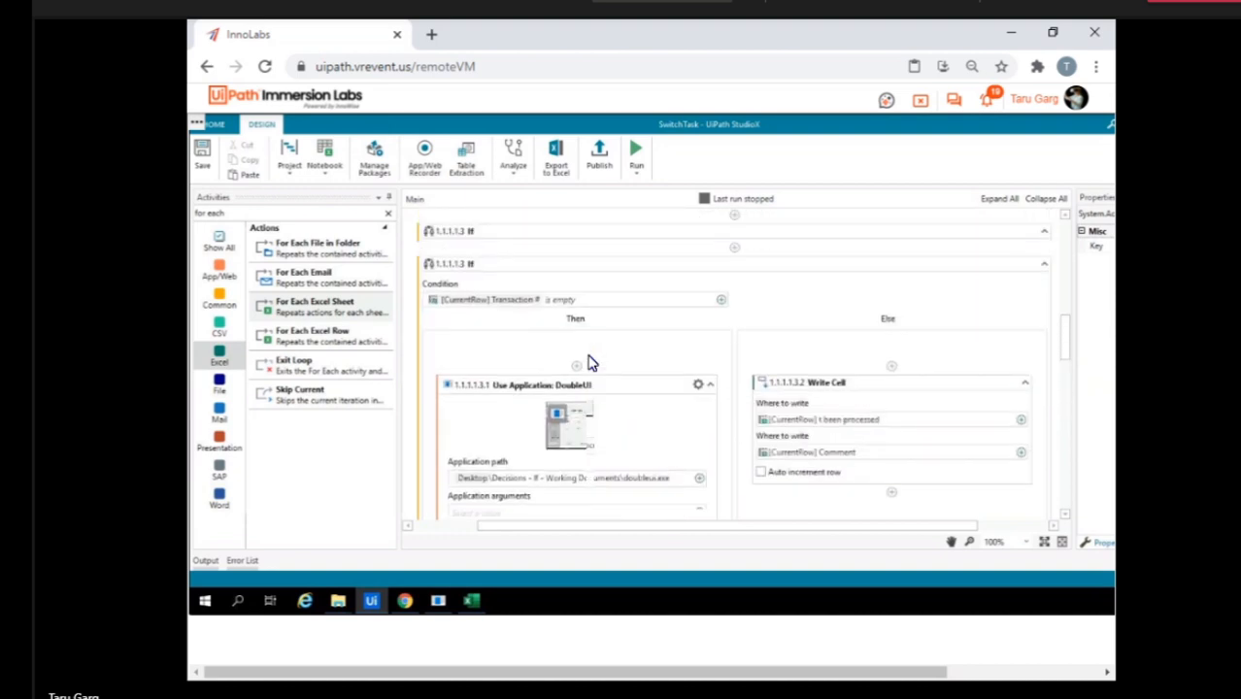
Switch to the Decisions workbook in Excel and inspect the transaction data on Sheet2, Sheet1 and 20191115.
left_click(476, 602)
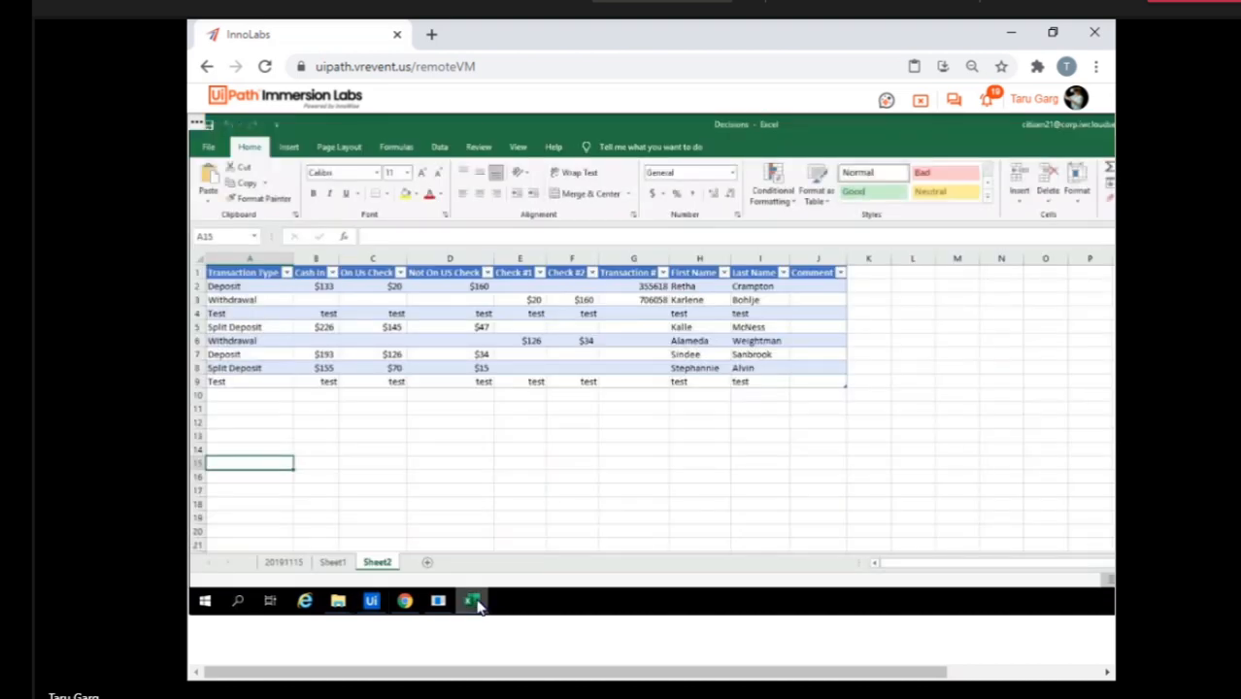
left_click(471, 435)
left_click(335, 563)
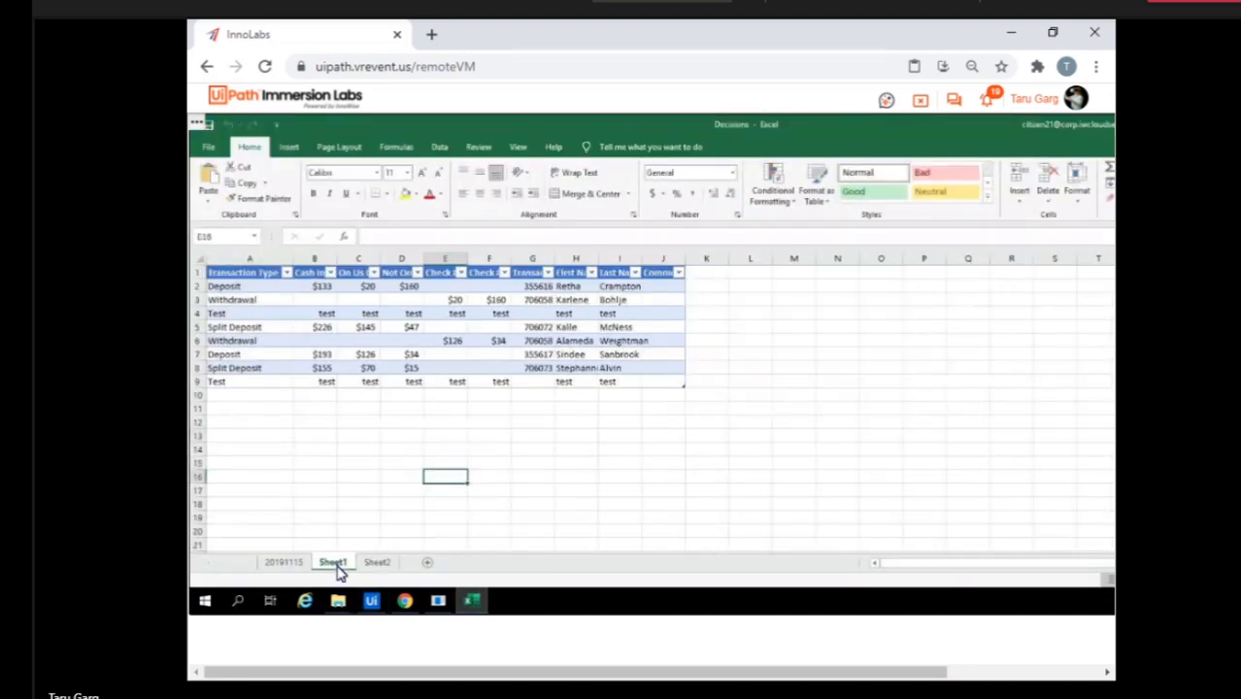
left_click(283, 562)
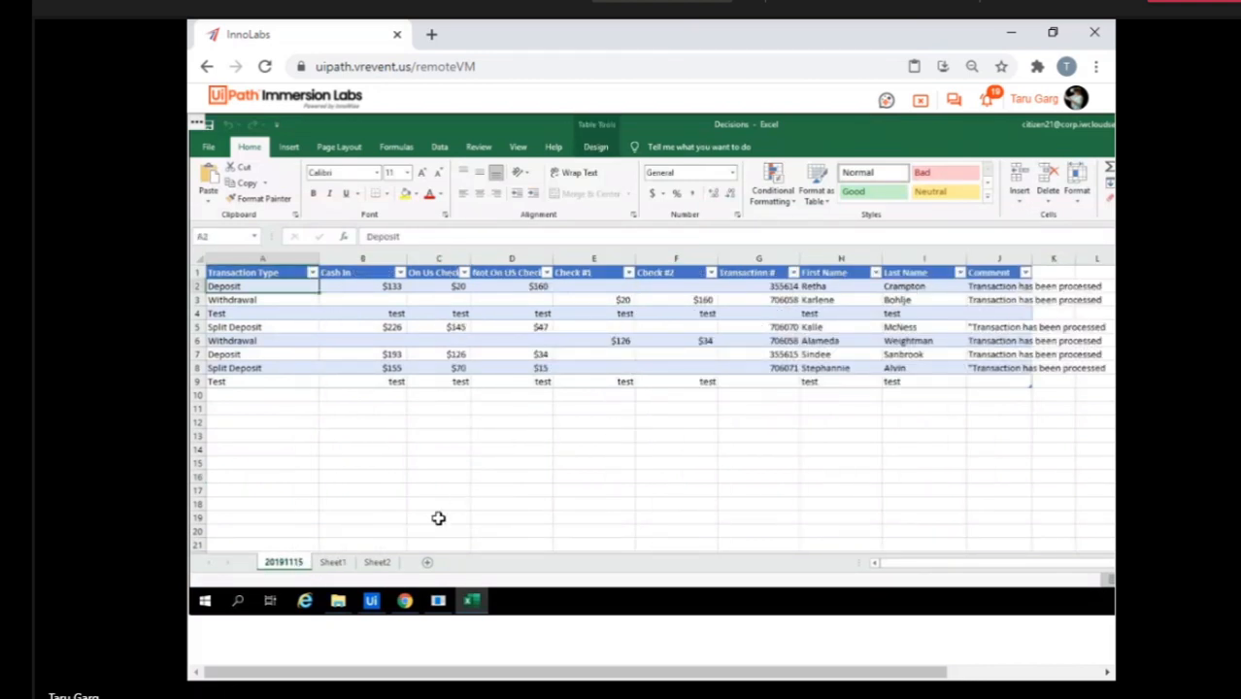
Clear the Transaction # values in G2:G8 on sheet 20191115.
left_click(763, 289)
key("shift+Down")
key("shift+Down")
key("shift+Down")
key("shift+Down")
key("shift+Down")
key("shift+Down")
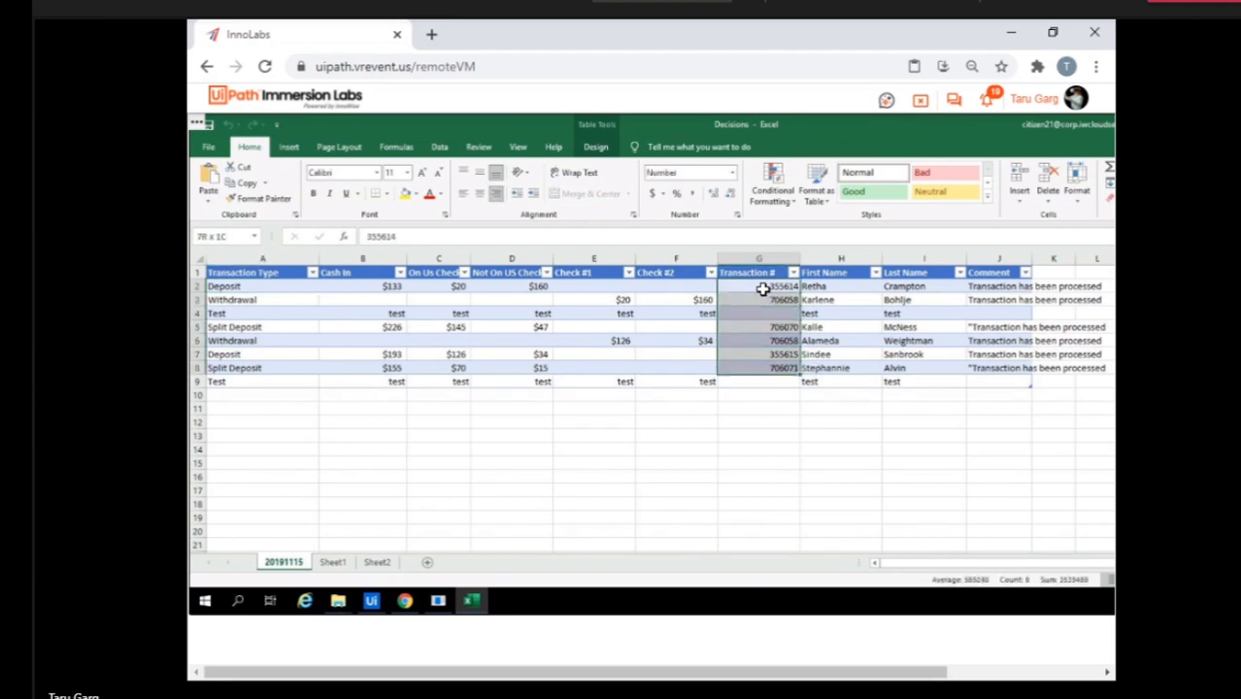
key("Delete")
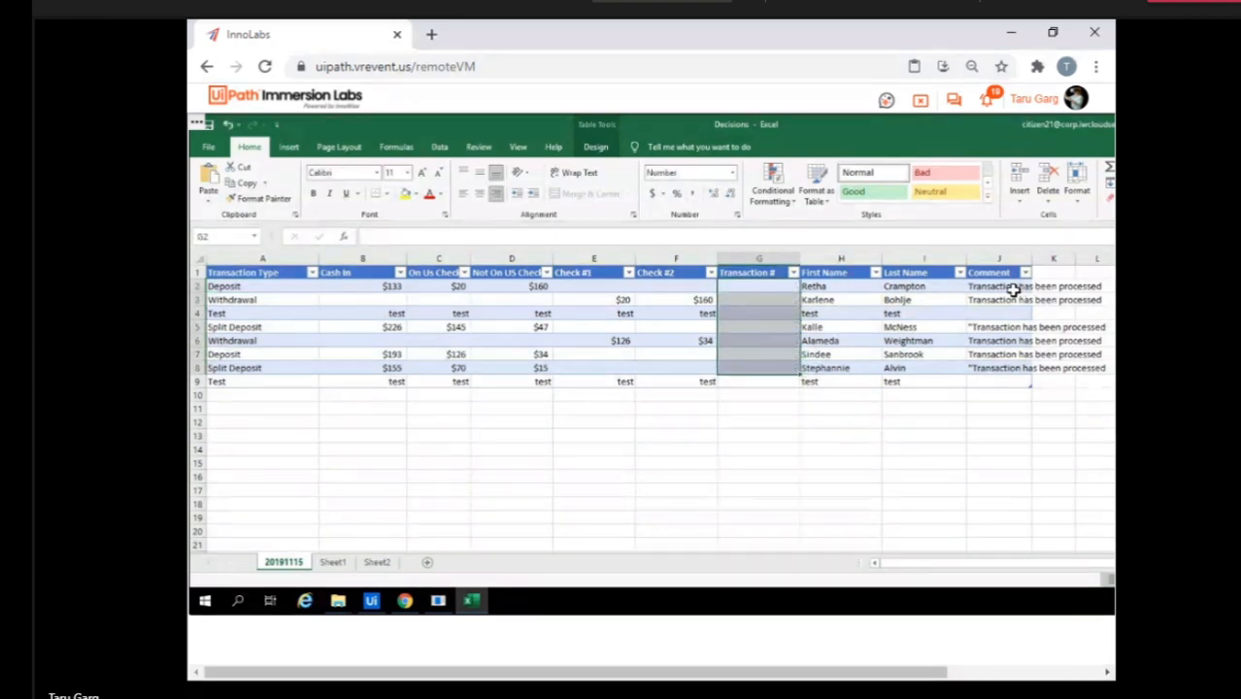
Clear the Comment values in J2:J8 on sheet 20191115.
left_click(1014, 290)
key("shift+Down")
key("shift+Down")
key("shift+Down")
key("shift+Down")
key("shift+Down")
key("shift+Down")
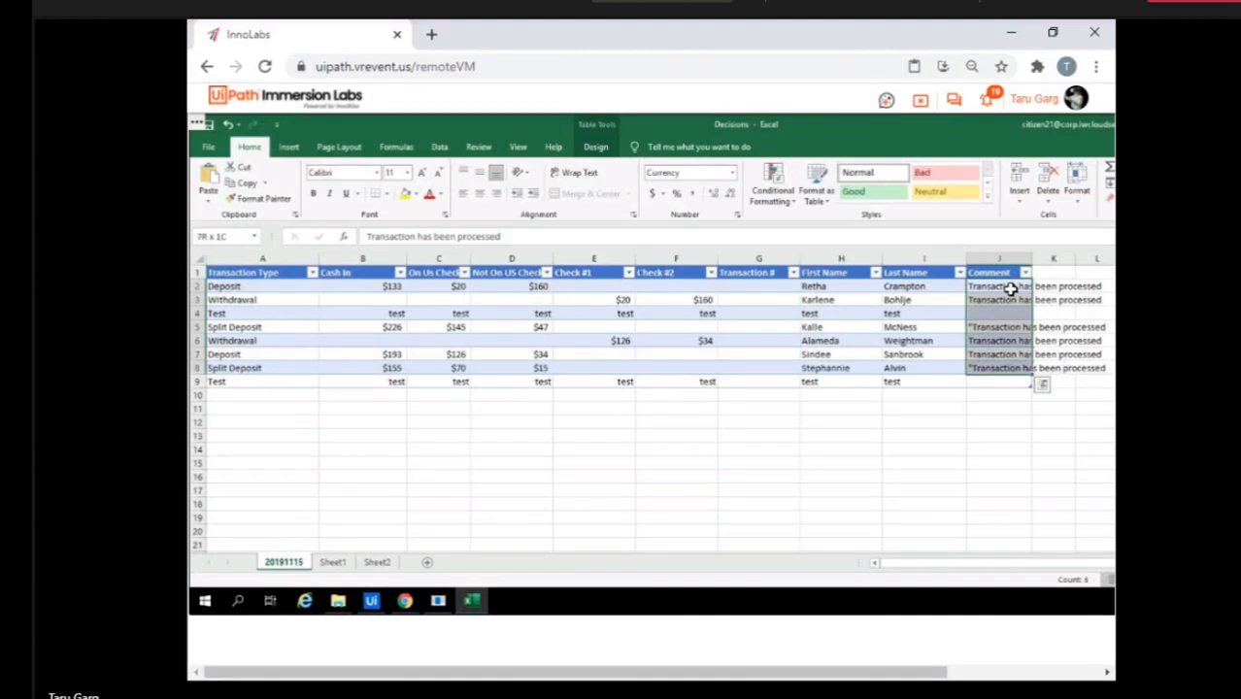
key("Delete")
Select the Transaction # values in G2:G3 and in G7:G8 on Sheet1, and switch to Sheet2.
left_click(333, 562)
left_click(528, 287)
key("shift+Down")
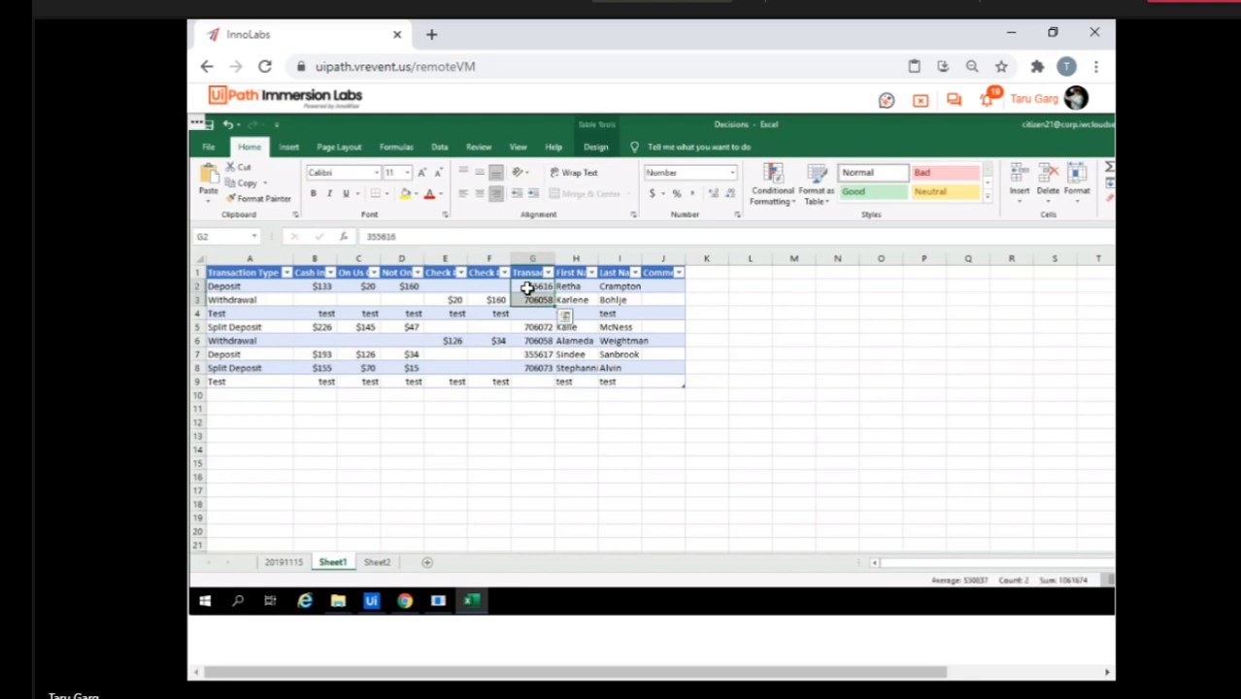
left_click(534, 357)
key("shift+Down")
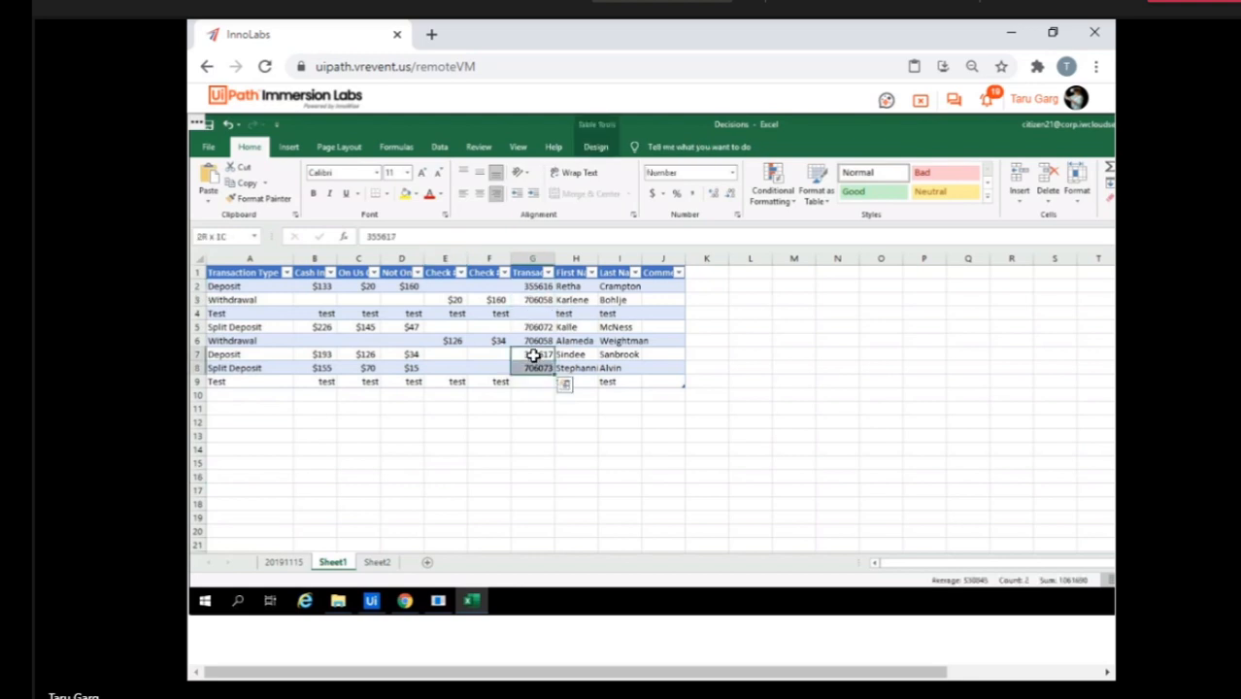
left_click(377, 563)
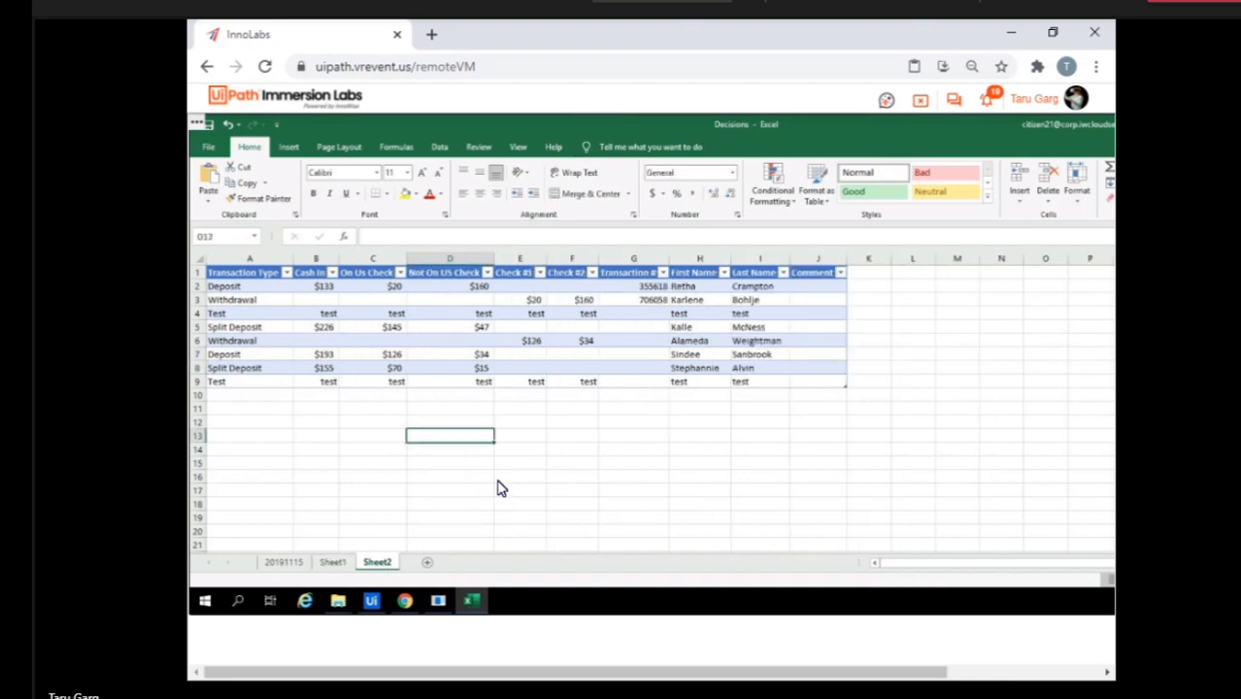
Check the cleared columns on sheet 20191115 and close the Decisions workbook.
left_click(291, 565)
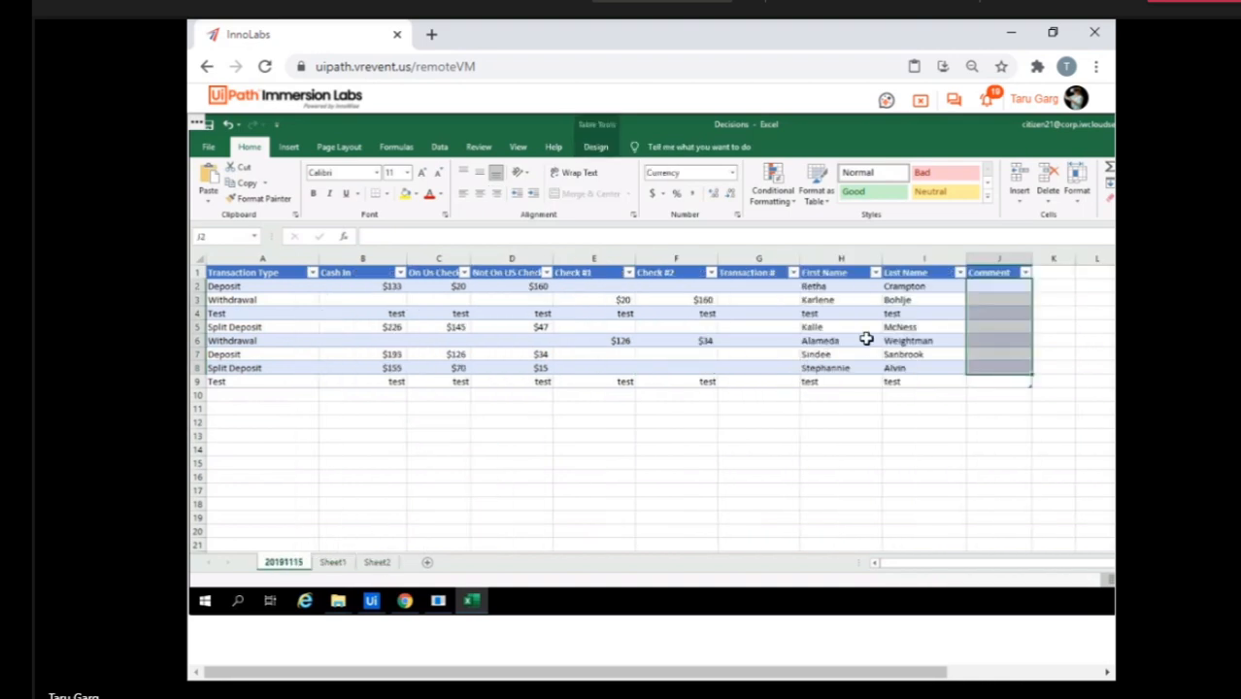
right_click(469, 606)
left_click(459, 572)
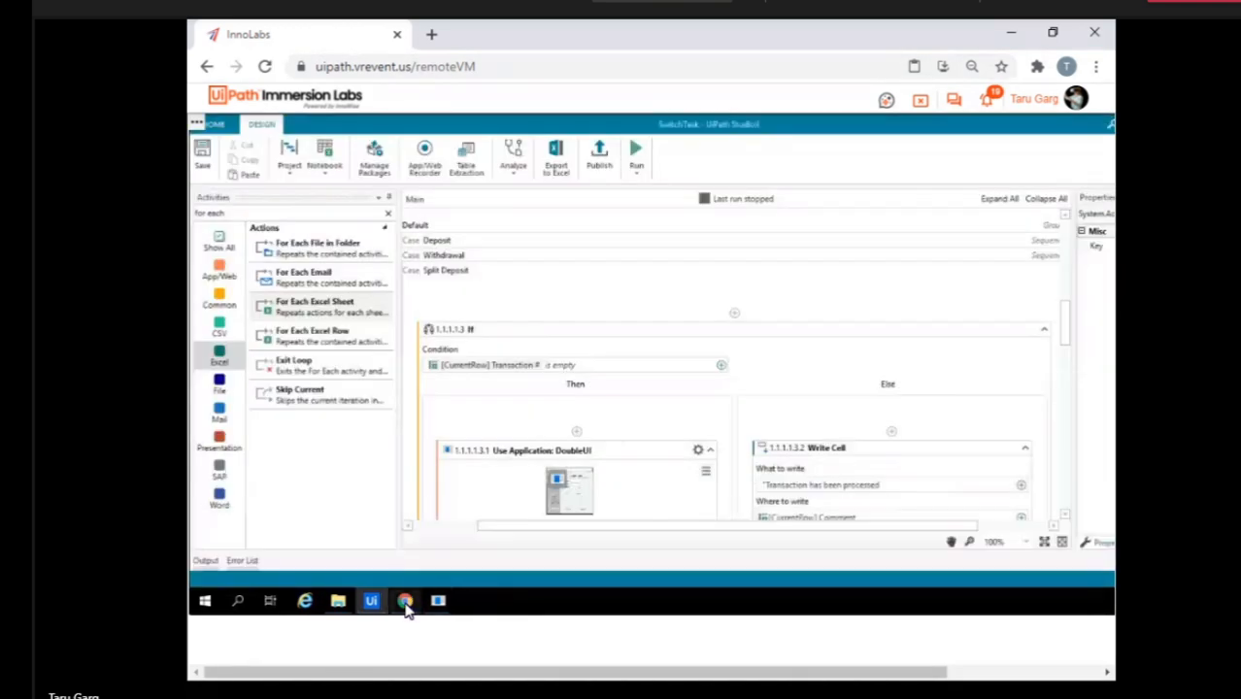
left_click(405, 602)
left_click(405, 602)
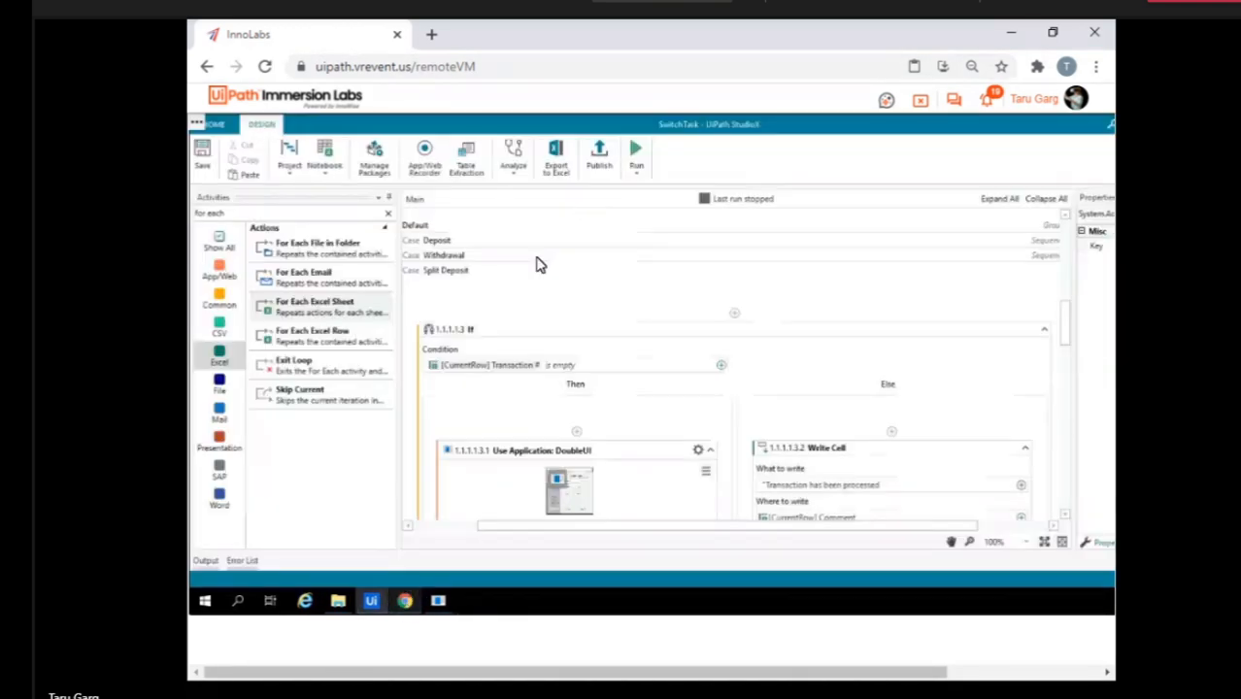
Run the SwitchTask workflow and select its If activity that tests whether Transaction # is empty.
left_click(638, 152)
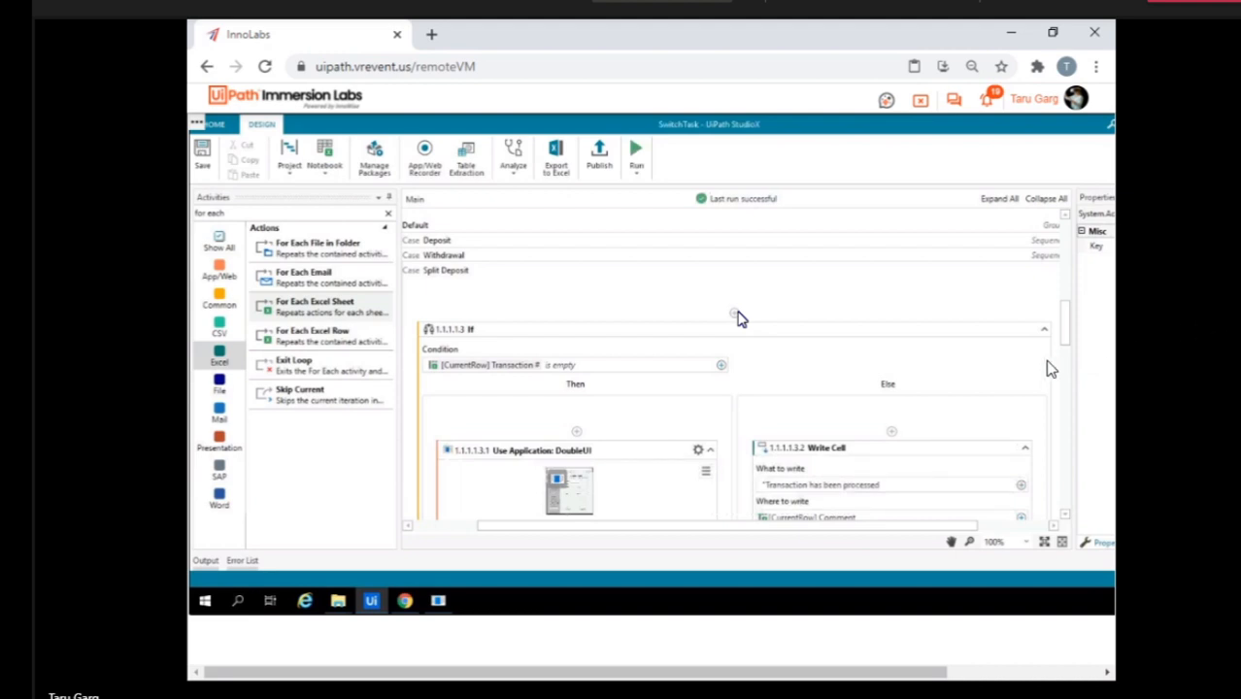
left_click(837, 372)
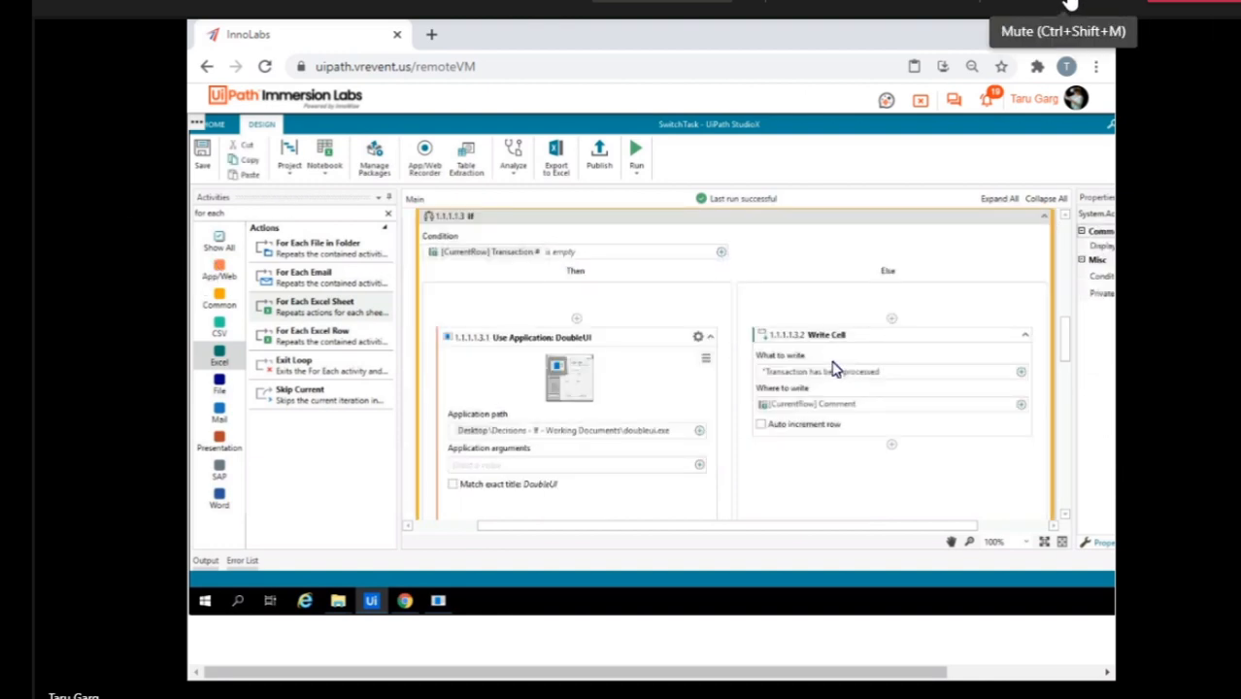
Leave the current lab VM and open the Citizen20 VM with full control from the Studio X Experience lab.
left_click(921, 103)
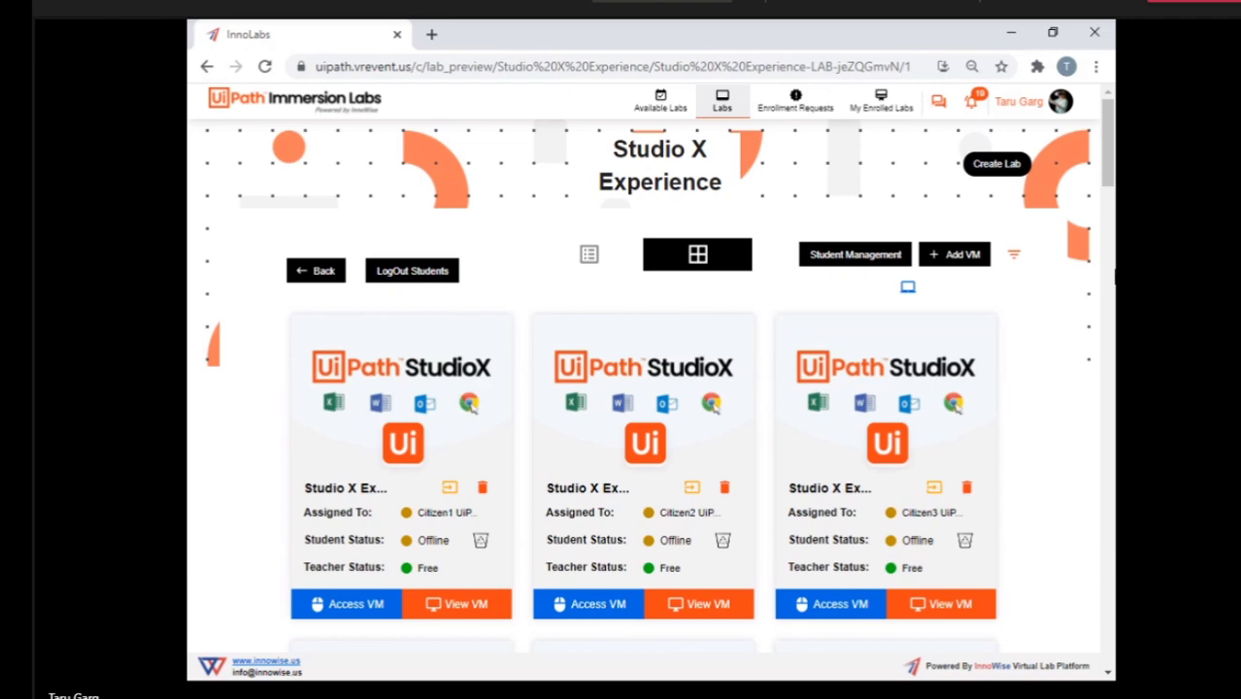
scroll(995, 445, "down", 7)
scroll(995, 445, "down", 12)
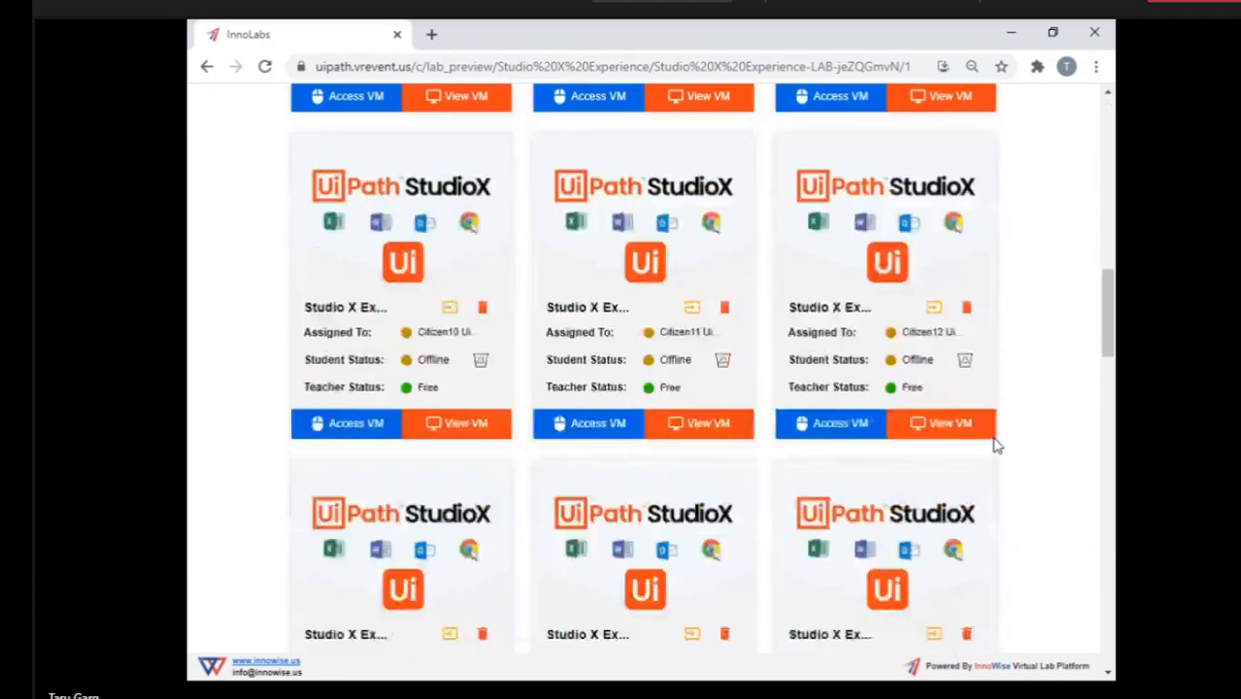
scroll(996, 445, "down", 8)
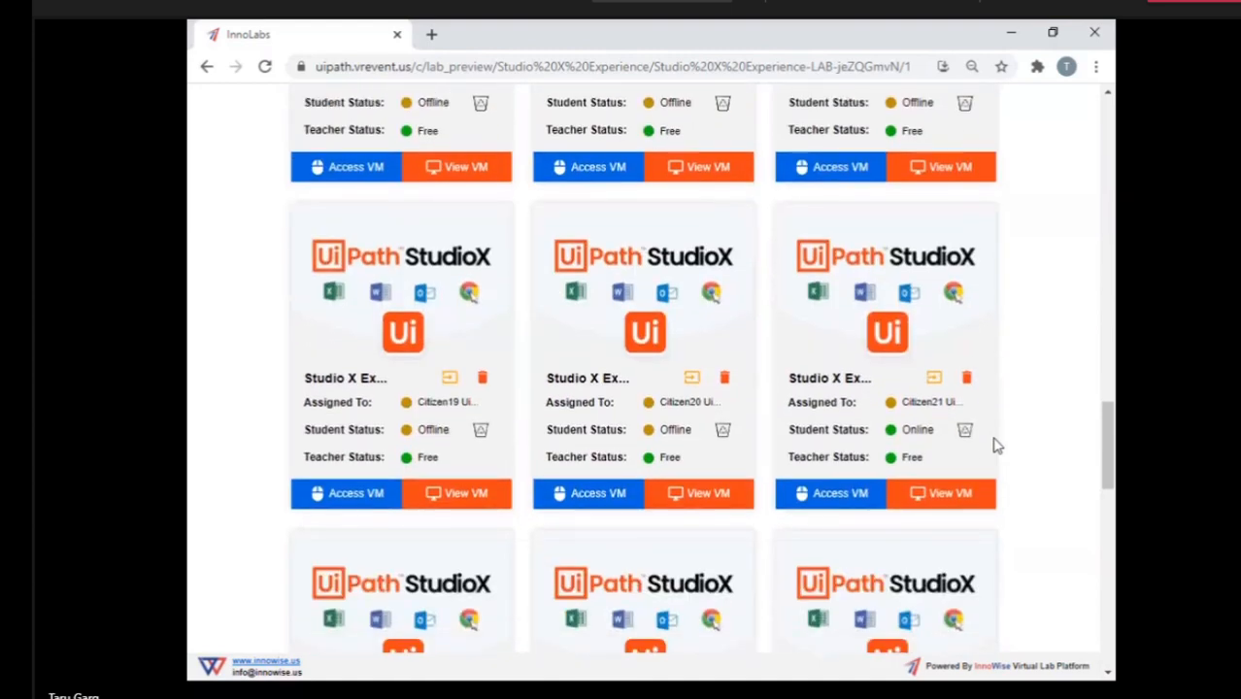
scroll(996, 444, "up", 3)
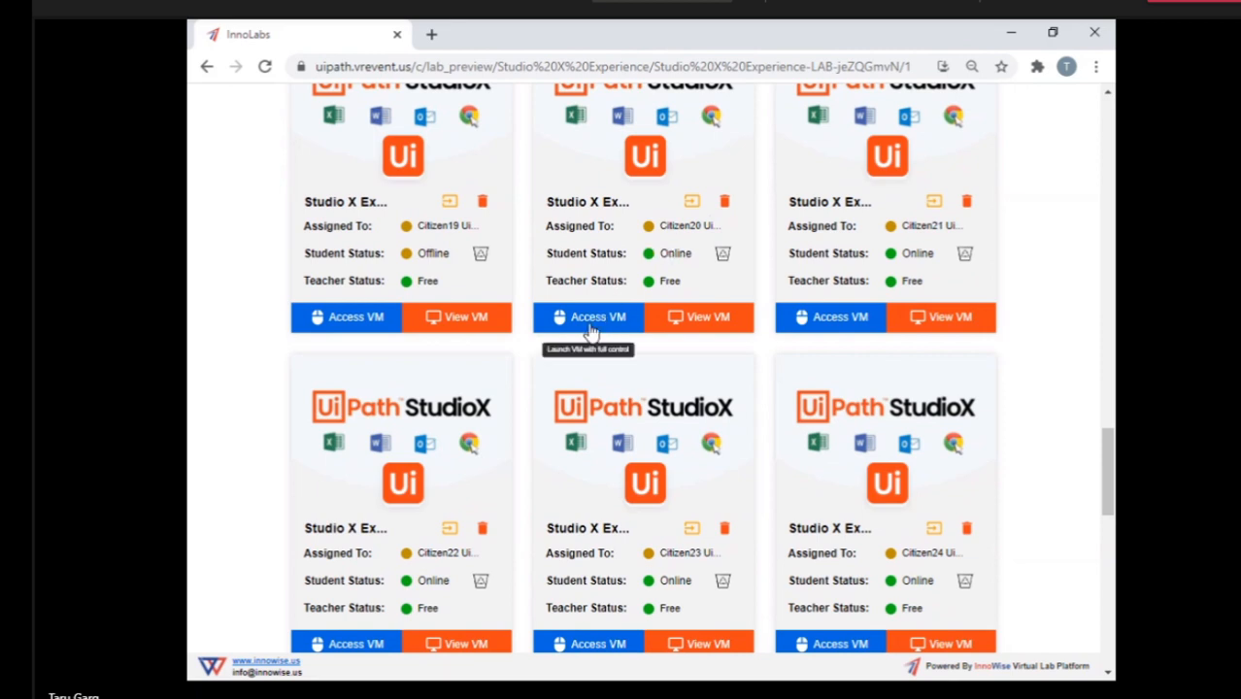
left_click(590, 328)
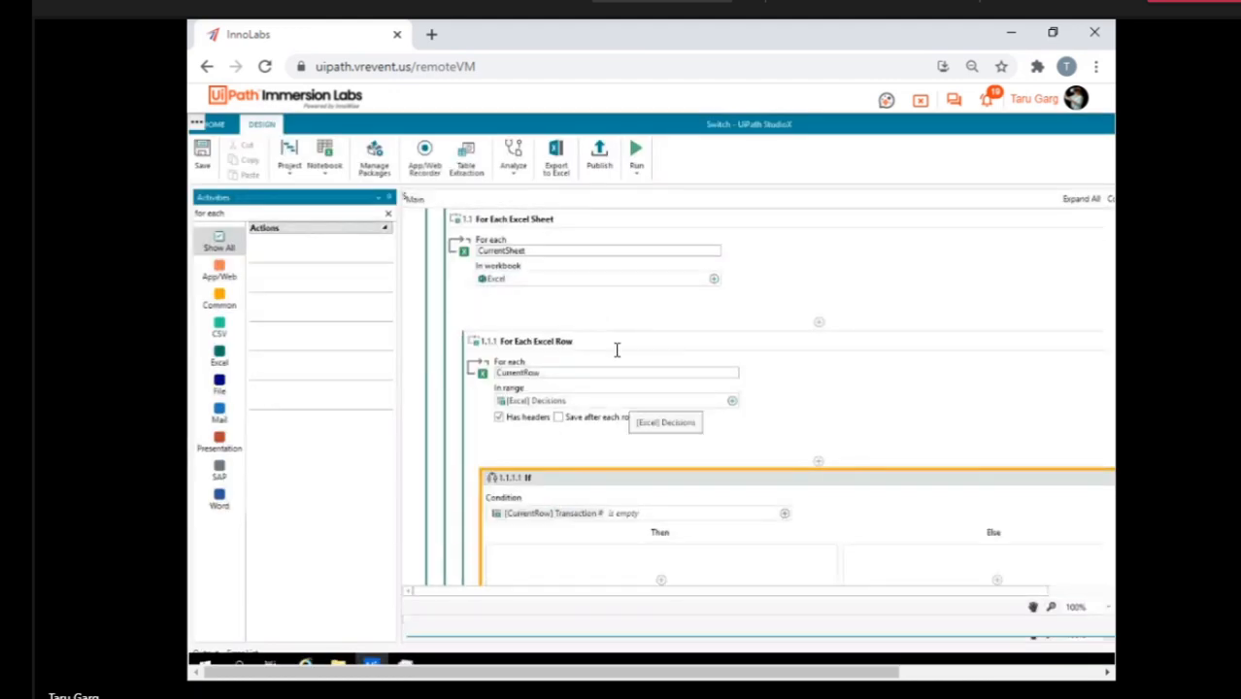
Review the Switch workflow's Excel file, its sheet and row loops, the If condition and the Switch cases.
scroll(673, 417, "down", 3)
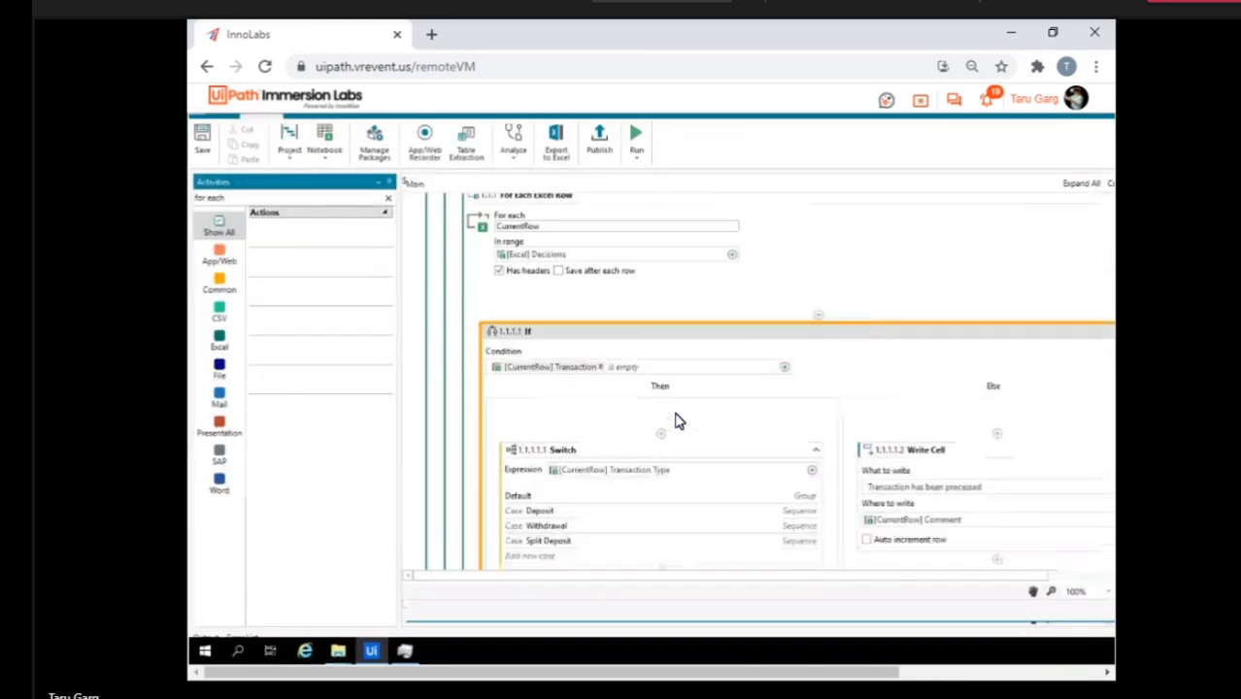
scroll(678, 421, "up", 4)
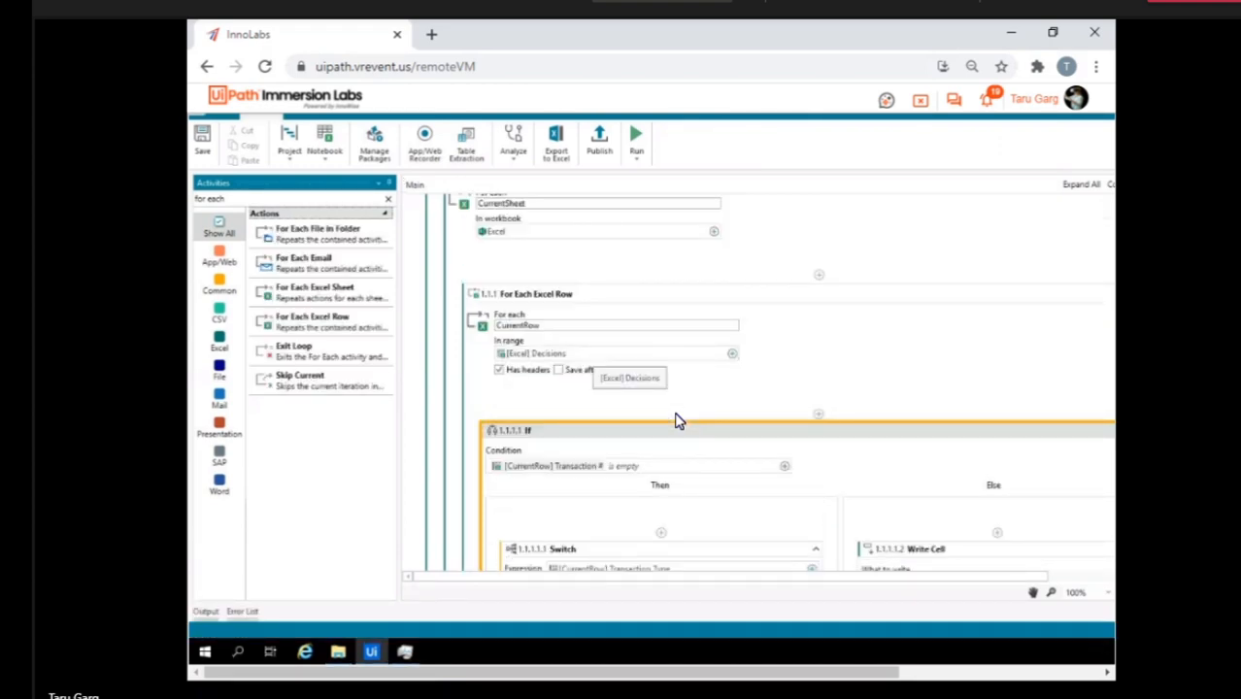
scroll(678, 420, "up", 3)
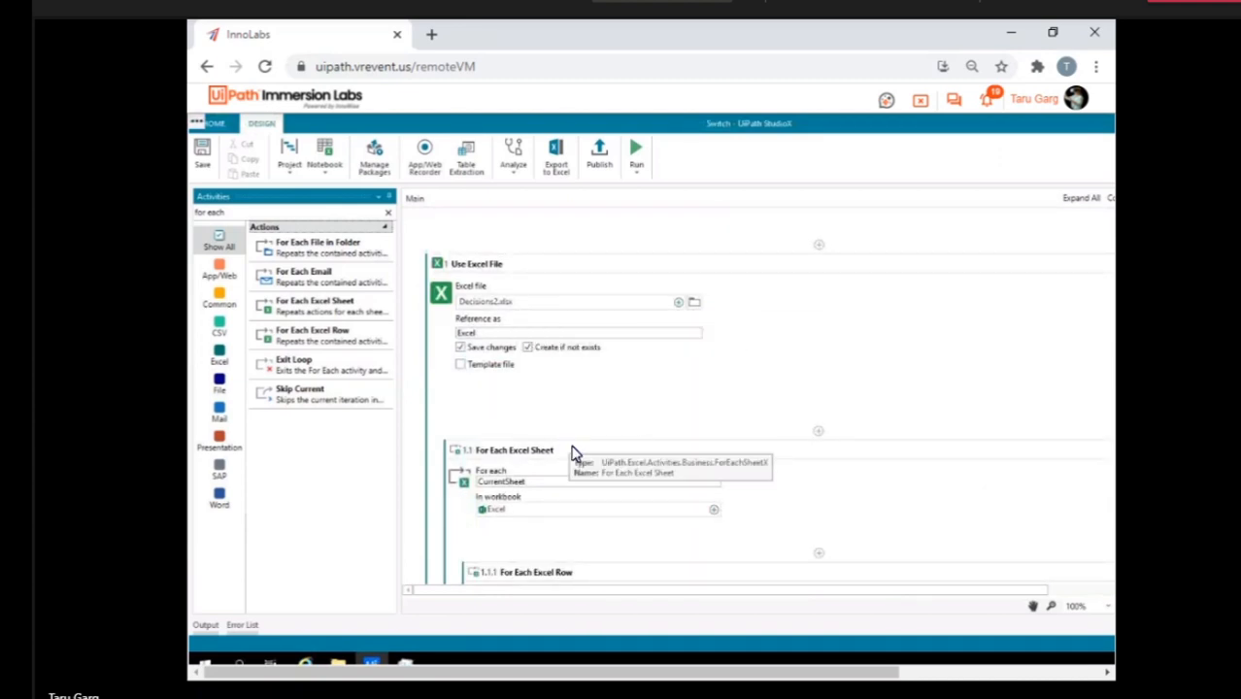
scroll(573, 452, "down", 5)
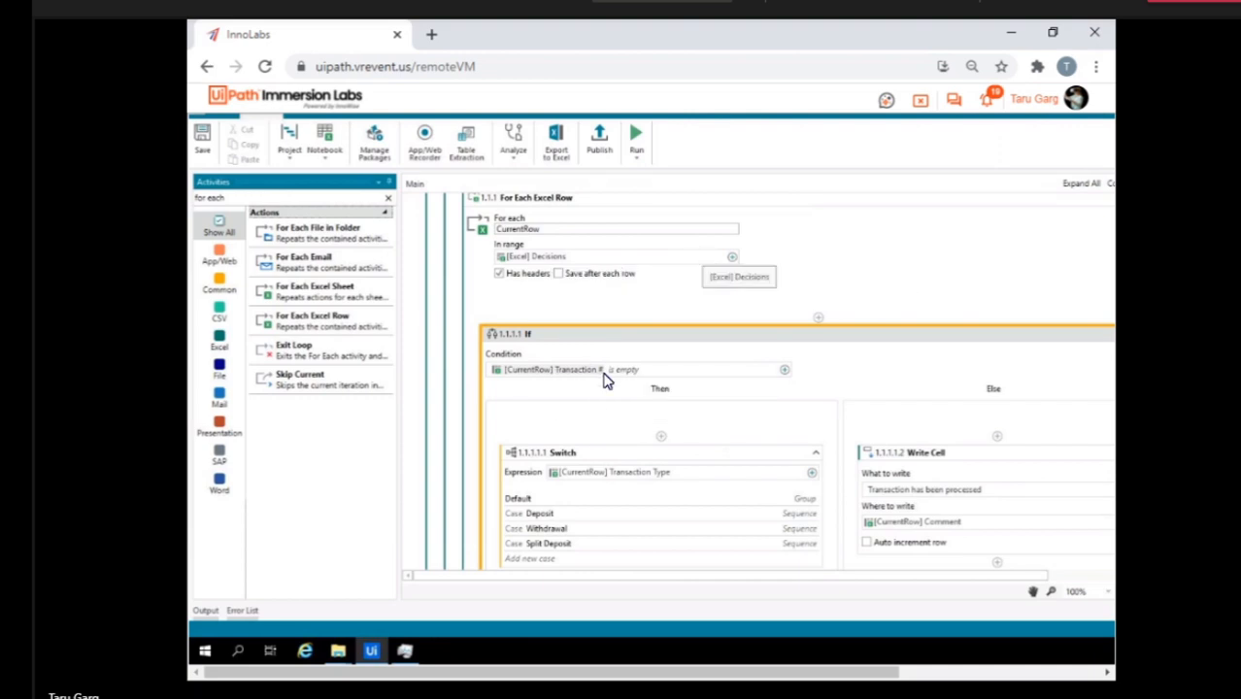
scroll(892, 454, "down", 3)
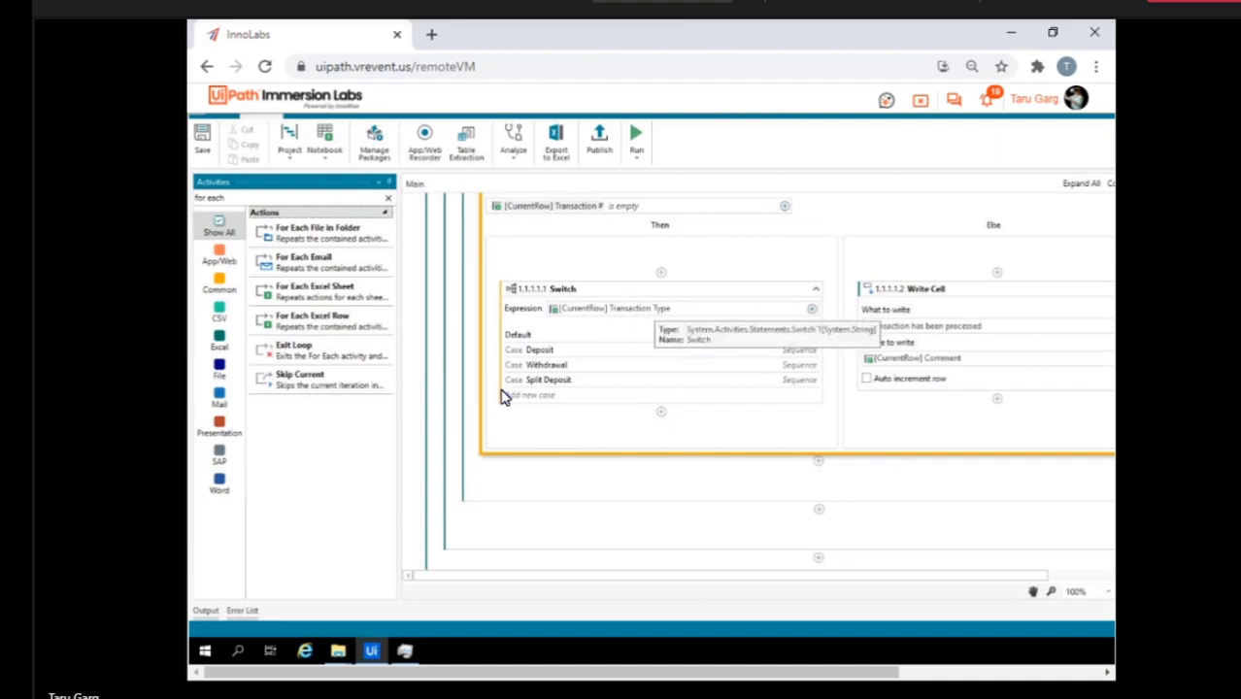
Close Task Manager and run the Switch workflow.
left_click(407, 652)
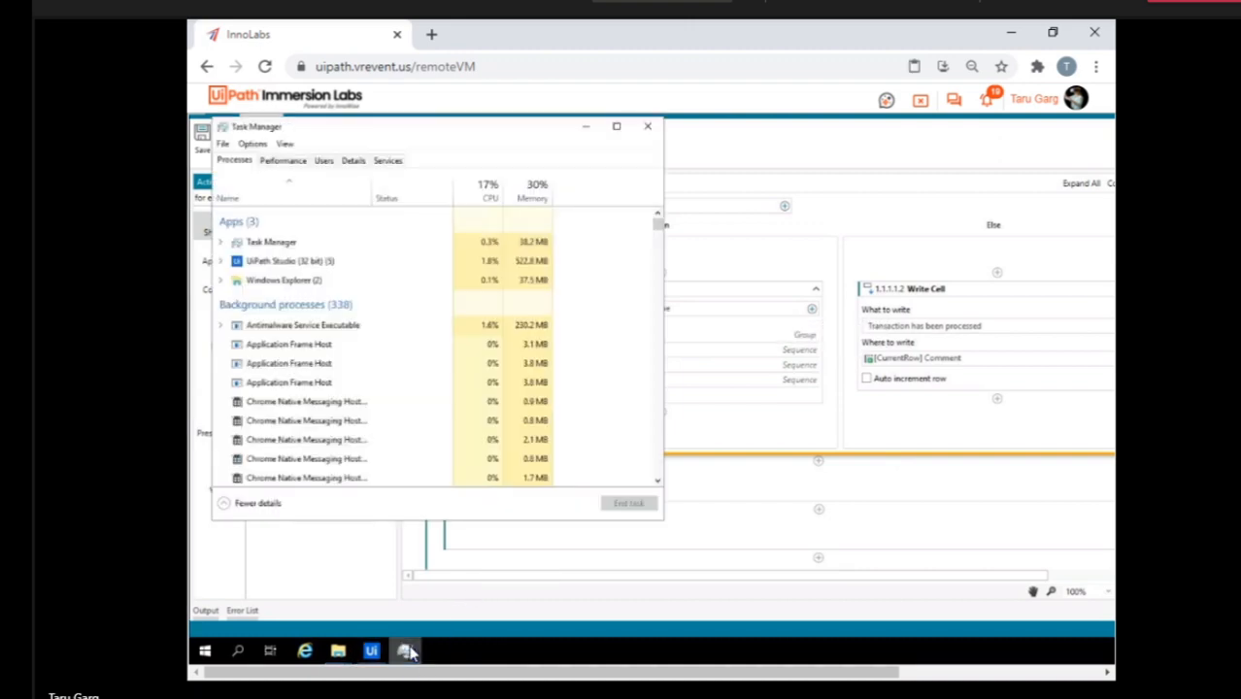
left_click(651, 129)
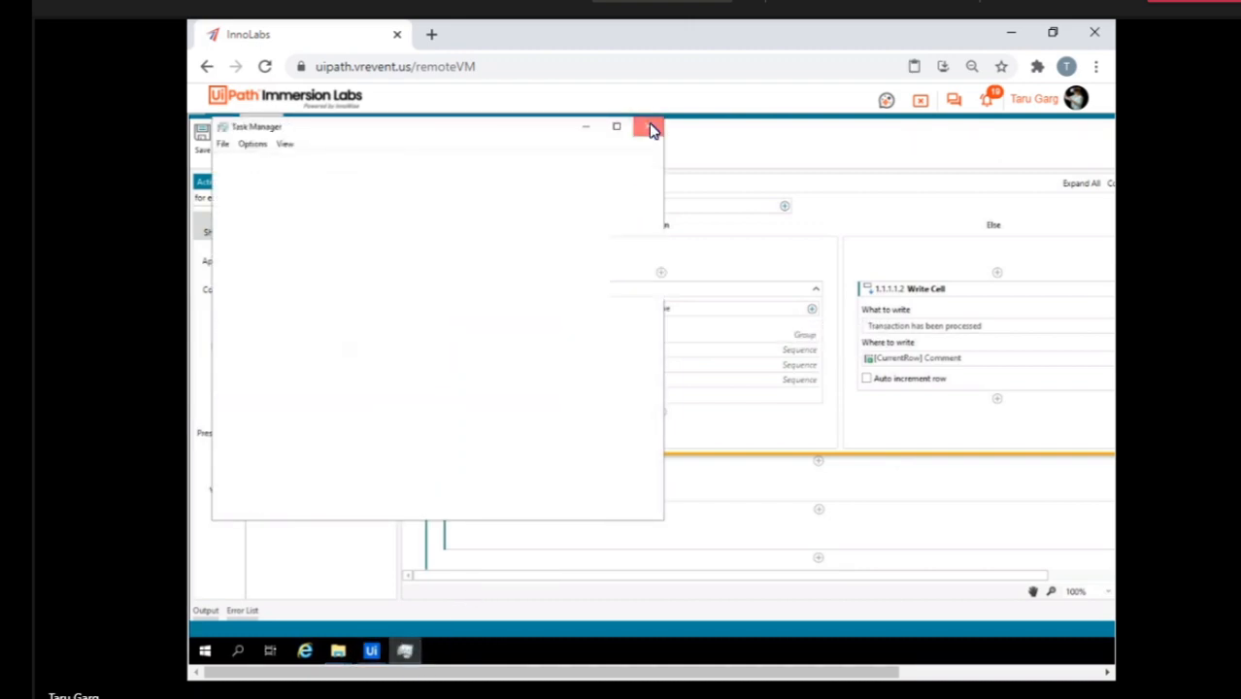
left_click(634, 134)
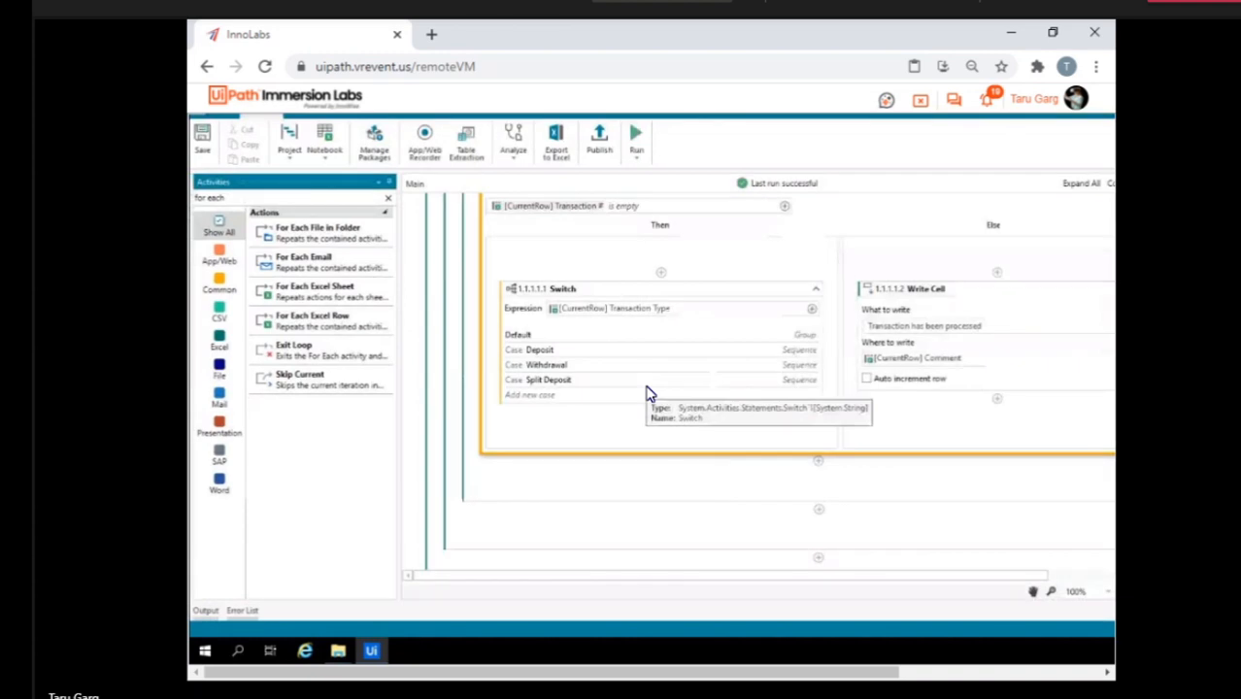
Open the Decisions2 workbook from the Switch project folder and compare the Transaction # columns on sheets 20191115 and 201911.
scroll(650, 394, "down", 2)
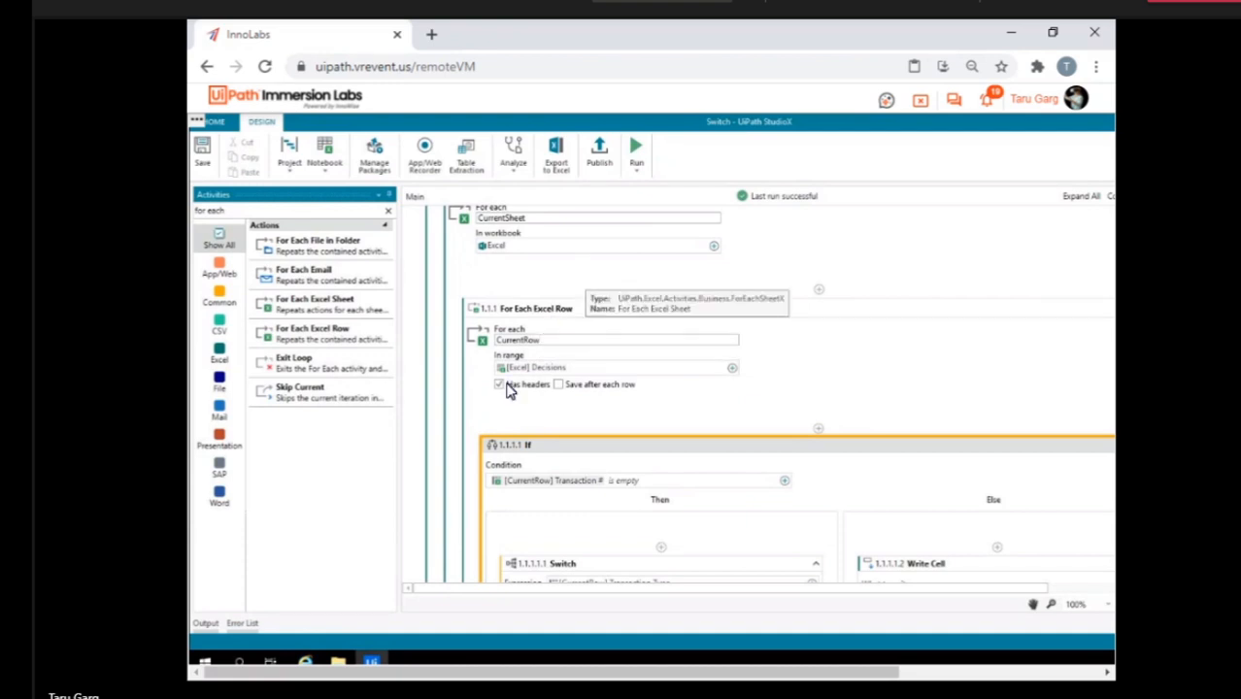
left_click(338, 664)
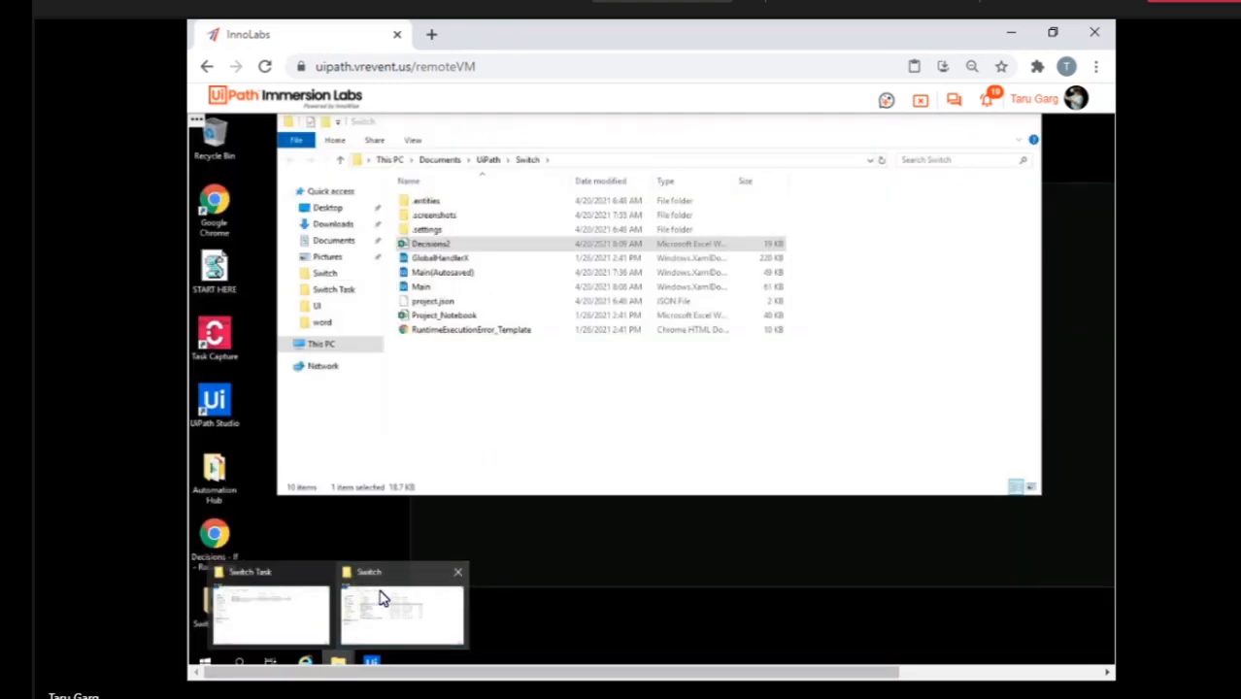
left_click(382, 599)
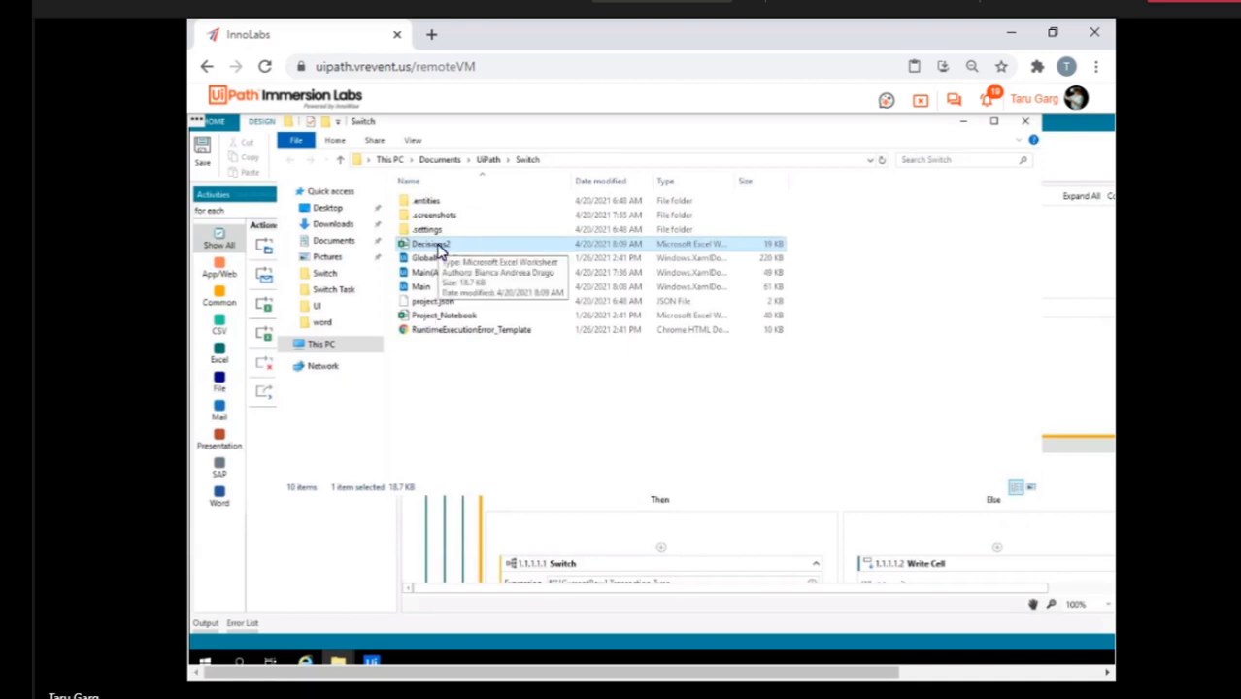
double_click(435, 247)
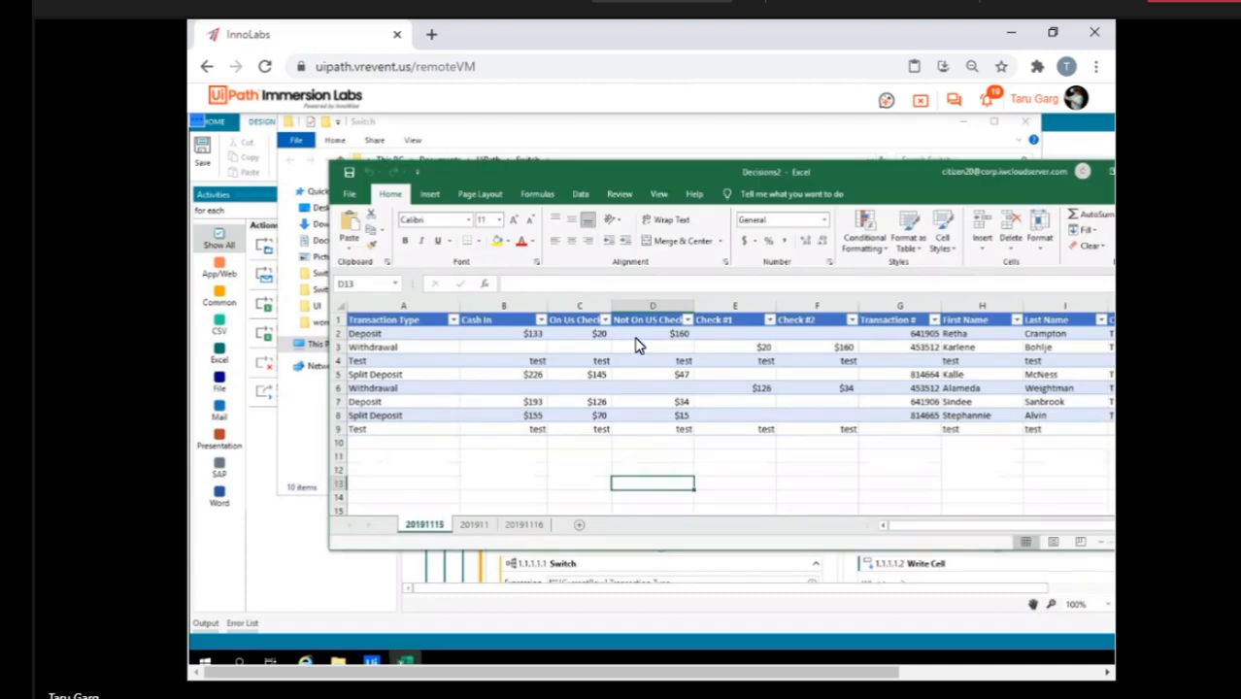
left_click(475, 525)
left_click(522, 525)
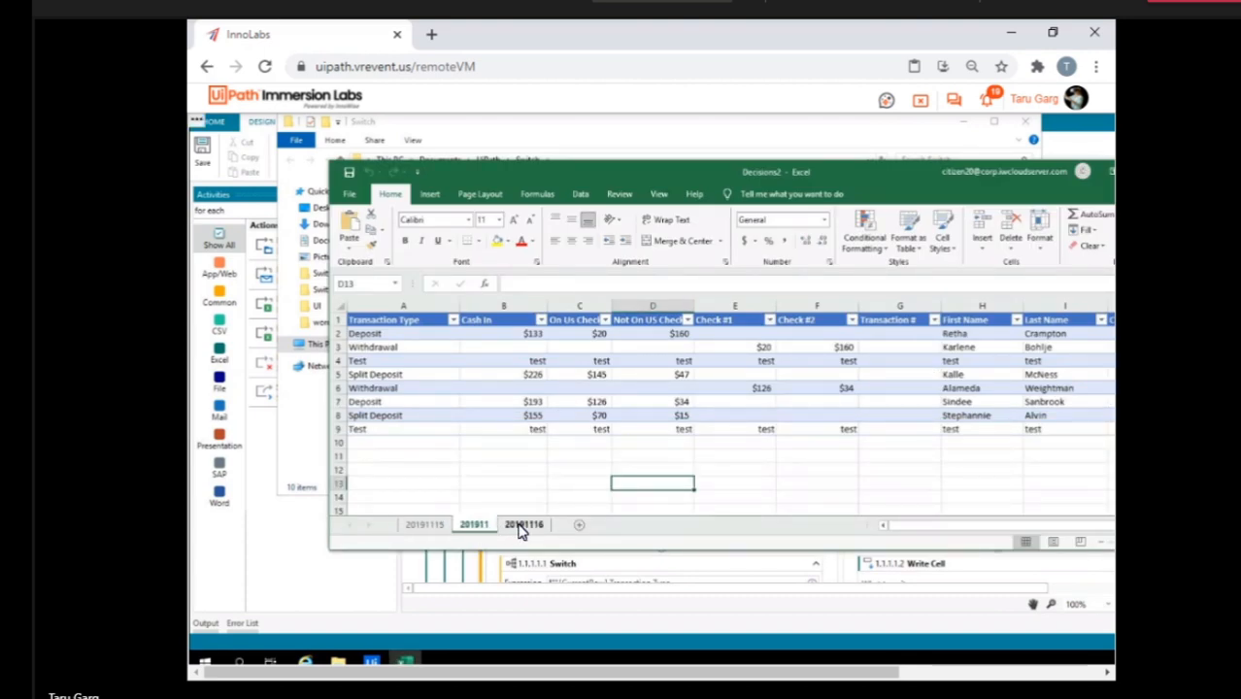
left_click(427, 525)
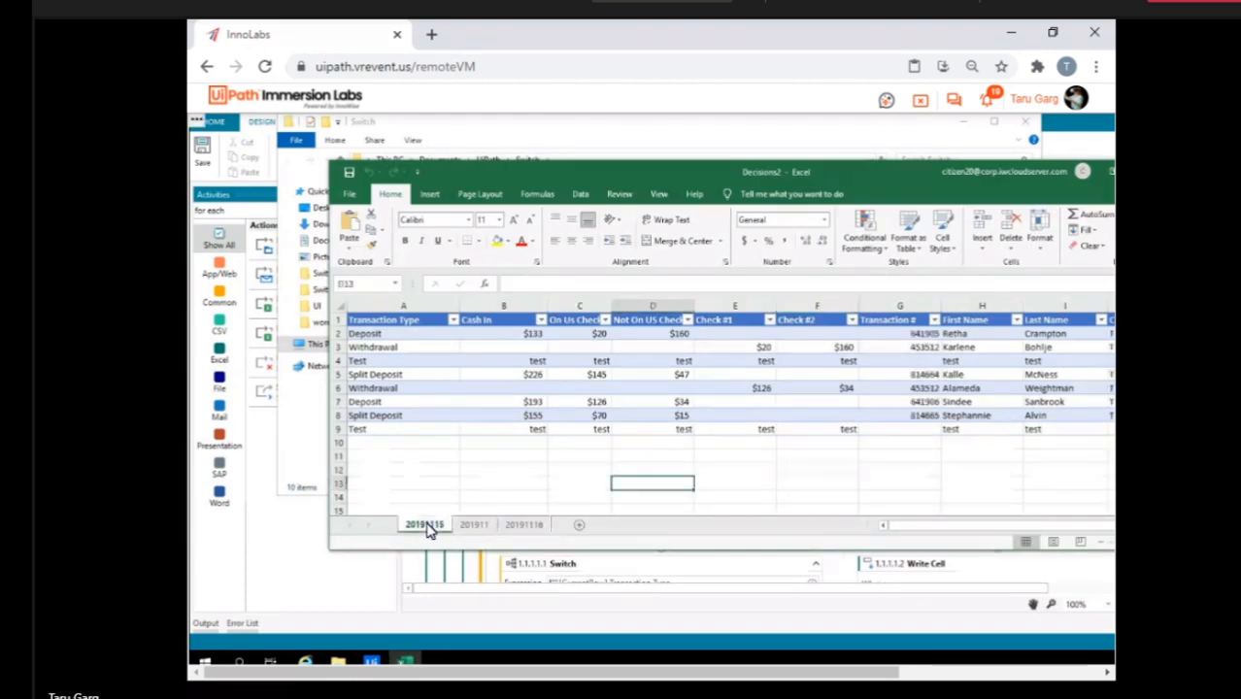
Return to the Switch workflow and set the For Each Excel Row range to CurrentSheet.
left_click(750, 127)
left_click(707, 555)
left_click(286, 585)
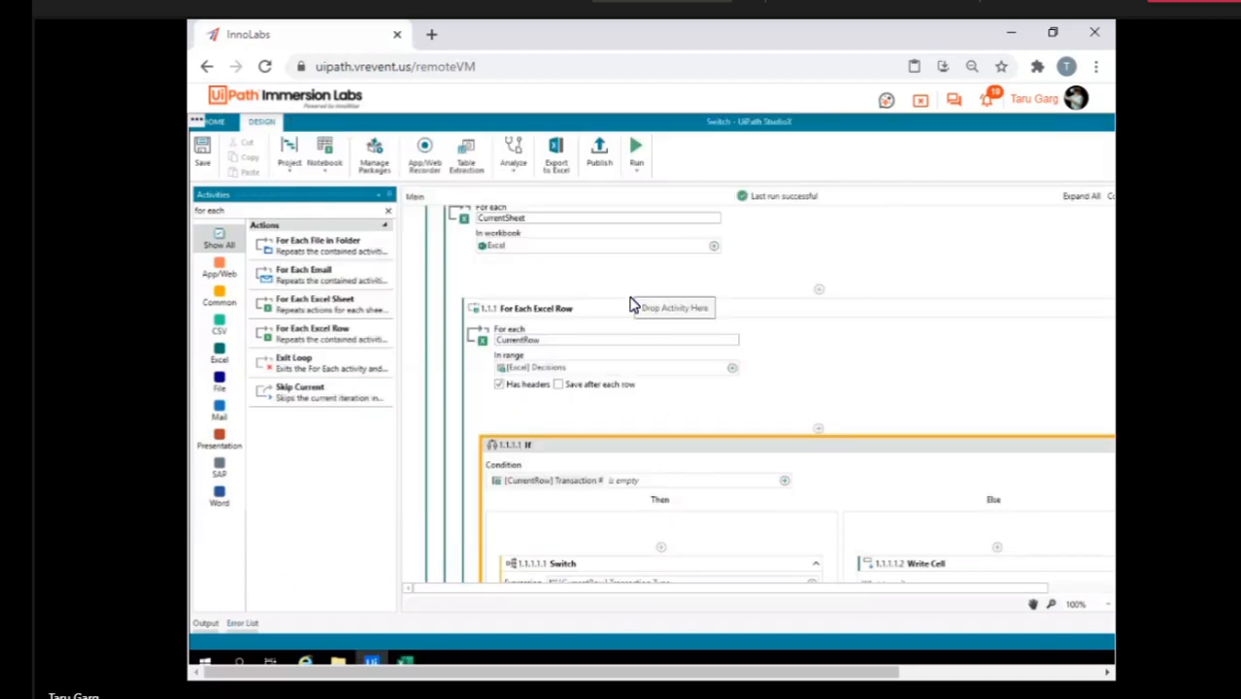
scroll(631, 304, "up", 4)
scroll(631, 304, "down", 2)
scroll(629, 304, "down", 3)
scroll(630, 304, "up", 1)
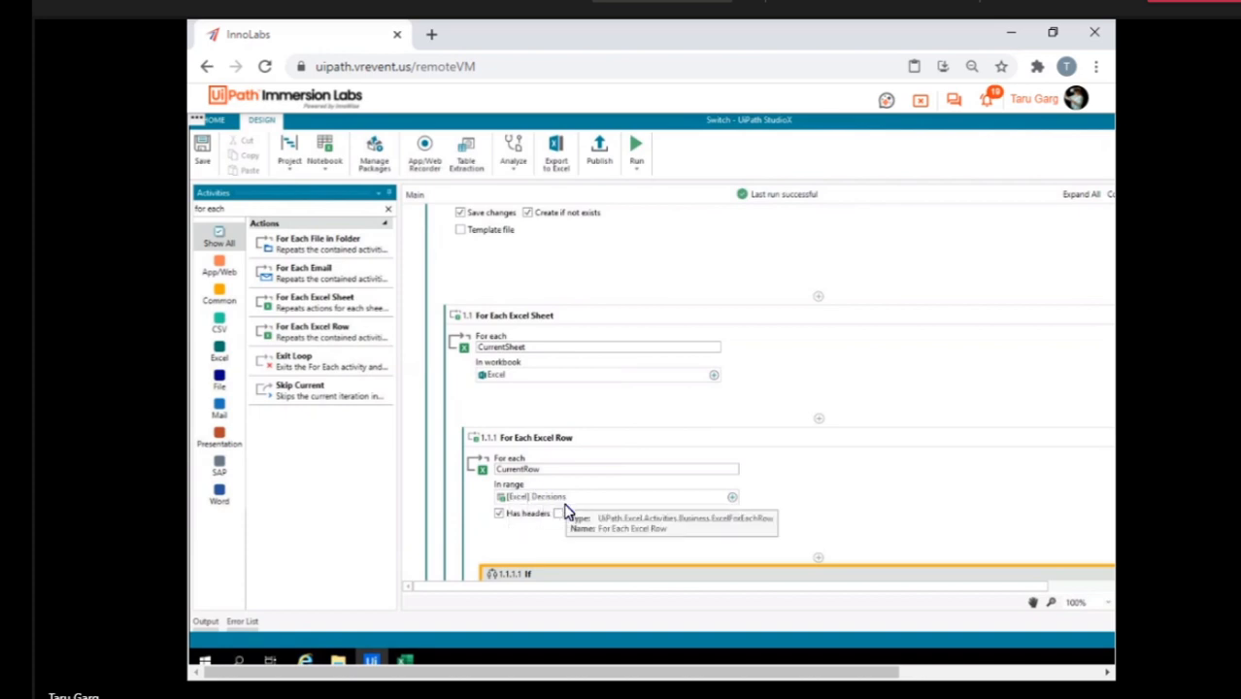
left_click(733, 500)
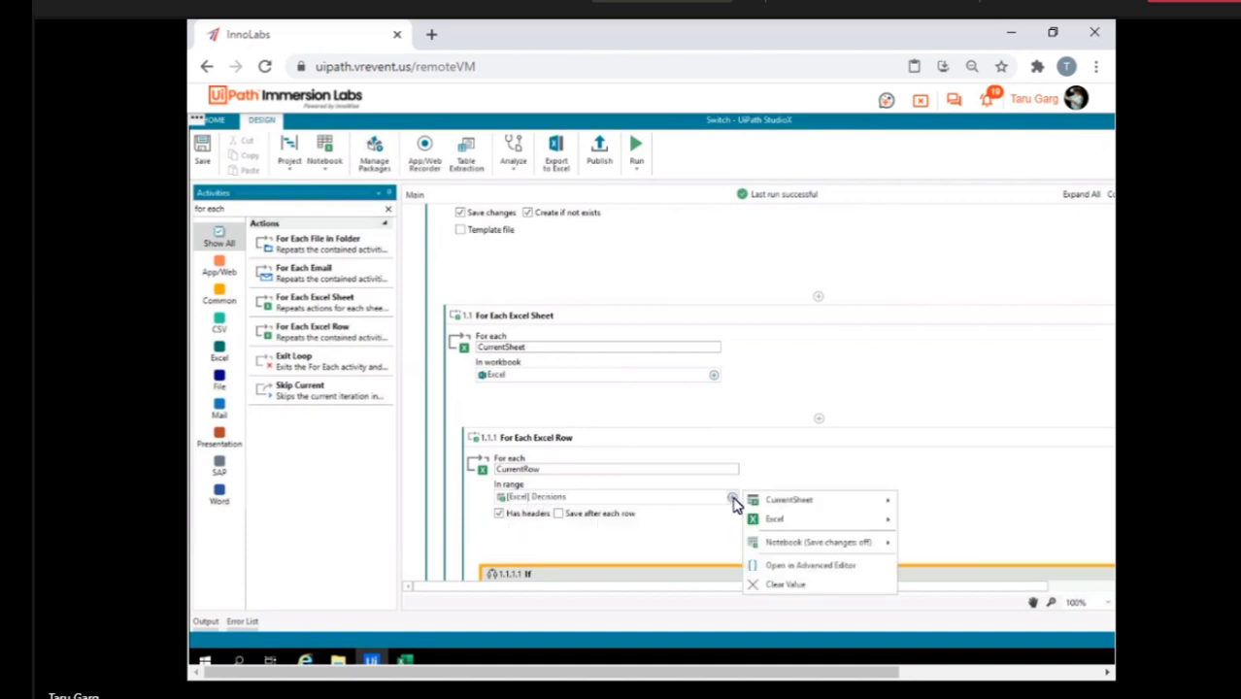
left_click(773, 504)
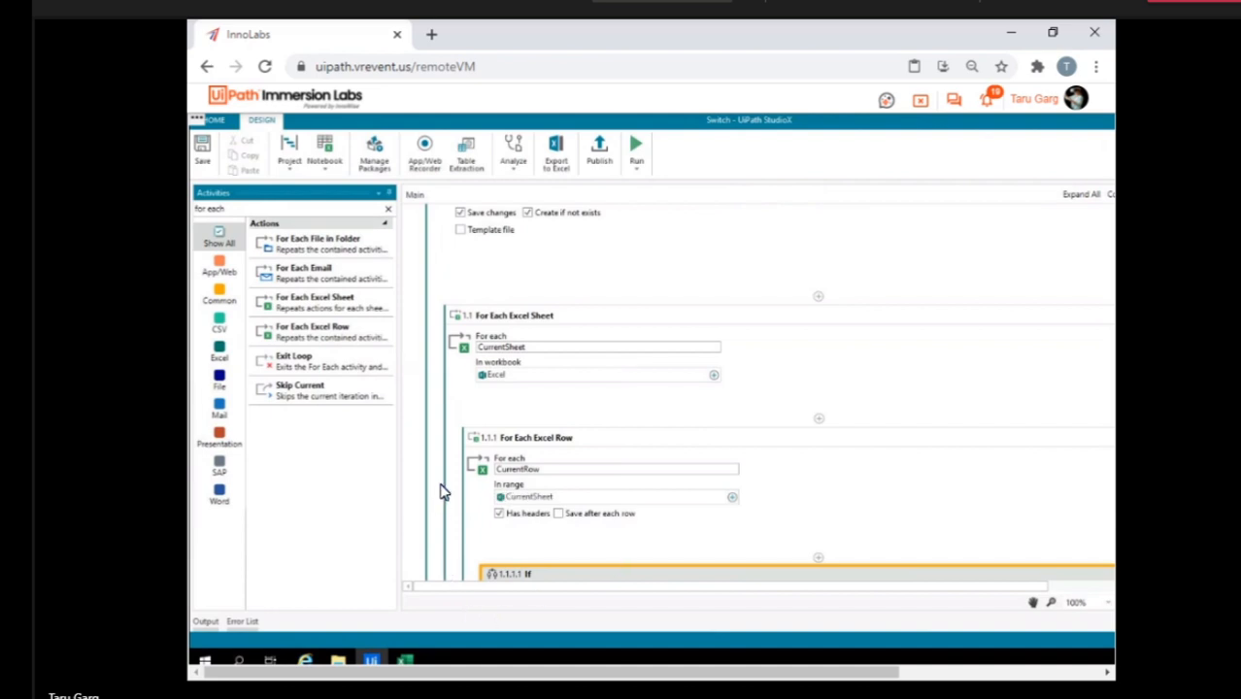
Close the Decisions2 workbook and rerun the Switch workflow.
left_click(407, 662)
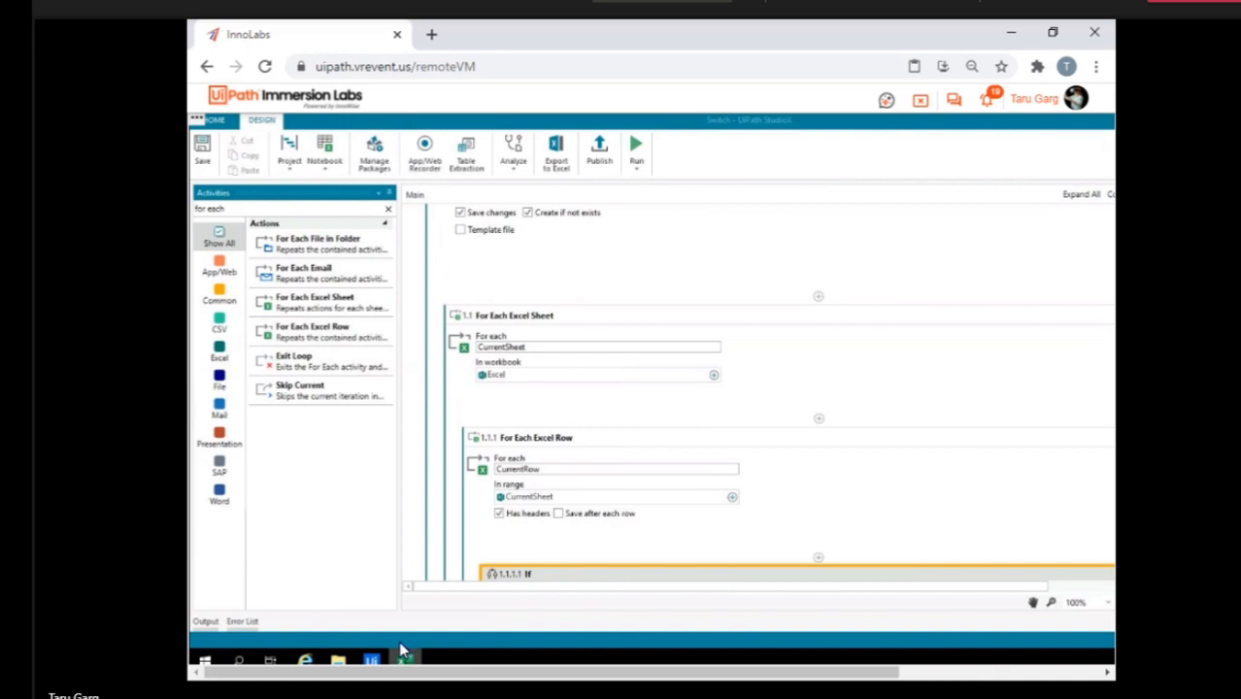
right_click(405, 658)
left_click(385, 632)
scroll(514, 552, "down", 5)
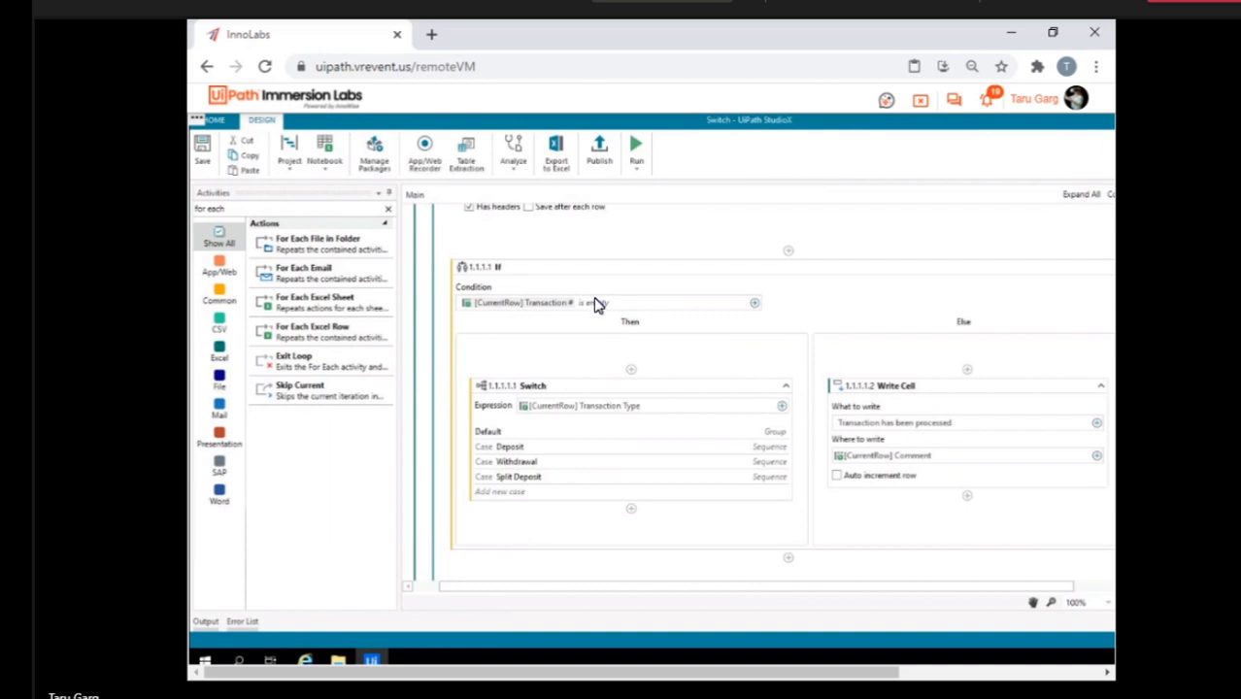
left_click(636, 145)
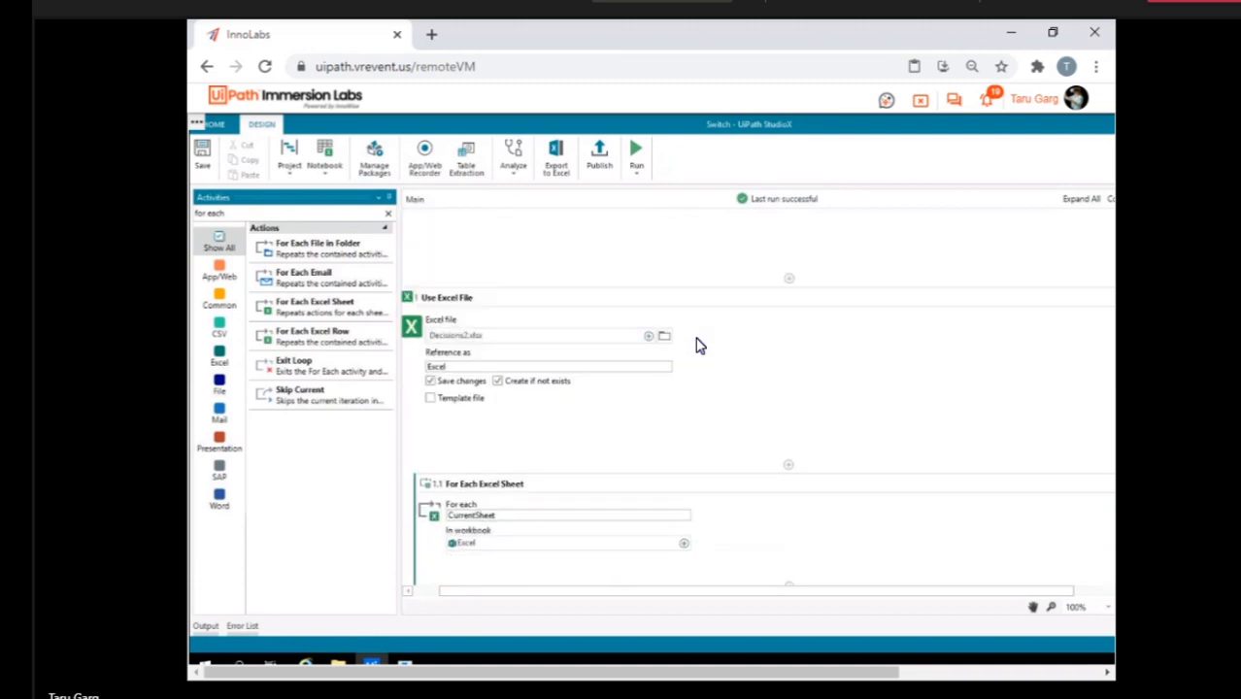
Leave the Citizen20 VM and return to the Studio X Experience lab's VM list.
left_click(919, 105)
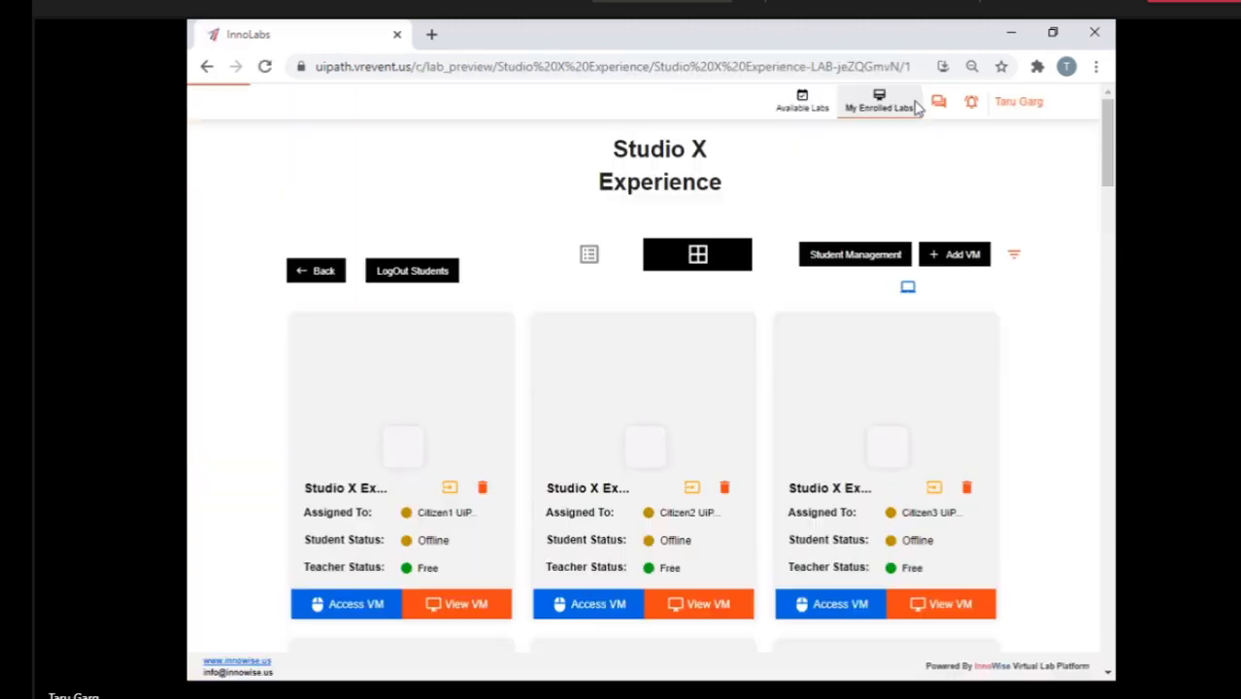